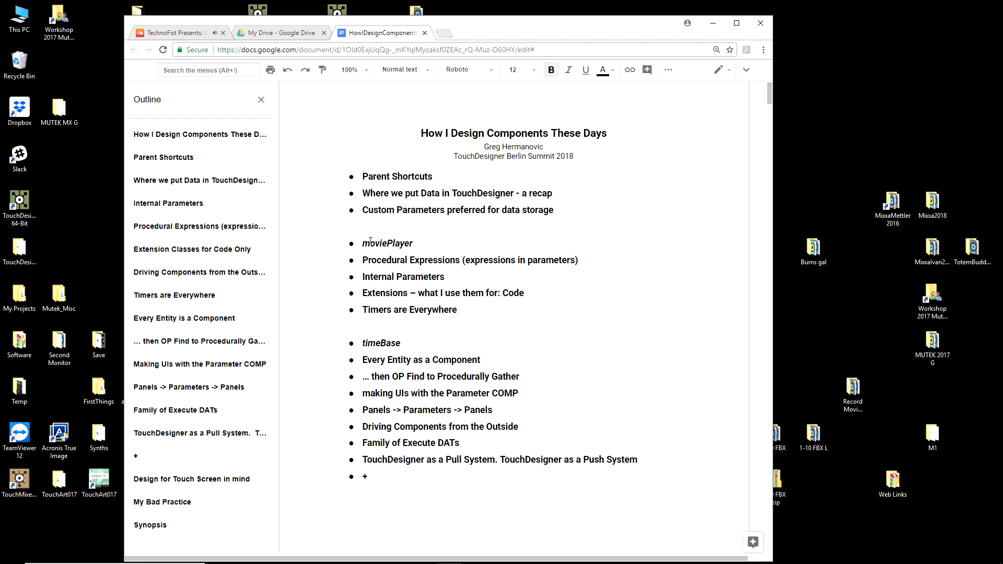
Step: Review the talk's topic list in the document, from custom parameters for data storage to making UIs with the Parameter COMP
drag(370, 244, 391, 252)
drag(376, 350, 383, 347)
drag(416, 212, 468, 212)
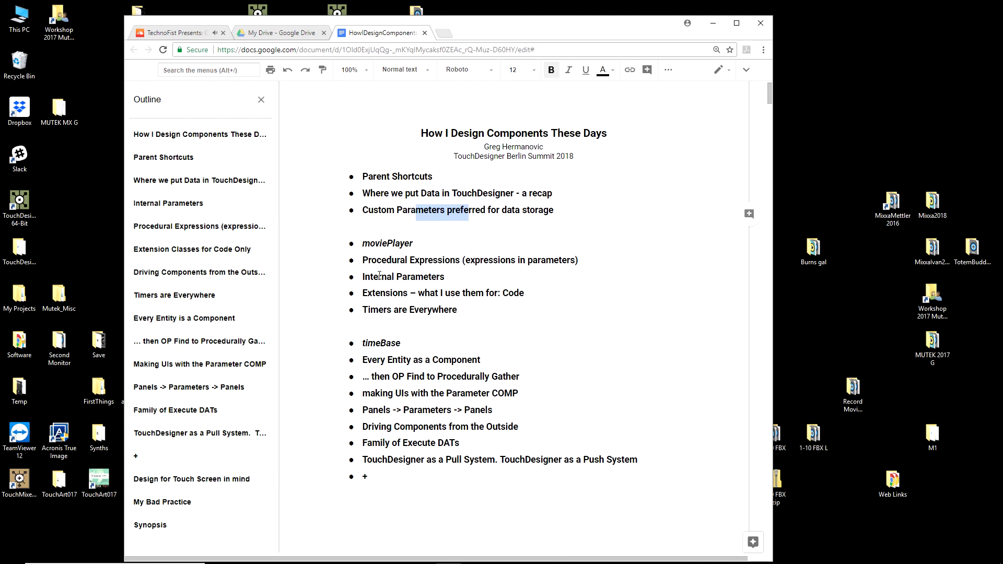
mouse_move(378, 277)
mouse_down()
mouse_move(445, 277)
mouse_move(365, 282)
mouse_up()
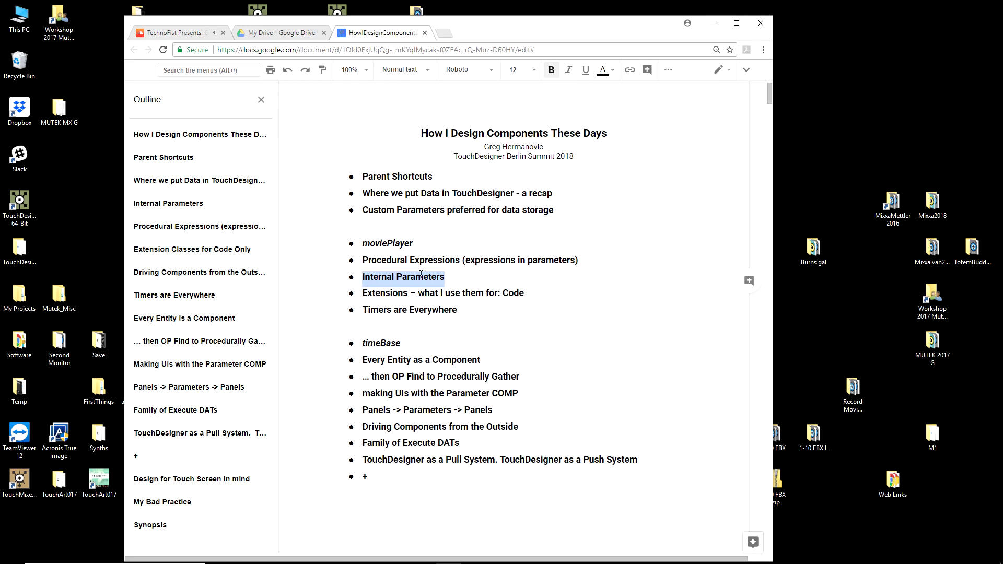
click(463, 277)
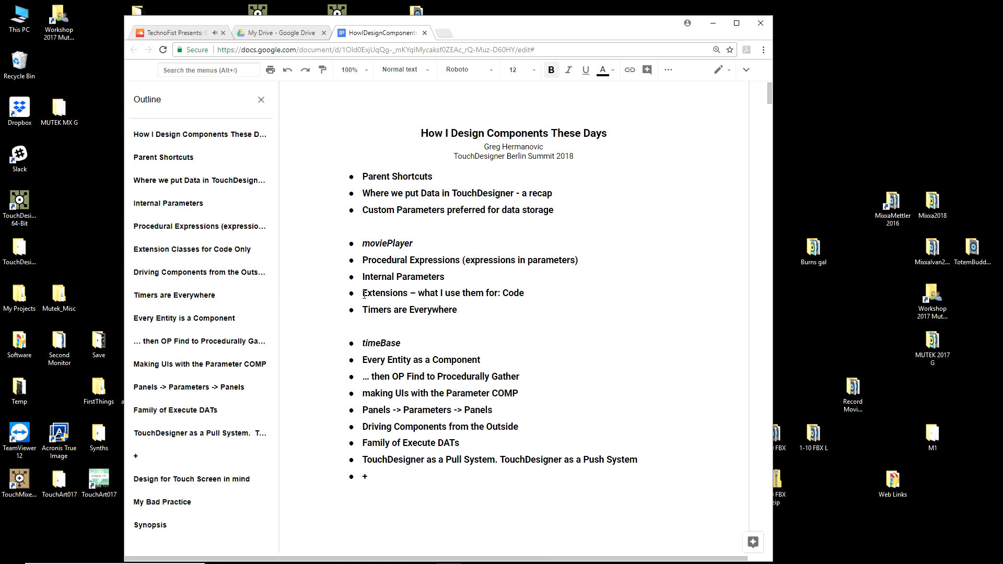
mouse_move(363, 294)
mouse_down()
mouse_move(397, 294)
mouse_move(365, 298)
mouse_up()
click(558, 297)
click(412, 376)
drag(523, 395, 448, 398)
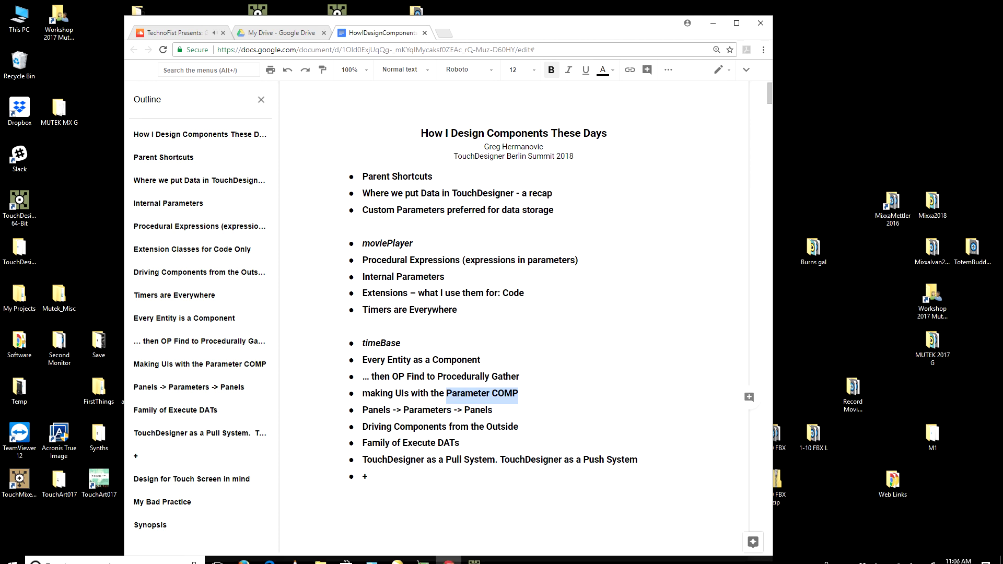
click(472, 545)
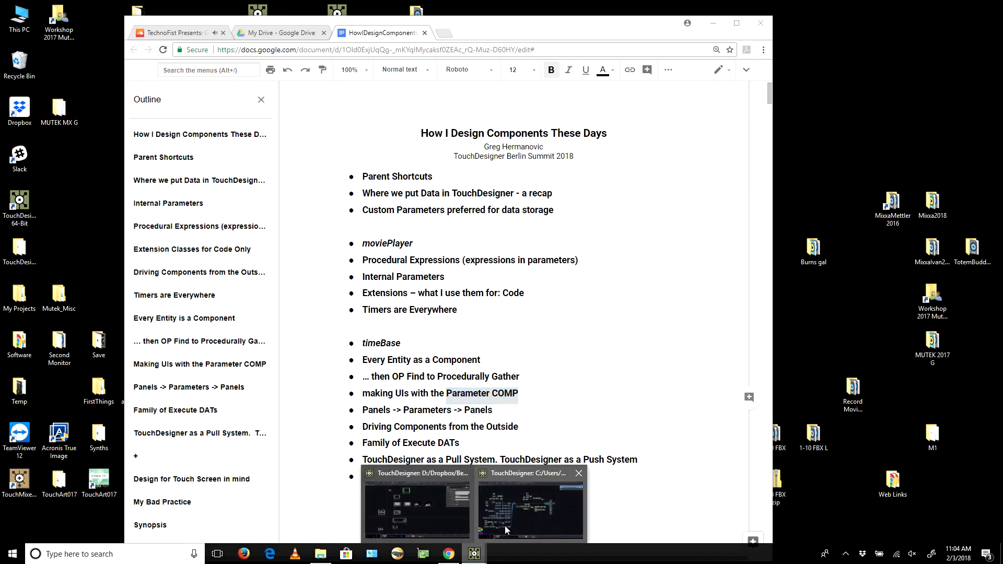
click(531, 525)
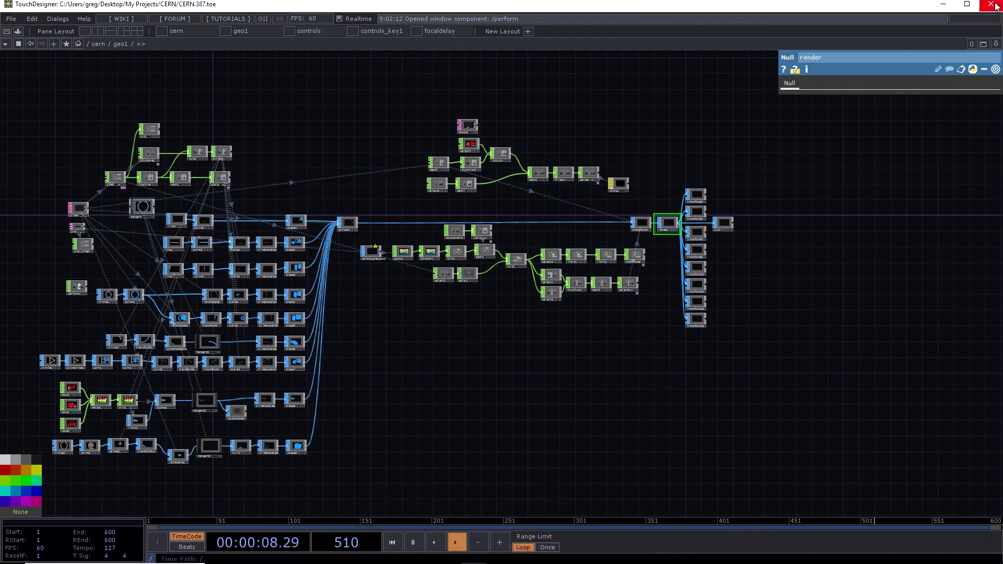
click(941, 5)
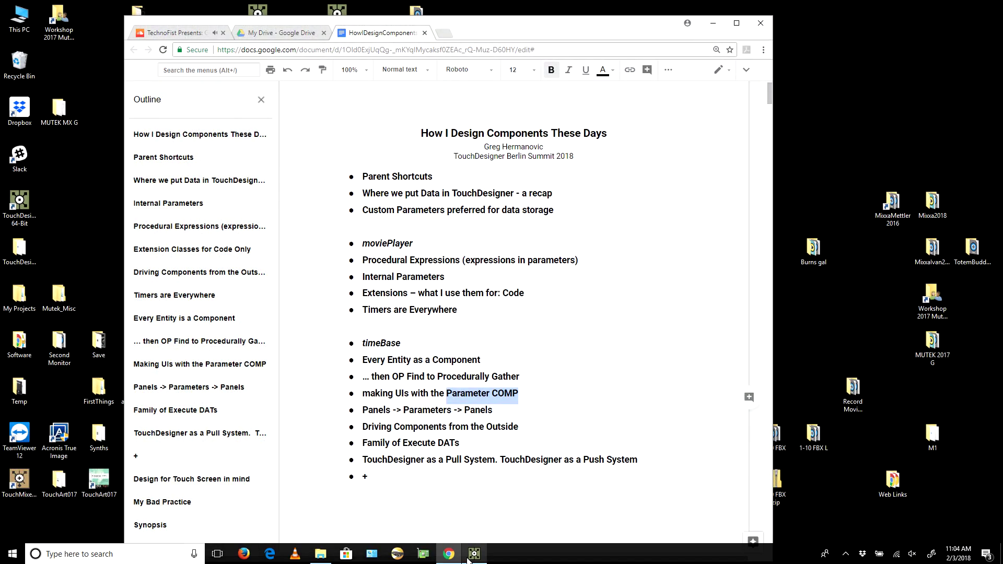
Step: Switch to the HowIDesign.76.toe project in TouchDesigner and place a new Base component between parentShortcut and base2
mouse_move(469, 558)
click(484, 521)
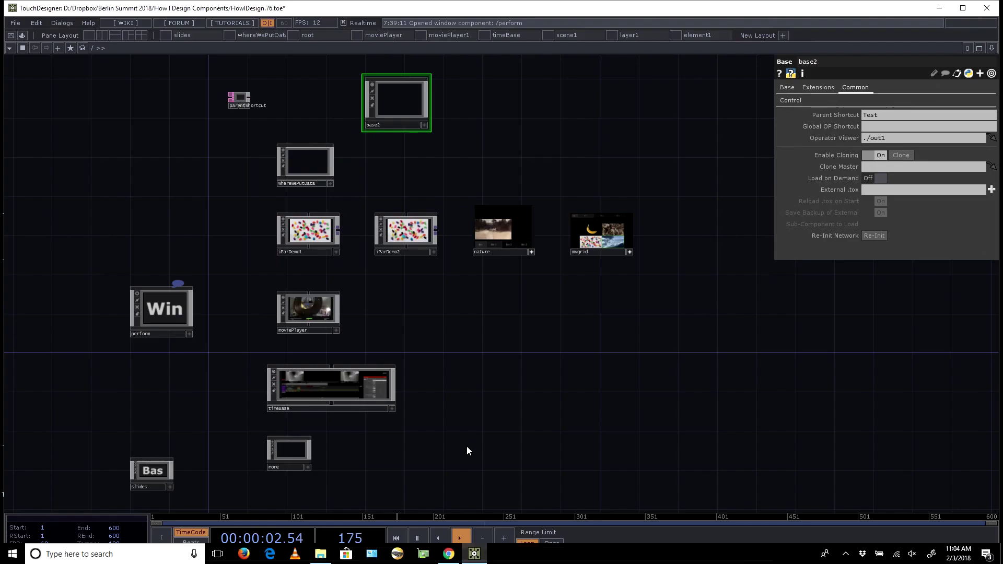
scroll(270, 99, up, 3)
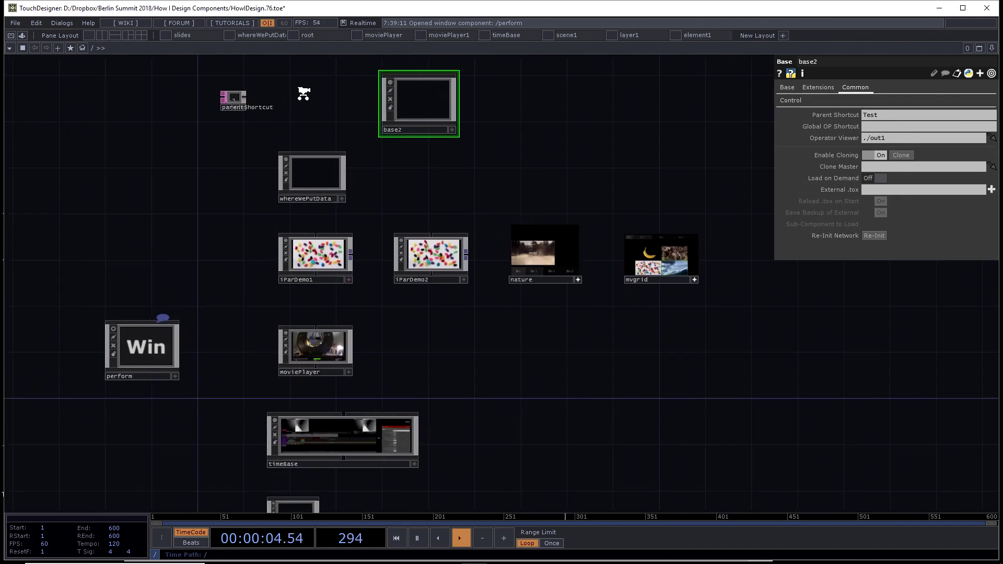
scroll(313, 98, up, 5)
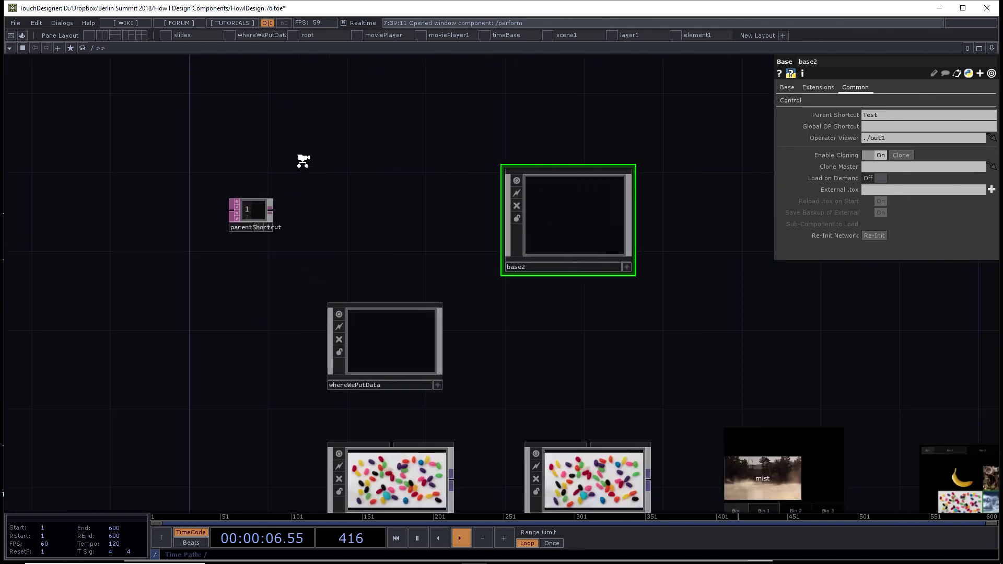
drag(383, 217, 182, 227)
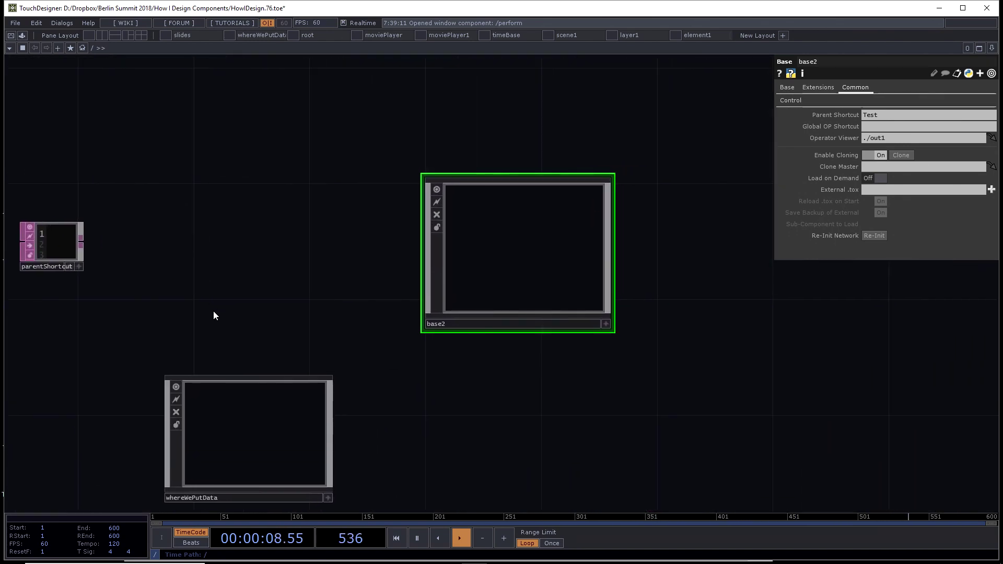
key(Tab)
click(46, 200)
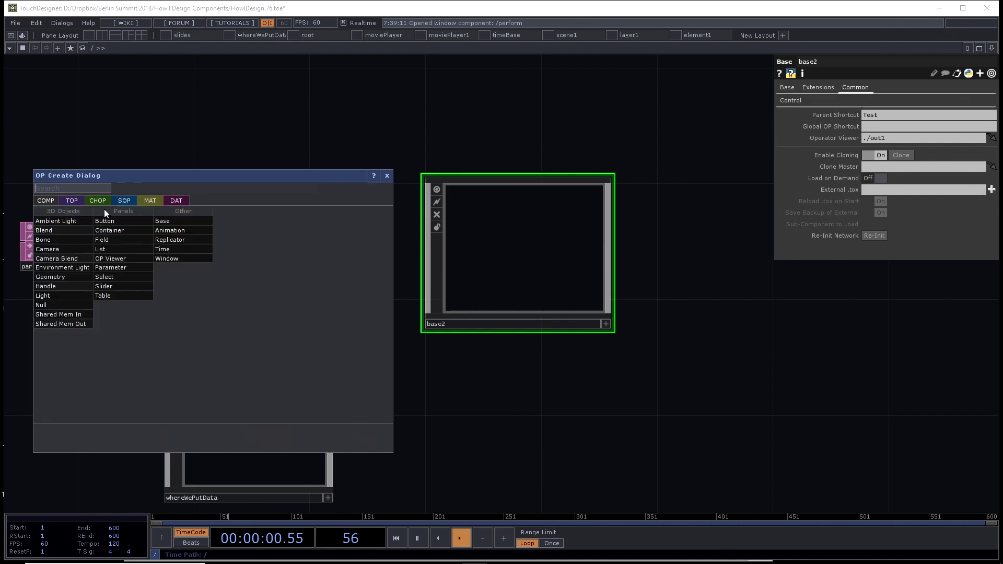
click(172, 221)
click(260, 249)
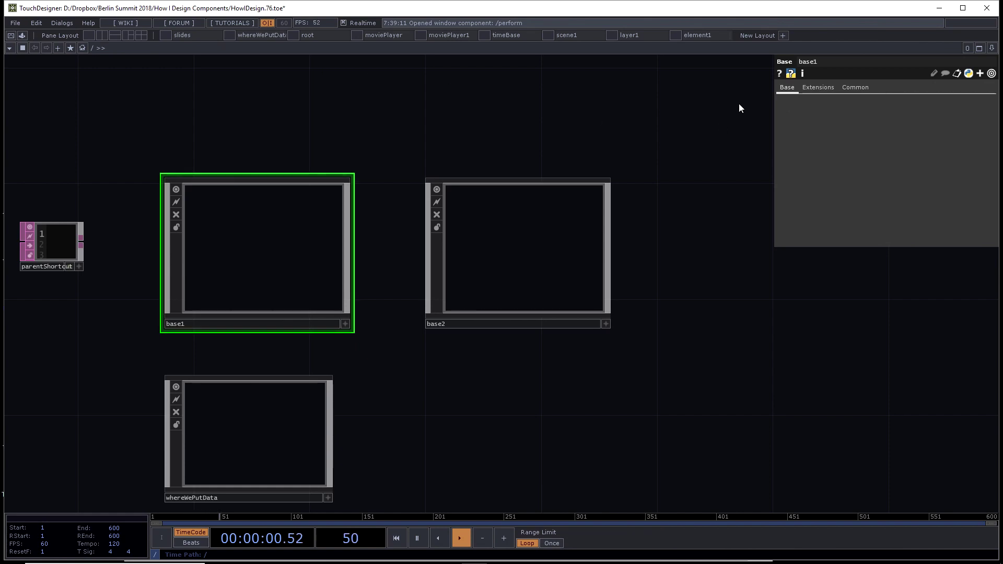
Step: Set the new Base component's Parent Shortcut to Effect
click(852, 89)
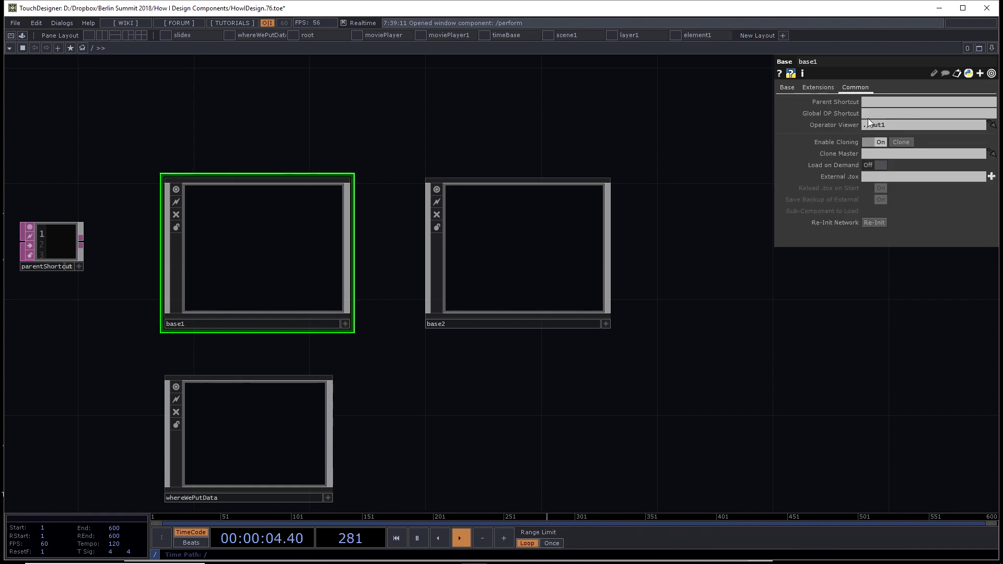
click(923, 104)
text(Effect)
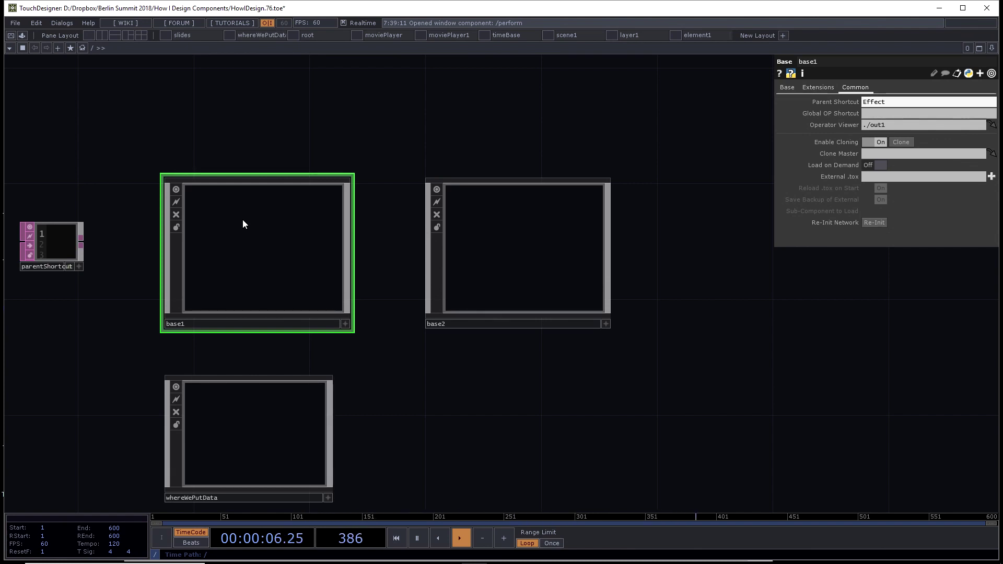
Step: Inside base1, add a nested Base component and name it sub1
key(i)
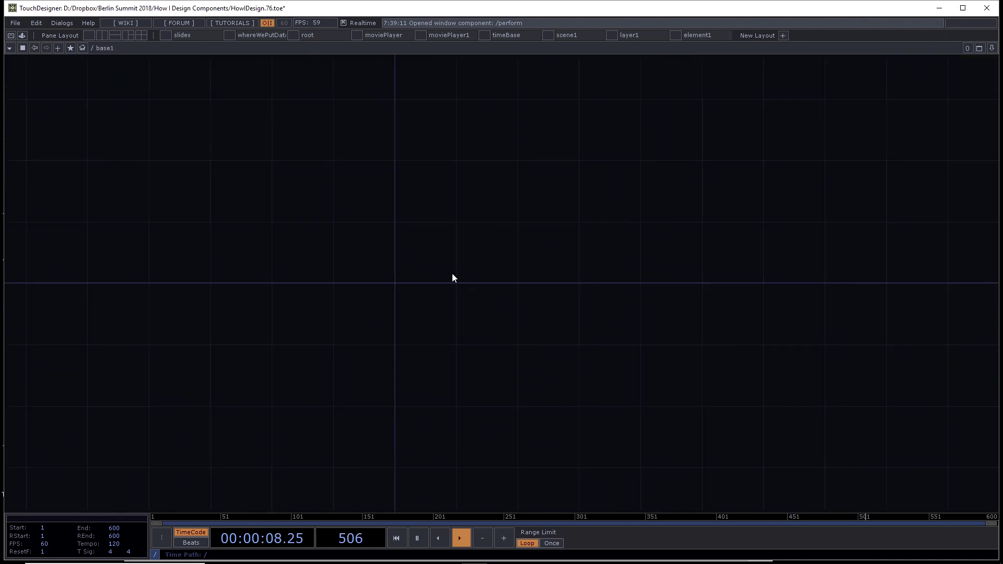
key(Tab)
click(369, 172)
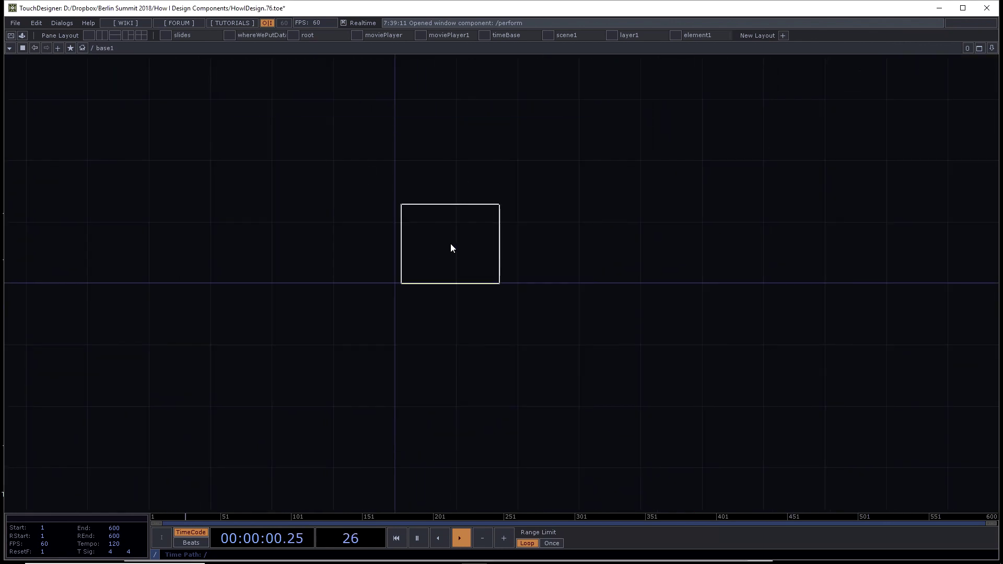
click(446, 244)
click(399, 280)
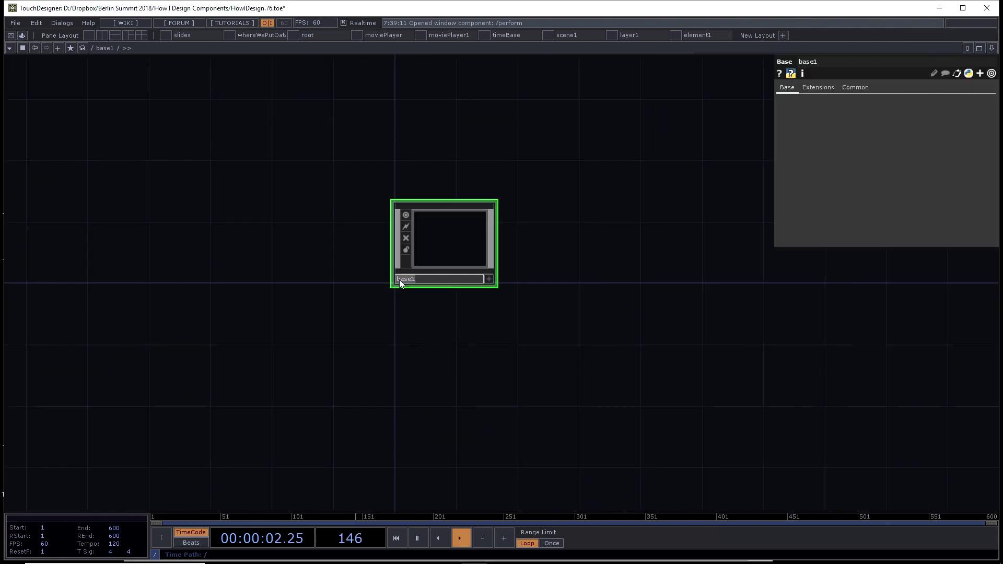
text(sub1)
key(Return)
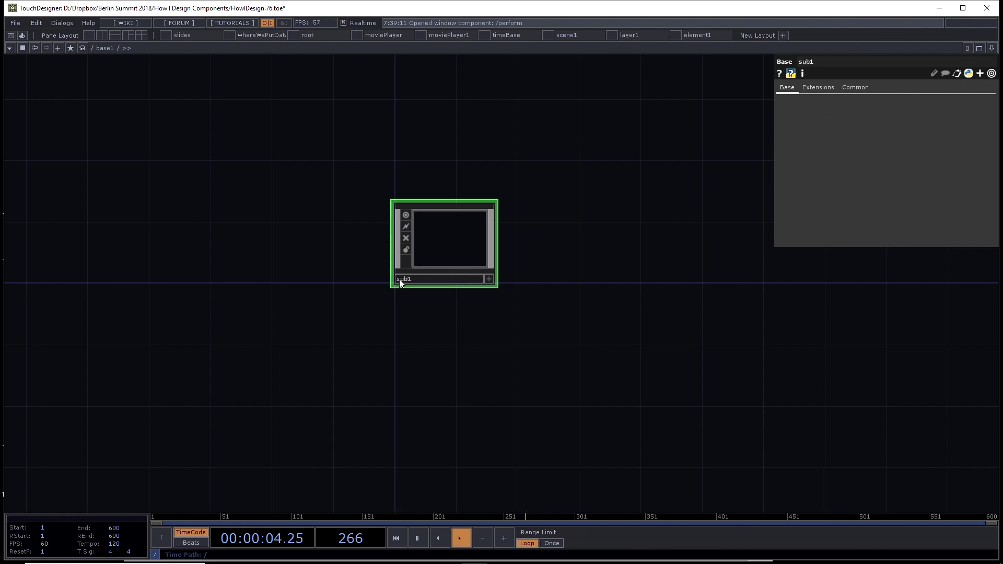
Step: Return to the root network and customize base1 with a custom parameter page named Control
scroll(472, 310, down, 5)
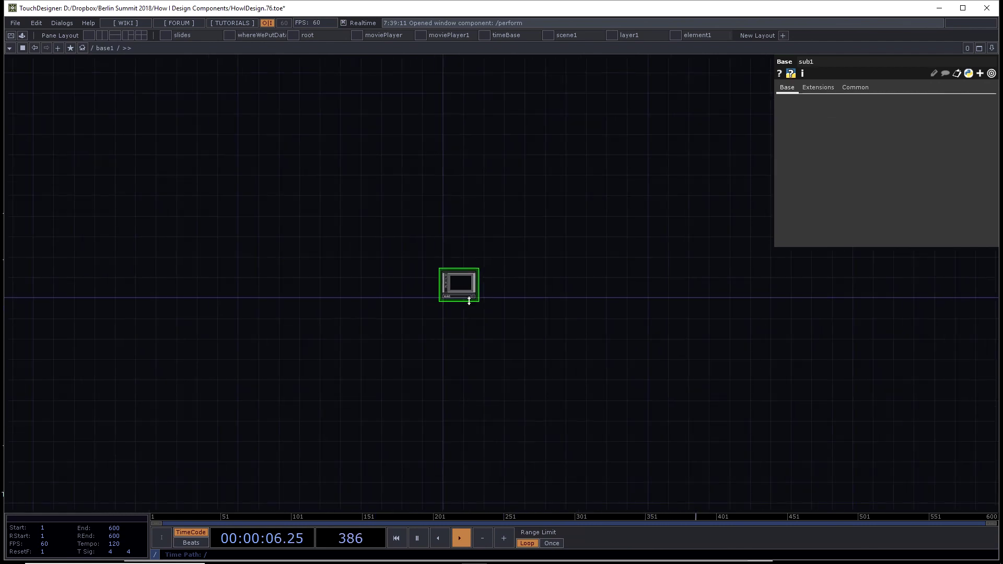
right_click(457, 335)
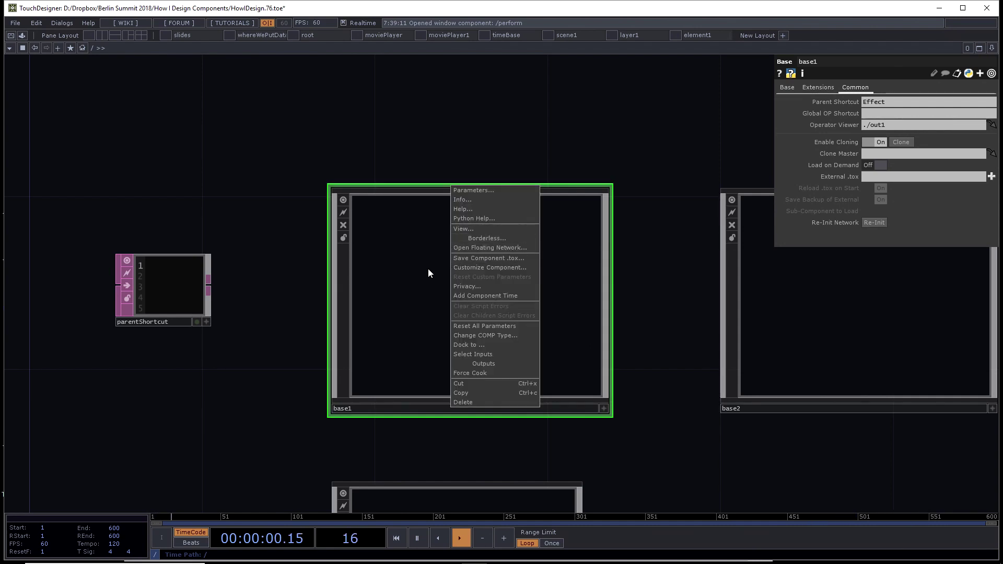
click(428, 268)
right_click(437, 270)
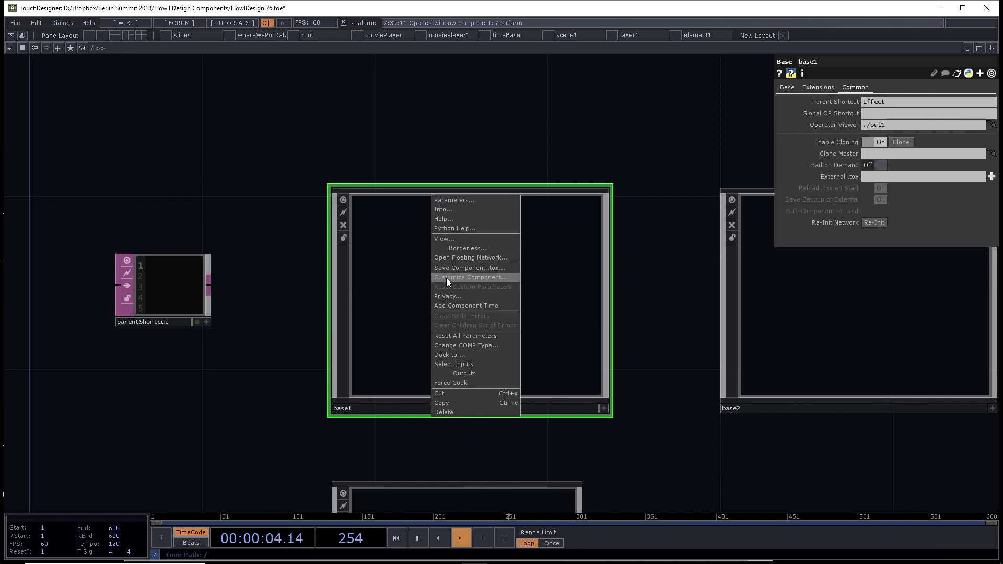
click(446, 278)
click(449, 134)
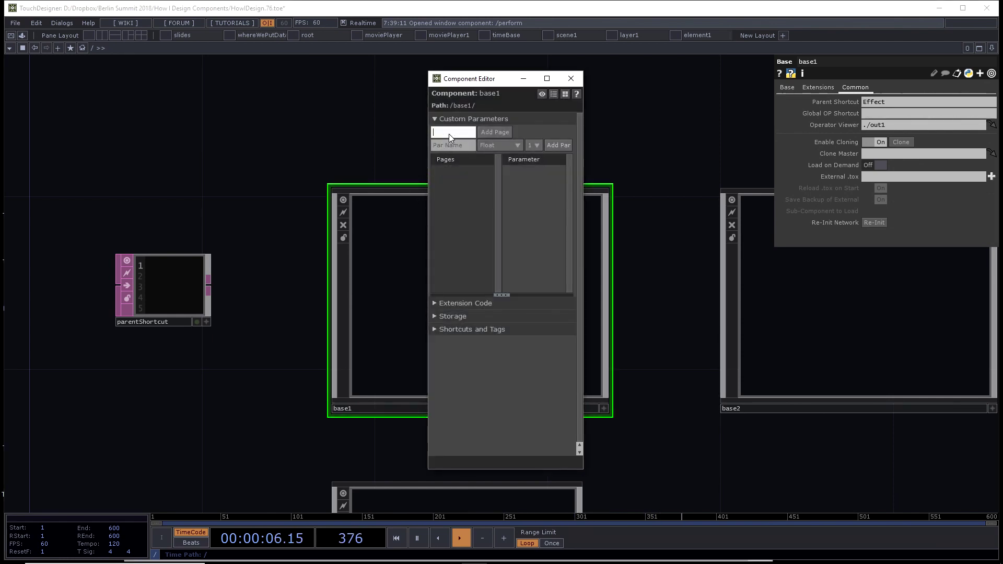
text(Control)
click(491, 130)
Step: Add a single-value Float parameter named Speed to base1's Control page
click(460, 149)
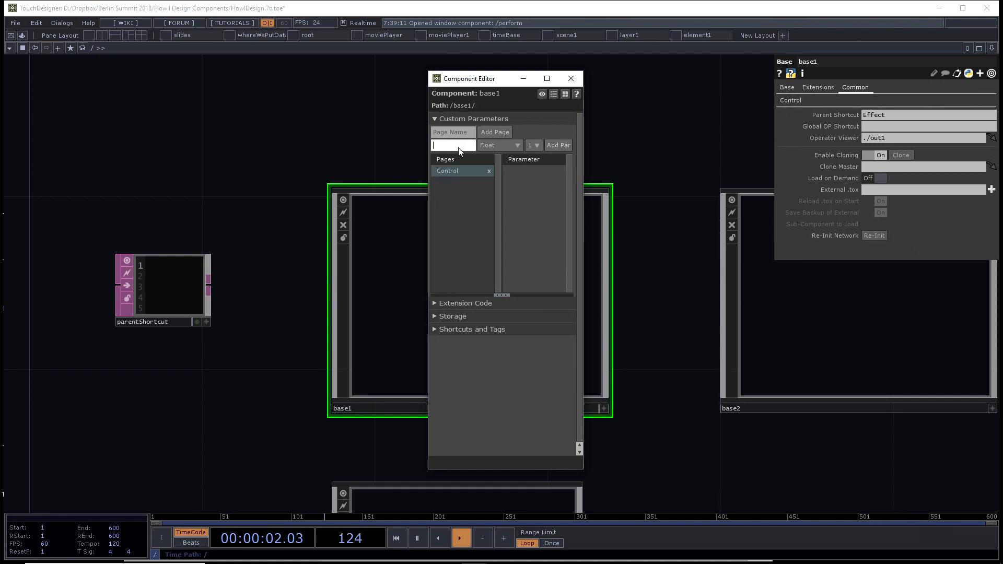
text(Speed)
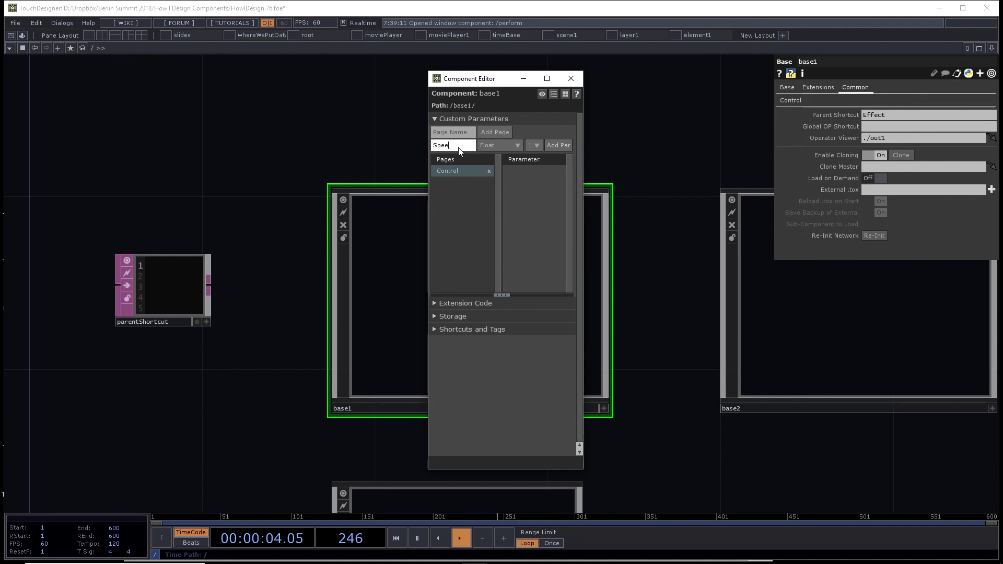
click(561, 145)
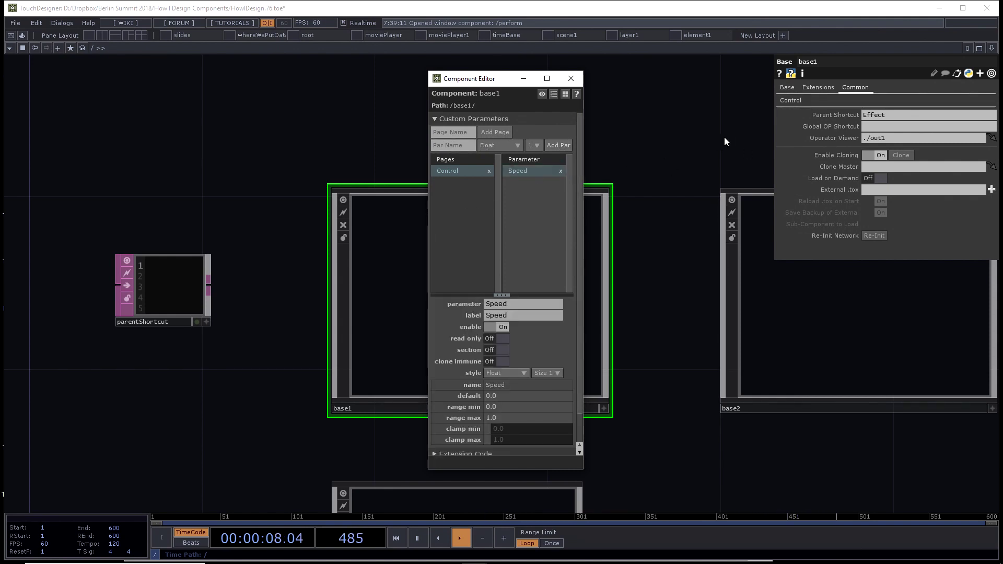
Step: Set base1's Speed parameter to 0.335 and close the Component Editor
click(790, 100)
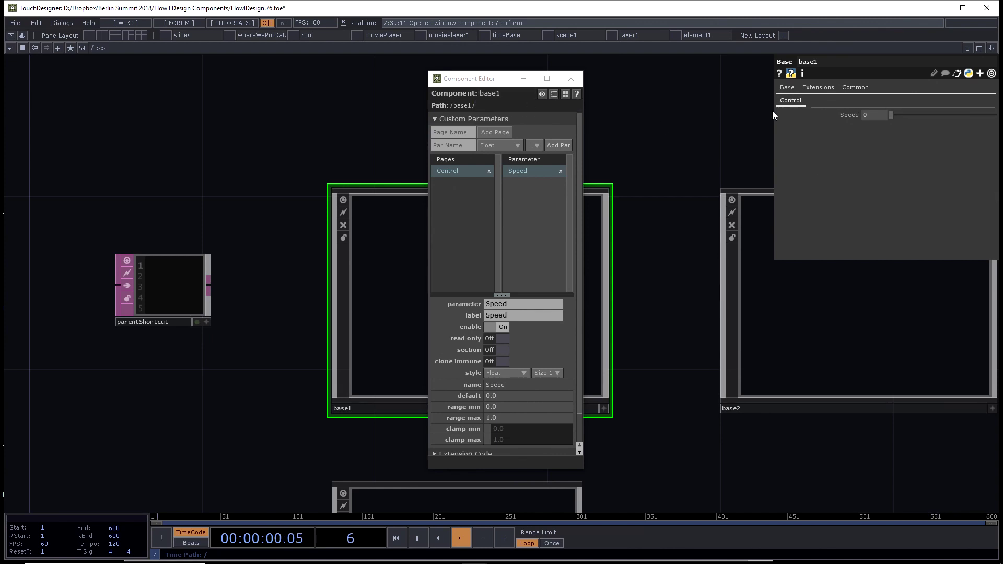
drag(891, 115, 925, 113)
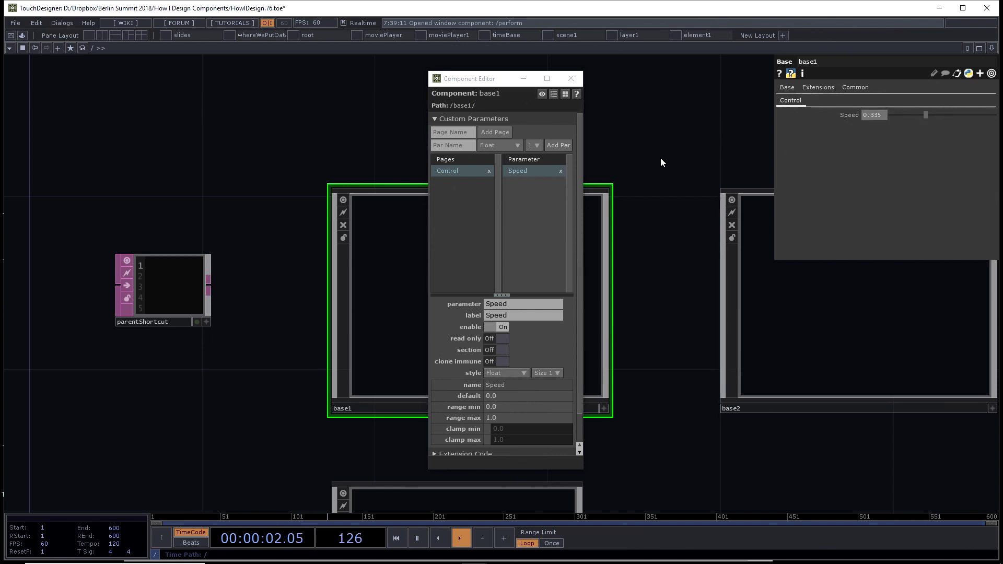
click(574, 82)
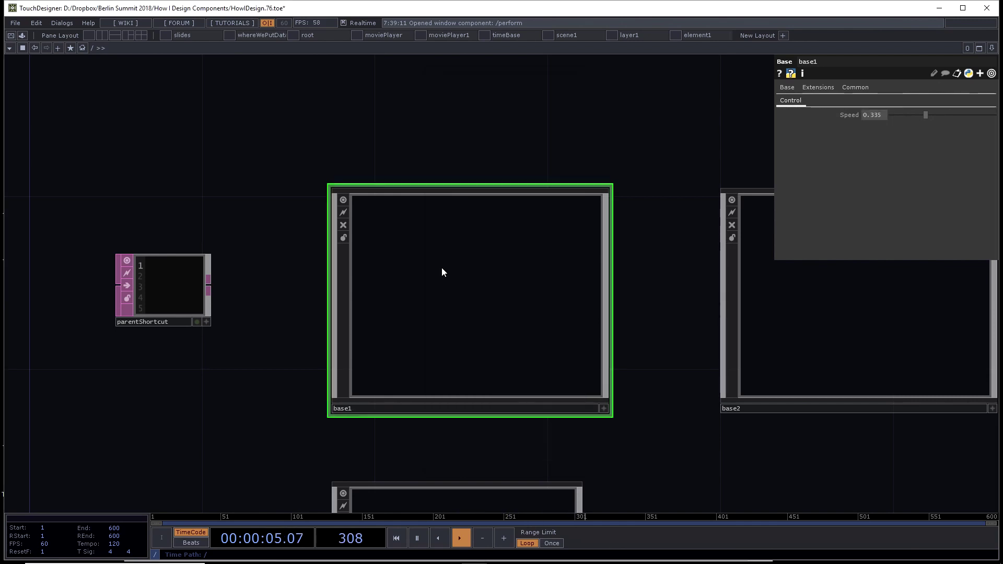
Step: Go into sub1 within base1 and add an Evaluate DAT to its network
key(i)
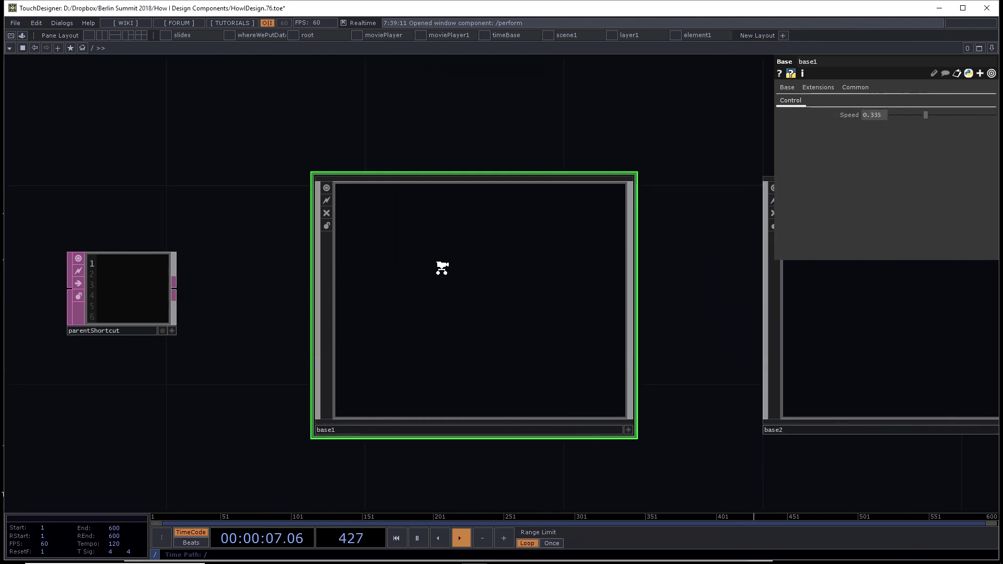
key(i)
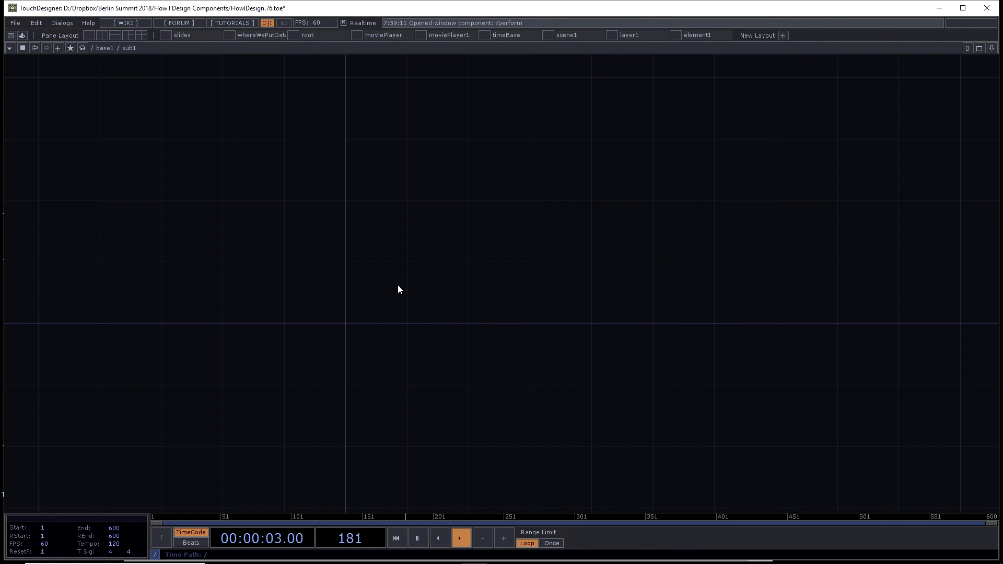
key(Tab)
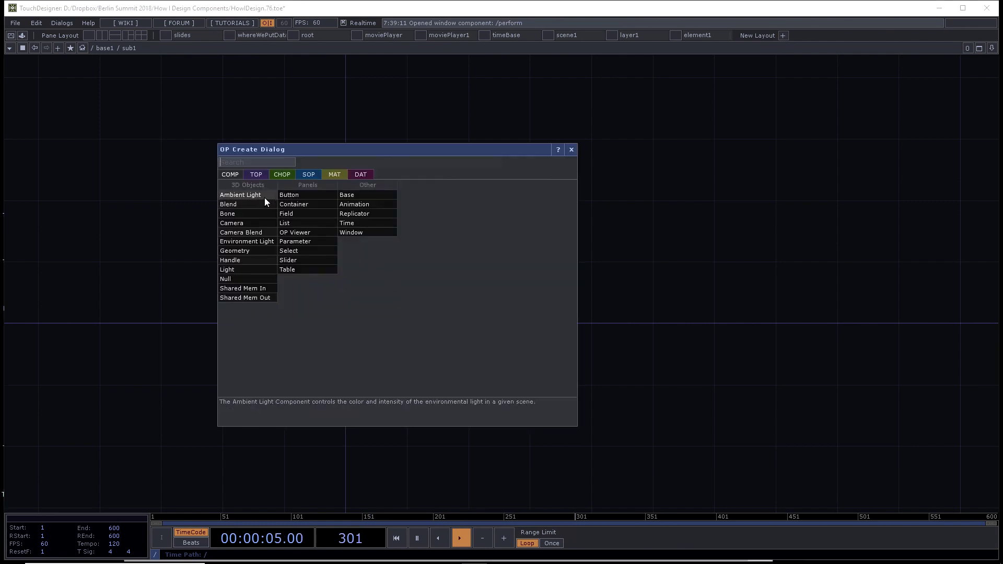
click(351, 176)
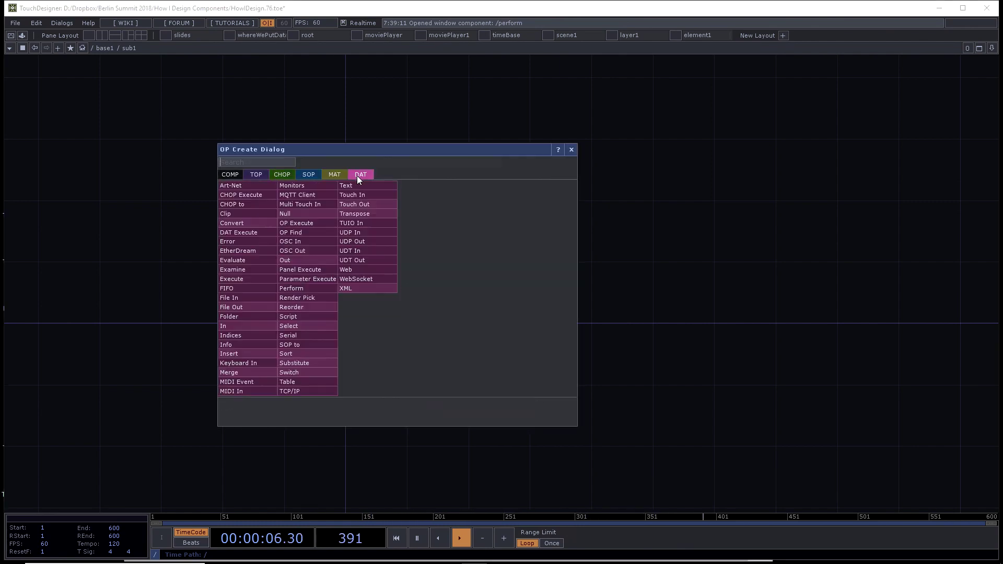
click(247, 261)
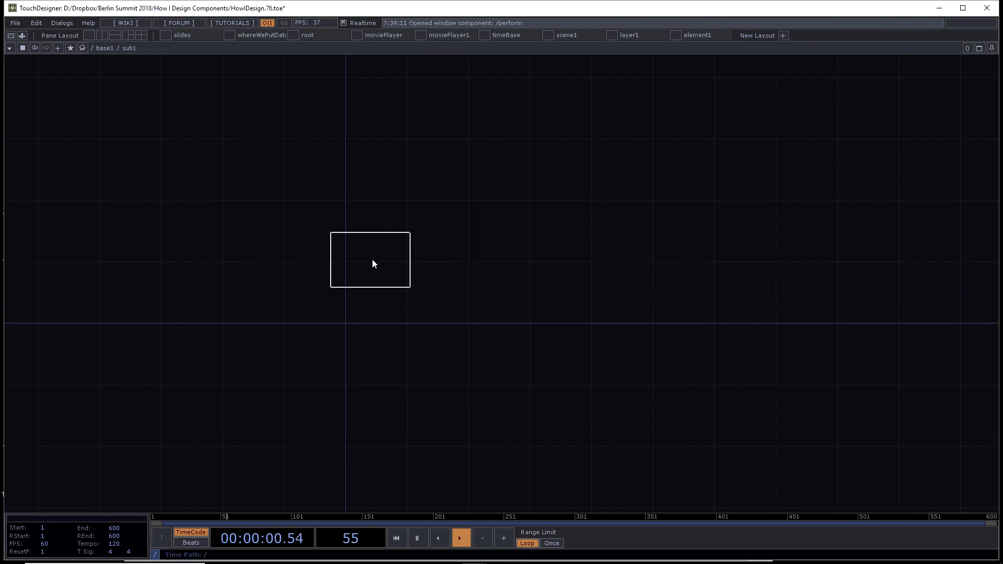
click(411, 266)
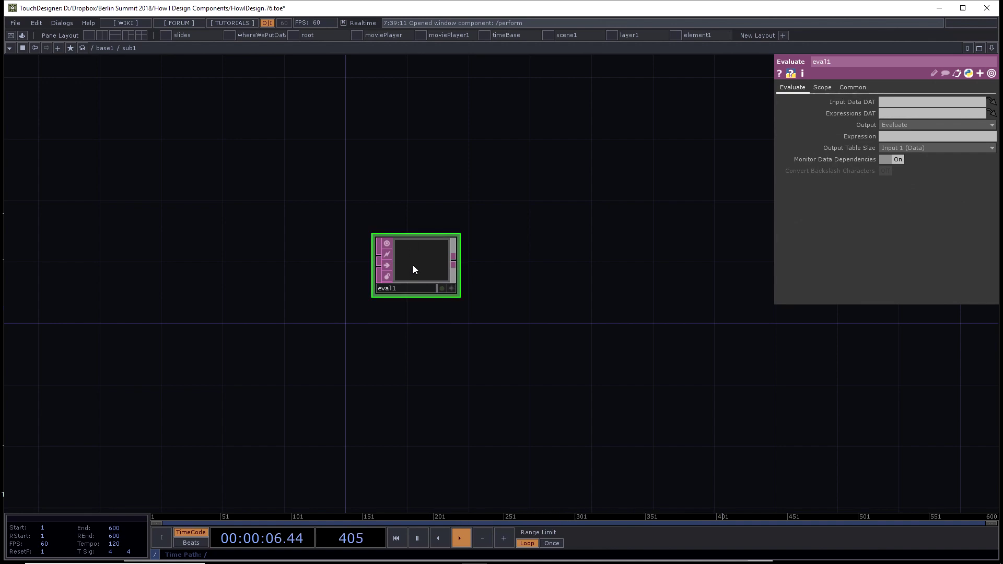
Step: Set the Evaluate DAT's expression to parent.Effect.par.Speed and enlarge the view of its result
click(888, 136)
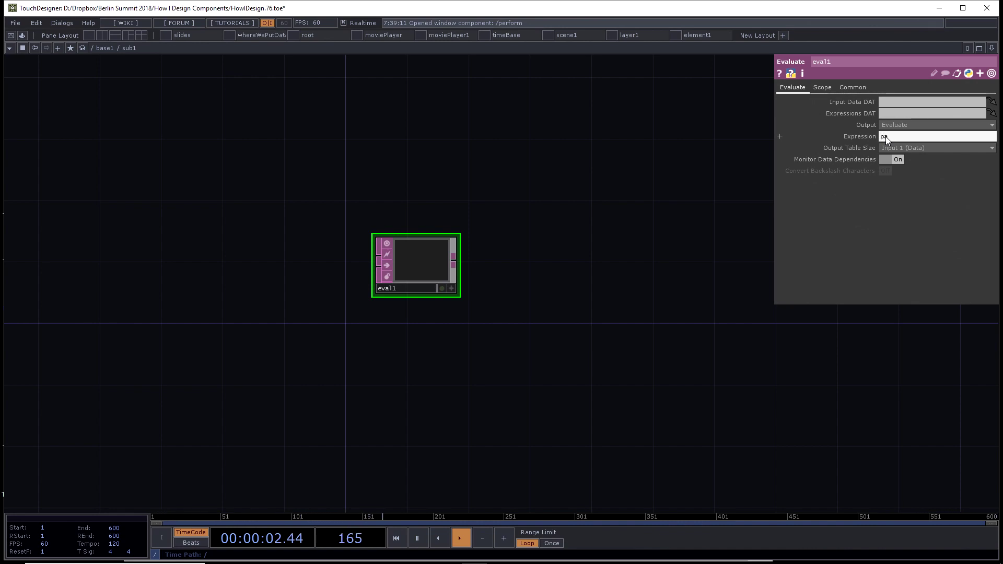
text(parent.Effect.par.Speed)
key(Return)
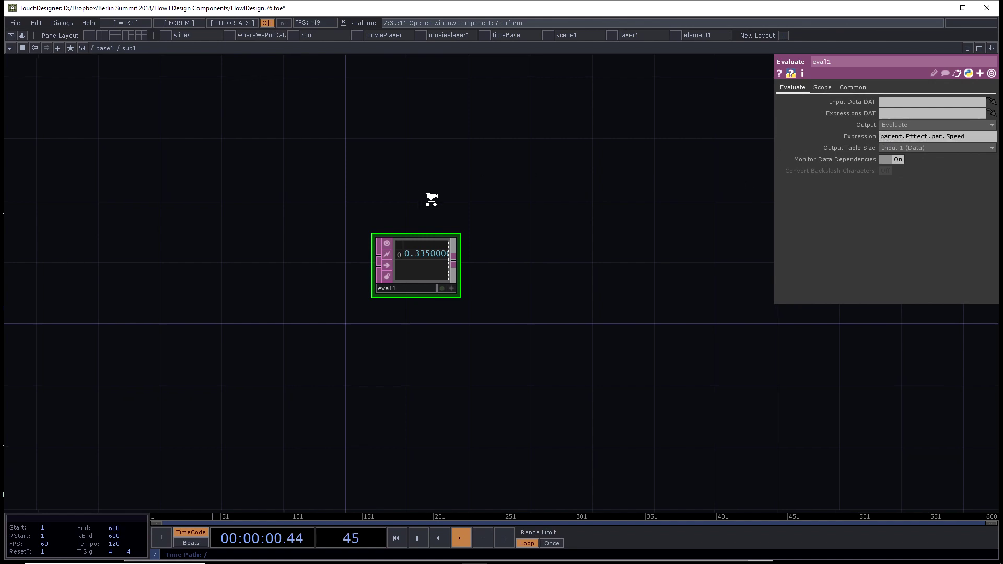
scroll(430, 197, up, 3)
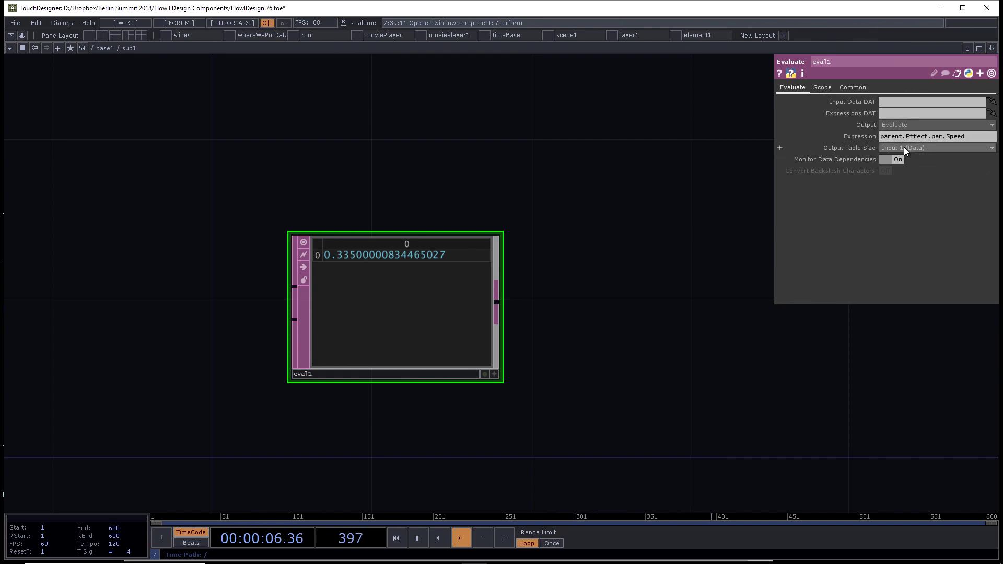
Step: Replace the Effect shortcut in eval1's expression with a numbered parent reference, giving parent(2).par.Speed
drag(902, 138, 926, 136)
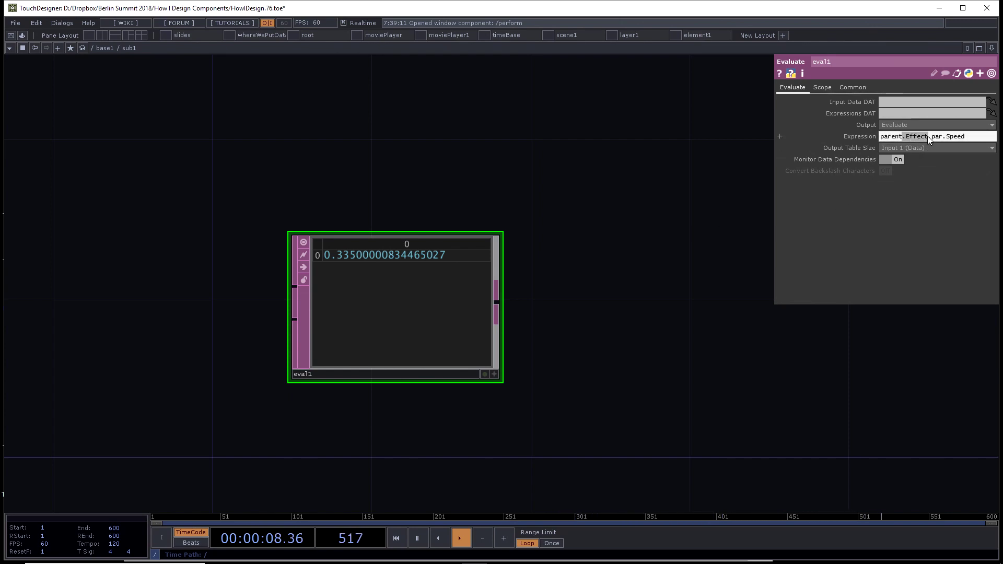
text(())
key(Return)
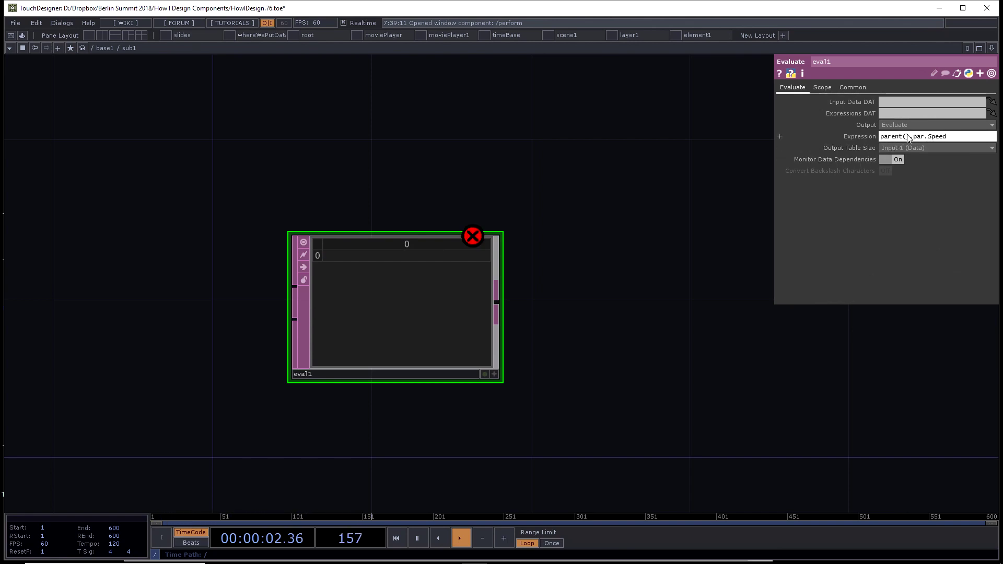
text(2)
key(Return)
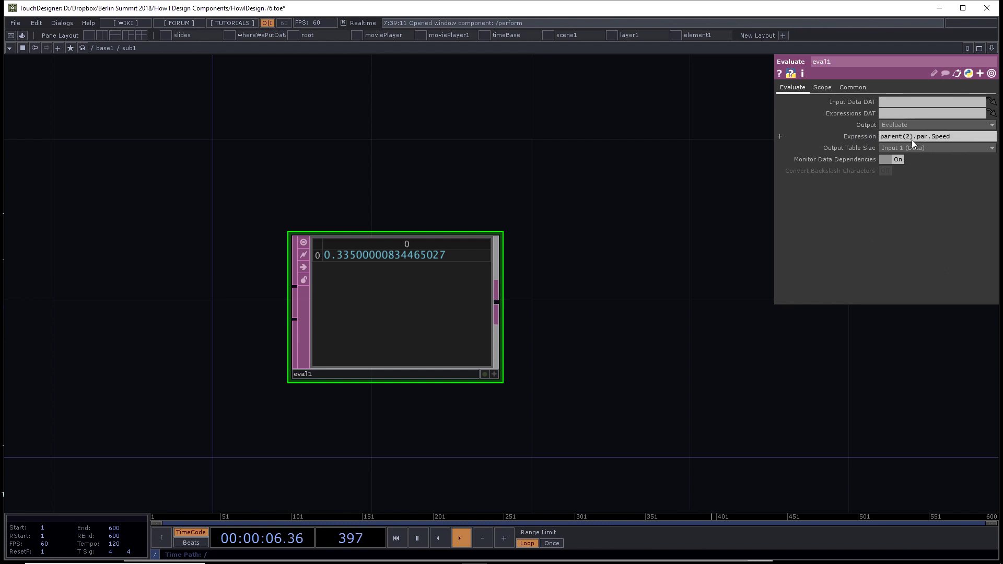
Step: Return eval1's expression to the named shortcut form, parent.Effect.par.Speed
click(911, 139)
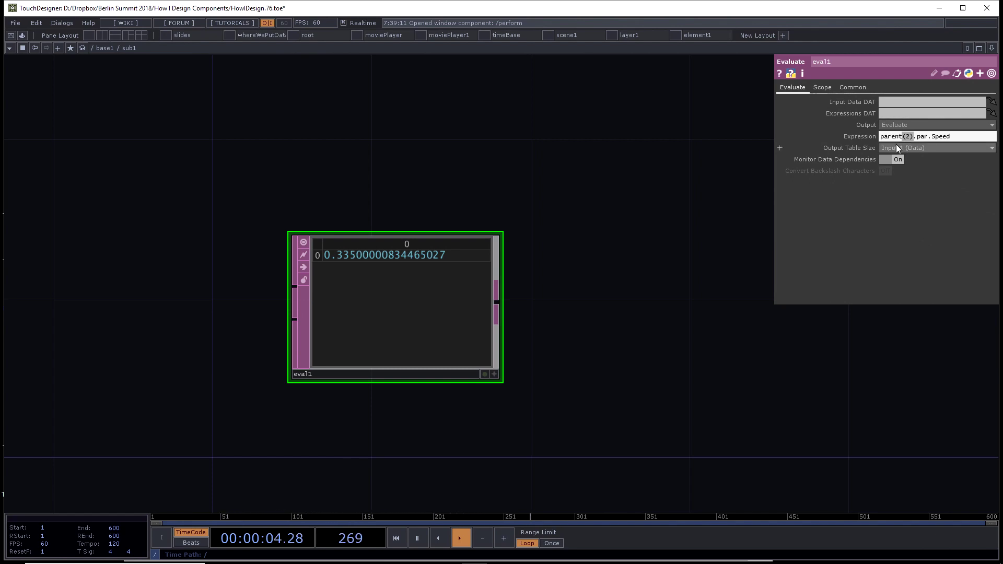
text(Effect)
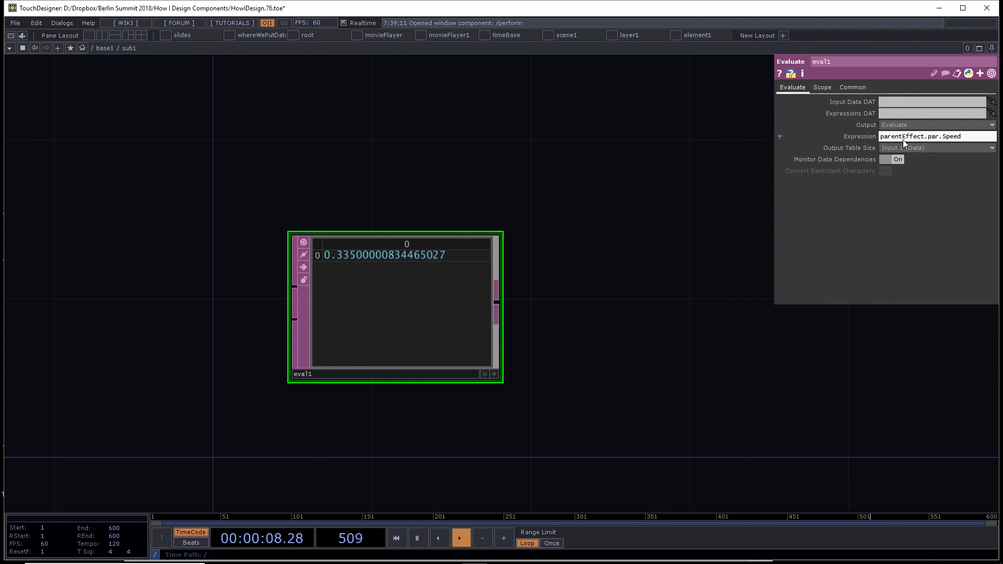
click(903, 139)
text(.)
key(Return)
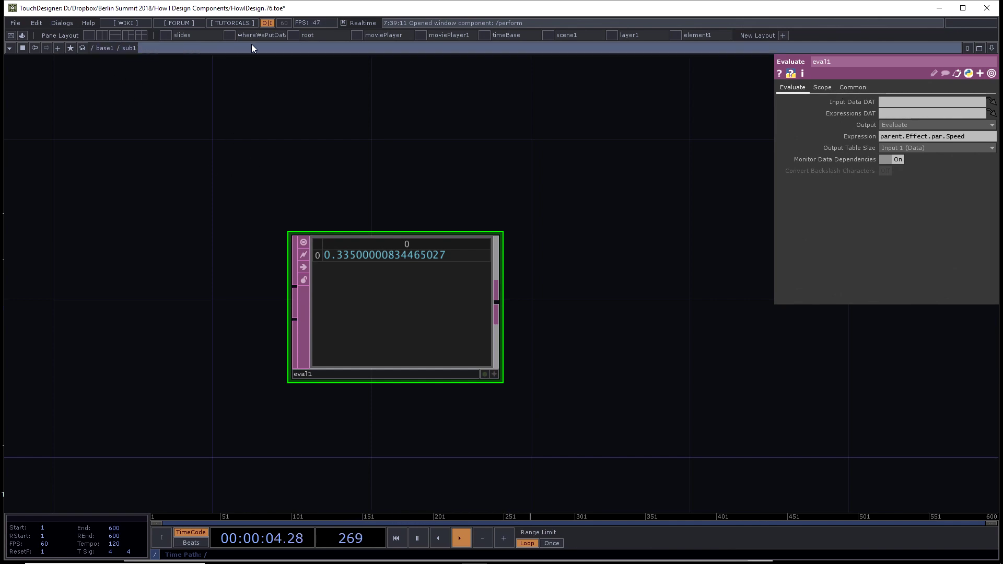
Step: Show base1's parameters in a floating window beside eval1 and set Speed to 0.579
right_click(107, 49)
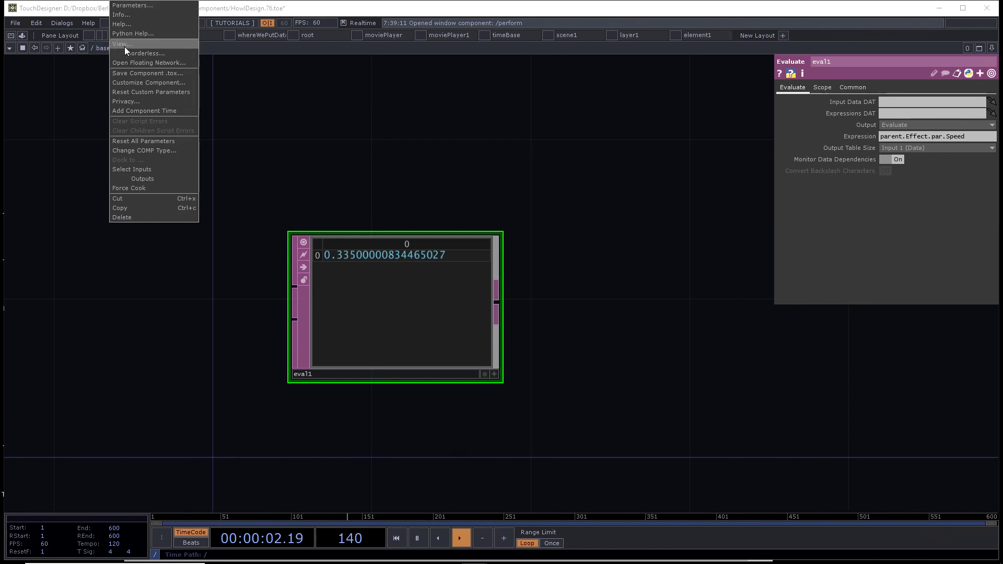
click(69, 115)
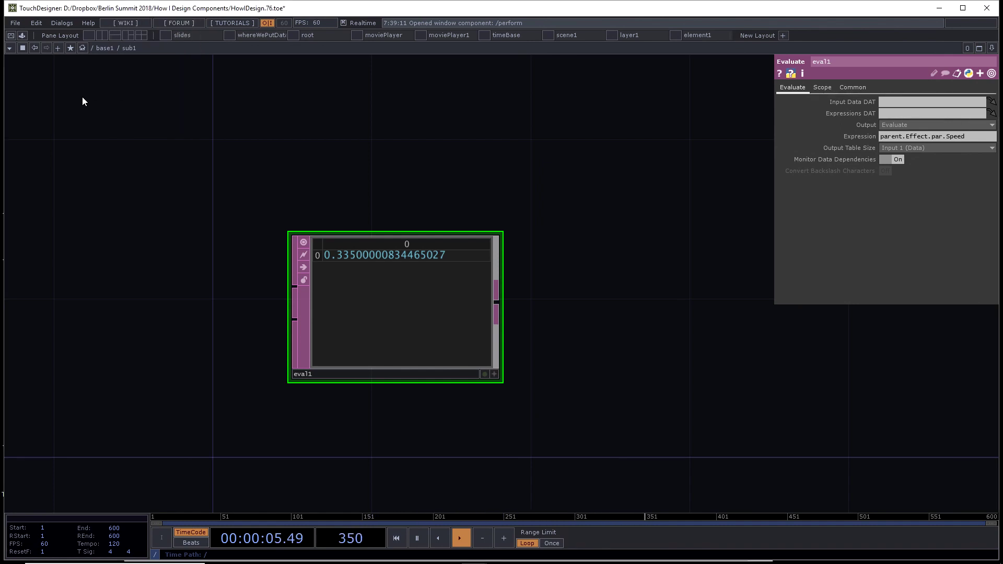
right_click(106, 49)
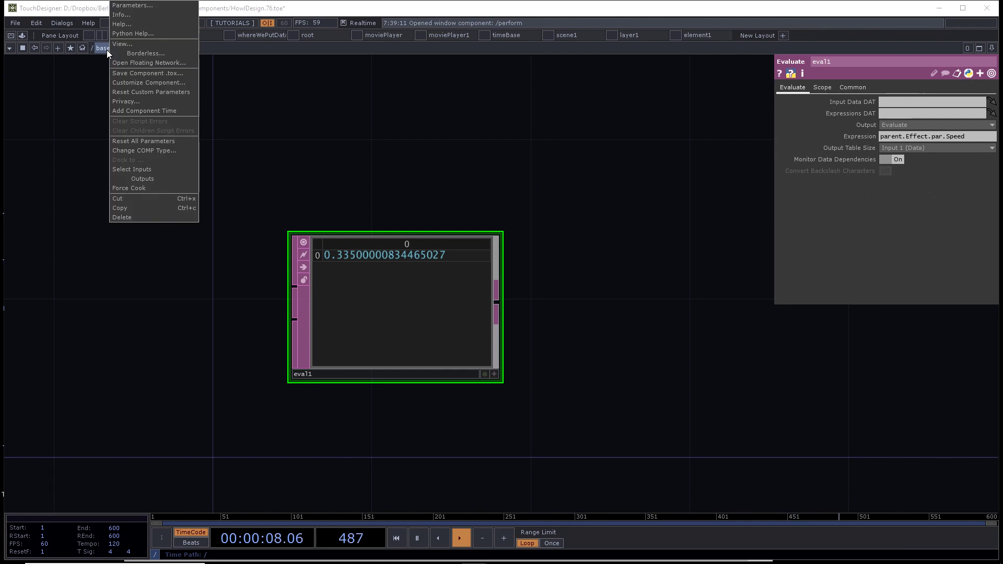
click(172, 5)
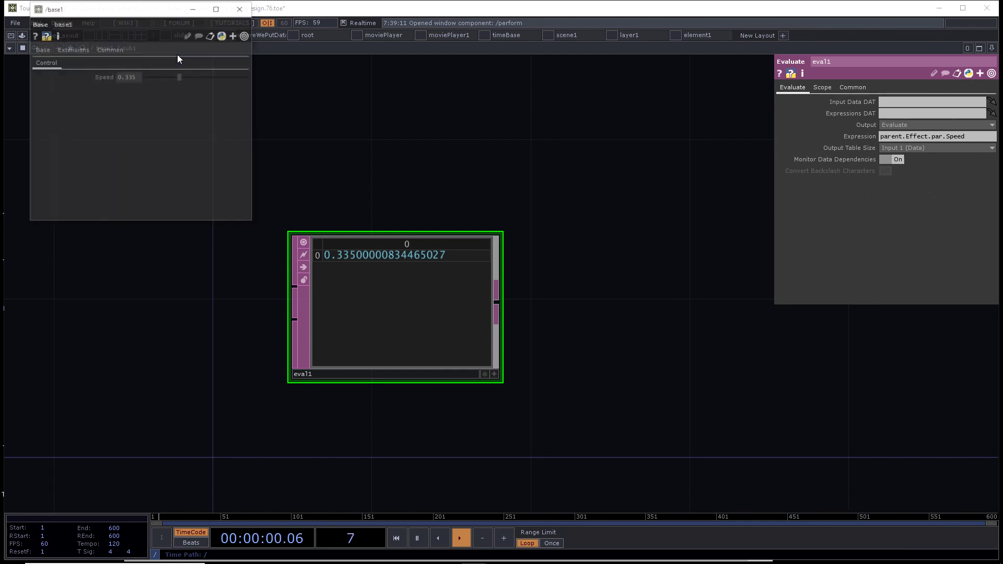
drag(165, 9, 148, 146)
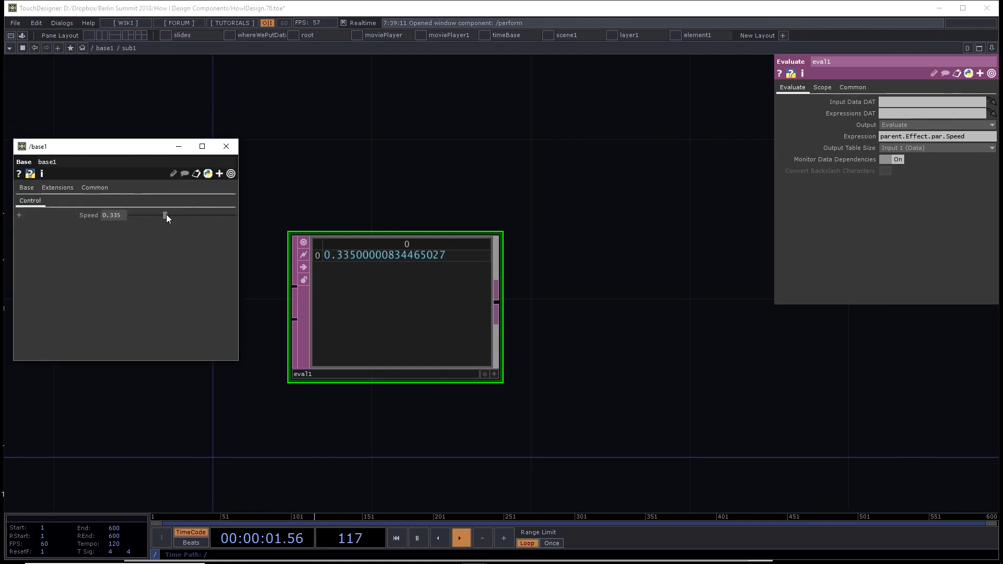
drag(166, 214, 189, 218)
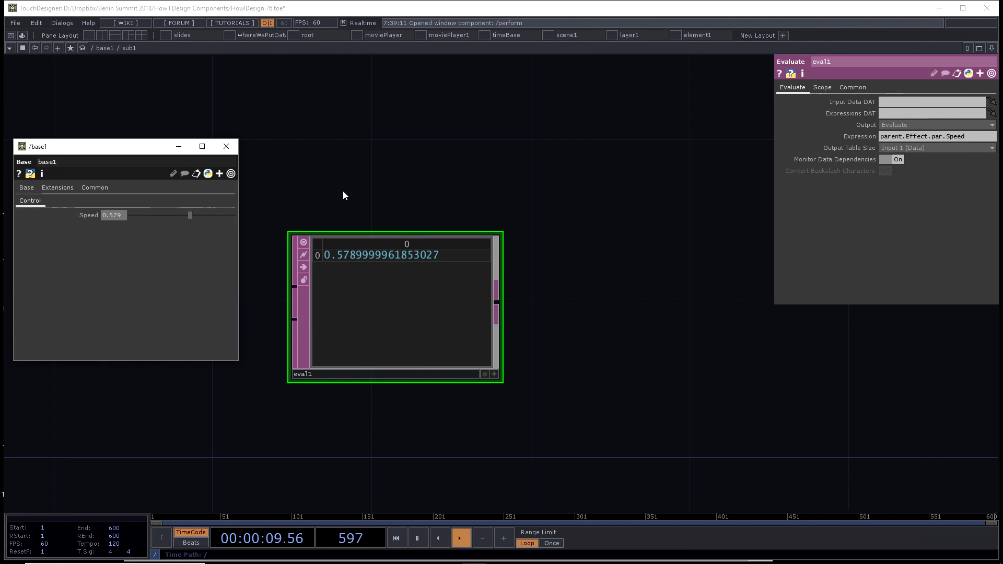
Step: Widen eval1's parameter display and highlight the parent.Effect part of its expression for reading
drag(342, 195, 499, 188)
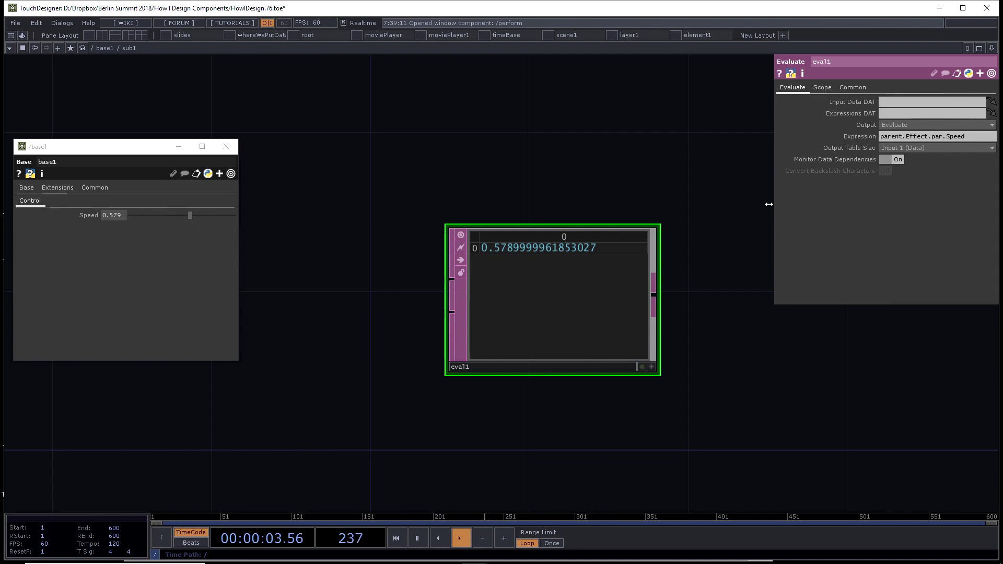
drag(768, 204, 443, 217)
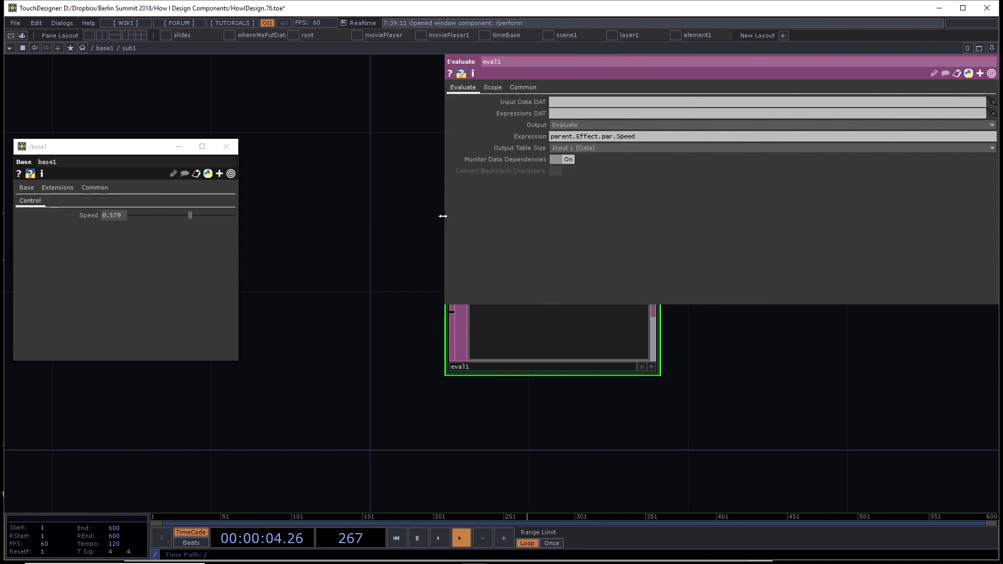
click(598, 138)
drag(596, 140, 526, 150)
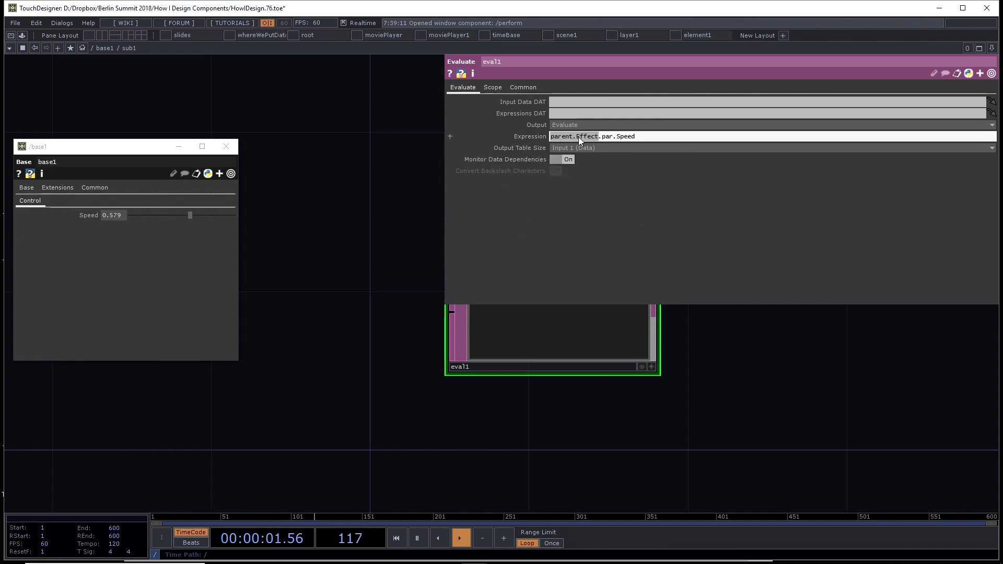
click(485, 199)
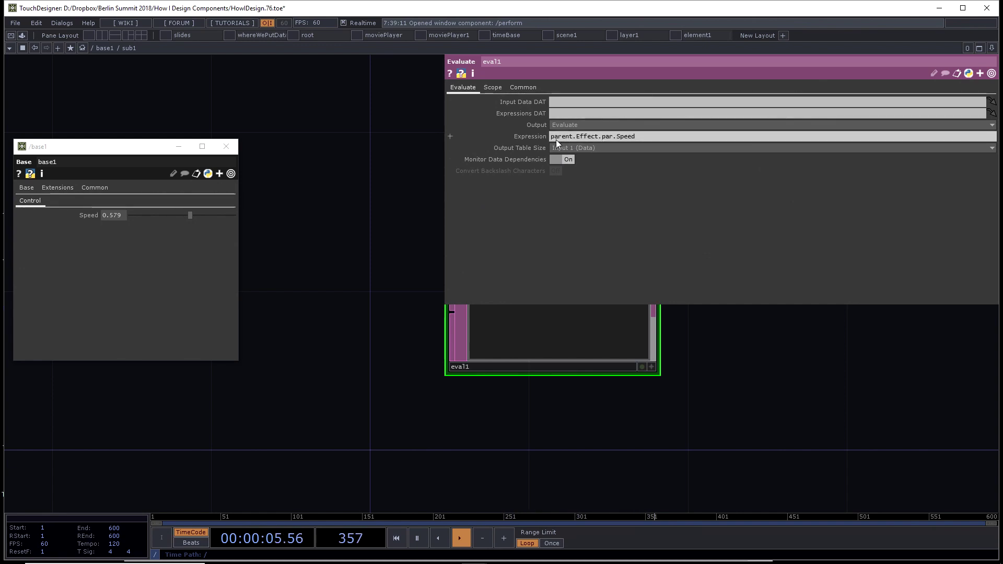
Step: Switch eval1's Expression parameter from constant to expression mode using parent.Effect.par.Speed, check the Effect reference, and collapse the parameter
click(486, 135)
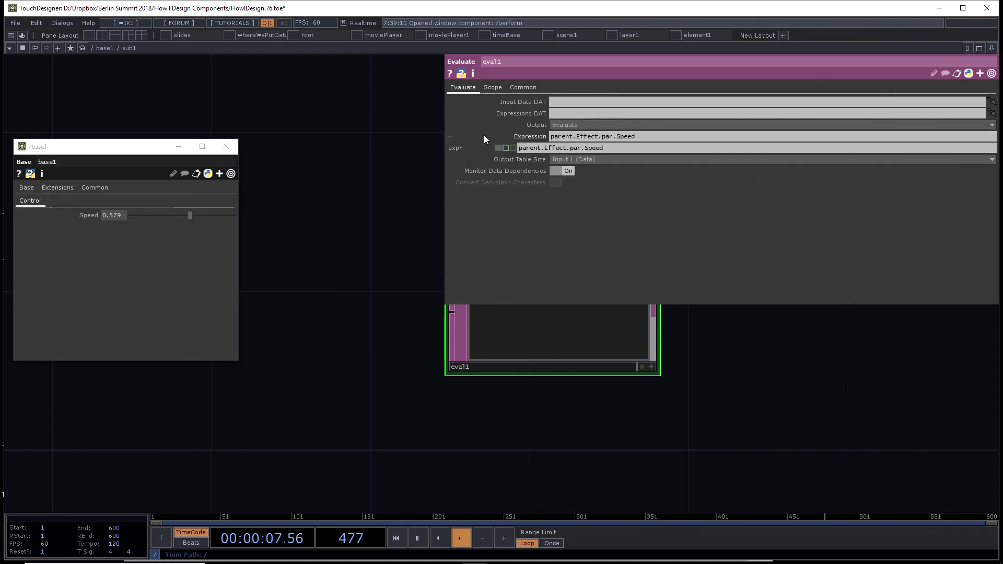
click(506, 148)
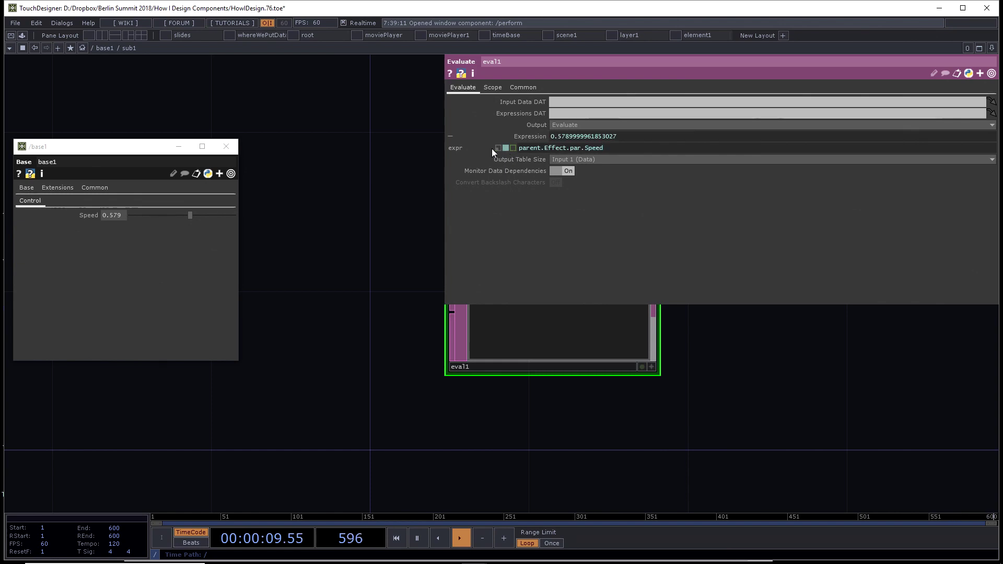
click(566, 148)
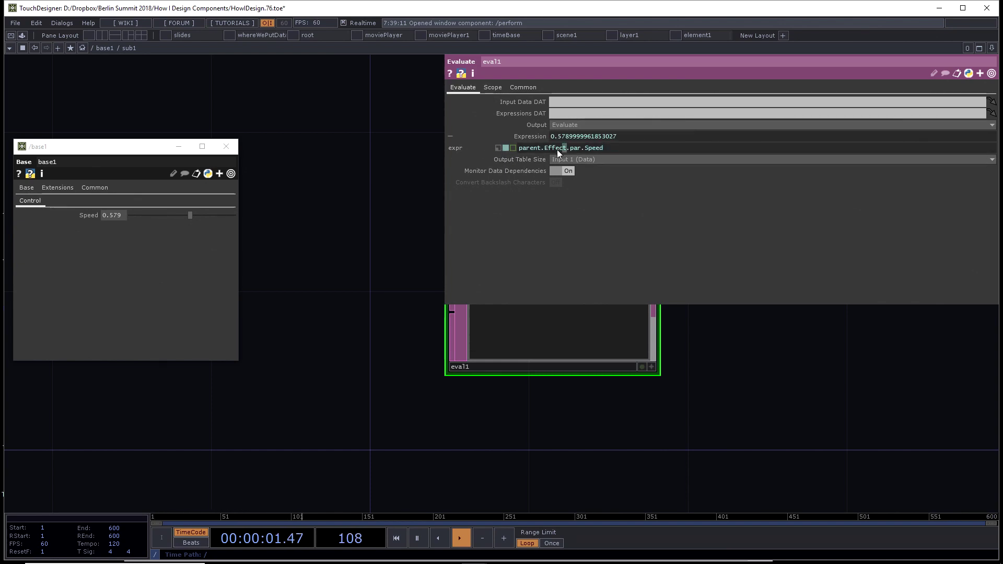
double_click(544, 149)
mouse_move(544, 148)
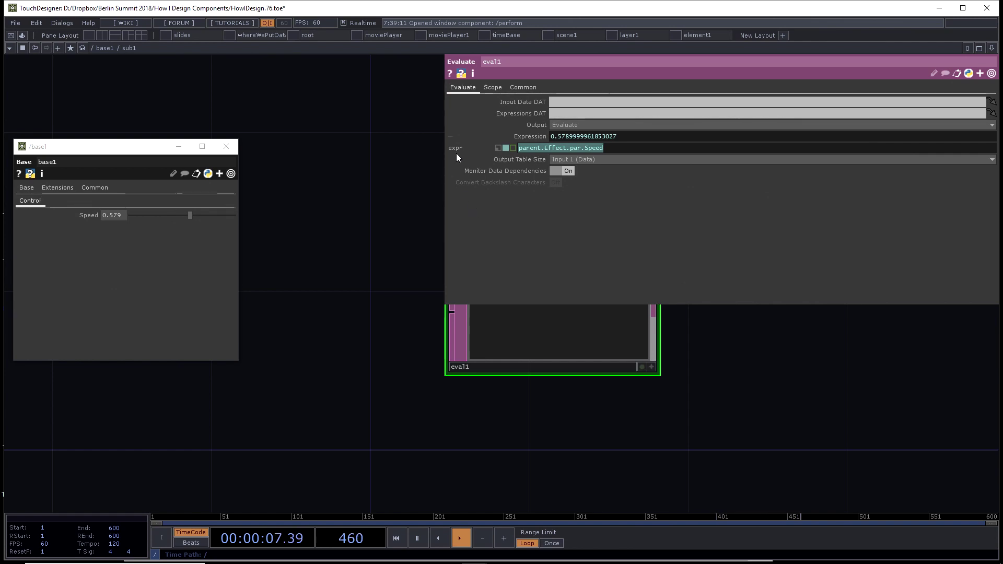
mouse_move(453, 135)
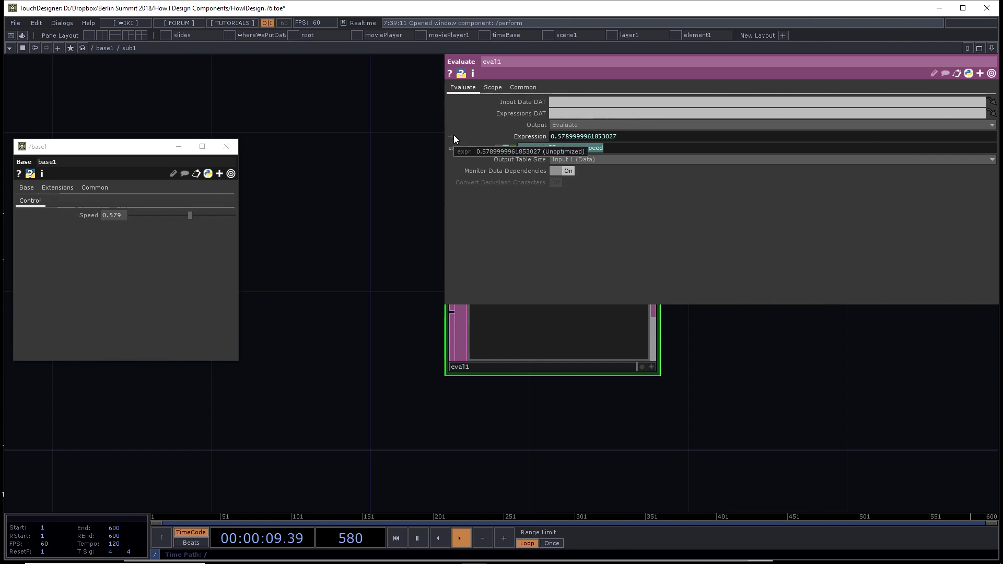
click(451, 135)
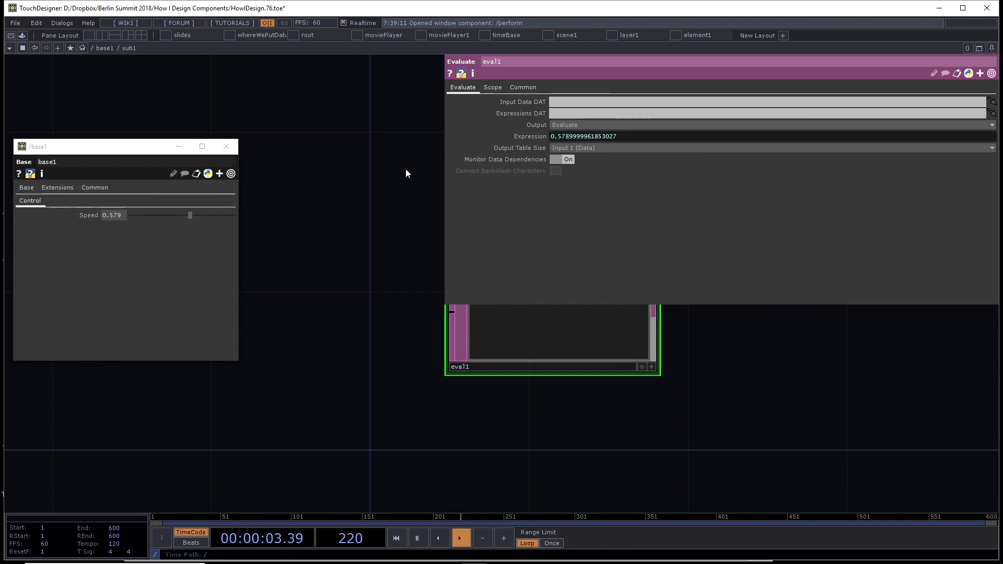
Step: Narrow eval1's parameter display, expand its Expression parameter, and close base1's floating parameter window
scroll(366, 206, down, 4)
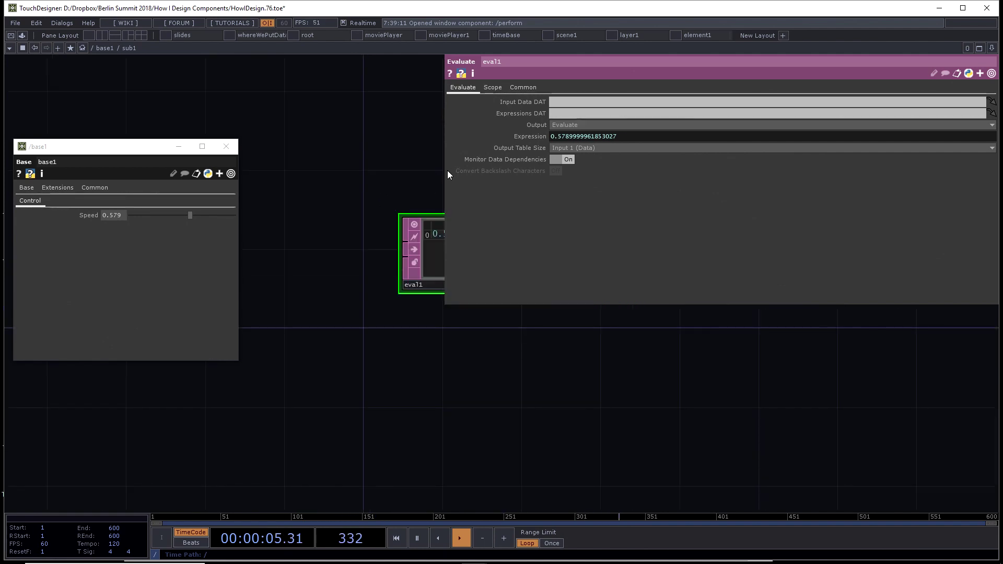
drag(446, 170, 765, 210)
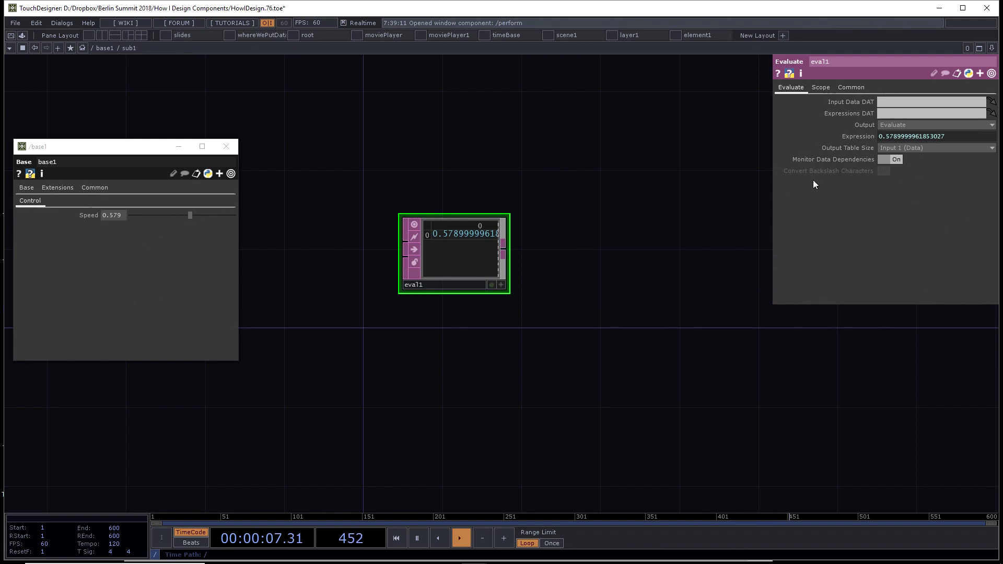
click(855, 138)
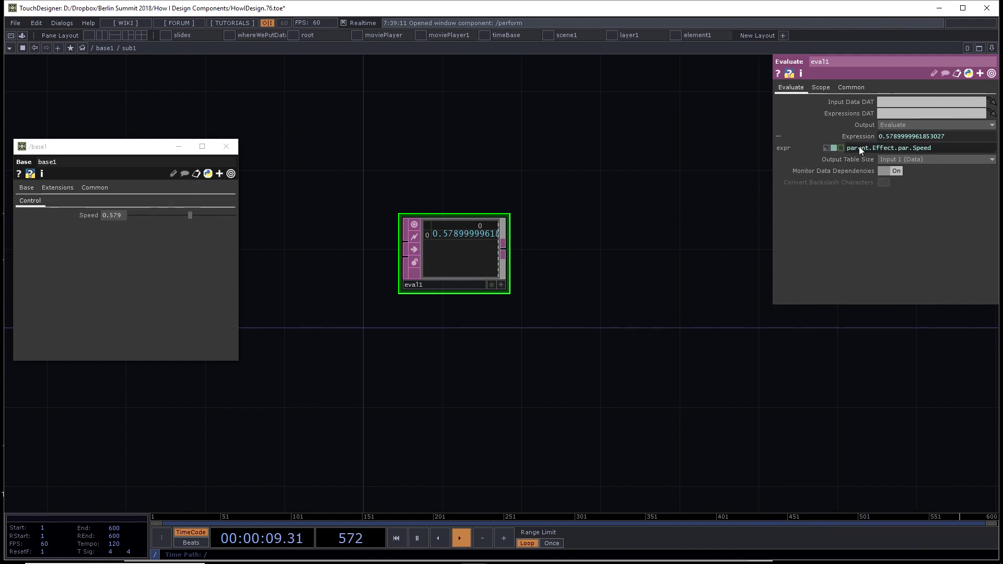
click(226, 146)
Step: Return to the root network and show base1's Common parameters to review its Parent Shortcut
scroll(337, 152, down, 5)
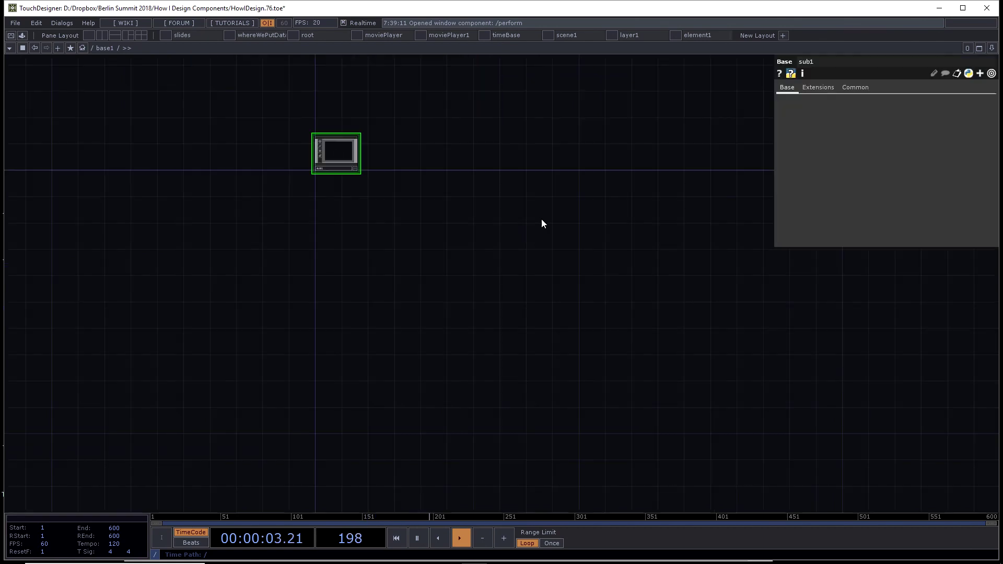
drag(536, 308, 531, 378)
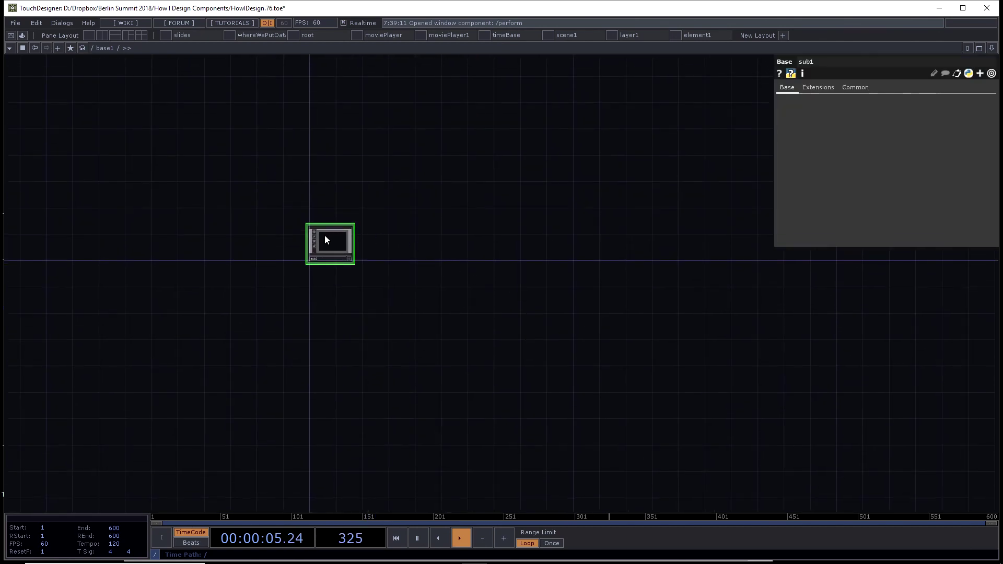
scroll(325, 234, down, 3)
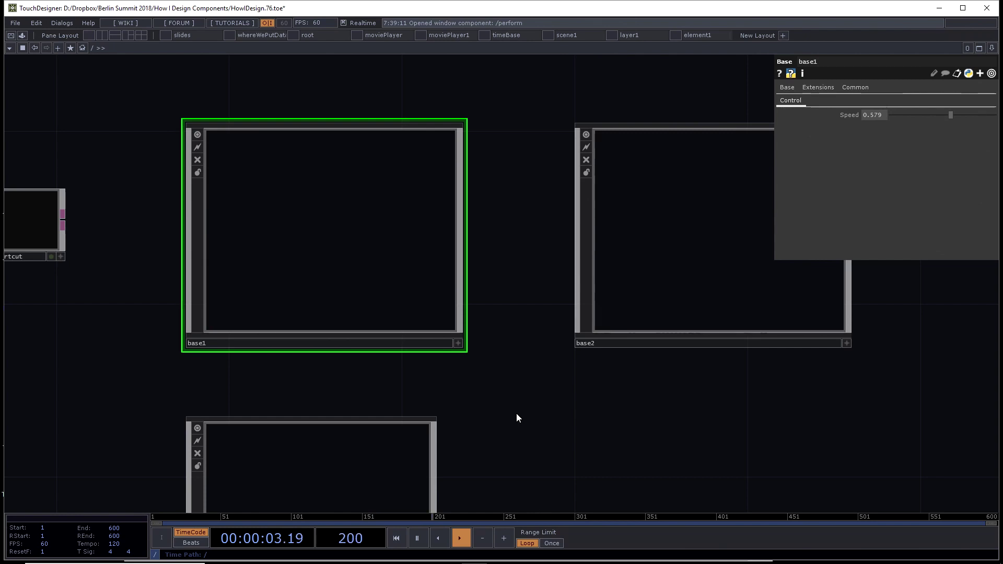
click(860, 88)
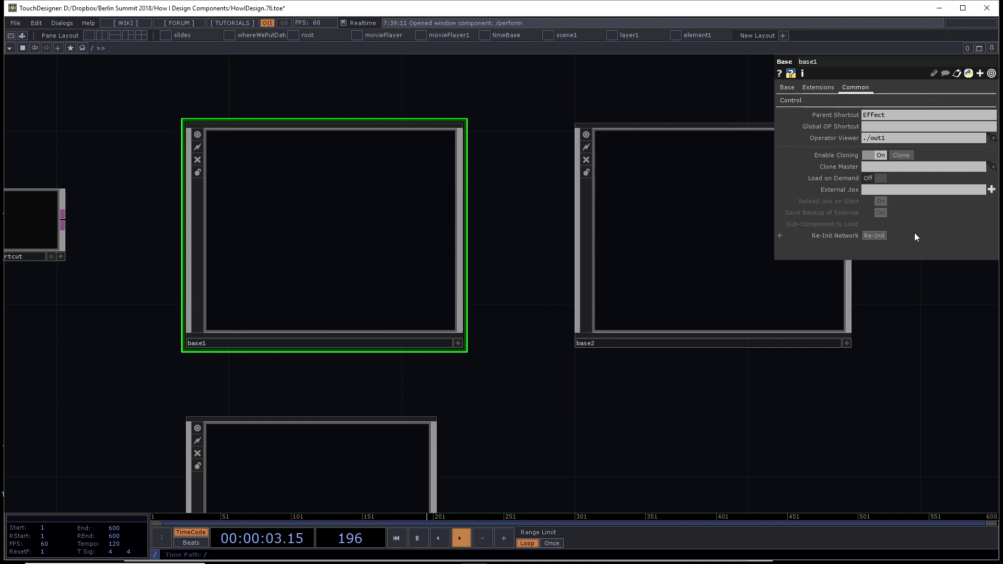
Step: Look at the whereWePutData component below base1, and switch to the How I Design Components These Days outline in Chrome
drag(616, 436, 633, 230)
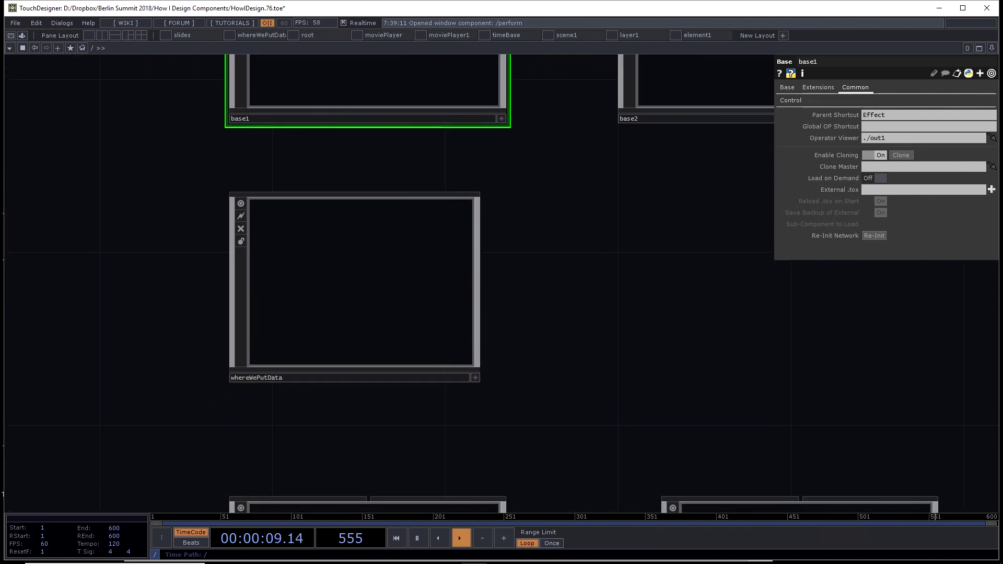
mouse_move(449, 561)
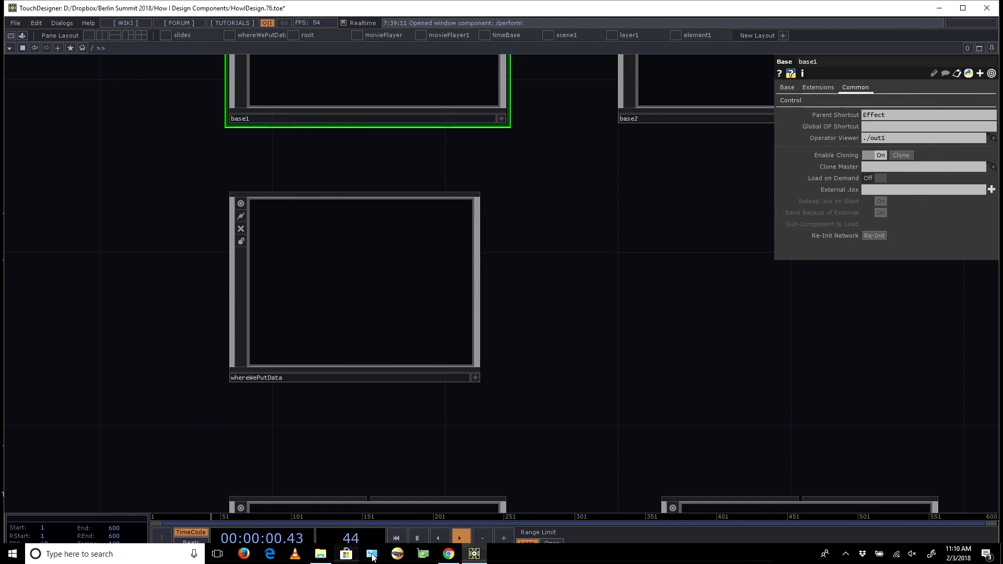
click(448, 554)
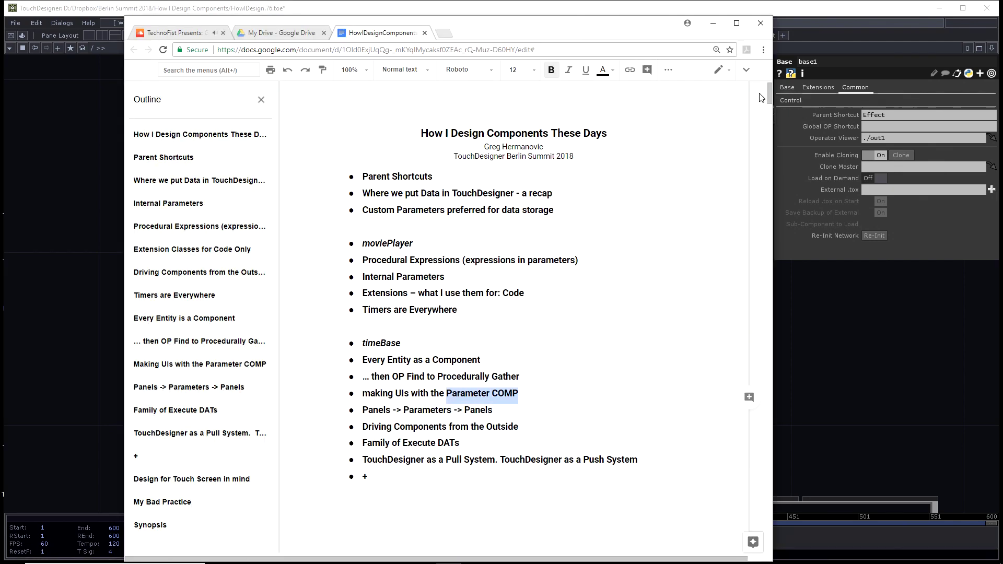
Step: Switch back to TouchDesigner and enter the whereWePutData component to survey its operators with the customPars parameters showing
click(608, 13)
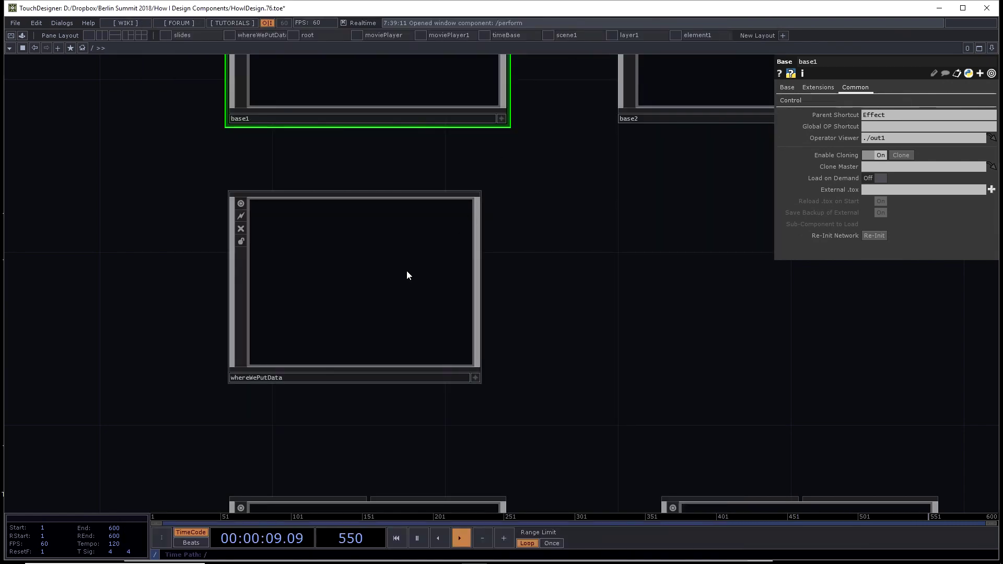
scroll(407, 270, up, 5)
key(p)
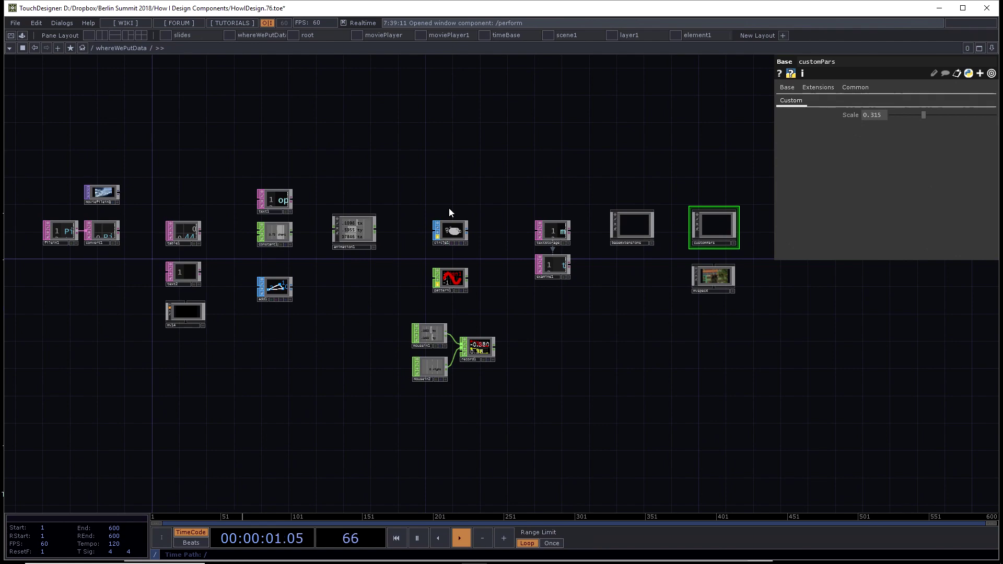
scroll(175, 166, up, 1)
scroll(172, 166, down, 2)
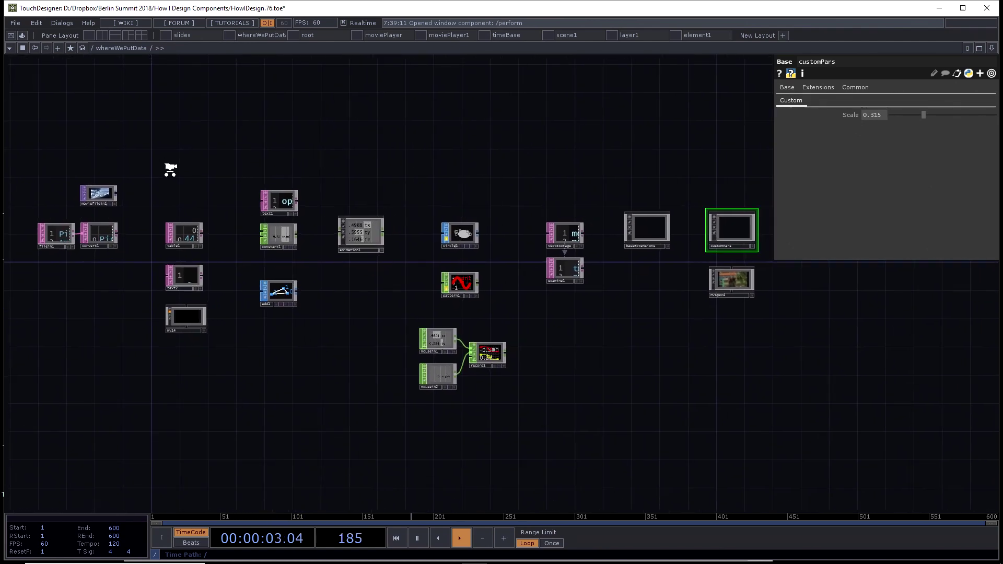
drag(171, 169, 274, 175)
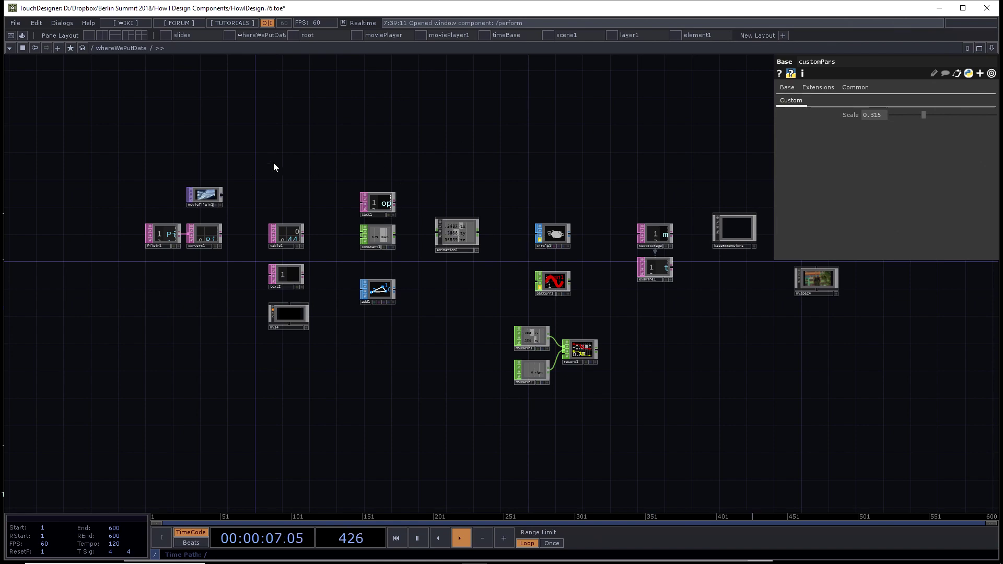
scroll(276, 163, up, 2)
scroll(220, 191, down, 1)
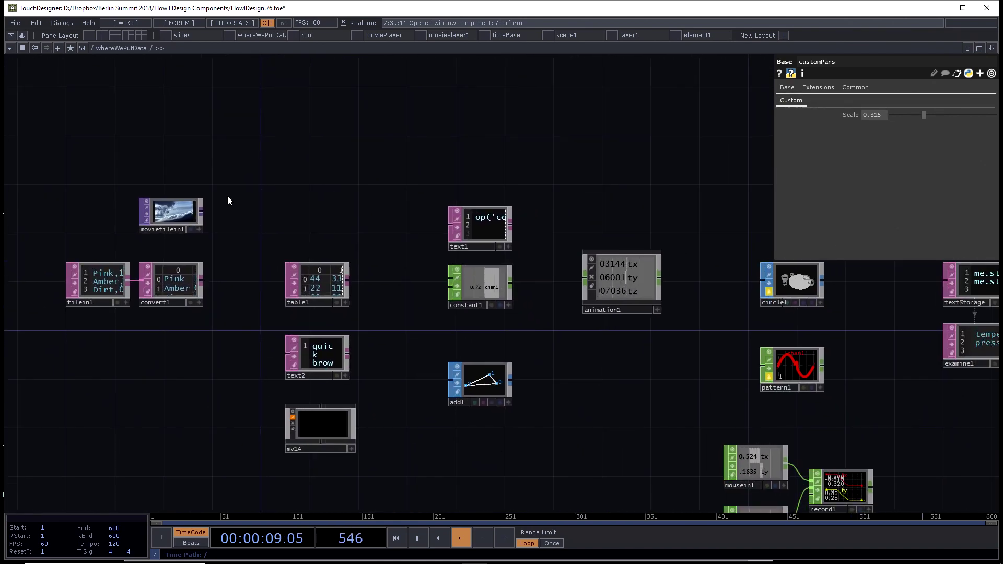
Step: Show the parameters of moviefilein1 and filein1 to review the external files they load
scroll(162, 174, up, 3)
drag(311, 217, 363, 232)
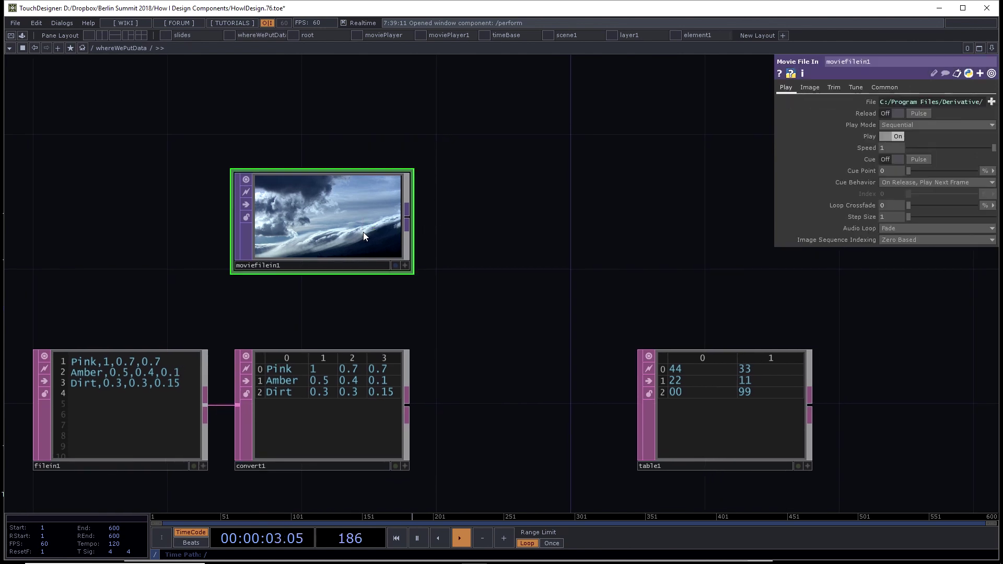
drag(414, 309, 355, 421)
drag(499, 256, 369, 240)
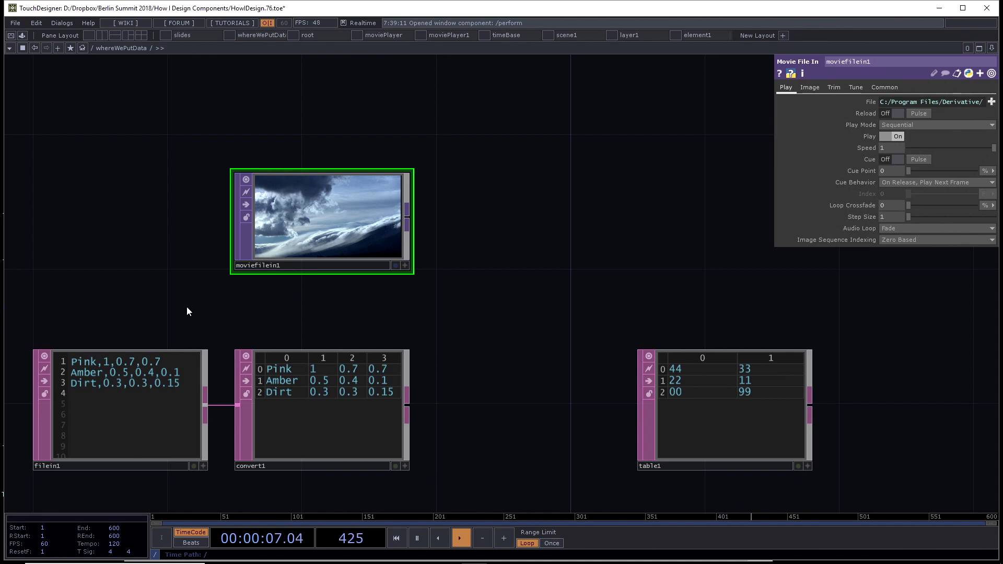
drag(130, 403, 129, 403)
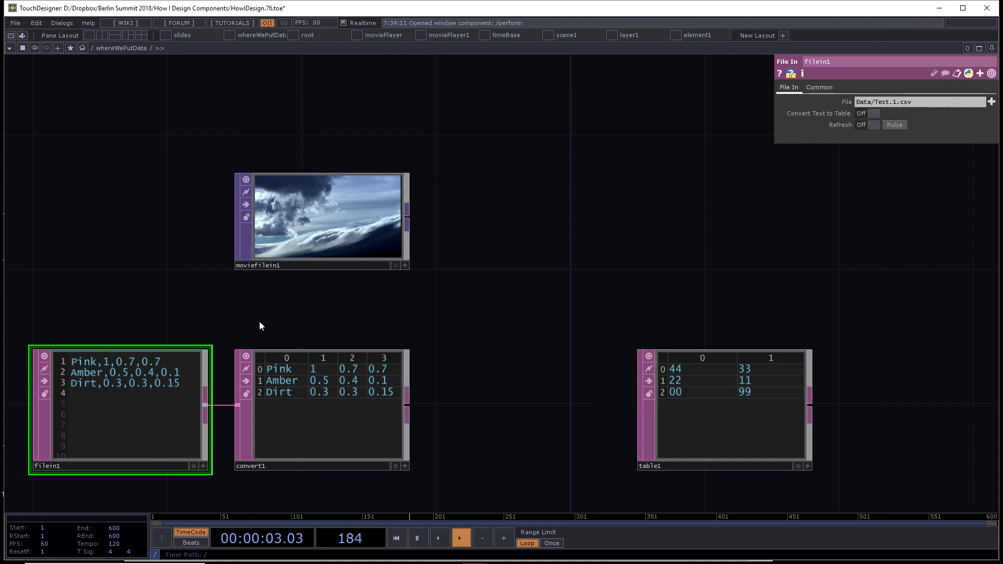
Step: Examine table1 and text2 in the whereWePutData network, selecting each to show its parameters
scroll(261, 321, down, 5)
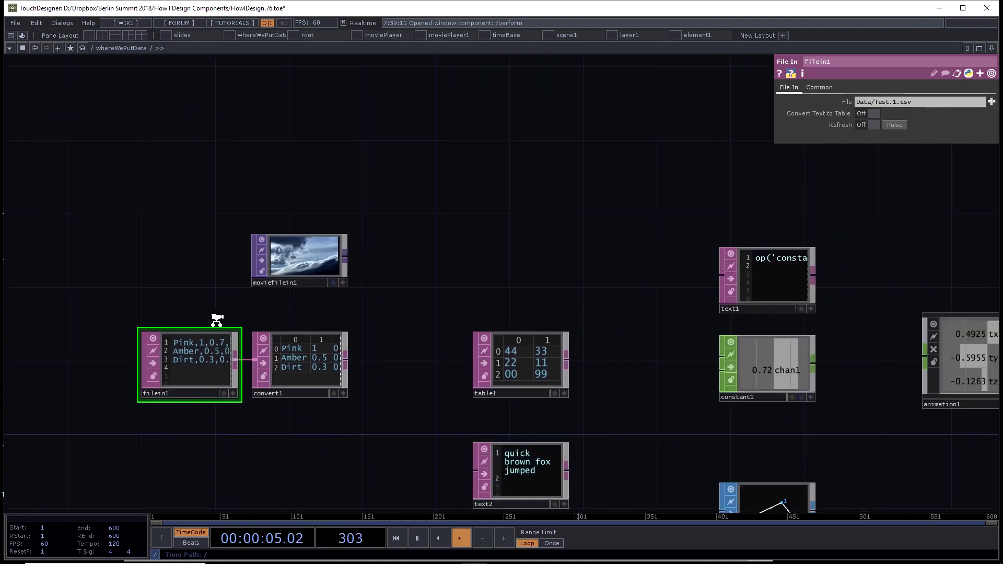
drag(355, 447, 280, 429)
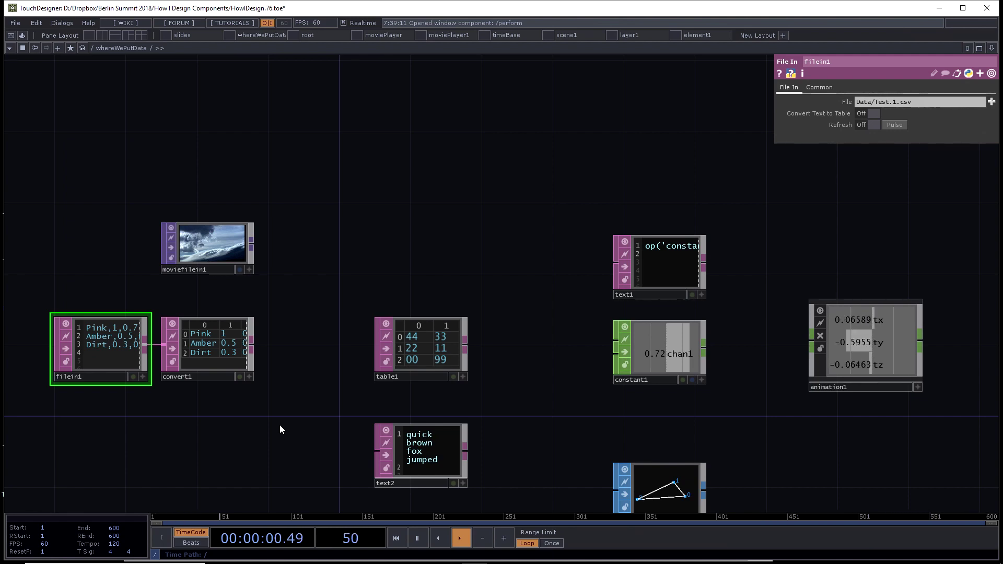
scroll(392, 275, up, 5)
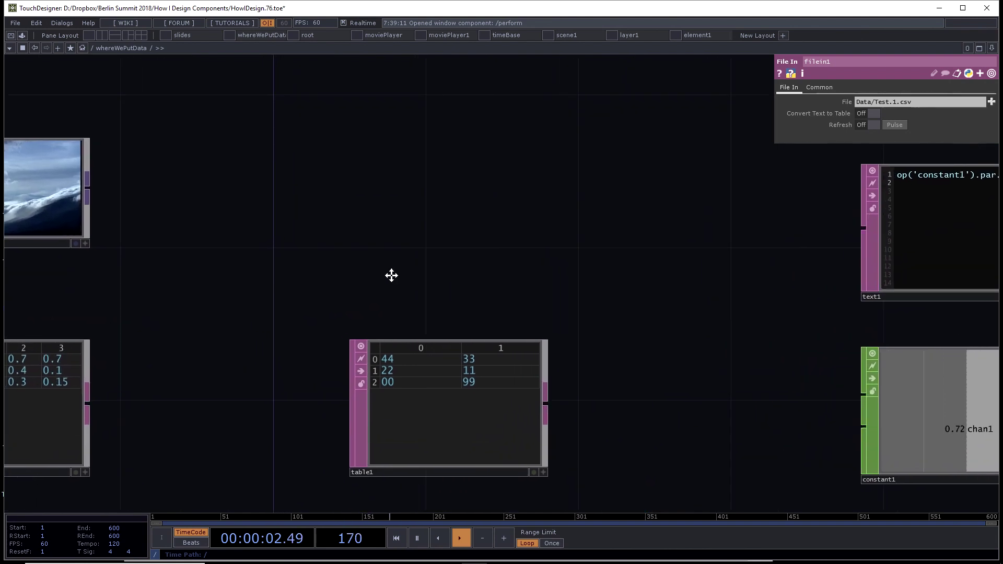
drag(392, 276, 243, 204)
click(256, 286)
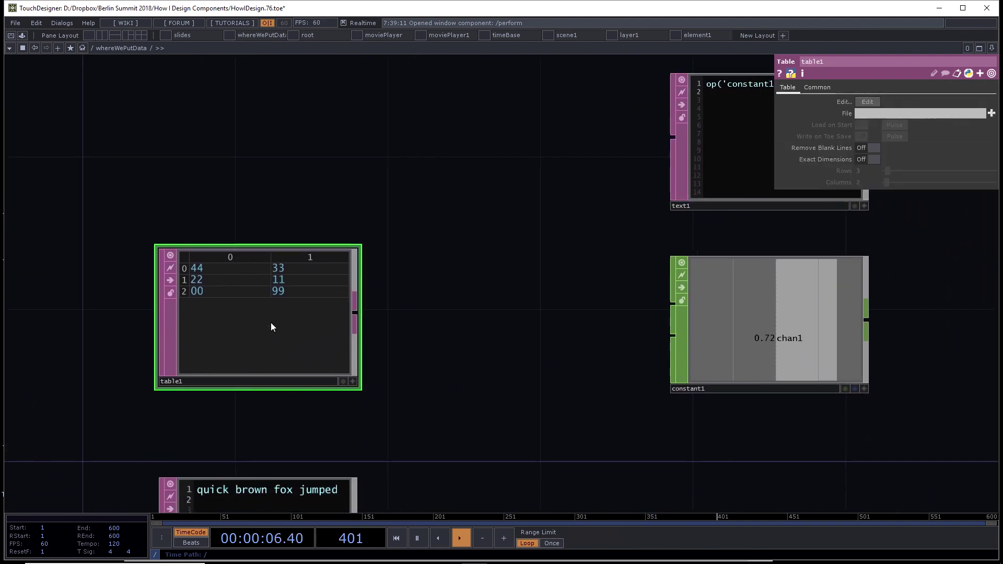
drag(441, 313, 429, 275)
right_drag(429, 275, 302, 442)
Step: Show constant1's parameters and examine the script in text1 above it
drag(466, 327, 206, 389)
scroll(255, 370, down, 3)
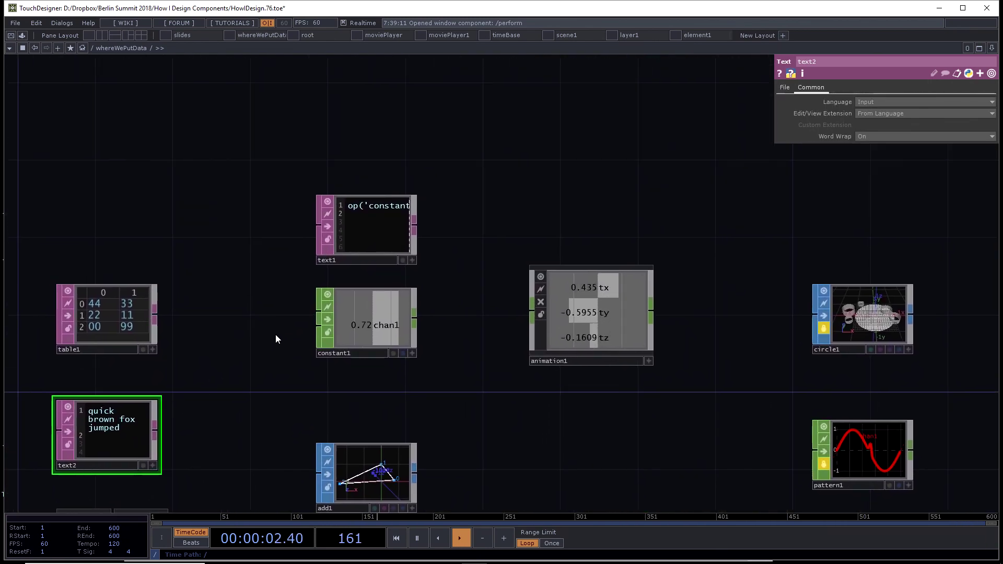
click(401, 306)
scroll(515, 247, up, 3)
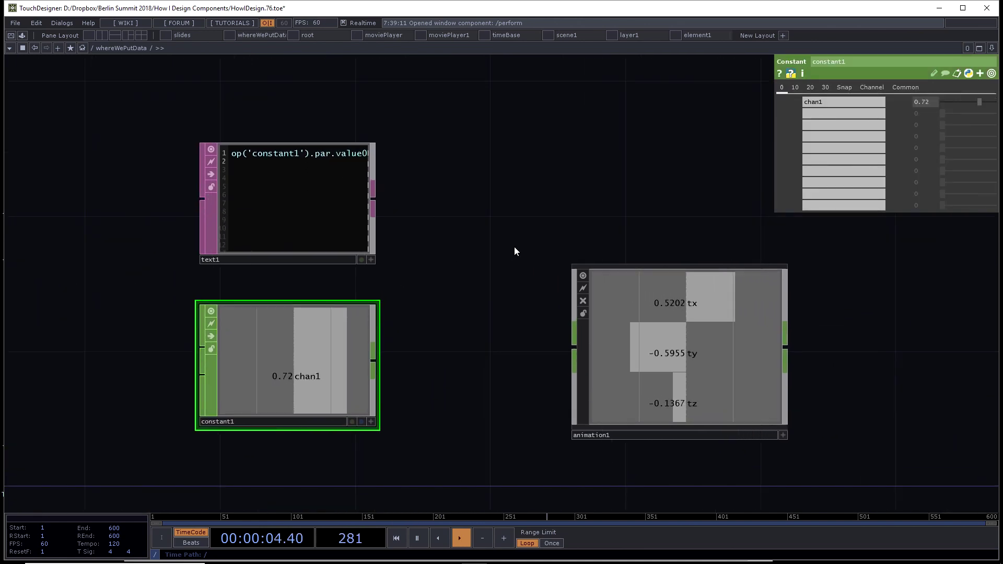
scroll(318, 129, up, 2)
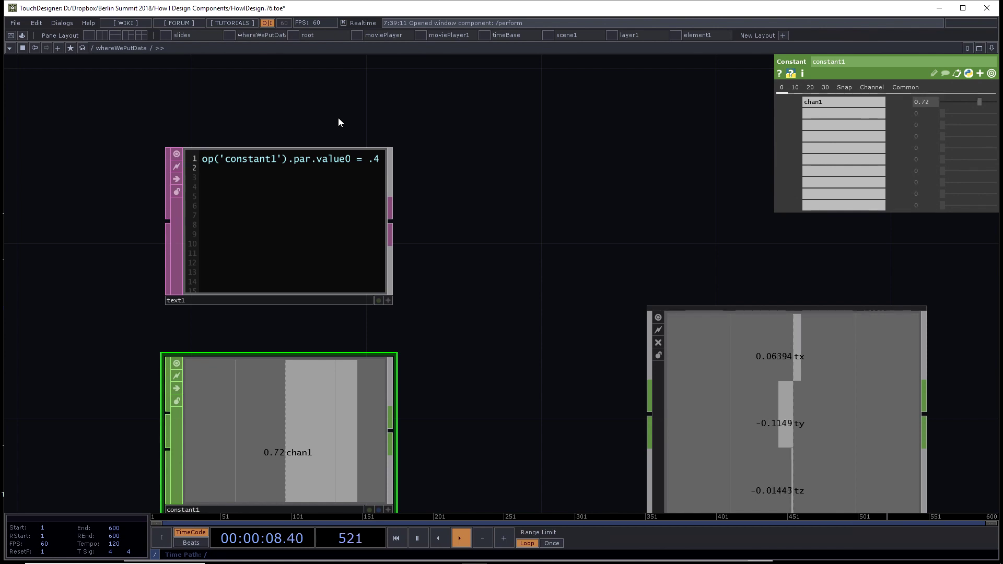
Step: Set constant1's chan1 value to 0.37, and run the text1 script that assigns .4 to value0
scroll(334, 122, down, 1)
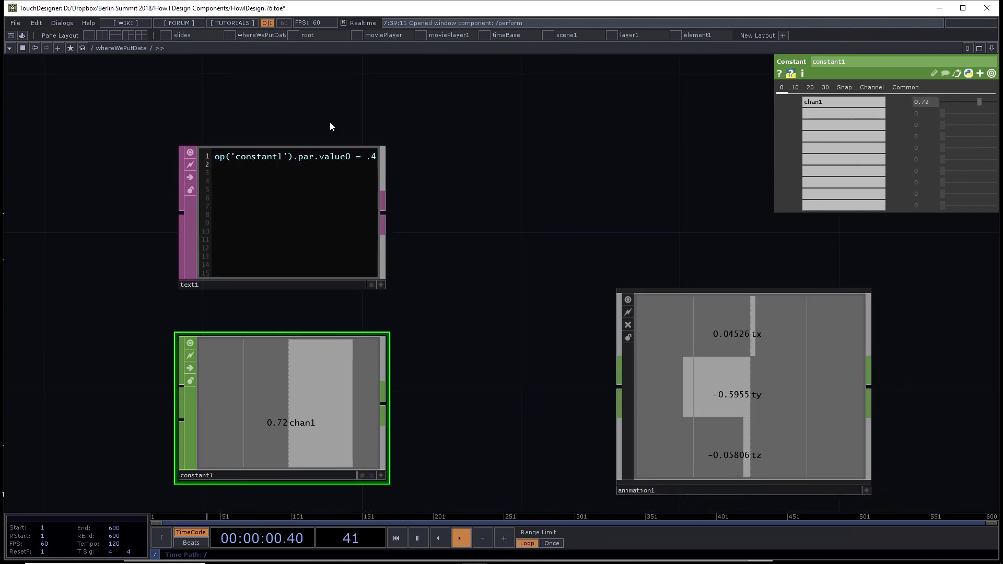
scroll(317, 123, up, 1)
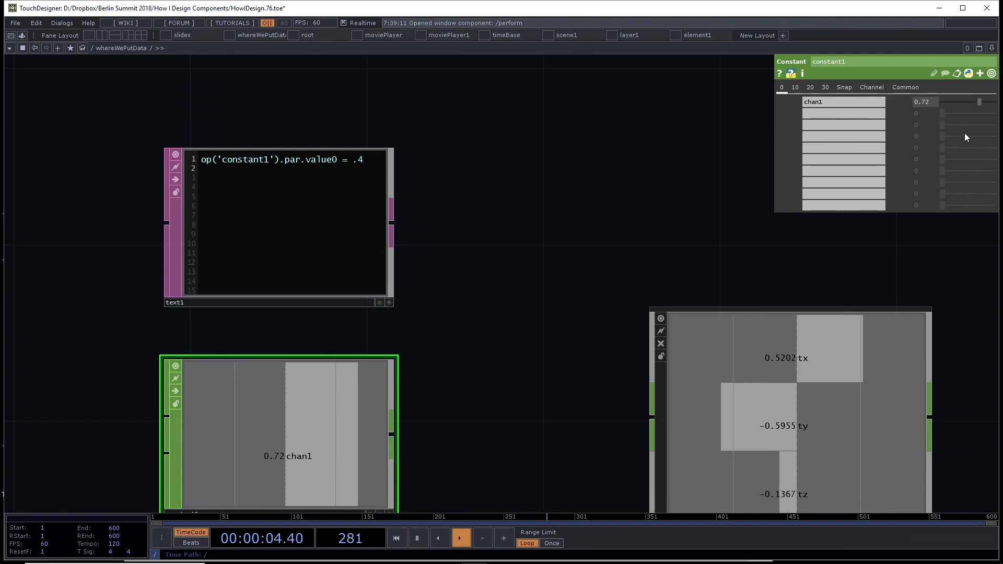
click(964, 103)
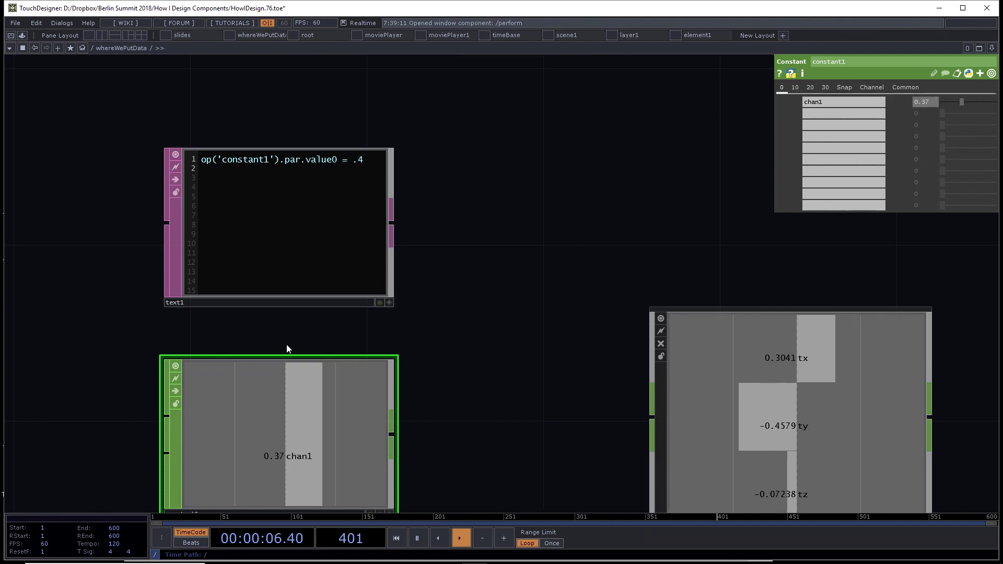
right_click(303, 235)
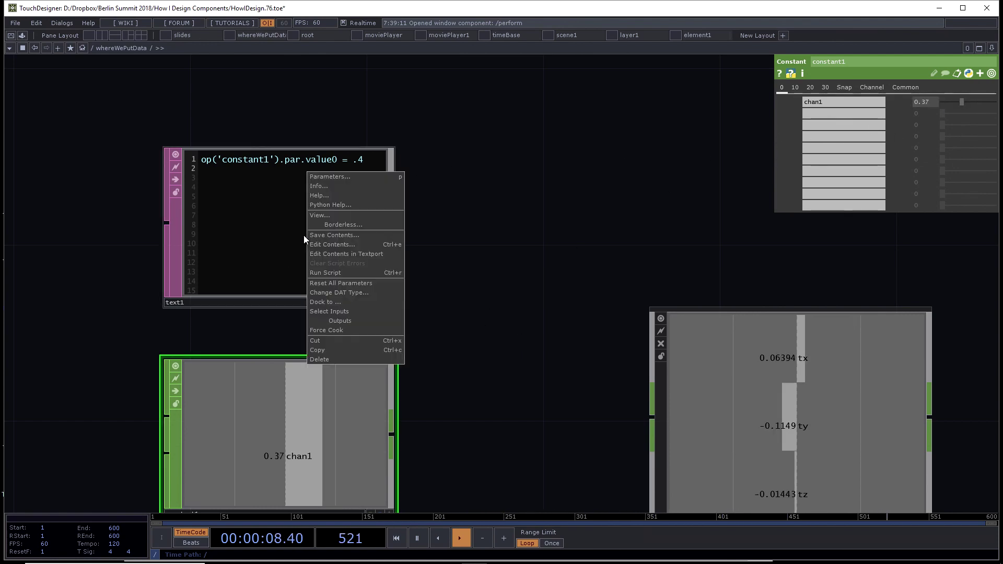
click(340, 273)
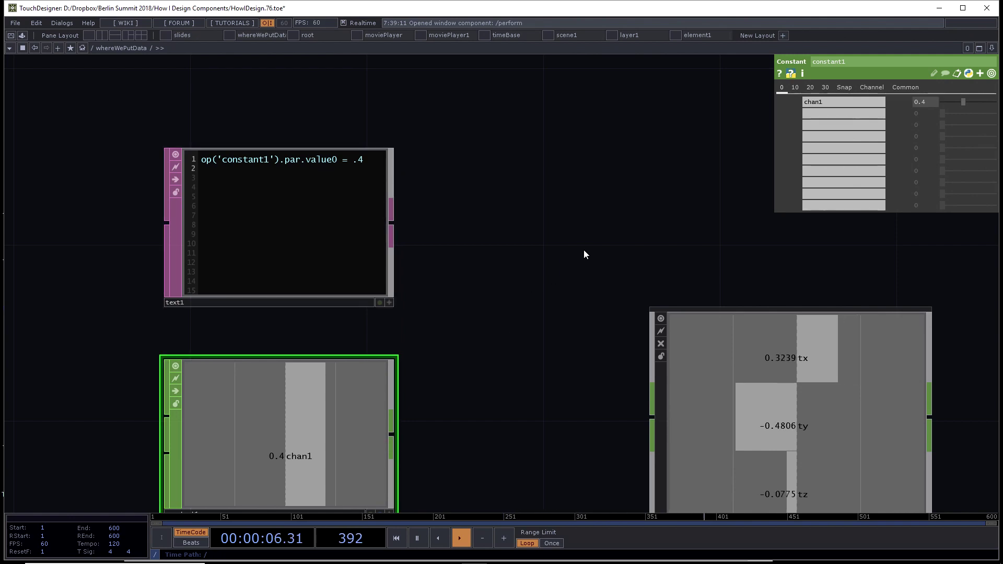
Step: Show add1's point parameters and examine the triangle it draws
drag(538, 327, 538, 264)
scroll(528, 268, down, 3)
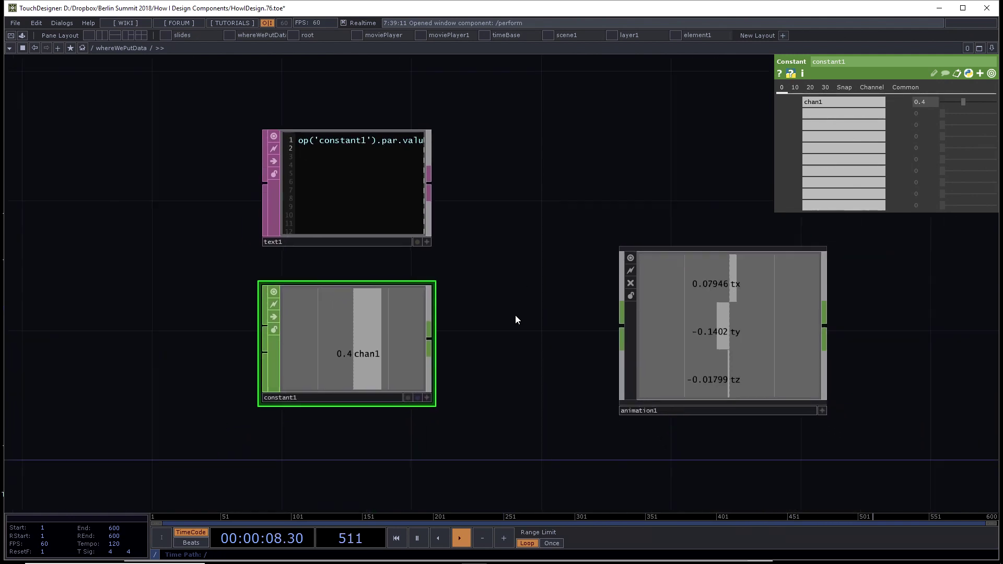
drag(515, 318, 497, 259)
scroll(470, 307, down, 3)
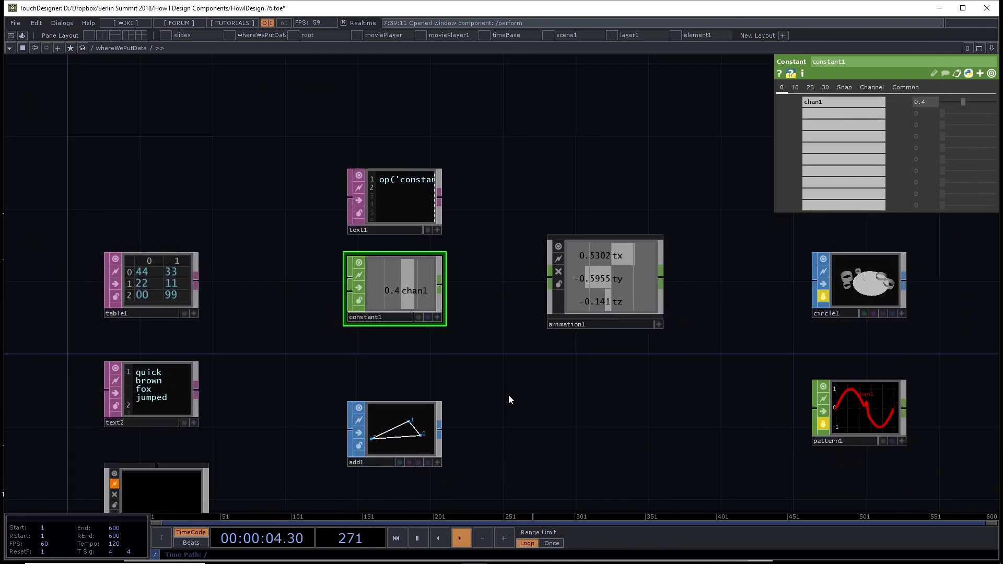
drag(509, 395, 506, 316)
right_drag(506, 317, 342, 370)
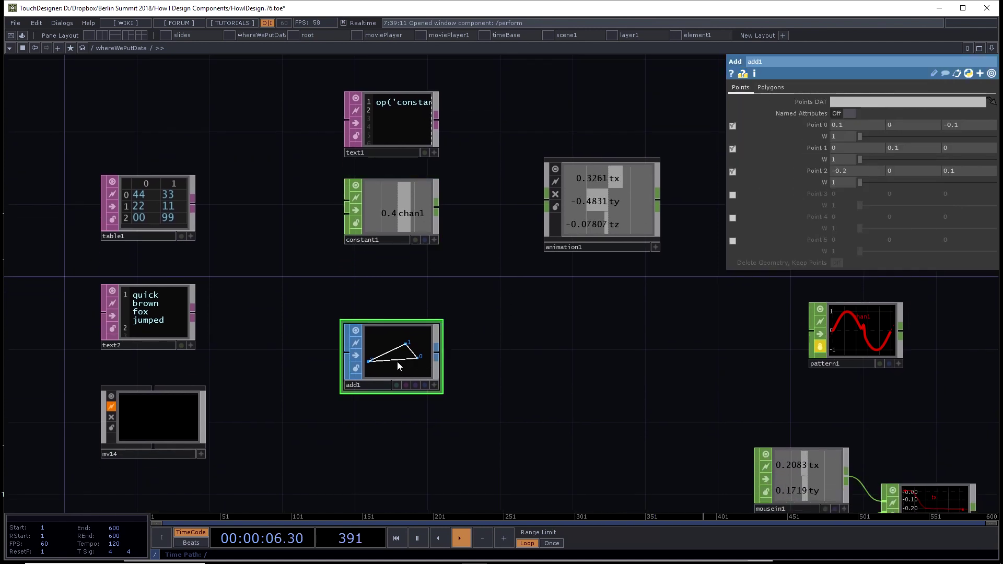
scroll(387, 297, up, 2)
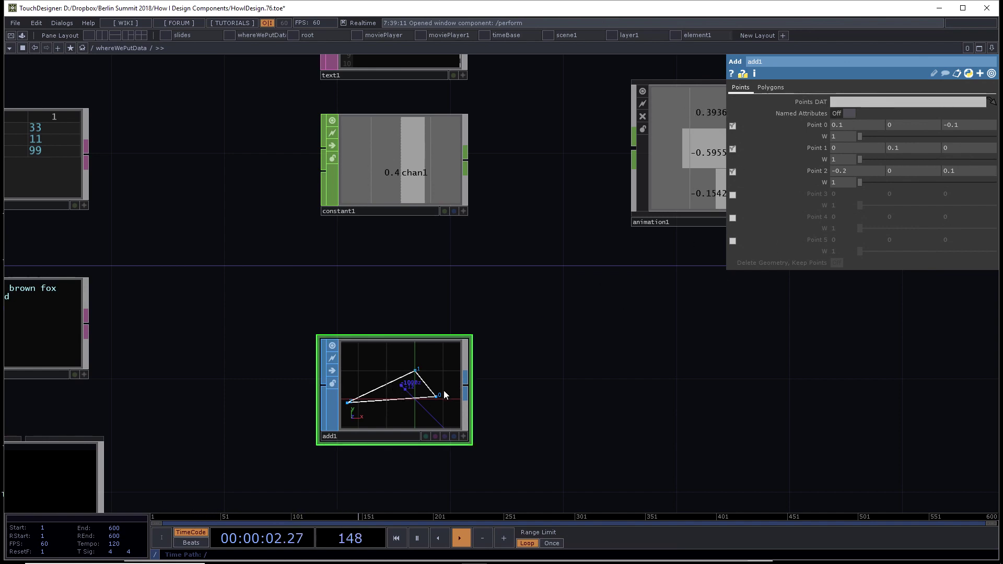
Step: Open the animation editor for animation1, examine its tx, ty and tz curves, and close the editor pane
scroll(703, 339, down, 3)
drag(716, 347, 358, 414)
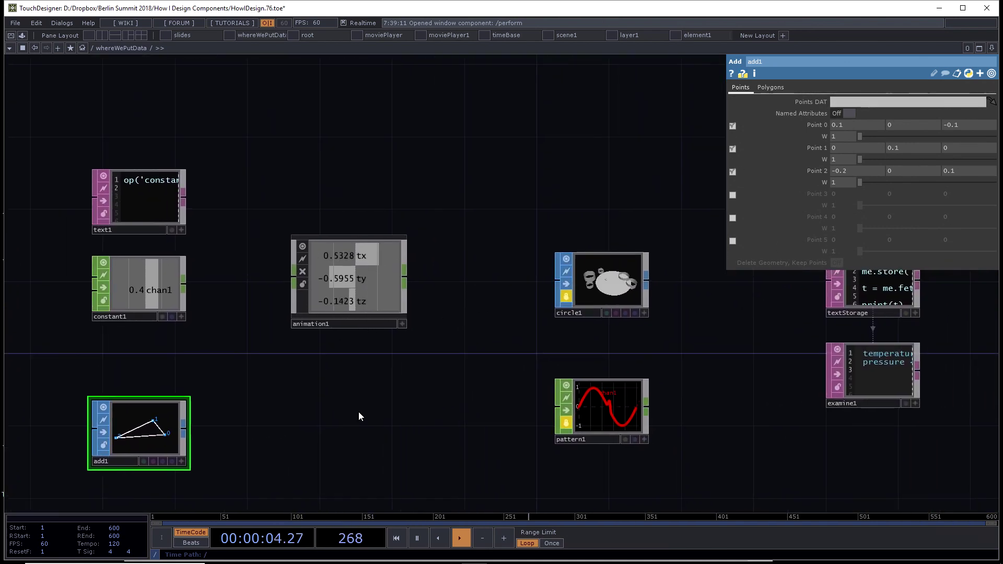
right_click(357, 177)
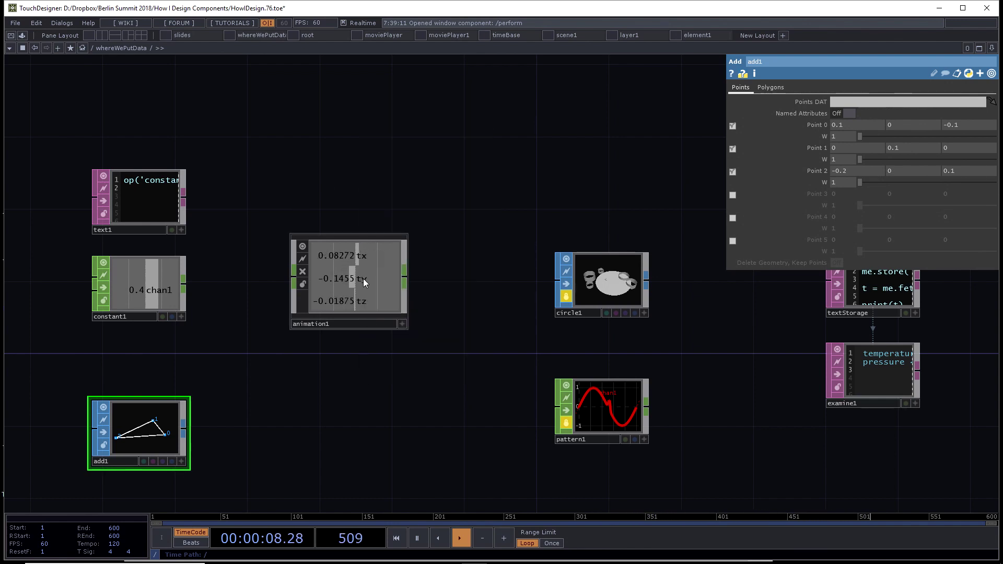
right_click(363, 282)
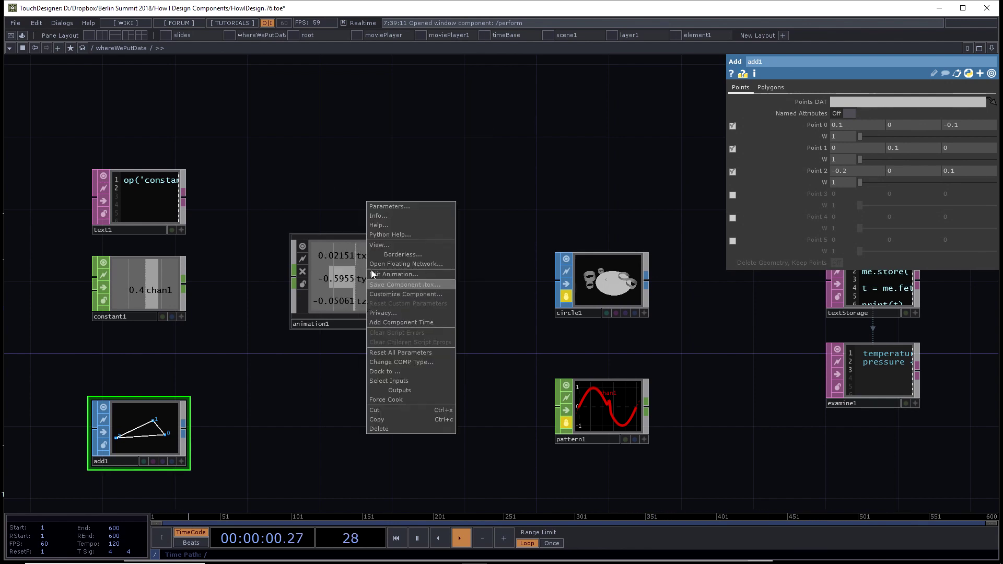
click(402, 278)
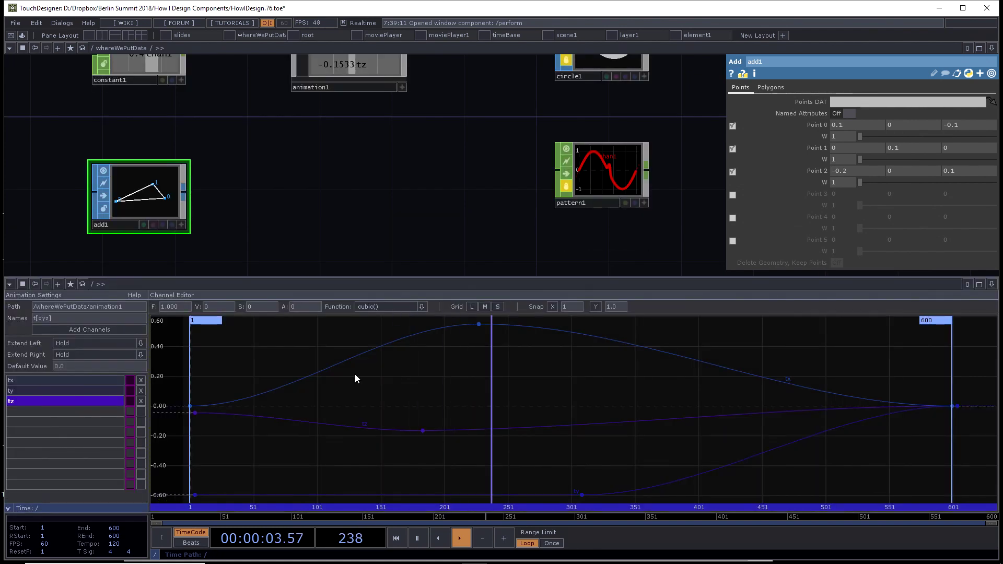
click(994, 288)
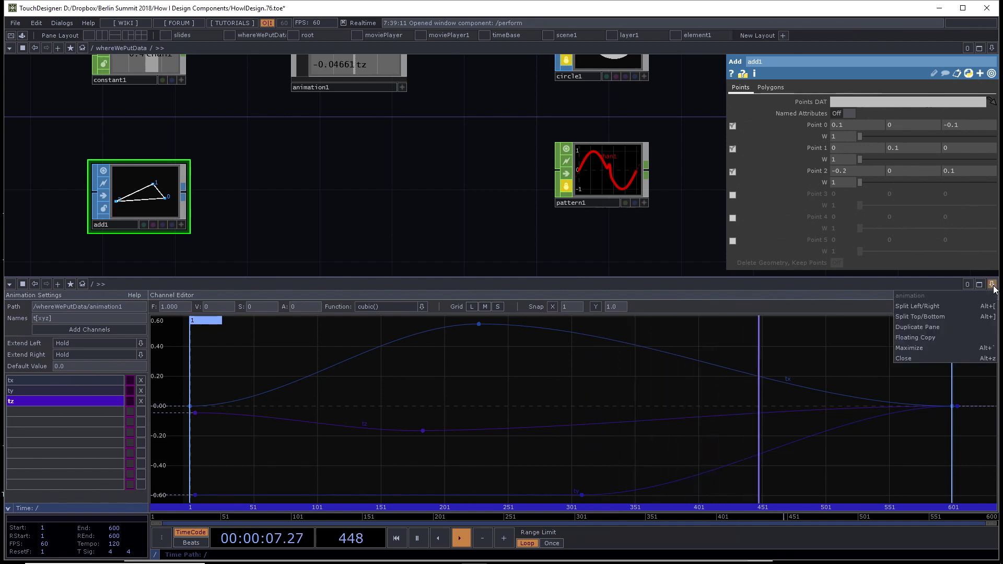
click(930, 351)
Step: Enter the animation1 component and examine the keyframe data in its keys table
scroll(372, 290, up, 3)
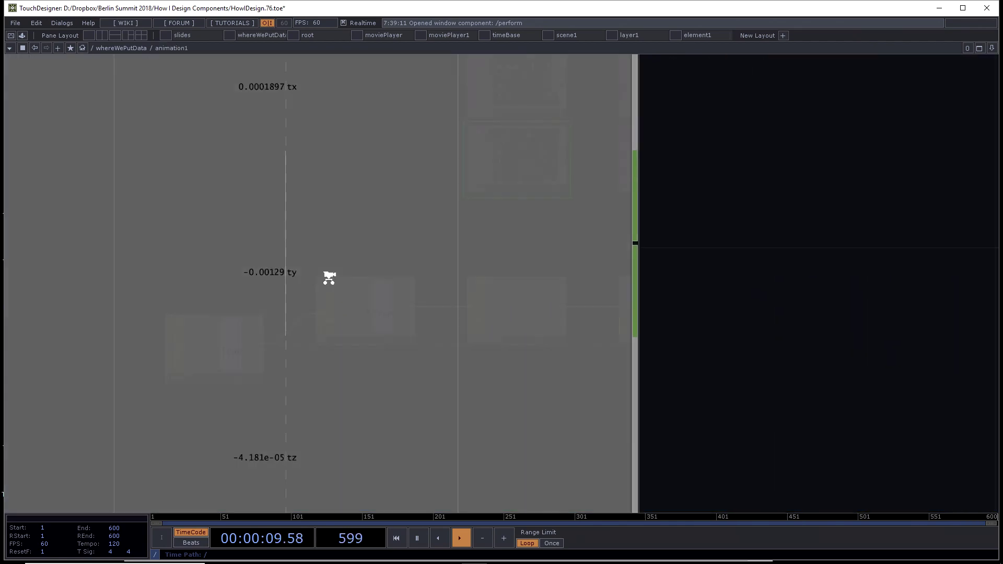
drag(358, 202, 146, 311)
scroll(221, 294, up, 3)
scroll(196, 291, up, 5)
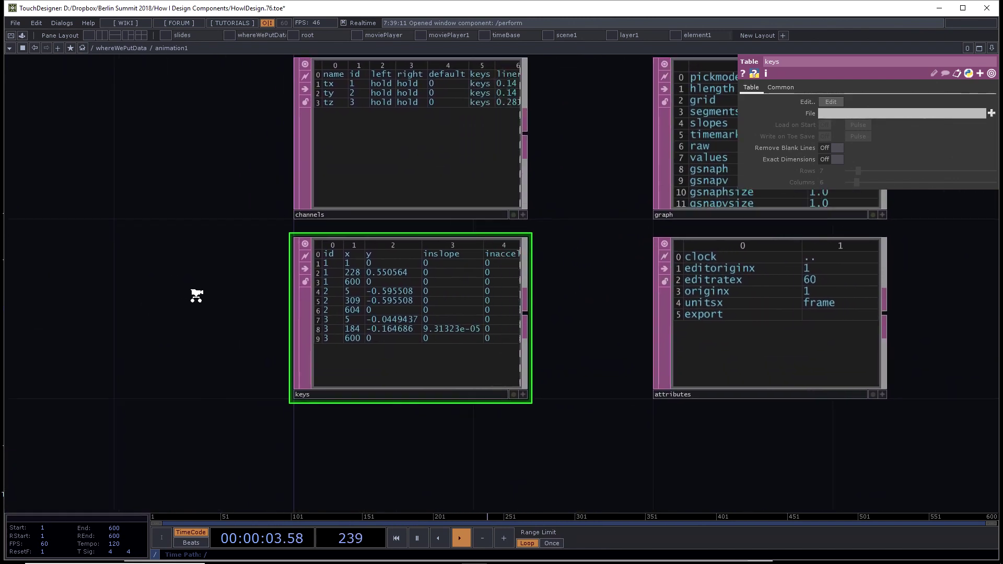
drag(265, 280, 73, 309)
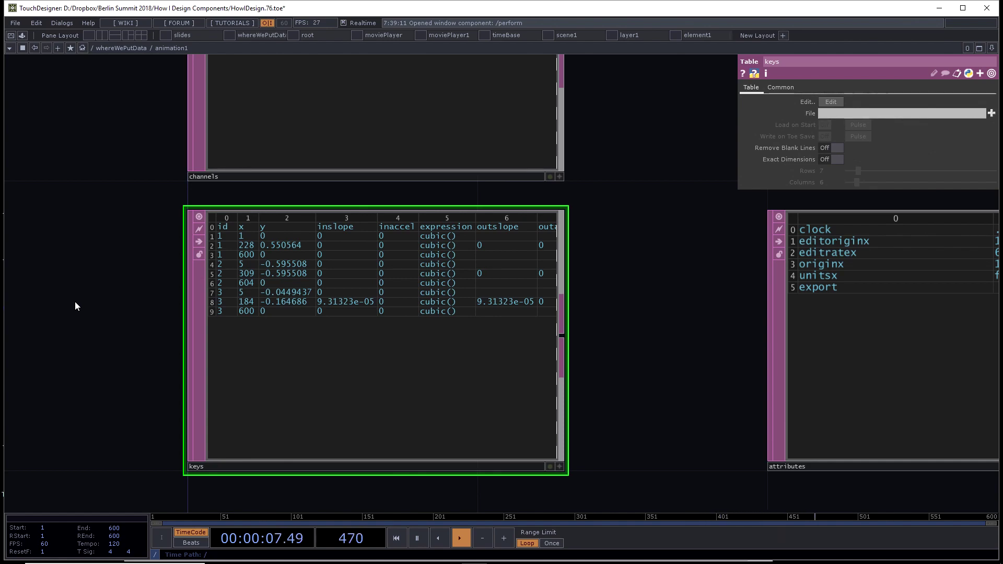
Step: Return to the whereWePutData network and bring circle1 and pattern1 into view
scroll(46, 328, down, 5)
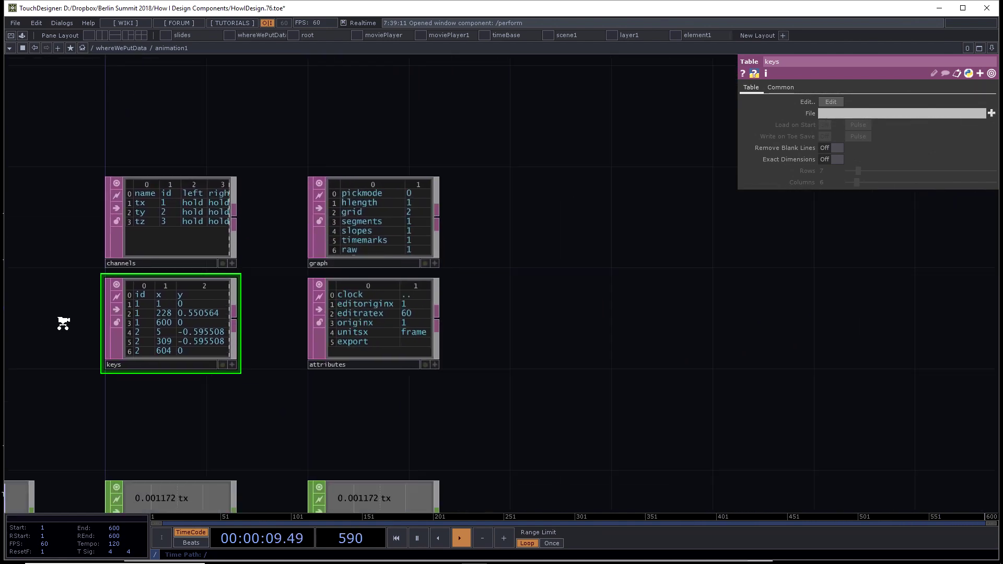
scroll(63, 323, down, 10)
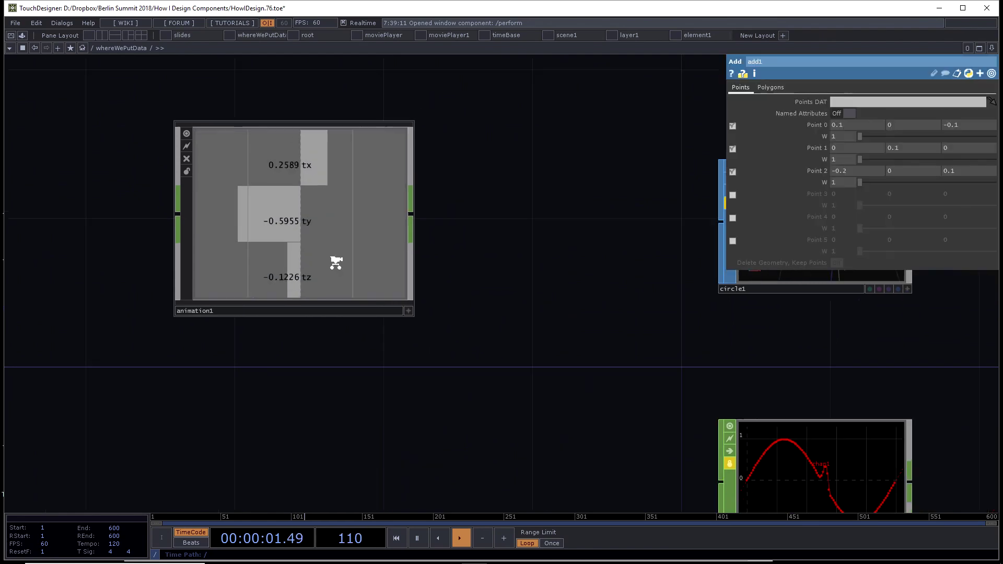
scroll(356, 343, down, 5)
drag(357, 343, 166, 307)
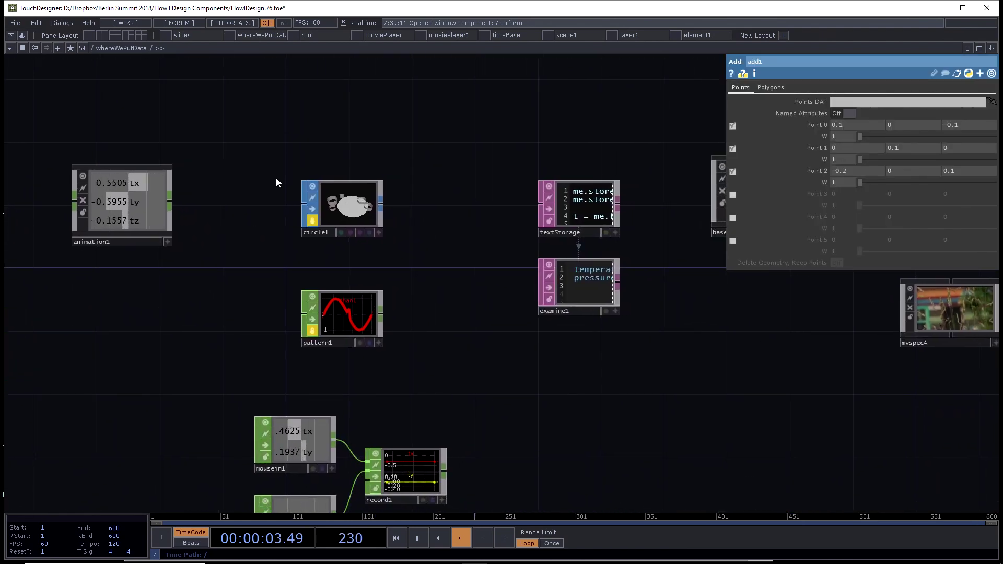
Step: Bring pattern1 into close view and examine its sine curve and Pattern parameters with its viewer active
scroll(313, 168, up, 4)
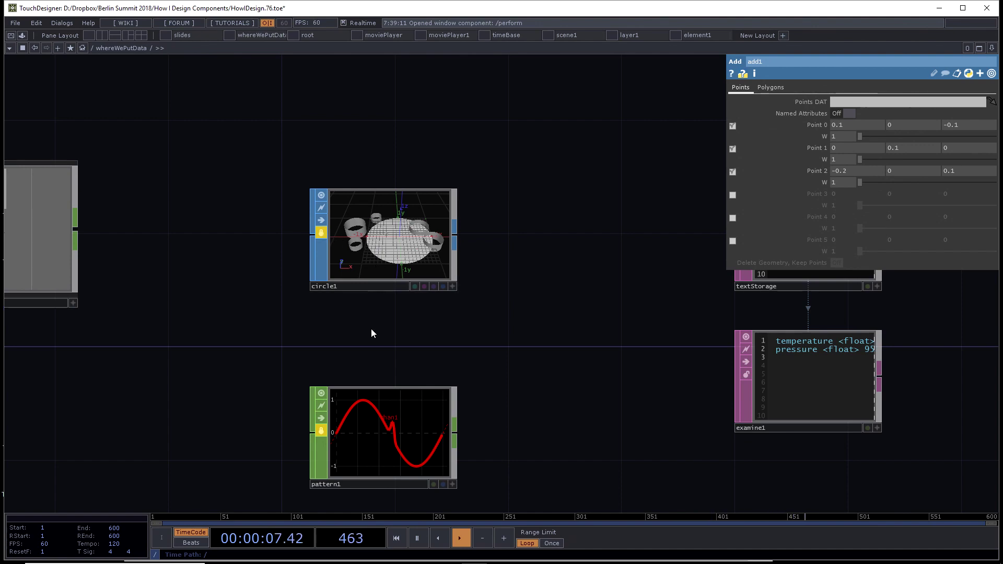
drag(410, 330, 351, 284)
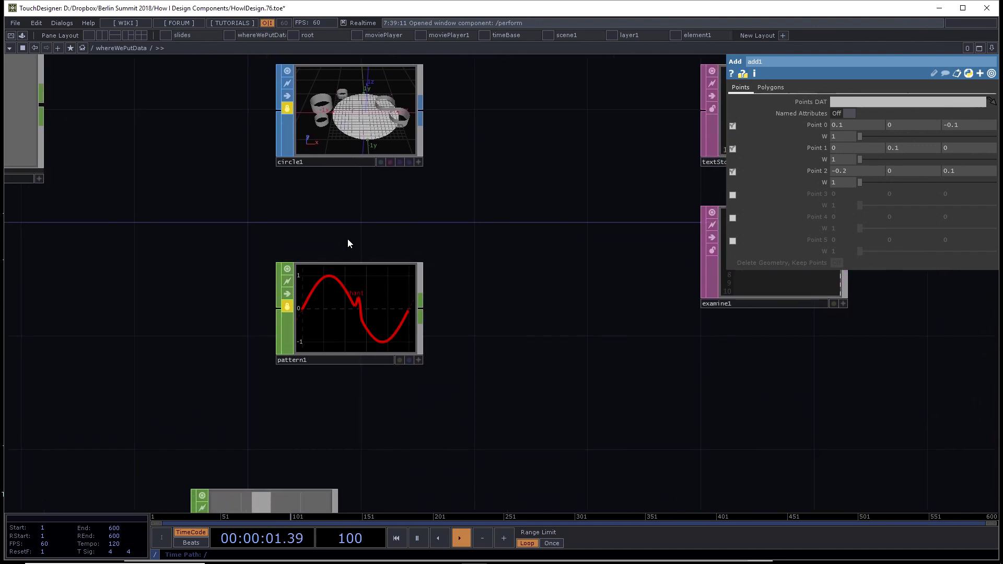
scroll(346, 242, up, 3)
right_drag(370, 229, 277, 374)
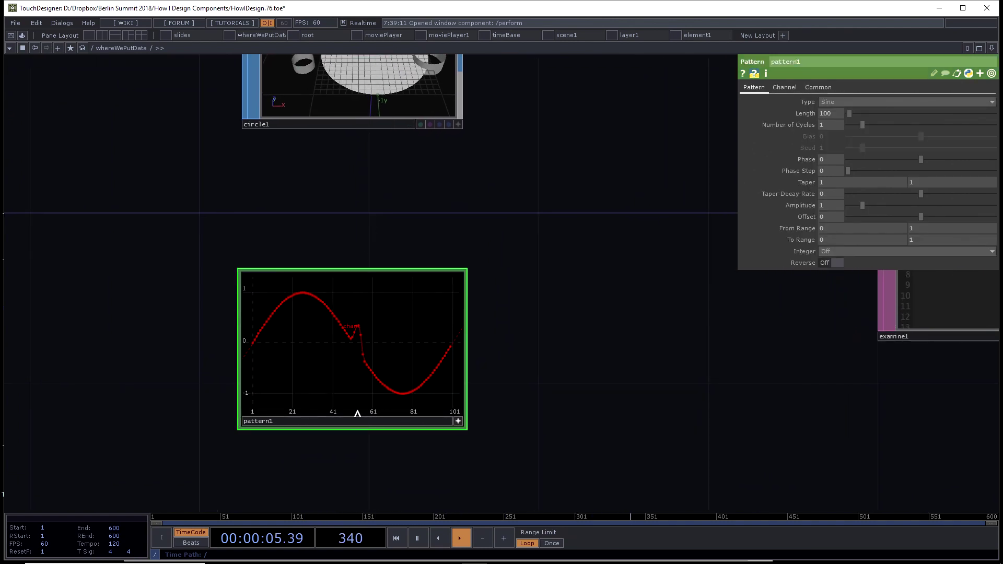
Step: Try to enable Raw Edit Tools in pattern1's viewer and work on the curve there
right_click(326, 373)
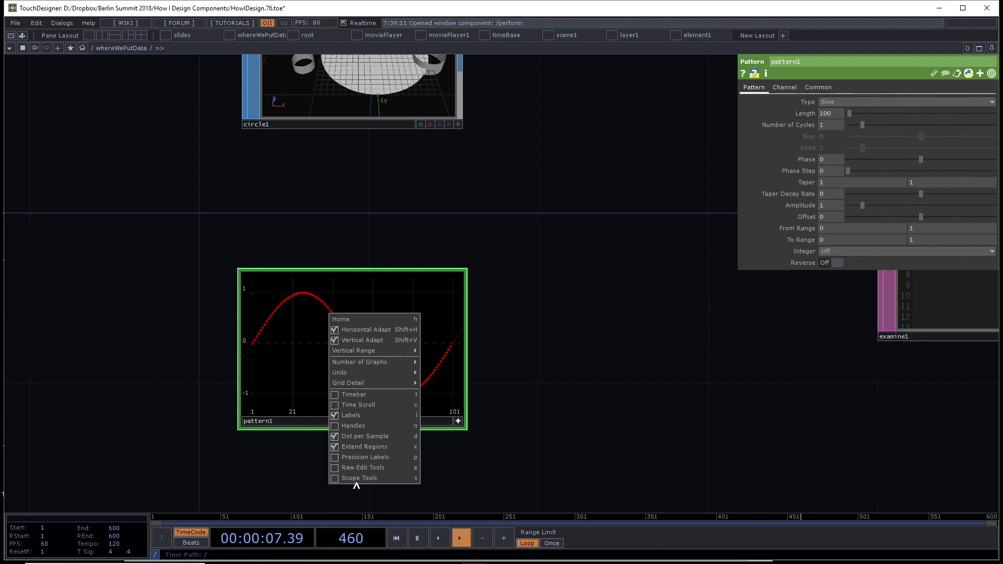
click(363, 468)
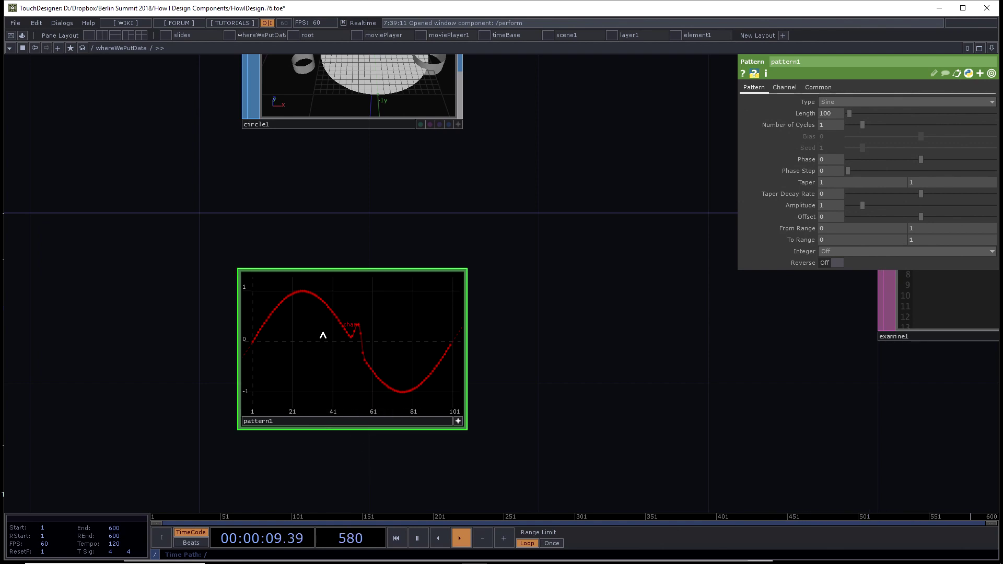
mouse_move(326, 308)
mouse_down()
mouse_move(324, 320)
mouse_move(324, 304)
mouse_up()
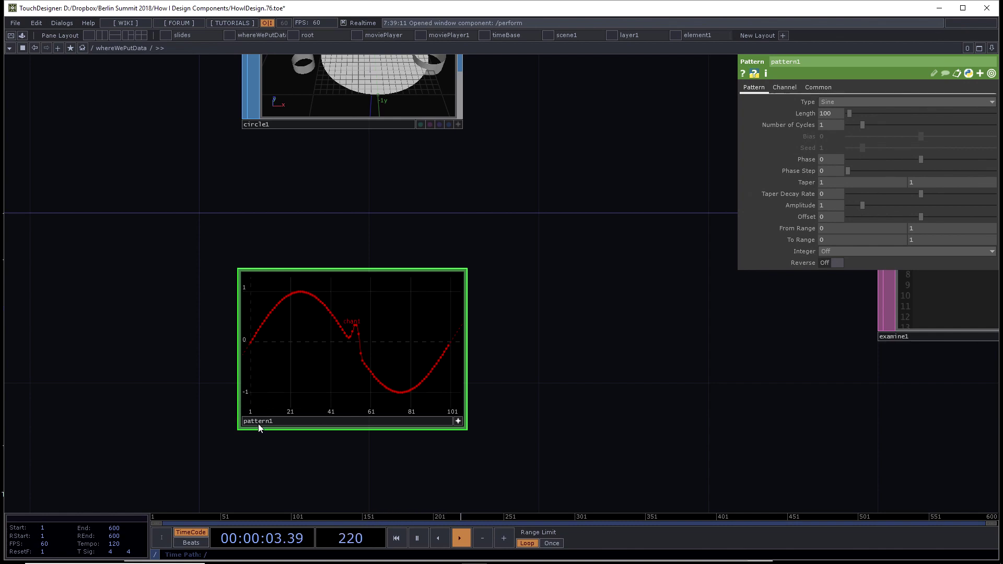
right_click(318, 330)
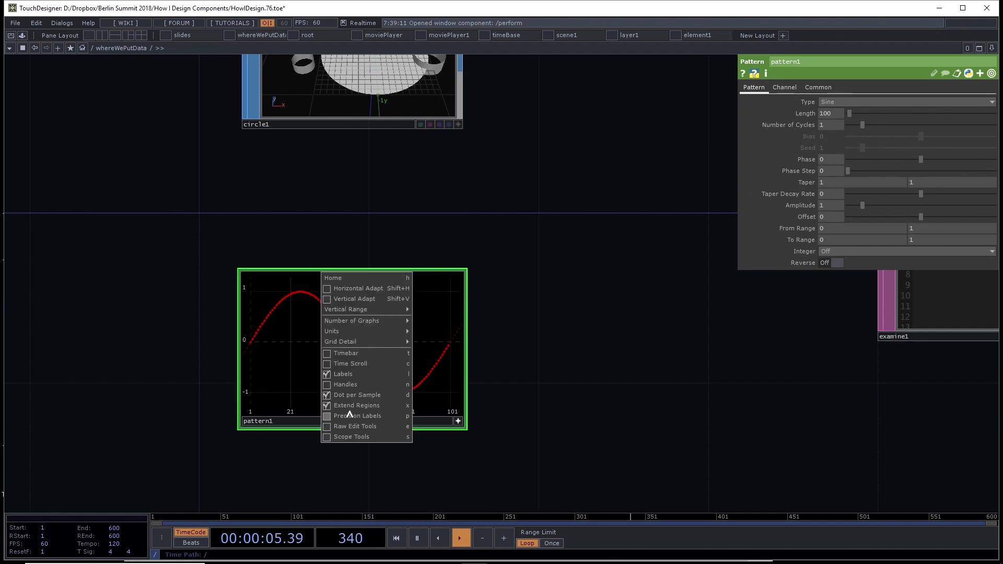
click(349, 427)
middle_drag(321, 377, 320, 324)
Step: Examine the store and fetch calls in the textStorage script and the stored values listed in examine1
scroll(437, 209, down, 5)
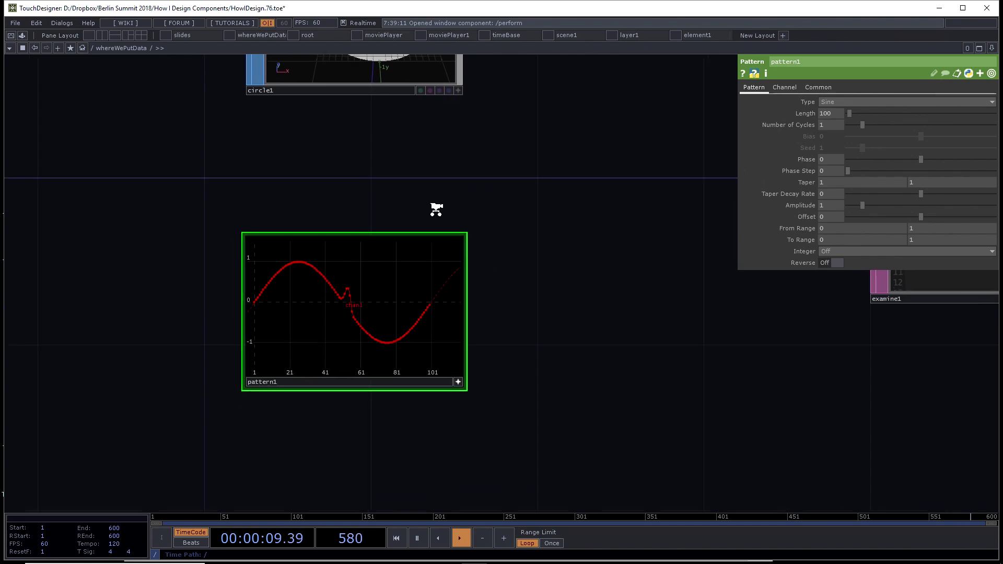
drag(437, 342, 350, 265)
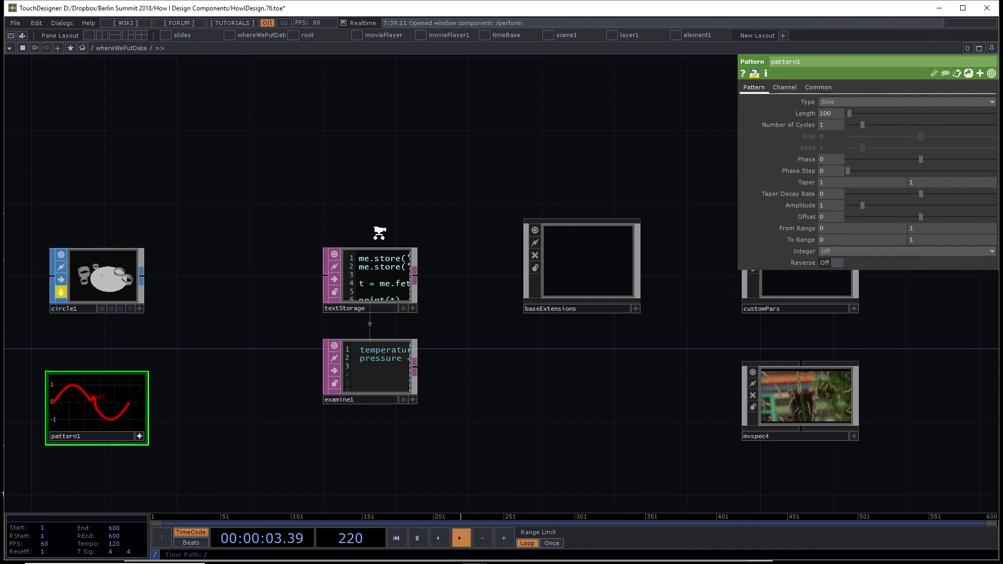
scroll(381, 231, up, 3)
scroll(438, 229, up, 3)
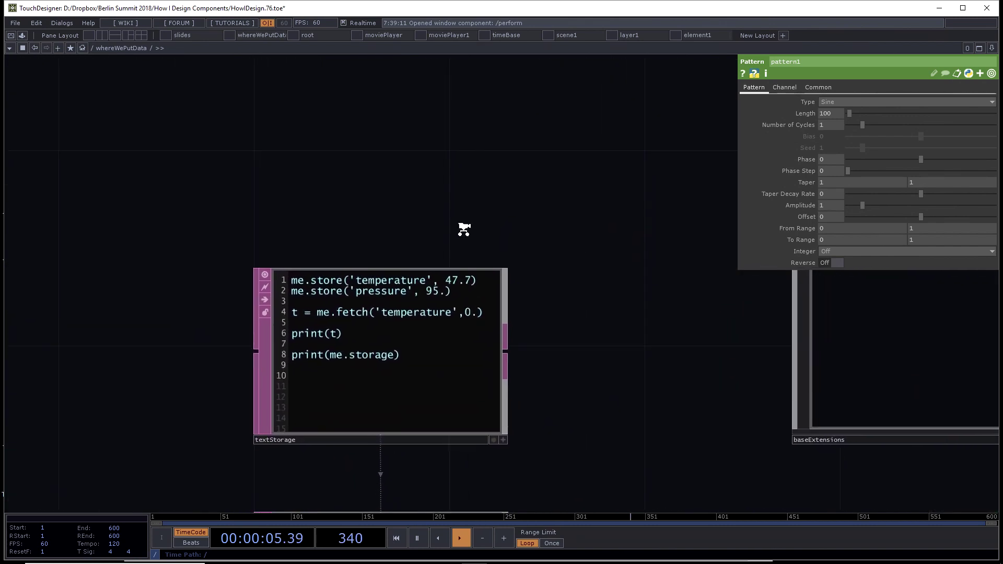
drag(471, 227, 470, 183)
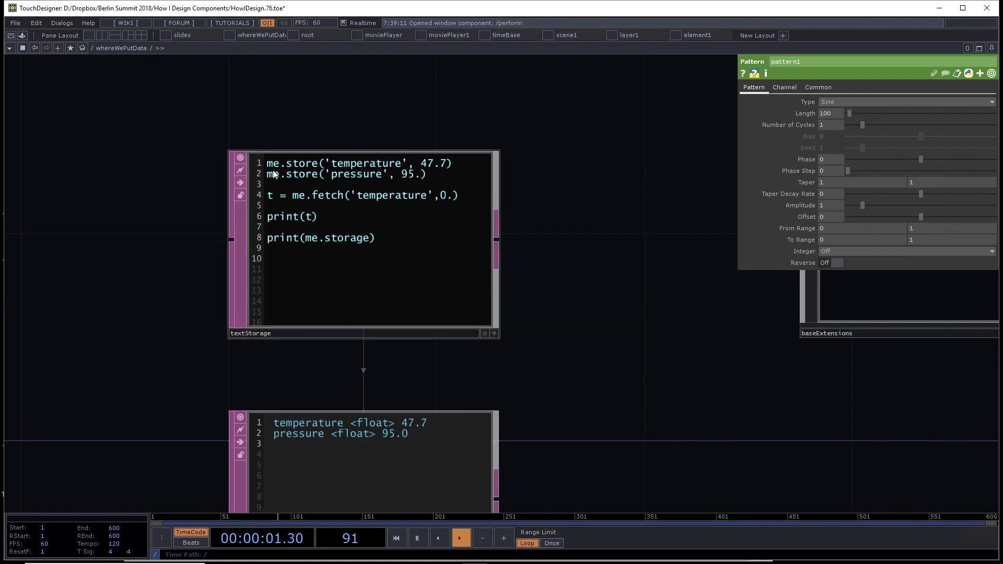
scroll(341, 134, down, 2)
scroll(302, 141, up, 1)
scroll(380, 127, up, 2)
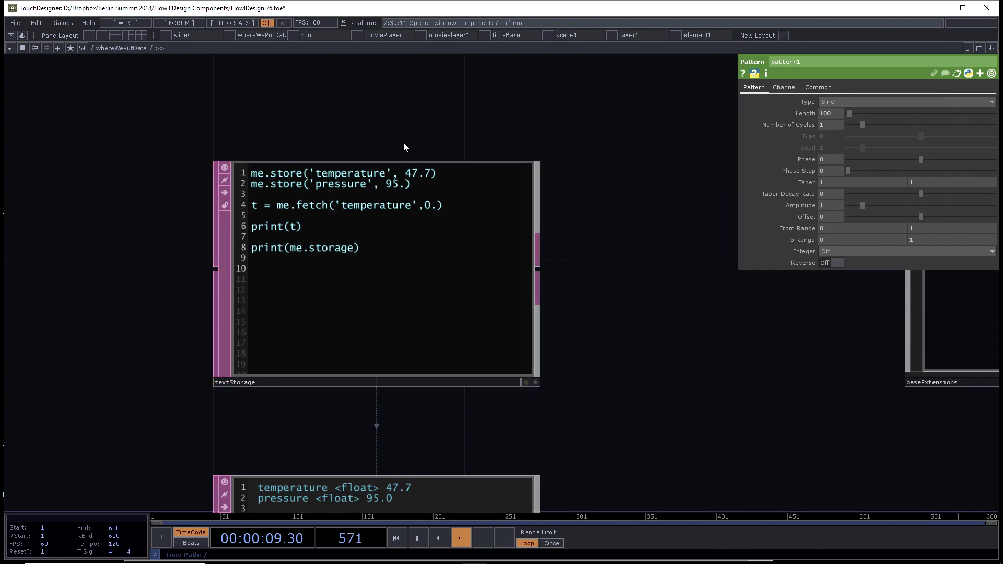
scroll(389, 148, down, 2)
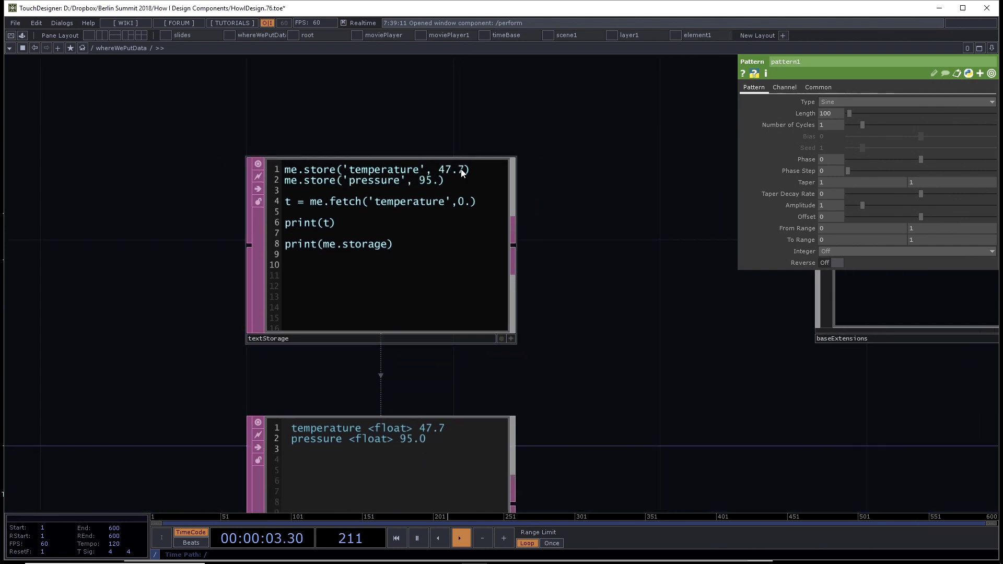
drag(455, 130, 471, 124)
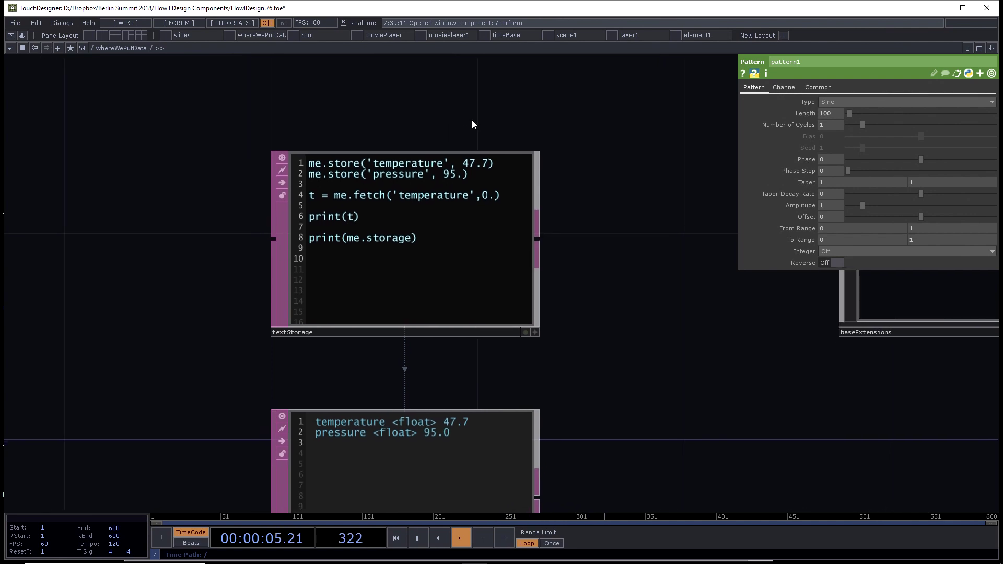
Step: Open the Textport and run the textStorage script to print the temperature and the node's full storage
click(62, 22)
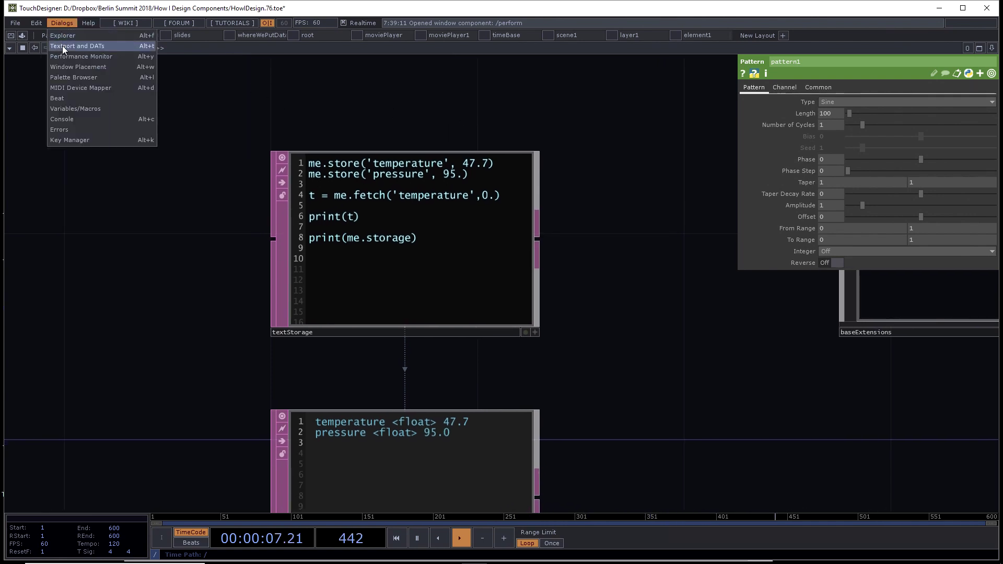
click(62, 45)
drag(621, 210, 679, 267)
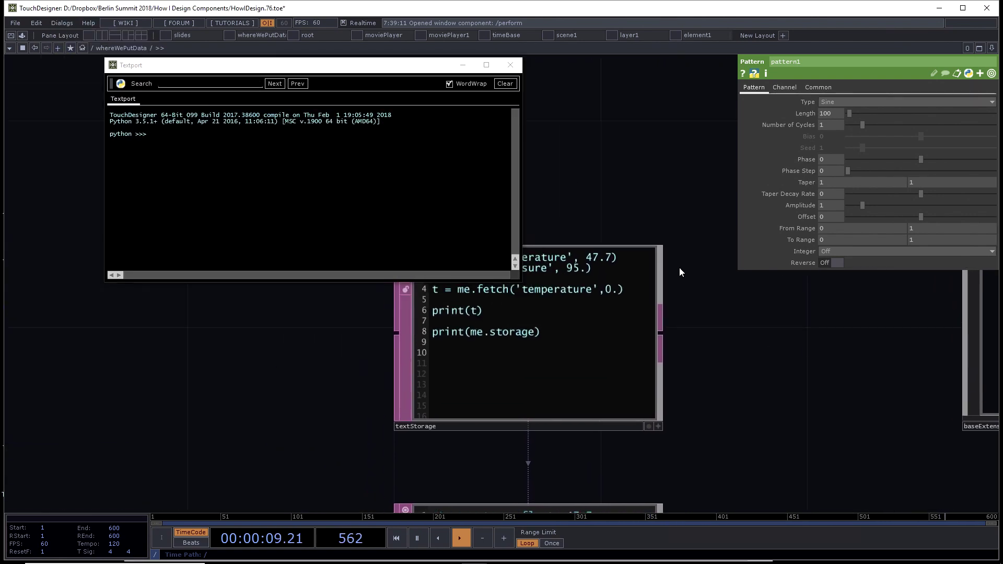
scroll(679, 268, down, 3)
scroll(601, 207, up, 4)
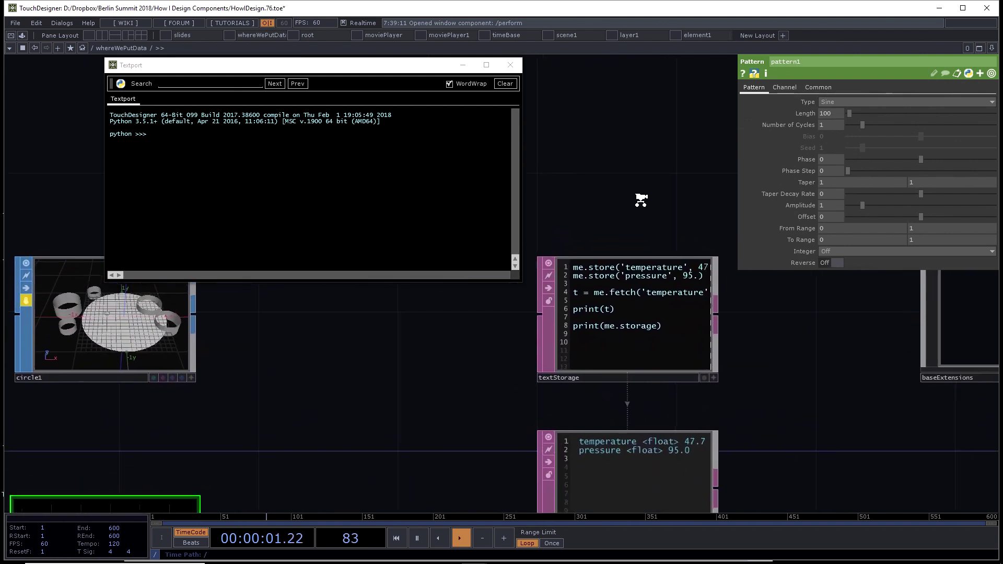
drag(622, 202, 630, 129)
right_click(629, 124)
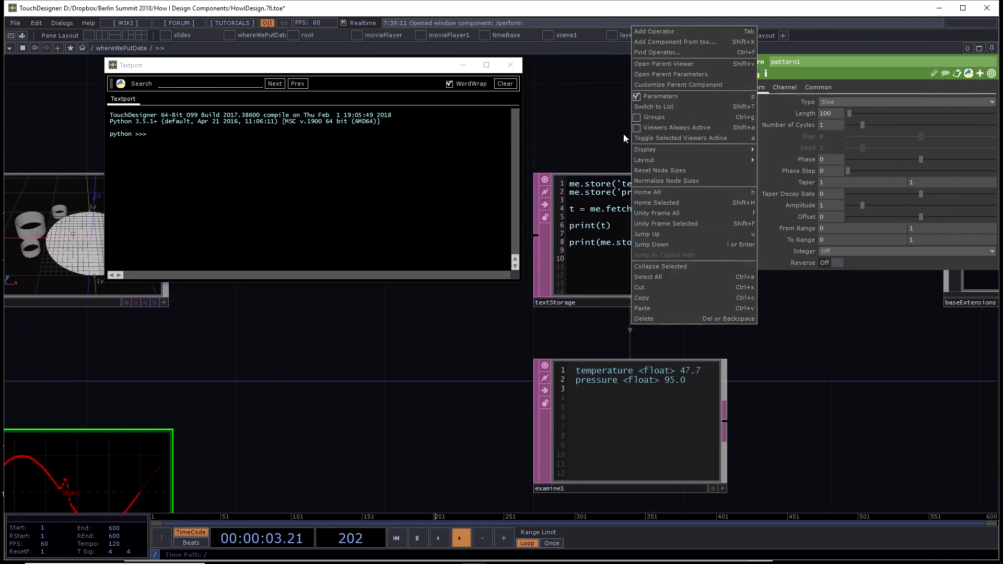
click(598, 139)
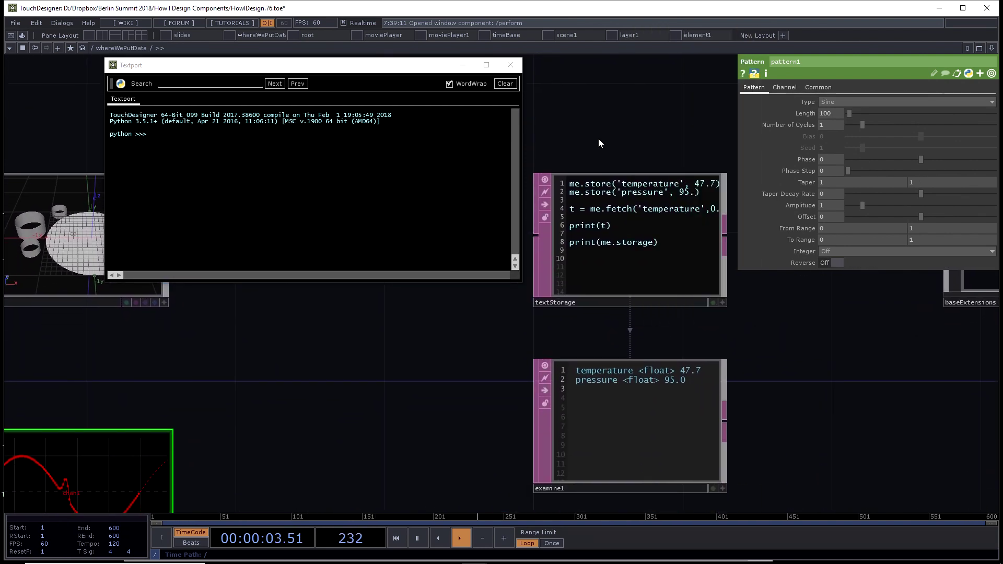
right_click(620, 248)
click(632, 285)
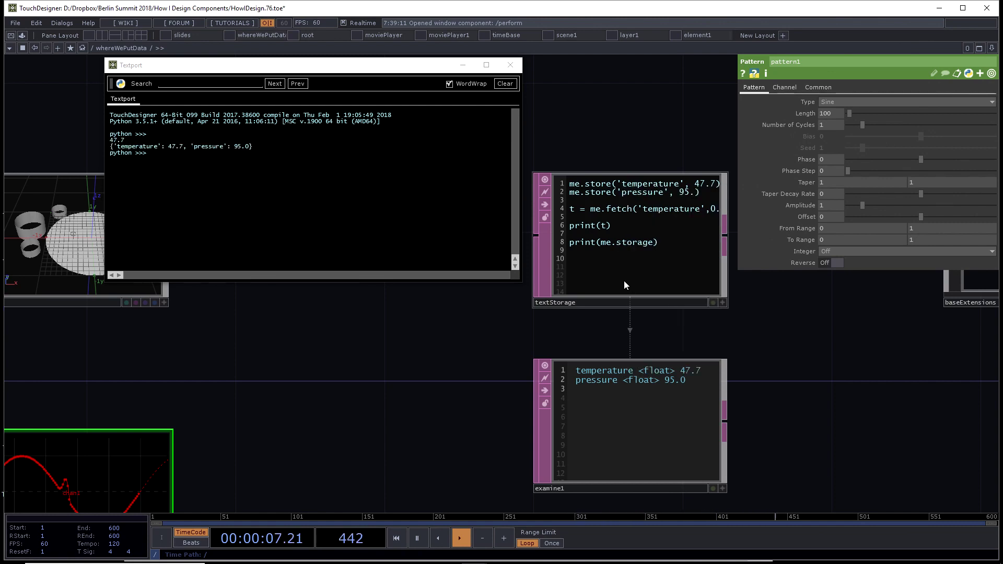
Step: Compare the Textport output with examine1 and display examine1's parameters for reading textStorage's node storage
scroll(624, 155, up, 2)
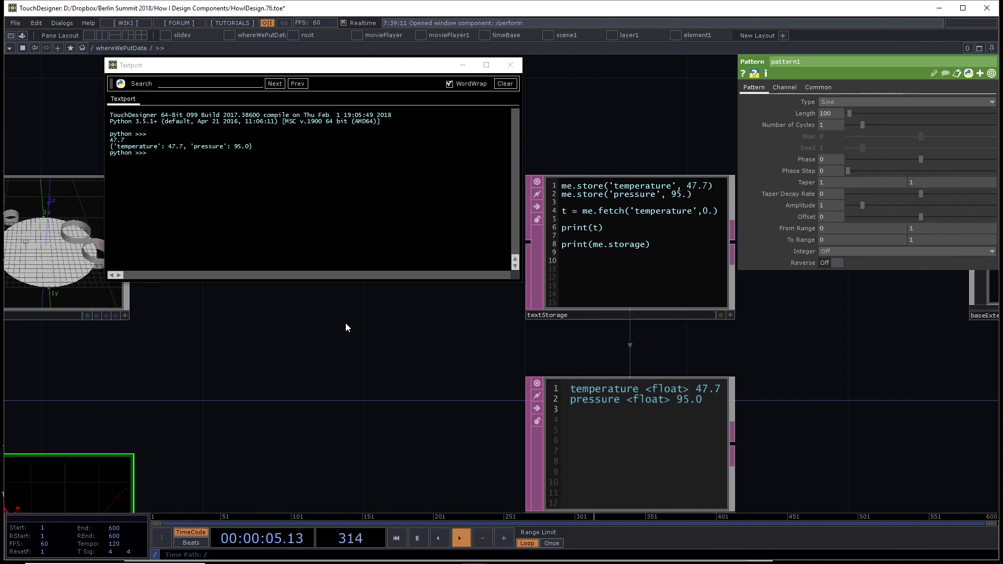
scroll(412, 340, down, 5)
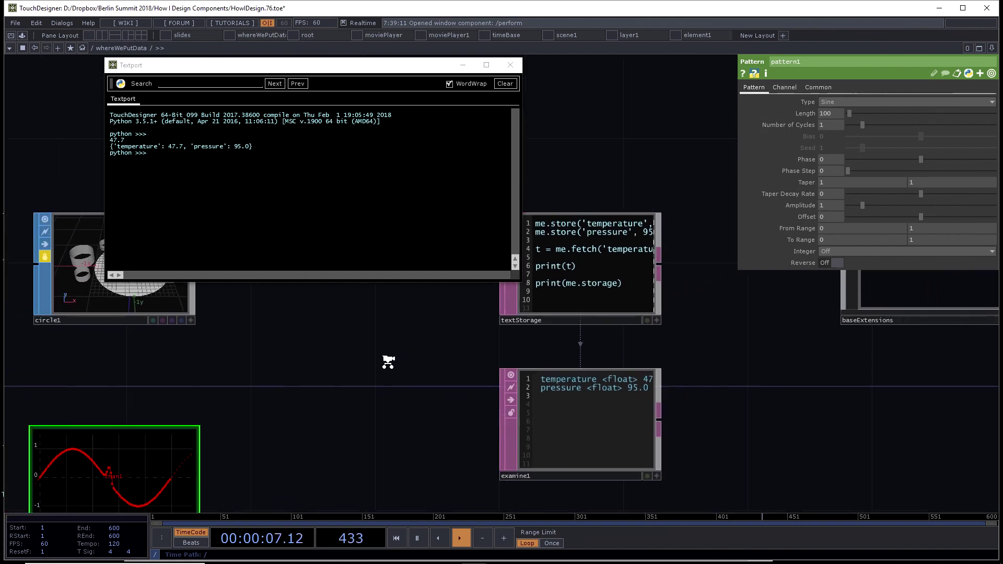
scroll(406, 363, up, 3)
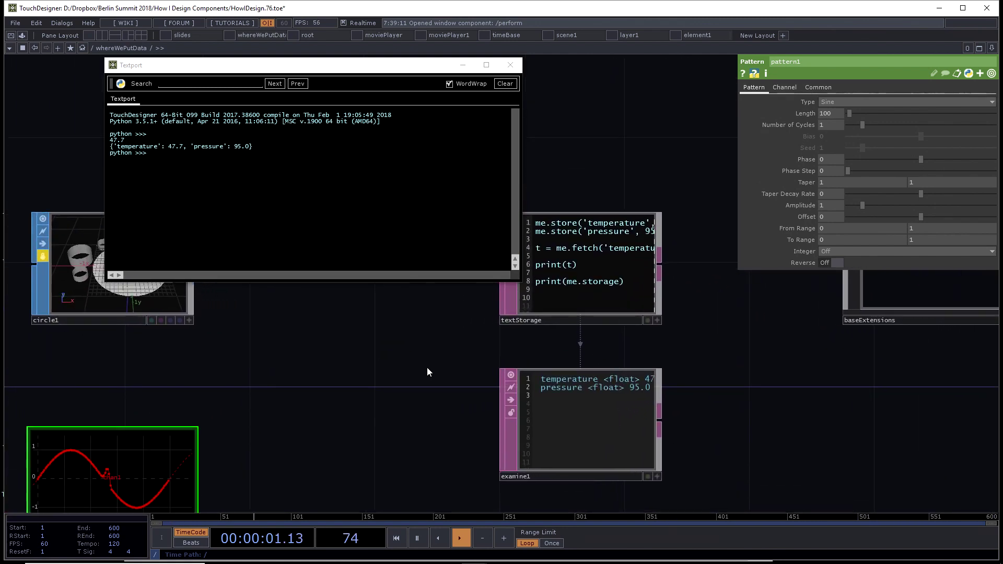
click(550, 408)
scroll(426, 337, up, 2)
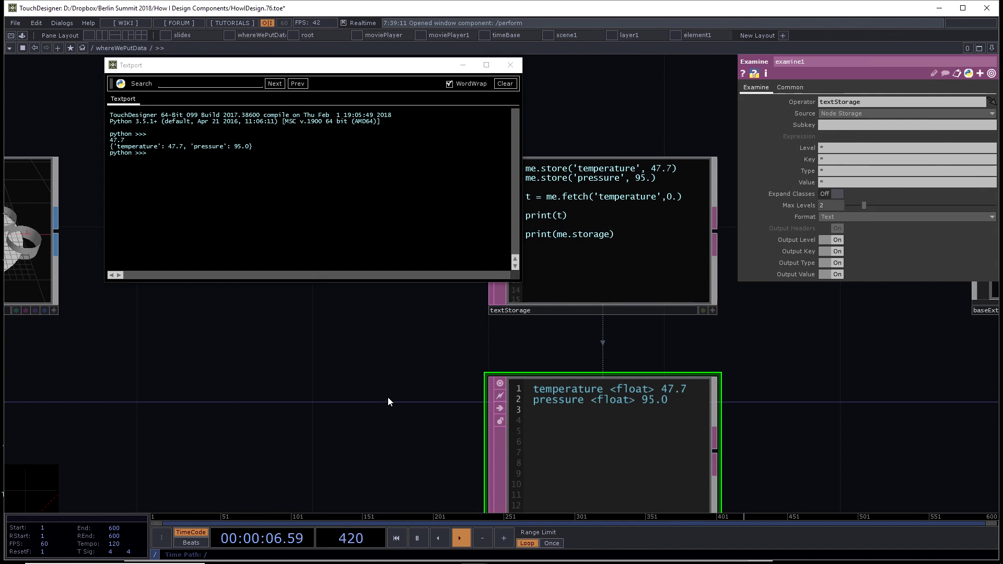
Step: Display the Extensions parameters of baseExtensions and close the Textport
scroll(387, 399, down, 3)
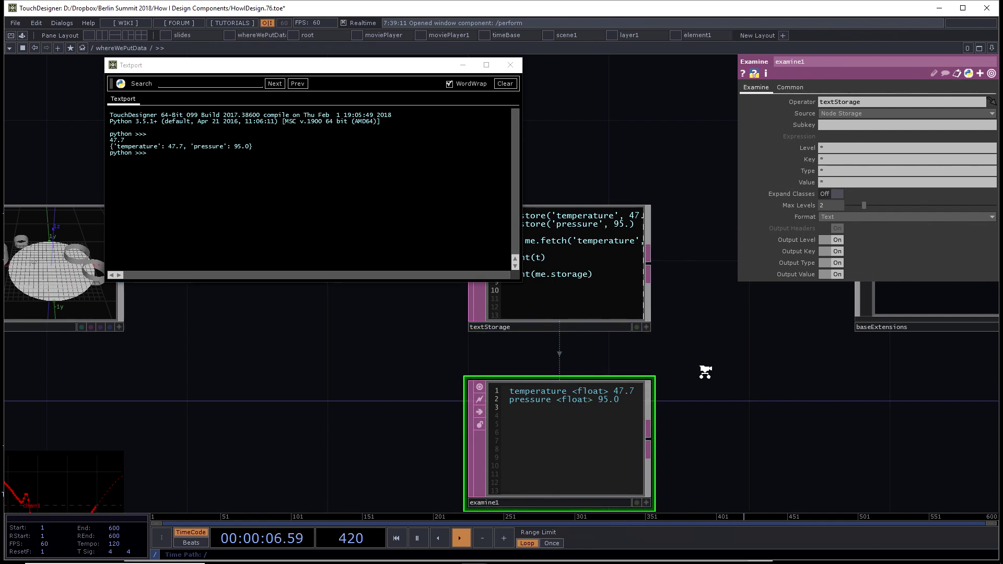
scroll(772, 393, down, 2)
scroll(775, 393, down, 3)
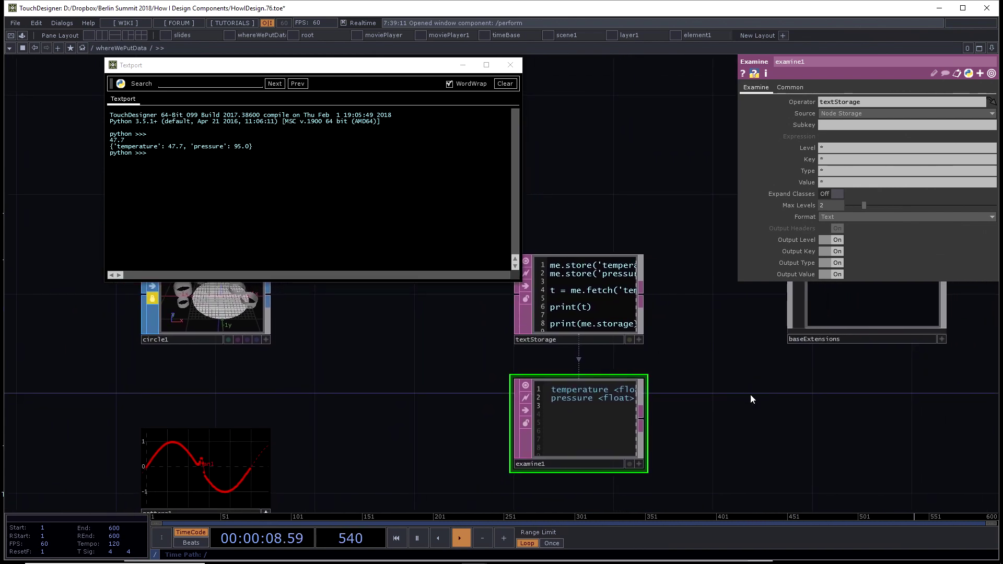
drag(752, 400, 733, 397)
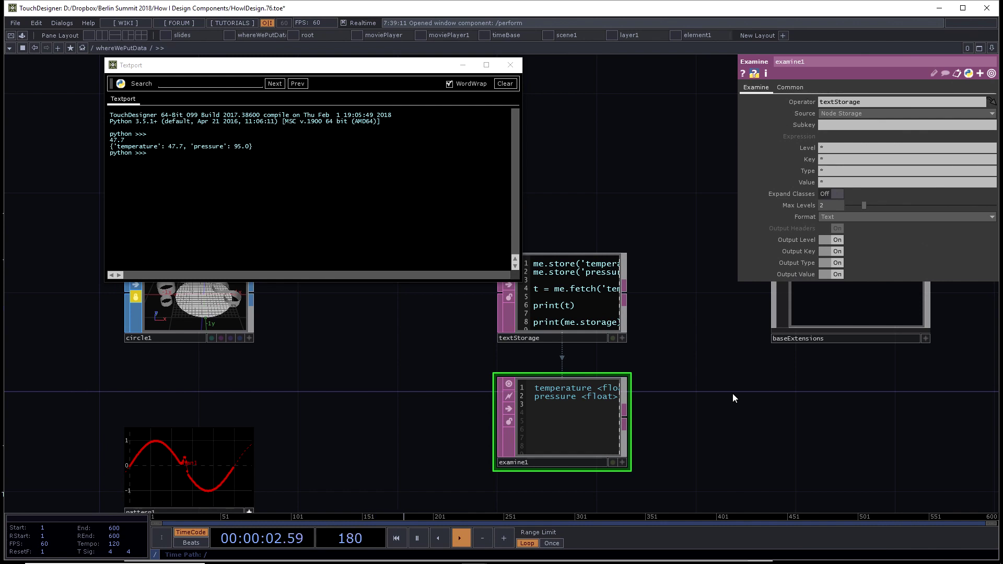
drag(725, 402, 519, 434)
scroll(548, 444, down, 2)
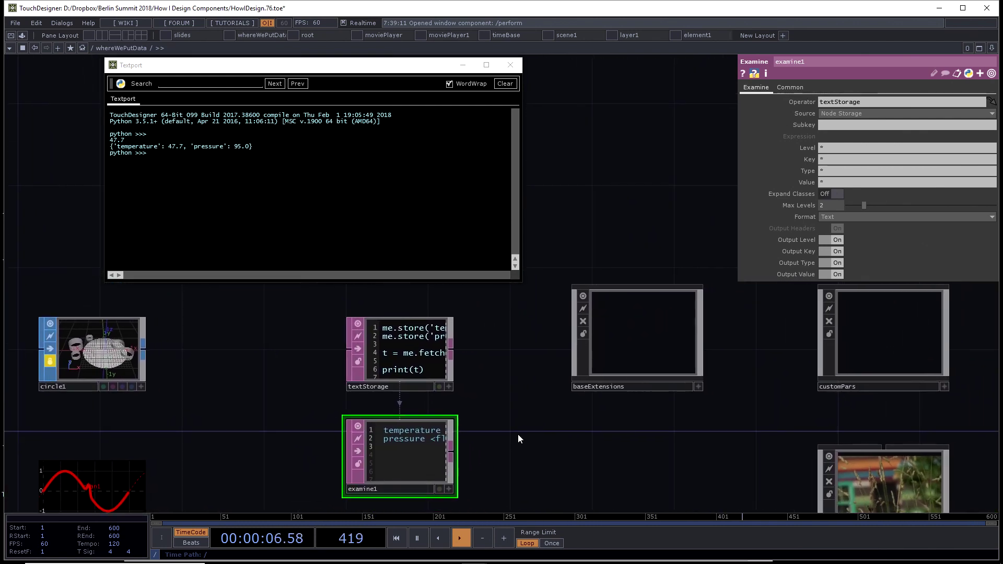
drag(603, 206, 582, 211)
right_drag(582, 211, 600, 368)
drag(628, 190, 609, 195)
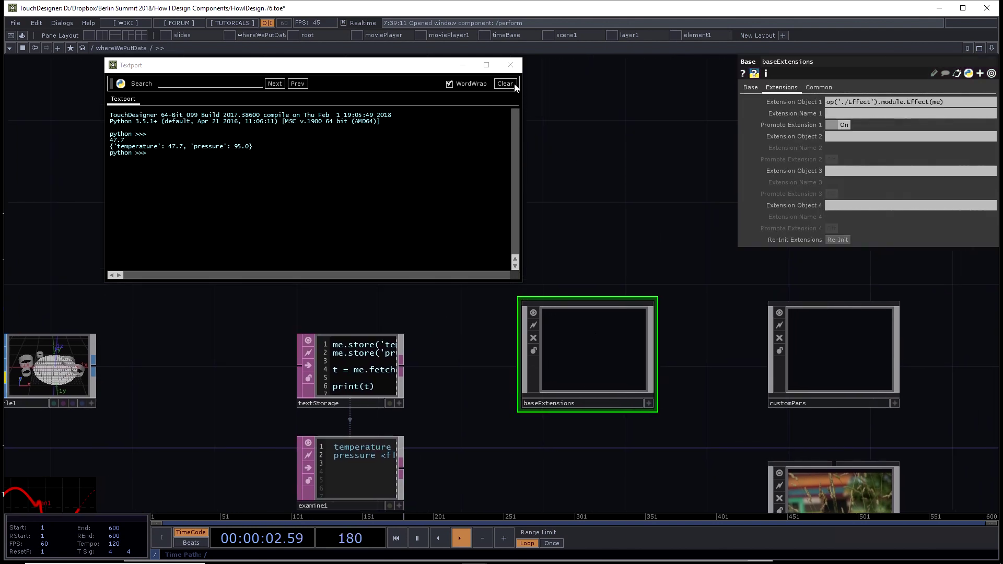
click(510, 65)
drag(550, 212, 396, 218)
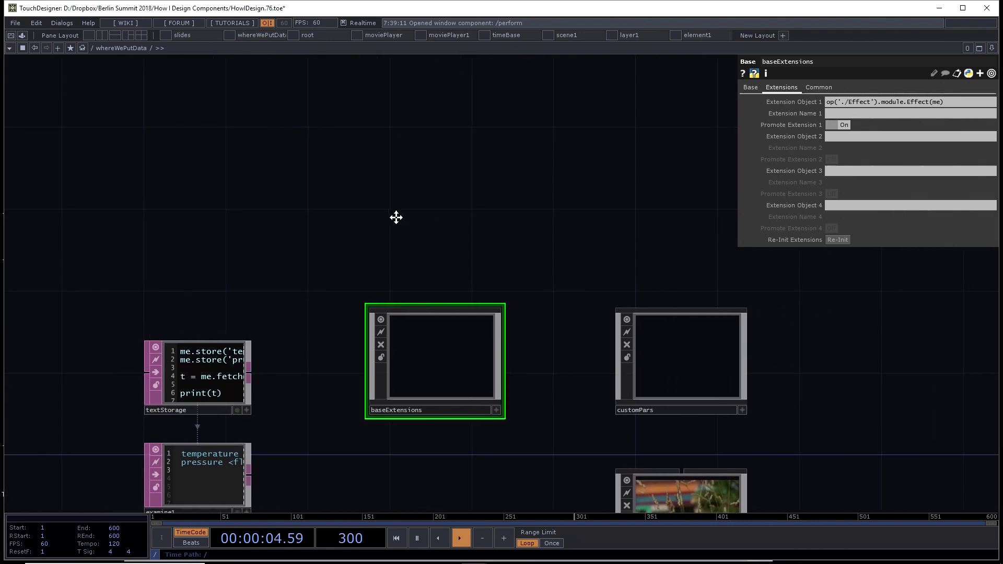
drag(454, 244, 410, 180)
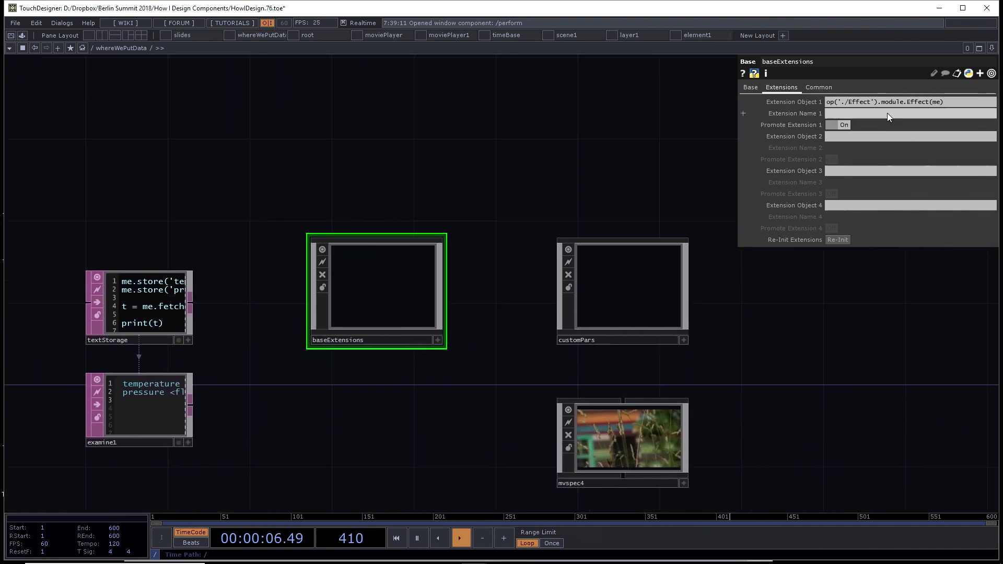
Step: Add a new Base component directly above baseExtensions and view its empty extension parameters
right_click(412, 288)
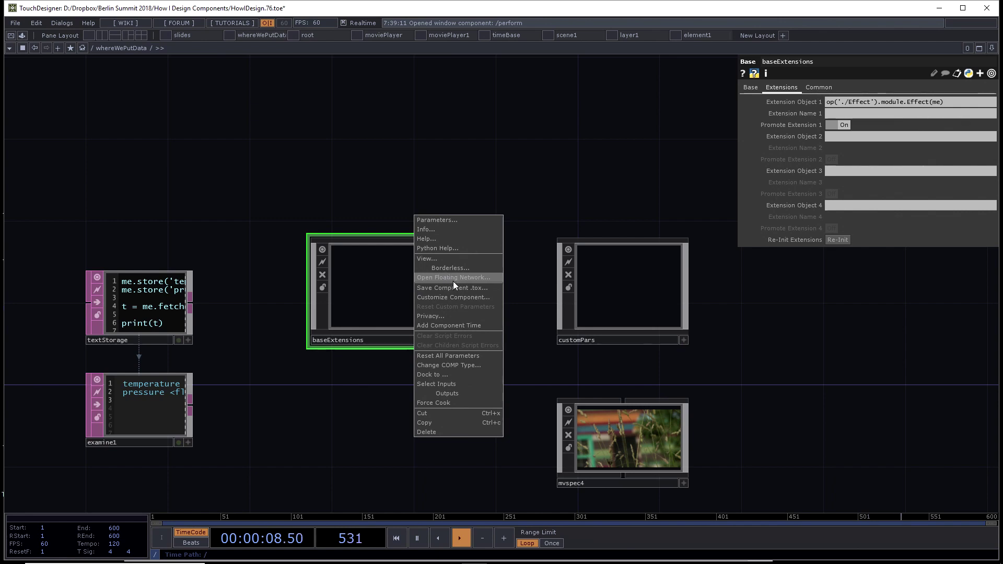
key(Tab)
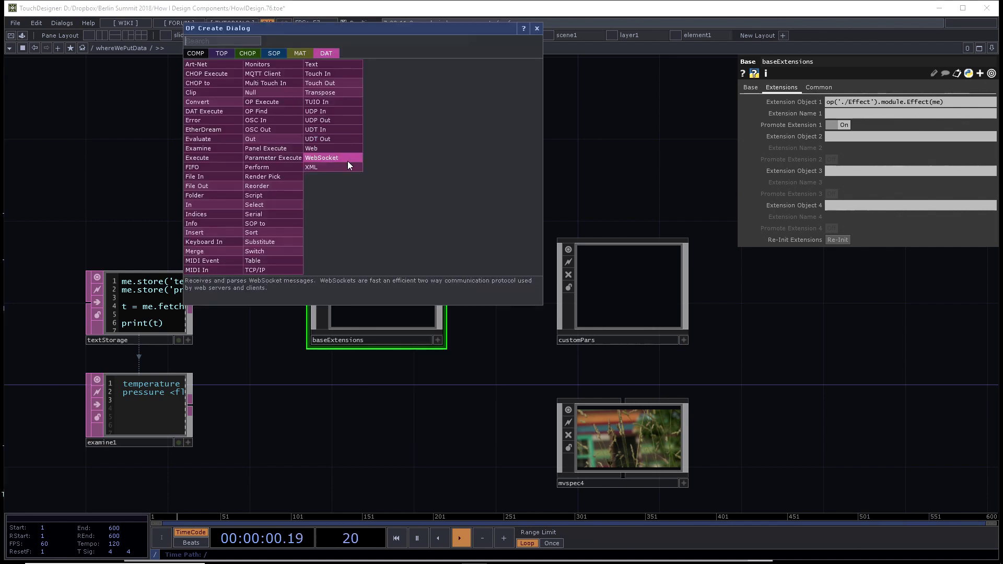
click(195, 53)
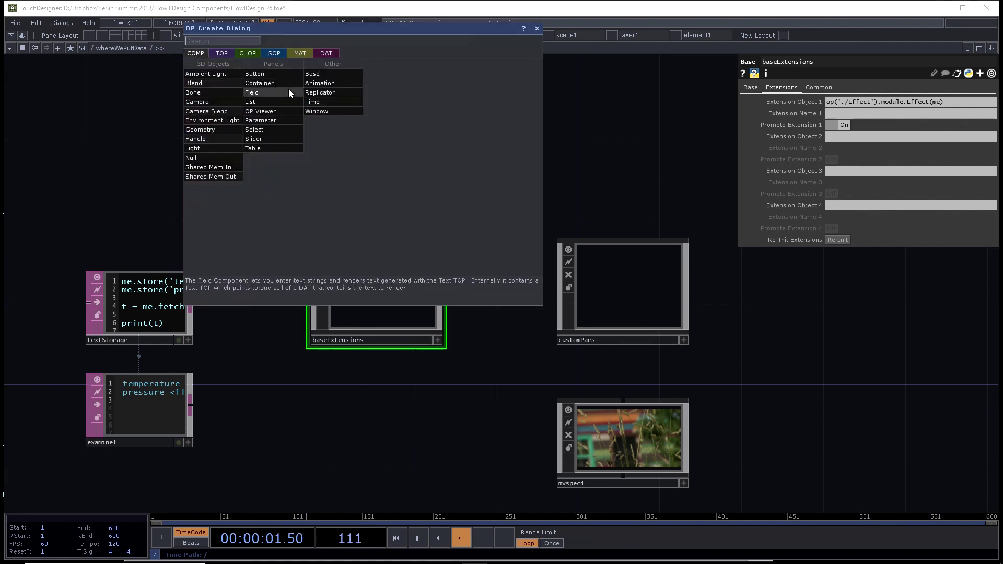
click(320, 76)
click(384, 150)
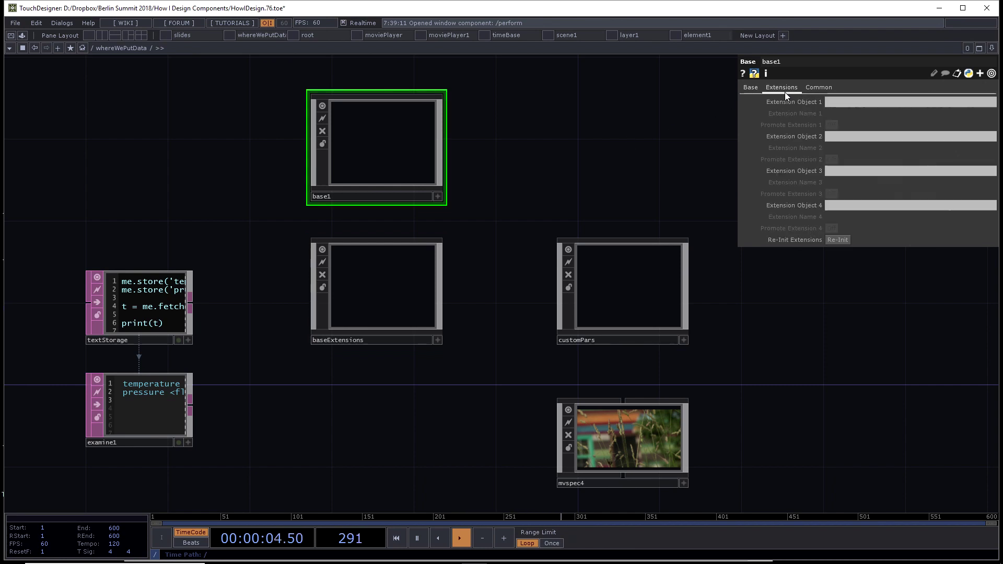
Step: Add a Standard extension named Hello as Extension 1 of base1 in the Component Editor and close the editor
right_click(360, 136)
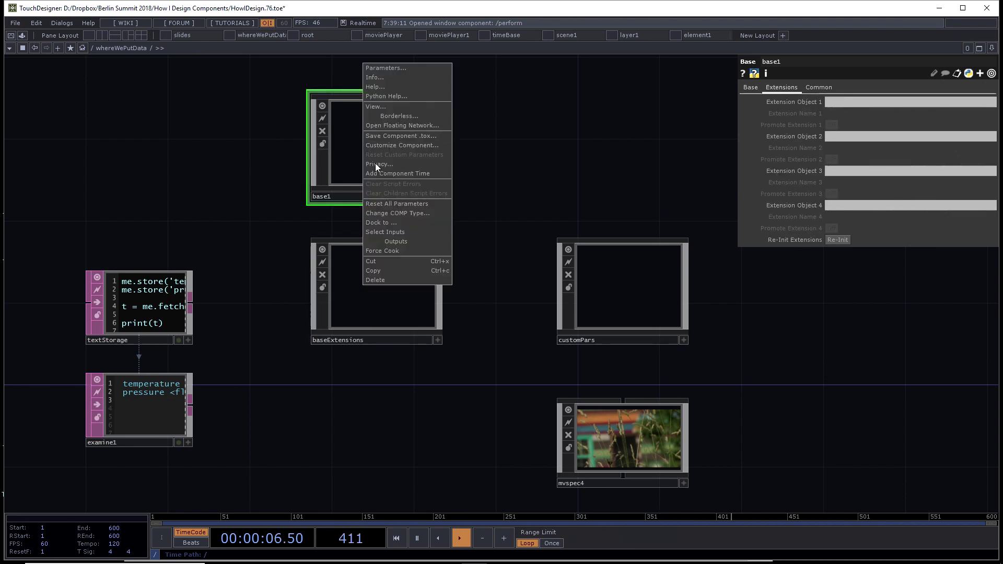
click(397, 146)
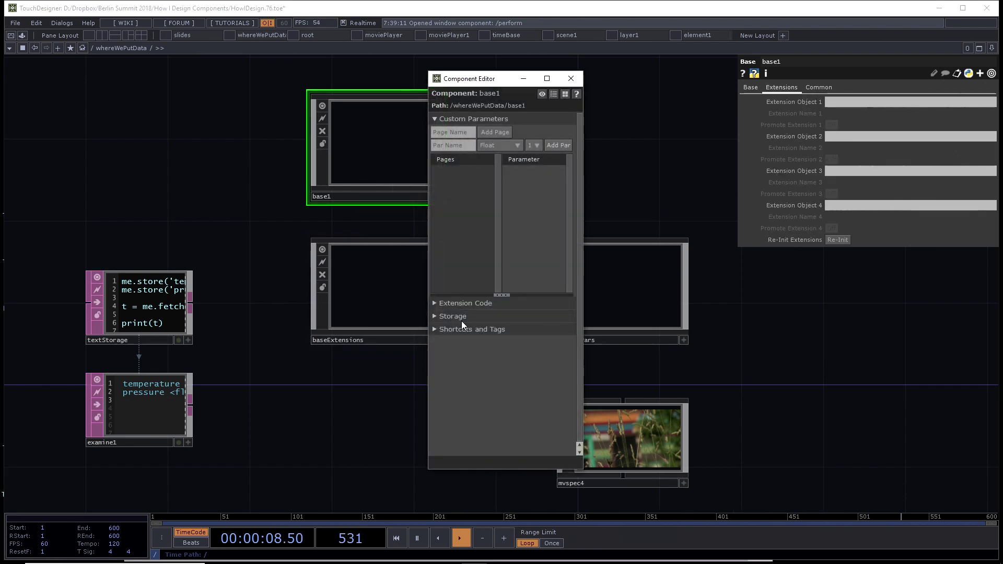
click(437, 302)
click(494, 318)
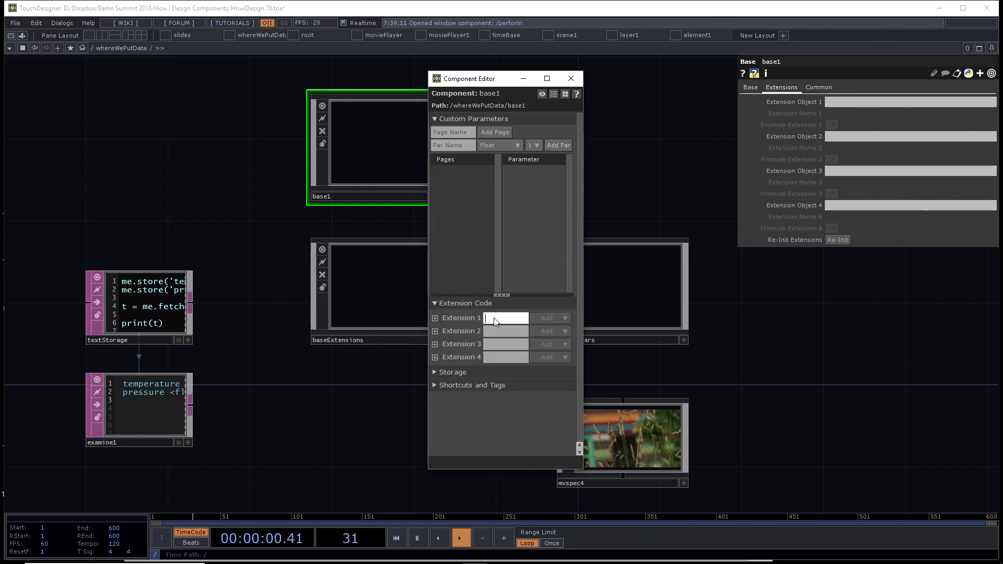
text(Hello)
click(554, 317)
click(553, 329)
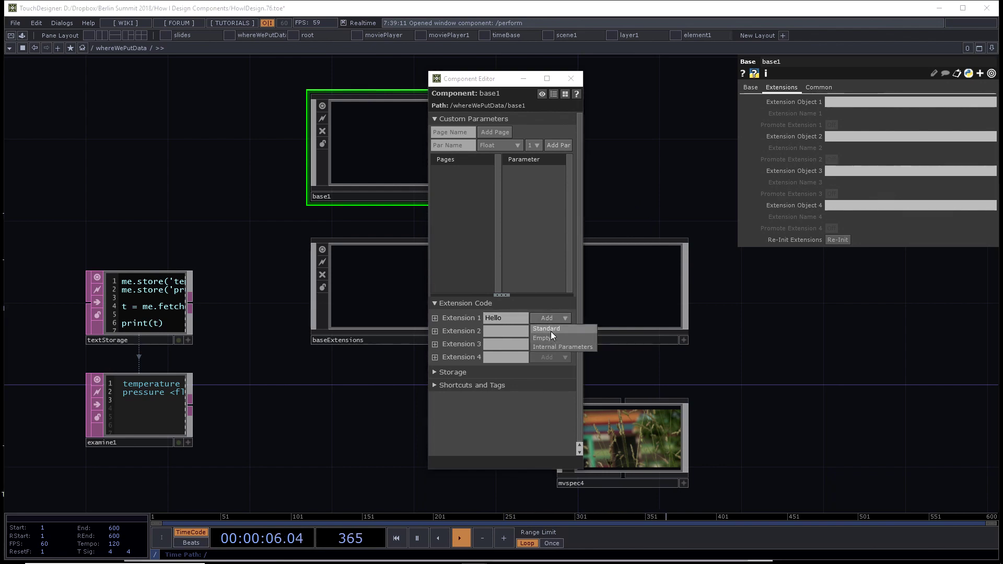
click(570, 78)
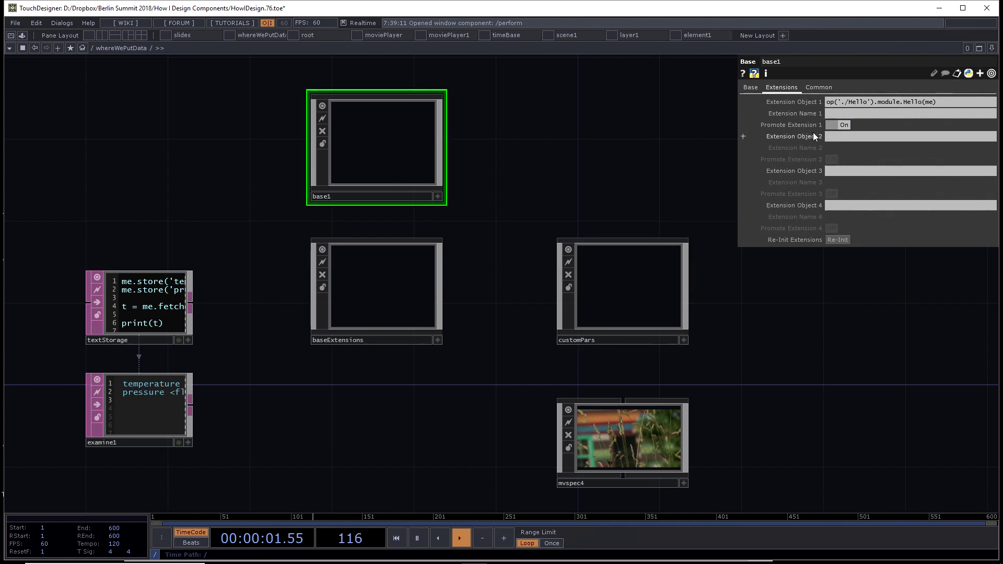
Step: Examine the Hello extension code inside base1, covering its attributes, properties, stored items and functions, and return to whereWePutData
scroll(425, 140, up, 8)
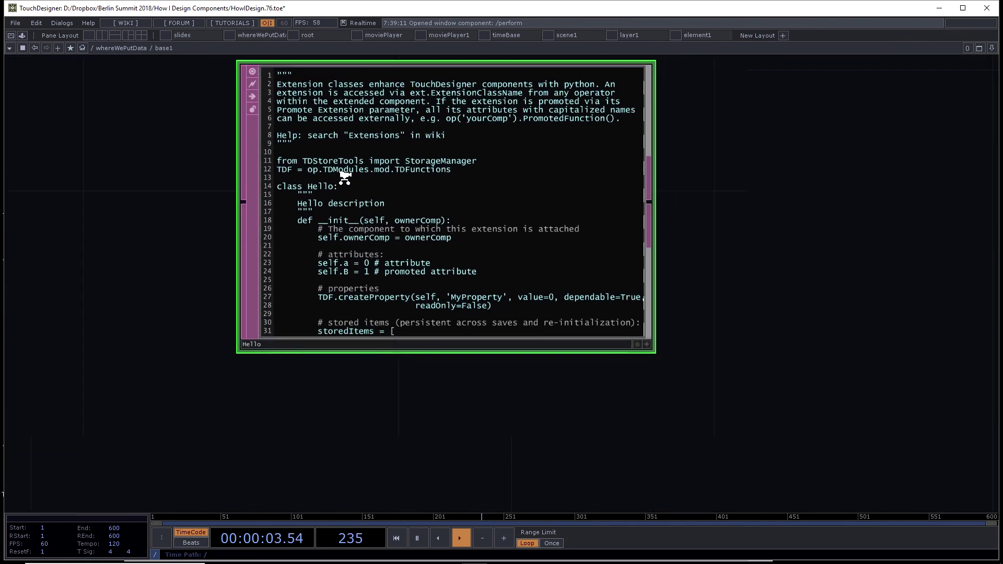
scroll(80, 291, up, 2)
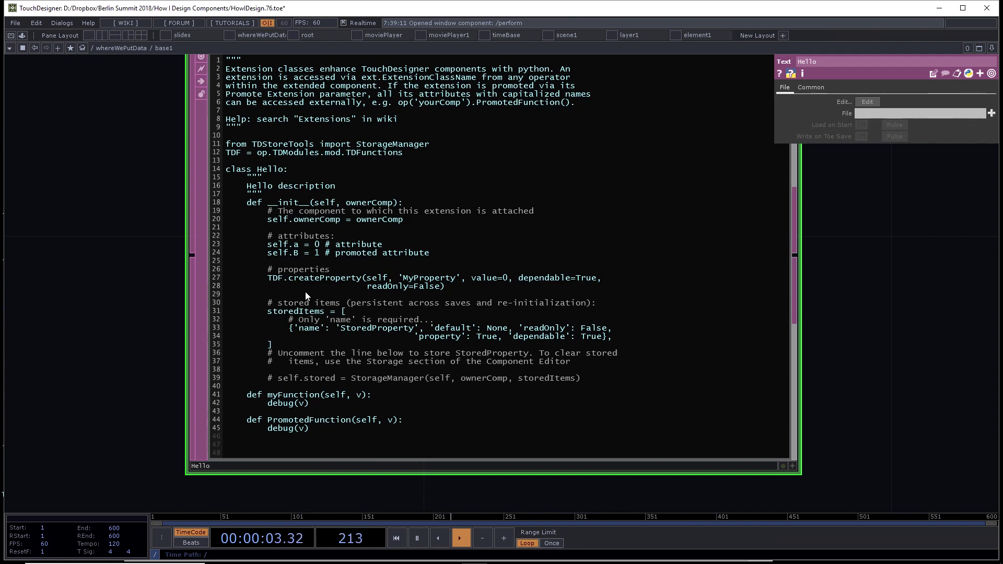
scroll(167, 312, up, 2)
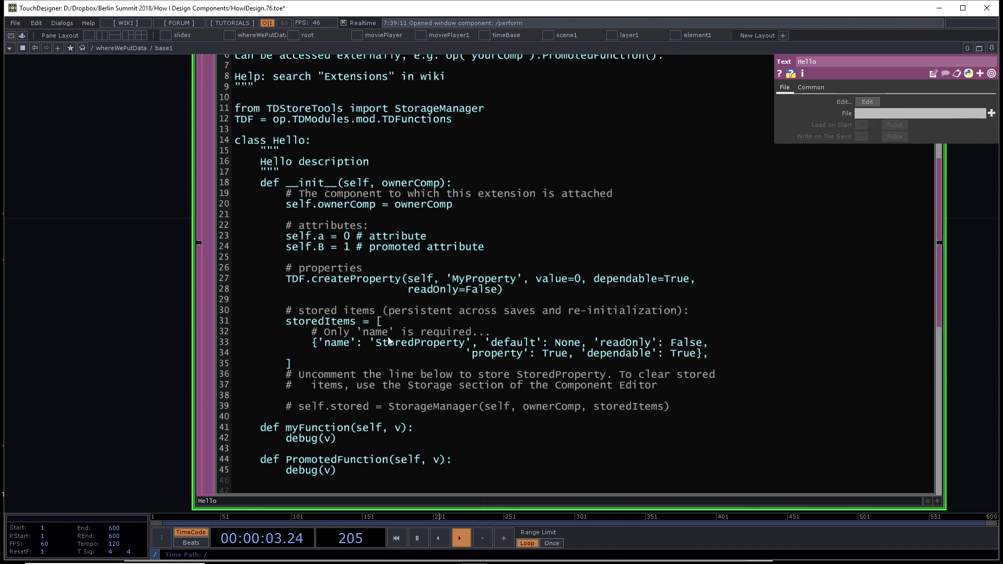
drag(140, 441, 130, 416)
scroll(141, 387, down, 5)
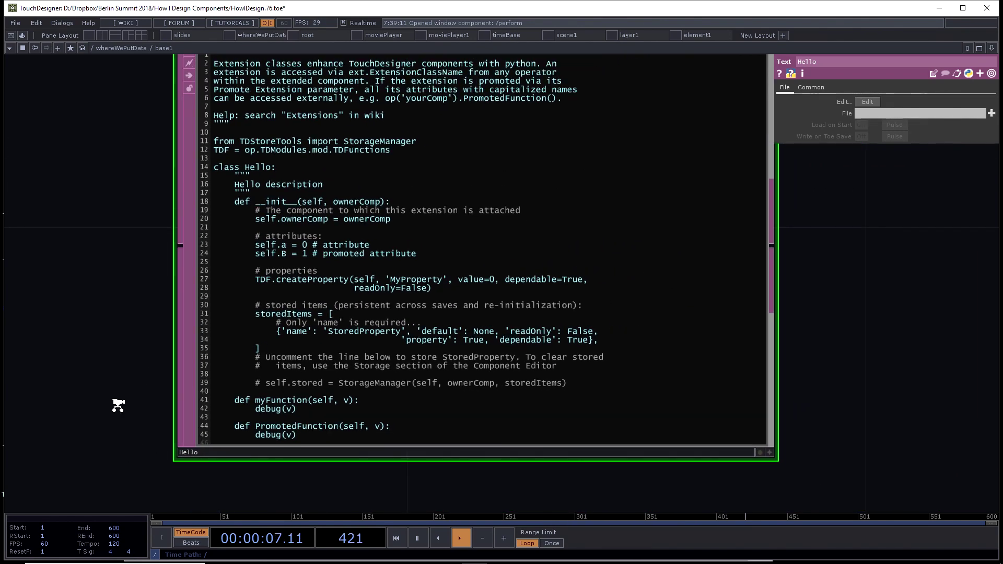
scroll(138, 380, up, 1)
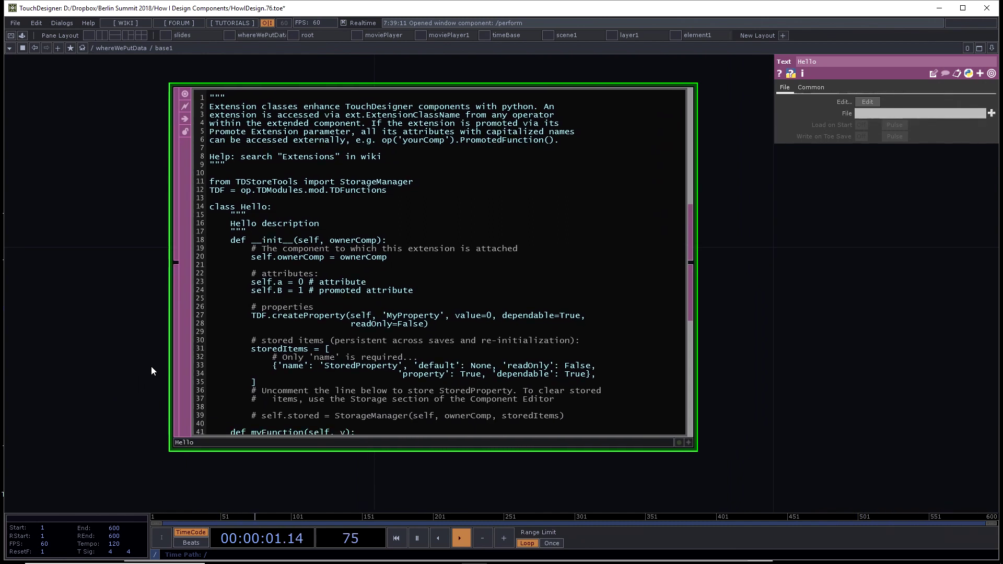
scroll(139, 370, down, 4)
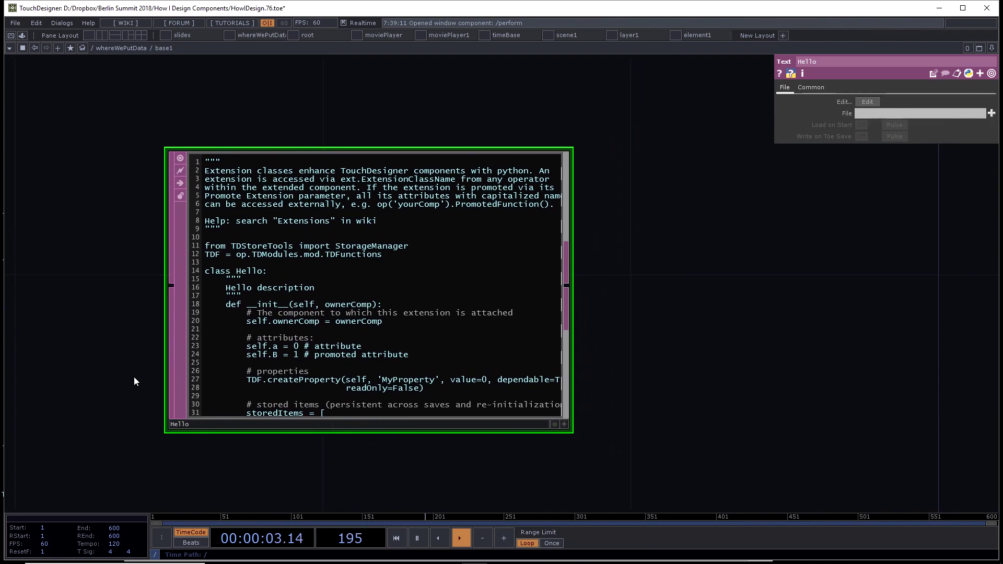
scroll(456, 99, down, 3)
scroll(460, 103, up, 1)
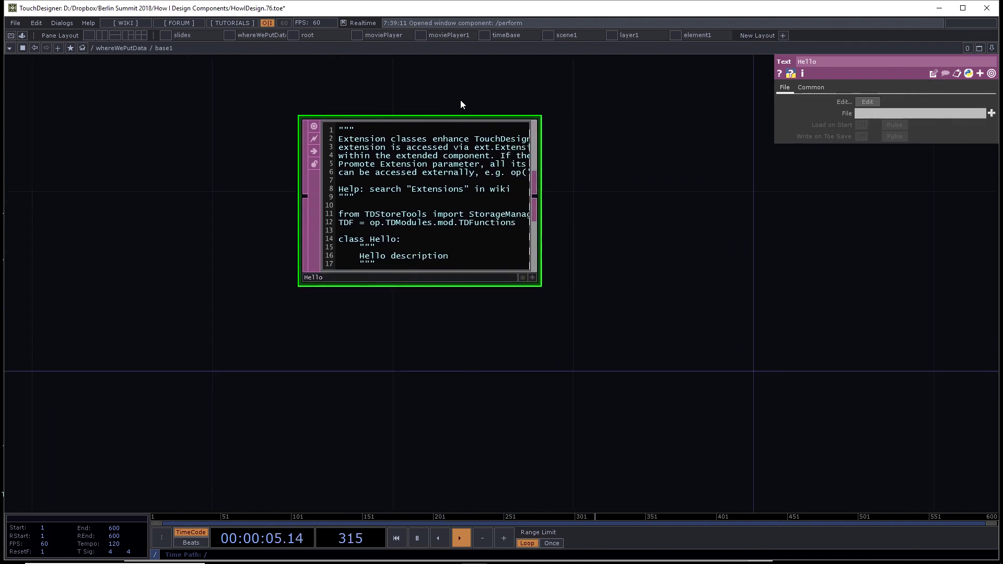
scroll(331, 240, down, 5)
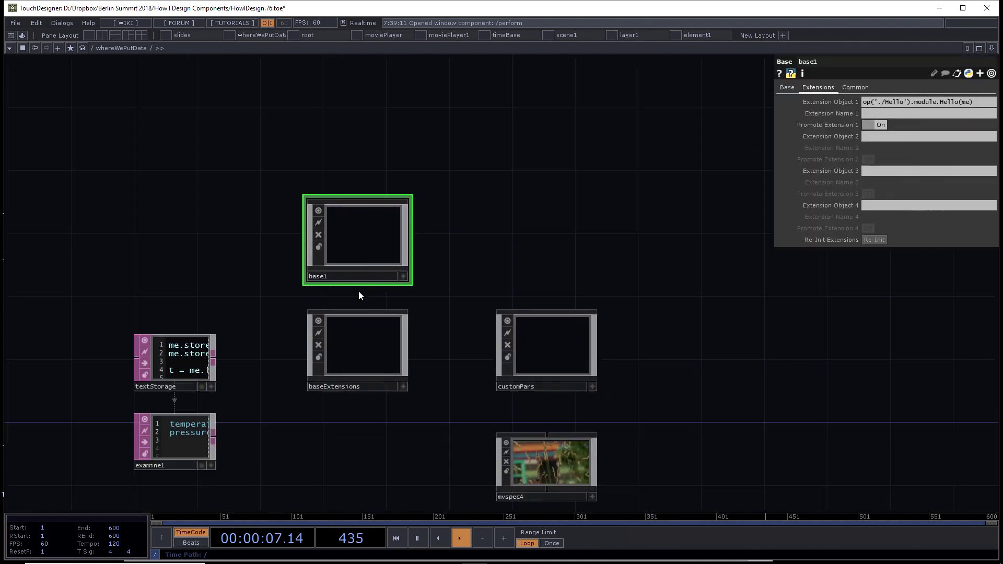
Step: Set the custom Scale parameter of customPars to 0.345
drag(384, 462, 219, 381)
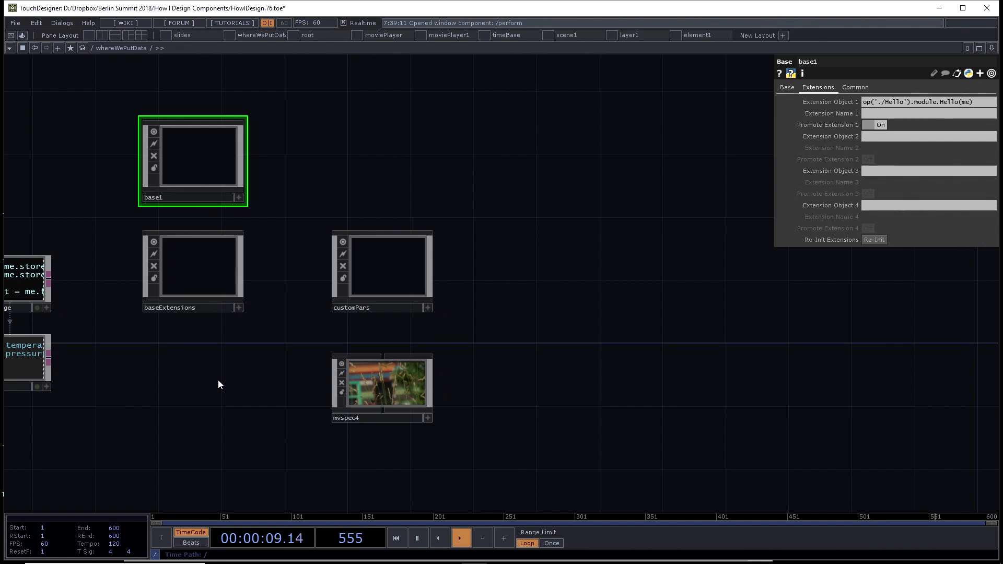
drag(341, 172, 400, 264)
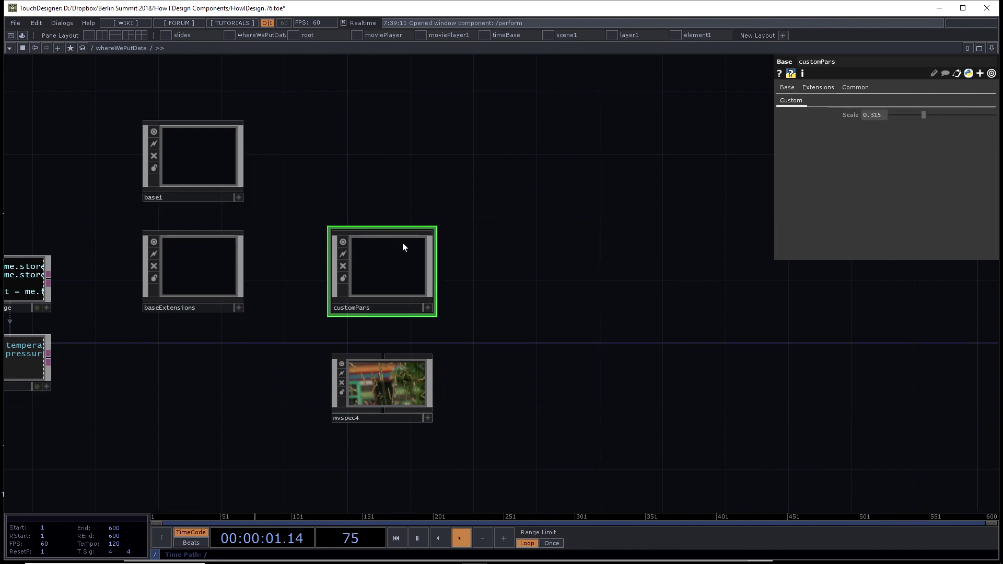
scroll(417, 193, up, 2)
scroll(433, 196, up, 1)
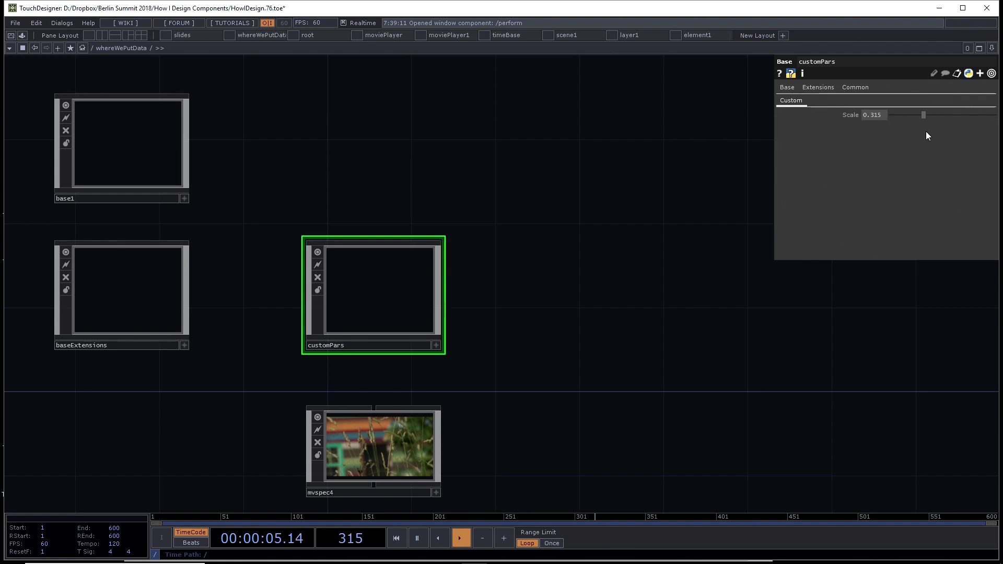
drag(916, 117, 927, 118)
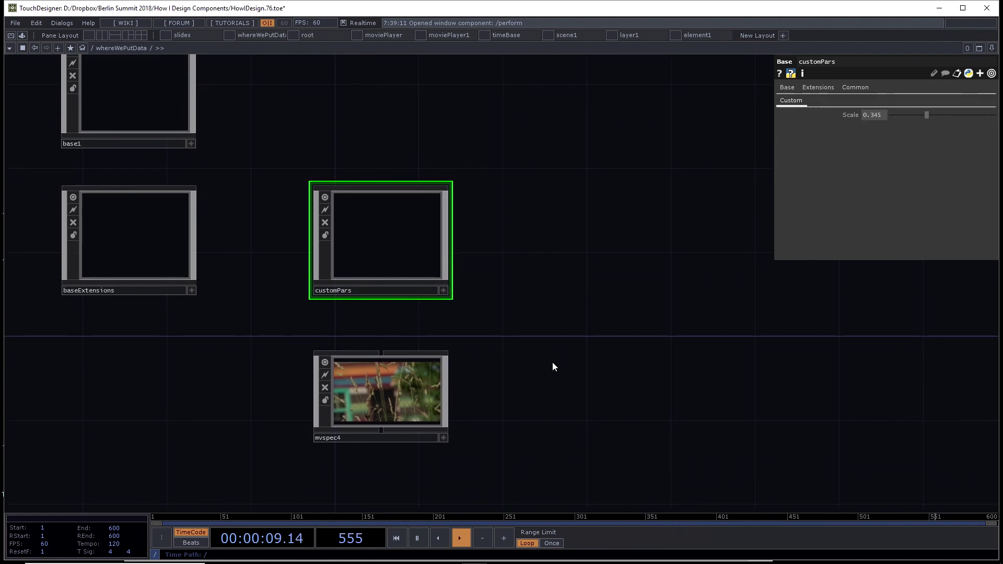
Step: View mvspec4's Settings 1 parameters, look inside it at the cues and icon operators, and return to the parent network
drag(546, 365, 370, 419)
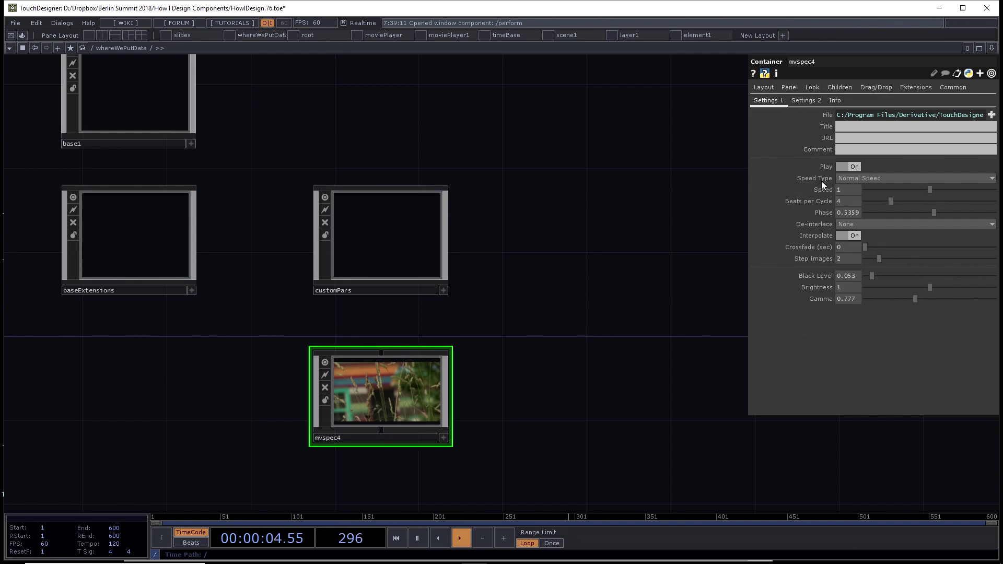
key(i)
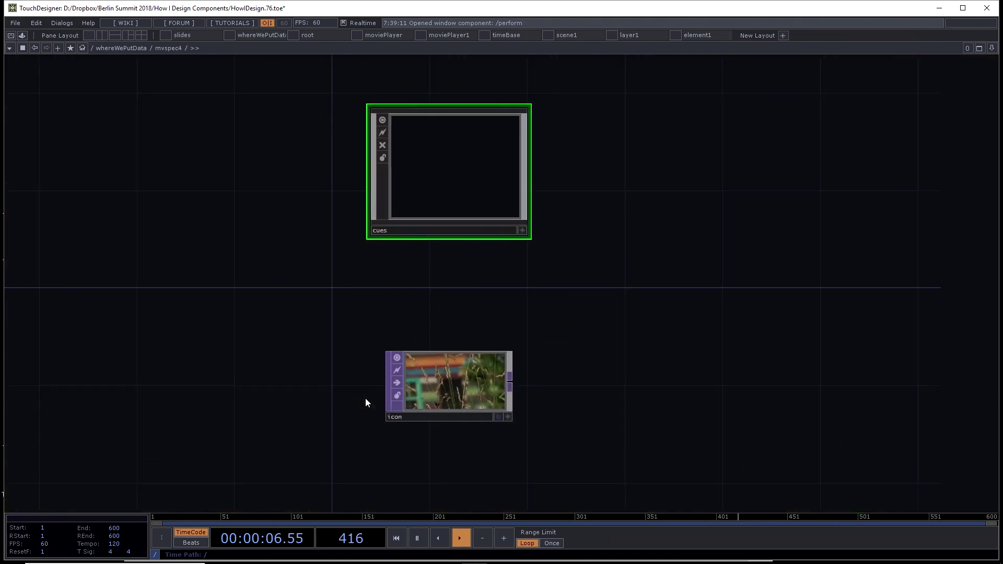
key(p)
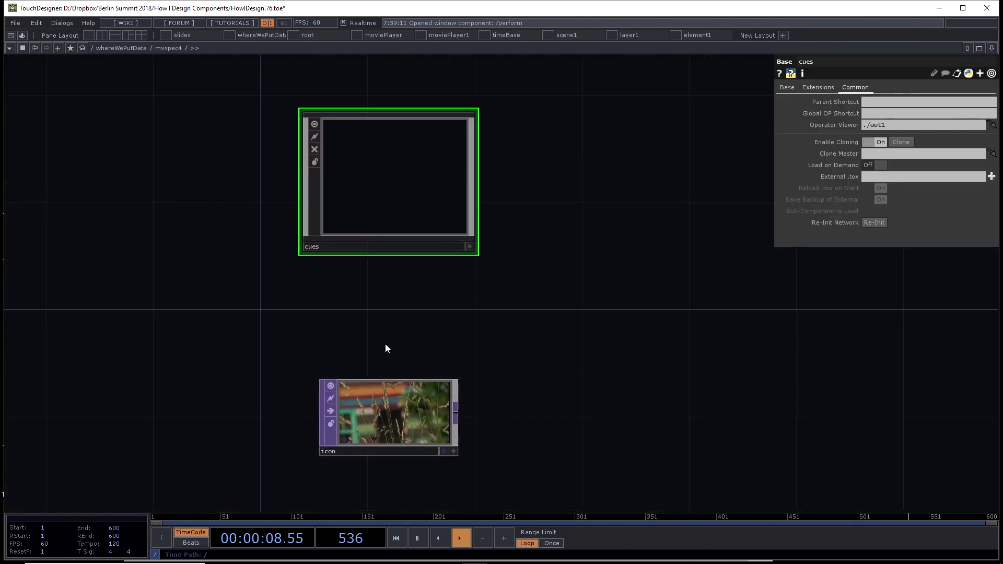
key(u)
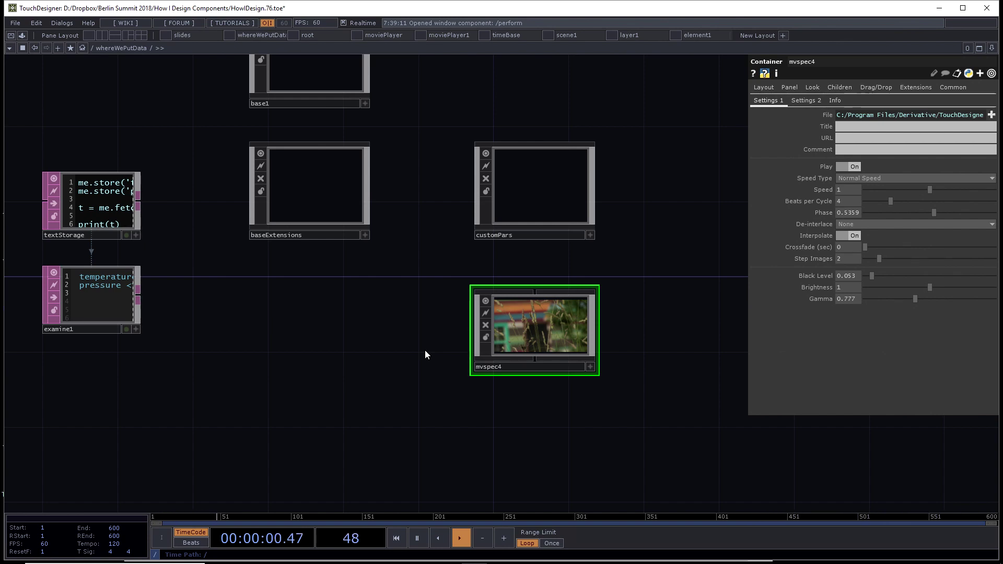
Step: Move the mv14 component from below text2 to the space beneath baseExtensions, beside mvspec4
scroll(424, 350, down, 5)
drag(293, 340, 686, 246)
scroll(331, 239, up, 6)
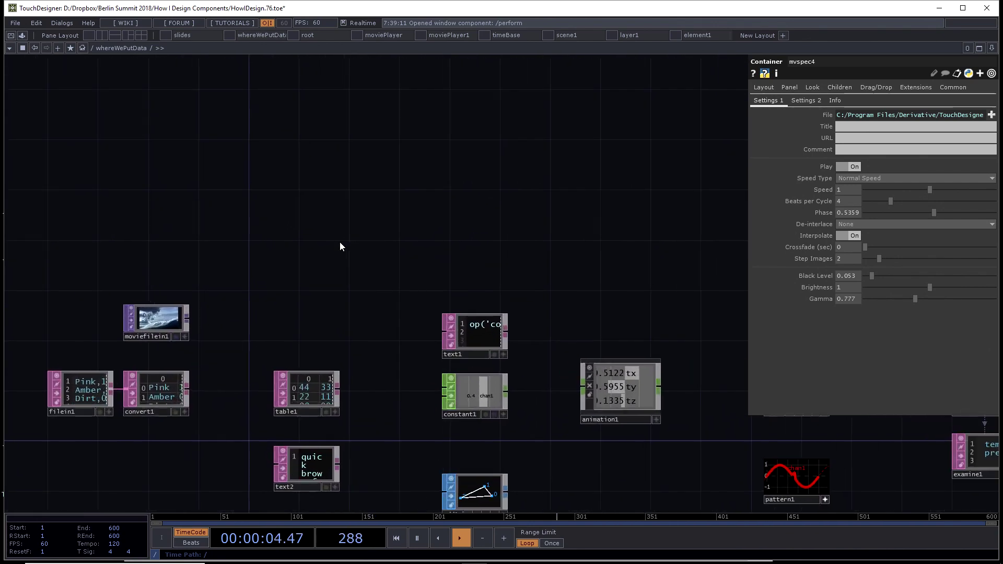
drag(459, 252, 269, 202)
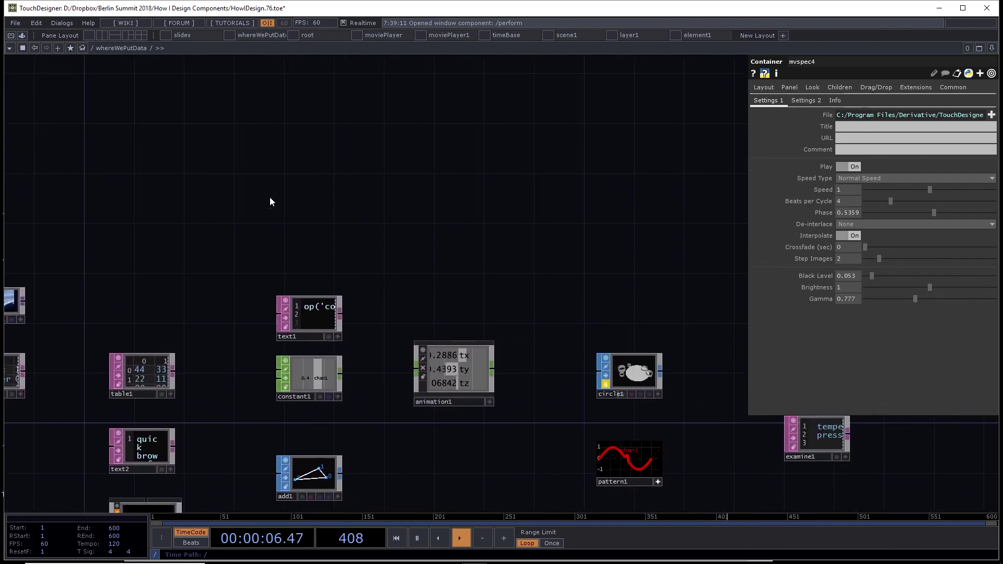
drag(551, 250, 525, 194)
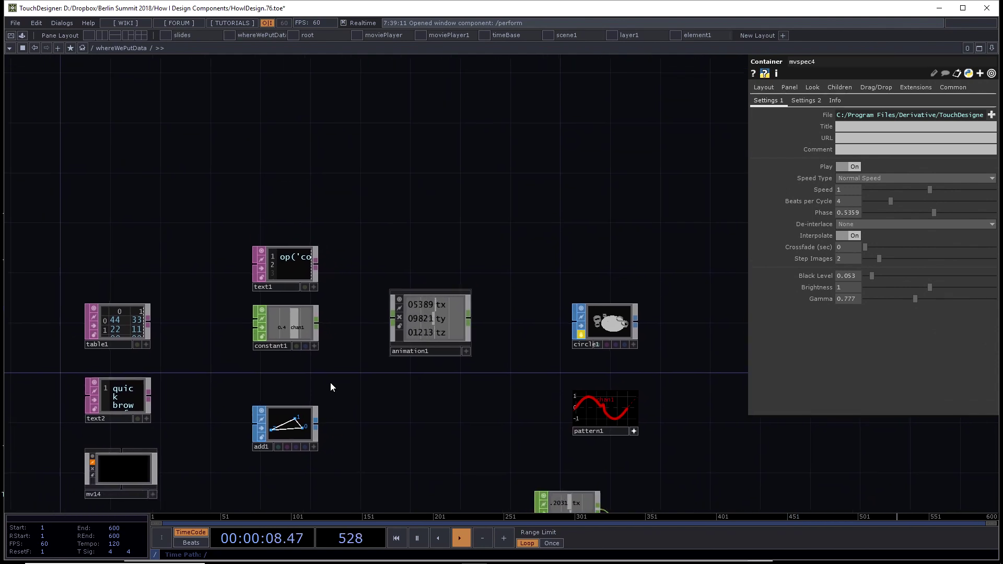
drag(330, 387, 182, 324)
scroll(172, 387, down, 5)
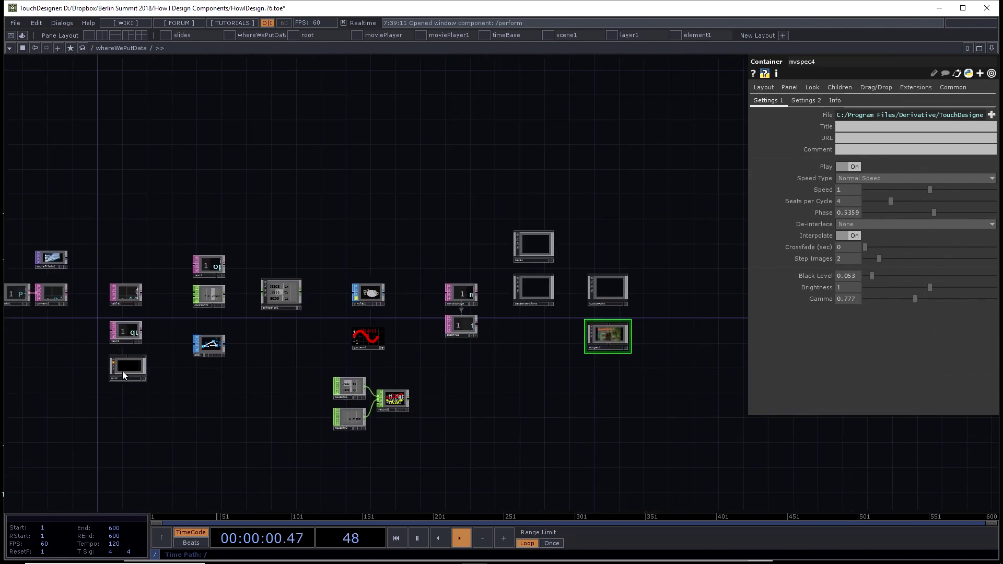
drag(122, 371, 323, 352)
scroll(517, 374, up, 2)
scroll(592, 377, up, 2)
scroll(257, 354, up, 2)
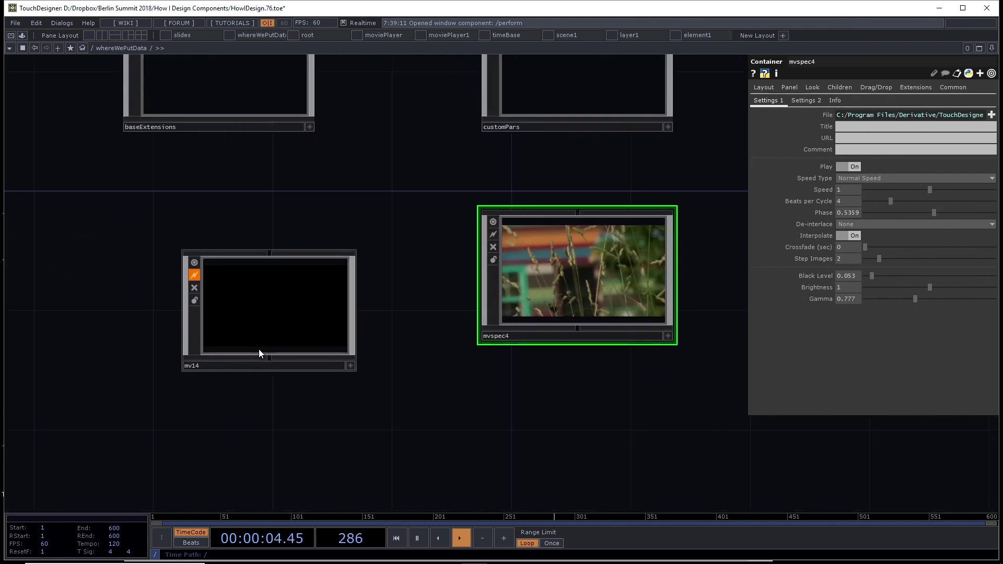
right_click(257, 245)
click(235, 192)
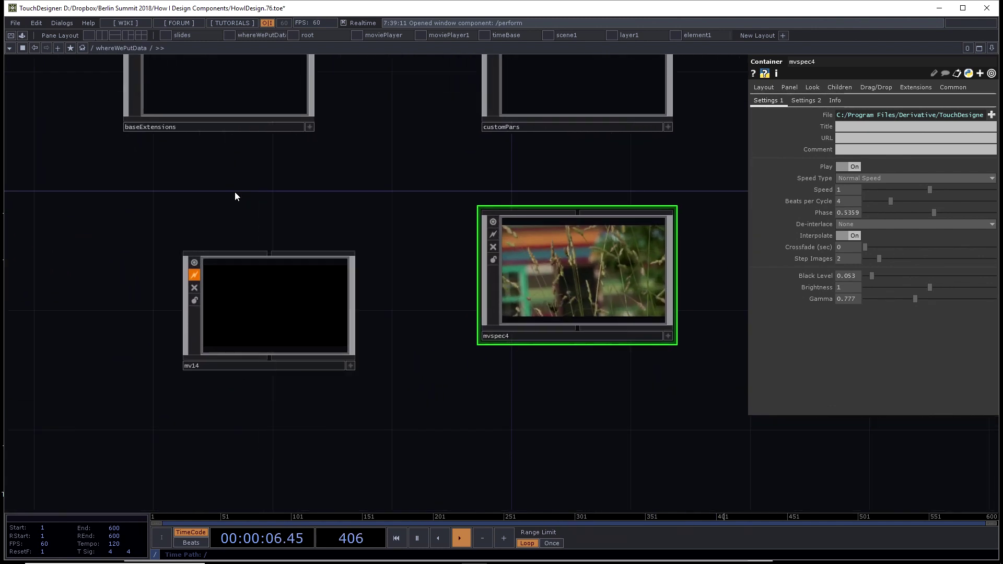
Step: Display mv14's Common parameters, enter the component and examine the name and value rows of its settings table
click(257, 334)
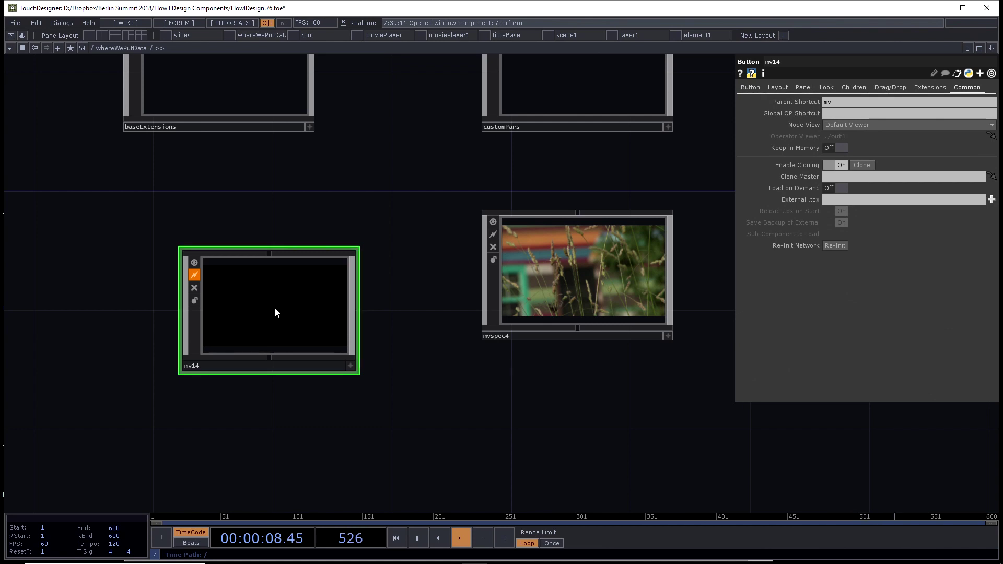
scroll(277, 312, up, 3)
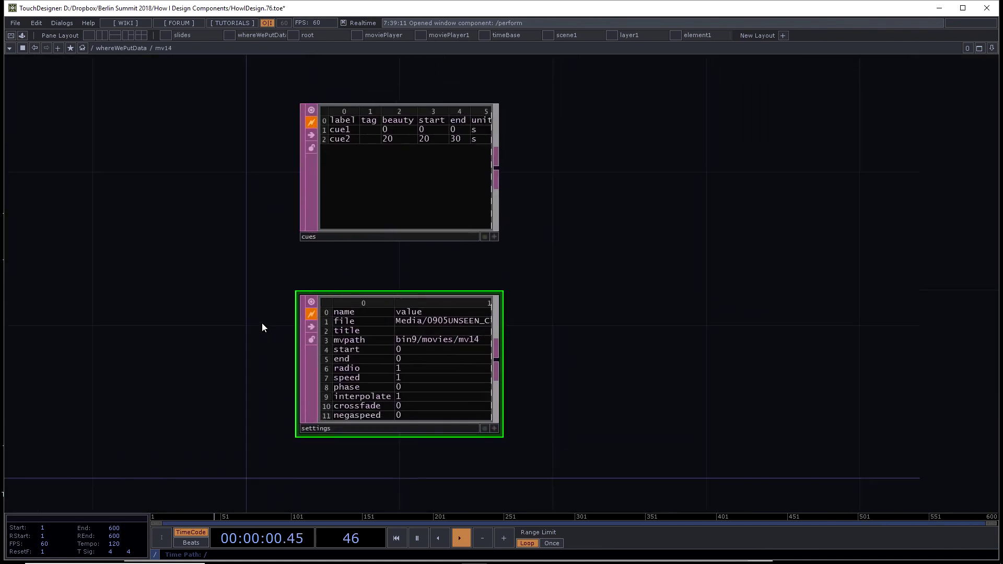
scroll(267, 295, up, 6)
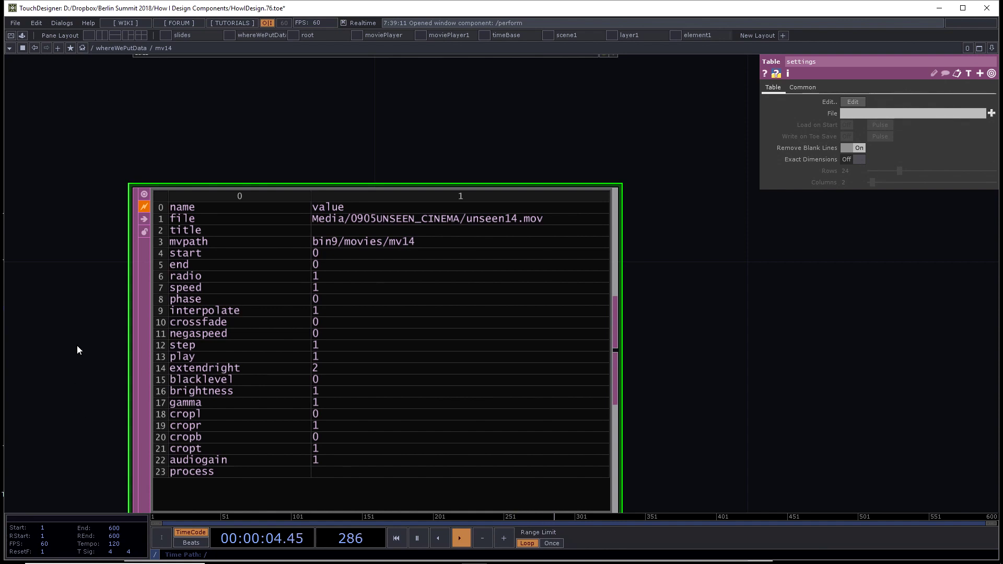
scroll(466, 143, down, 3)
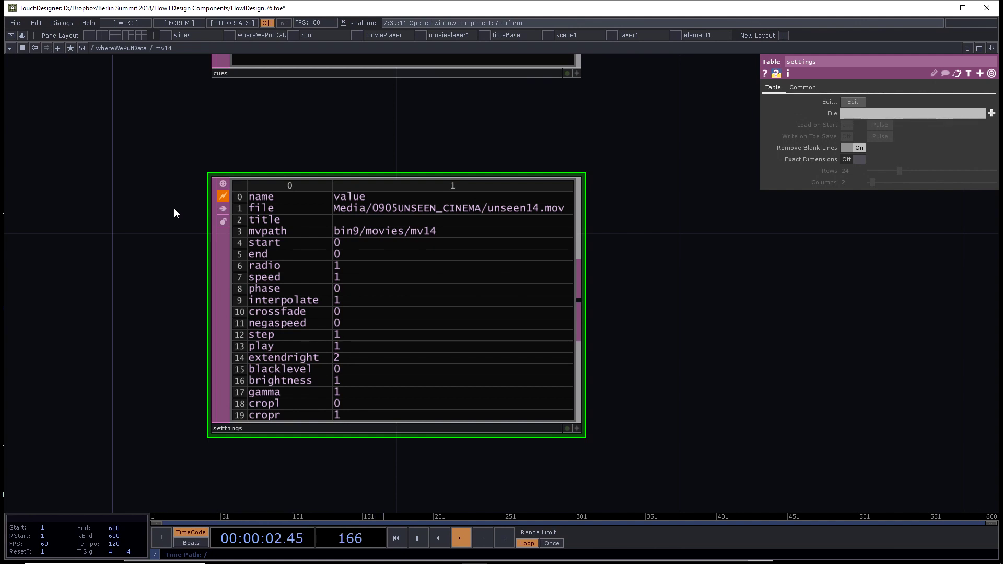
scroll(174, 208, down, 4)
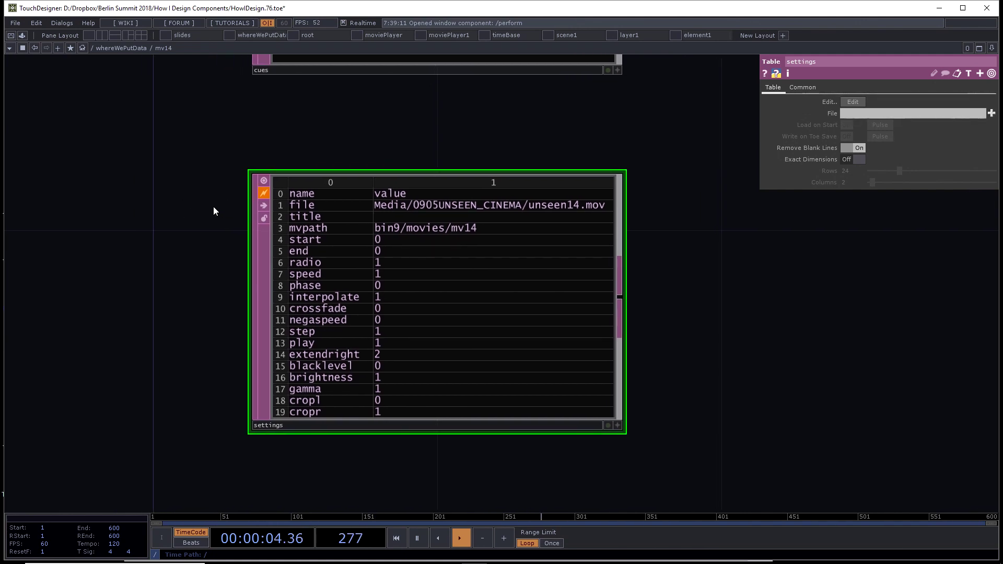
Step: Examine the columns and cue rows of the cues table inside mv14
drag(193, 211, 188, 329)
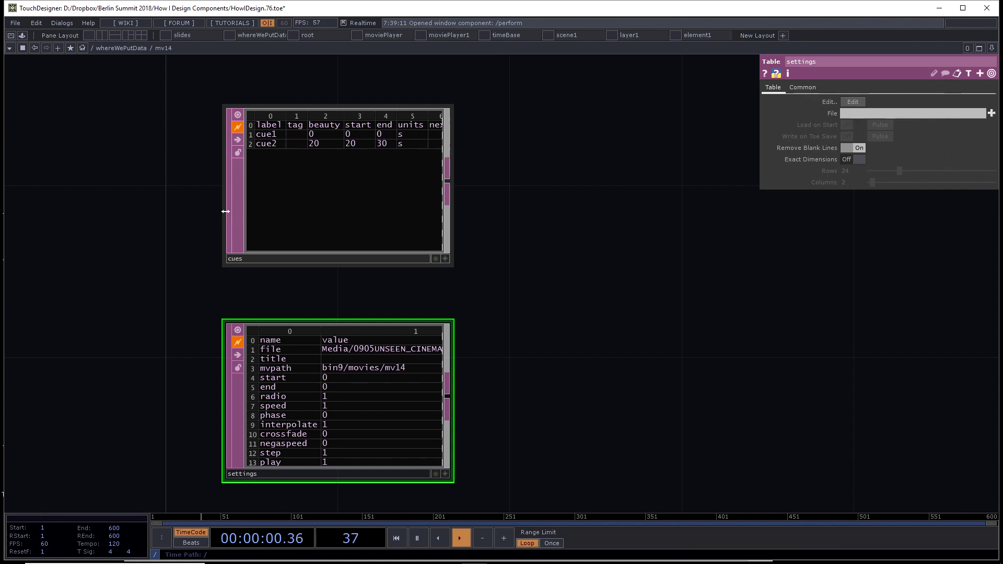
scroll(376, 92, up, 2)
scroll(356, 101, down, 1)
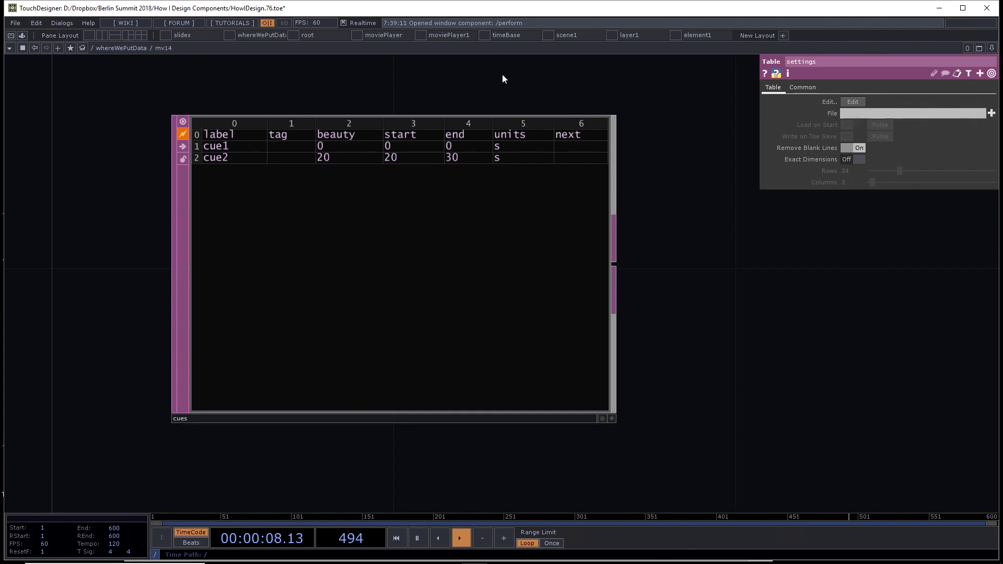
scroll(500, 77, down, 5)
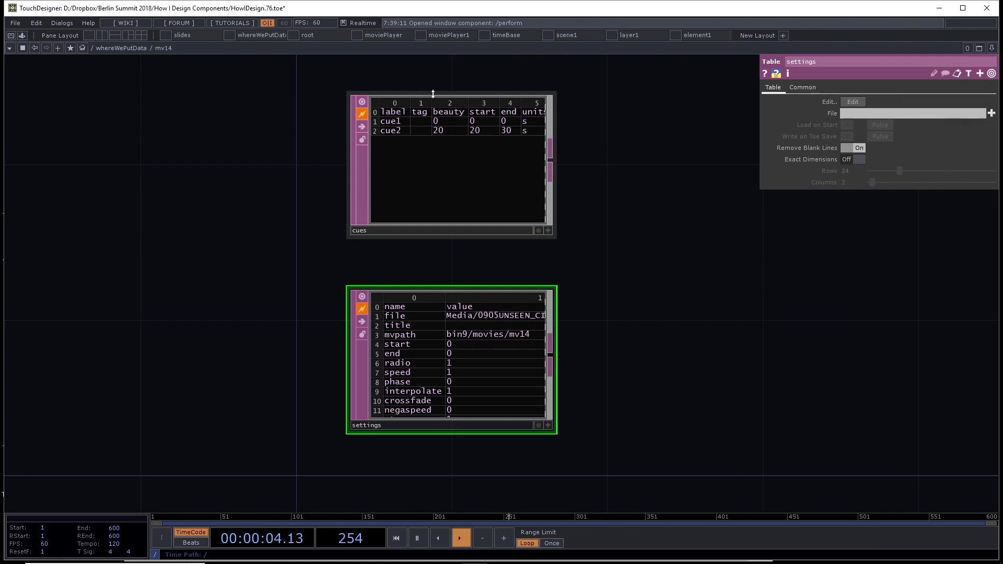
Step: Open the settings table inside mv14 in its own floating viewer window
scroll(594, 198, down, 2)
drag(593, 201, 487, 198)
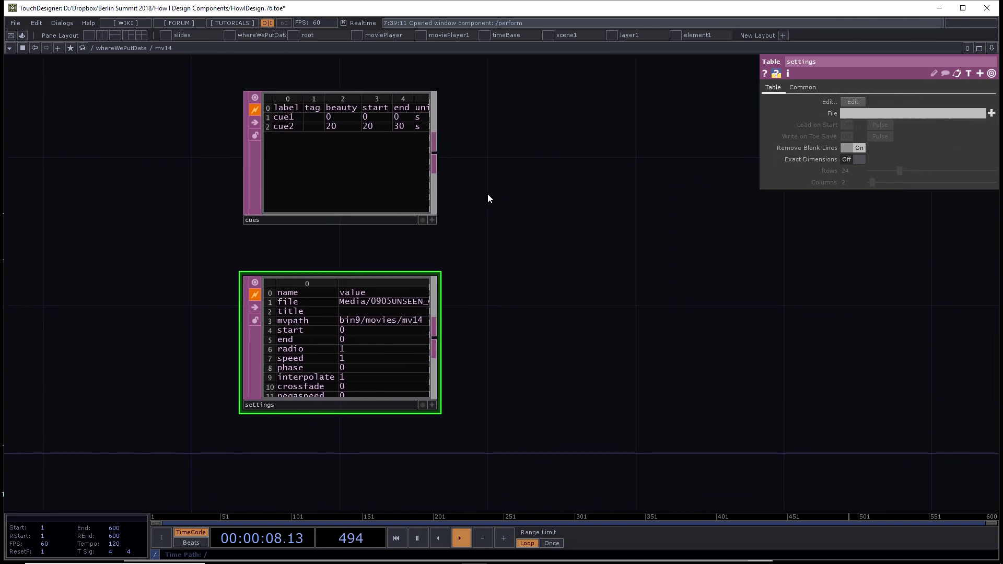
scroll(487, 198, down, 3)
drag(481, 195, 430, 206)
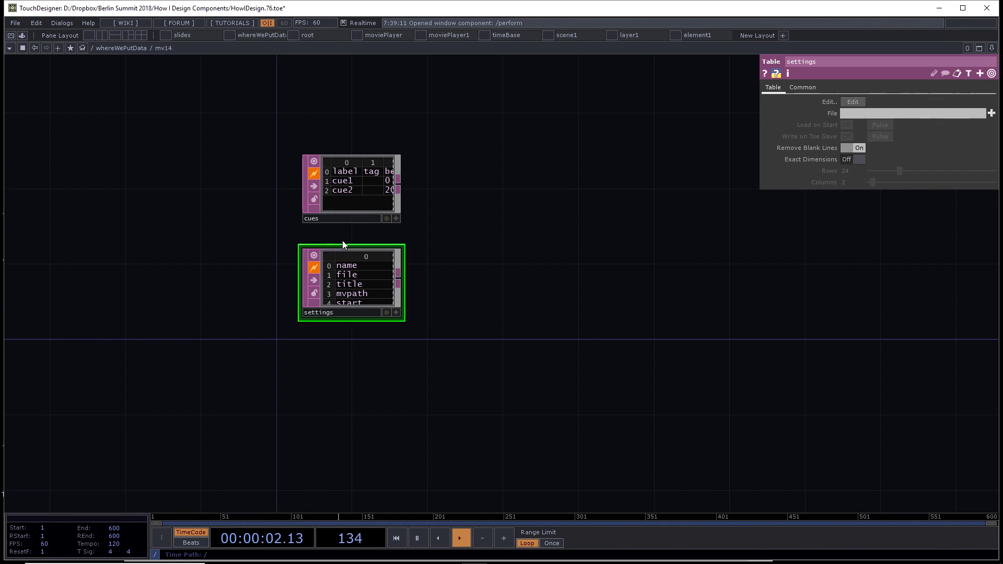
scroll(362, 226, up, 3)
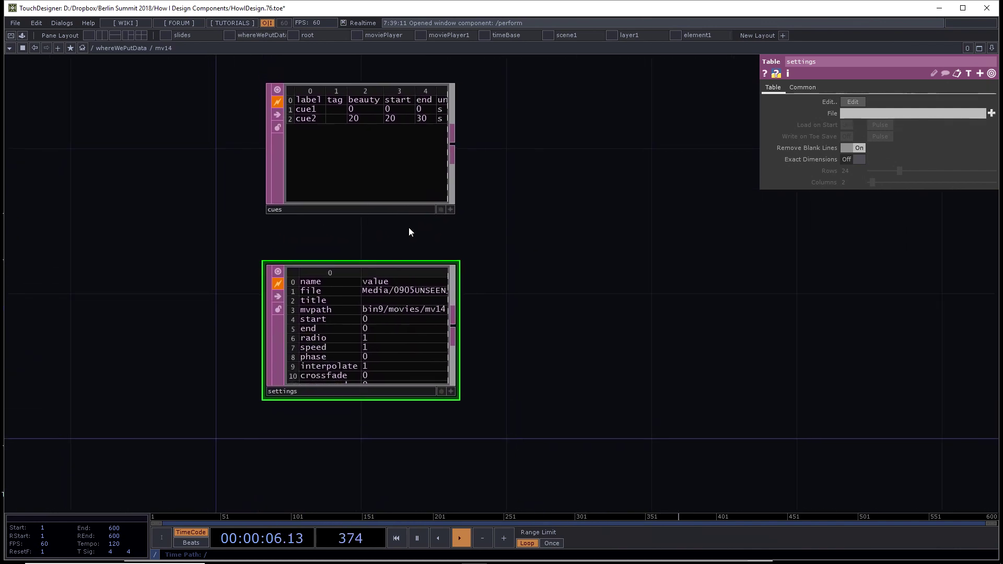
scroll(409, 232, up, 2)
scroll(421, 233, down, 2)
right_click(398, 319)
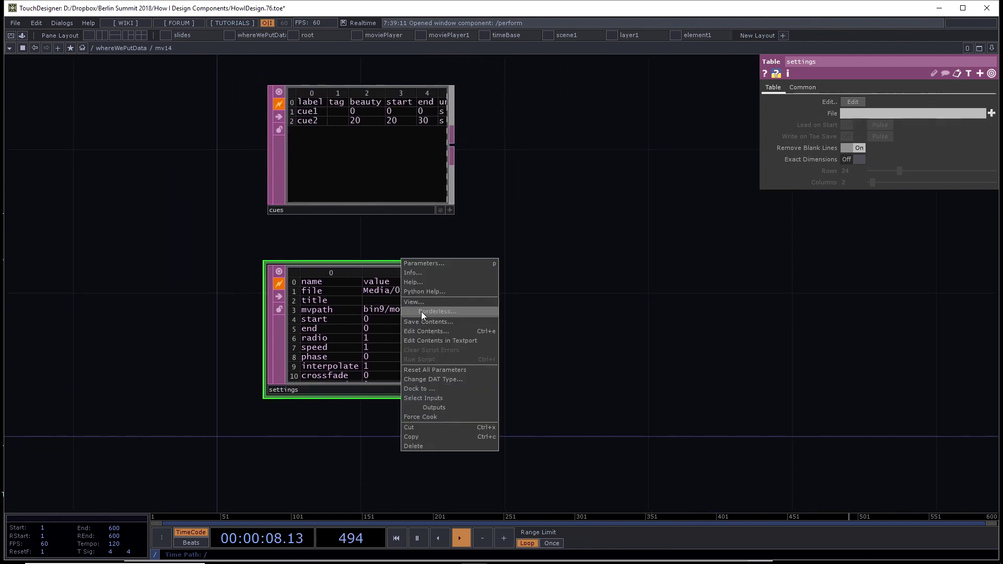
click(427, 303)
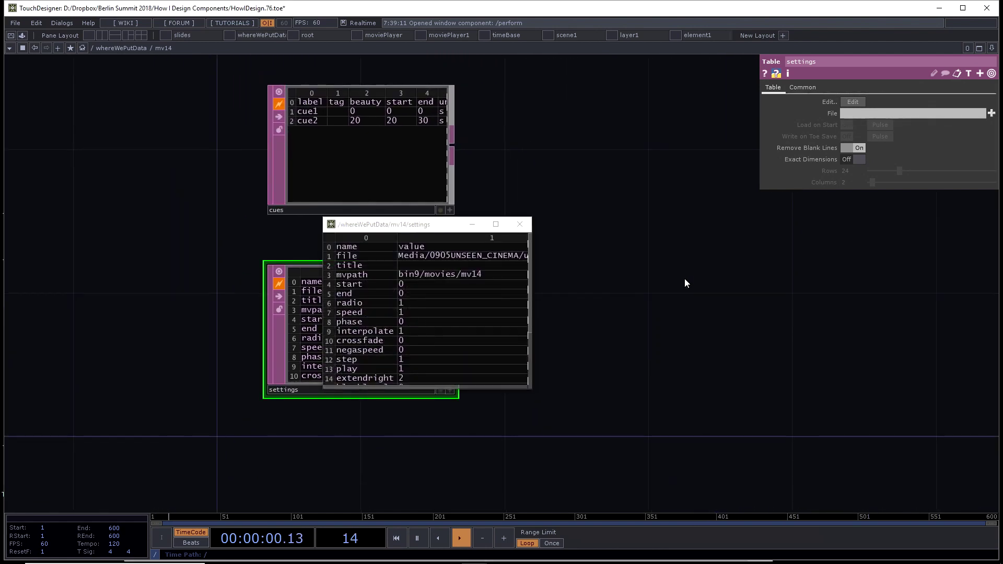
Step: Examine the name and value columns of mv14's settings table in the floating viewer
scroll(686, 283, down, 3)
scroll(651, 322, up, 2)
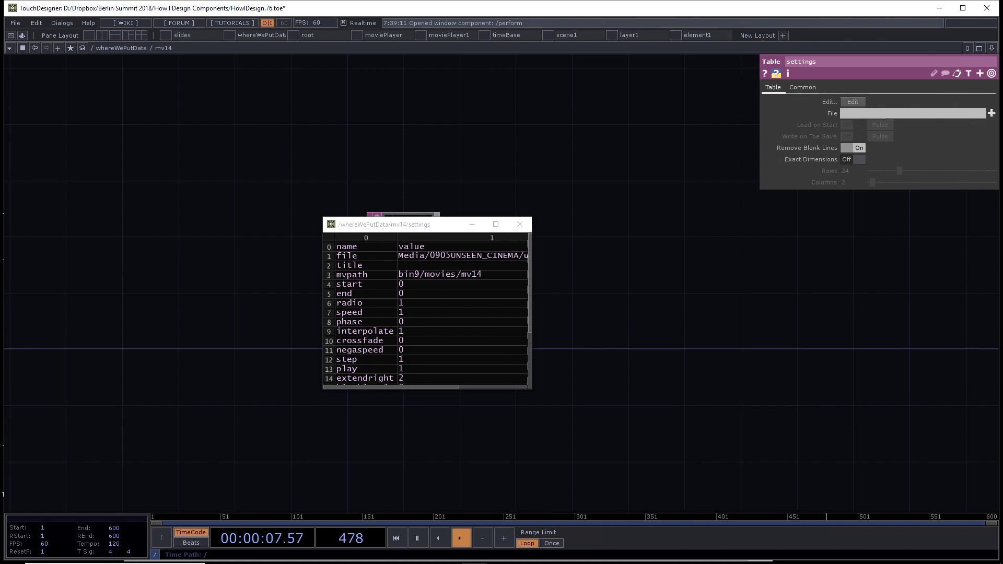
click(415, 295)
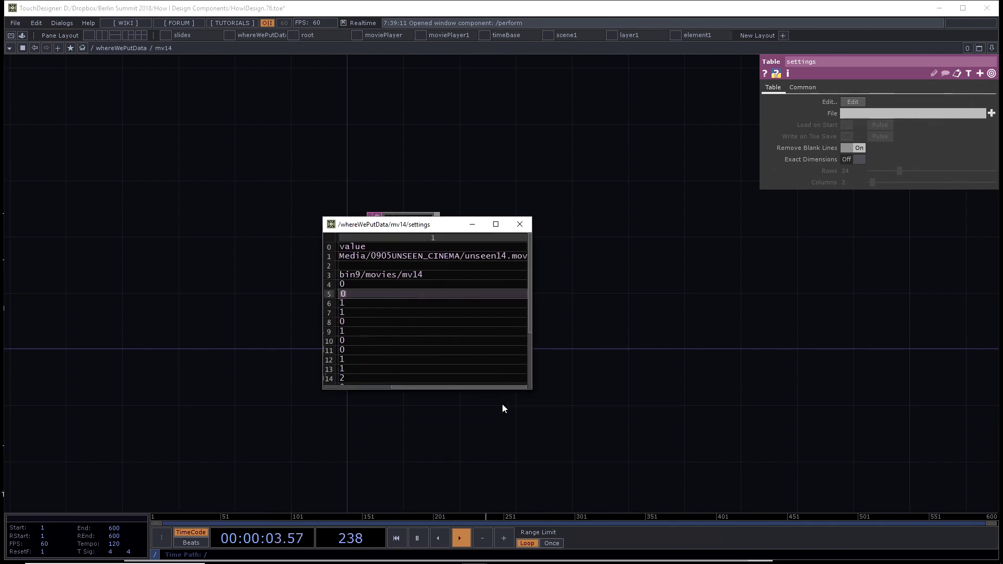
drag(475, 387, 333, 399)
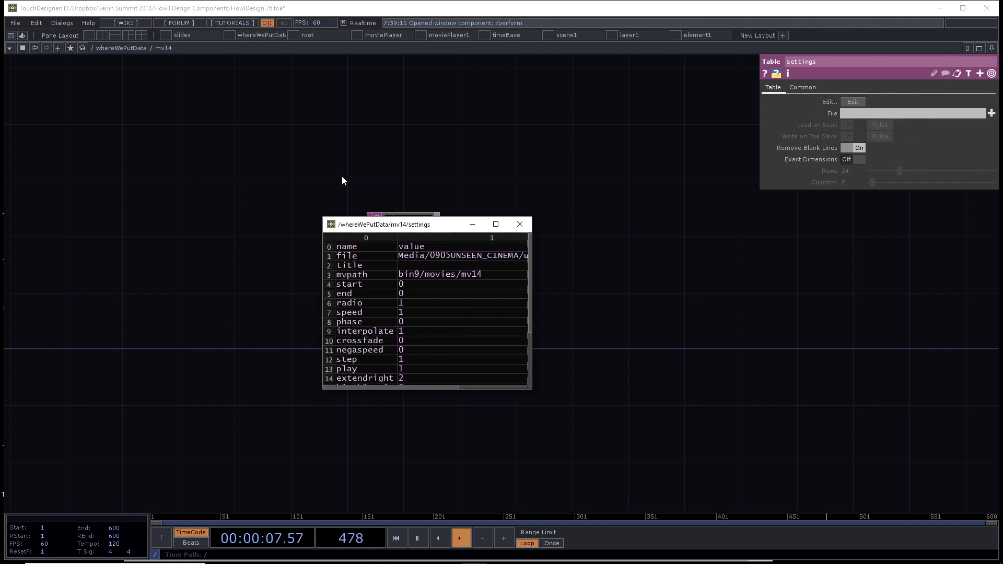
scroll(507, 165, down, 2)
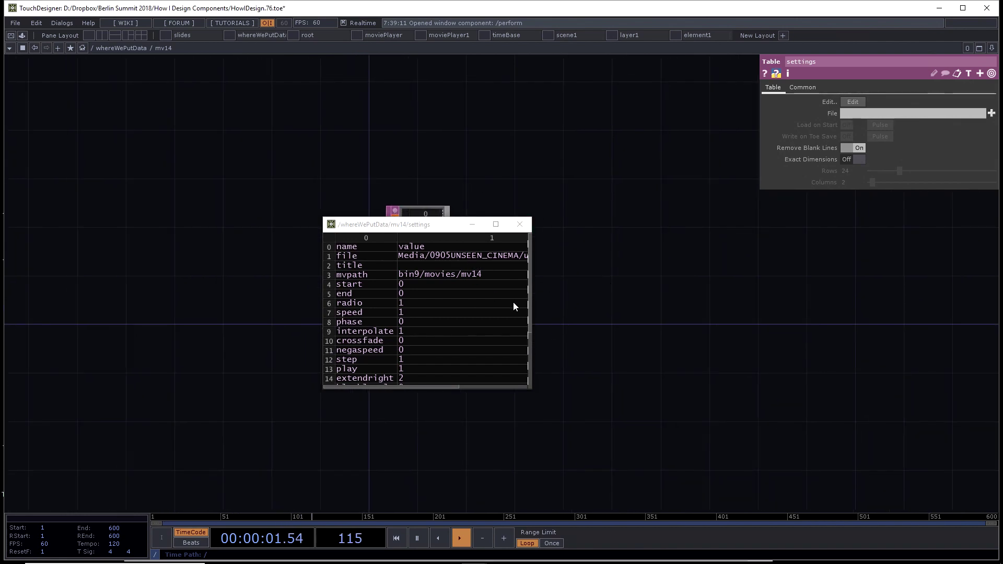
scroll(549, 156, down, 2)
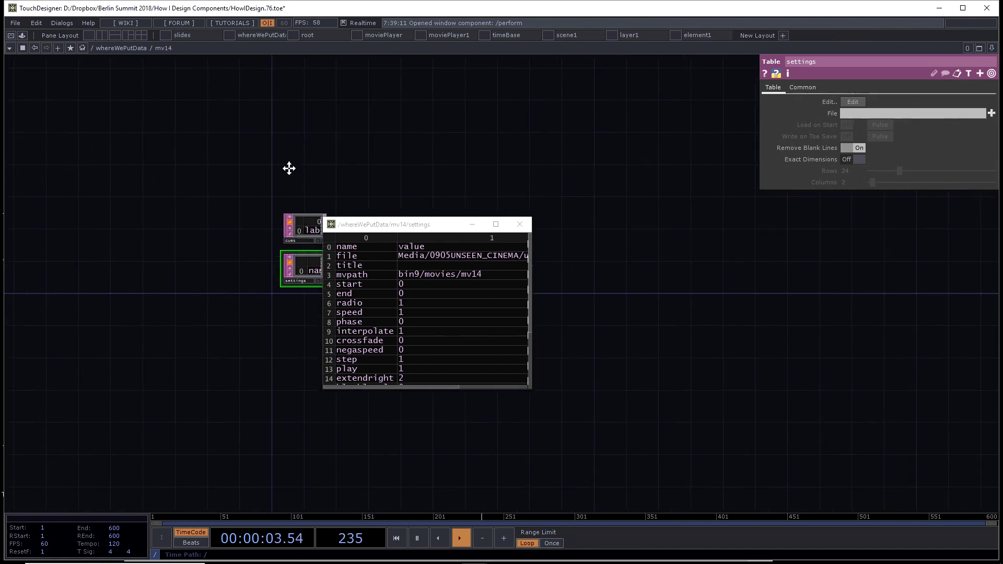
Step: Return to whereWePutData, place the settings viewer over mv14, and compare the table with mvspec4's Settings 1 parameters
key(p)
scroll(214, 336, down, 2)
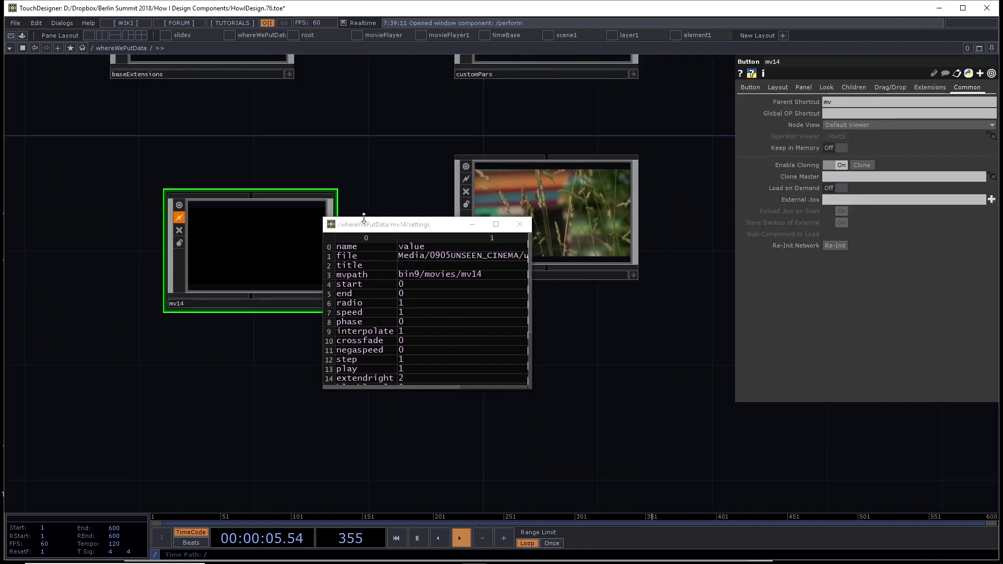
drag(380, 227, 264, 151)
click(515, 246)
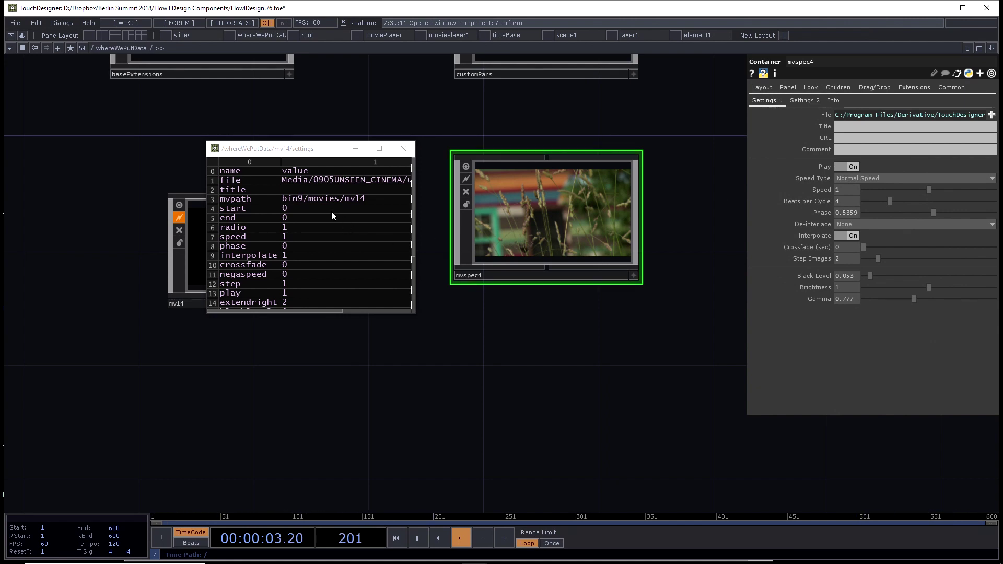
click(317, 200)
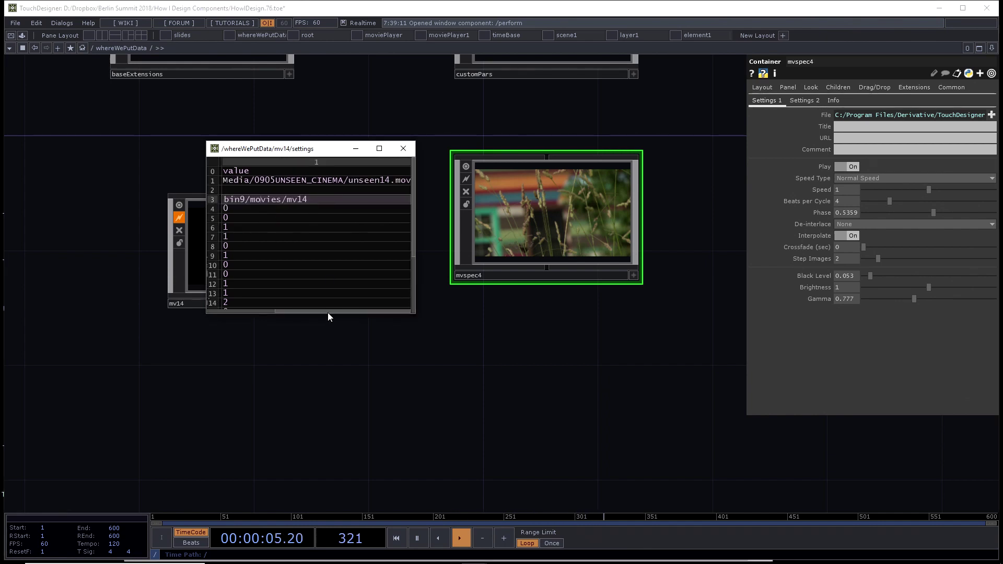
drag(328, 313, 259, 323)
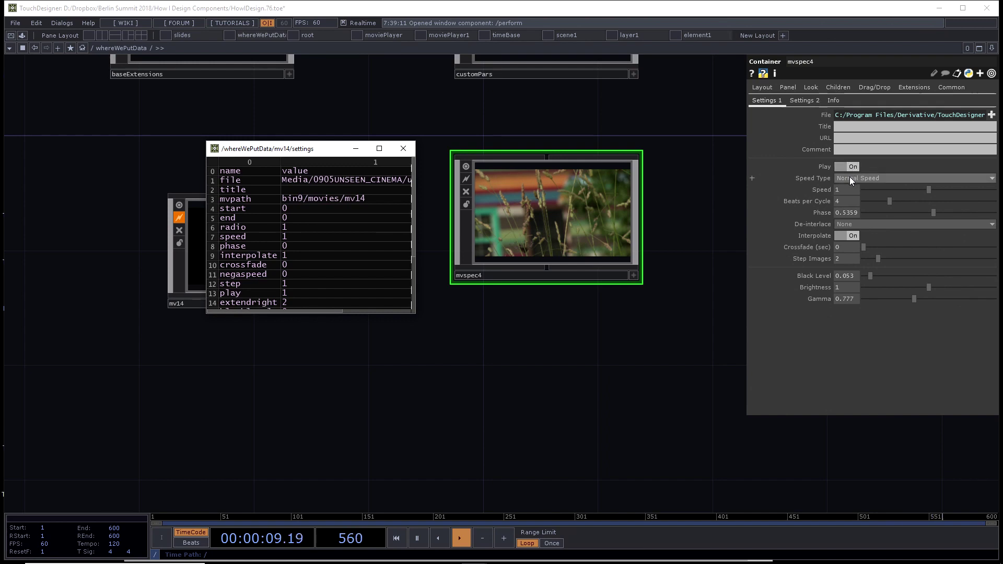
Step: Examine the Speed parameter's definition in mvspec4's Component Editor, and close both the editor and the settings viewer
right_click(526, 205)
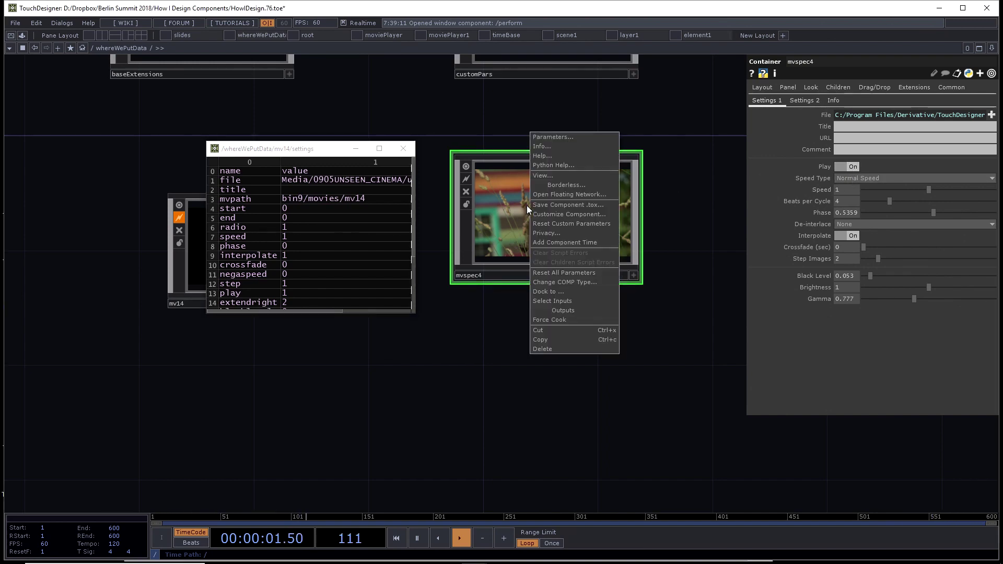
click(552, 217)
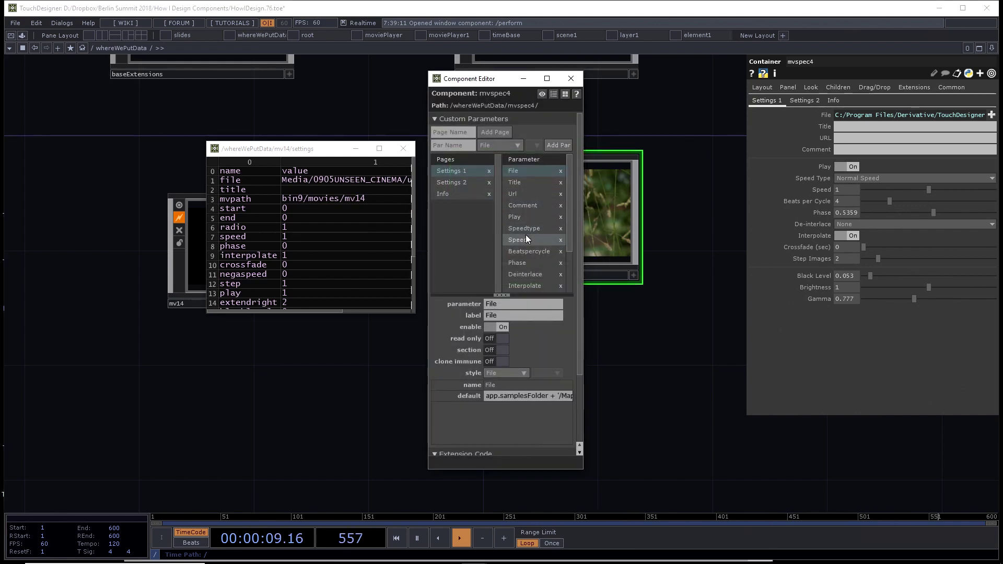
click(511, 241)
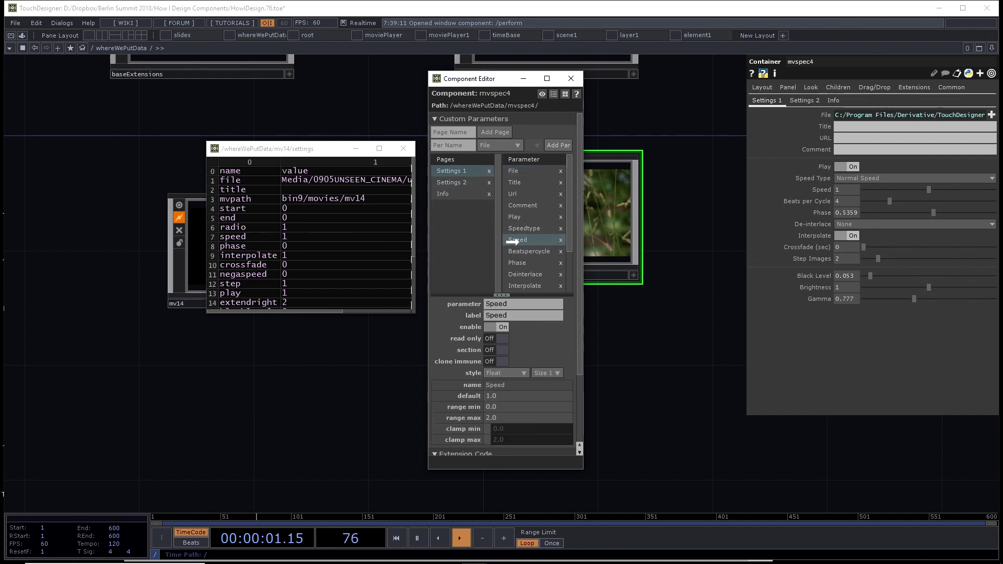
drag(589, 360, 612, 360)
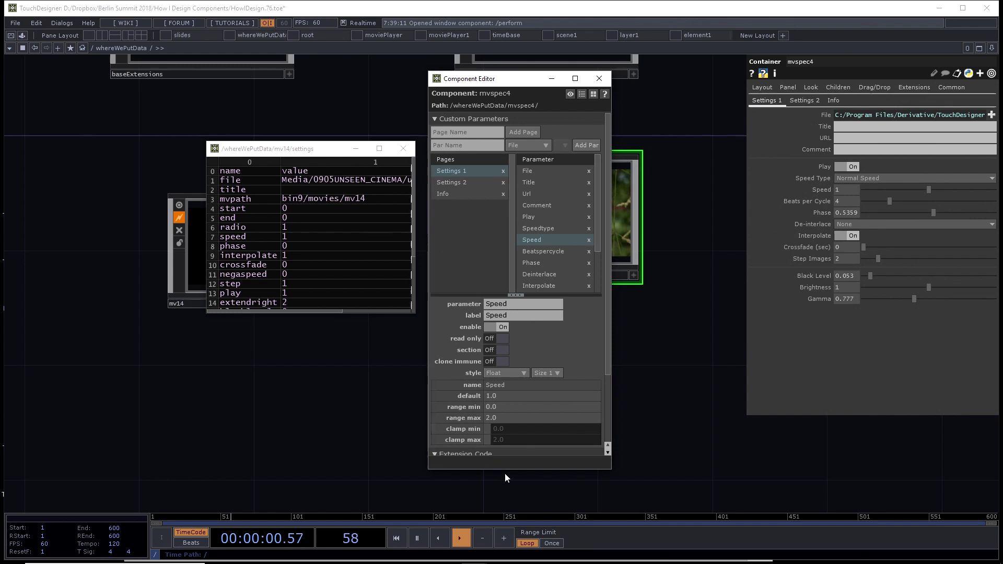
drag(507, 468, 507, 495)
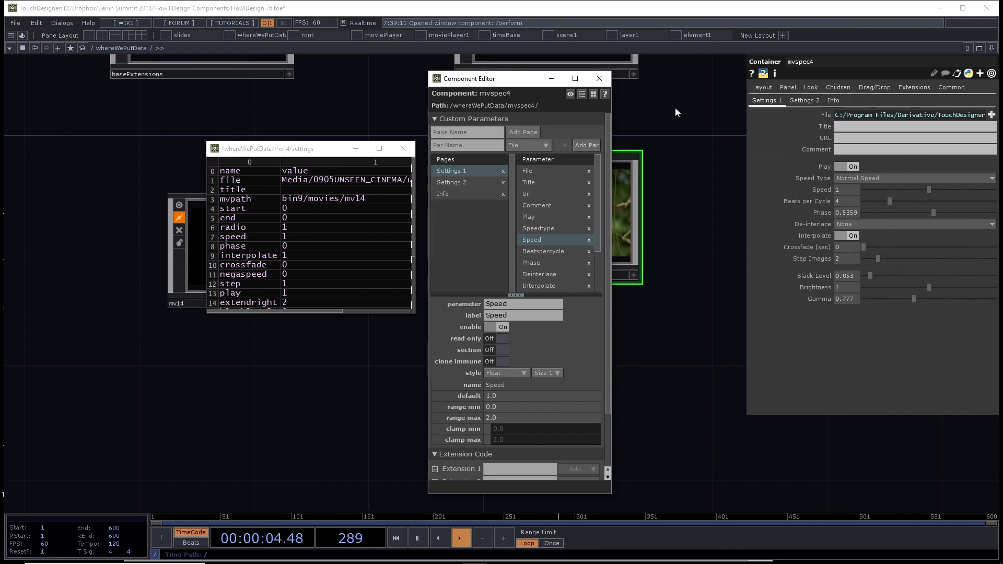
click(599, 79)
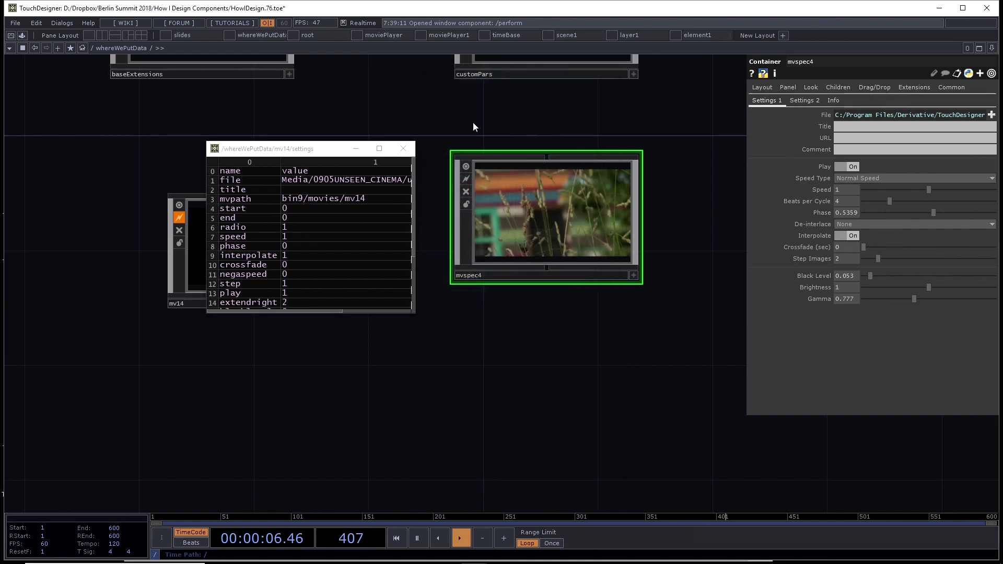
click(403, 149)
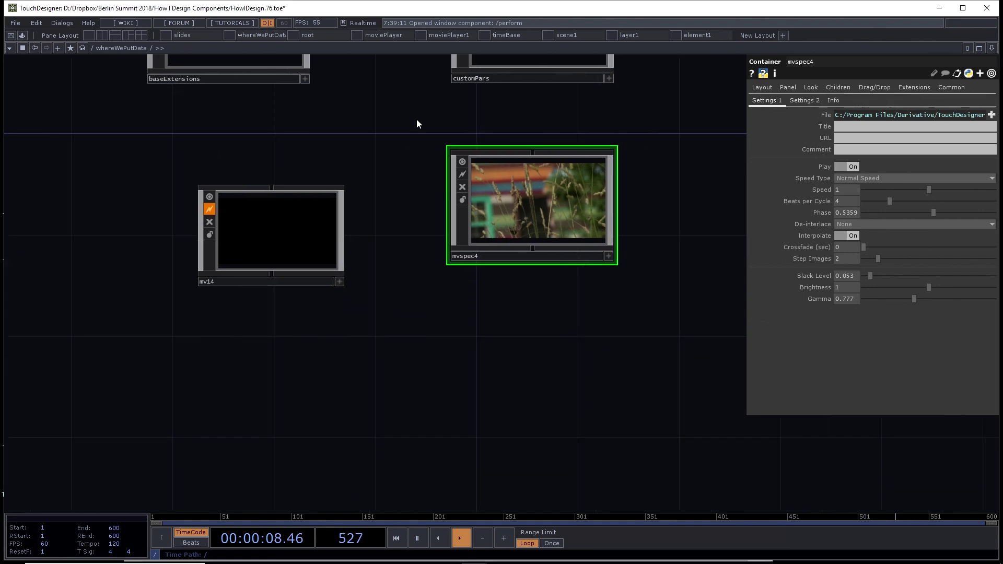
Step: Go up from the whereWePutData network to the root network
scroll(435, 114, up, 2)
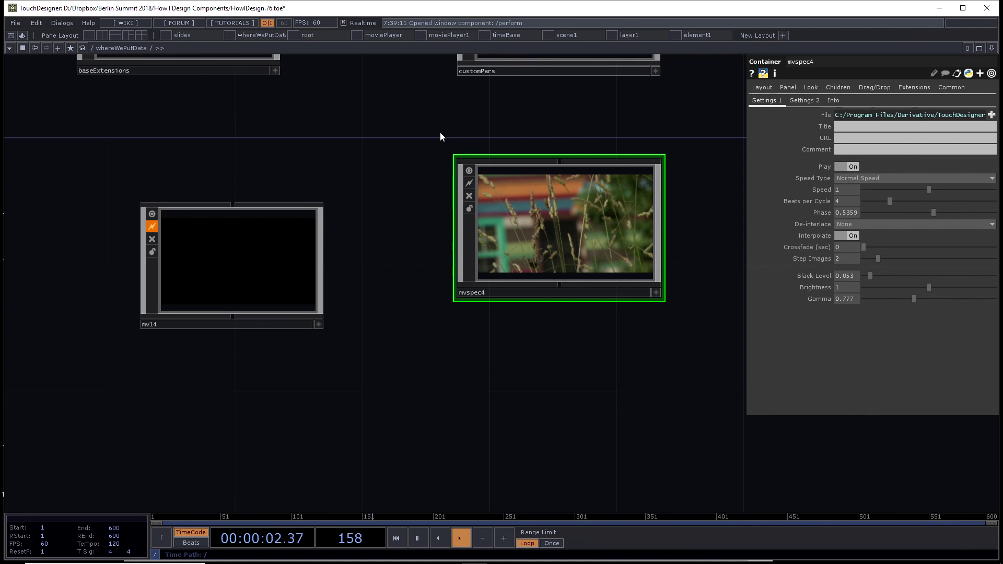
scroll(304, 135, down, 5)
scroll(304, 135, down, 2)
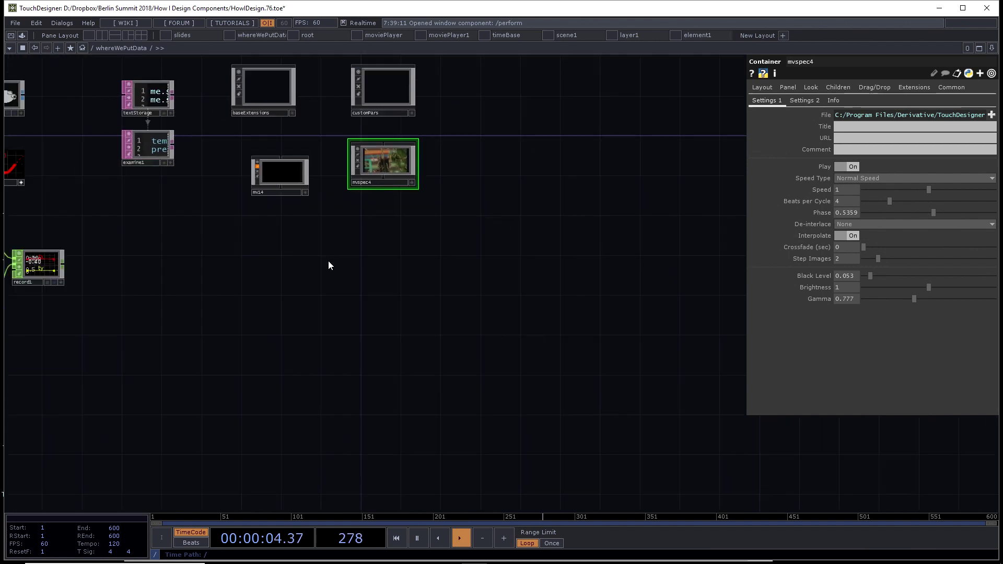
drag(329, 263, 556, 348)
key(u)
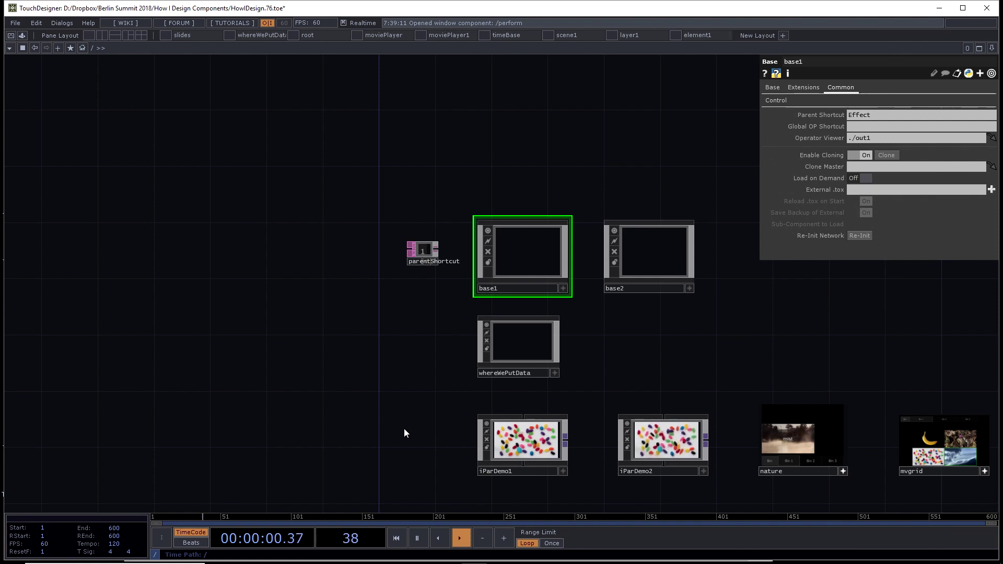
Step: View iParDemo1's Common parameters and the Speed parameter on base1's Control page in the root network
drag(405, 429, 271, 384)
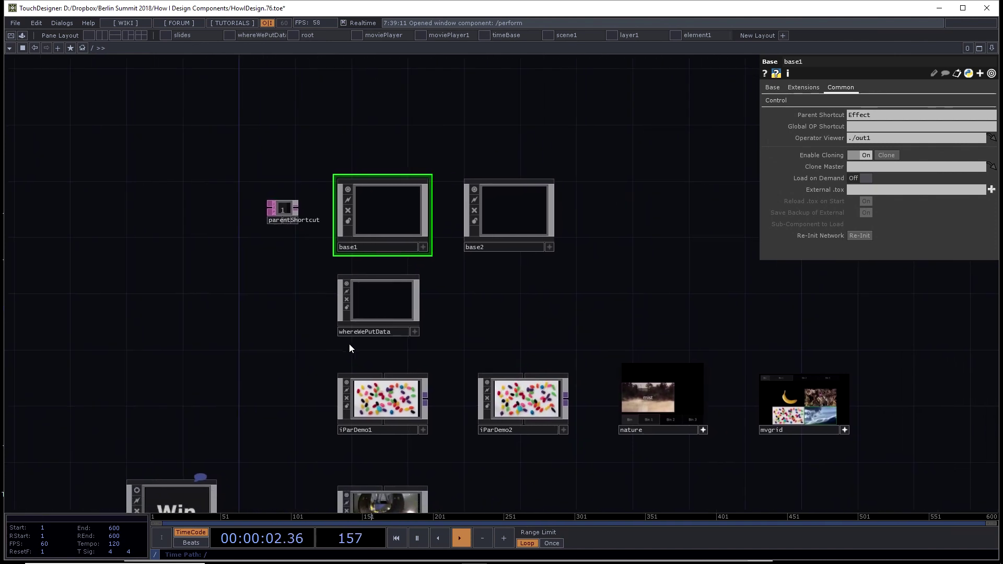
scroll(360, 352, up, 4)
drag(425, 338, 470, 279)
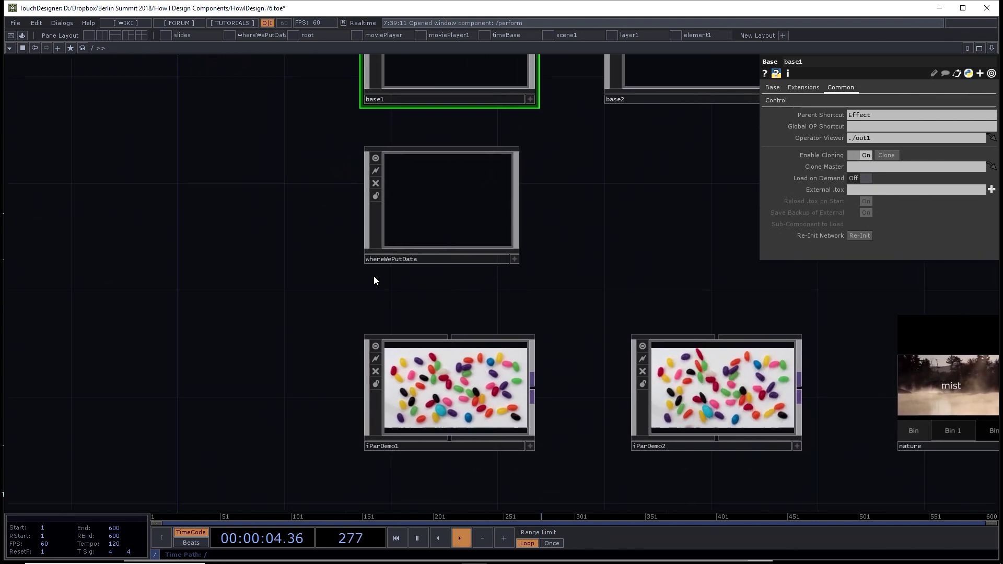
right_drag(308, 329, 434, 406)
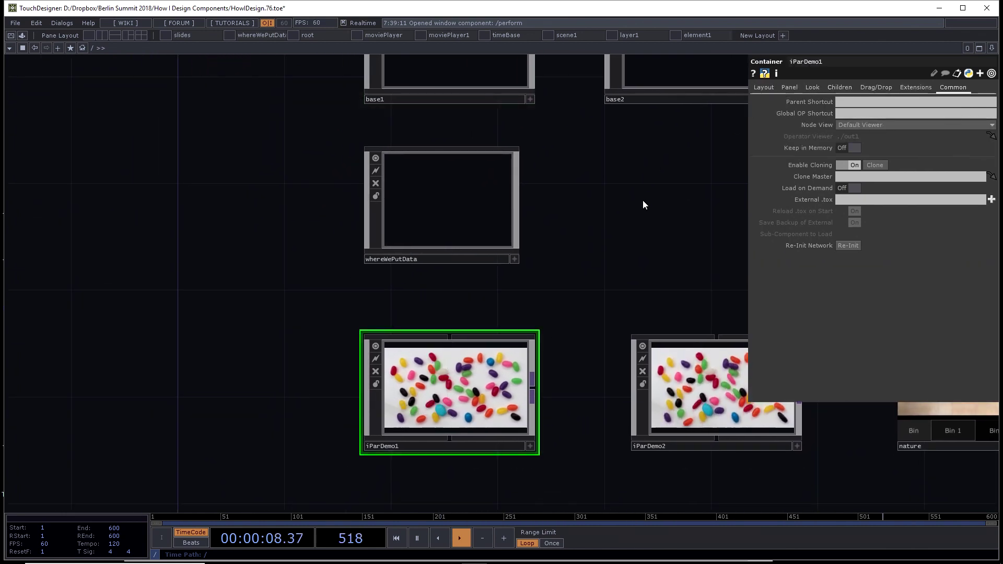
scroll(629, 212, down, 3)
click(422, 187)
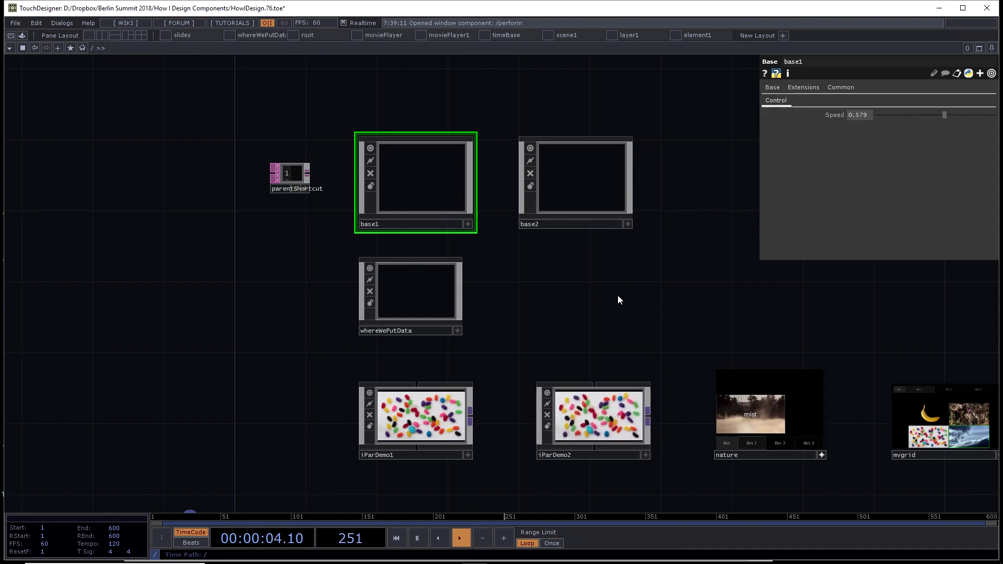
scroll(618, 296, down, 3)
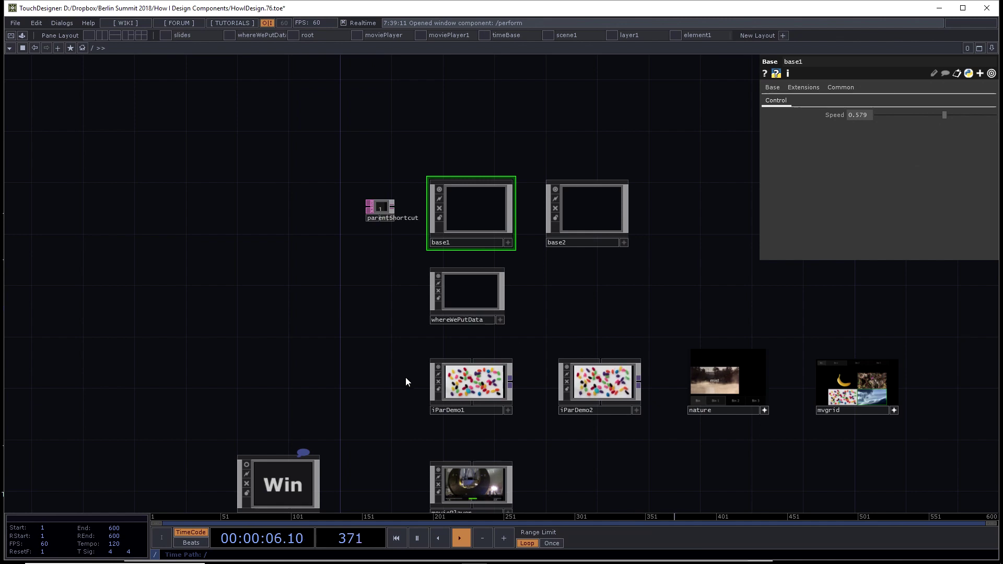
Step: Compare the parameters of the iParDemo1 and iParDemo2 containers, viewing iParDemo2's Extension Object and Extension Name settings
scroll(421, 359, up, 4)
right_drag(429, 348, 538, 368)
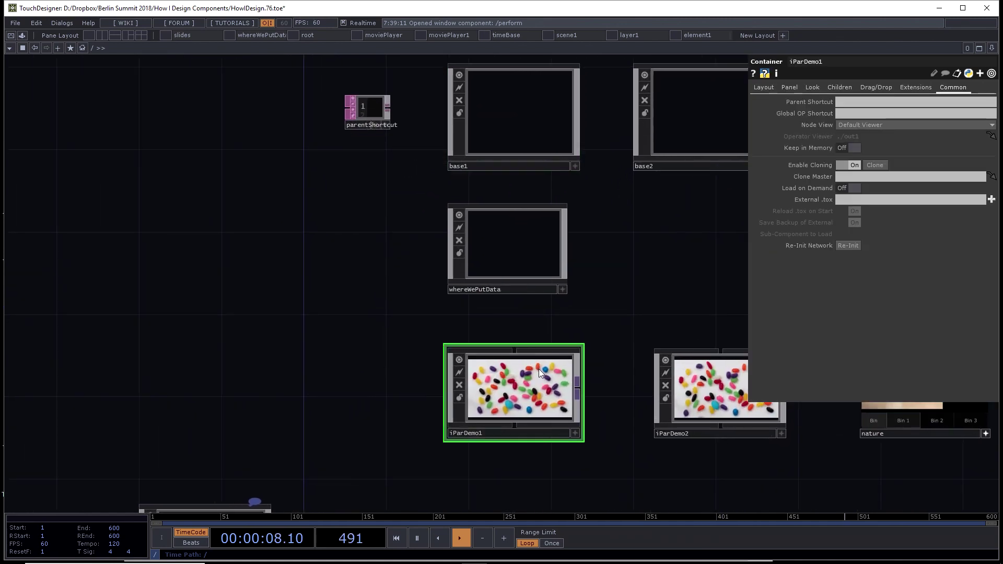
drag(422, 311, 404, 298)
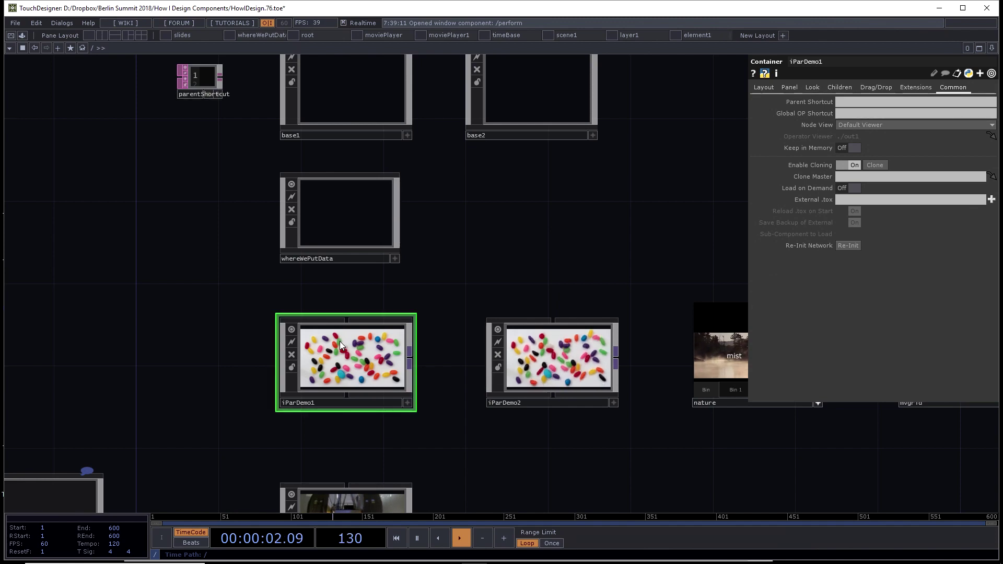
click(566, 356)
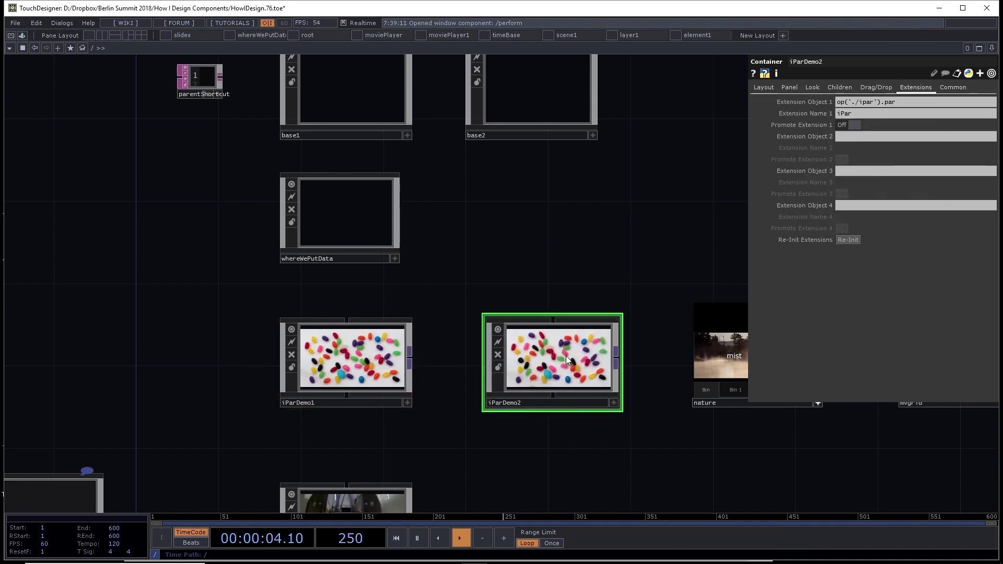
scroll(558, 356, up, 4)
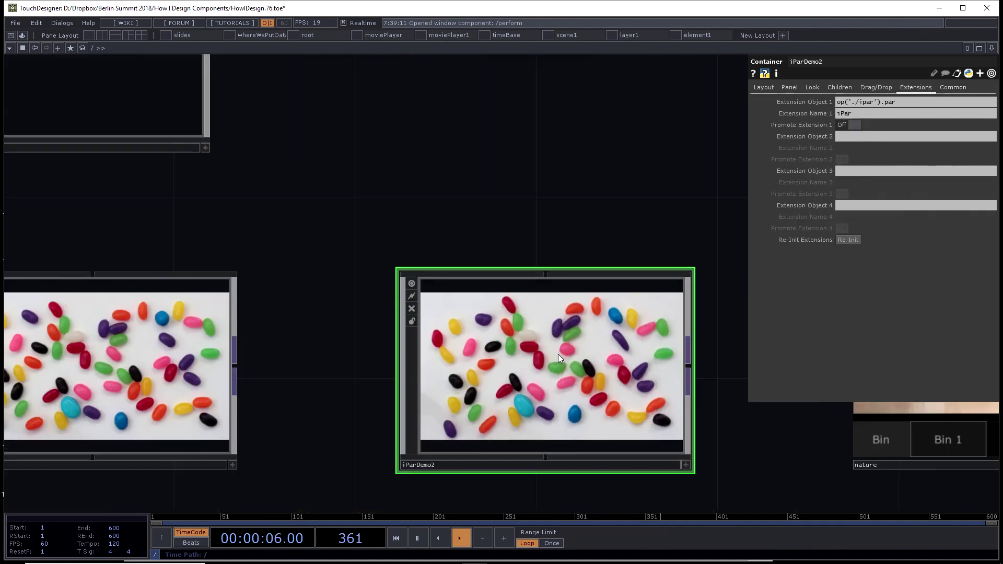
Step: Enter the iParDemo1 container to view its internal network
drag(505, 216, 462, 309)
drag(132, 338, 305, 322)
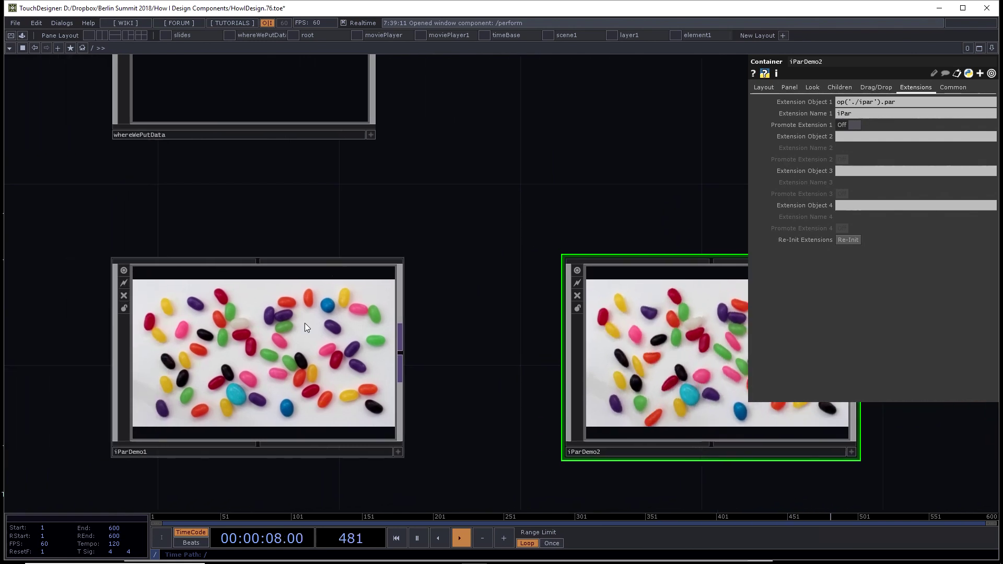
click(250, 328)
key(i)
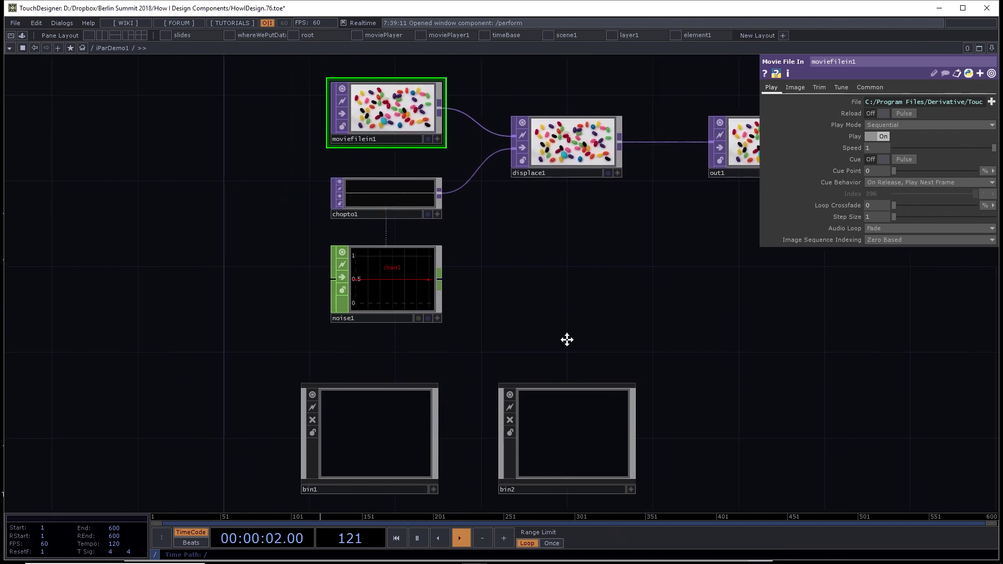
Step: Select the noise1 CHOP and try out its Amplitude parameter, leaving it at 0
drag(518, 307, 532, 306)
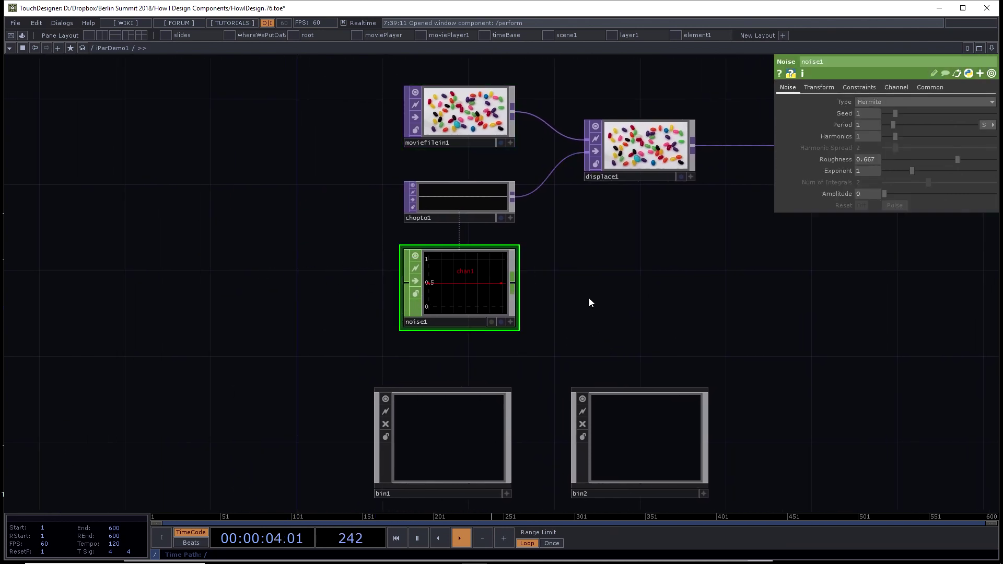
drag(888, 192, 735, 238)
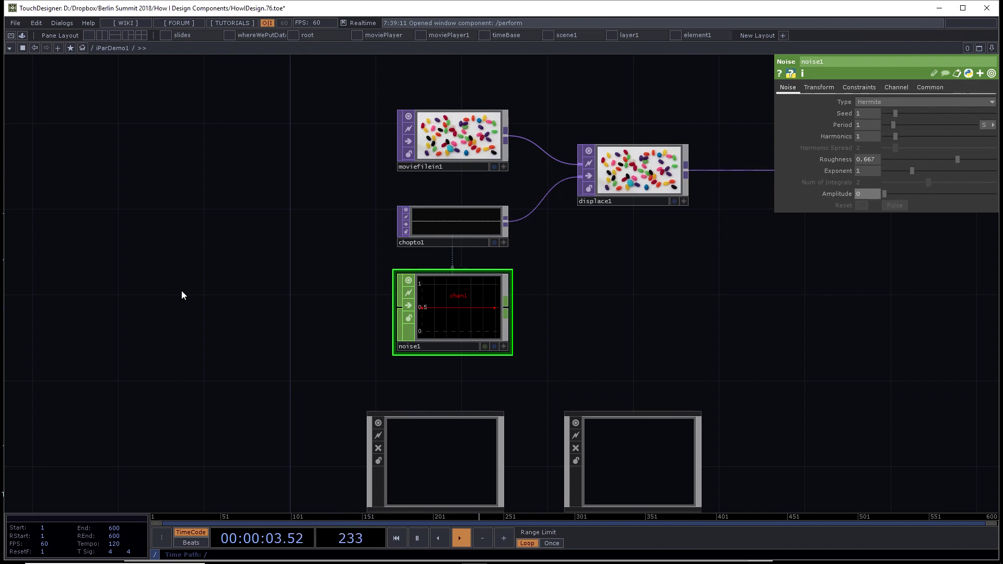
Step: Create a Base COMP in the empty area beside the noise1 chain and rename it ipar
drag(182, 294, 248, 275)
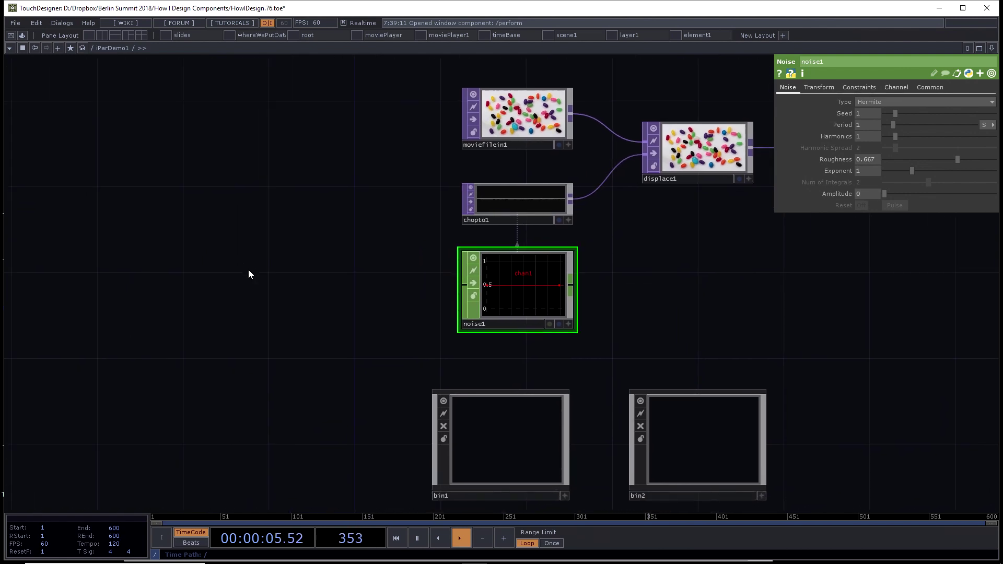
key(Tab)
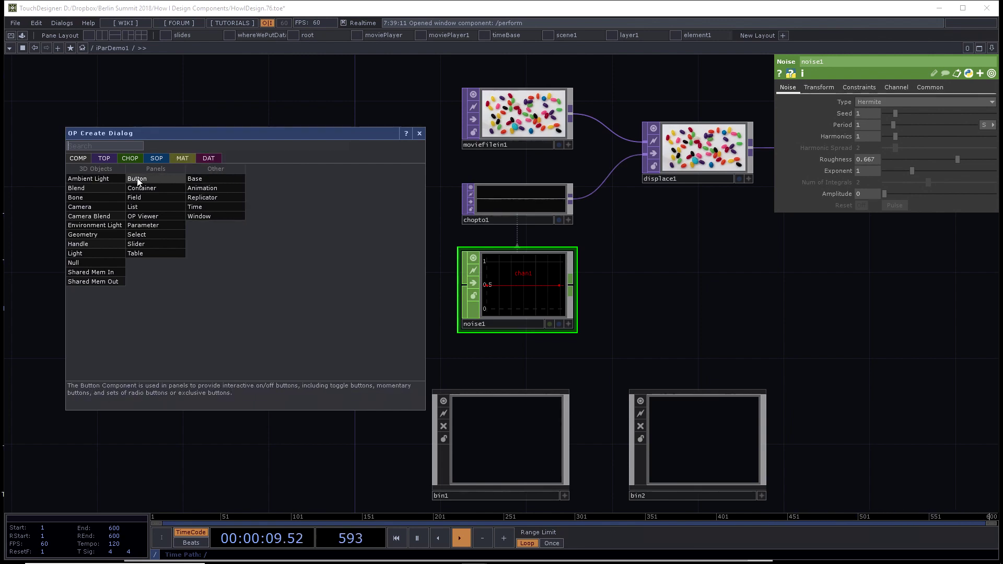
click(201, 179)
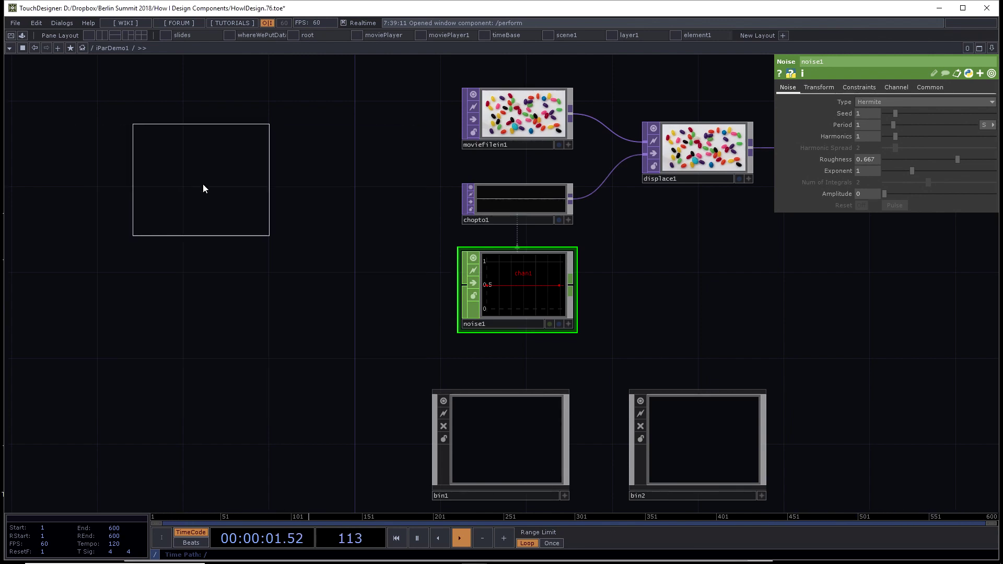
click(230, 280)
click(170, 337)
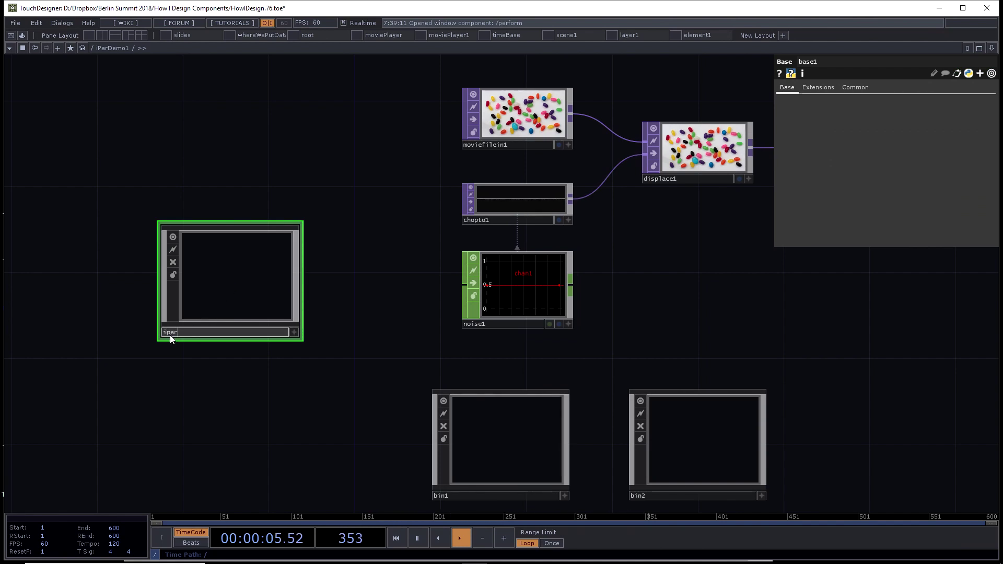
key(Return)
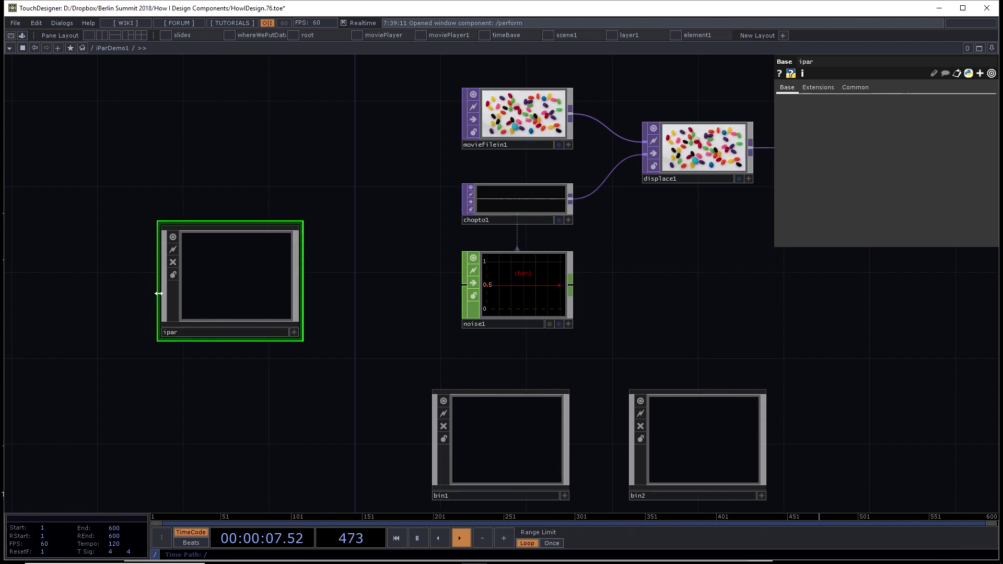
Step: Customize the ipar component by adding a custom parameter page named Control
right_click(206, 281)
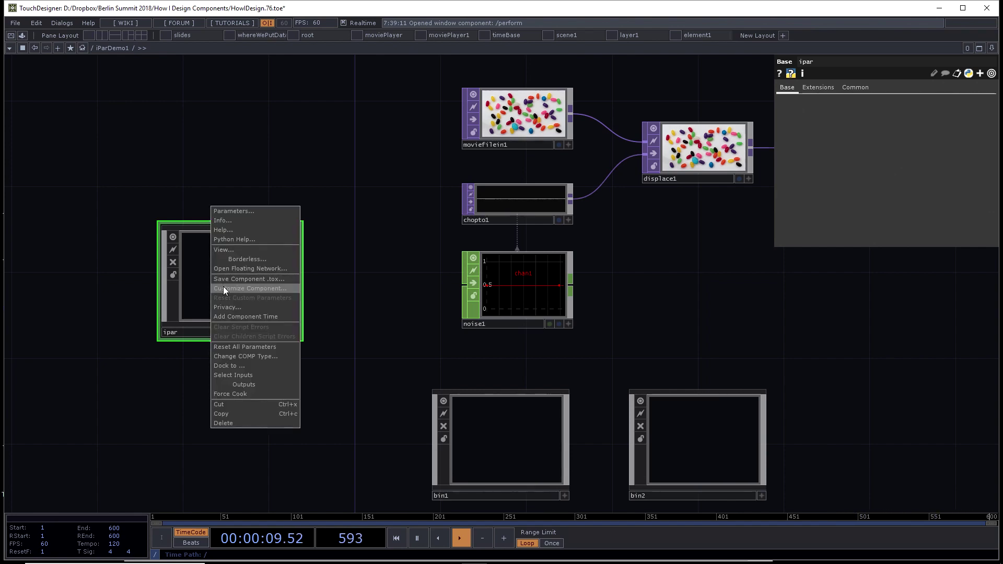
click(223, 288)
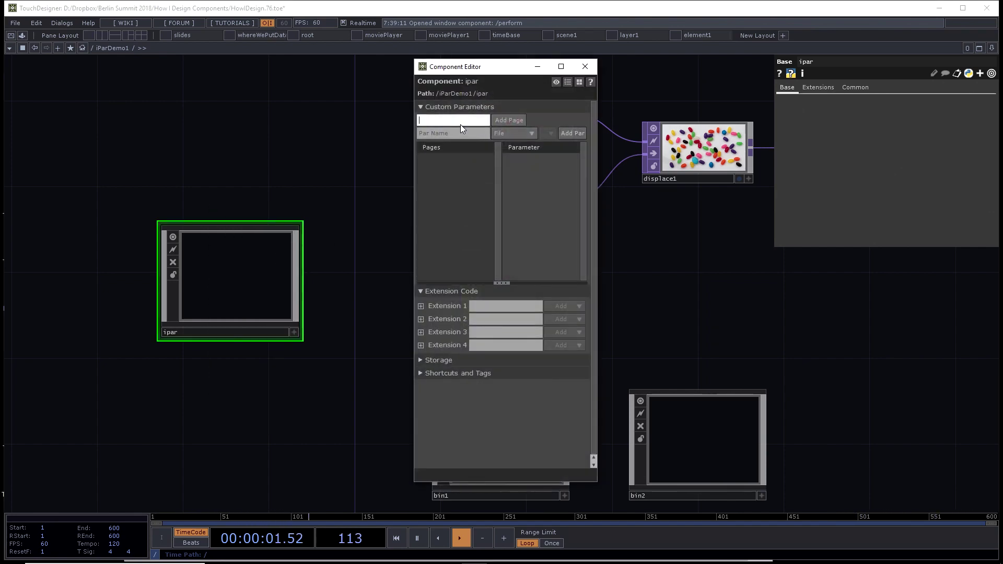
text(Control)
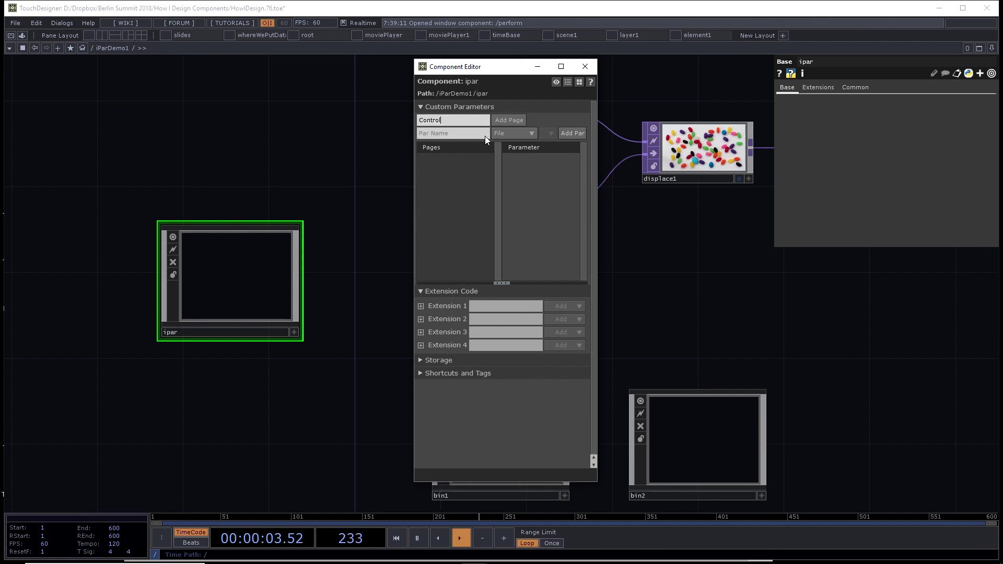
click(522, 119)
Step: Add a Float parameter named Amp to ipar's Control page and view it among the component's parameters
click(426, 134)
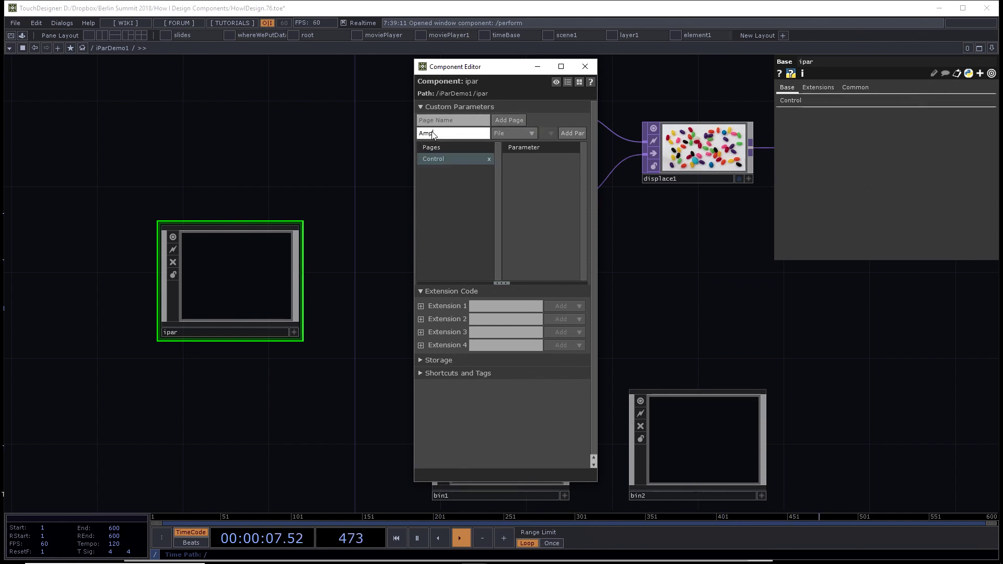
click(519, 133)
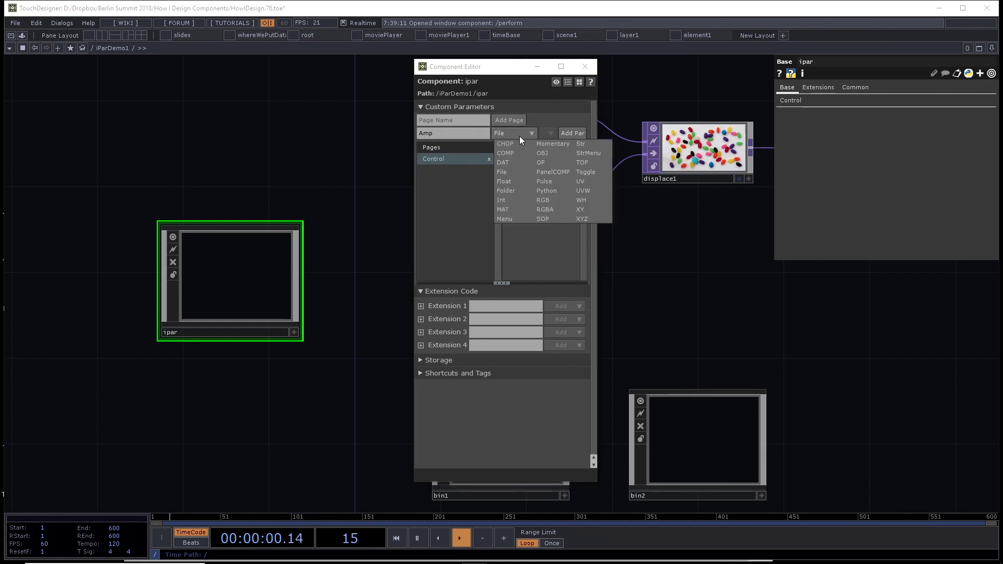
click(519, 182)
click(573, 133)
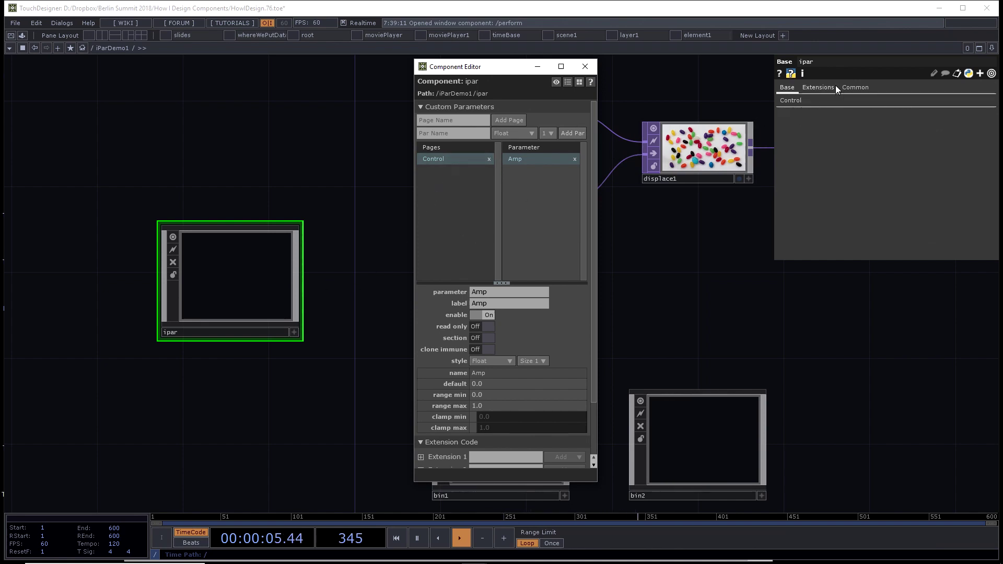
click(791, 102)
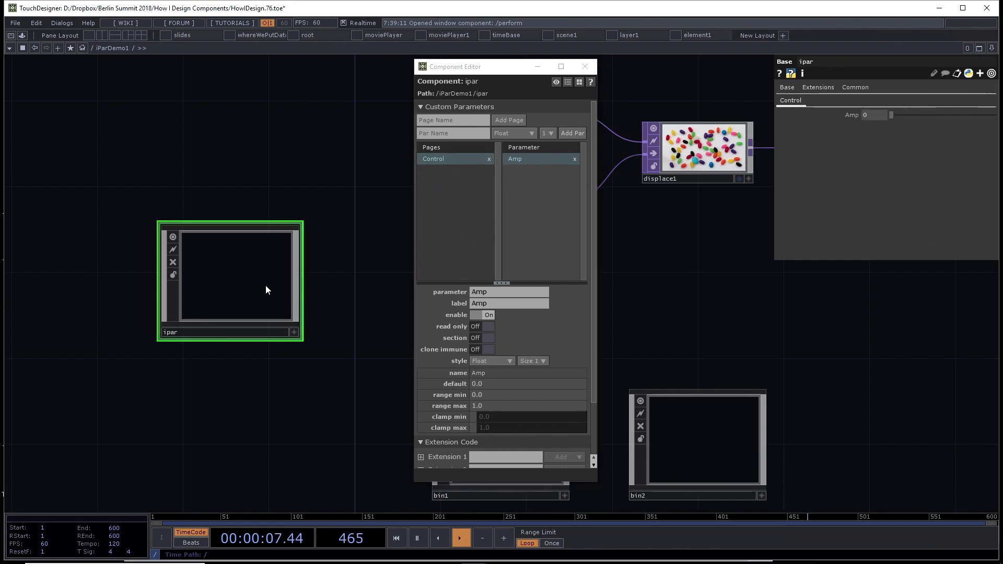
Step: Place an Evaluate DAT below the ipar component, with the Component Editor moved out of the way
drag(453, 71, 582, 95)
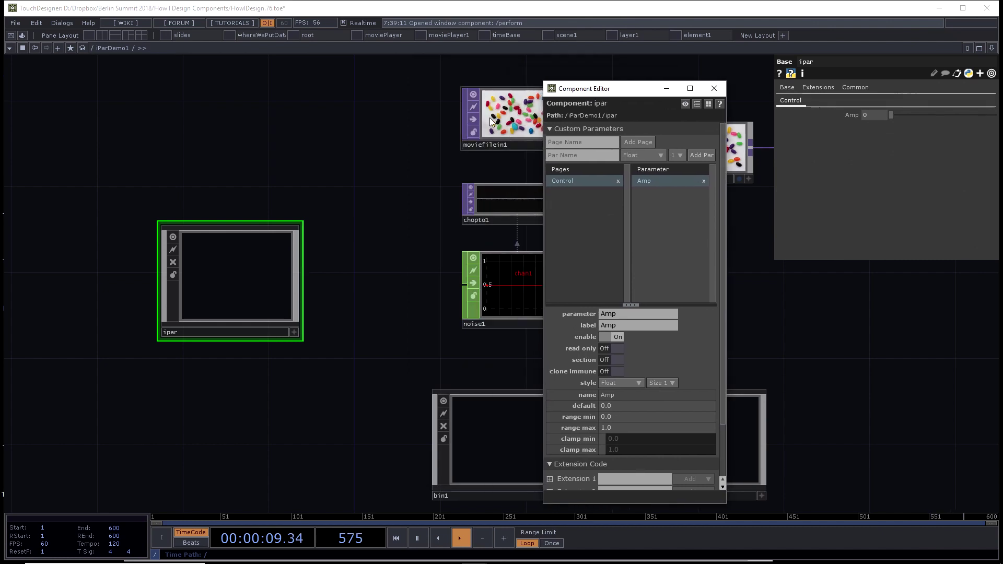
scroll(389, 139, down, 3)
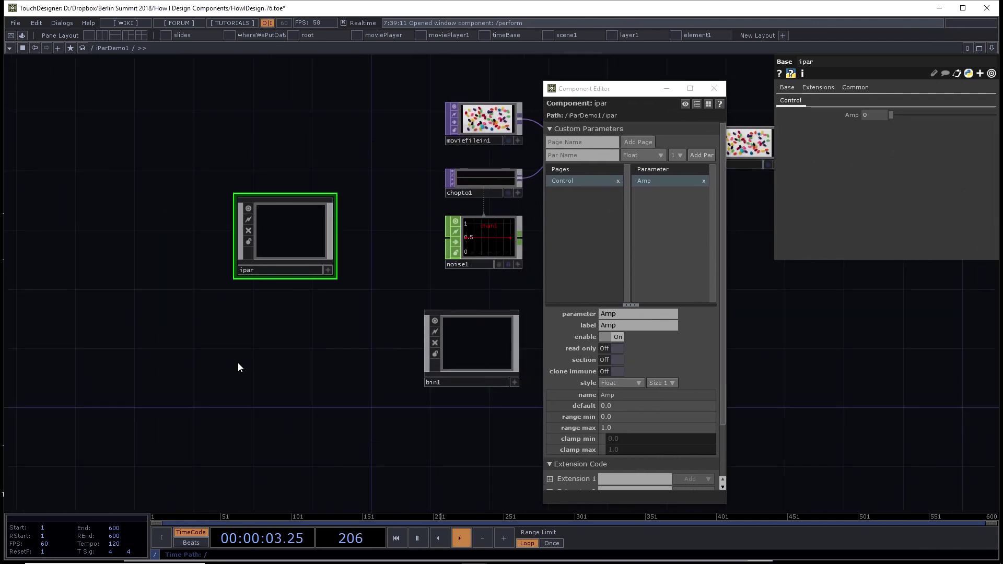
key(Tab)
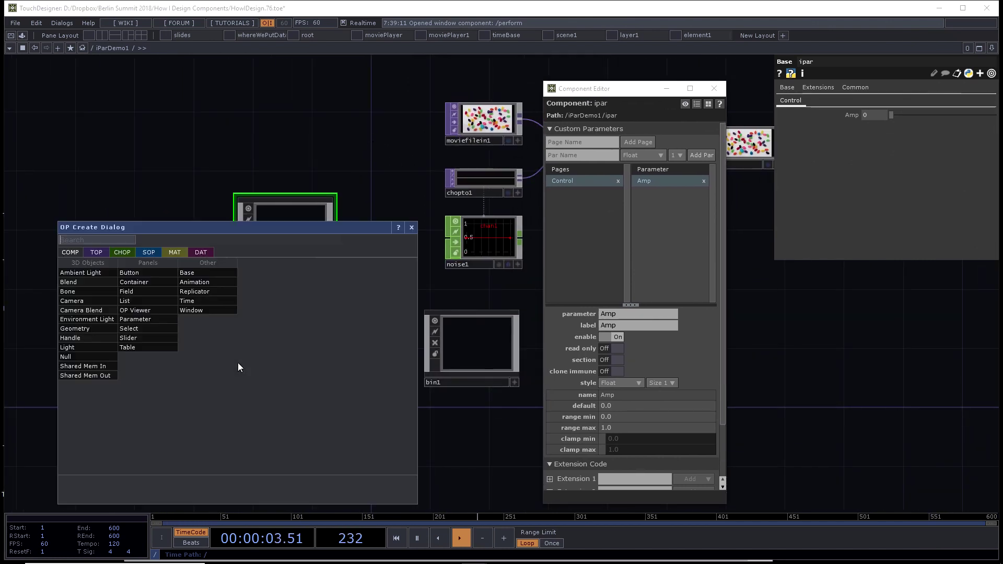
click(207, 253)
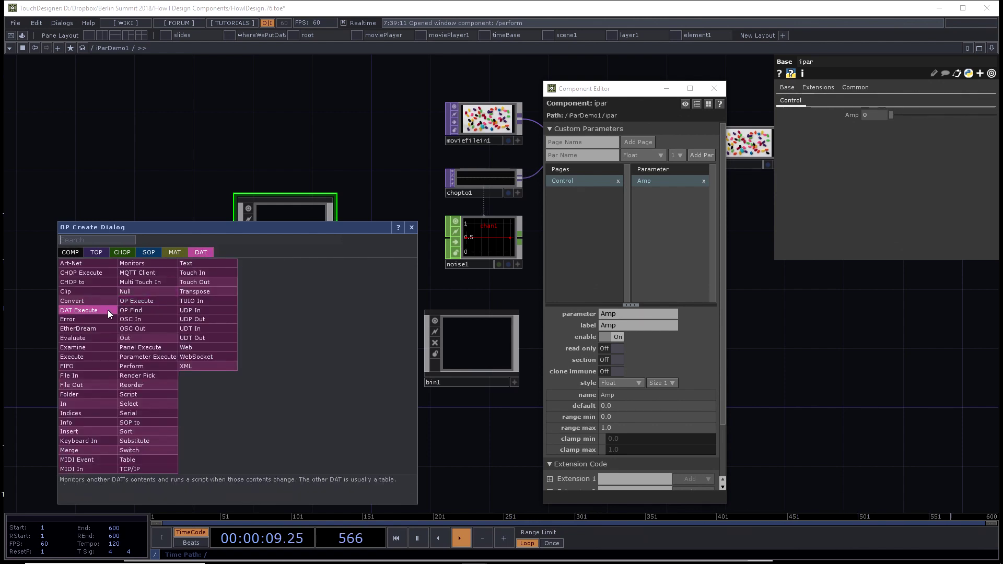
click(88, 350)
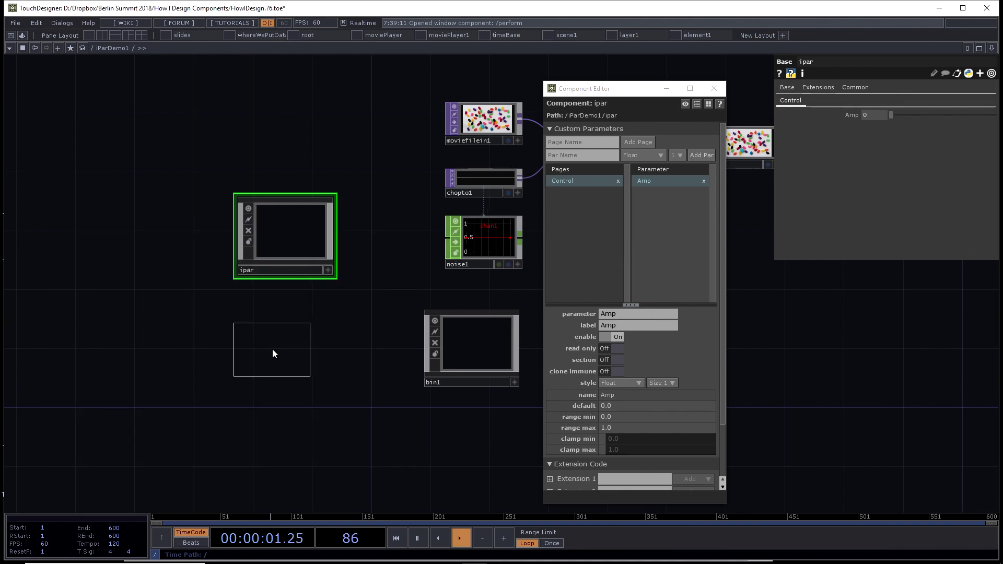
click(271, 349)
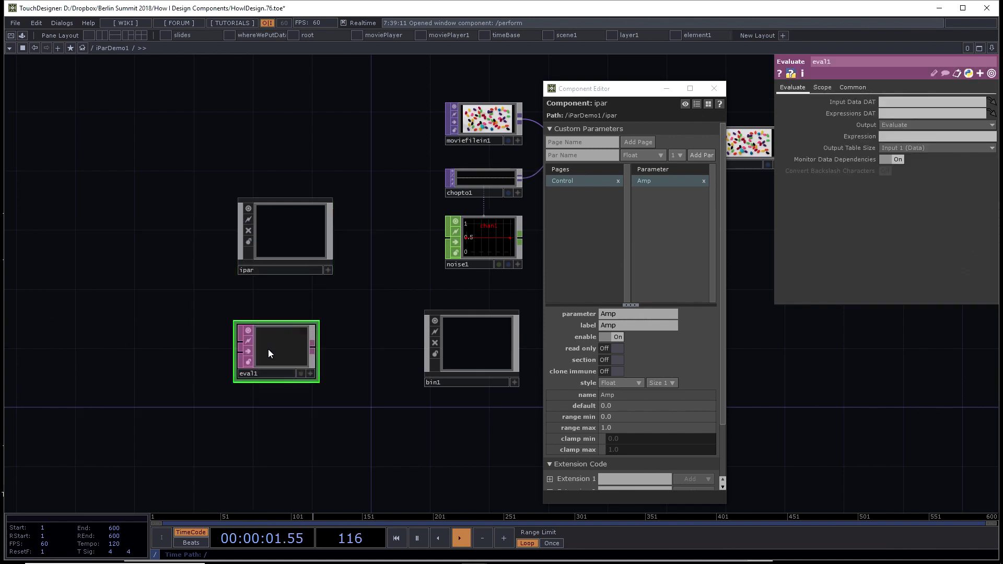
Step: Set the Evaluate DAT's Expression to op('ipar').par.Amp
click(888, 136)
text(op('ipar').par.)
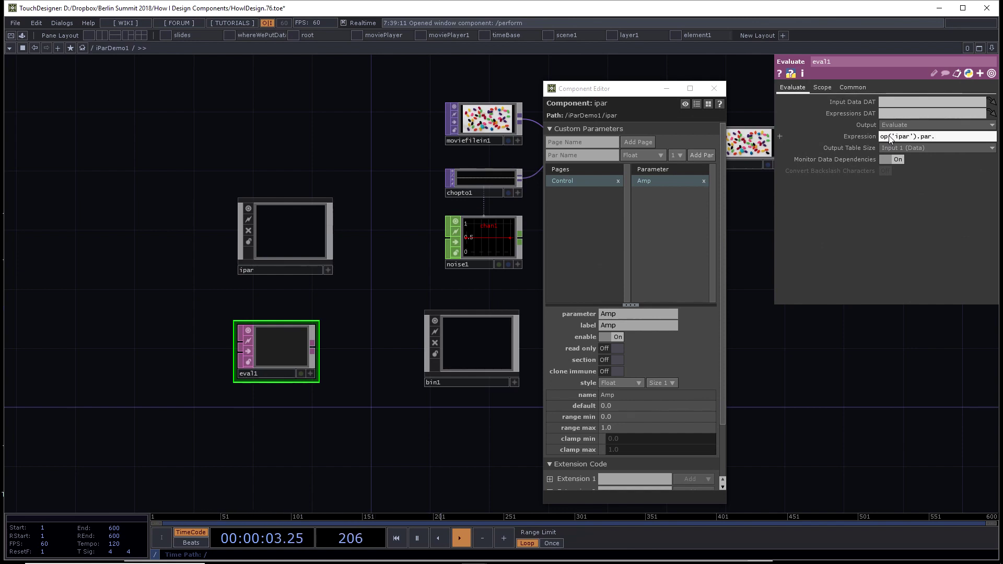
text(p)
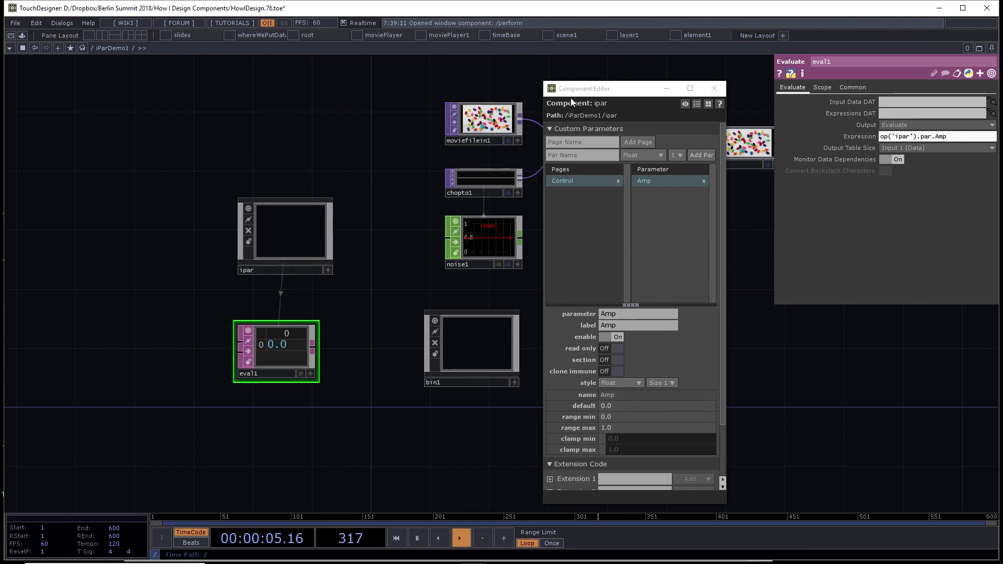
Step: Go up to the root network and display iParDemo1's Extensions parameters, keeping the Component Editor clear of them
drag(582, 92, 753, 178)
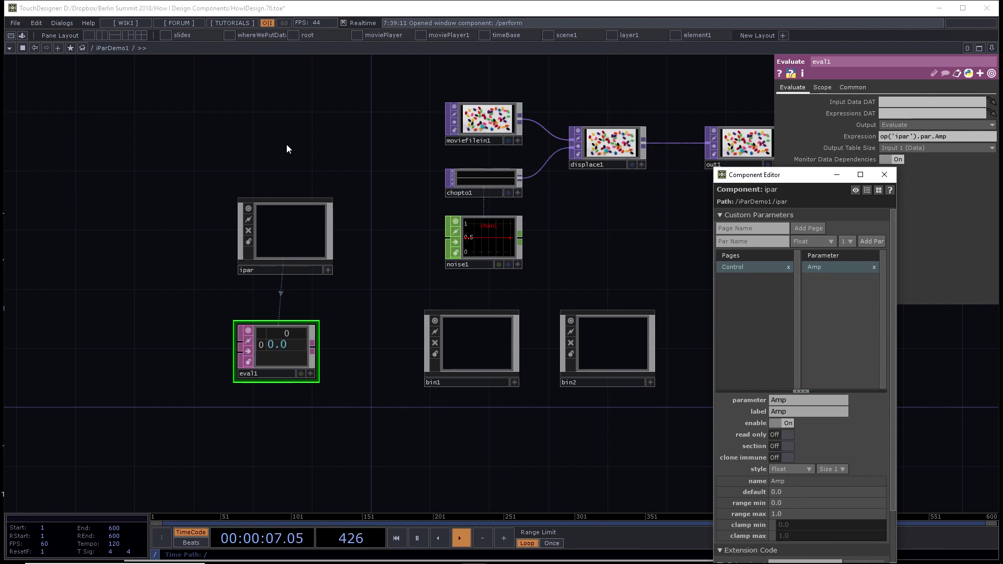
scroll(288, 144, down, 5)
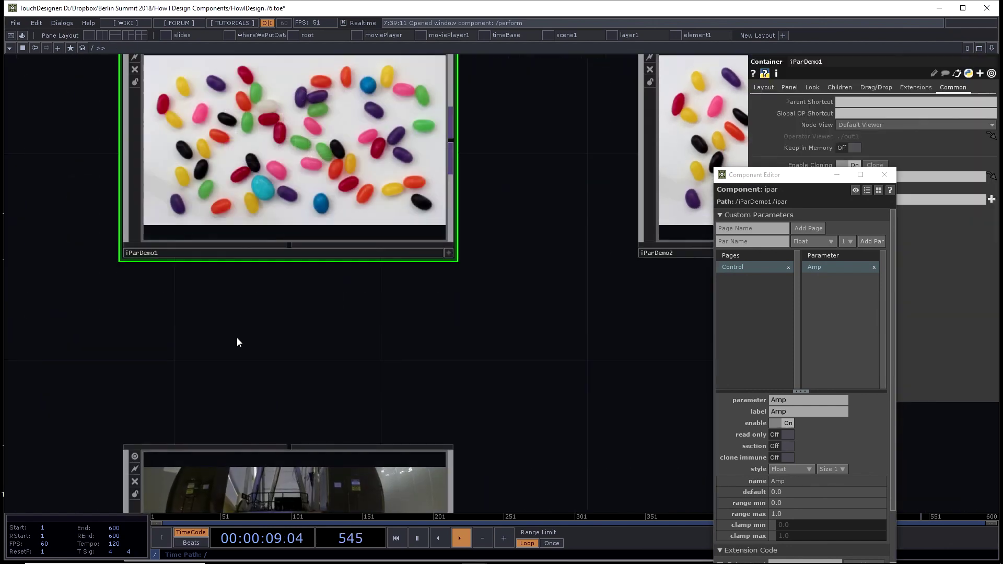
drag(248, 334, 220, 417)
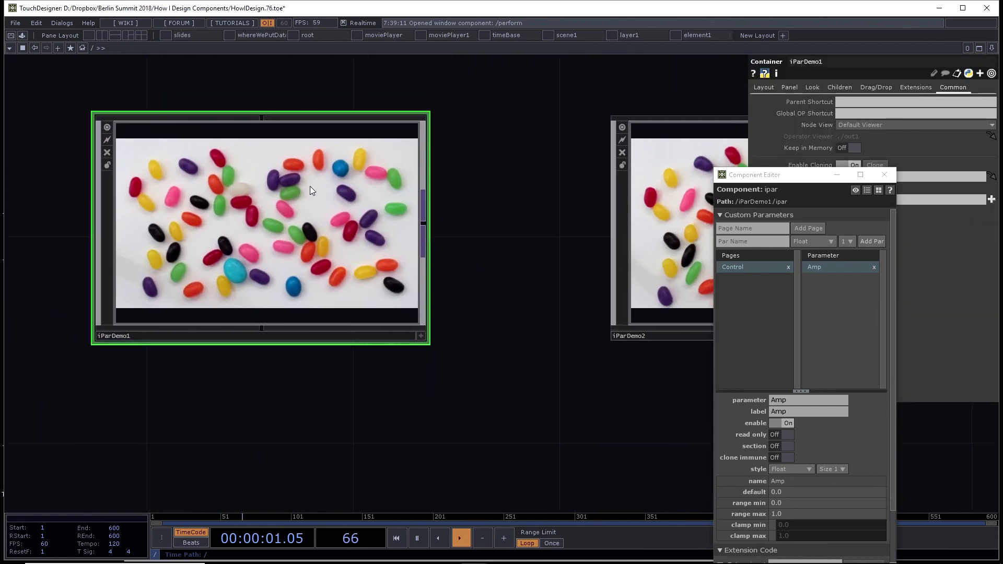
drag(726, 175, 728, 344)
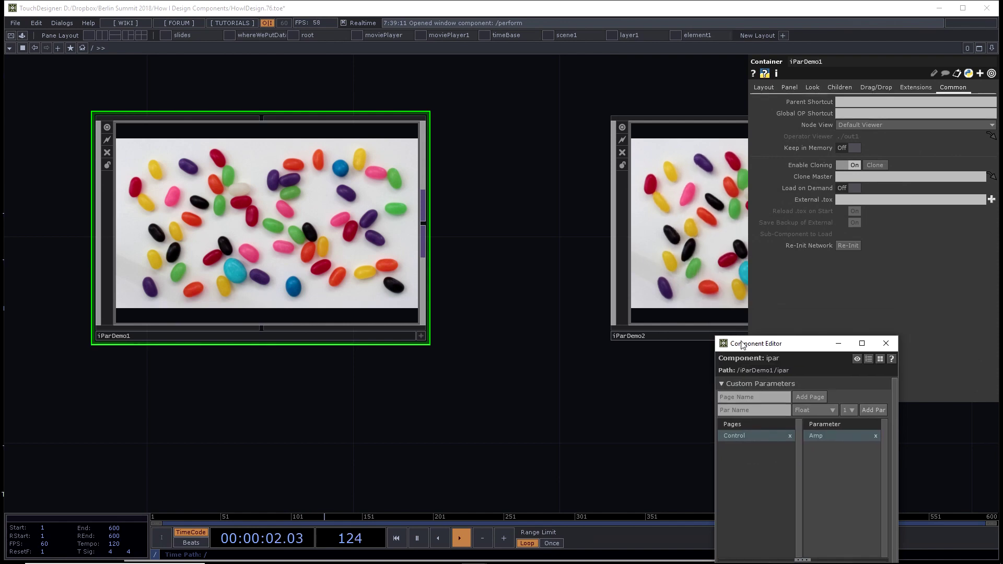
click(919, 85)
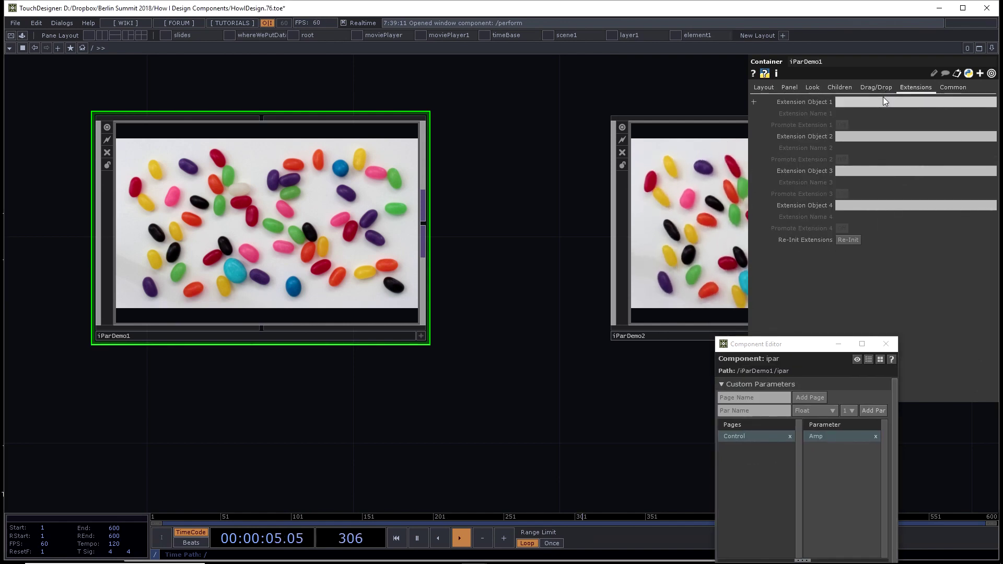
Step: Set iParDemo1's Extension Object 1 to op('./ipar').par
click(866, 103)
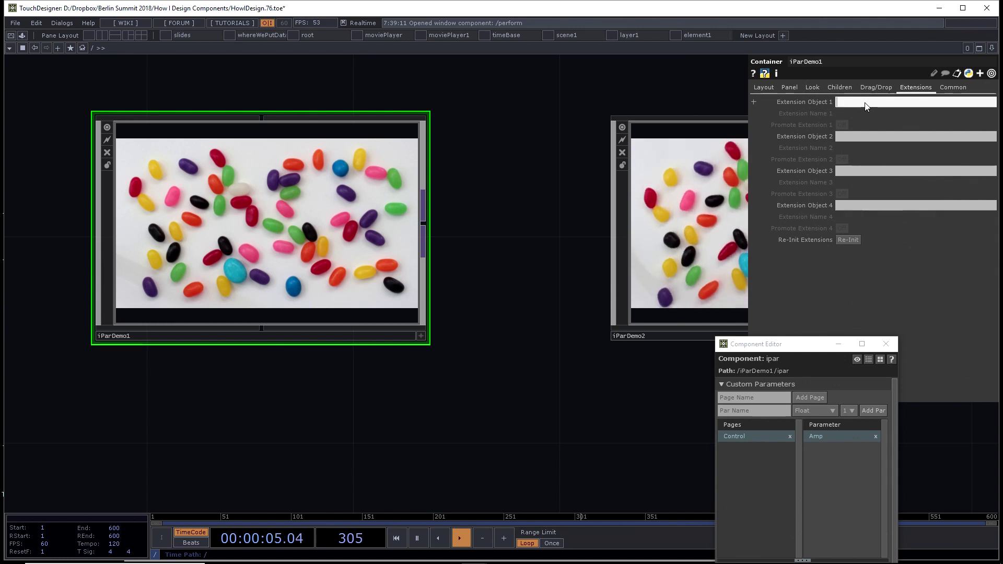
click(865, 106)
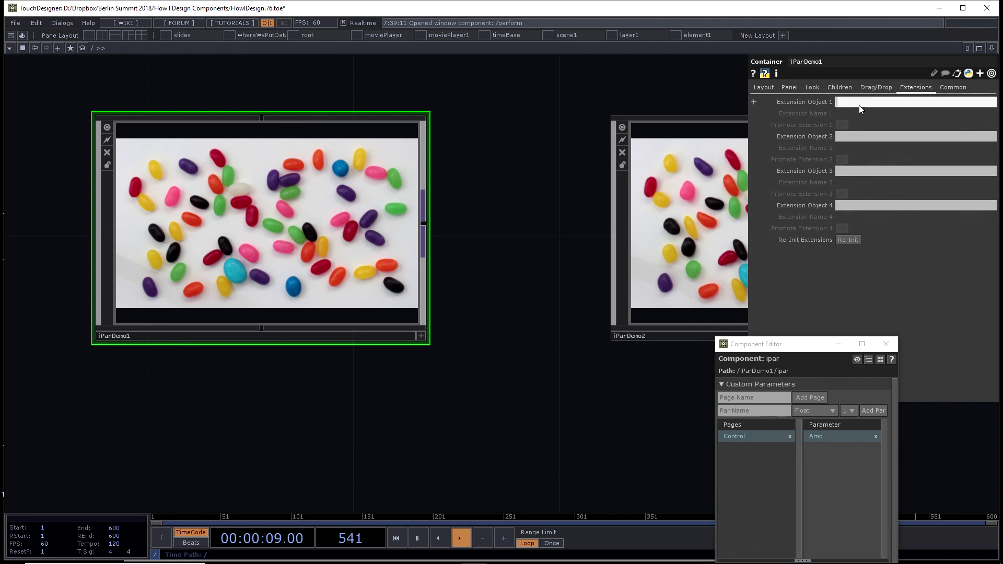
text(op()
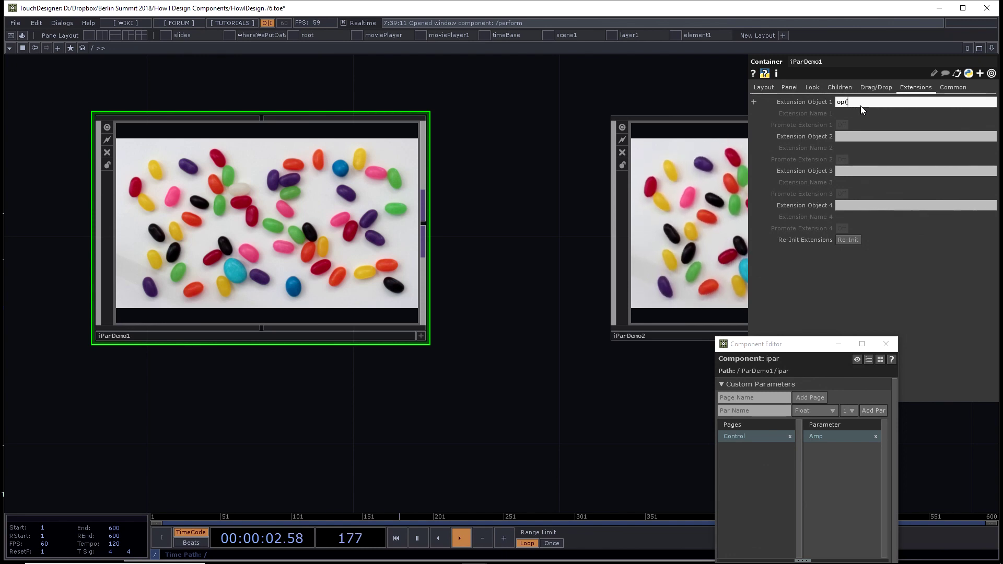
text(./)
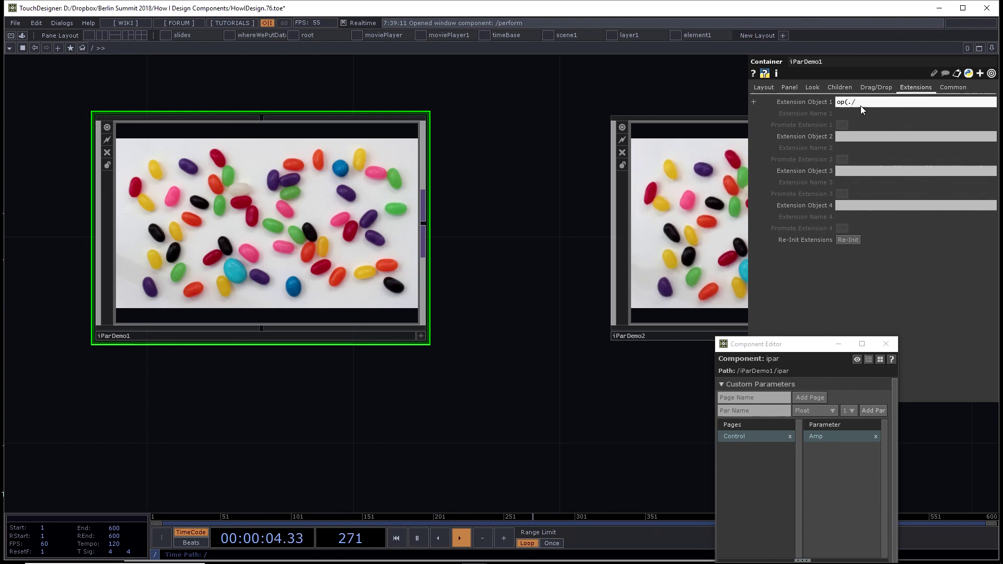
text(ipar)
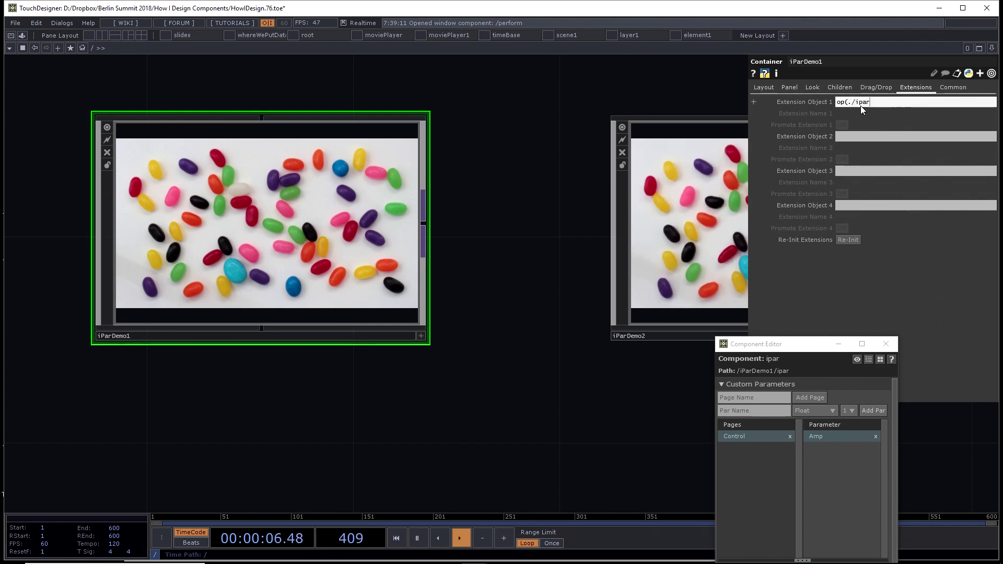
text(')
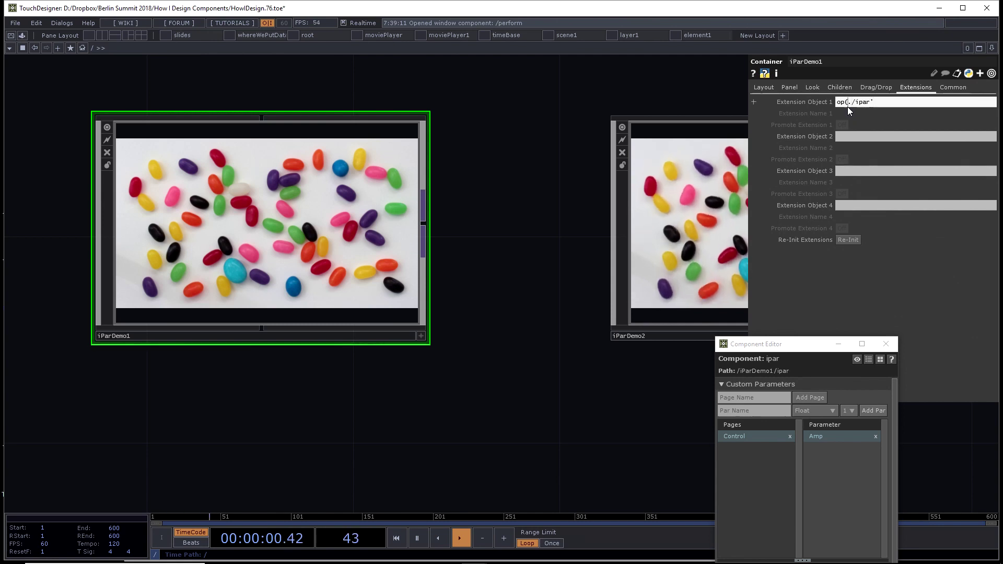
click(846, 104)
text(')
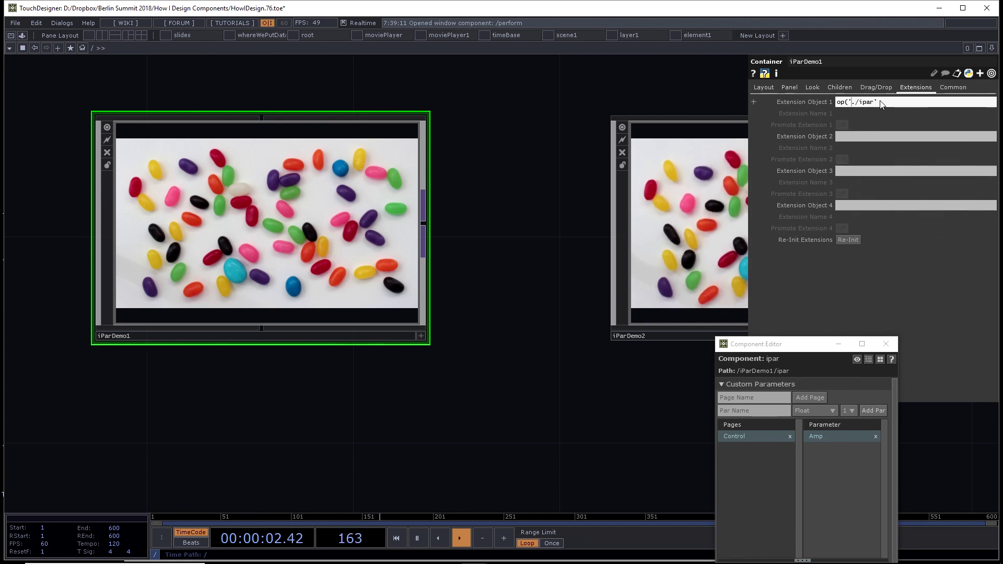
click(881, 102)
text())
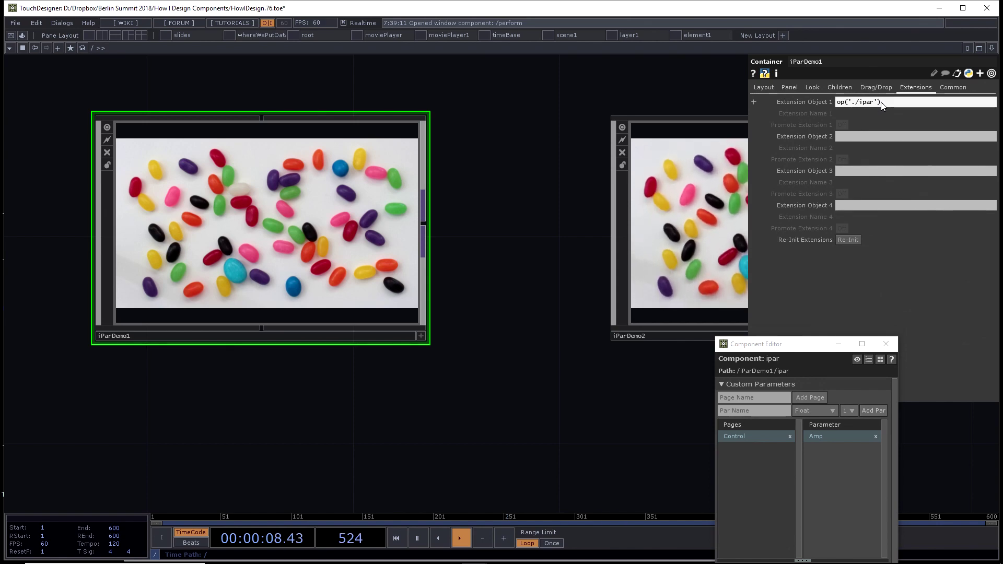
text(.)
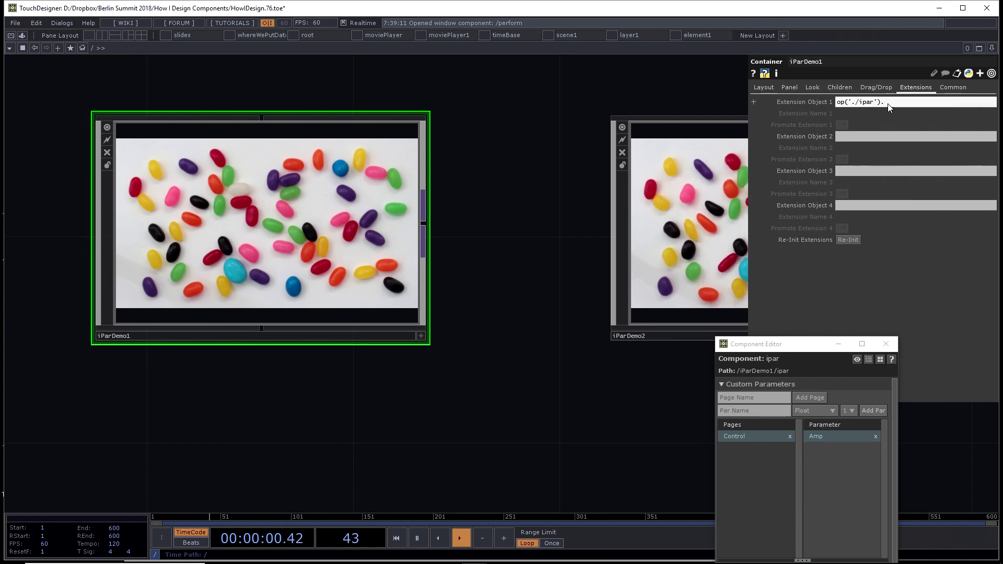
text(par)
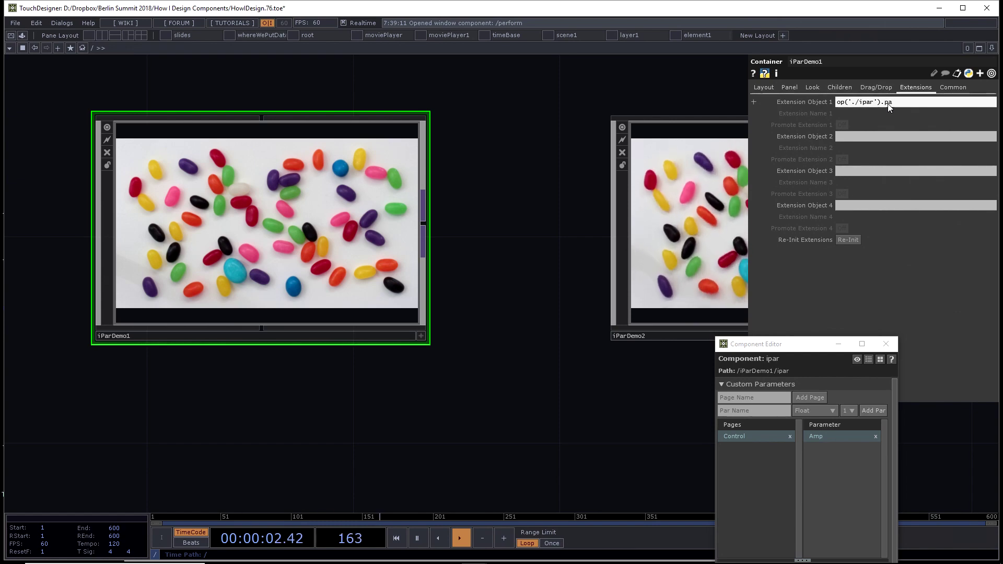
key(Return)
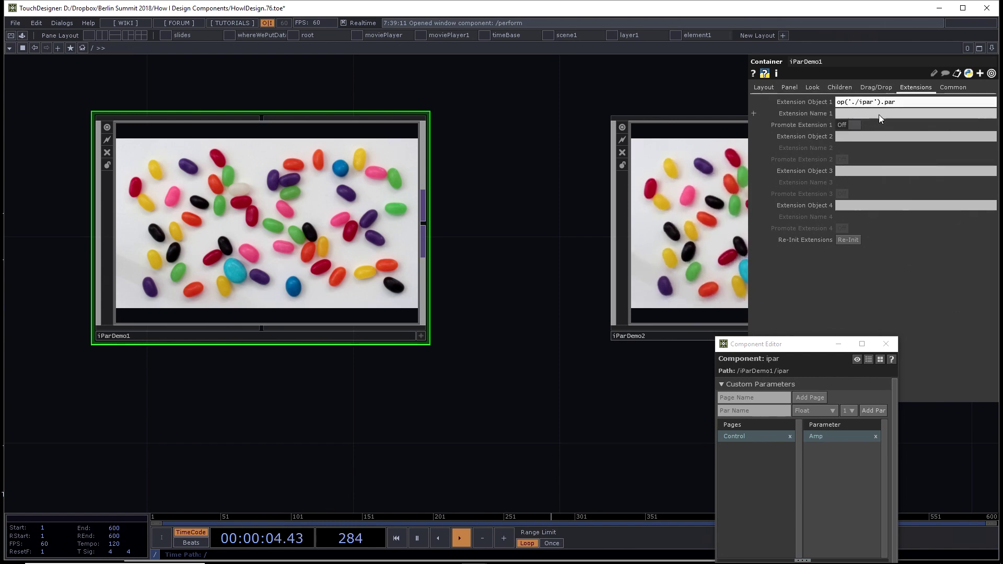
Step: Set iParDemo1's Extension Name 1 to iEffect and re-initialize the extensions
click(871, 114)
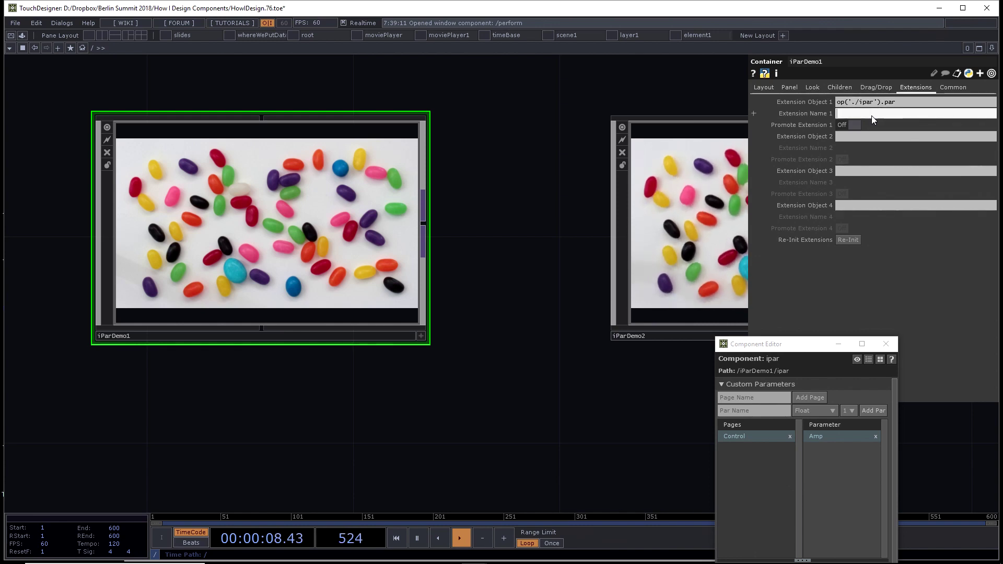
text(iEf)
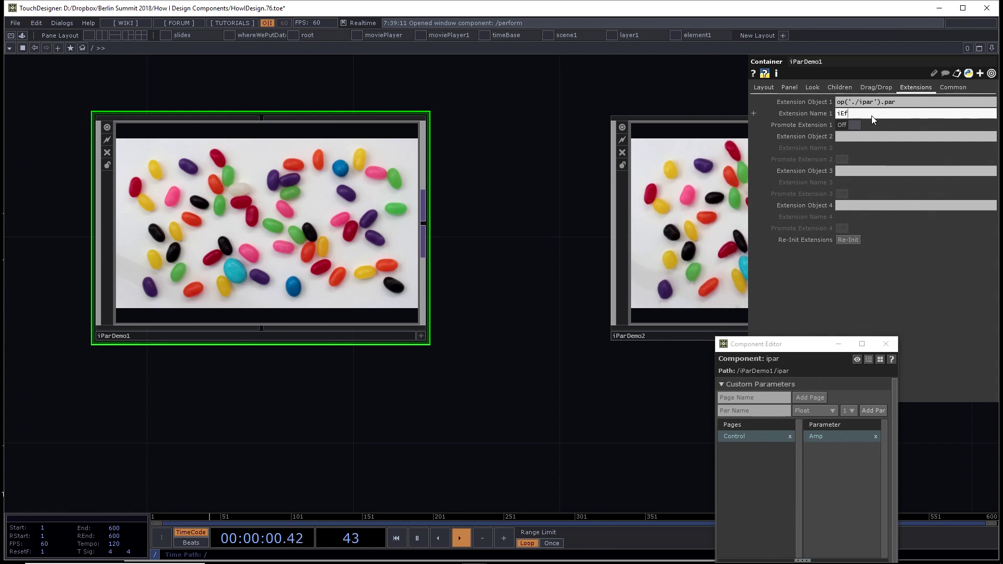
text(fect)
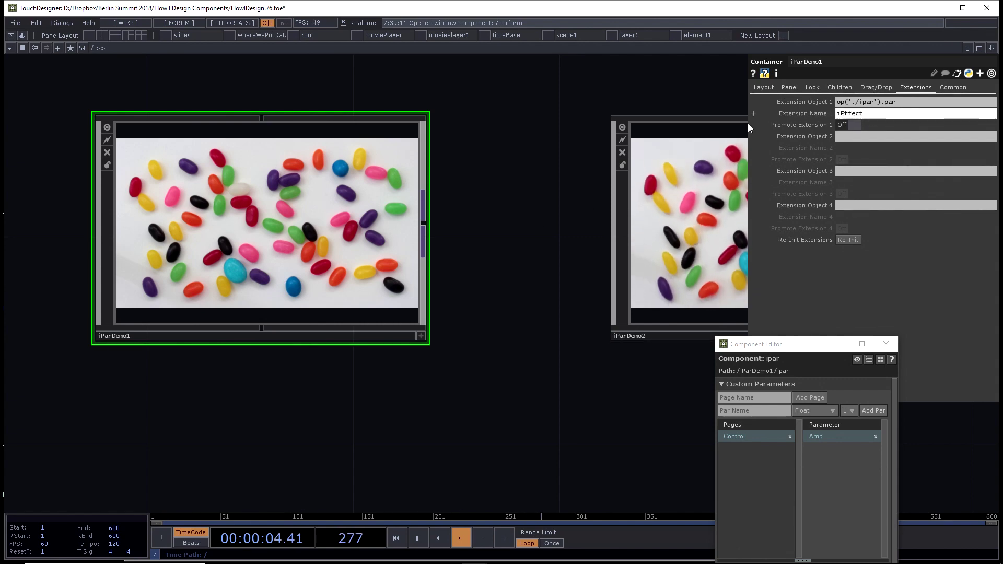
click(848, 240)
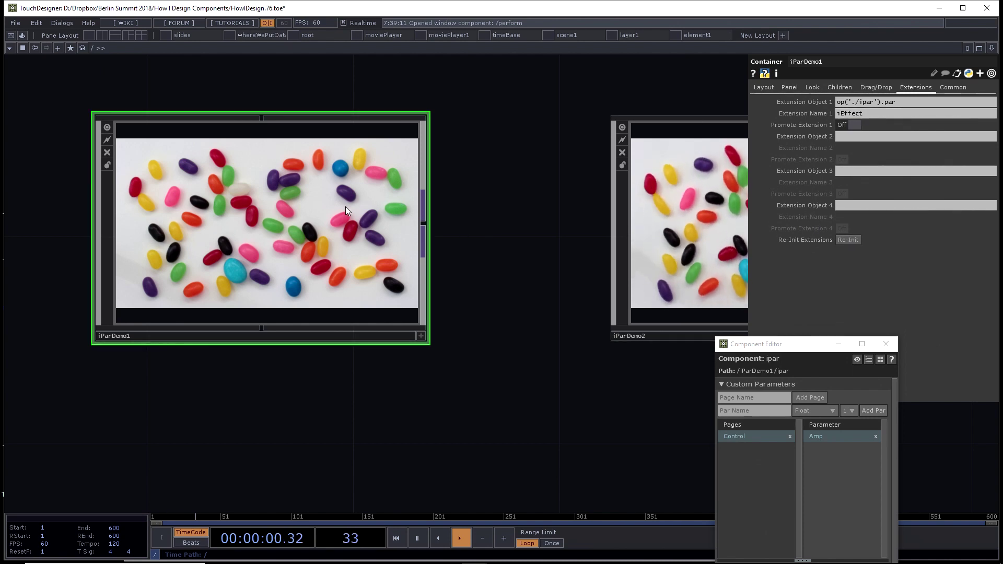
Step: Enter iParDemo1 and duplicate the Evaluate DAT, placing the copy beside the original, below and left of ipar
key(i)
key(p)
drag(346, 205, 309, 194)
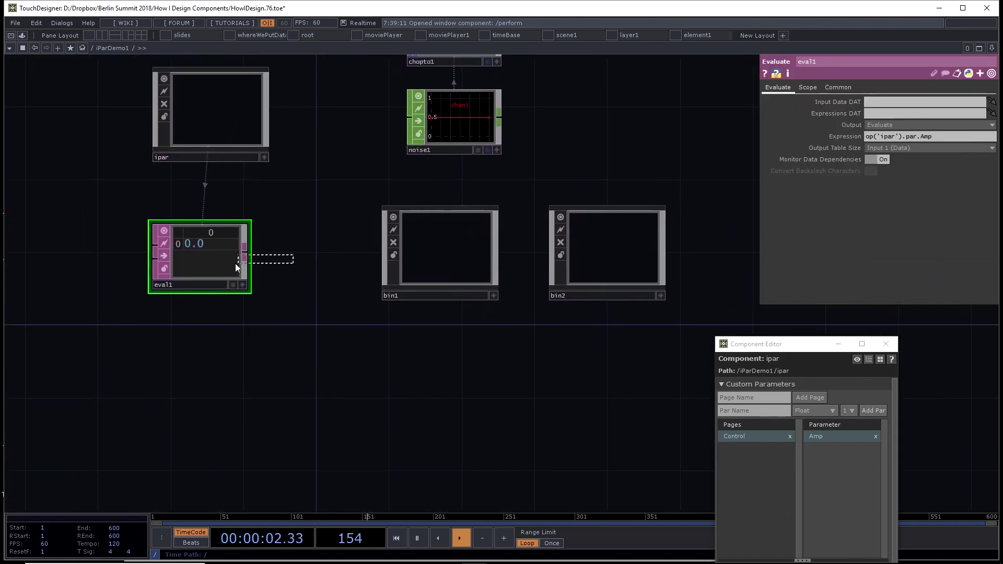
key(ctrl+c)
key(ctrl+v)
drag(128, 337, 113, 222)
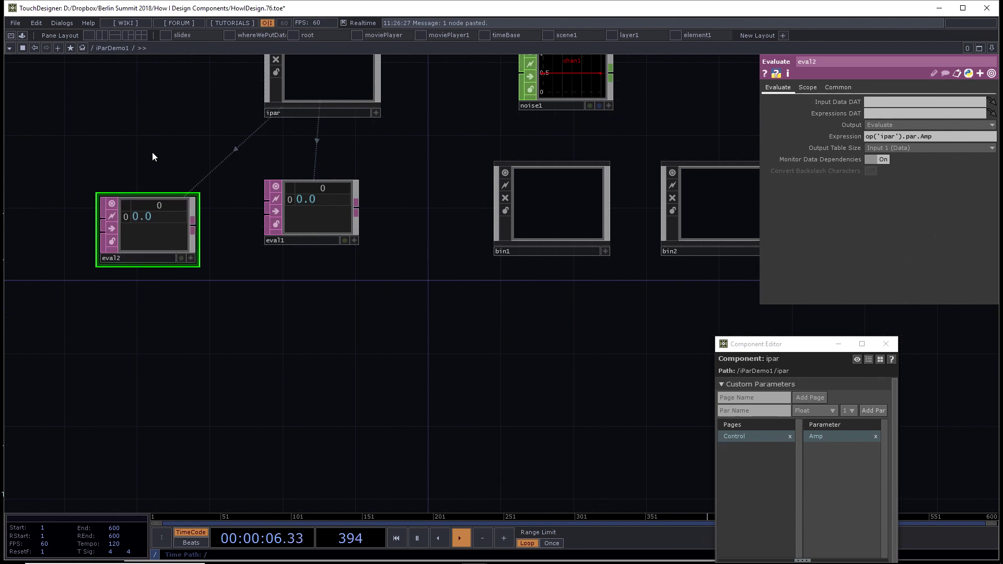
Step: Change the duplicated Evaluate DAT's Expression to ext.iEffect.Amp and expand that parameter to show its expression
drag(914, 140, 841, 152)
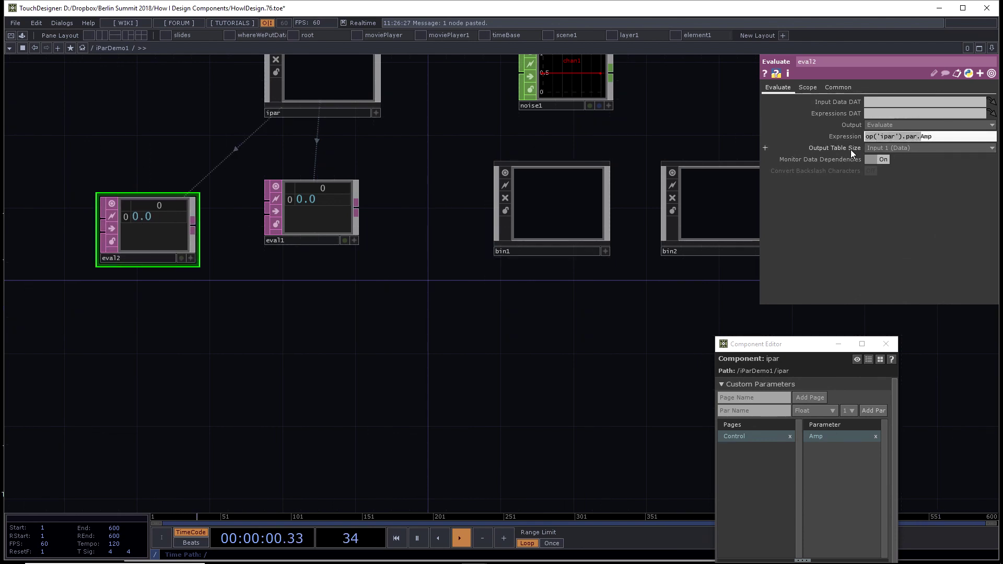
text(ext)
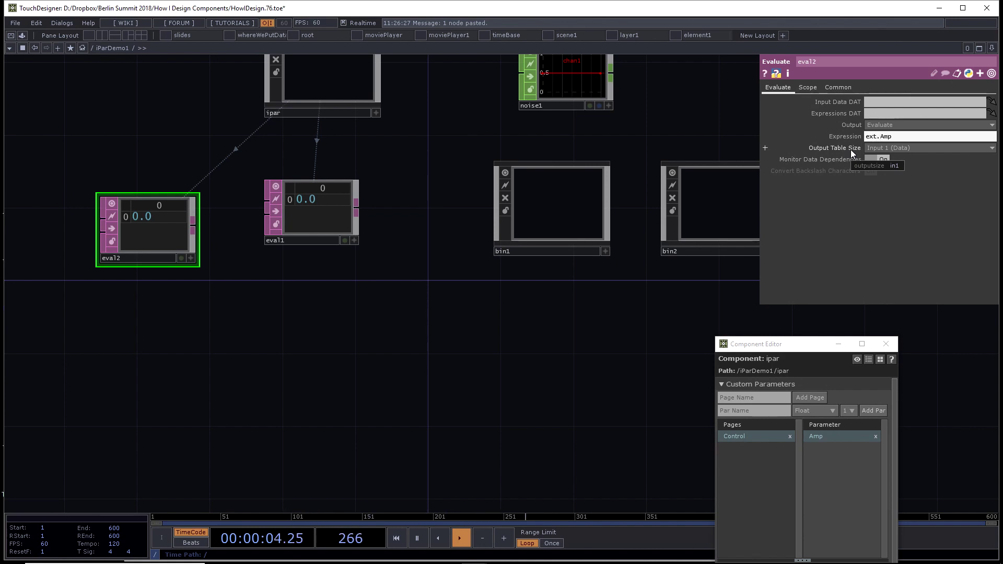
text(iEffect.)
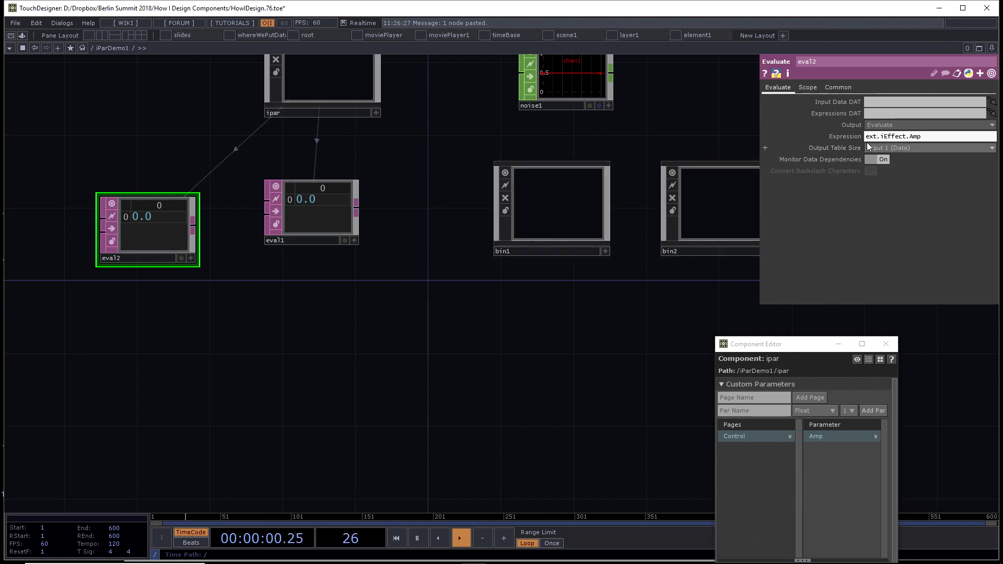
click(765, 147)
click(692, 142)
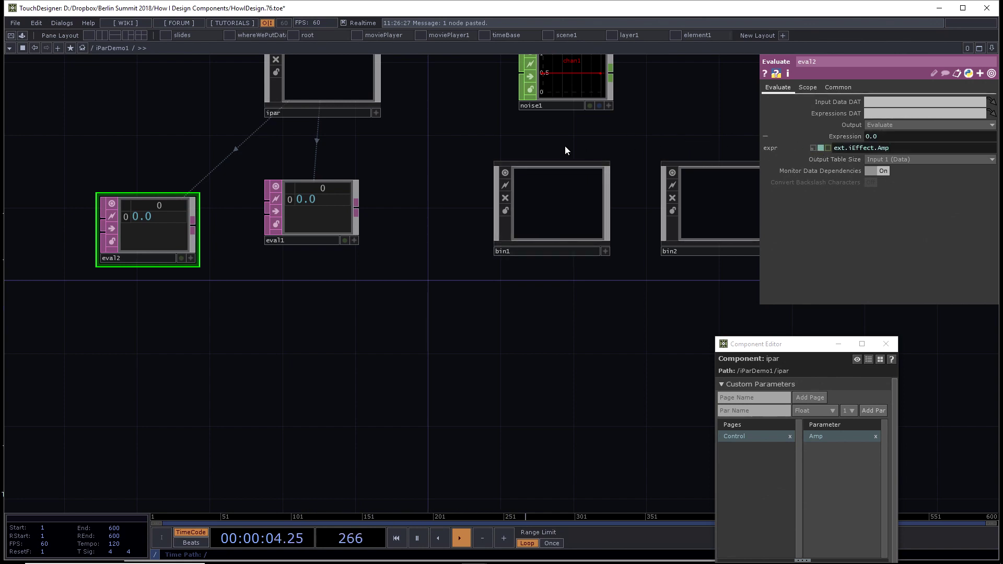
Step: Review ipar's Control page and compare its Amp parameter with the expression in the duplicated Evaluate DAT
drag(417, 174, 442, 275)
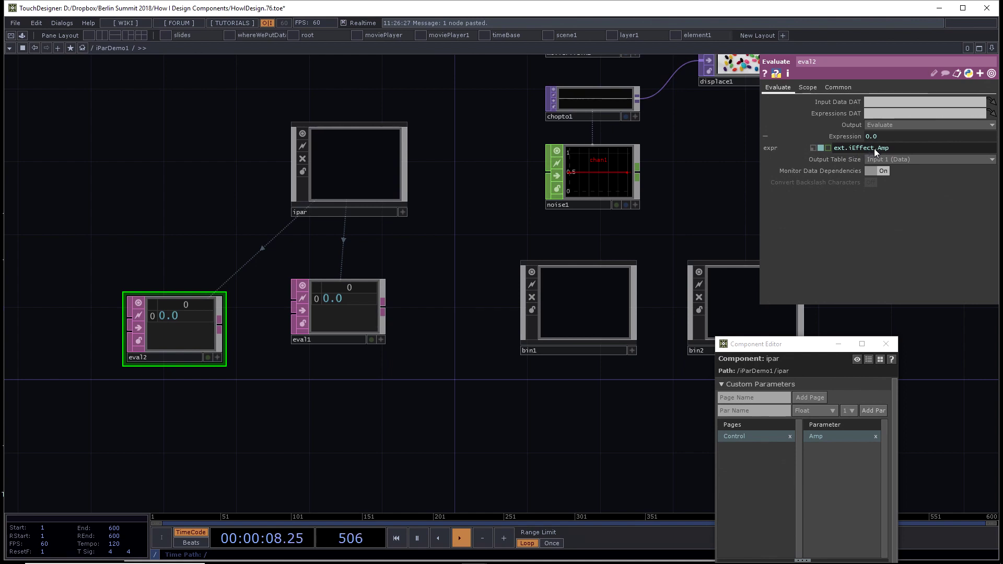
click(380, 180)
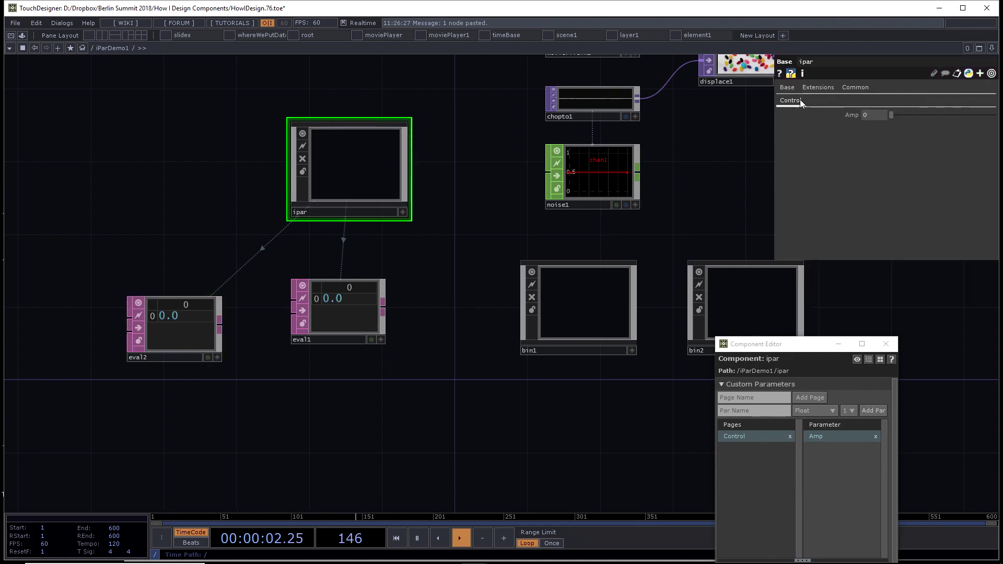
click(171, 324)
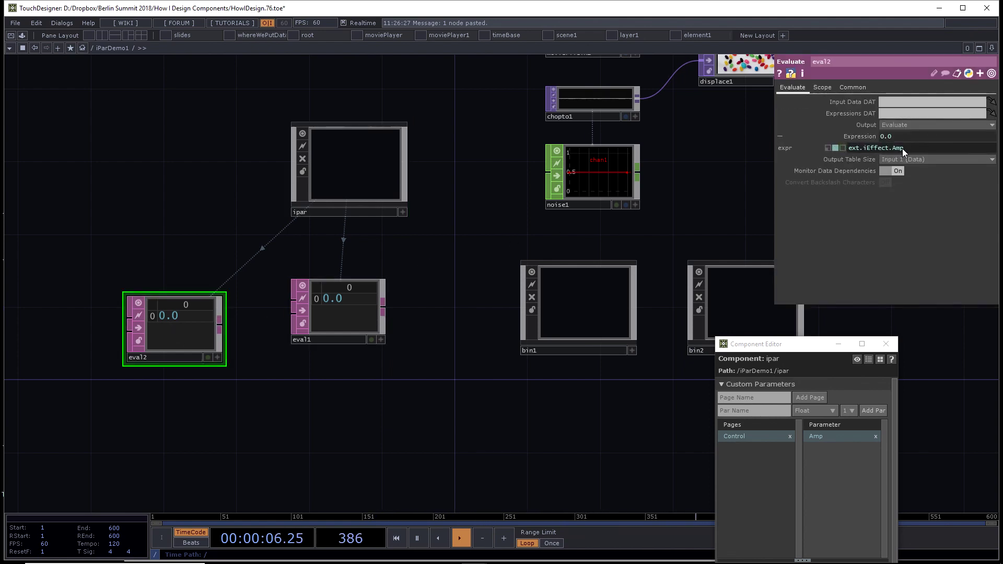
drag(903, 149, 850, 155)
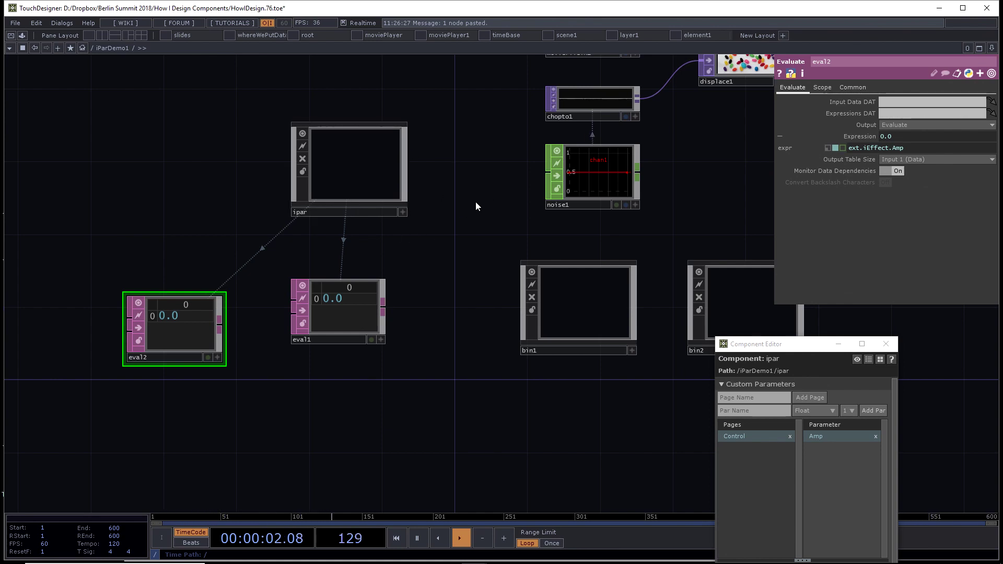
drag(476, 202, 467, 225)
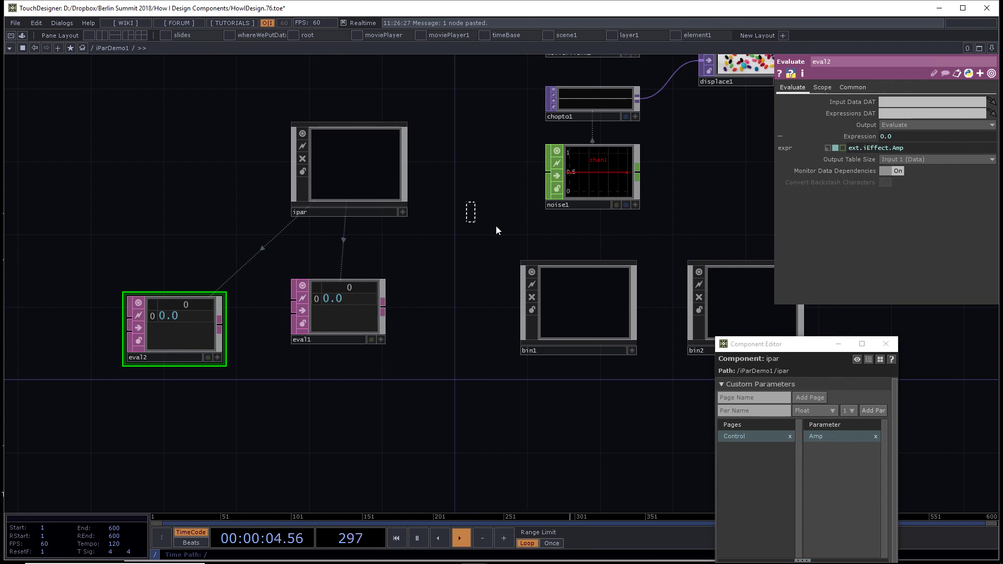
Step: Copy the expression ext.iEffect.Amp from the duplicated Evaluate DAT into the Amplitude parameter of noise1
click(889, 147)
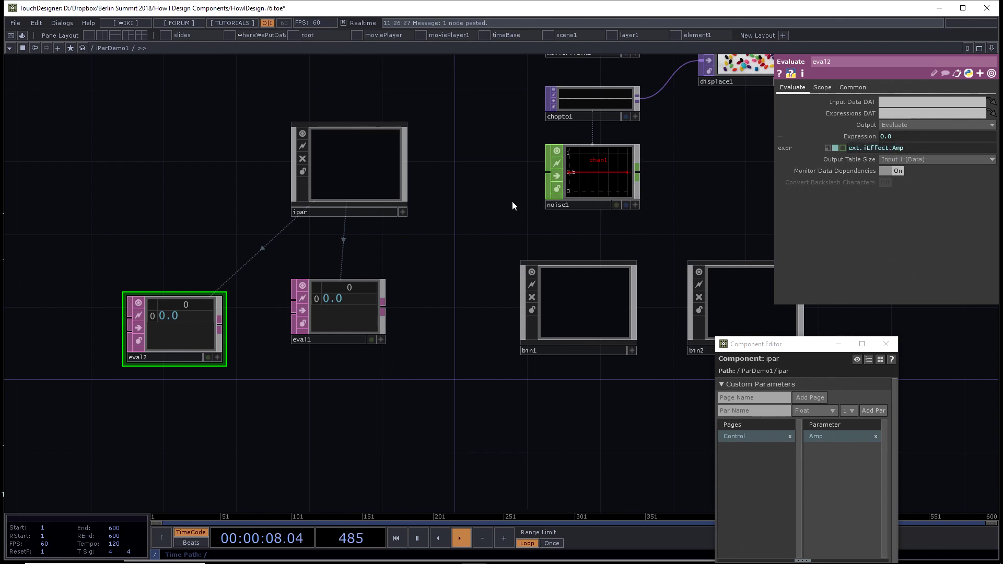
click(582, 193)
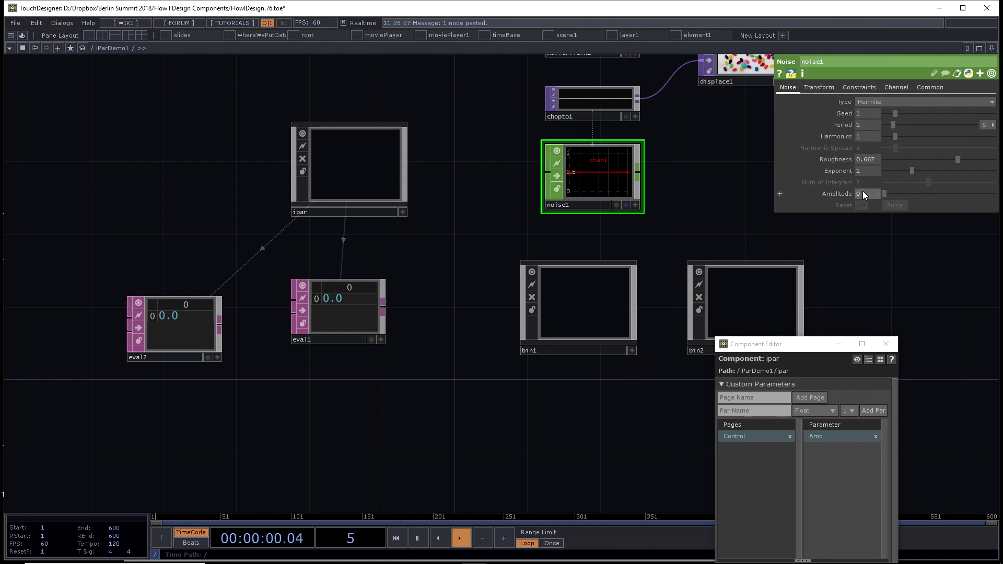
click(839, 191)
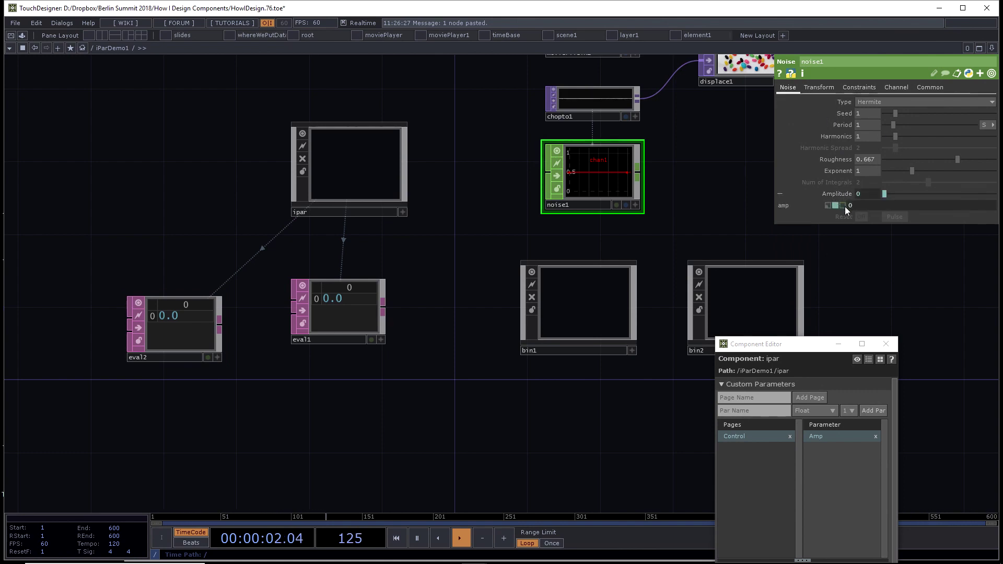
click(851, 205)
key(ctrl+v)
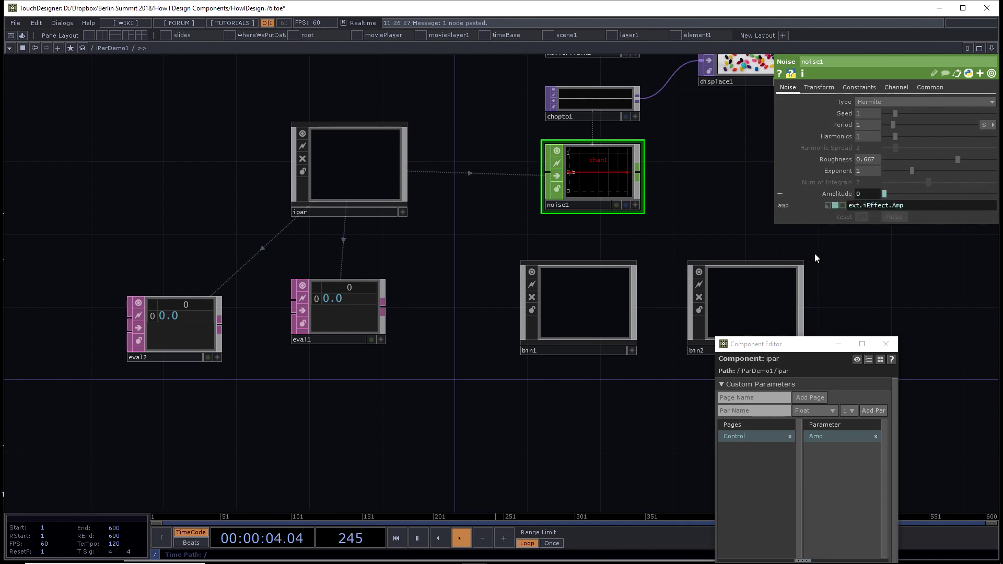
Step: Raise ipar's Amp parameter to about 0.345, check noise1's Amplitude, and fit the network in view
drag(635, 163, 484, 190)
right_click(349, 152)
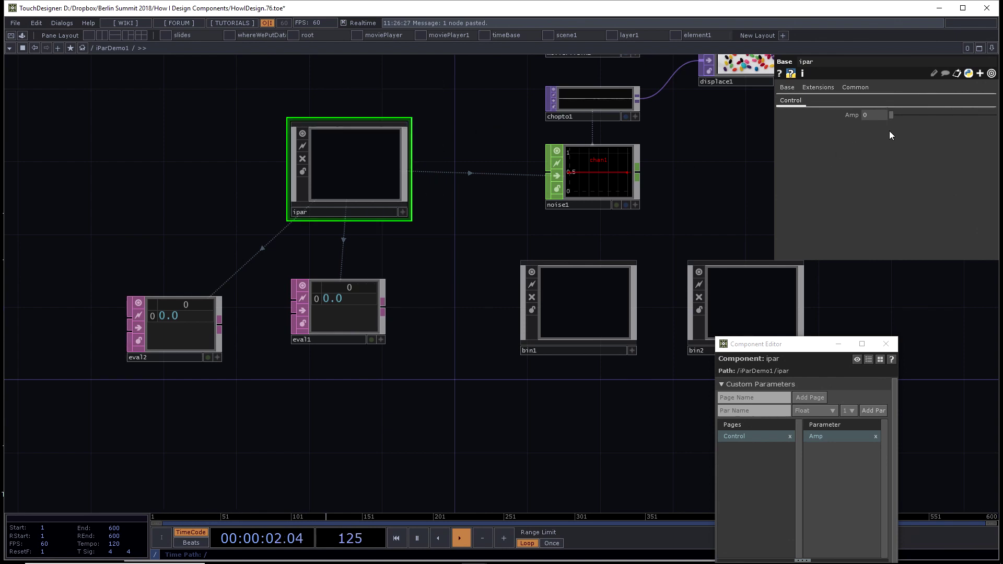
drag(891, 114, 971, 120)
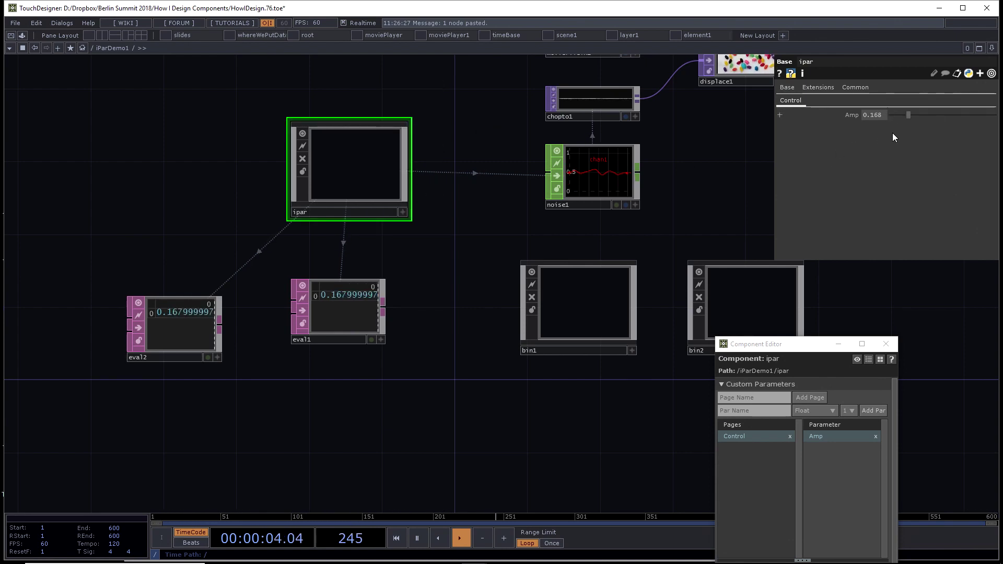
drag(681, 199, 618, 183)
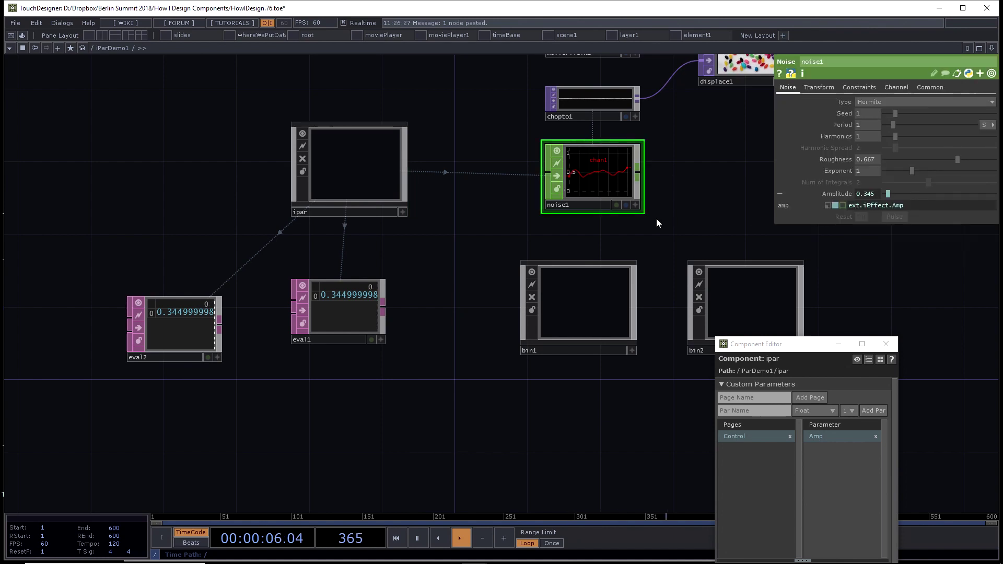
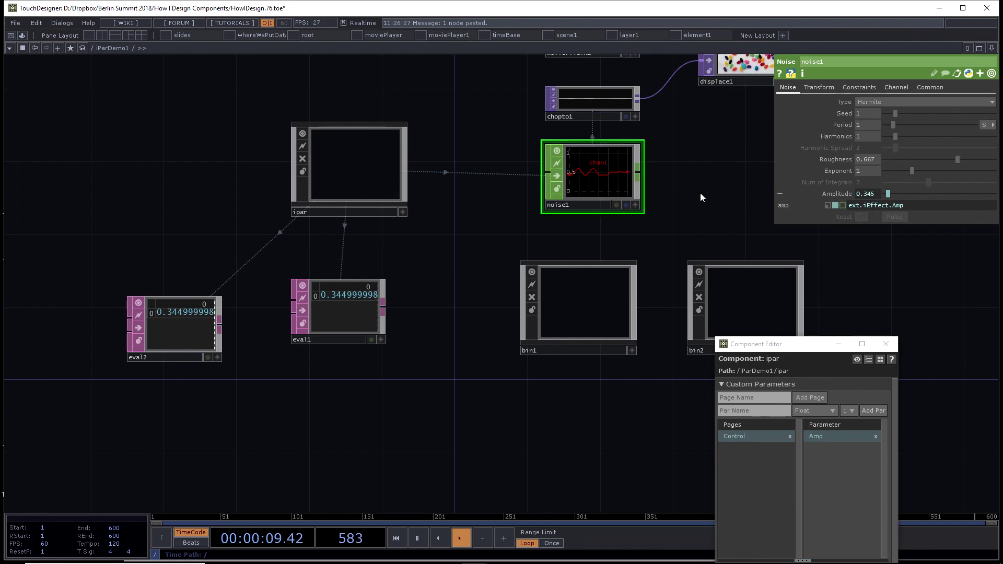
key(h)
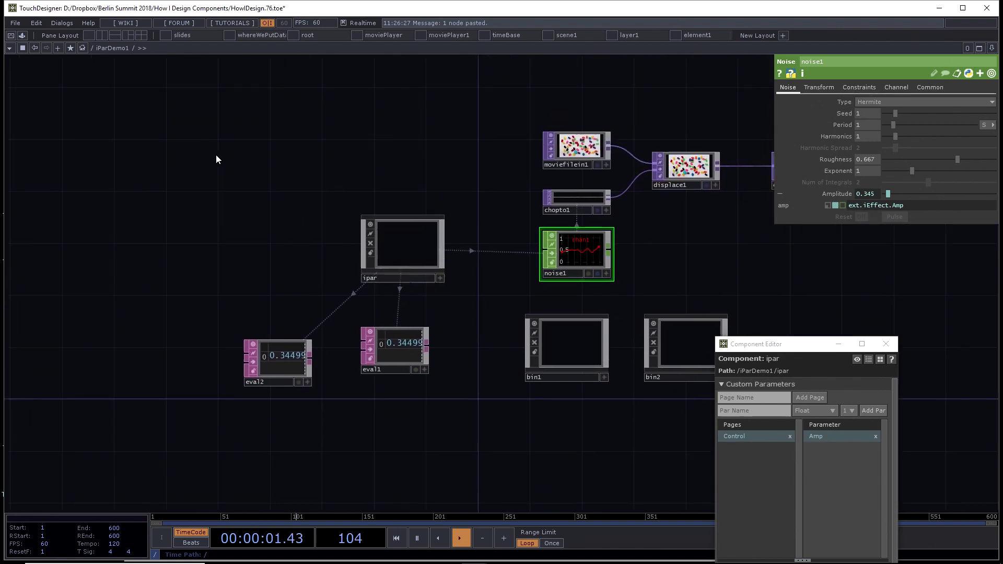
Step: Go to the iParDemo2 component and compare the Expression parameters of its eval1, eval2 and eval3 DATs
key(u)
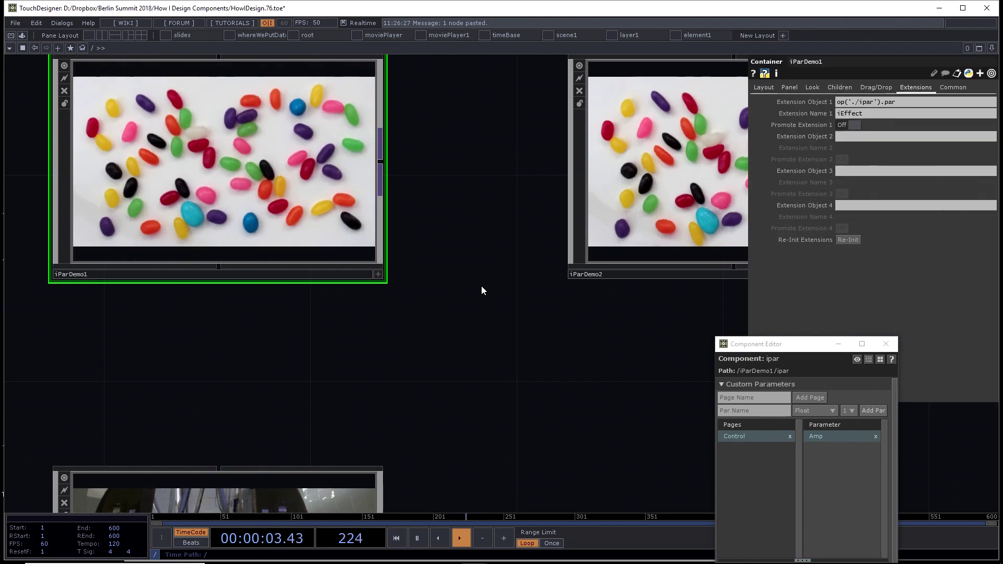
scroll(616, 251, up, 5)
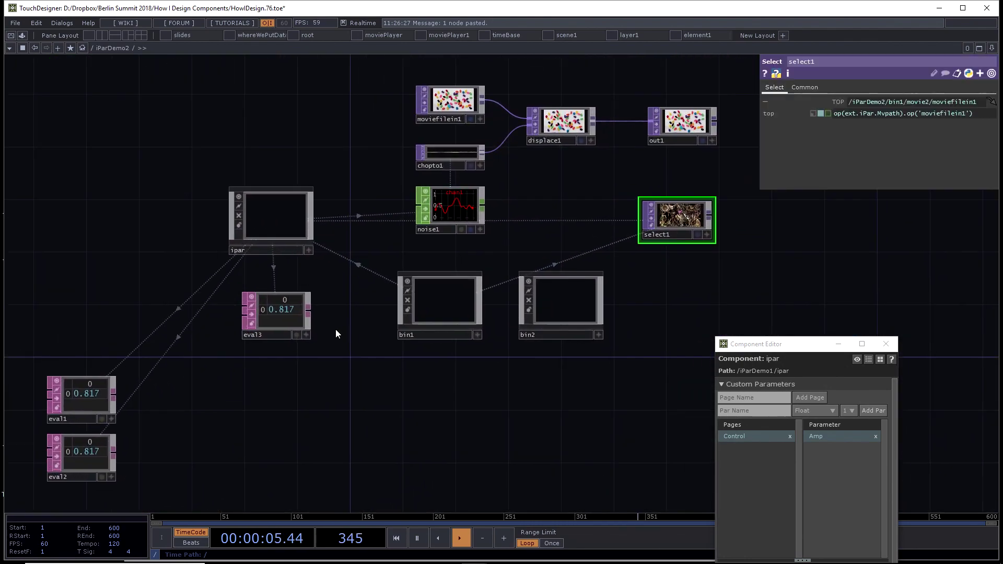
drag(242, 409, 275, 366)
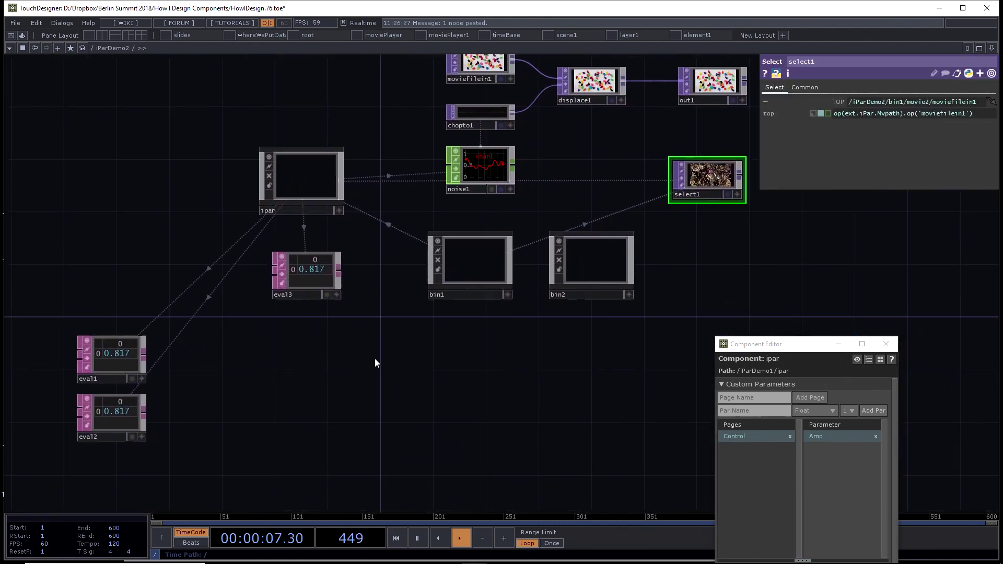
scroll(328, 350, down, 5)
scroll(328, 350, up, 4)
right_drag(292, 356, 207, 339)
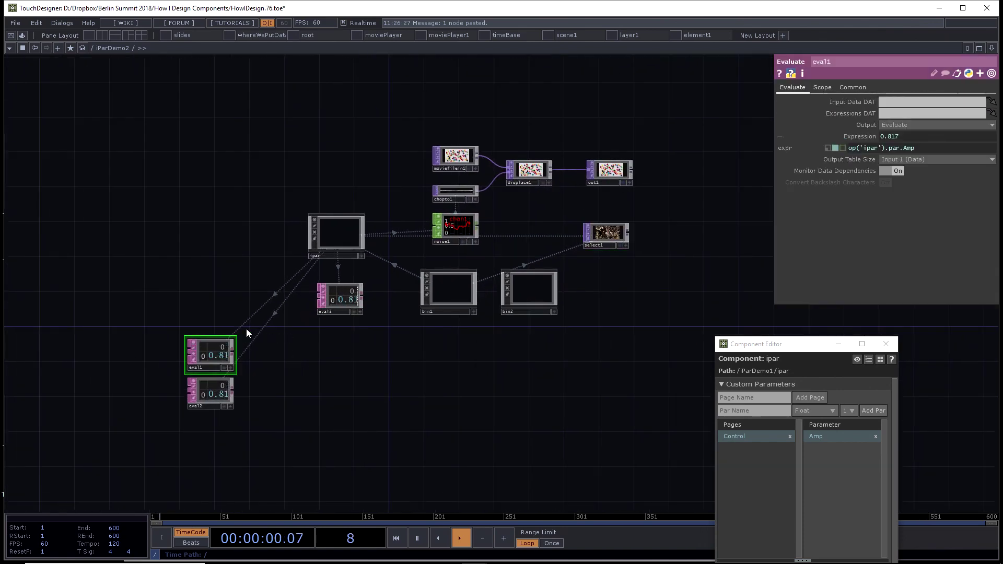
click(222, 407)
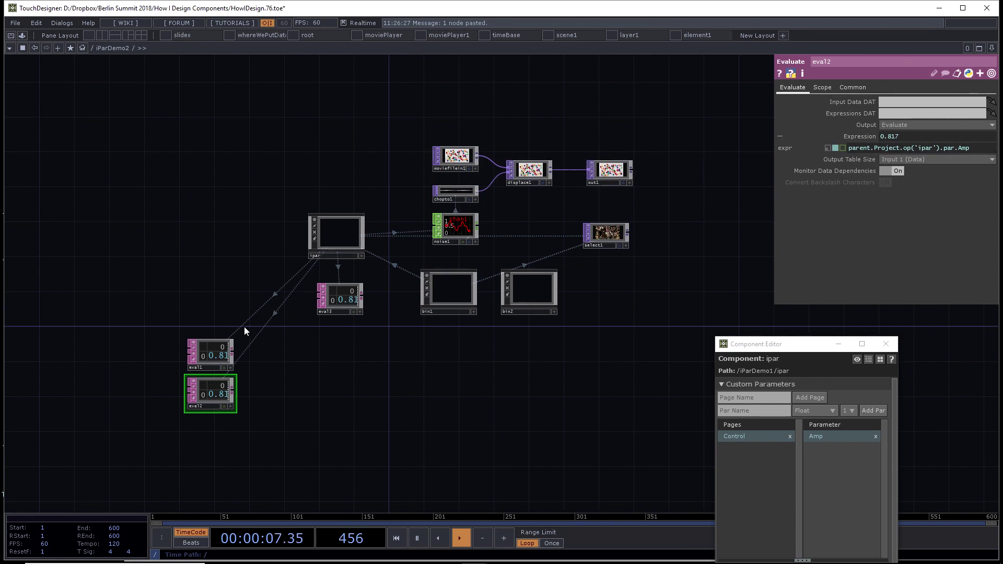
click(349, 304)
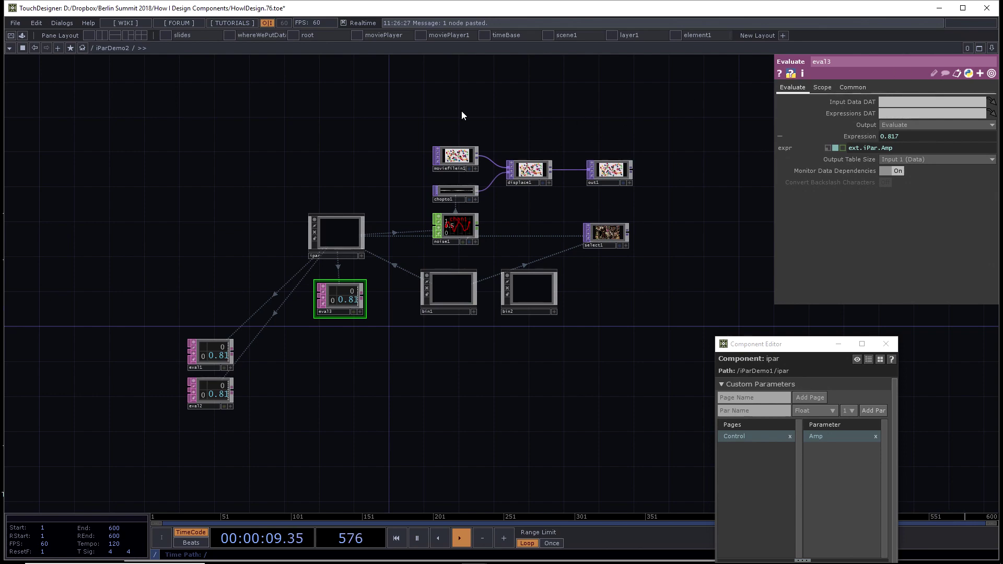
Step: Go into the nature component and show the Internal parameters of its internalParGrid Base COMP
scroll(237, 148, down, 10)
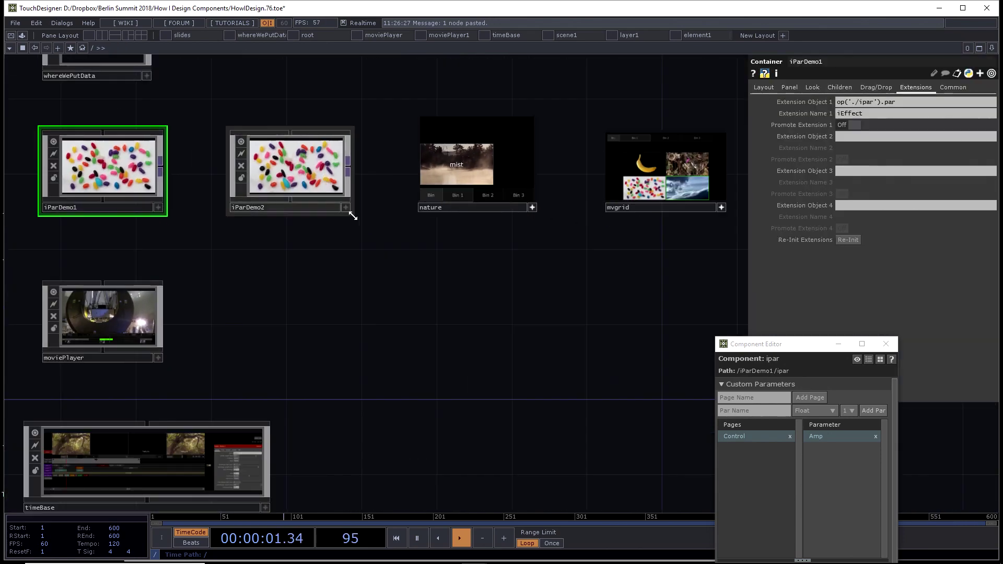
scroll(471, 176, up, 5)
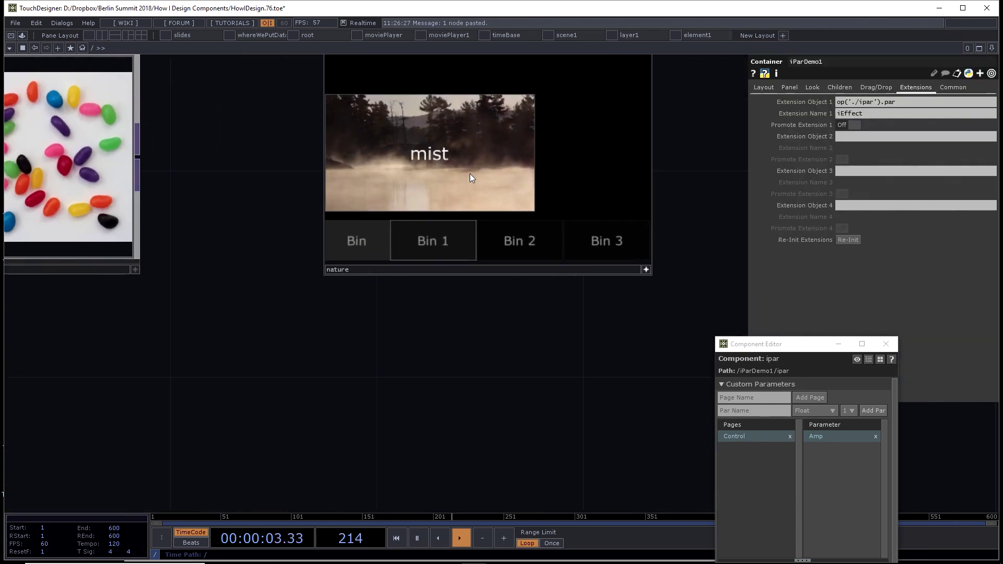
scroll(469, 173, up, 5)
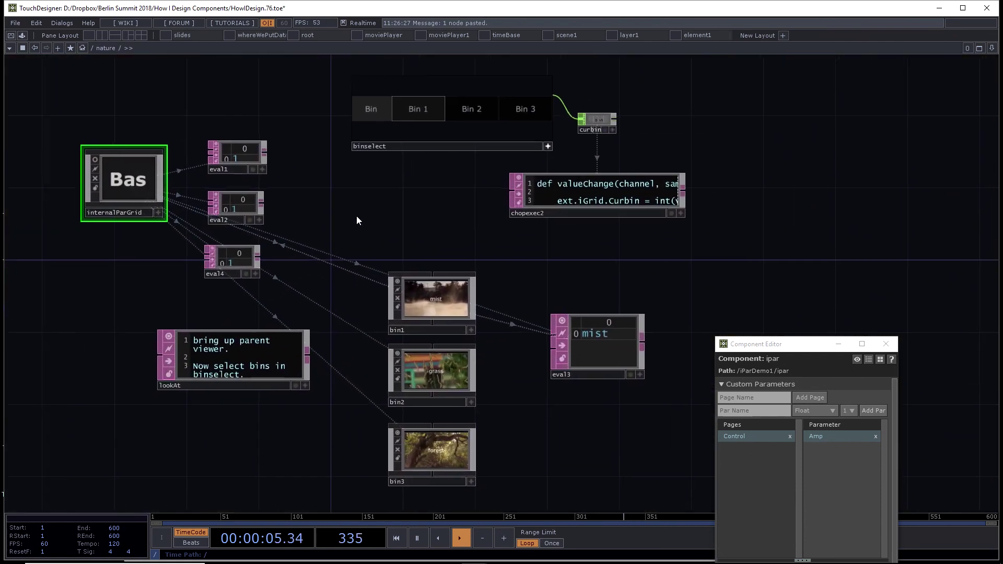
key(p)
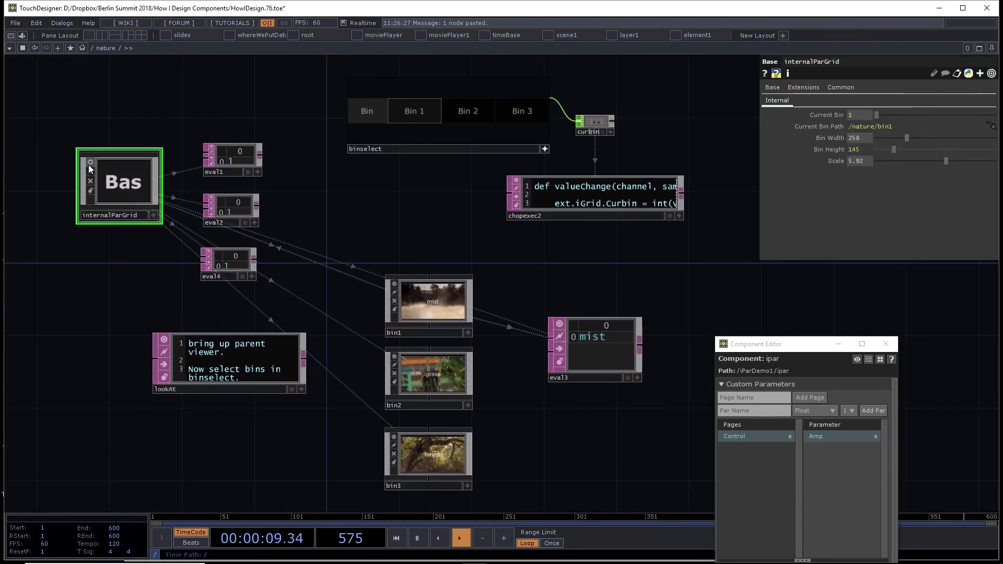
Step: Examine the binselect, curbin and chopexec2 chain and read the valueChange script in chopexec2
scroll(104, 131, up, 3)
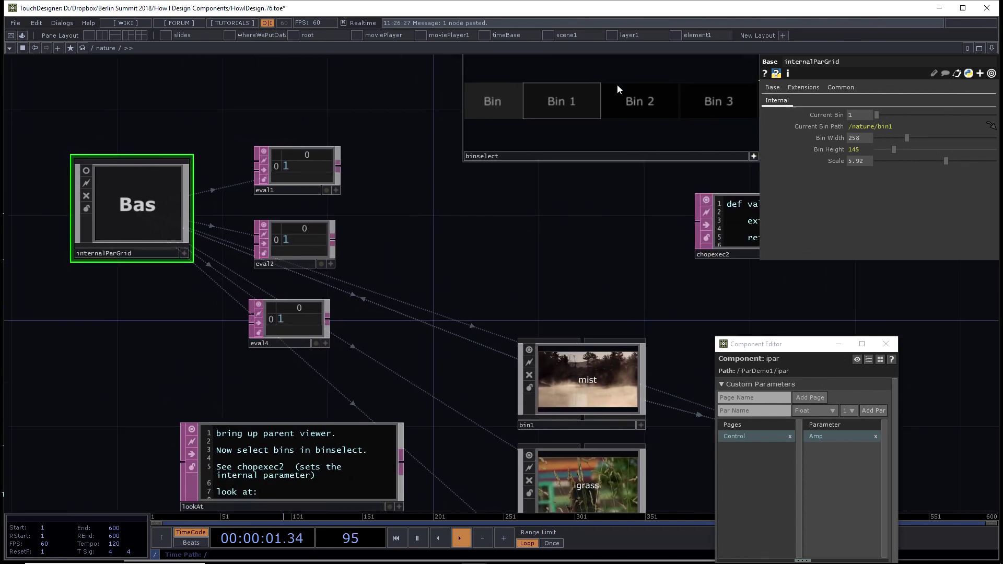
drag(670, 198, 423, 253)
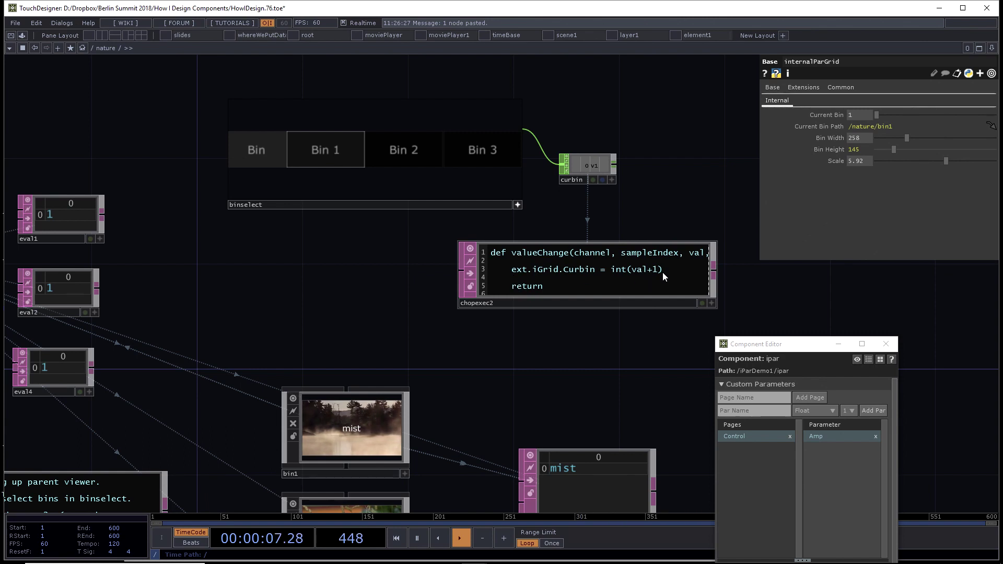
scroll(669, 214, up, 2)
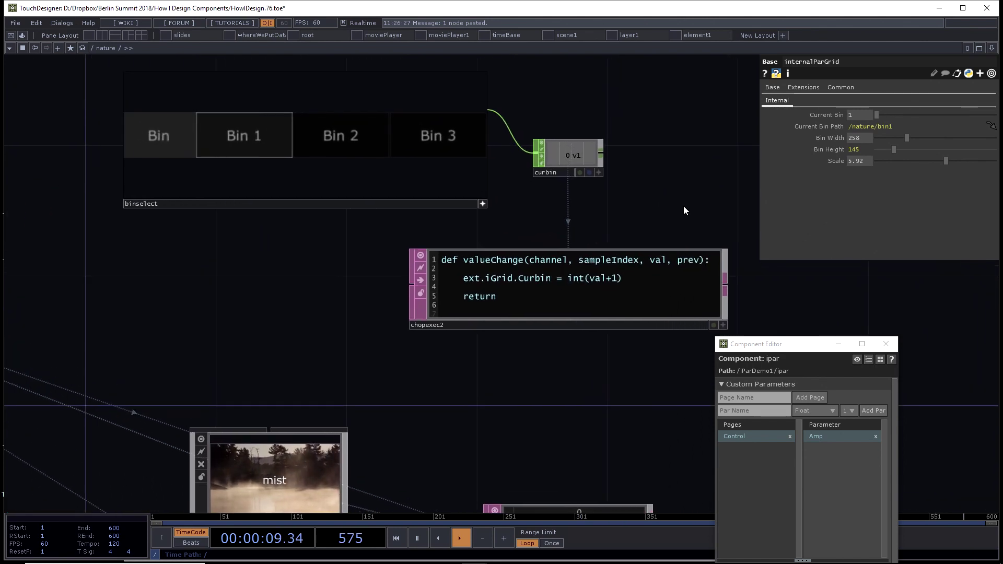
scroll(329, 259, down, 3)
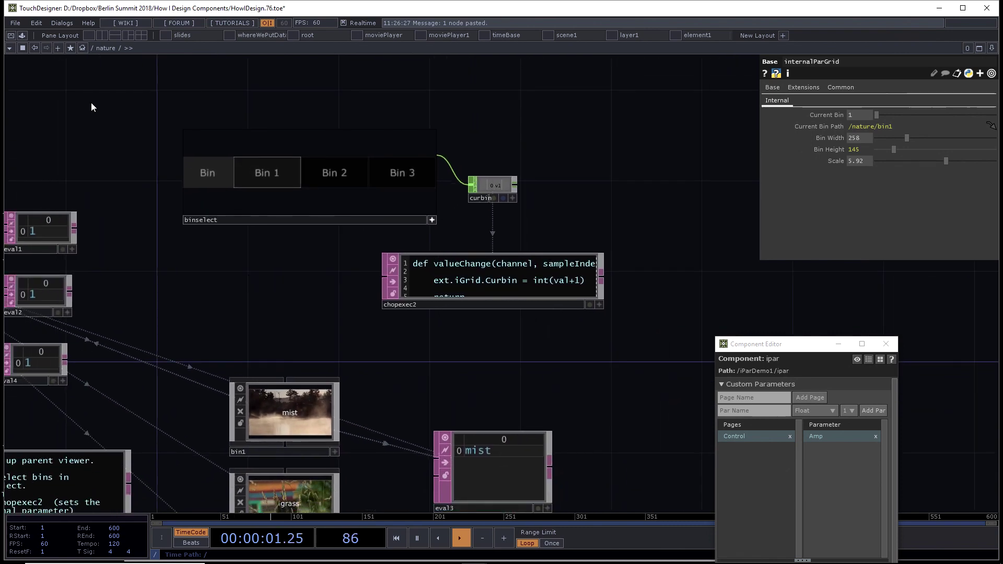
Step: Open the nature component's viewer in a floating window clear of the network and switch through Bin 2, Bin 3, Bin 2 and Bin 1
click(24, 46)
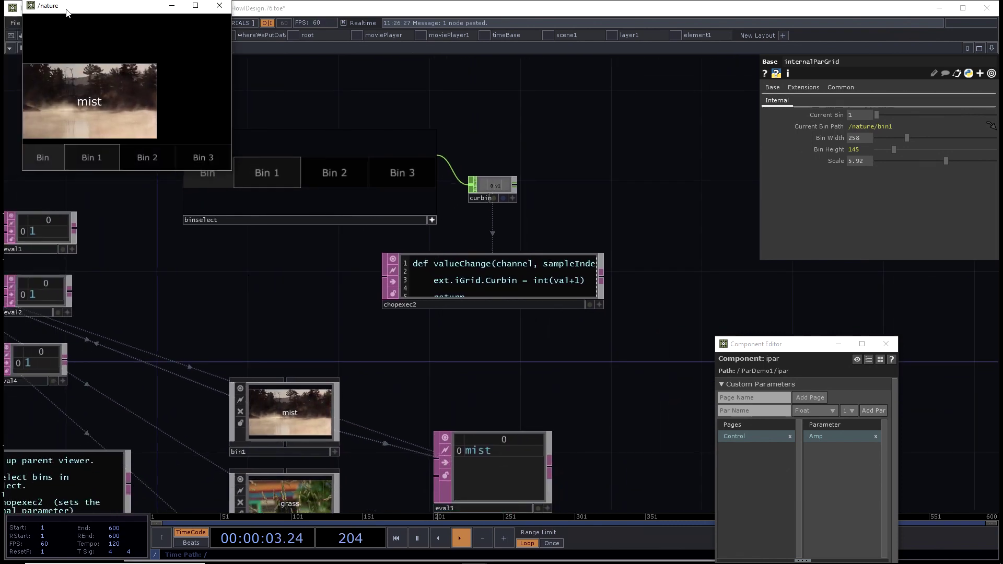
drag(67, 12, 777, 170)
click(853, 324)
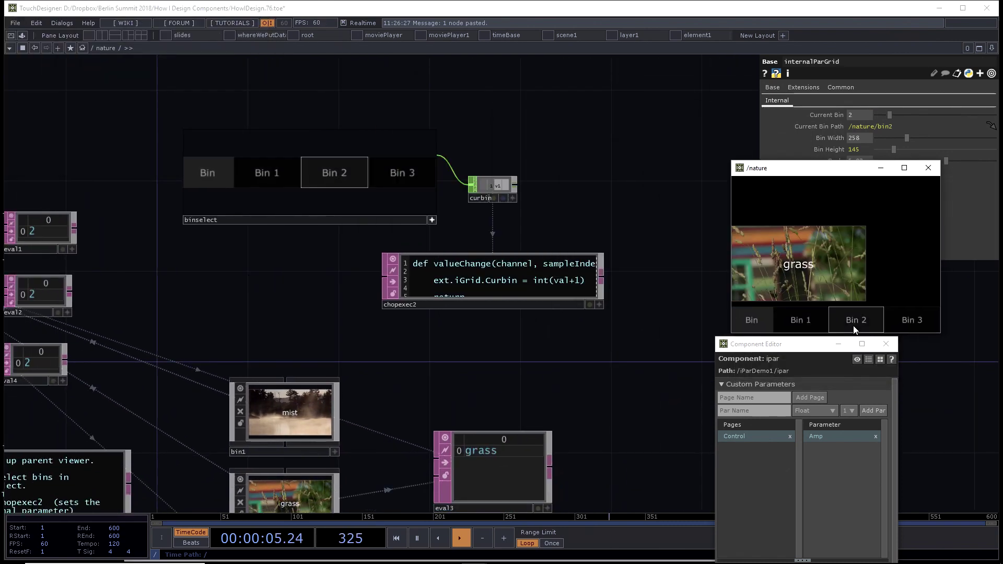
click(912, 320)
click(857, 320)
click(818, 320)
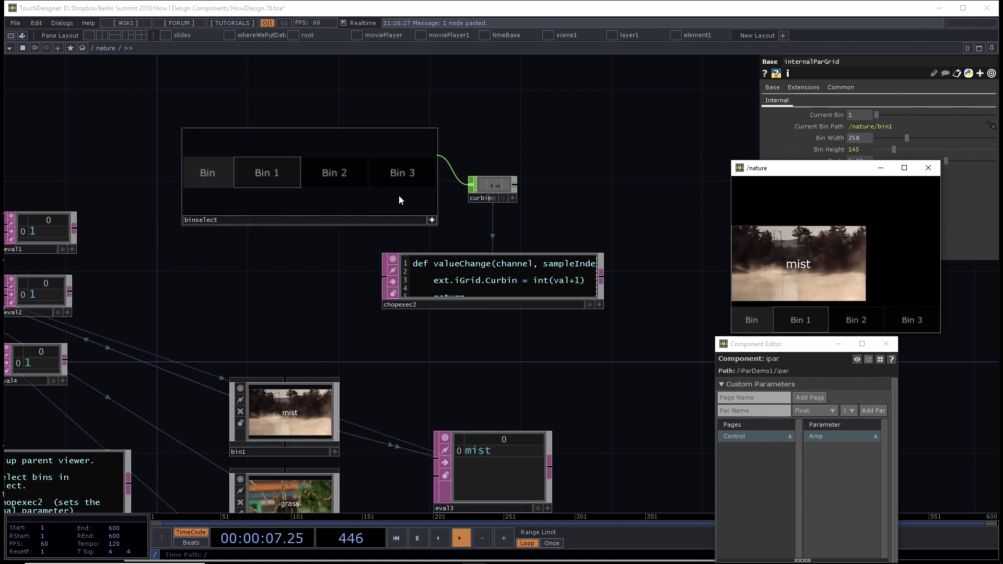
Step: Select Bin 2 and then Bin 3 in the nature viewer, and show chopexec2's parameters with the viewer moved off them
scroll(553, 126, up, 3)
scroll(543, 136, down, 2)
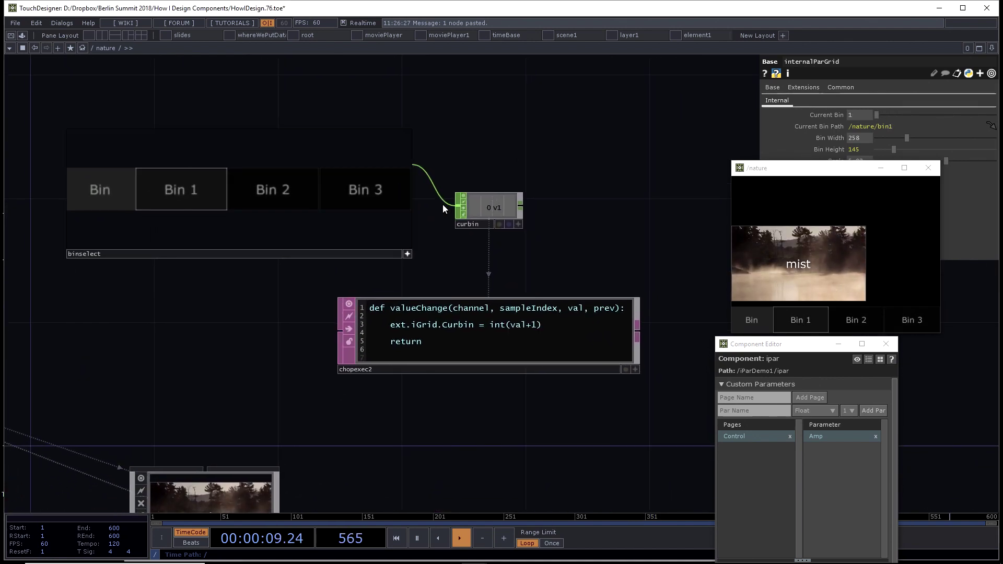
click(853, 320)
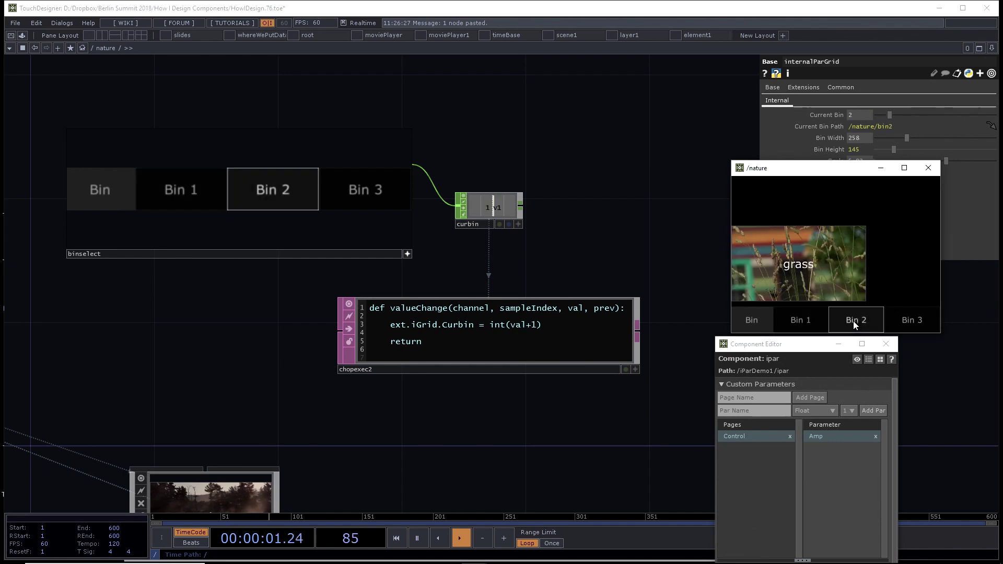
click(920, 322)
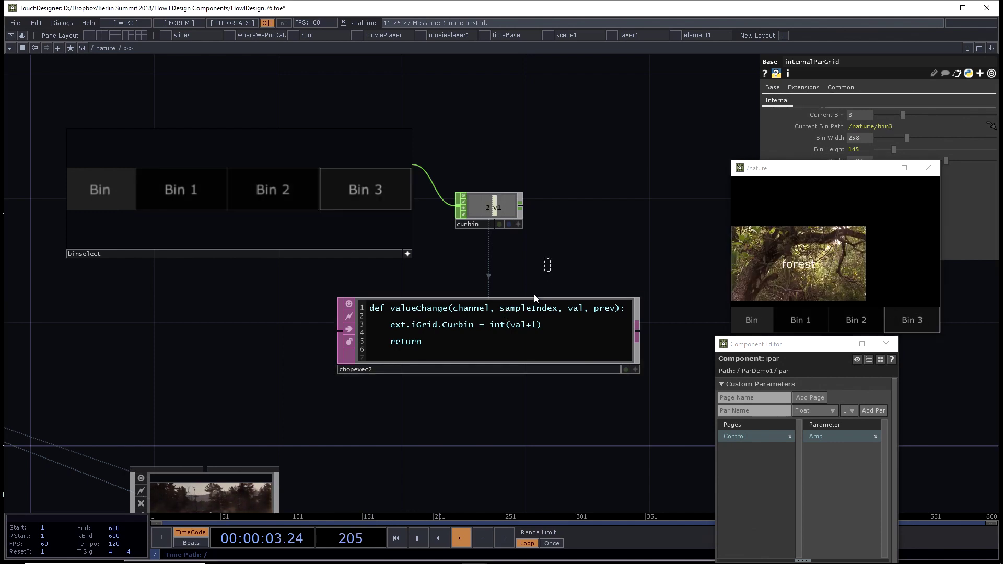
click(530, 309)
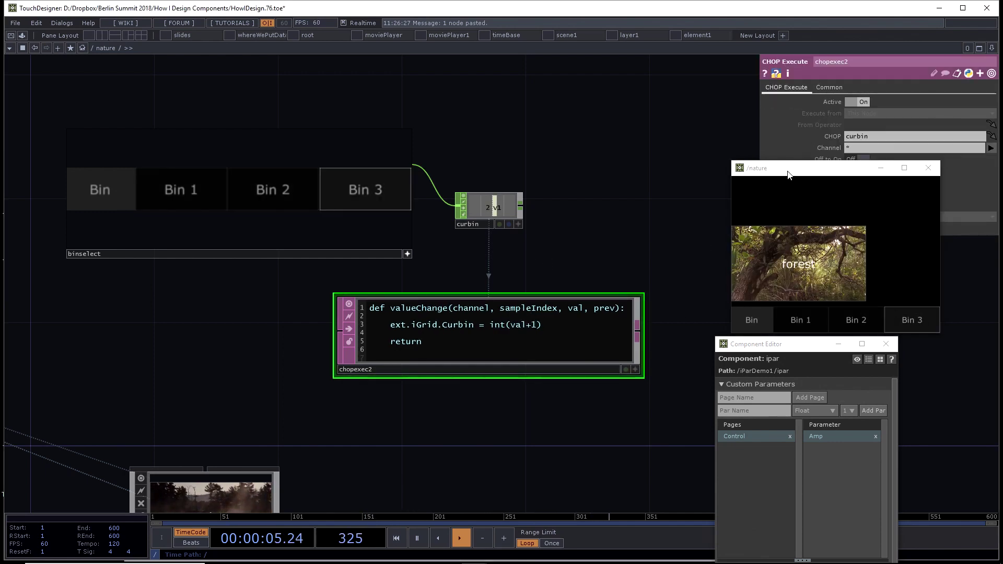
drag(789, 170, 824, 227)
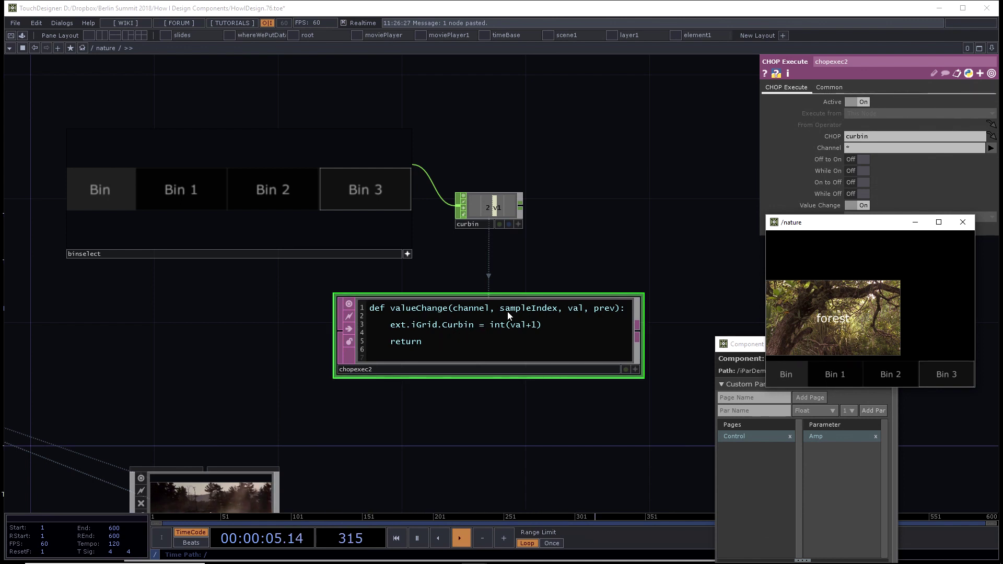
Step: Select internalParGrid to review its Internal parameters, with the nature viewer moved clear of them
scroll(578, 242, down, 4)
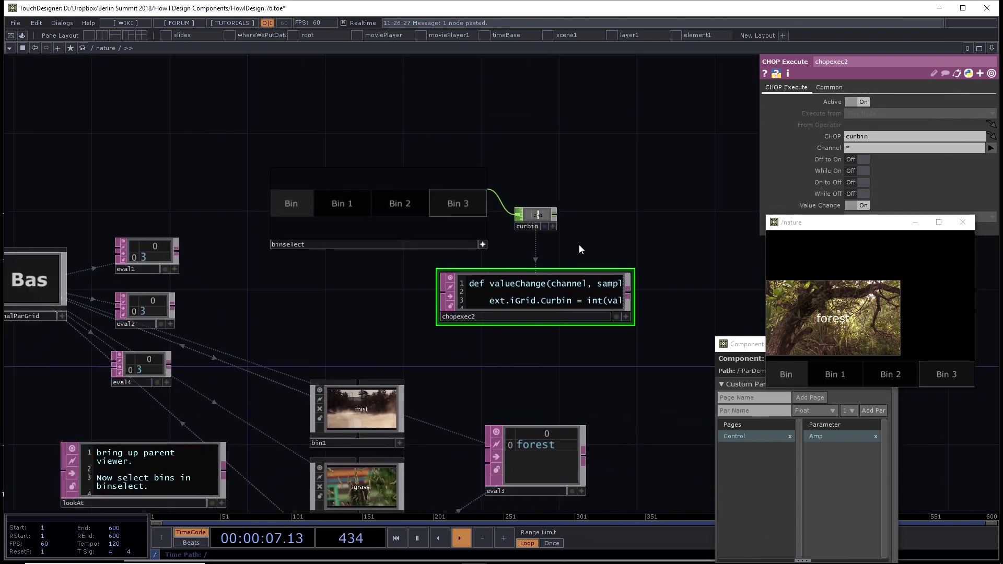
drag(370, 320, 408, 310)
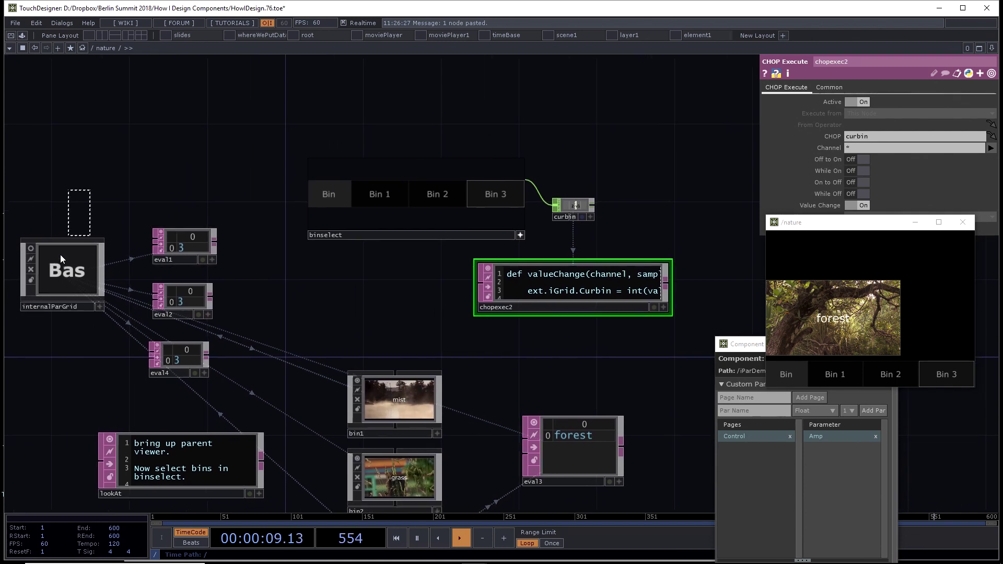
click(54, 280)
scroll(431, 100, up, 1)
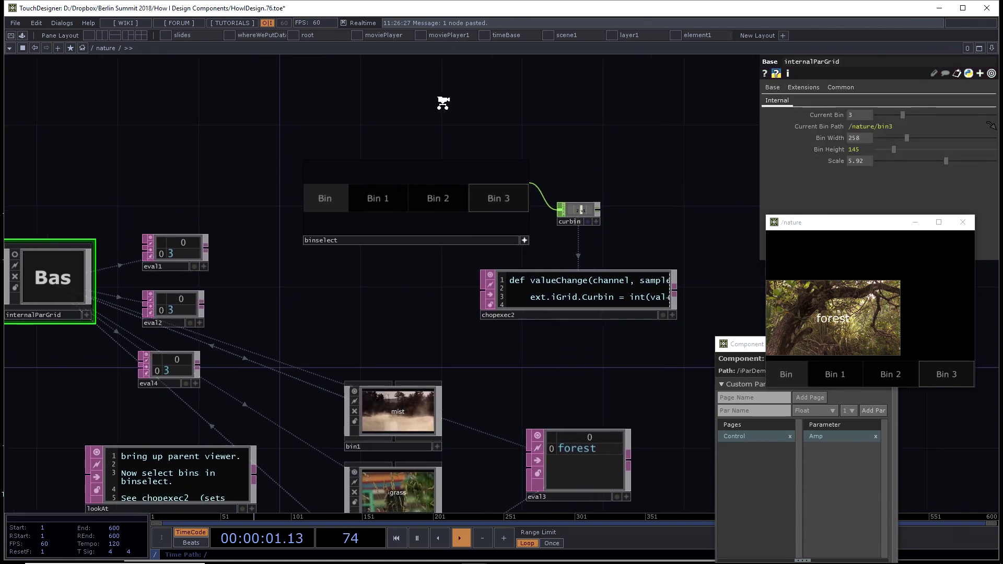
scroll(428, 110, down, 2)
scroll(428, 109, down, 1)
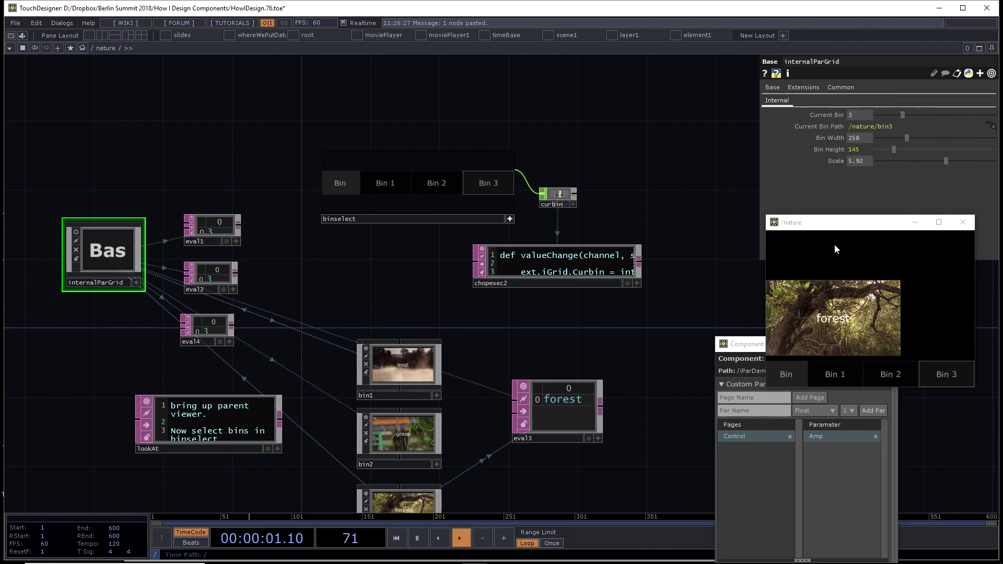
drag(841, 226, 851, 321)
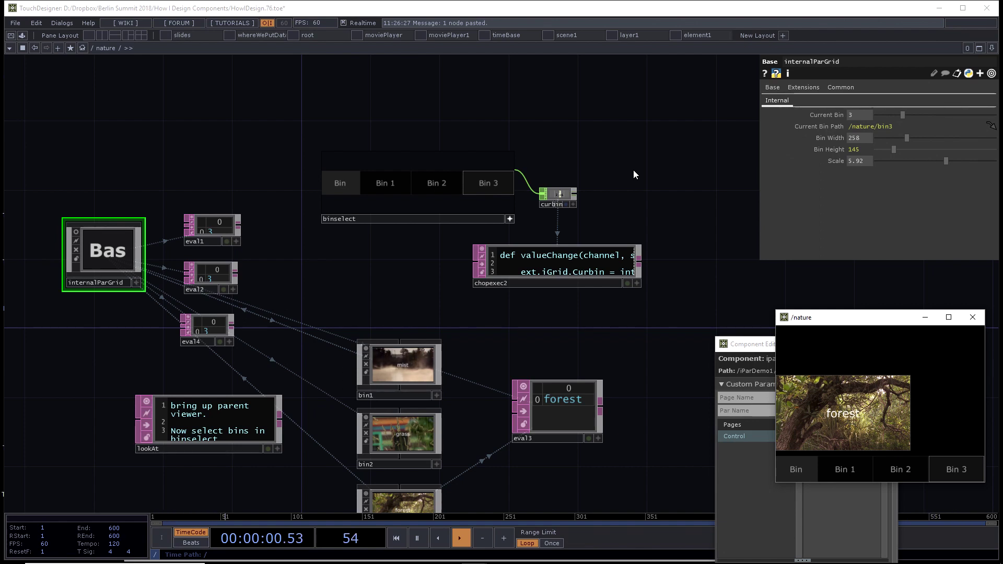
Step: Disable read-only on internalParGrid's Current Bin Path, expand it to inspect its expression, and enable read-only again
right_click(819, 126)
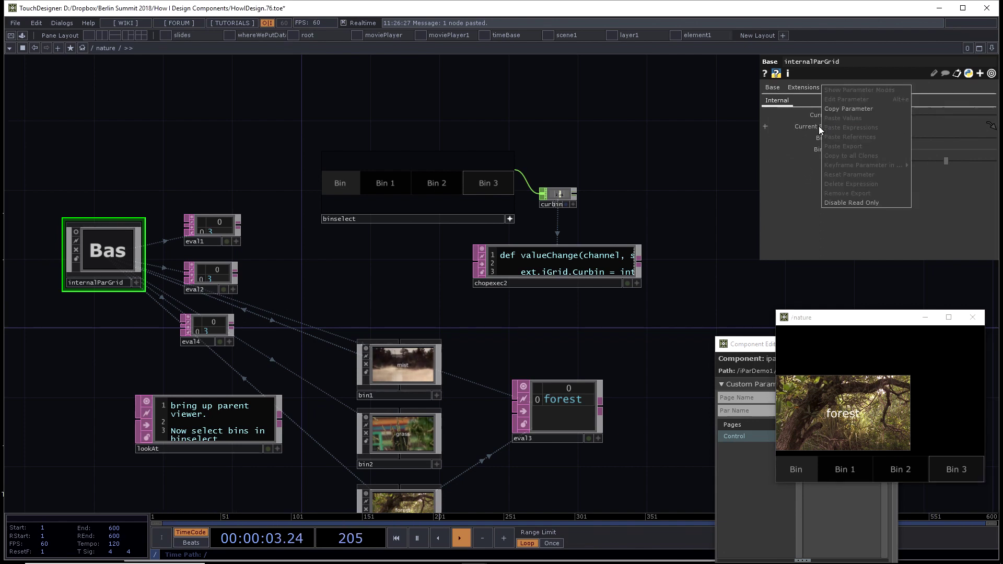
click(851, 203)
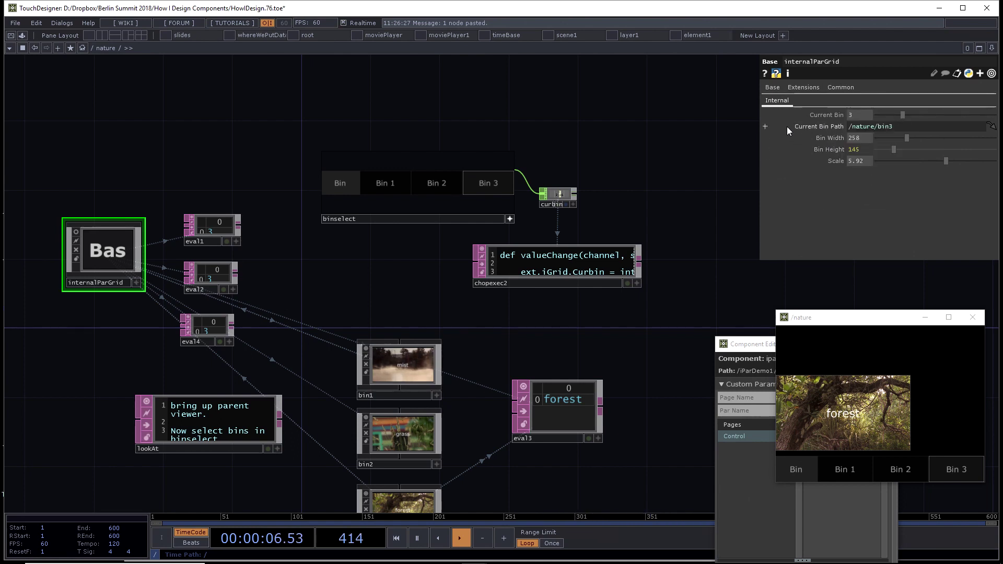
click(765, 126)
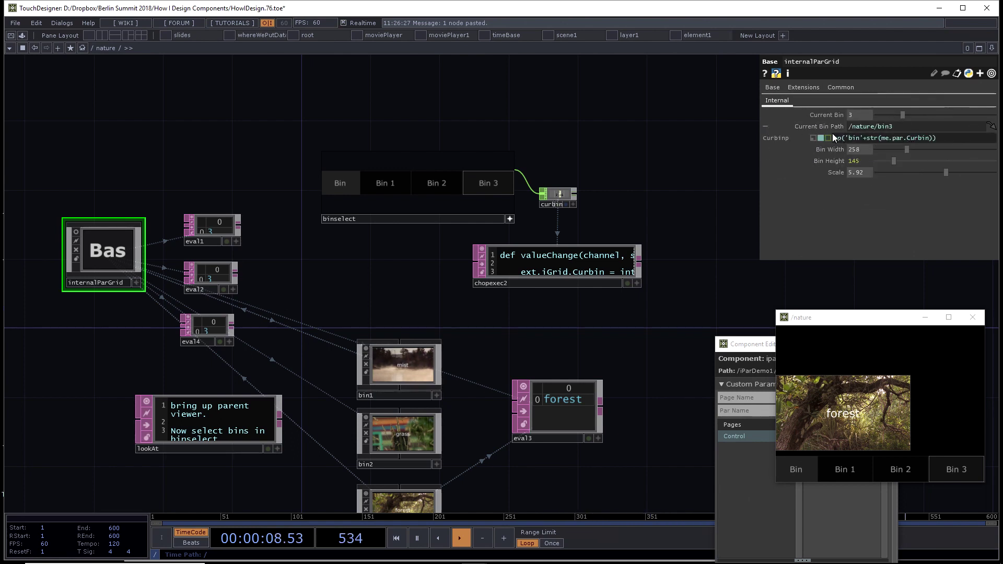
right_click(789, 127)
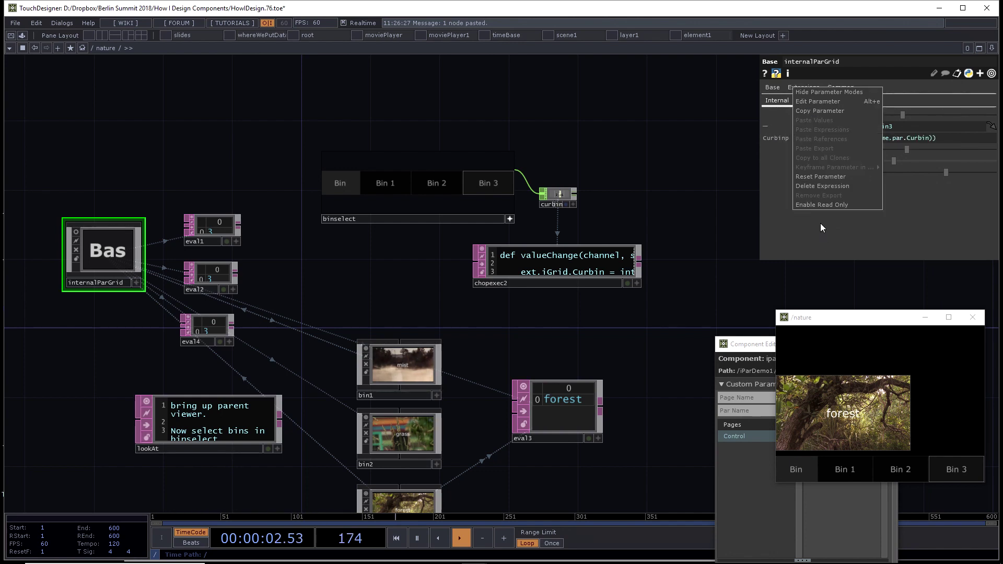
click(825, 206)
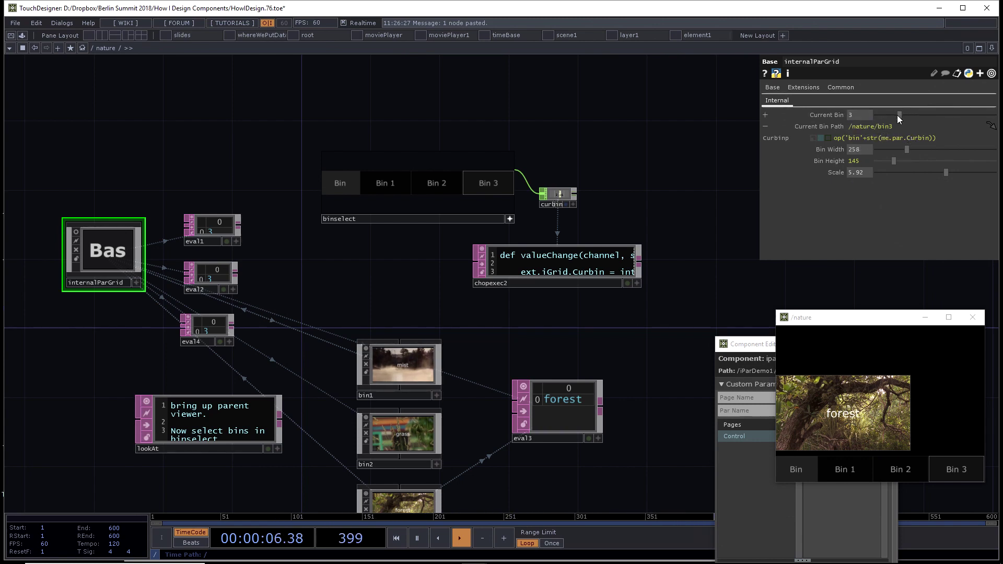
Step: Set internalParGrid's Current Bin to 2 and collapse the expanded Current Bin Path parameter
mouse_move(897, 115)
mouse_down()
mouse_move(879, 121)
mouse_move(905, 116)
mouse_up()
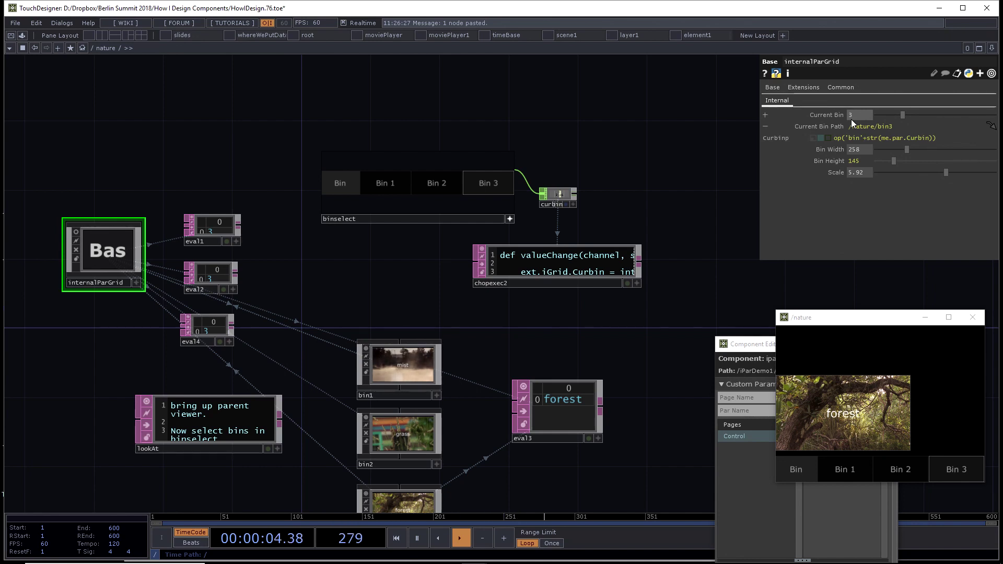
mouse_move(891, 110)
mouse_down()
mouse_move(901, 115)
mouse_move(892, 124)
mouse_up()
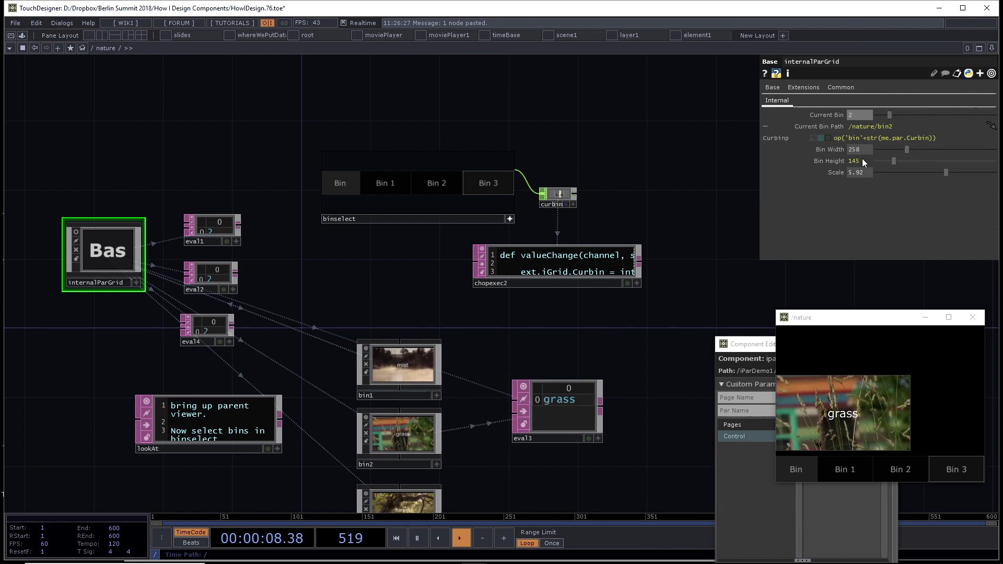
click(766, 126)
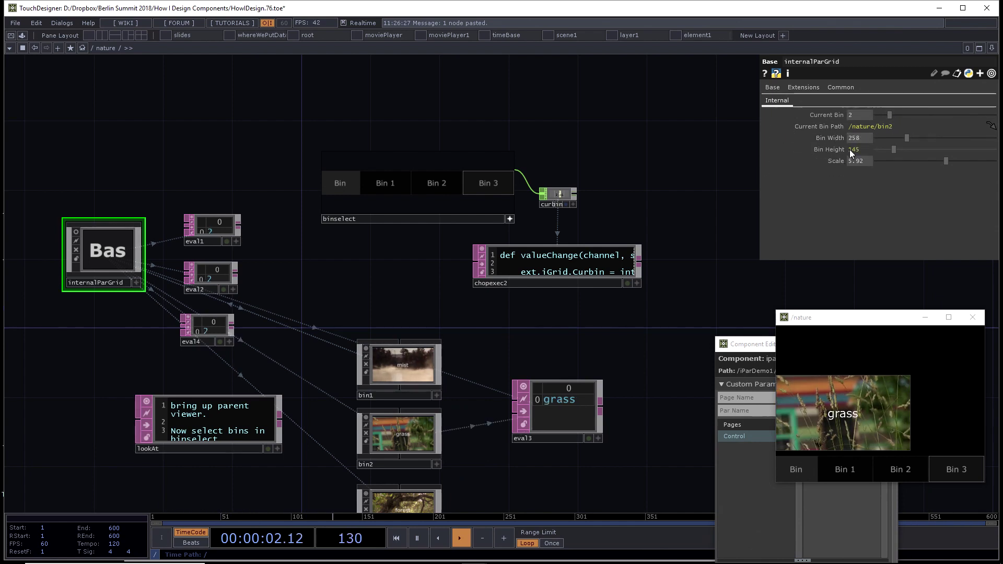
Step: Expand internalParGrid's Bin Height parameter to inspect its expression, and collapse it again
click(766, 150)
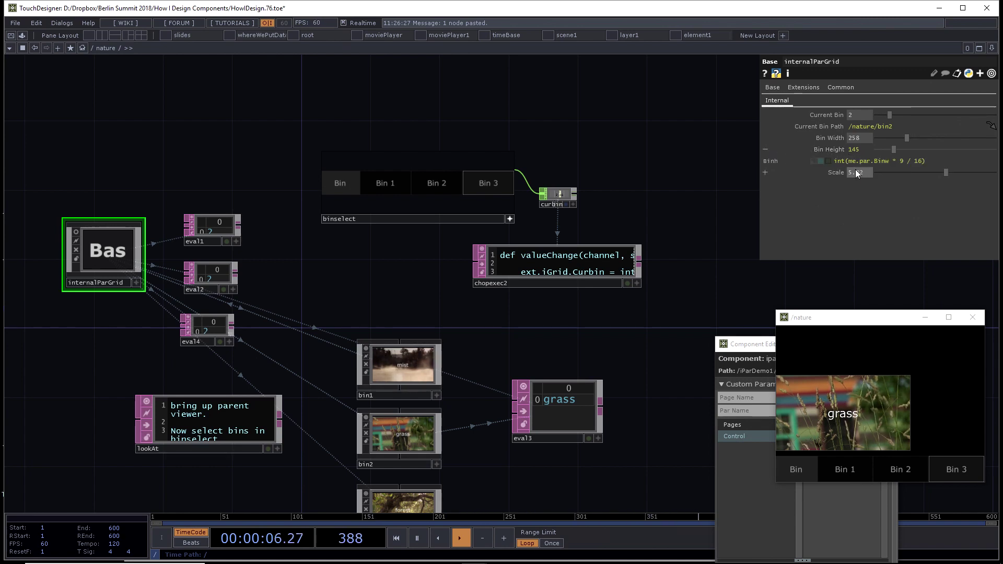
click(766, 149)
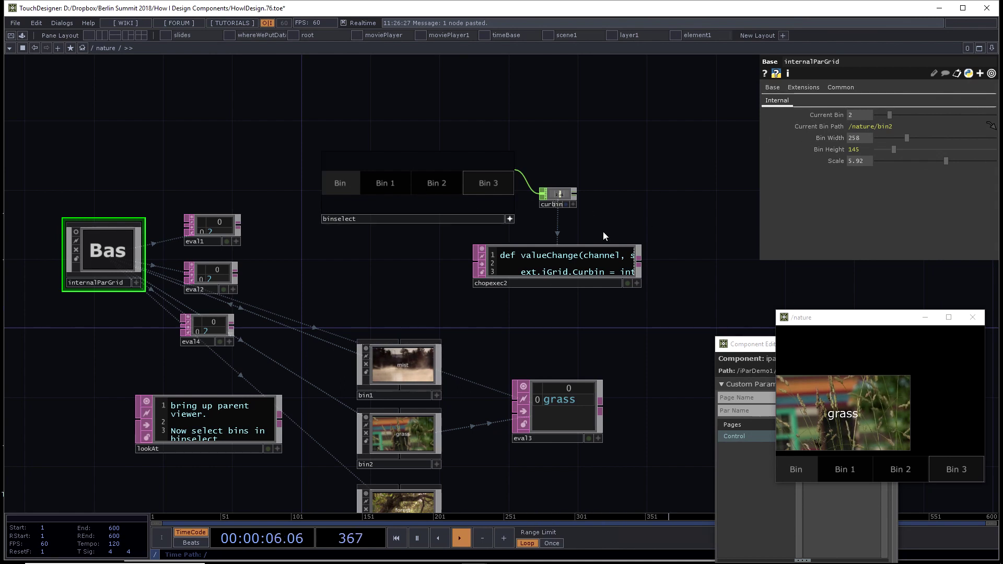
Step: Select eval1 and eval2 in turn to compare their Curbin expressions, and check the lookAt notes
drag(397, 312, 452, 228)
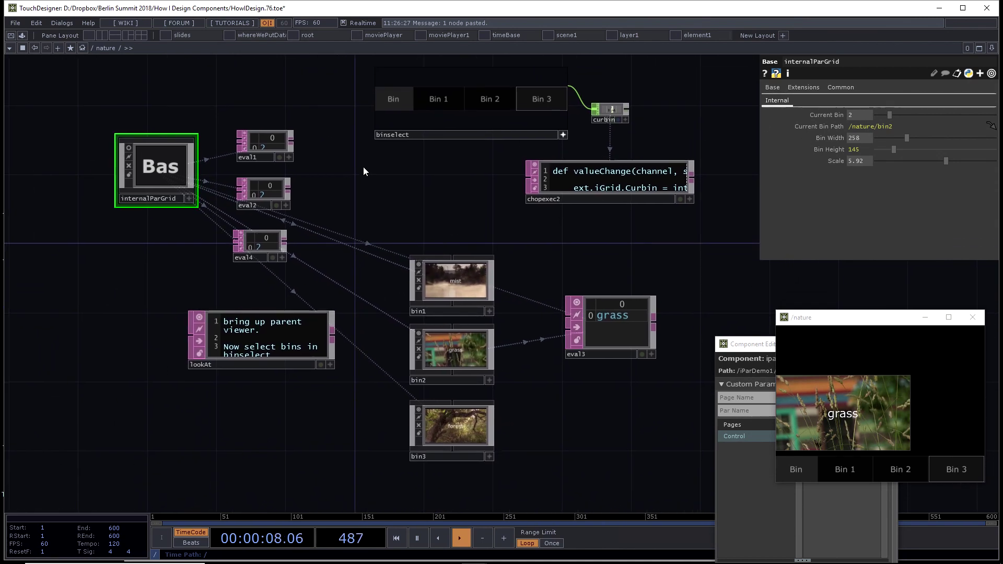
right_drag(360, 165, 261, 139)
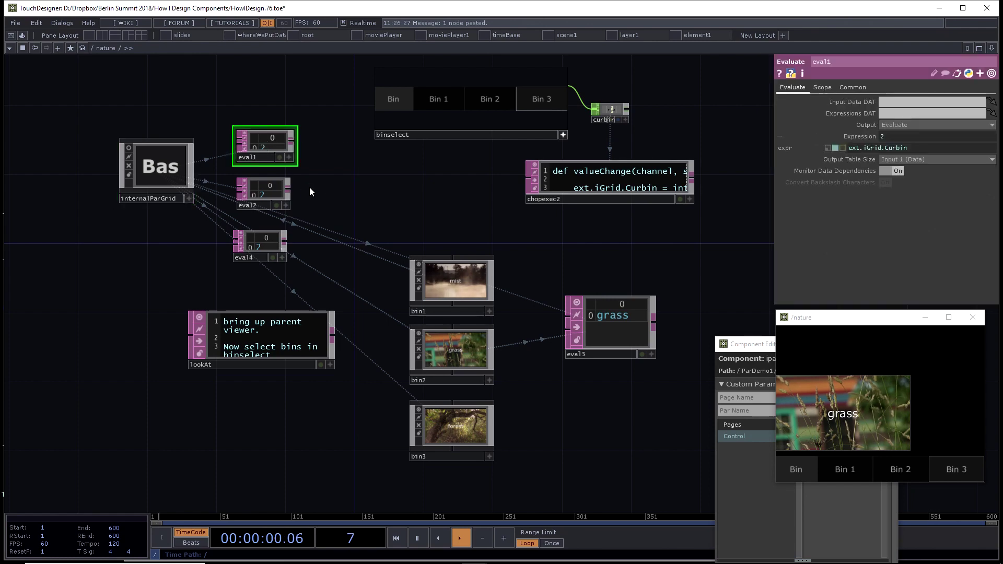
right_drag(321, 193, 268, 196)
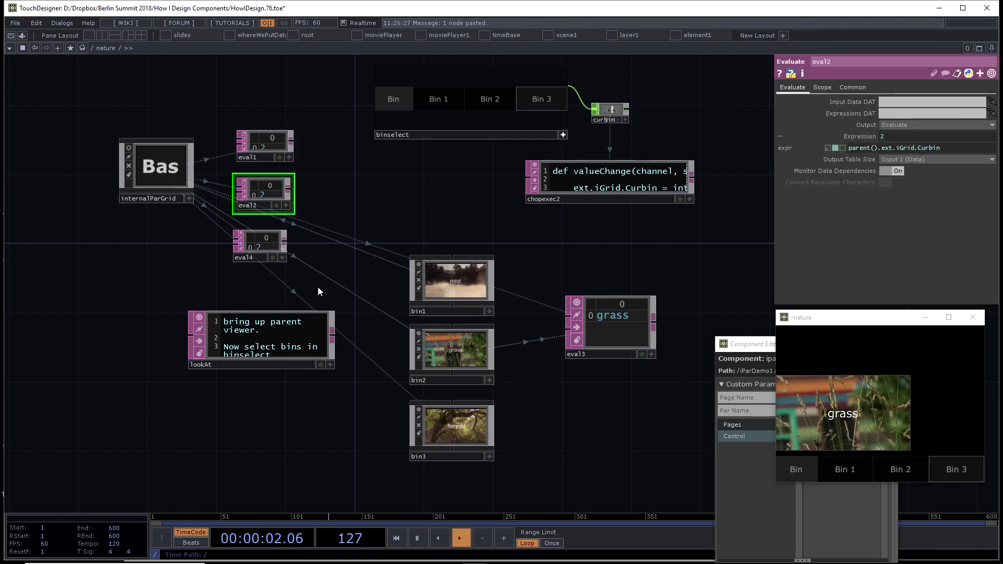
scroll(318, 287, up, 5)
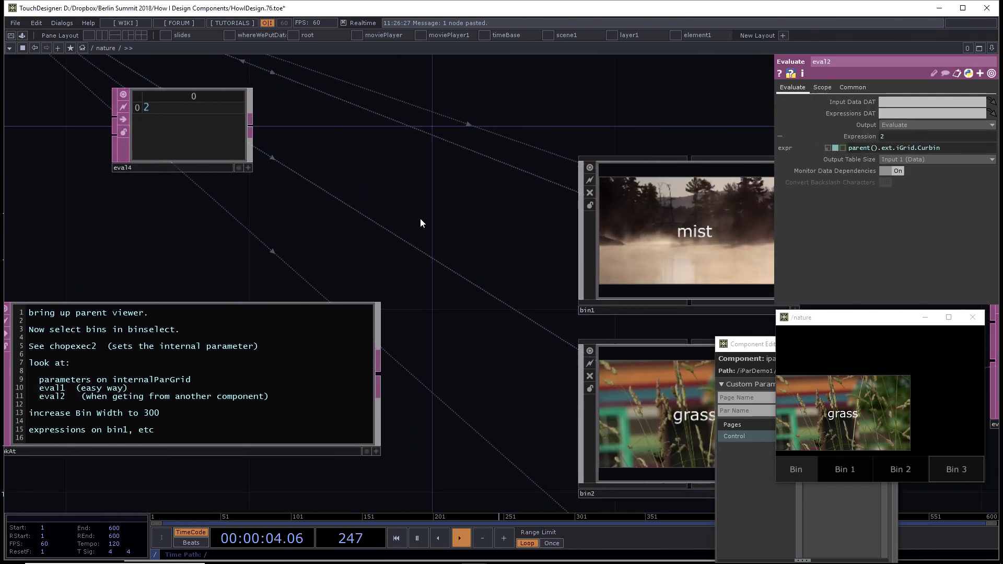
scroll(407, 225, down, 5)
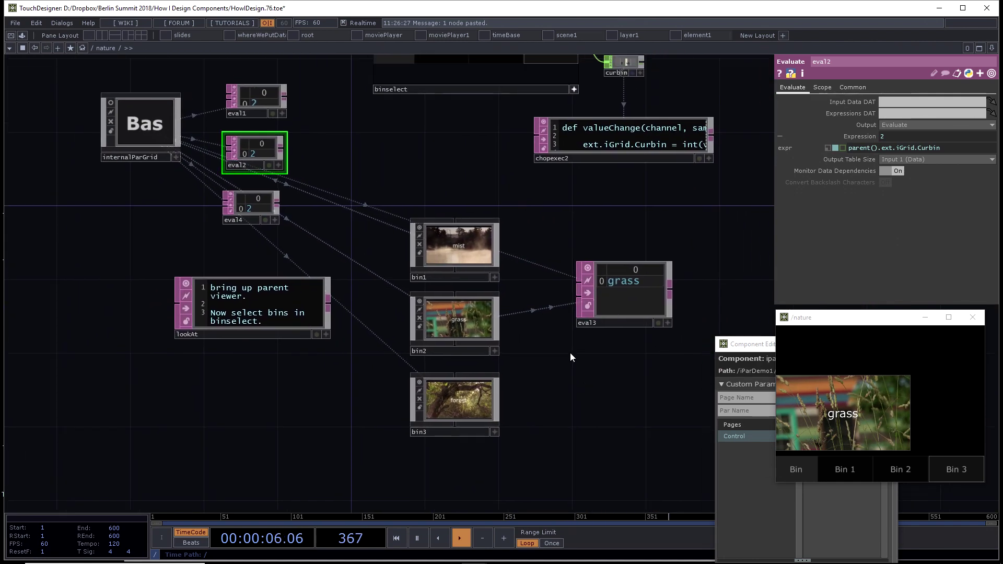
Step: Select eval3, widen its parameters, and highlight ext.iGrid.Curbinp within its expression
right_drag(528, 220, 604, 295)
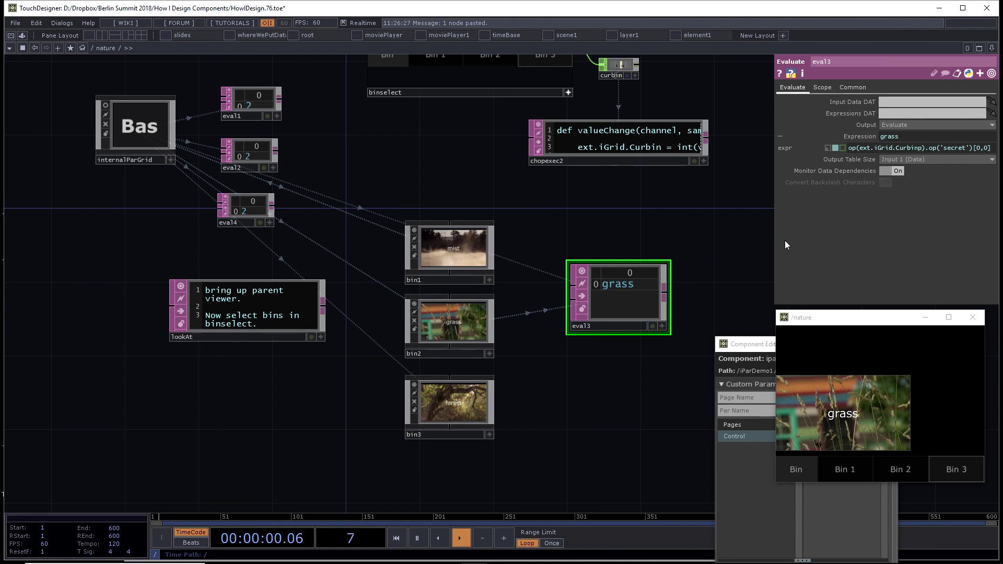
drag(778, 246, 493, 246)
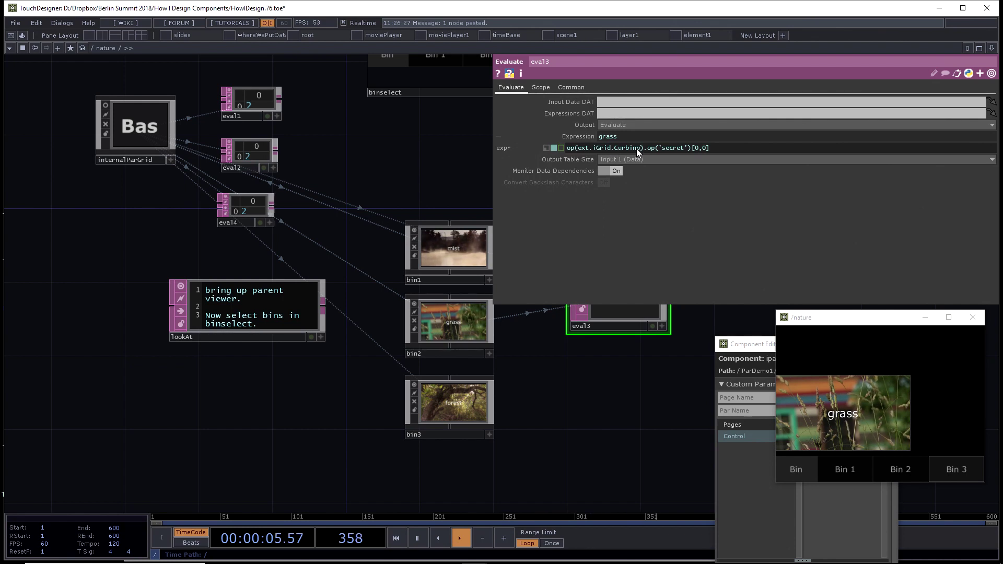
drag(638, 148, 579, 150)
mouse_move(590, 150)
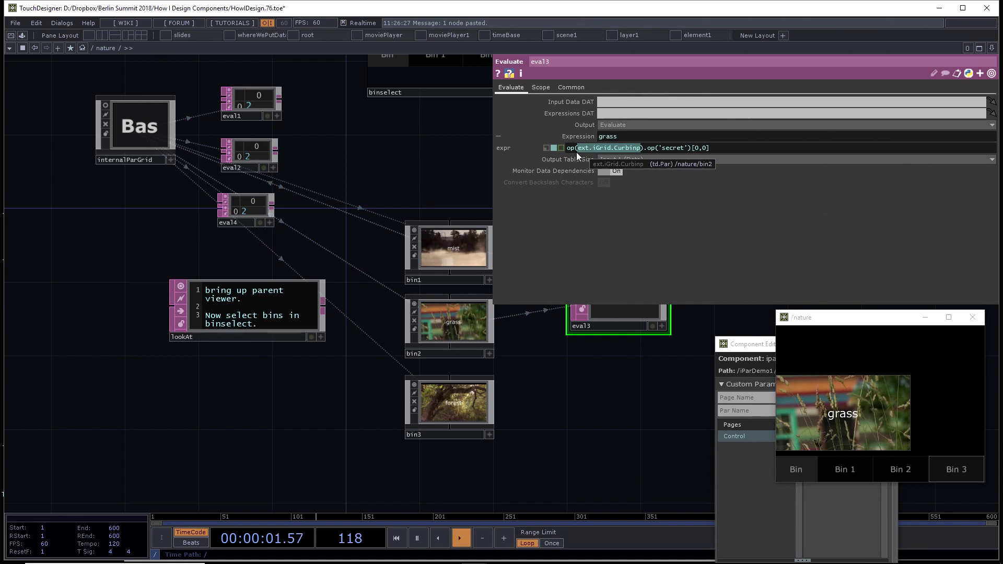
Step: Check internalParGrid's Current Bin Path, and return to eval3 with its parameters widened enough to read the full expression
click(137, 131)
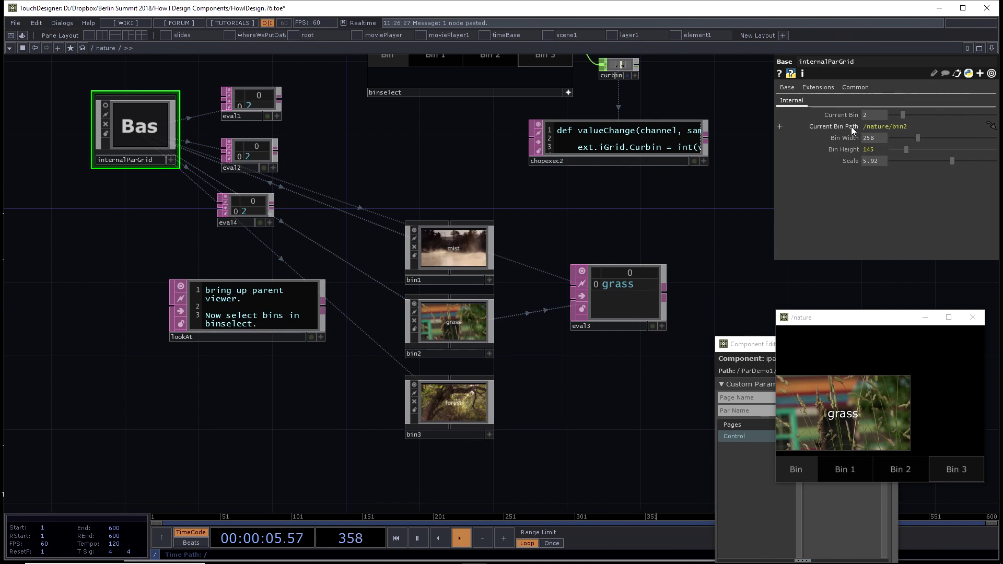
mouse_move(851, 126)
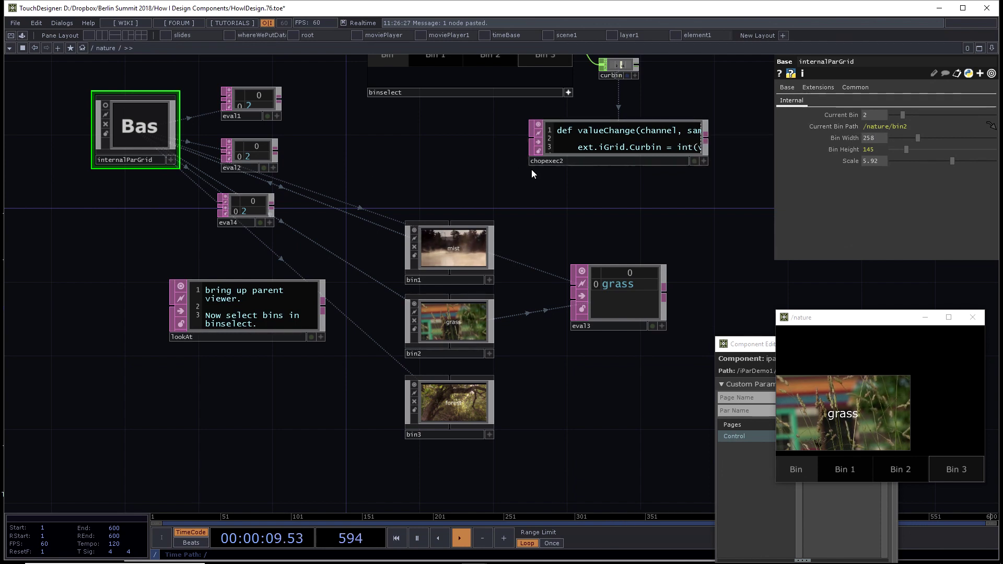
click(628, 284)
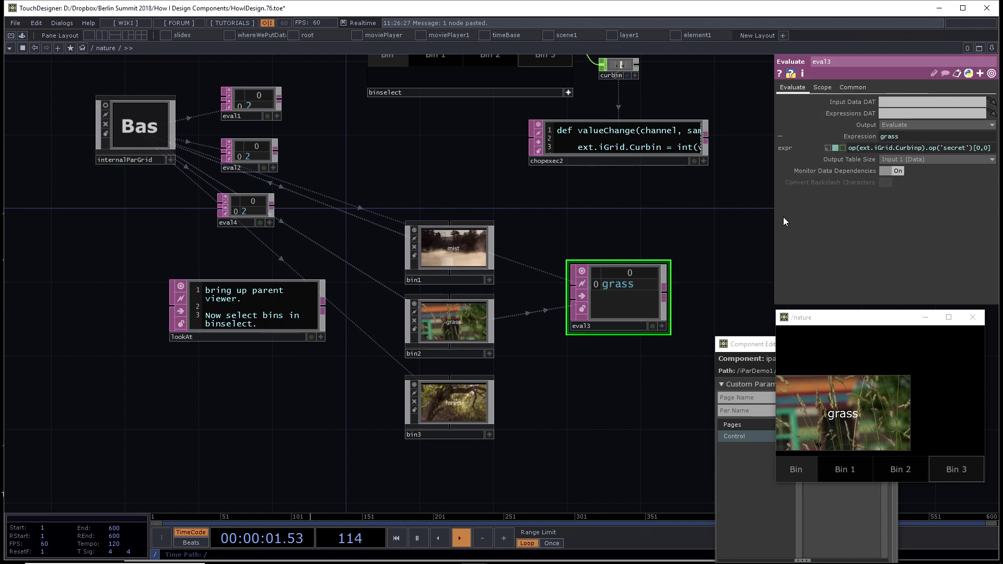
drag(775, 222, 388, 249)
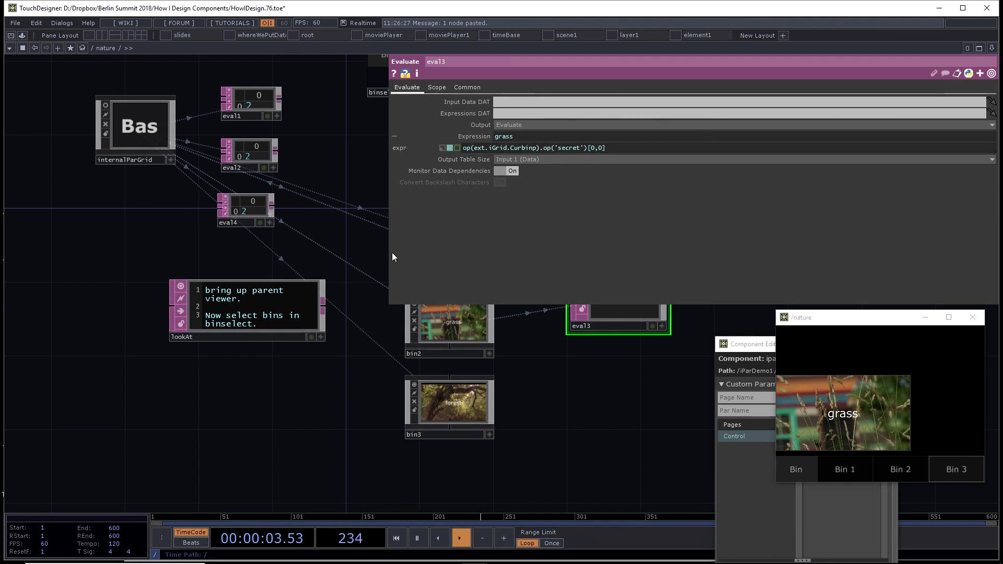
drag(392, 252, 609, 246)
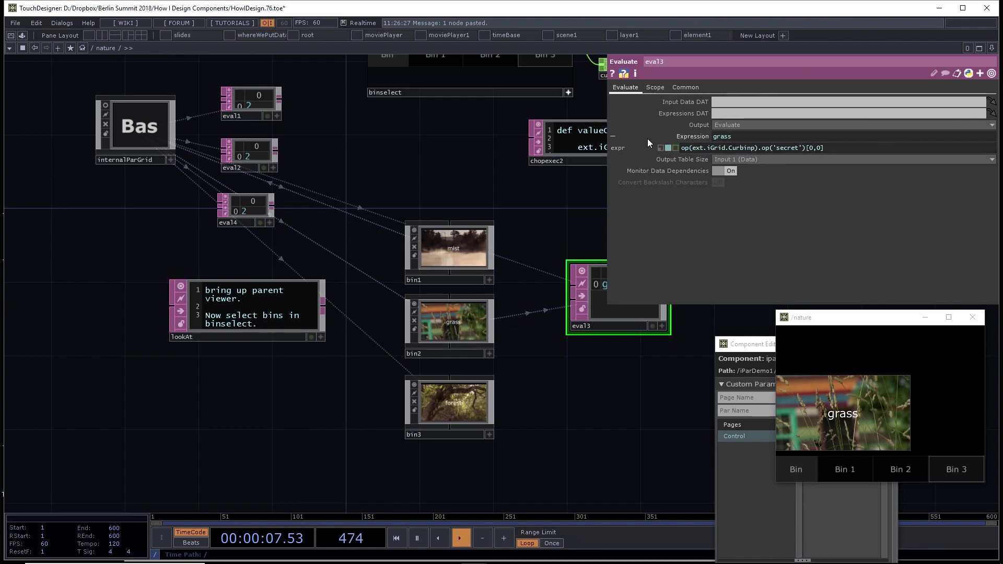
mouse_move(647, 139)
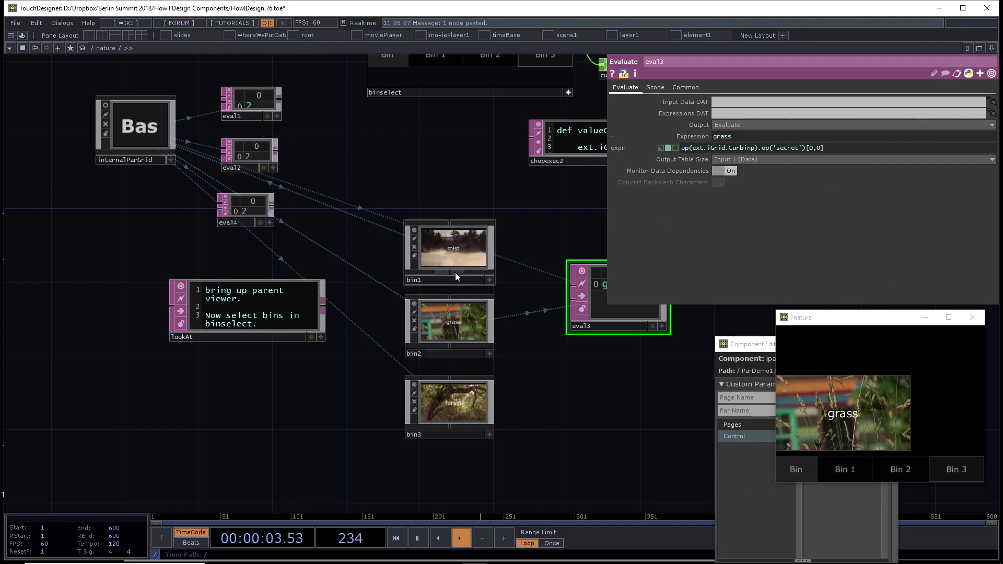
Step: Go inside bin2 to examine its secret table with the parameters shown, and return to the nature network
scroll(455, 313, up, 10)
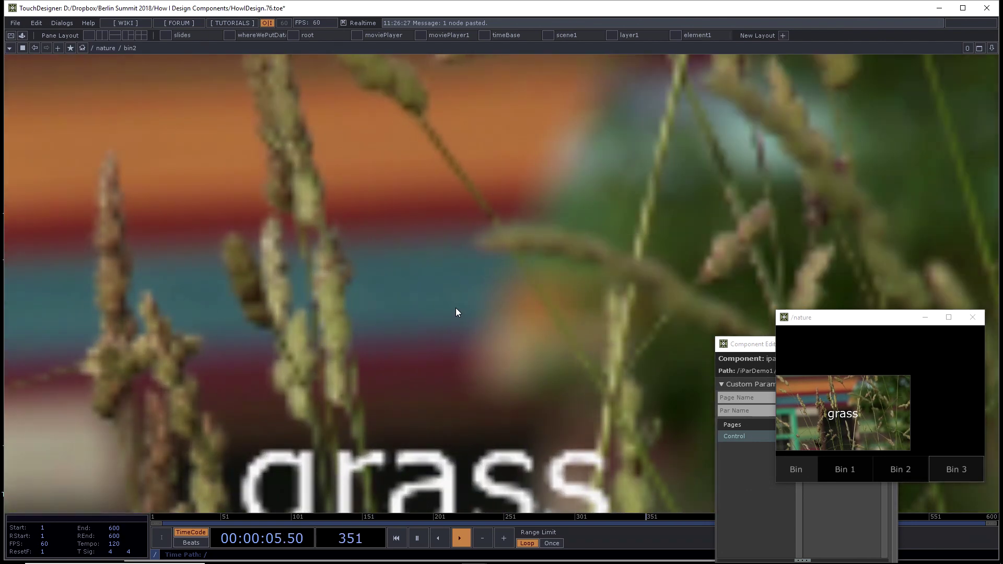
key(p)
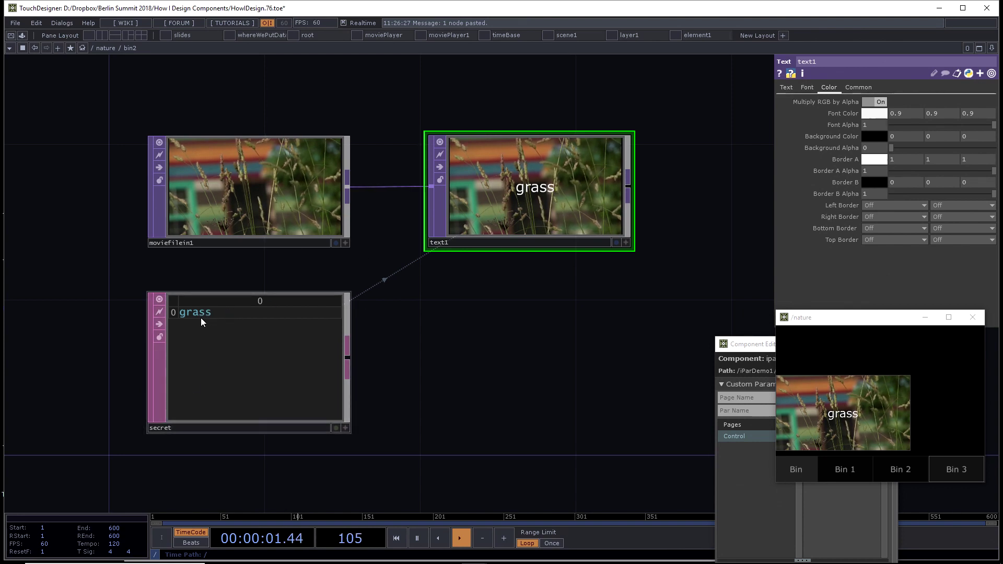
key(u)
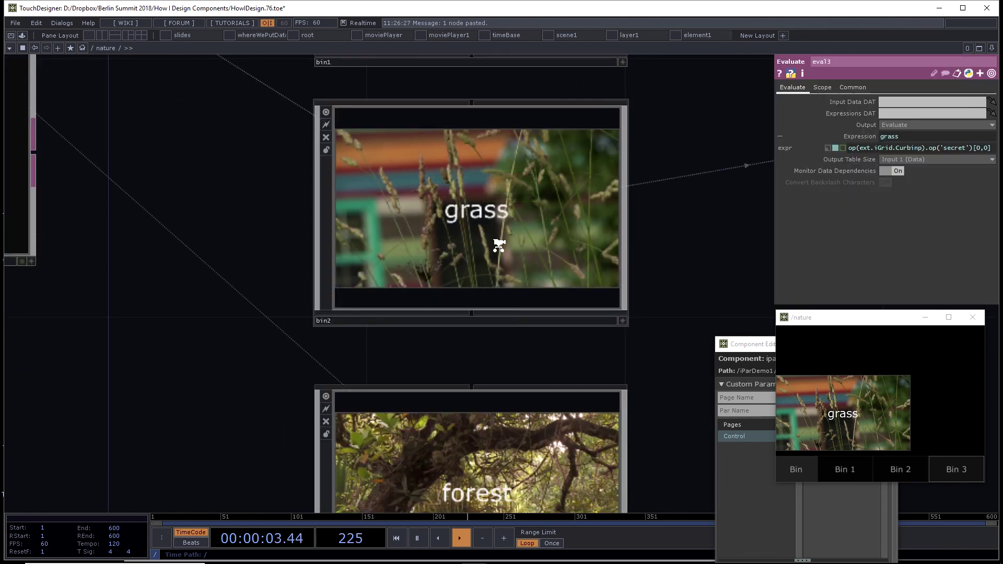
Step: Select bin1 to review the extension expressions on its Width and Height
scroll(499, 246, down, 5)
scroll(494, 312, up, 4)
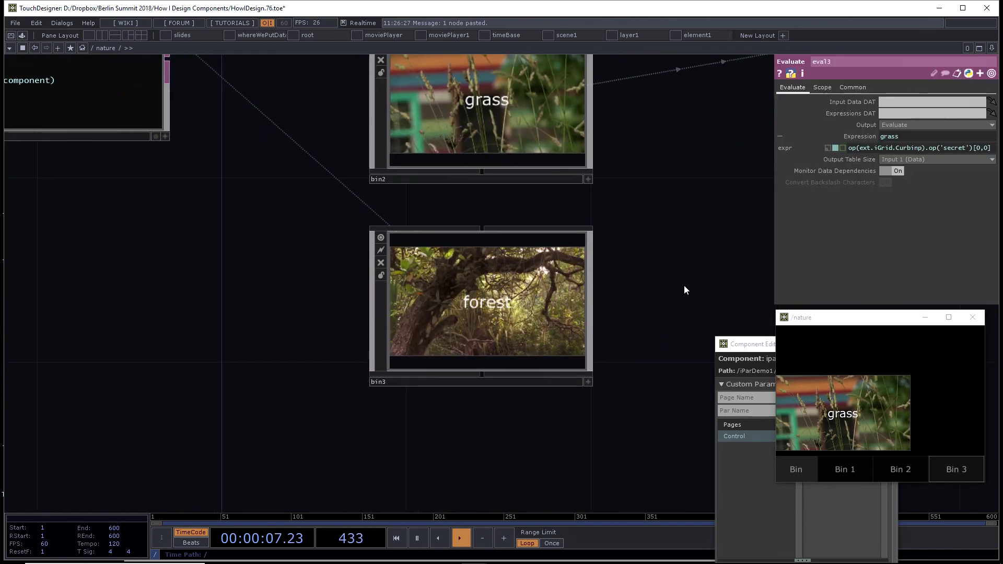
drag(684, 290, 584, 381)
scroll(544, 376, down, 3)
click(491, 192)
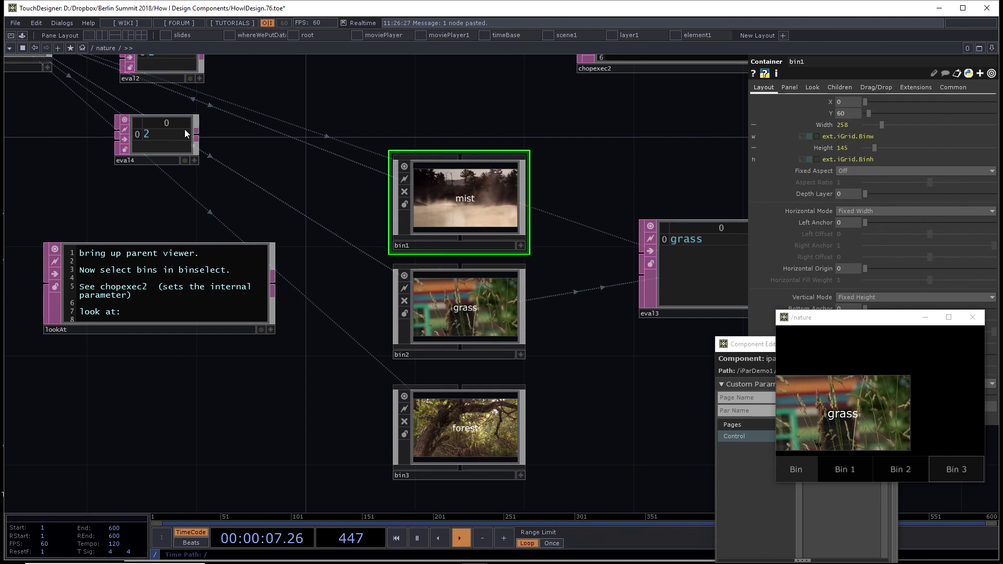
Step: Leave the nature component and enter the mvgrid component's network
drag(313, 198, 365, 281)
scroll(516, 220, down, 5)
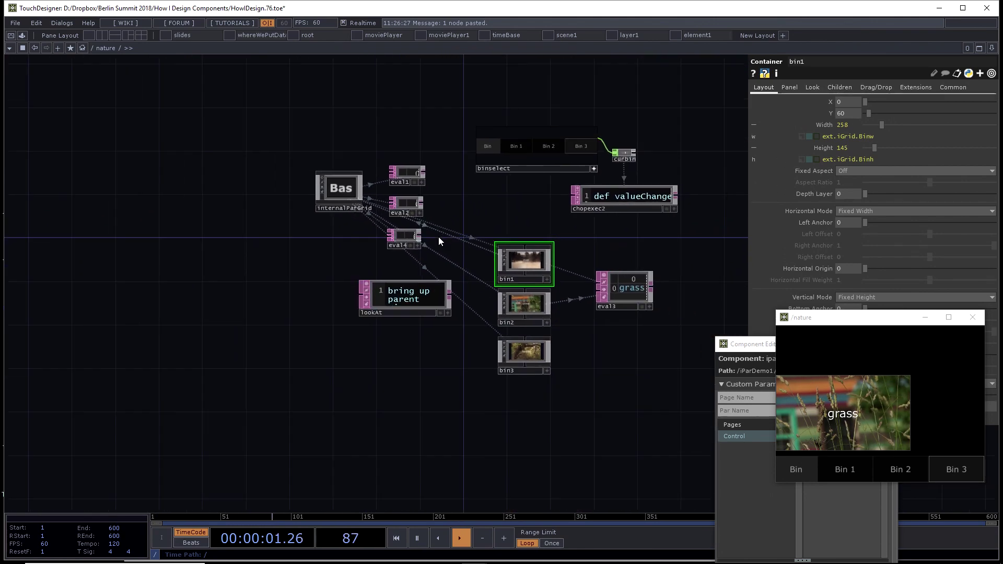
scroll(475, 243, down, 8)
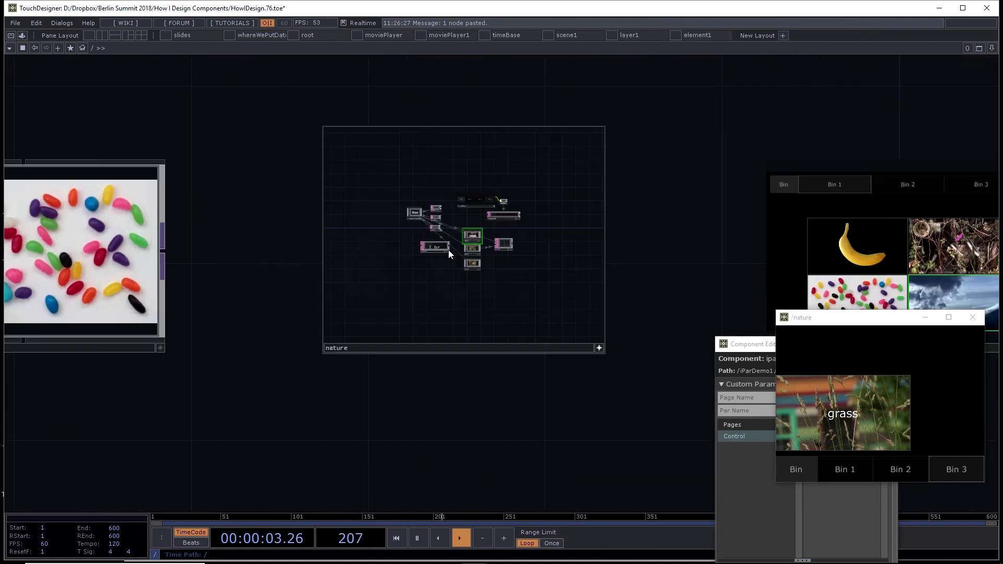
scroll(495, 253, up, 5)
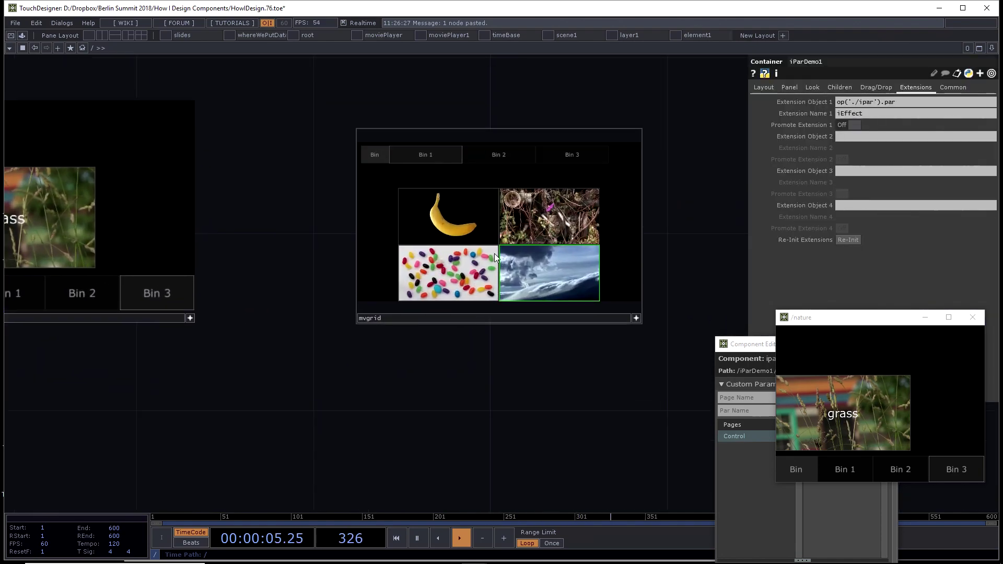
scroll(495, 253, up, 10)
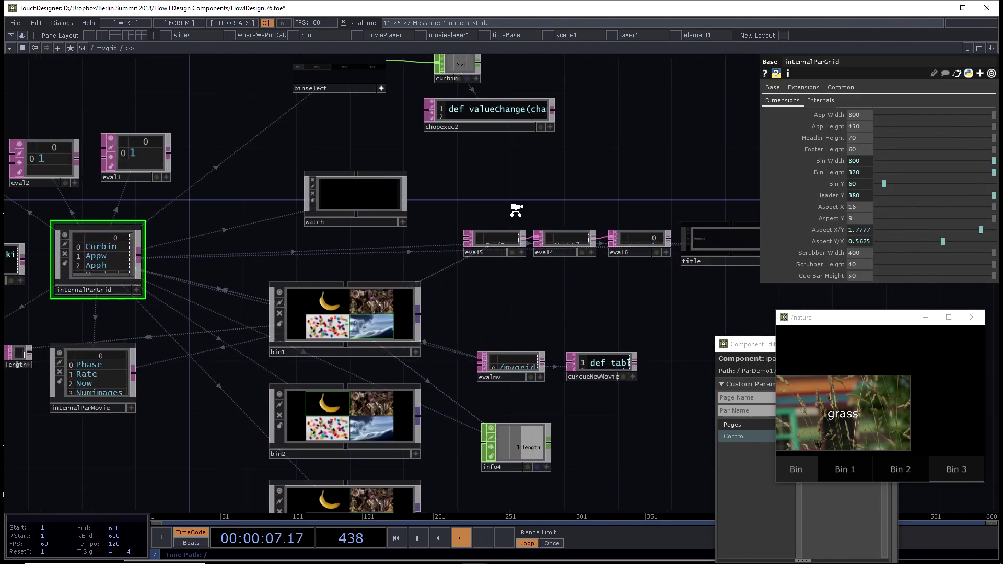
Step: Select eval5, highlight op(ext.iGrid.Mvtop) in its expression with the parameters widened, and narrow the parameters again
scroll(601, 176, up, 2)
scroll(559, 197, down, 2)
click(469, 297)
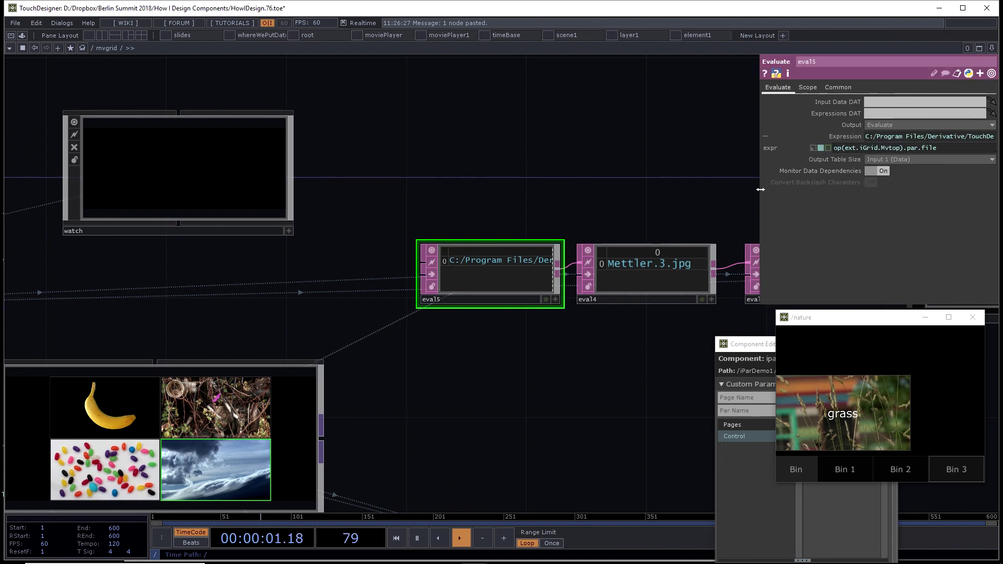
drag(760, 196, 465, 194)
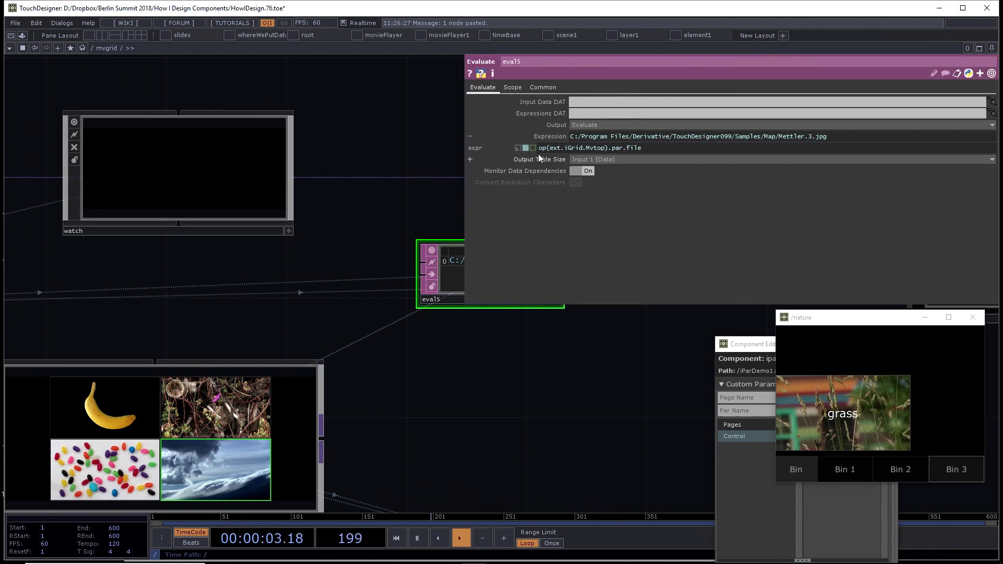
click(551, 145)
drag(549, 147, 605, 152)
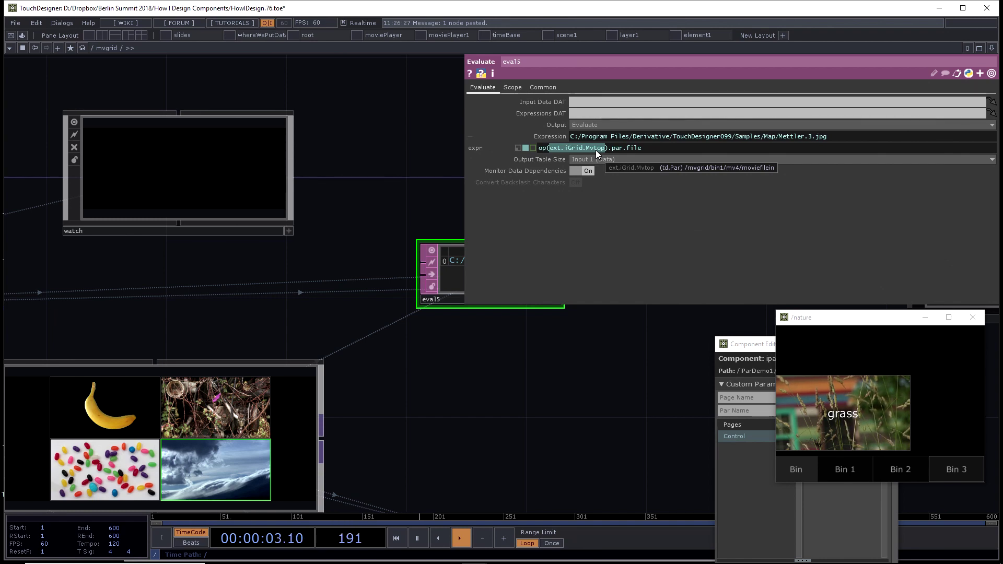
drag(609, 148, 528, 162)
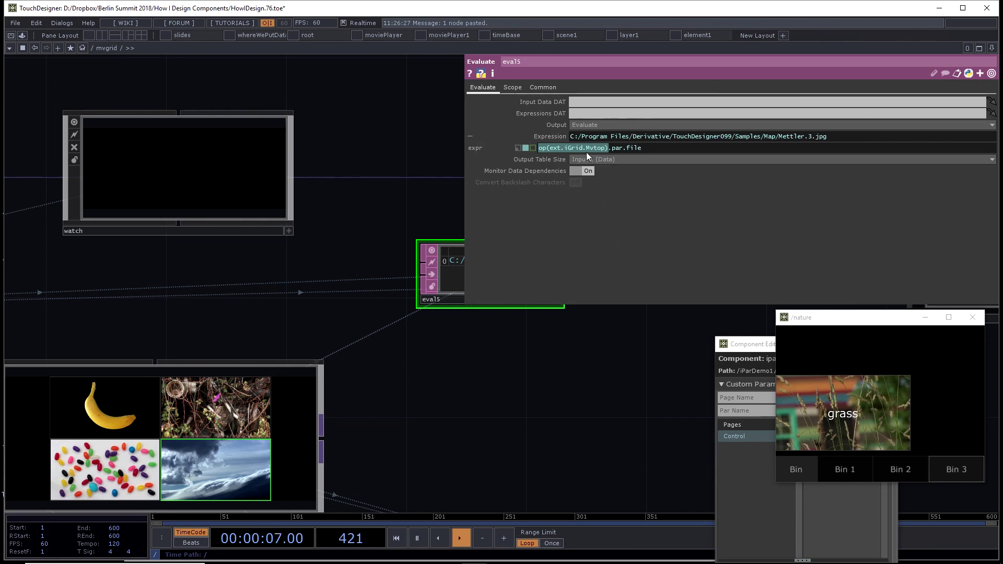
click(466, 188)
drag(466, 188, 728, 177)
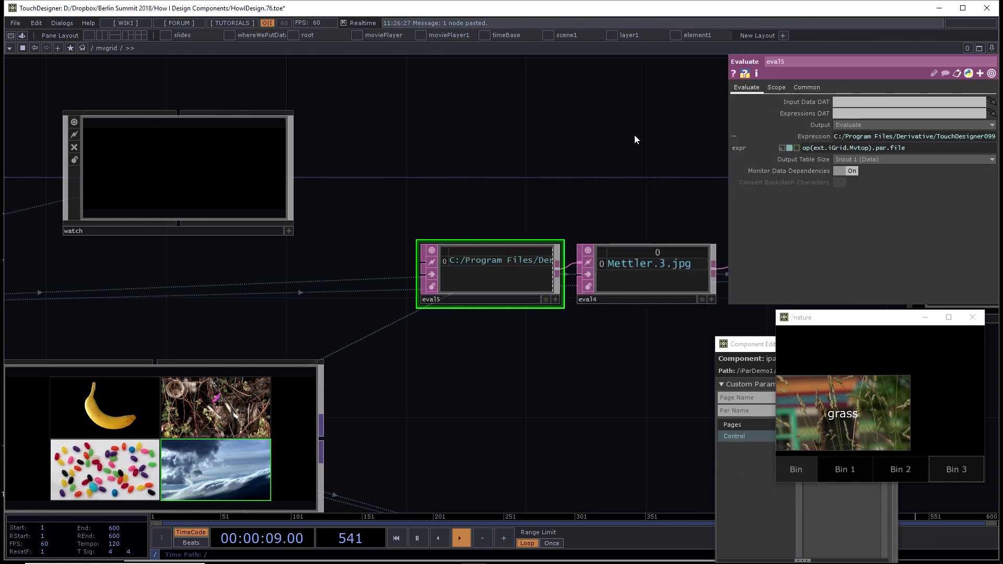
Step: Move the TouchDesigner window down, switch to Chrome, and open the wiki from the Derivative site in a new tab
scroll(544, 151, down, 5)
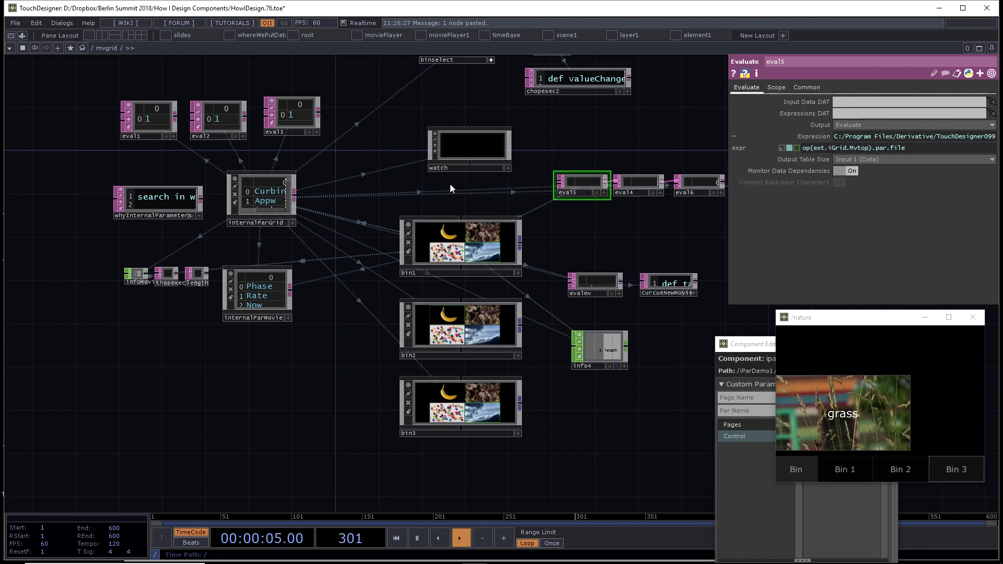
drag(253, 7, 252, 238)
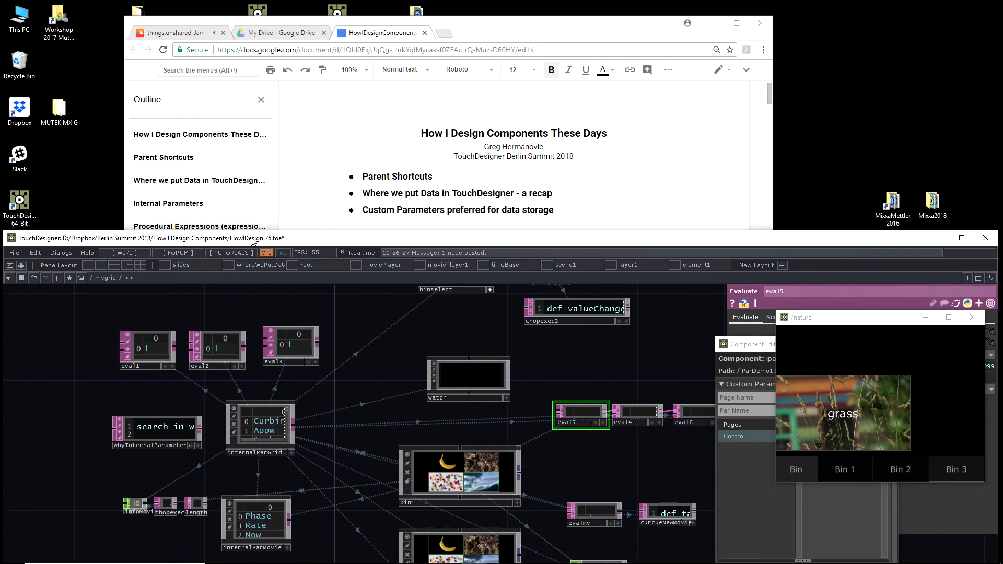
click(448, 34)
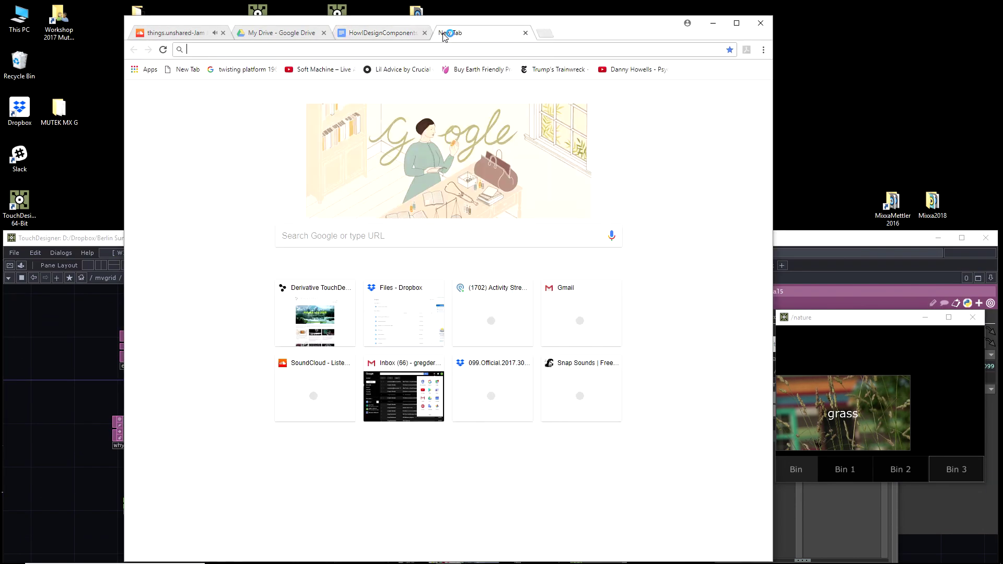
click(339, 322)
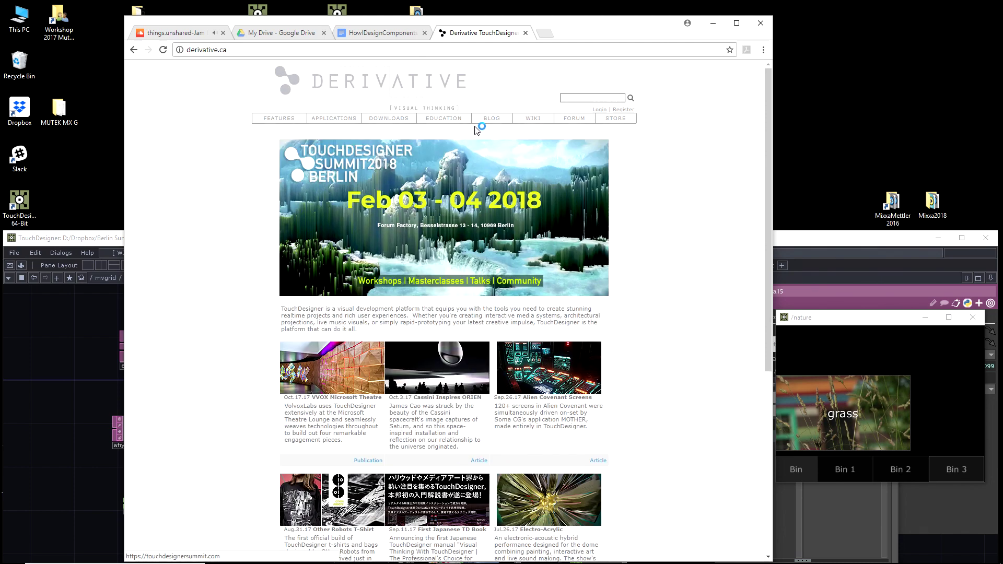
click(532, 118)
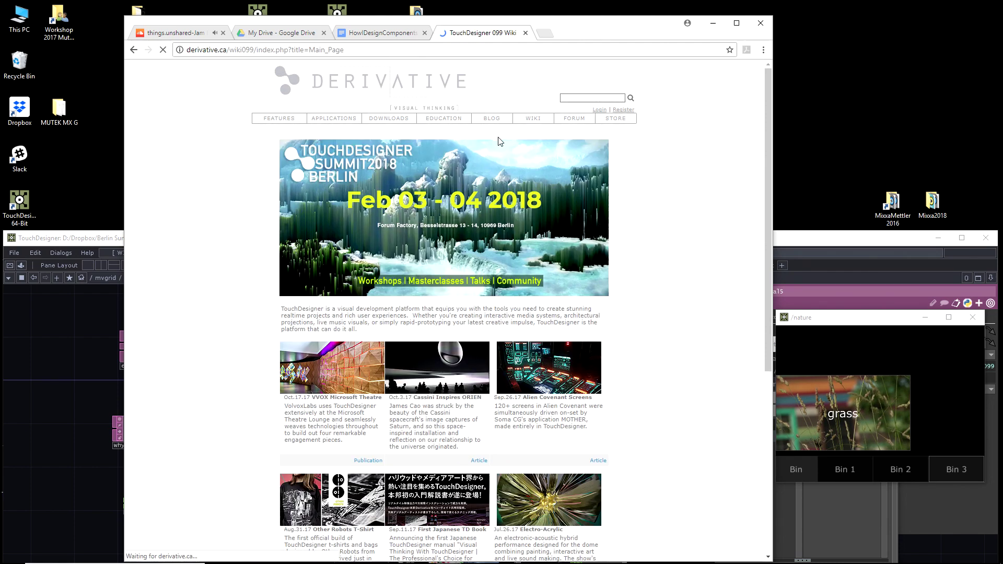
Step: Search the wiki for Internal, open the Internal Parameters article, and read through its setup instructions and recommendation
click(167, 351)
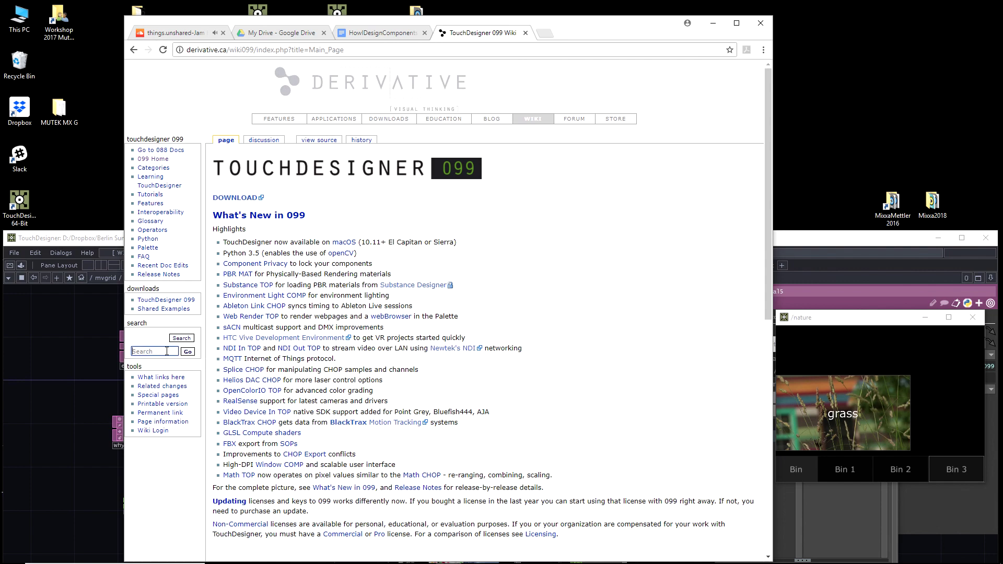
text(Inte)
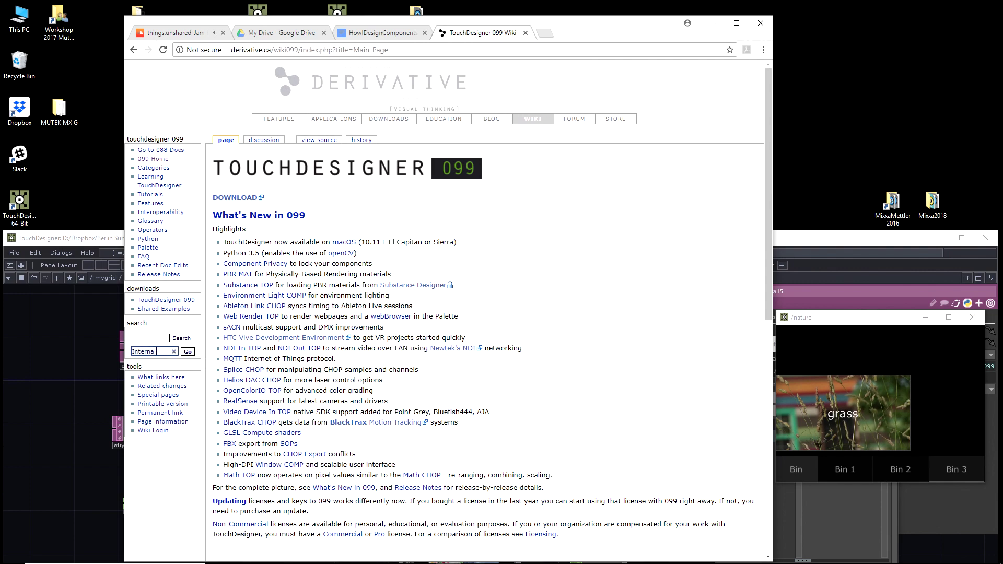
text(rnal)
click(195, 361)
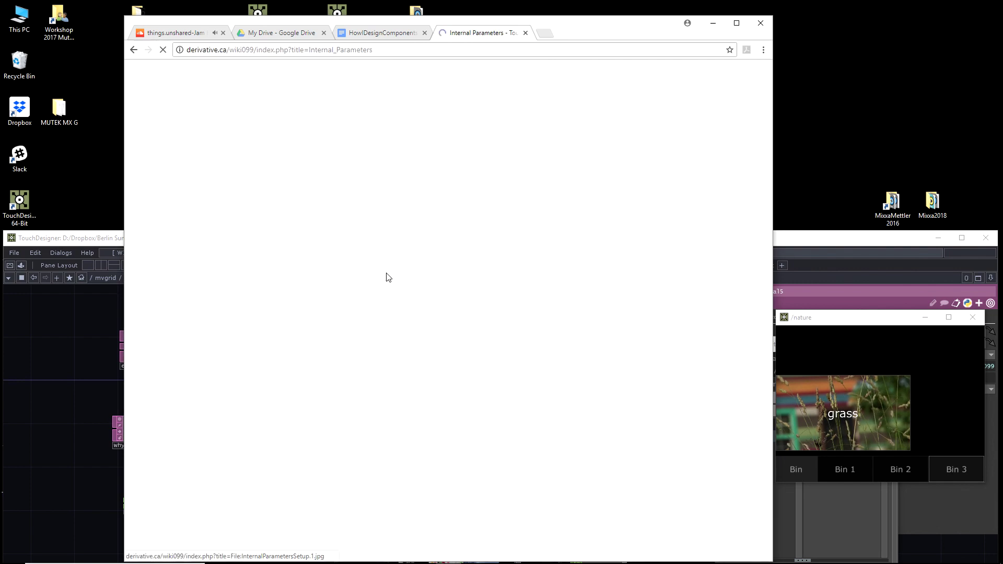
scroll(448, 236, down, 1)
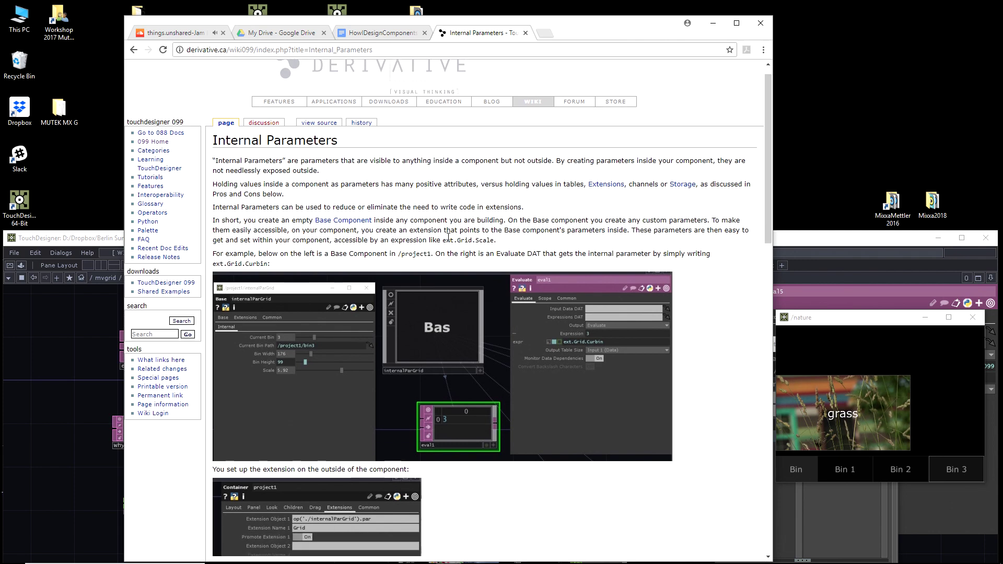
scroll(448, 237, down, 5)
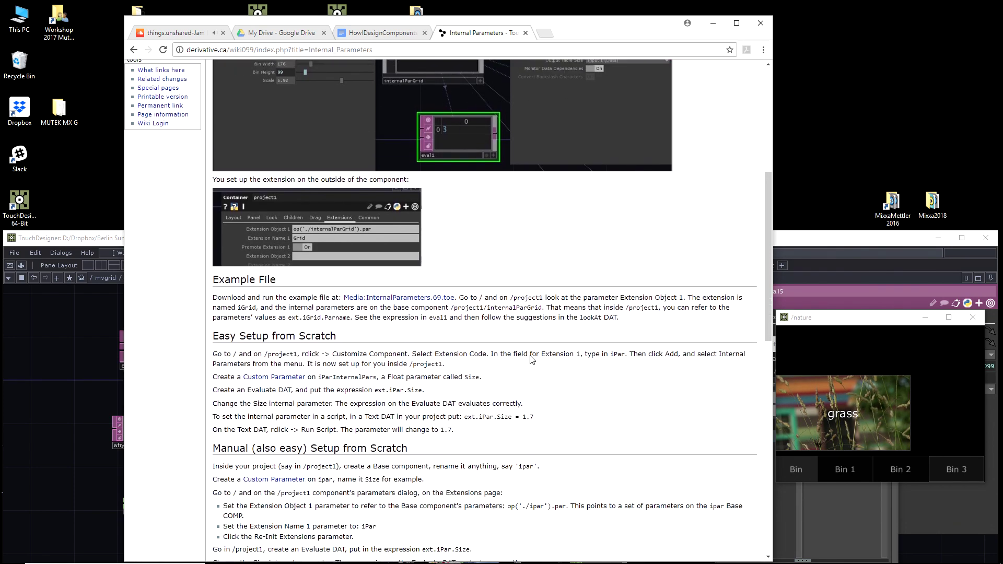
scroll(561, 260, down, 4)
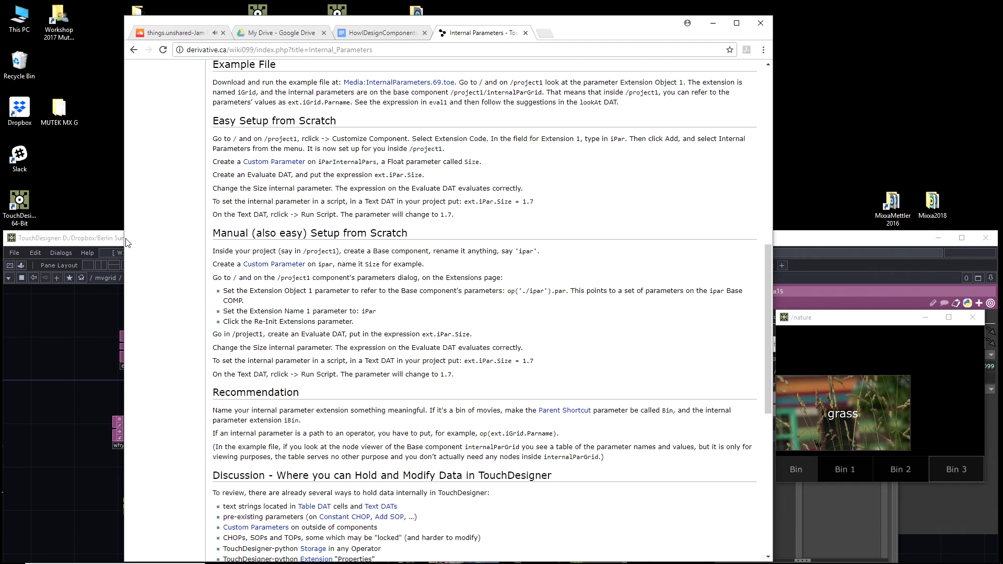
Step: Return to the TouchDesigner window, go up to the root network, and place a new Base COMP beside mvgrid
drag(125, 243, 427, 103)
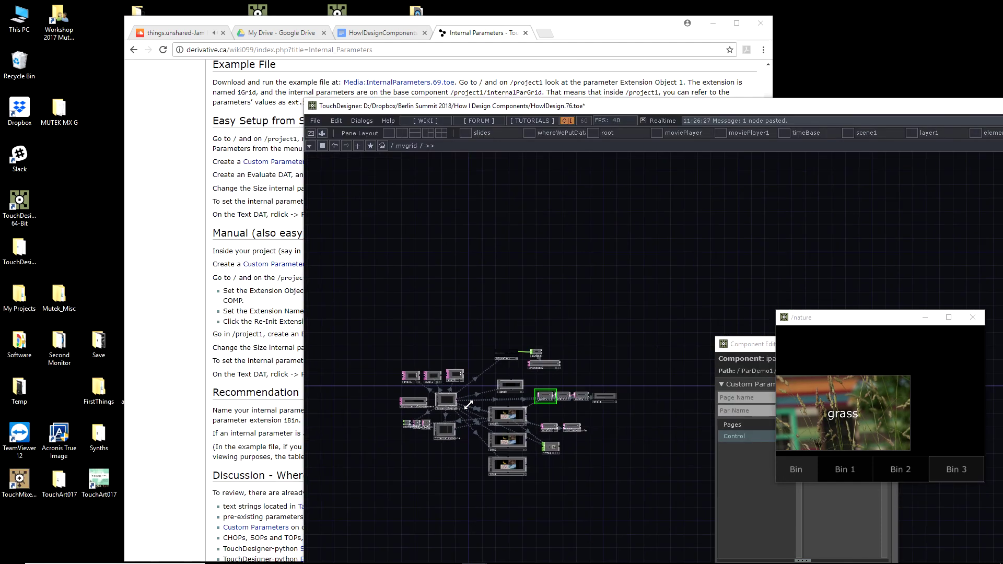
key(u)
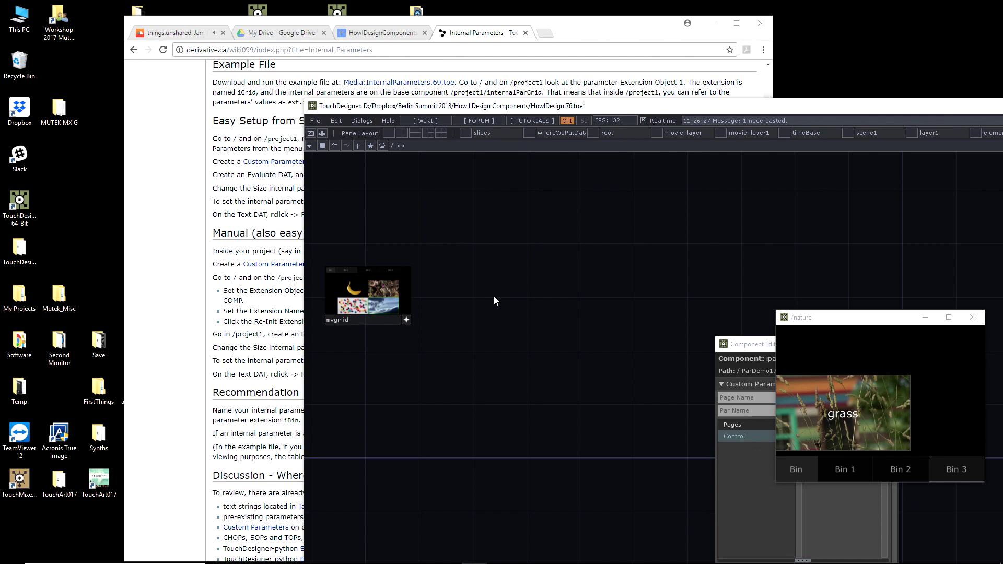
key(Tab)
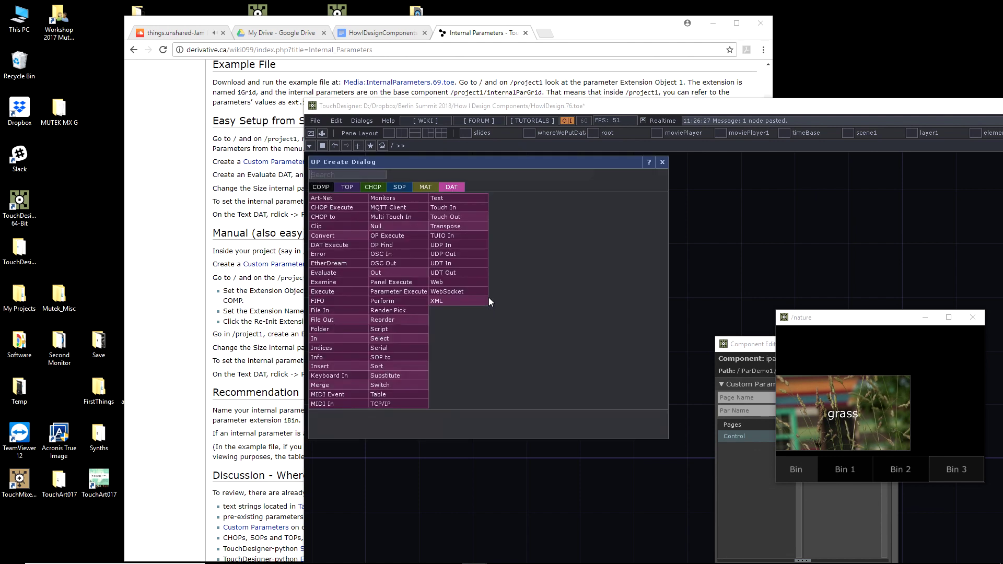
click(320, 187)
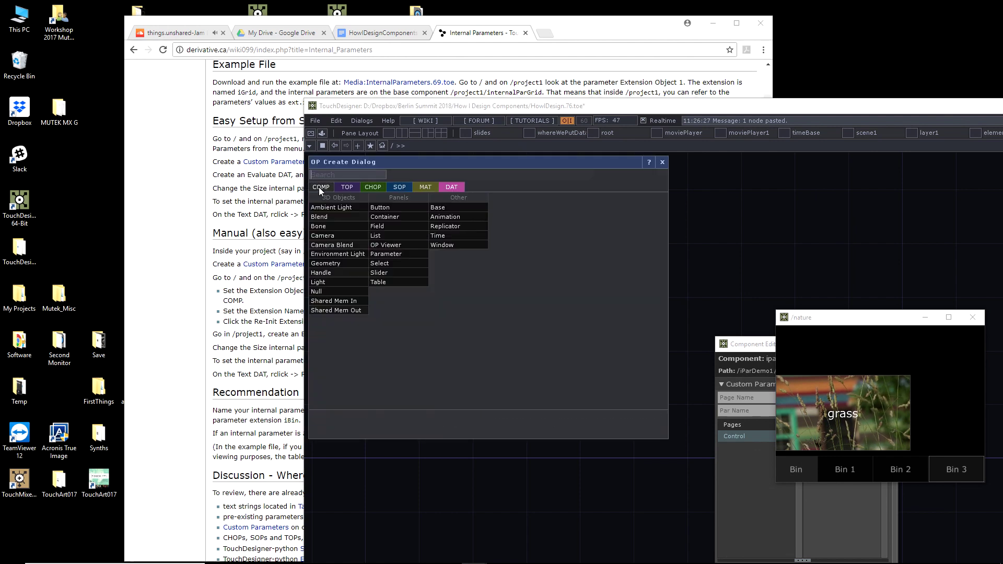
click(437, 207)
click(528, 291)
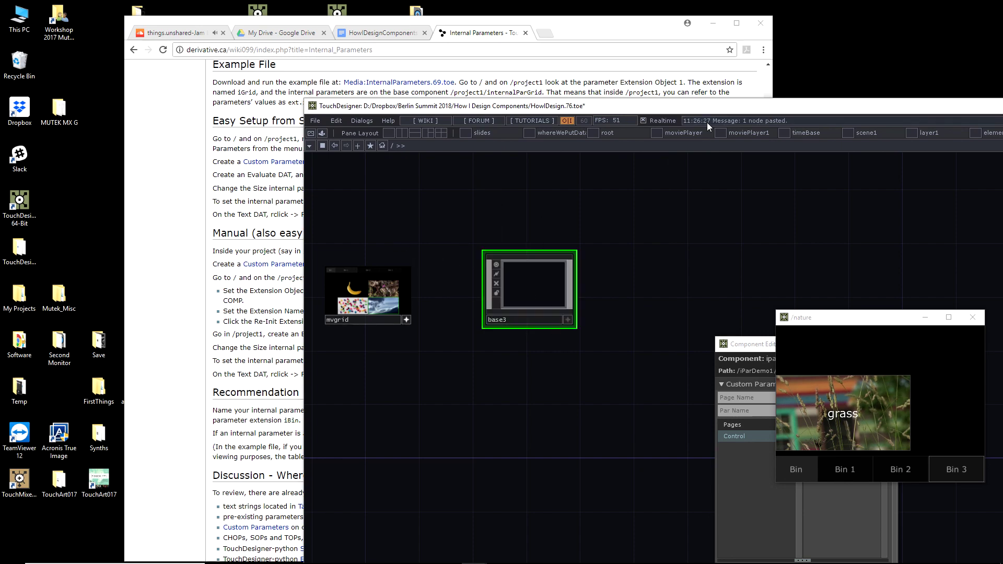
Step: Move the TouchDesigner window so its parameters show, and open the new Base component in the Component Editor
drag(720, 105, 463, 37)
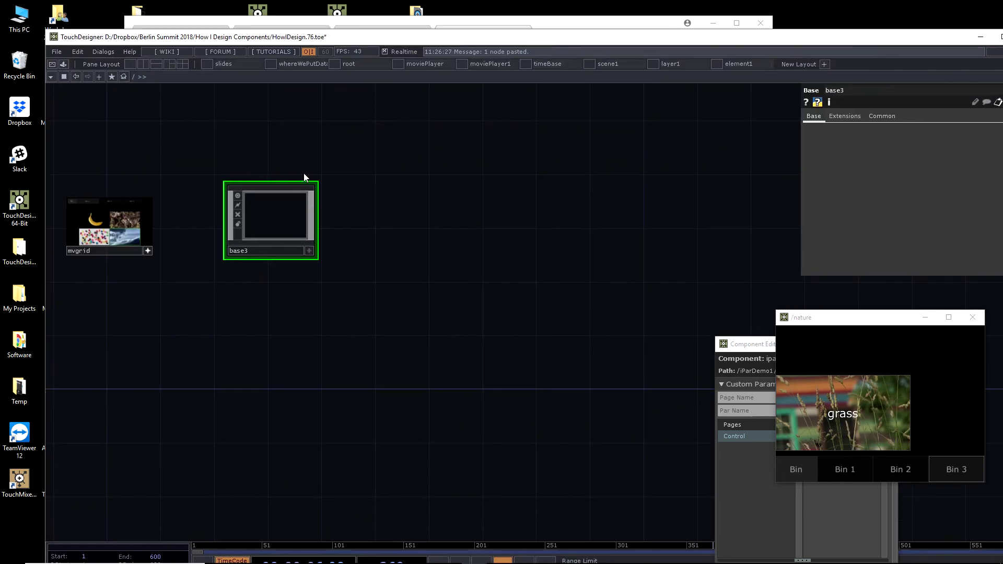
right_click(273, 210)
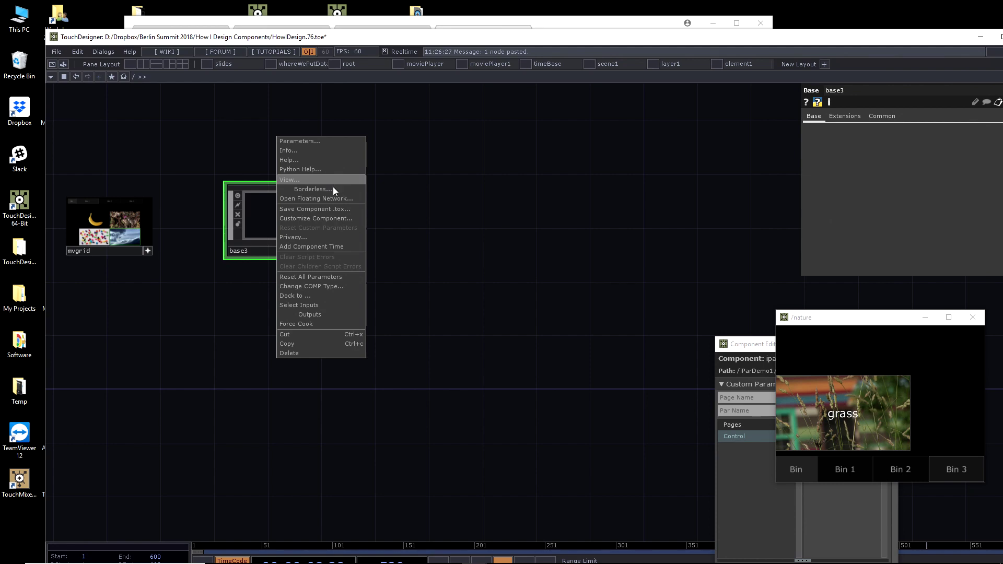
click(330, 220)
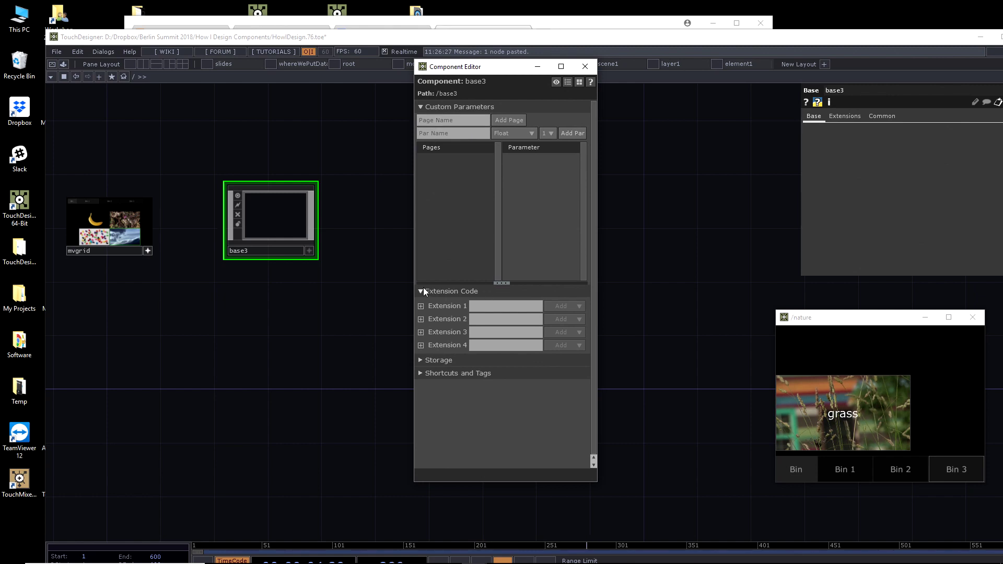
Step: Name Extension 1 of the Base component iGrid and open the choice of extension types to add
click(487, 308)
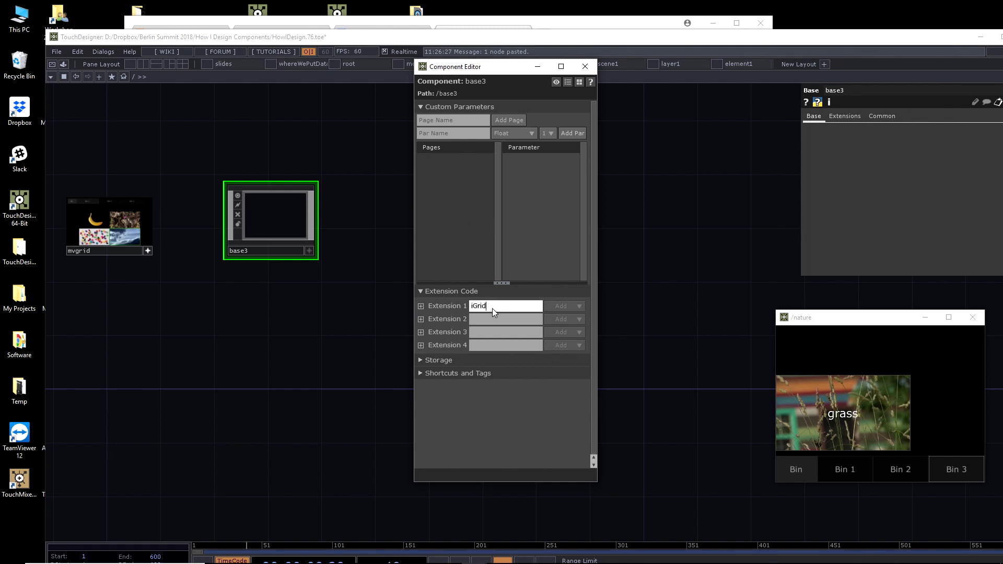
key(Return)
click(335, 340)
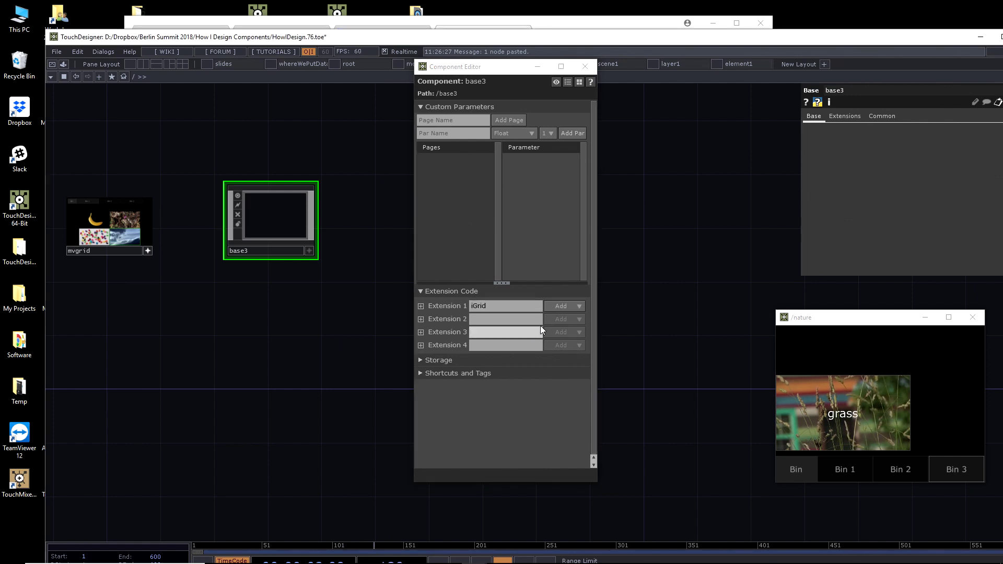
click(566, 304)
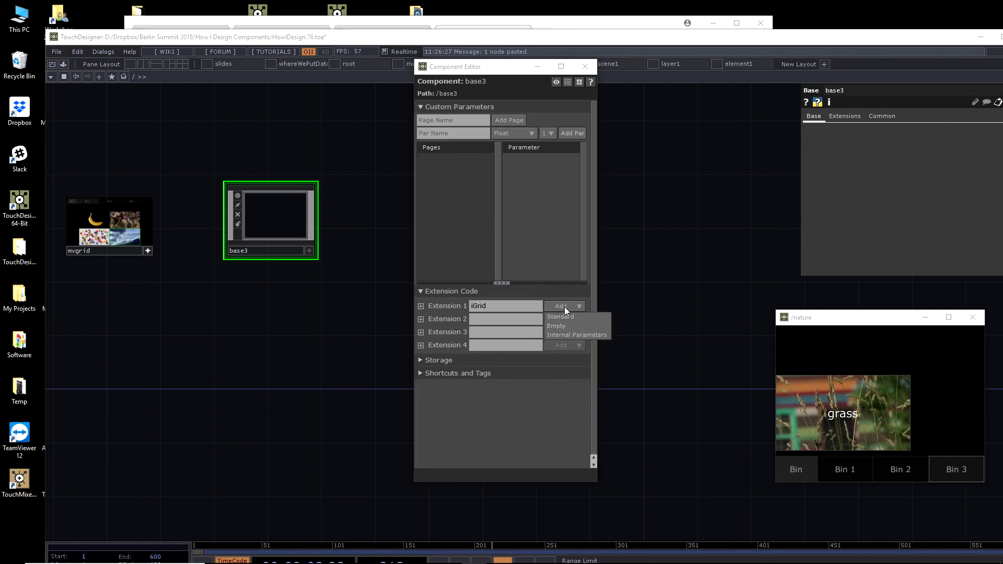
Step: Add the iGrid extension to base3 as Internal Parameters and show the component's extension settings in a widened parameter view
click(566, 336)
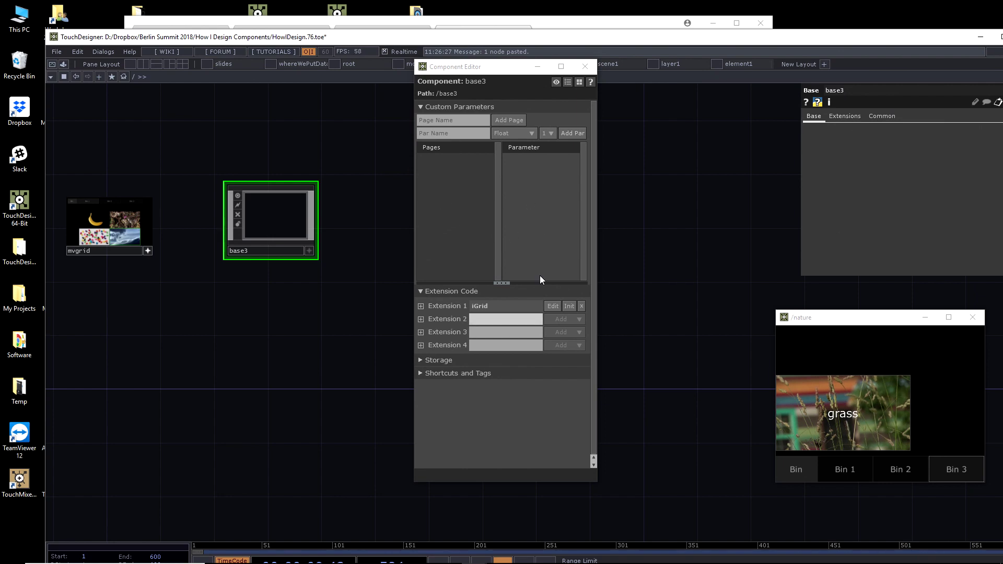
click(837, 116)
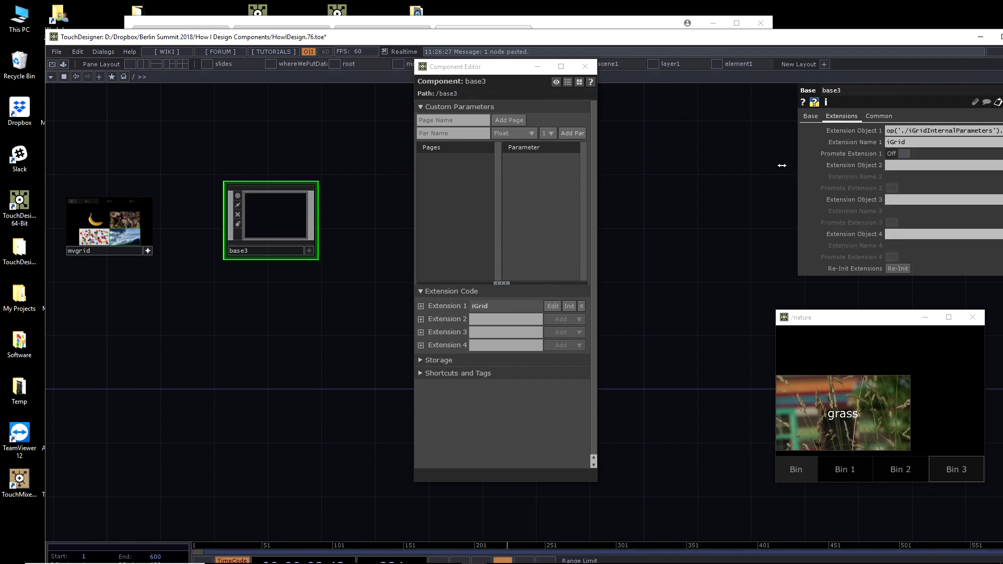
drag(799, 163, 624, 172)
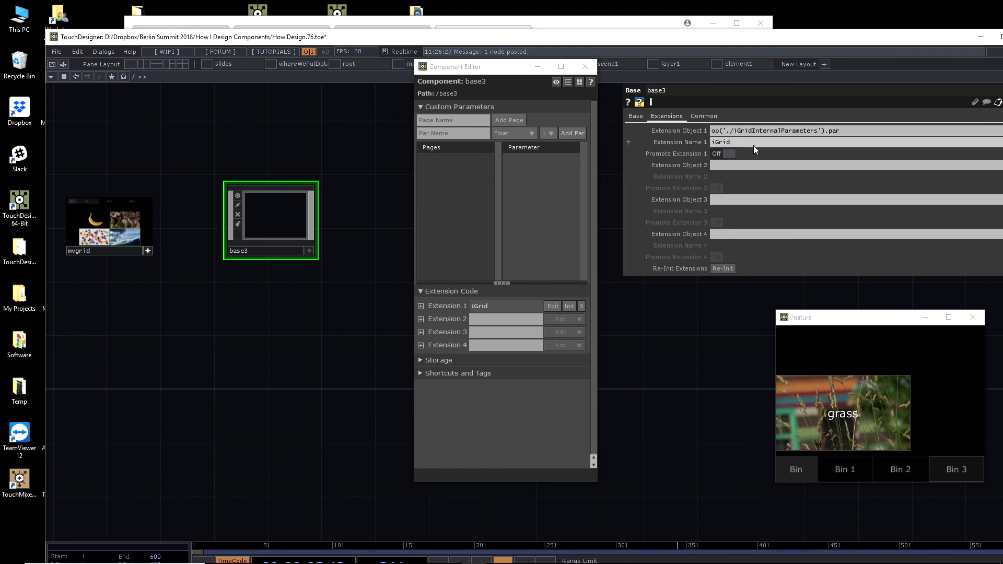
Step: Go inside base3, move the Component Editor clear of the network and show the Internal parameters of iGridInternalParameters
double_click(234, 203)
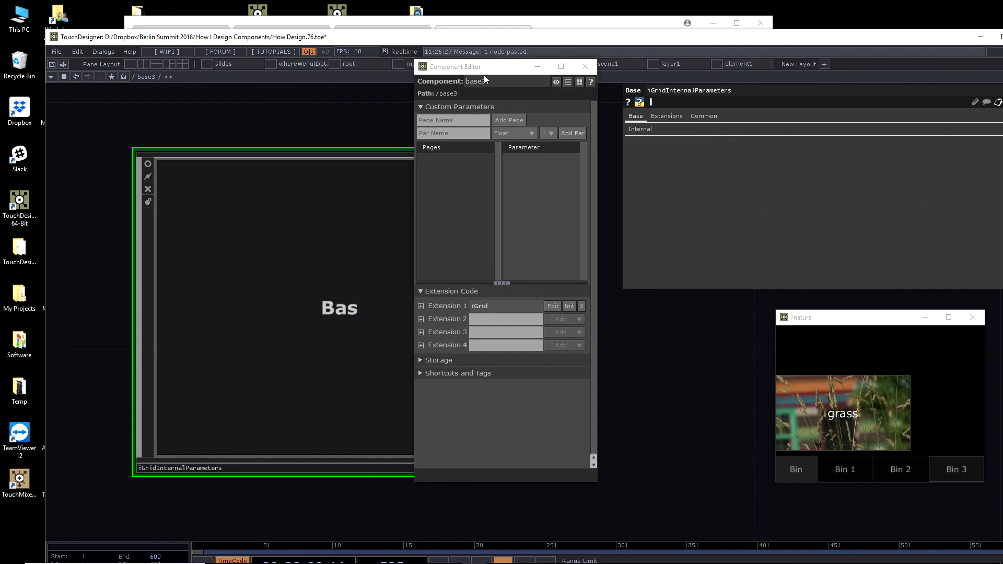
drag(484, 67, 677, 329)
drag(568, 278, 557, 239)
click(646, 134)
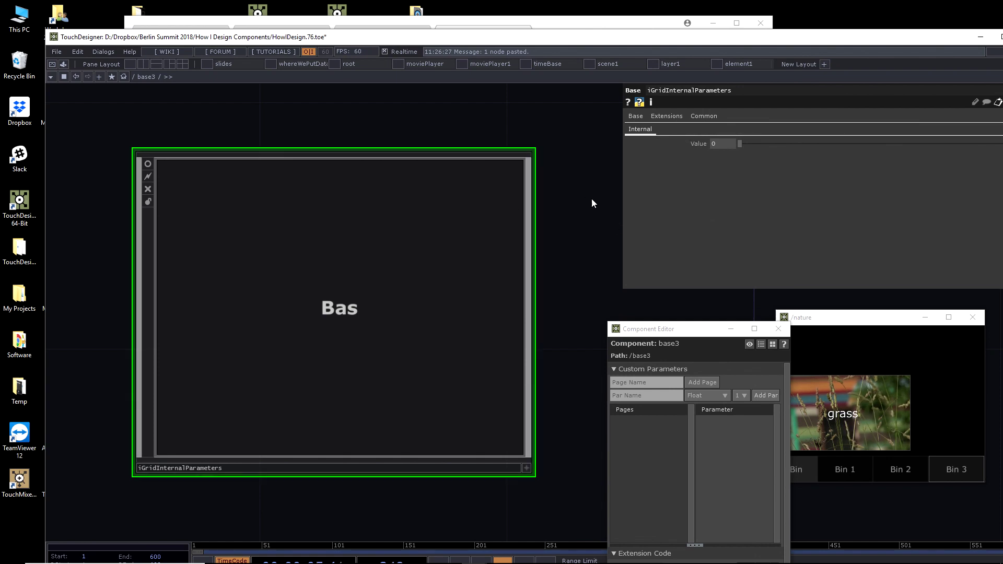
Step: Leave base3 and look inside the iParDemo2 component's network, returning to the root level
scroll(592, 203, down, 5)
drag(470, 329, 305, 385)
scroll(303, 389, down, 1)
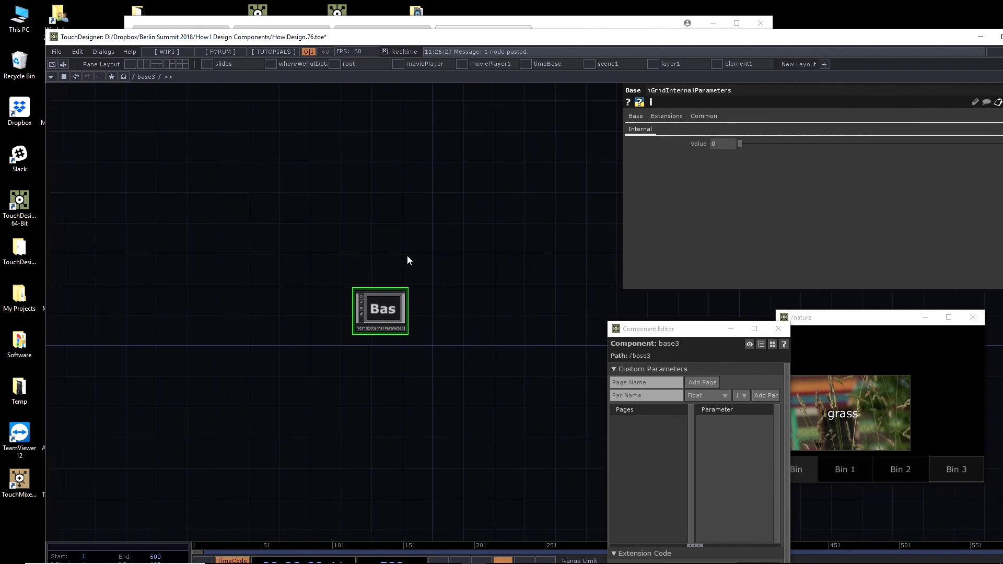
scroll(418, 246, down, 2)
scroll(493, 240, down, 4)
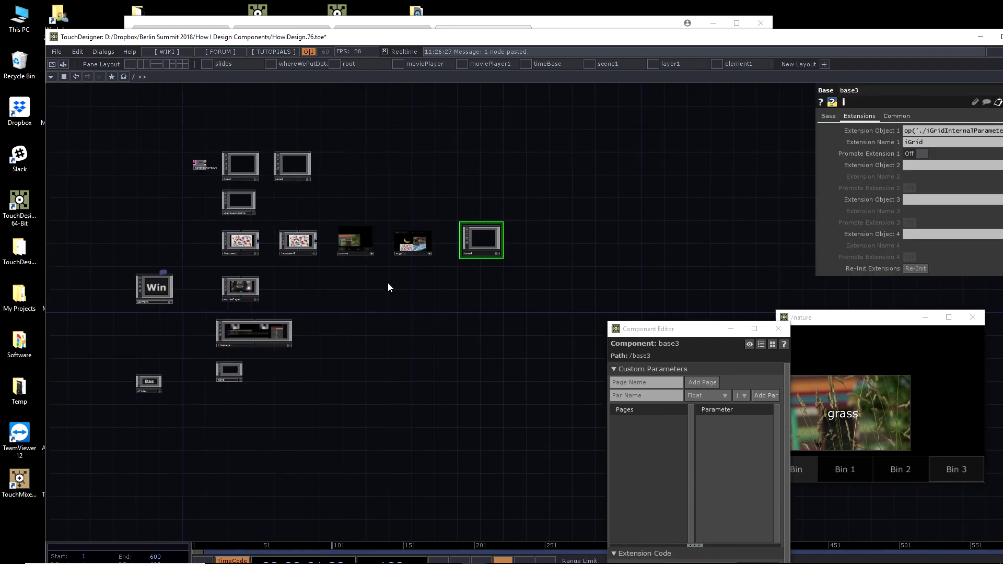
scroll(239, 243, up, 4)
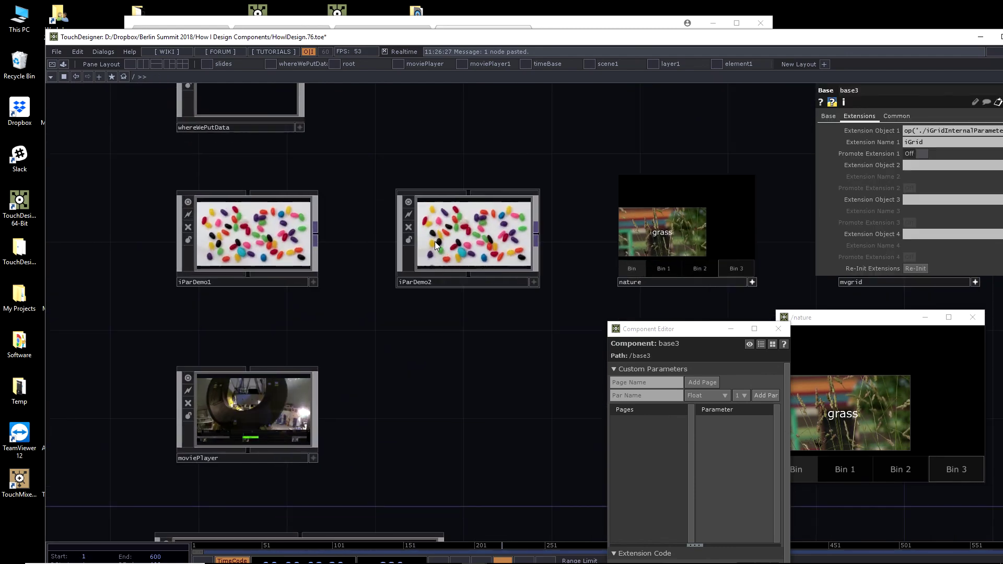
scroll(447, 239, up, 5)
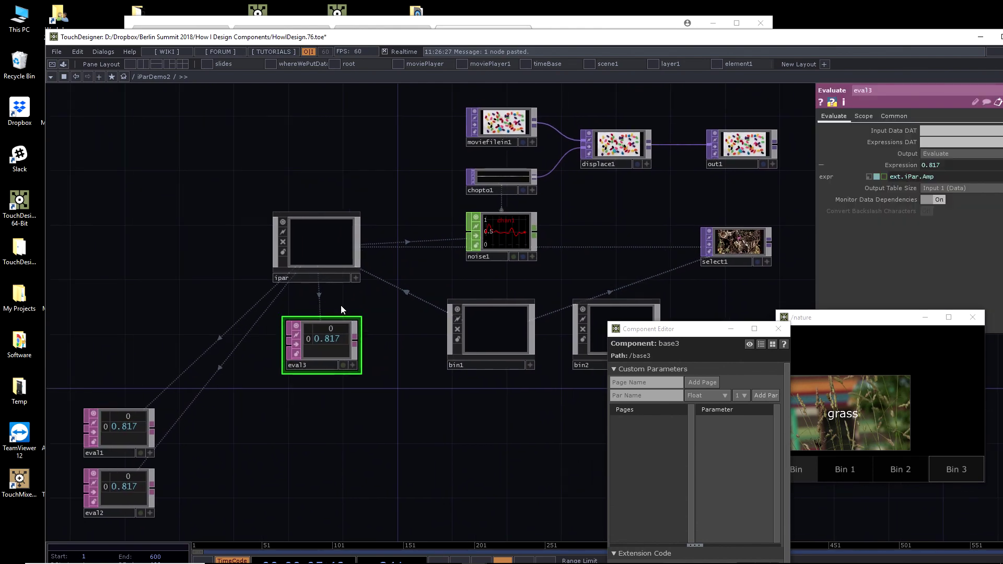
scroll(337, 286, down, 5)
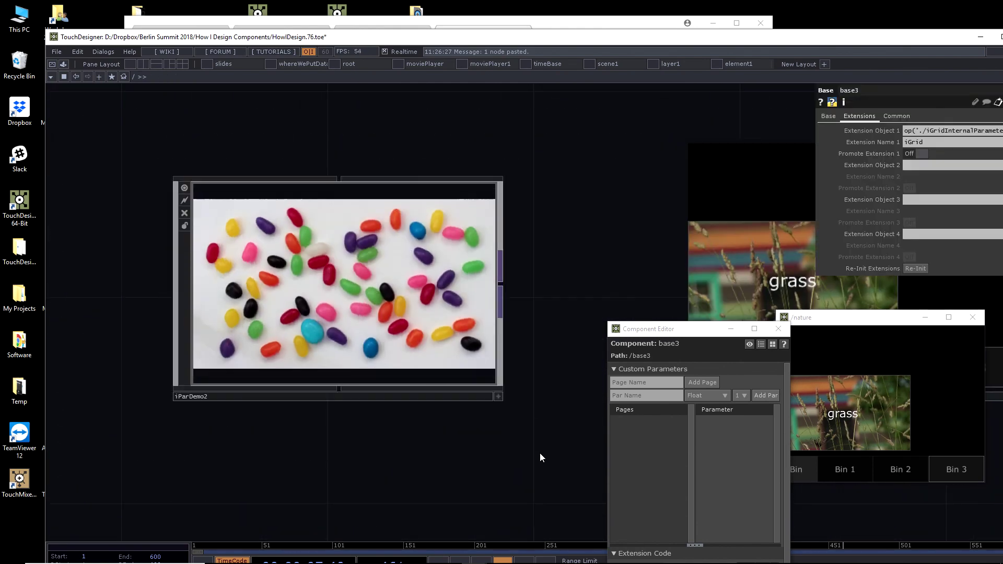
Step: Enter the nature component and view the internal parameters of its internalParGrid component
drag(540, 453, 245, 398)
scroll(245, 399, down, 3)
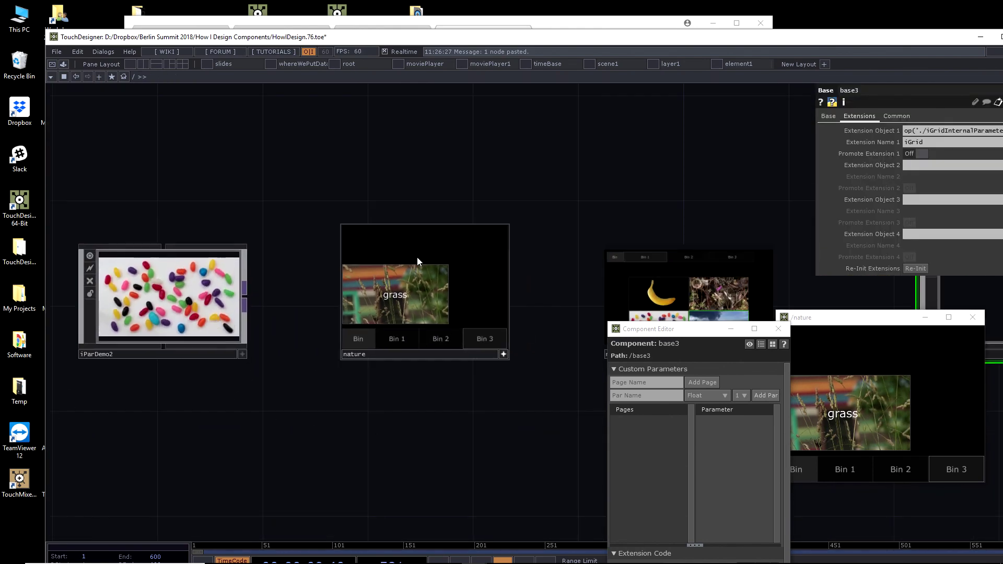
scroll(416, 258, up, 2)
scroll(410, 312, up, 4)
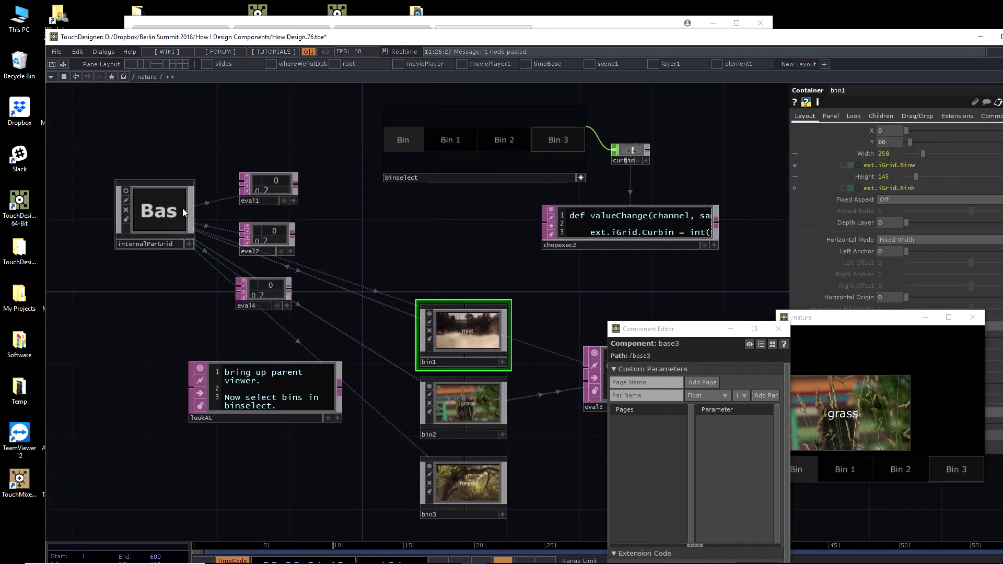
scroll(139, 162, up, 5)
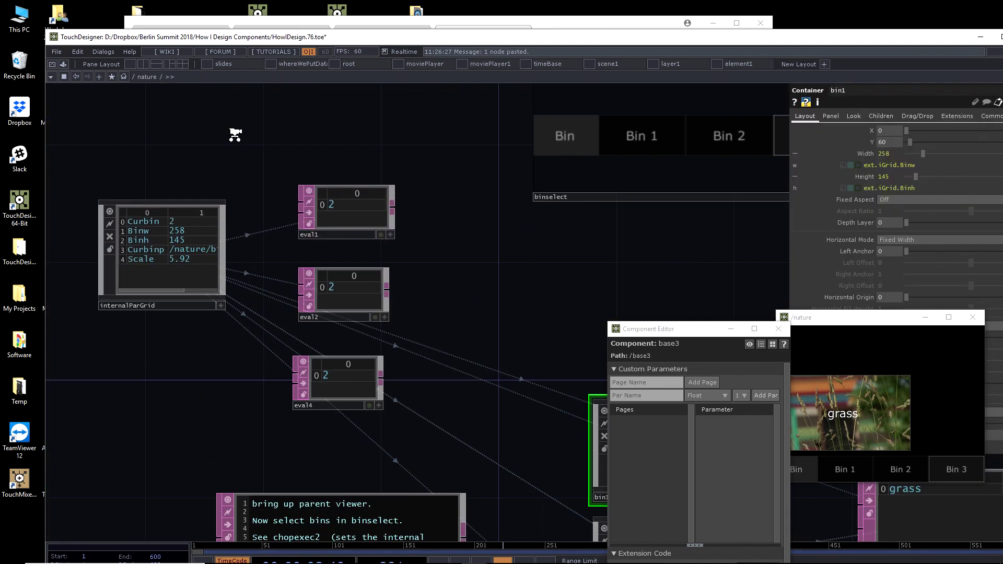
drag(164, 172, 273, 139)
click(243, 325)
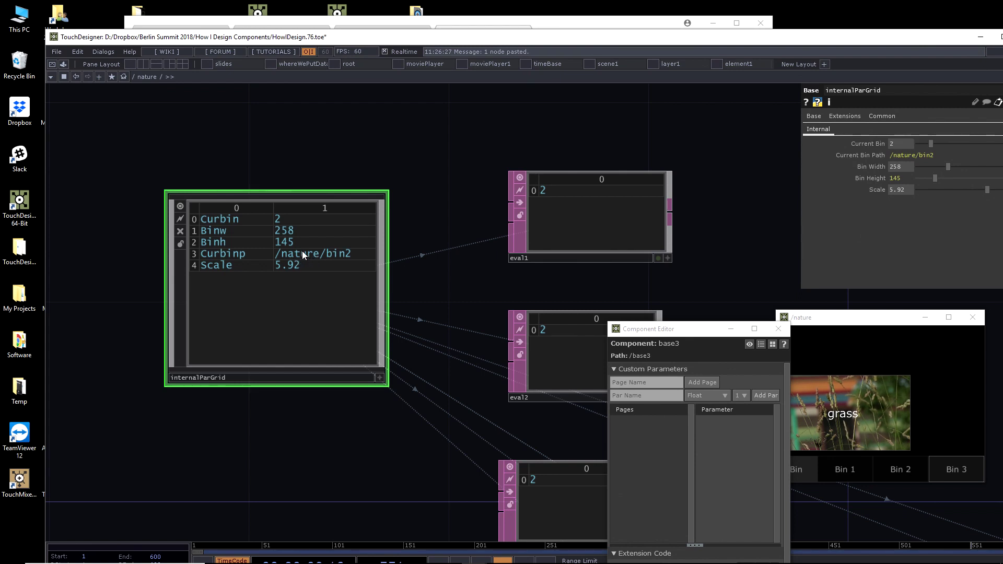
Step: Go inside internalParGrid and inspect the parameters of the par1, chopto1 and eval operators one by one
key(i)
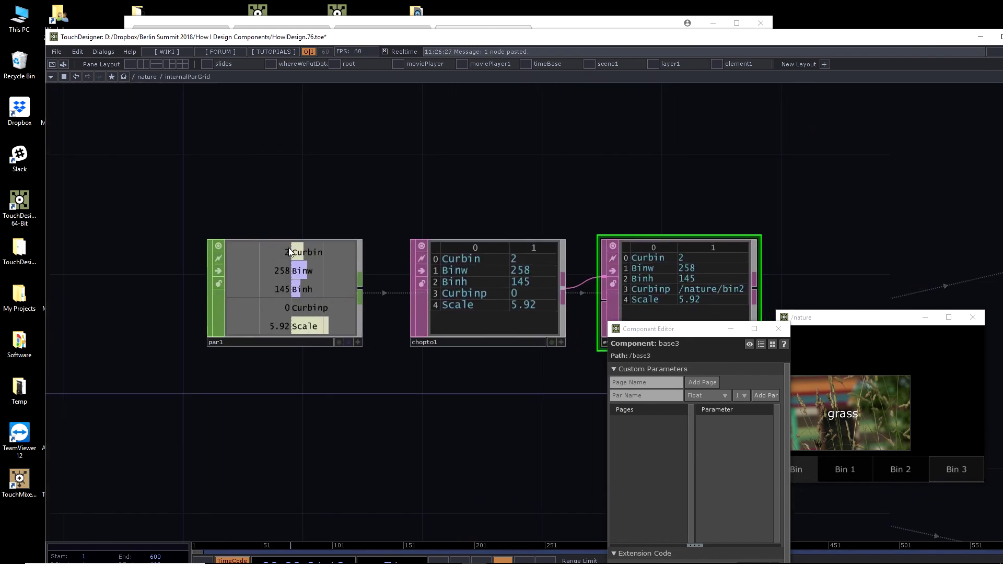
scroll(368, 173, down, 2)
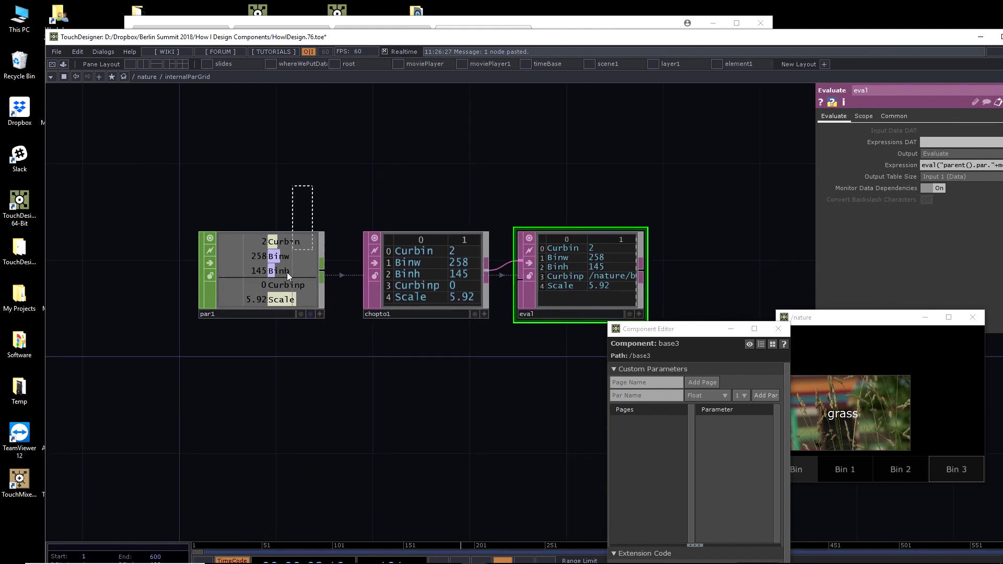
click(280, 304)
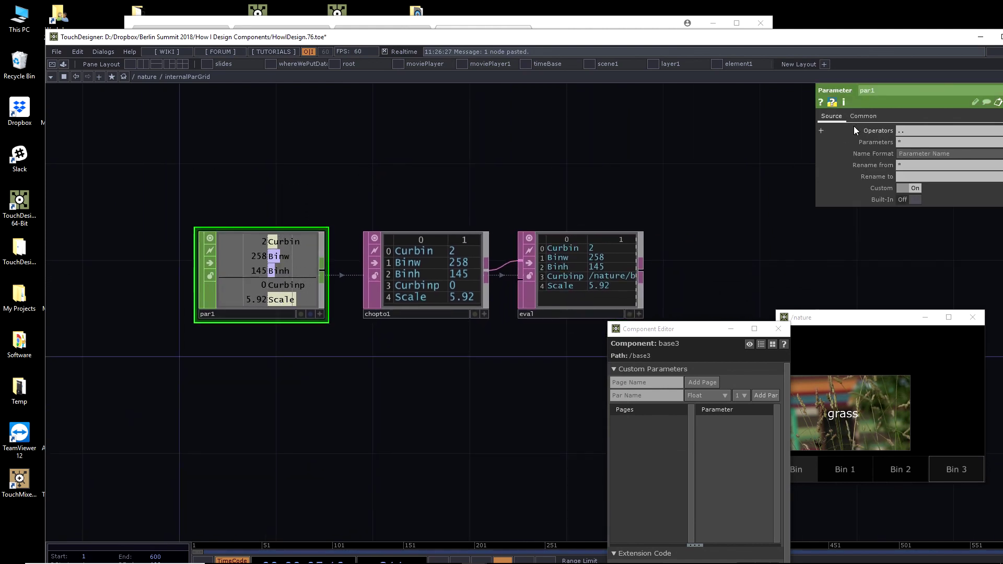
drag(859, 41, 809, 21)
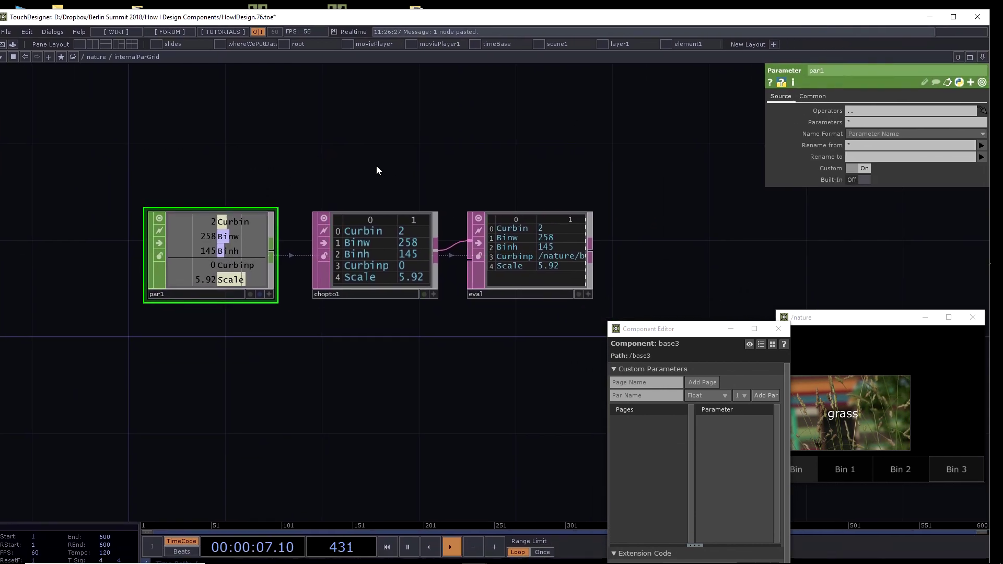
click(375, 246)
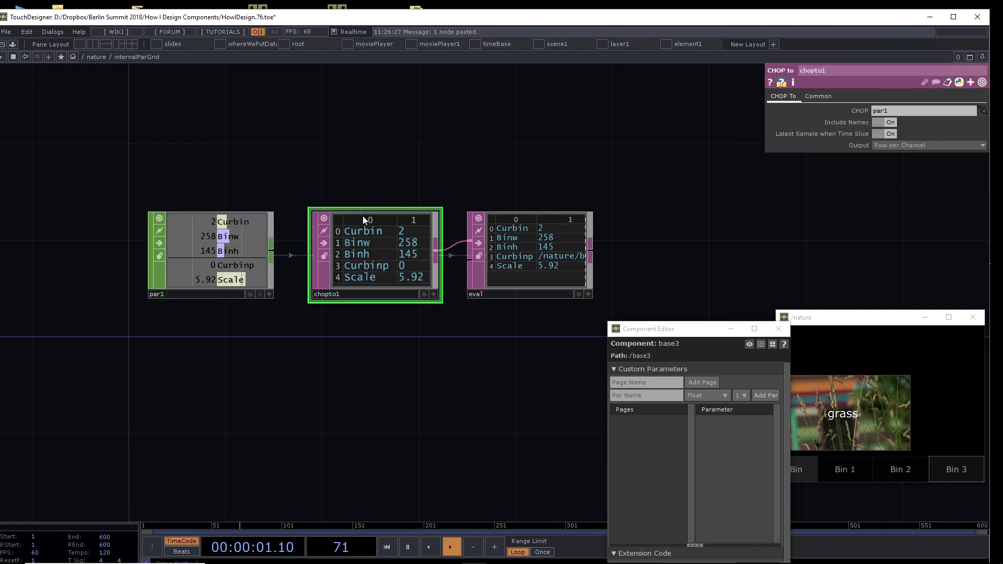
drag(400, 165, 359, 175)
right_drag(359, 175, 391, 324)
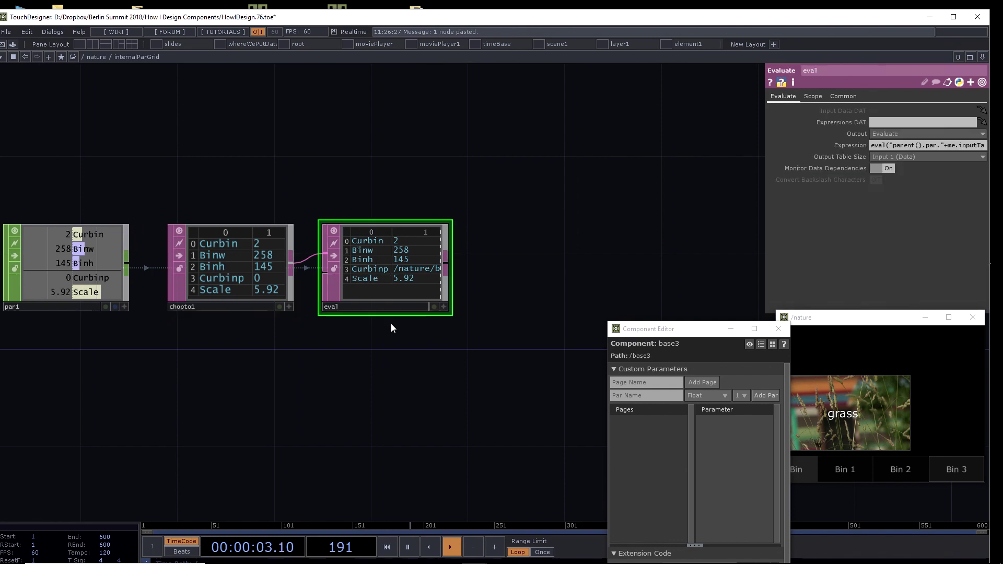
Step: Examine how the par1 values pass through chopto1 into the eval table, and go back up to the nature network
scroll(387, 183, up, 3)
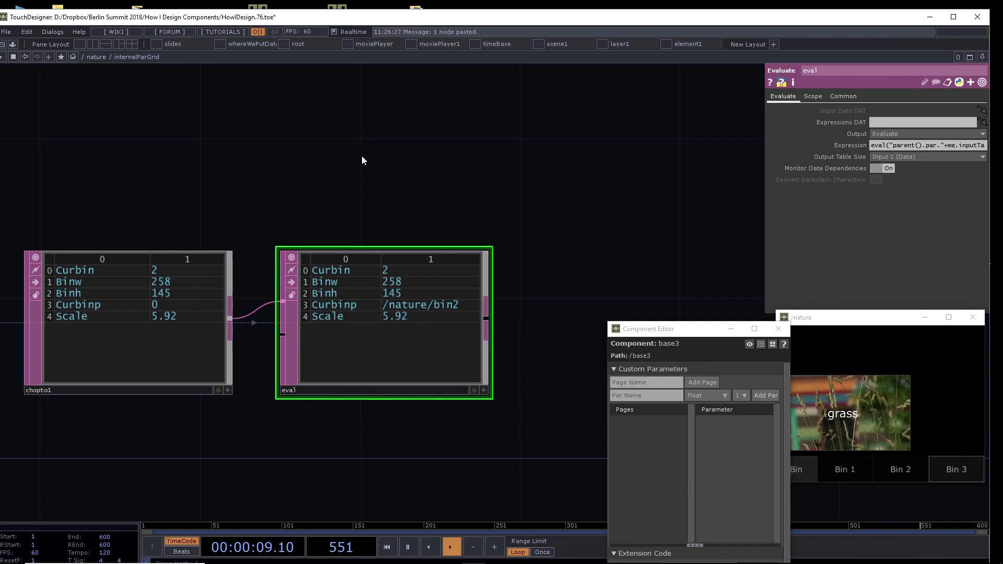
drag(363, 160, 431, 160)
right_drag(32, 174, 134, 336)
scroll(266, 172, down, 2)
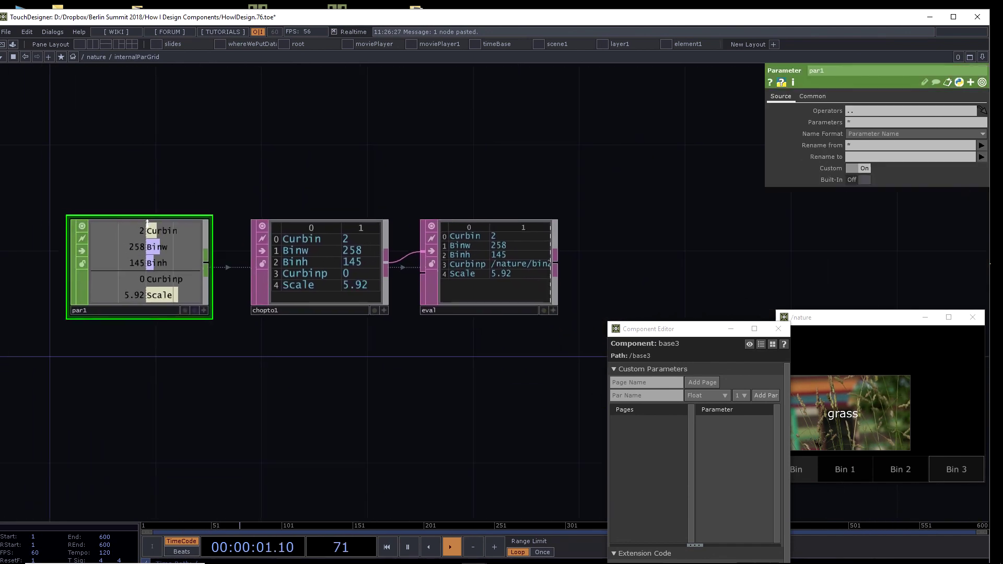
scroll(455, 190, up, 3)
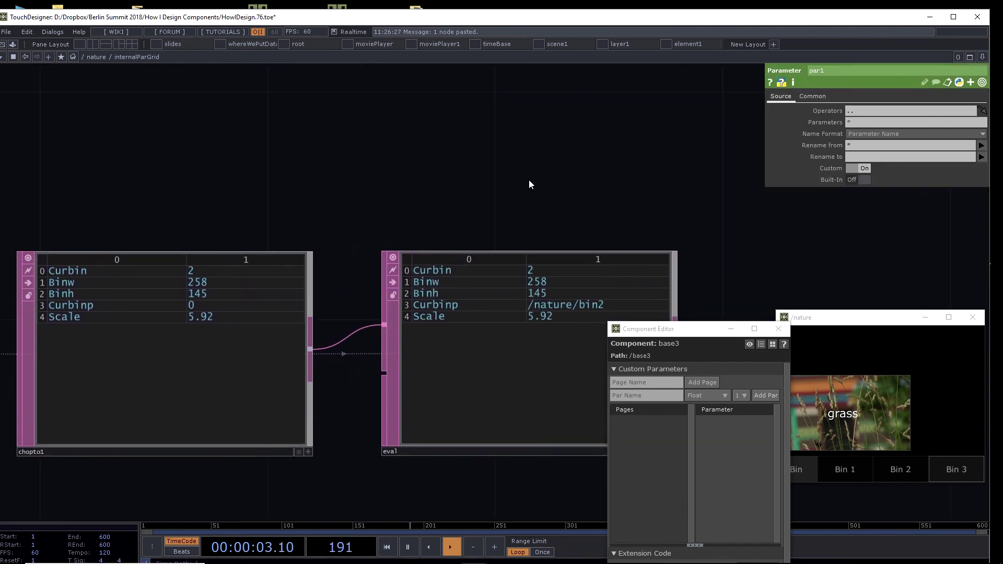
click(483, 353)
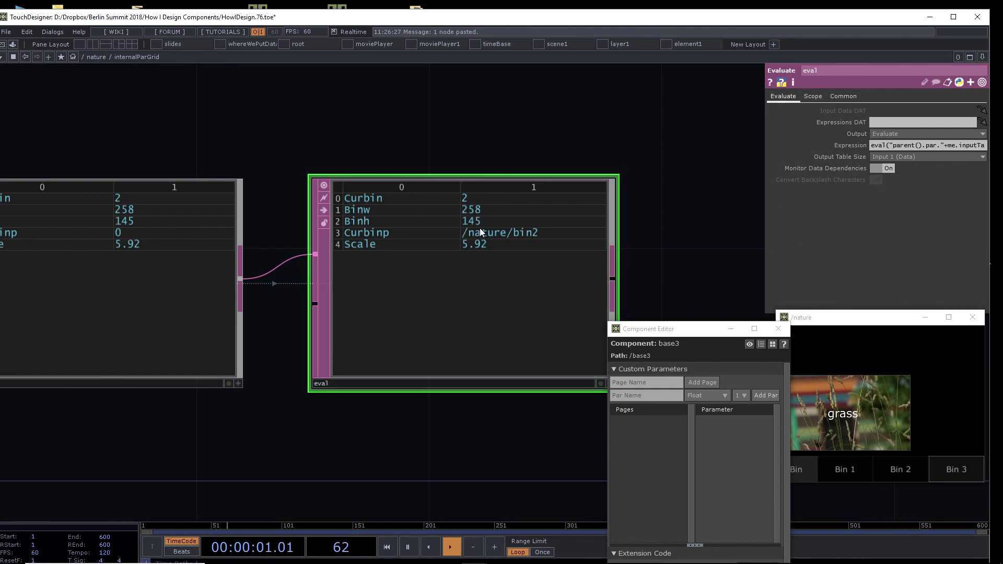
scroll(501, 143, down, 4)
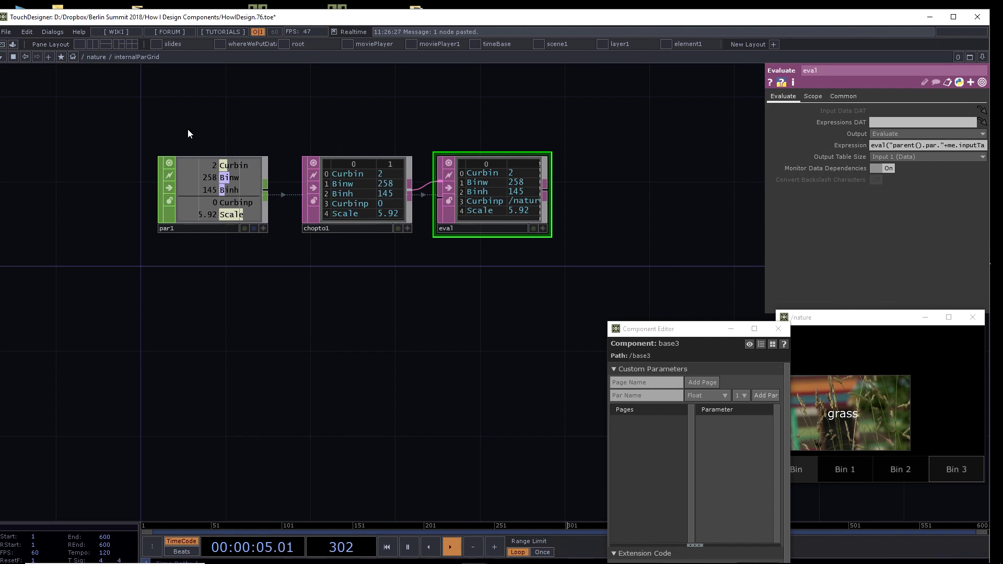
drag(182, 129, 480, 233)
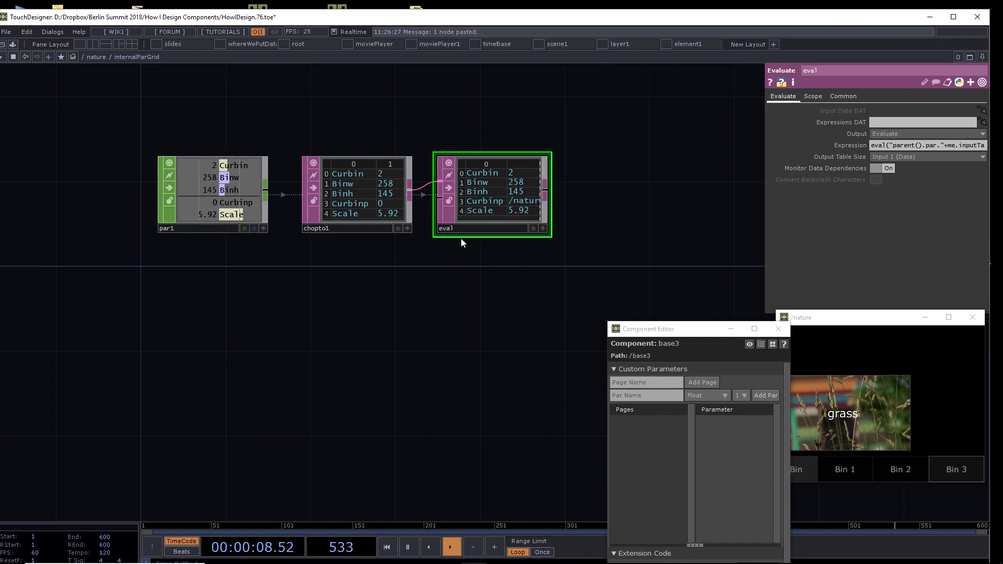
scroll(370, 286, down, 3)
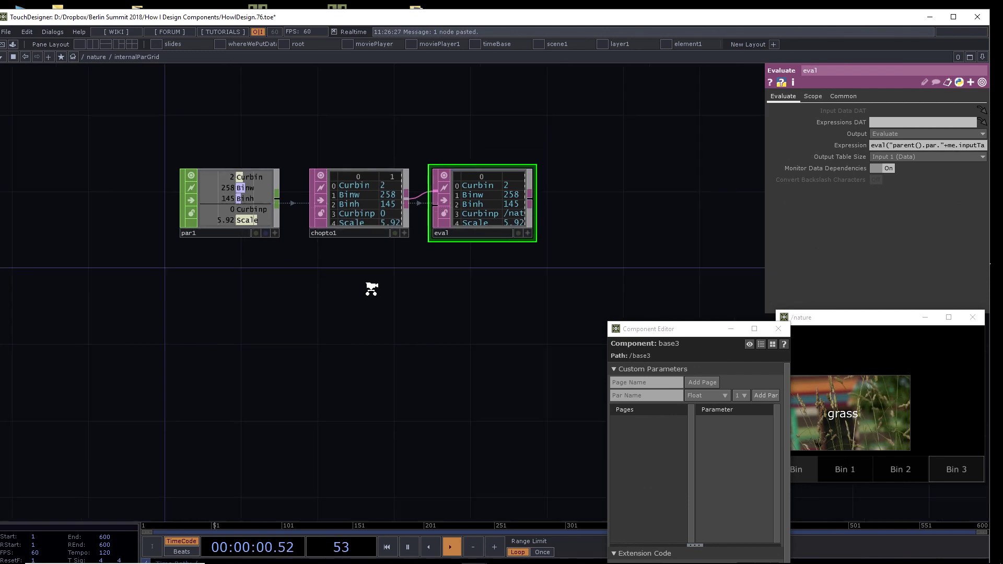
scroll(342, 315, down, 2)
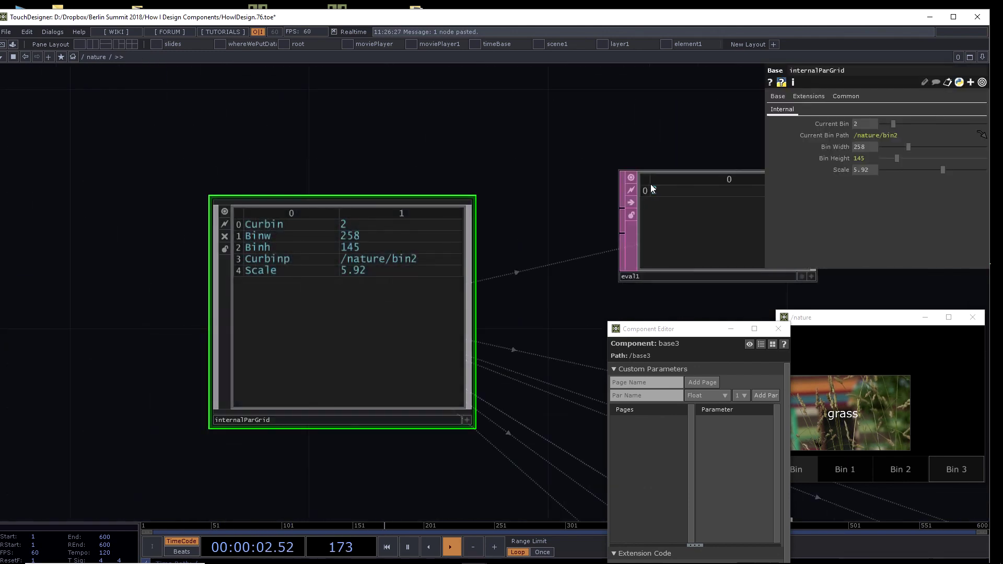
Step: Set the Operator Viewer of internalParGrid to ./par1
click(851, 96)
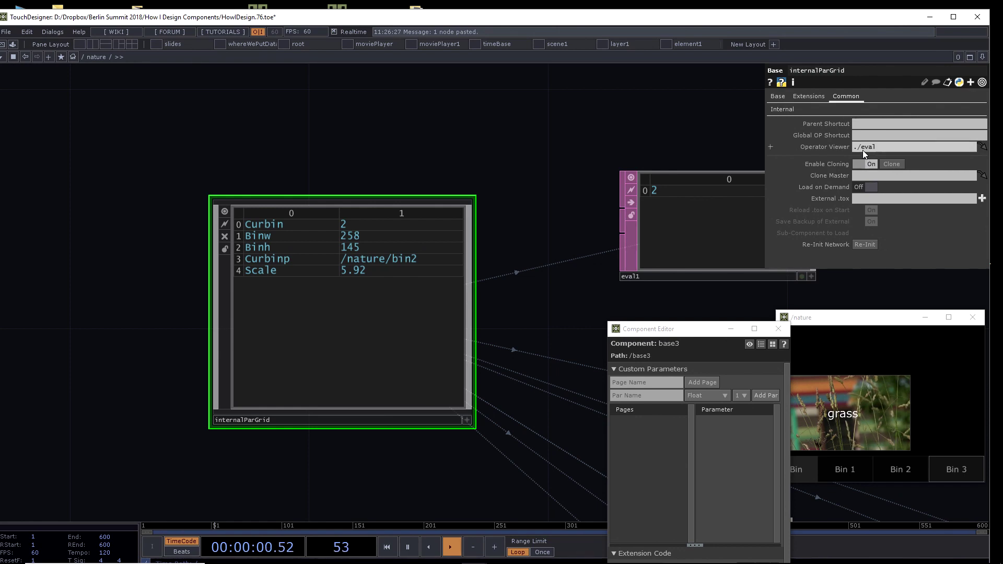
drag(863, 150, 884, 151)
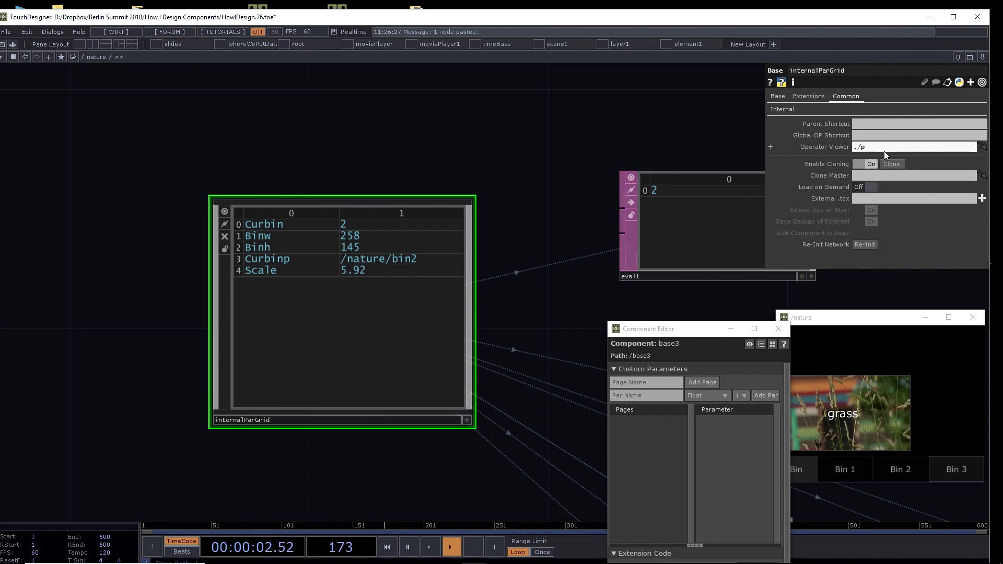
key(Return)
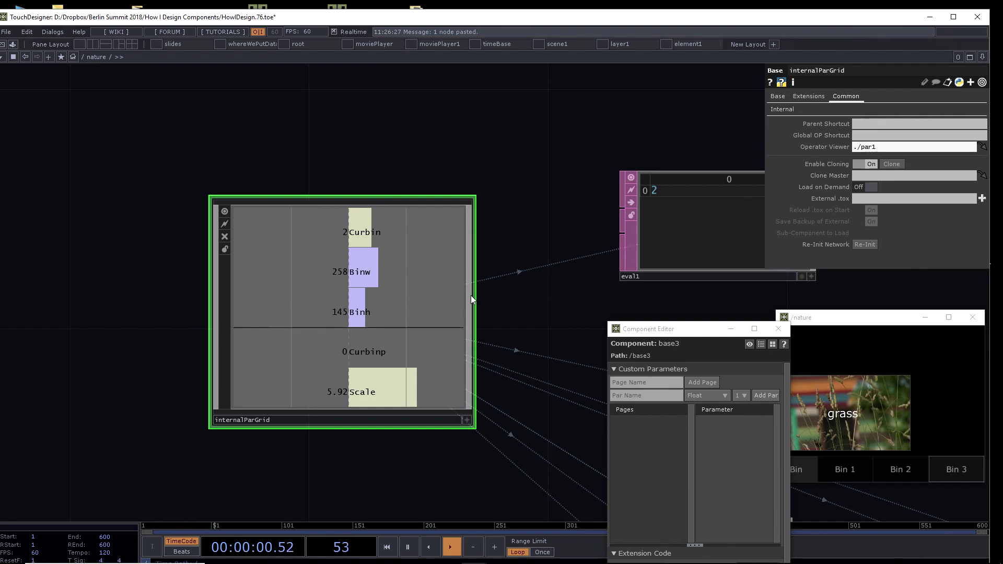
Step: Return to the root network with all components in view and close the Component Editor
scroll(287, 188, down, 15)
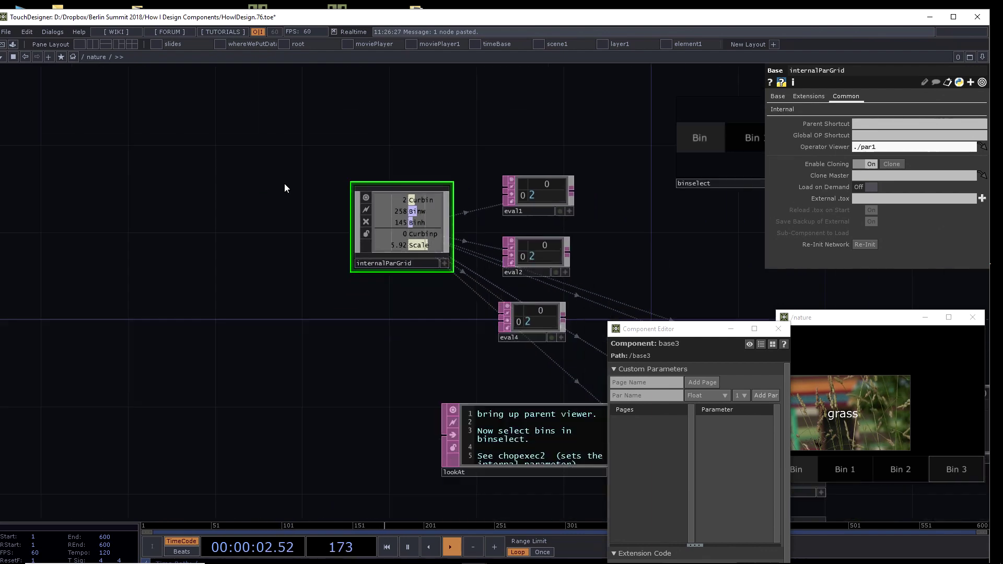
scroll(268, 292, down, 10)
key(p)
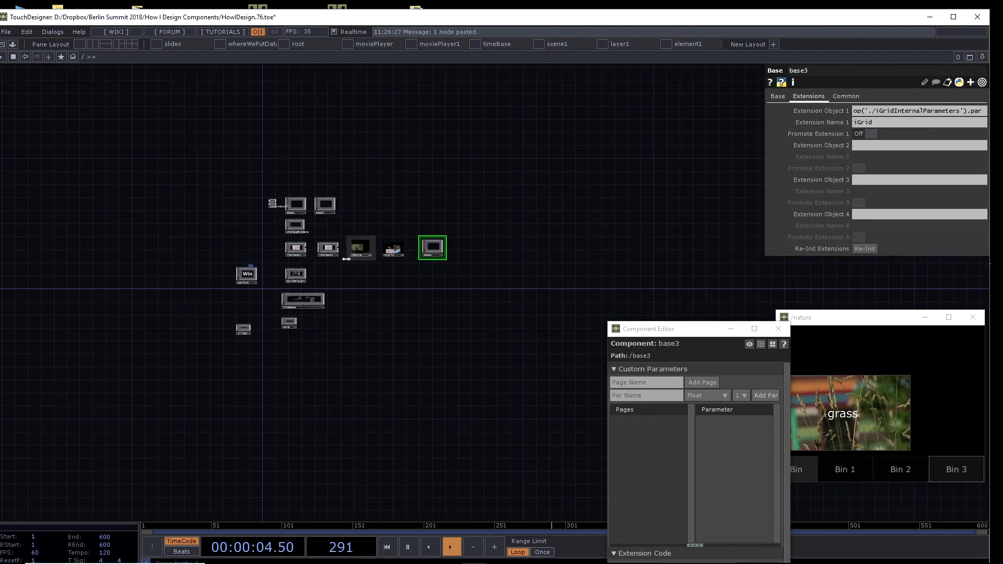
scroll(342, 263, up, 2)
scroll(344, 256, up, 3)
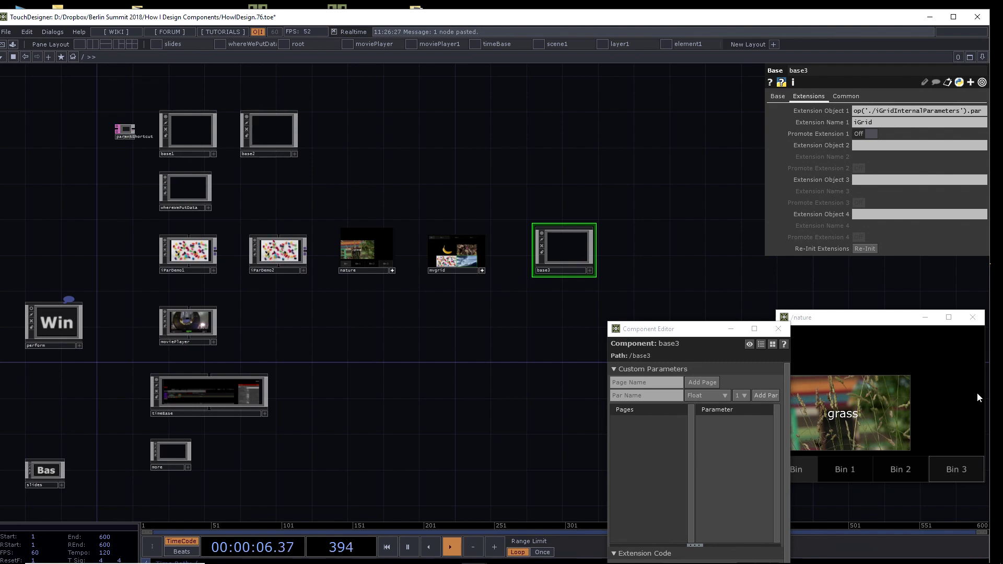
click(778, 329)
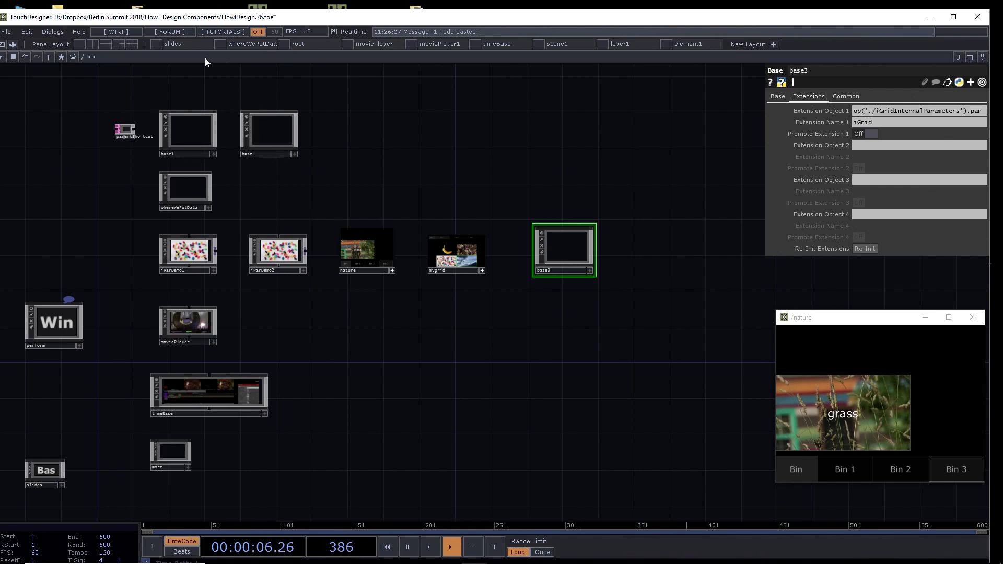
Step: Recall the slides, whereWePutData, root and moviePlayer layouts in turn and look inside moviePlayer1
click(182, 45)
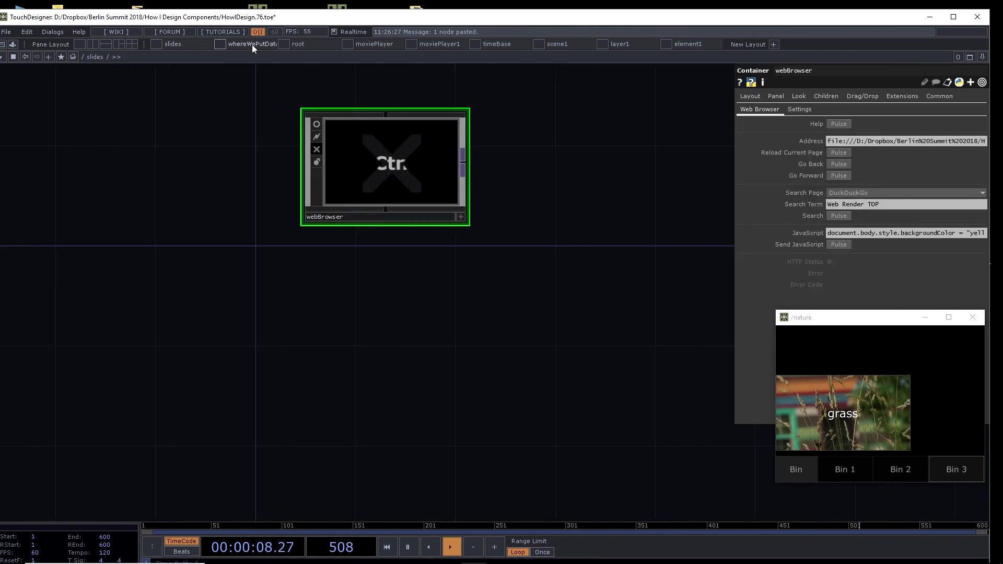
click(252, 45)
click(309, 44)
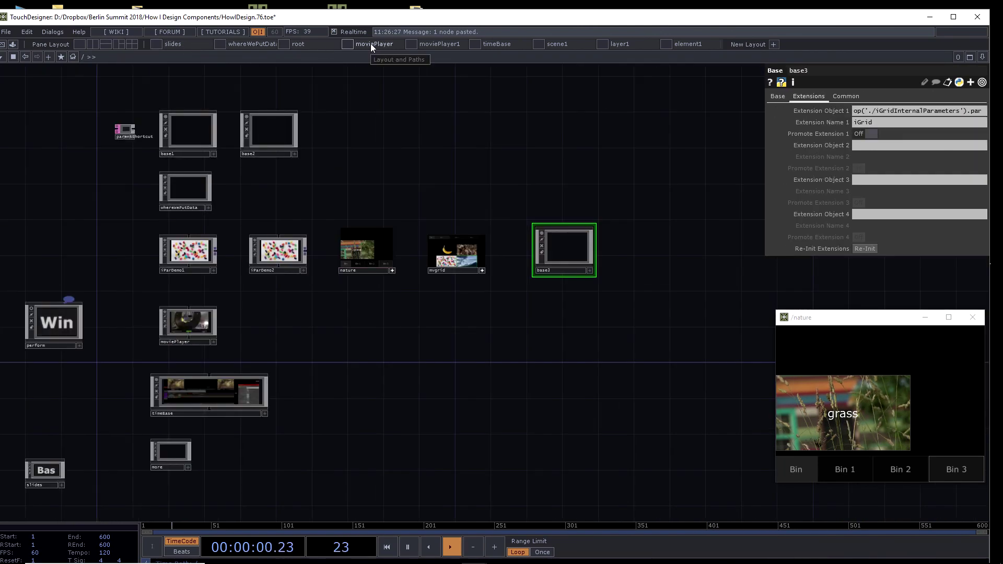
click(370, 44)
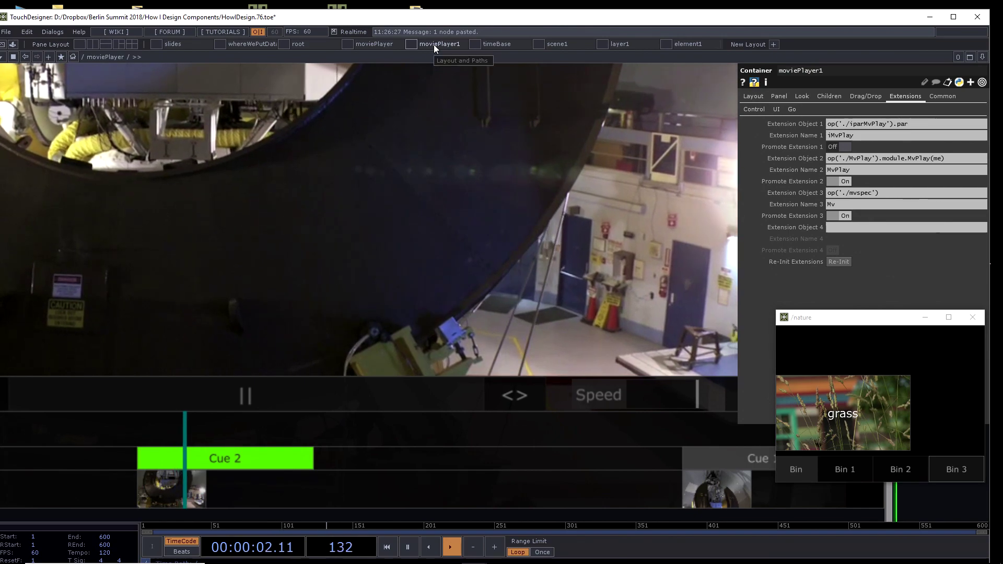
scroll(436, 156, down, 3)
scroll(437, 156, down, 3)
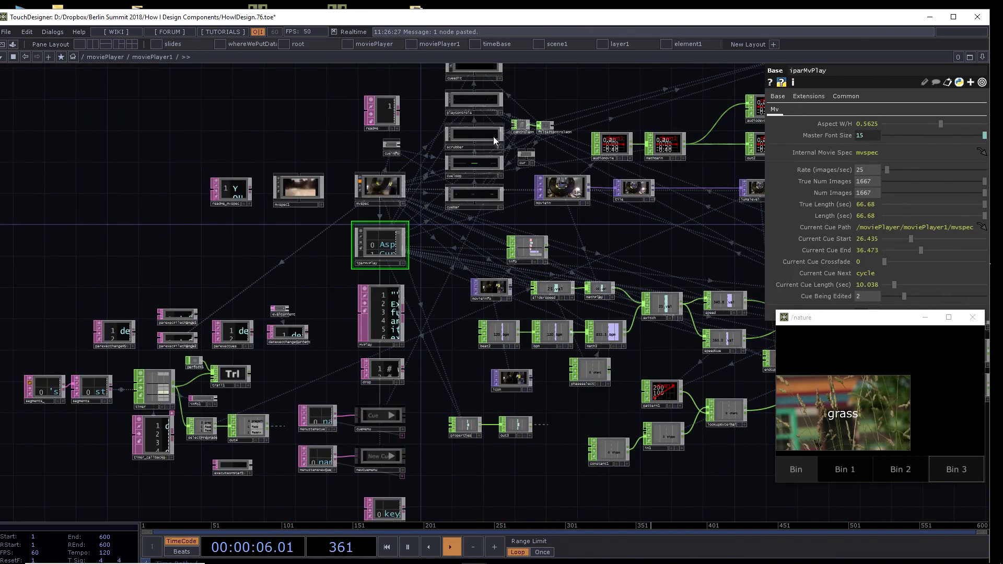
Step: Go inside the scrubber component of moviePlayer1 and save the current view as a new layout named scrubber
scroll(493, 136, up, 5)
scroll(463, 140, up, 5)
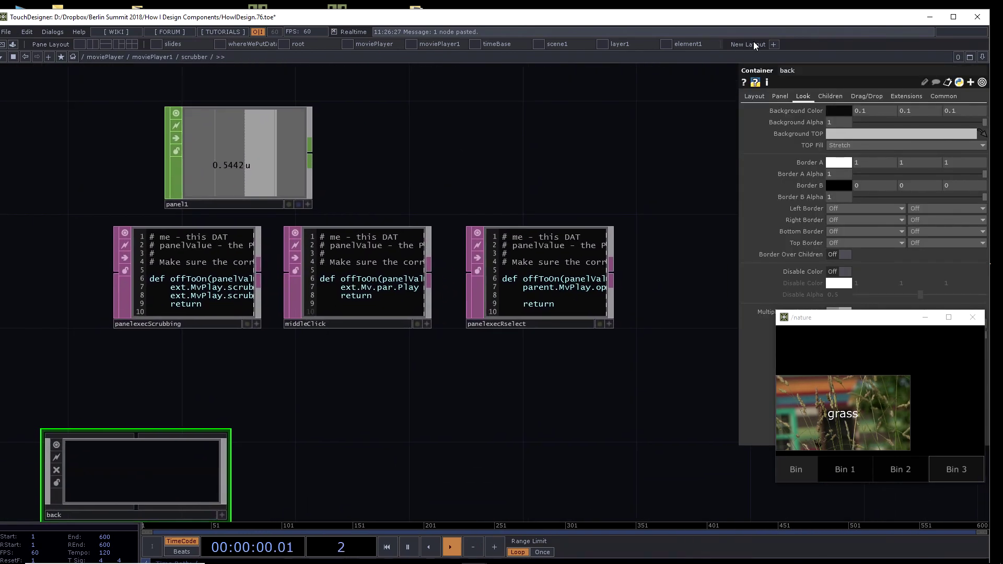
click(774, 44)
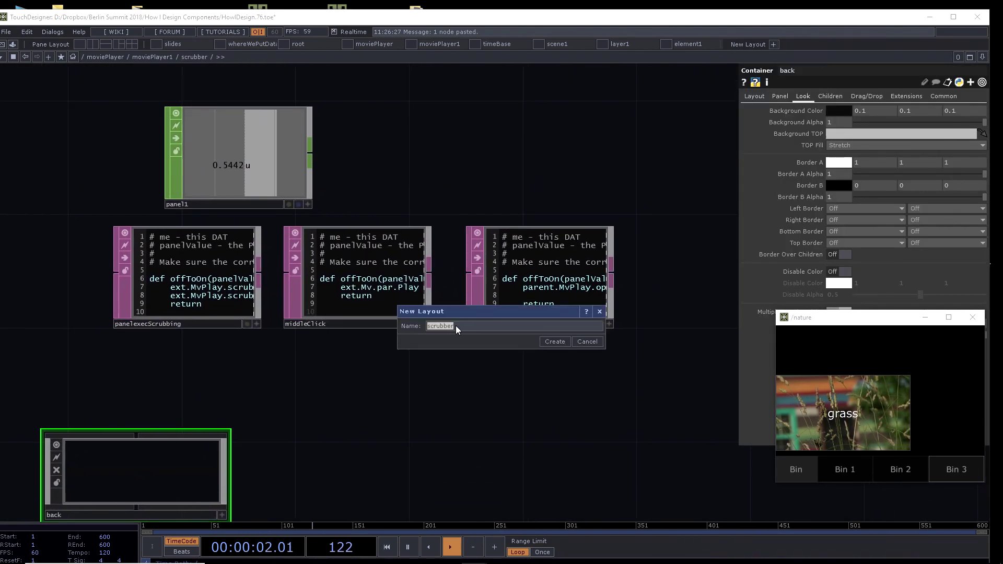
click(555, 342)
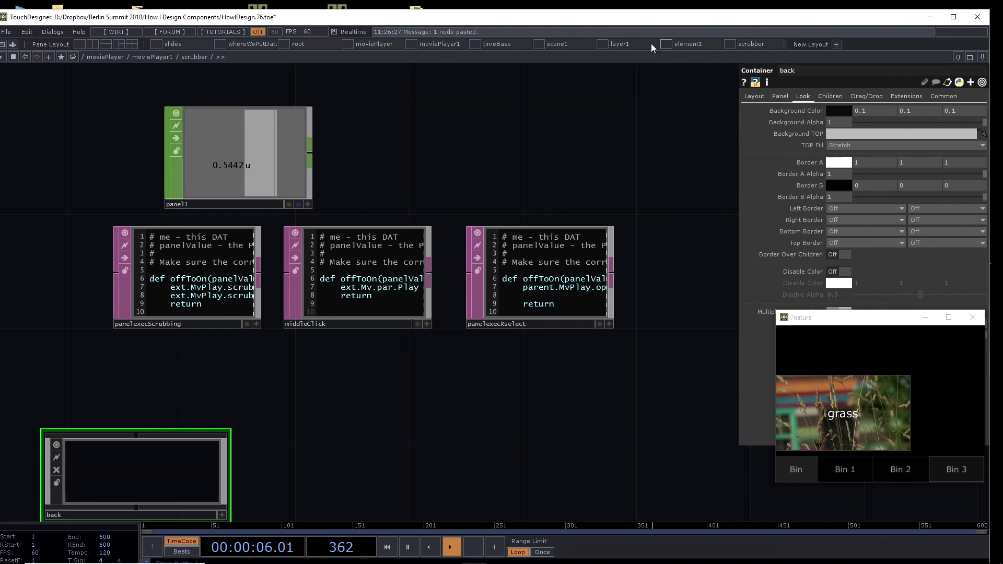
Step: Recall the scene1 and element1 layouts, and return to the moviePlayer layout
click(562, 46)
click(698, 43)
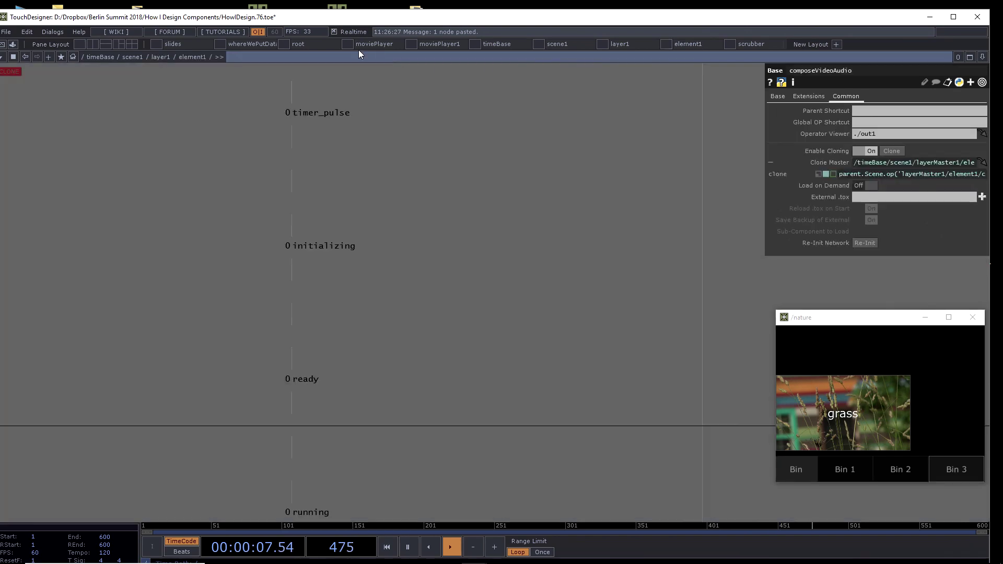
click(375, 43)
Step: Examine the whole moviePlayer network, including the mvspec components, moviePlayer1 with its outputs, and movieEngine1
scroll(370, 80, down, 3)
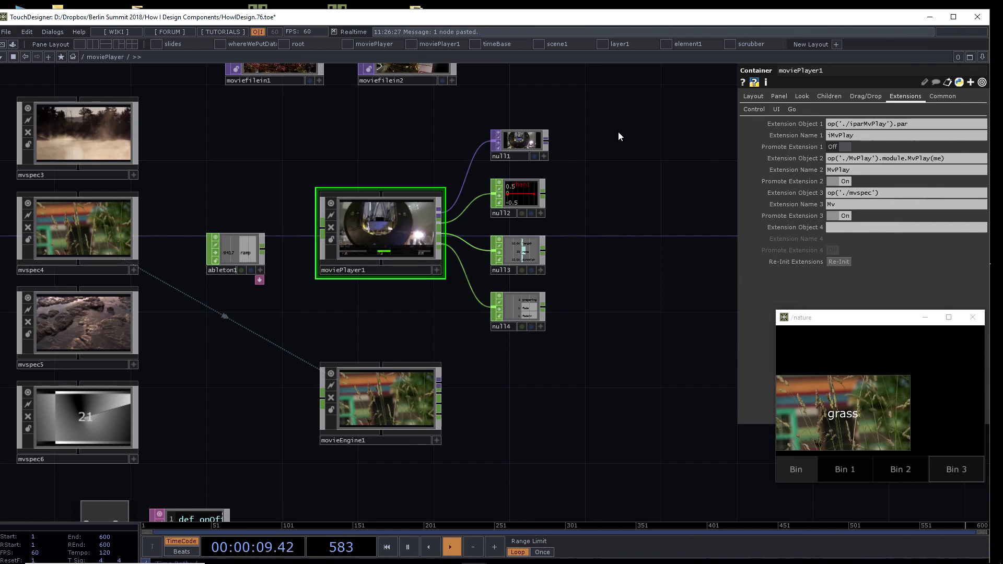
scroll(605, 133, down, 1)
scroll(388, 160, down, 3)
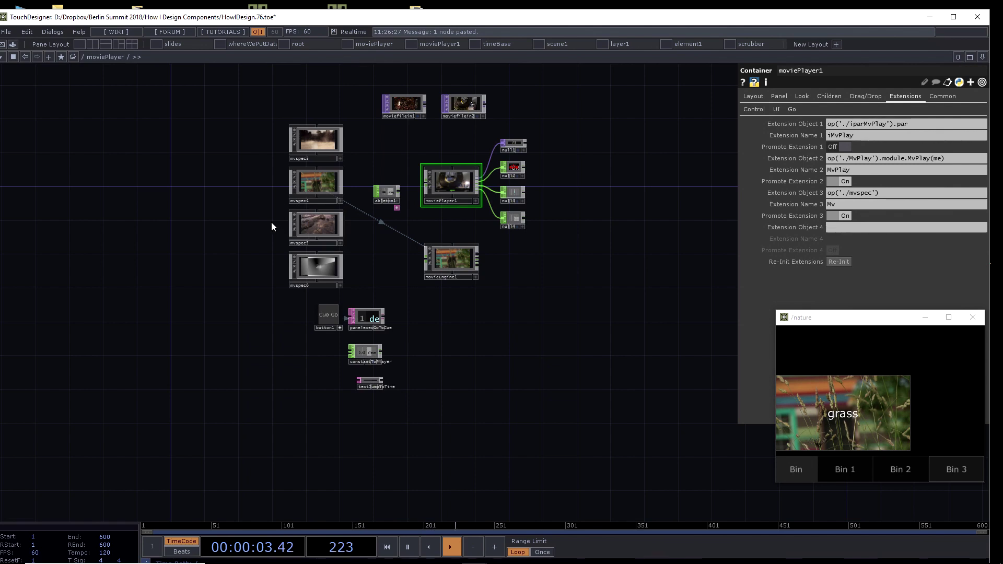
scroll(271, 222, down, 1)
drag(271, 221, 262, 245)
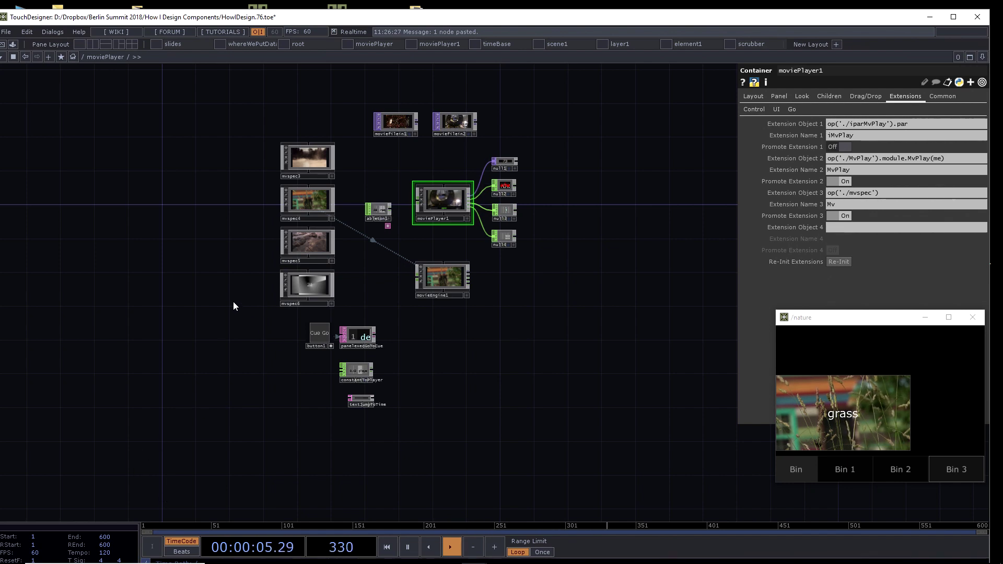
drag(206, 215, 174, 323)
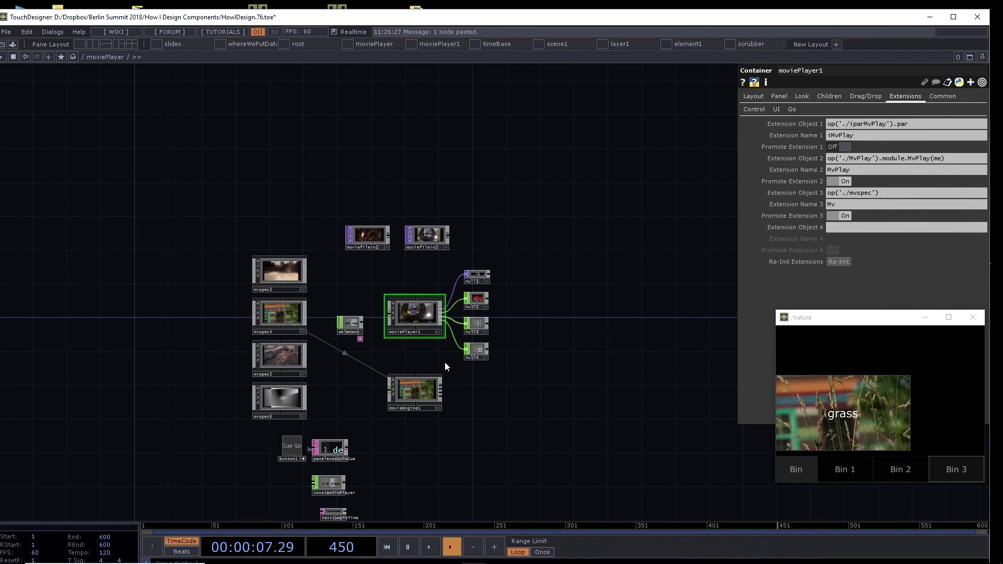
scroll(438, 361, up, 3)
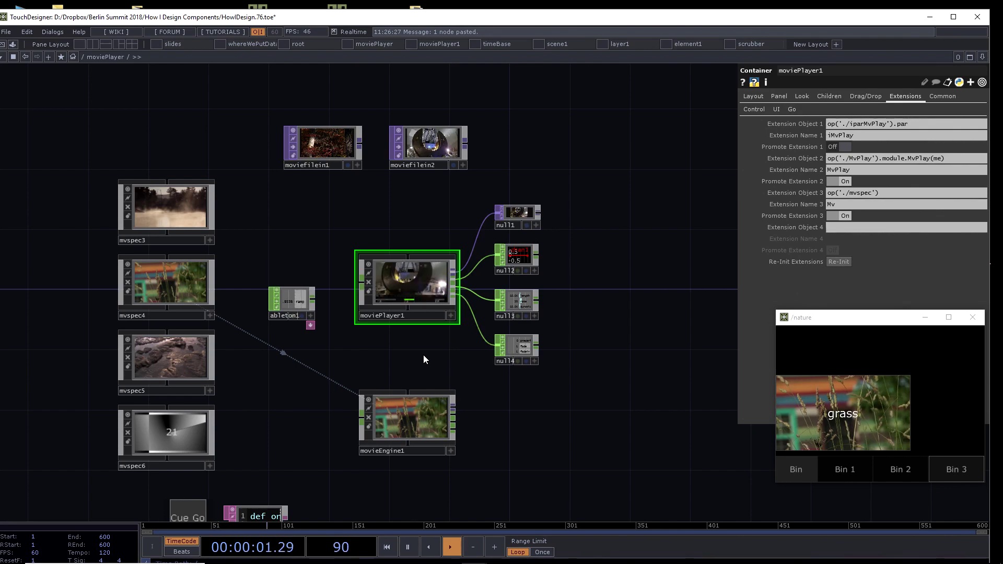
Step: Go inside moviePlayer1 and read the MvPlay extension class code, including the CueAdd and CueDelete methods
scroll(413, 311, up, 5)
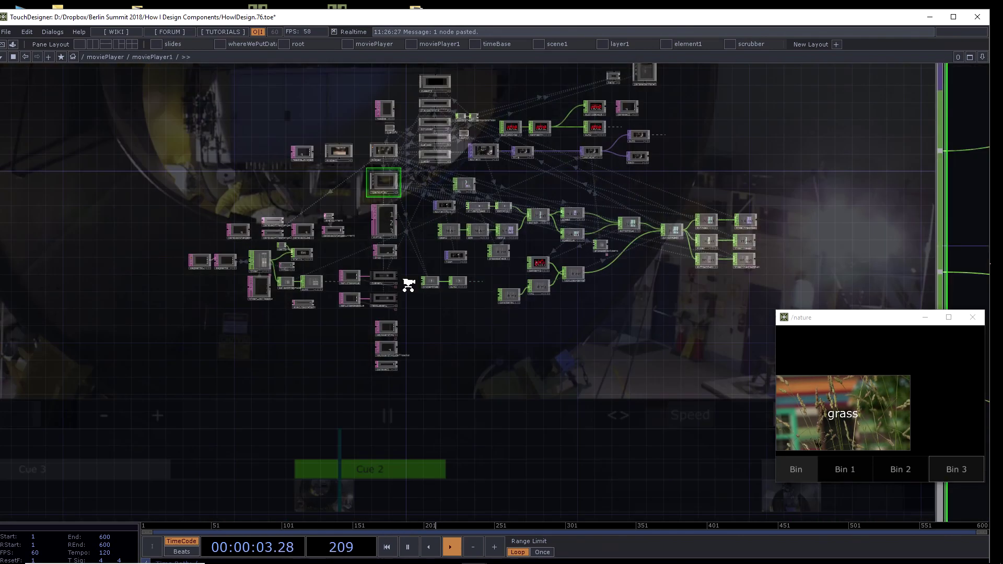
key(p)
scroll(256, 305, up, 6)
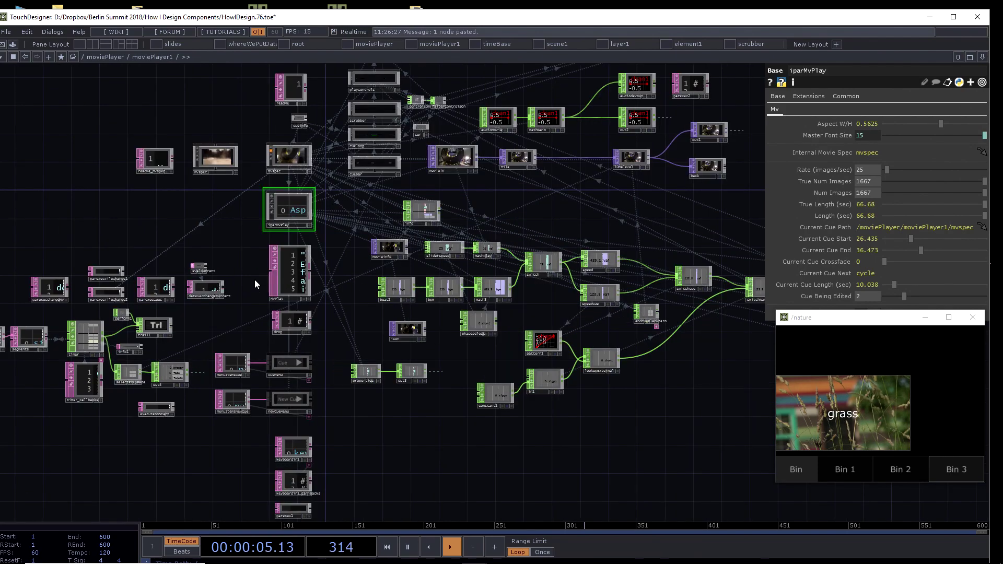
scroll(345, 188, up, 3)
scroll(172, 305, up, 4)
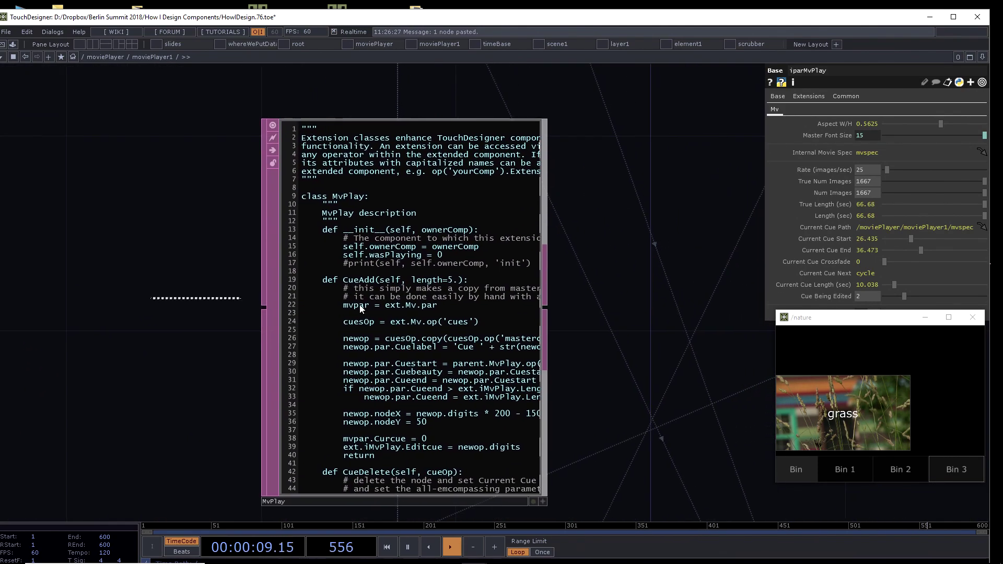
click(429, 312)
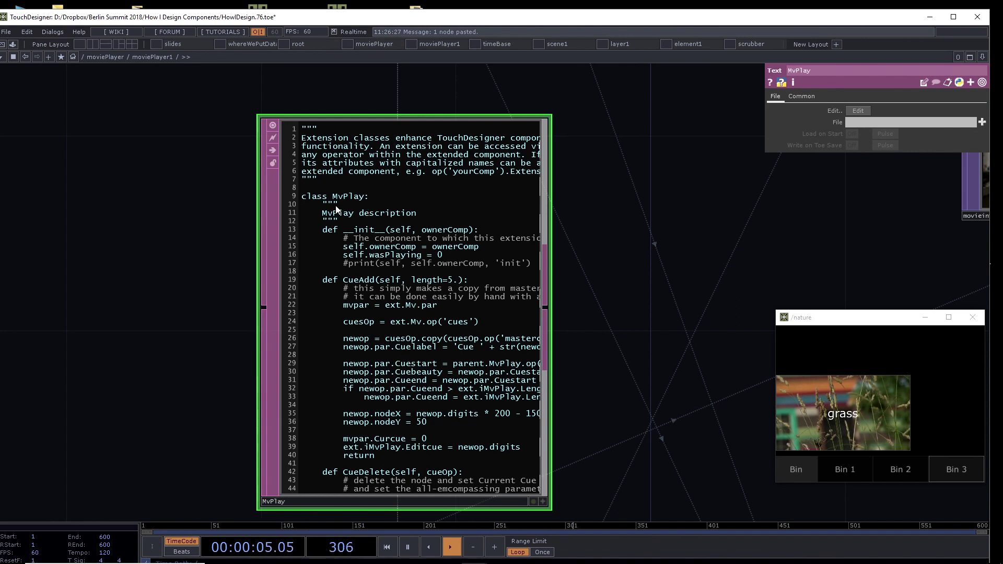
scroll(205, 315, up, 2)
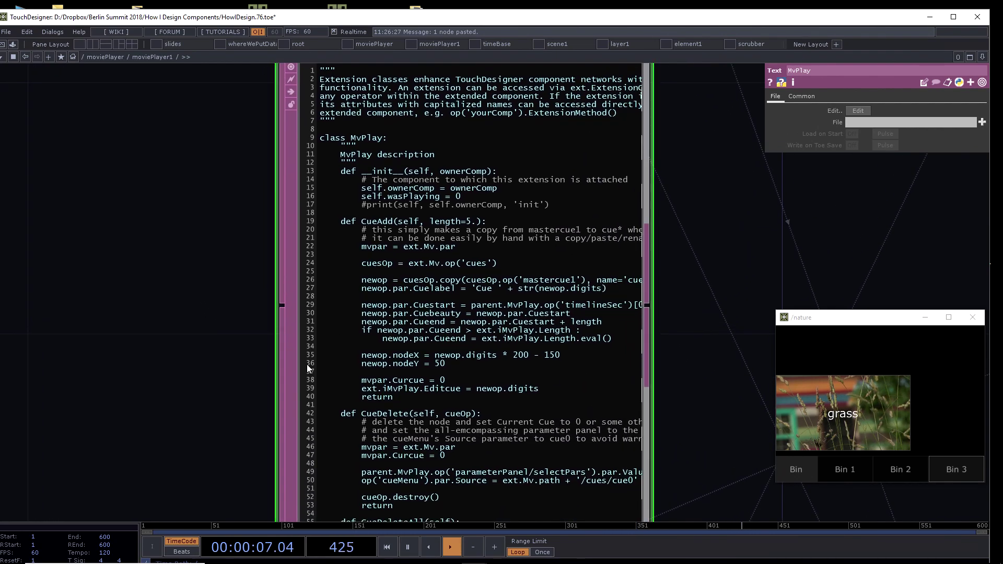
scroll(214, 339, down, 3)
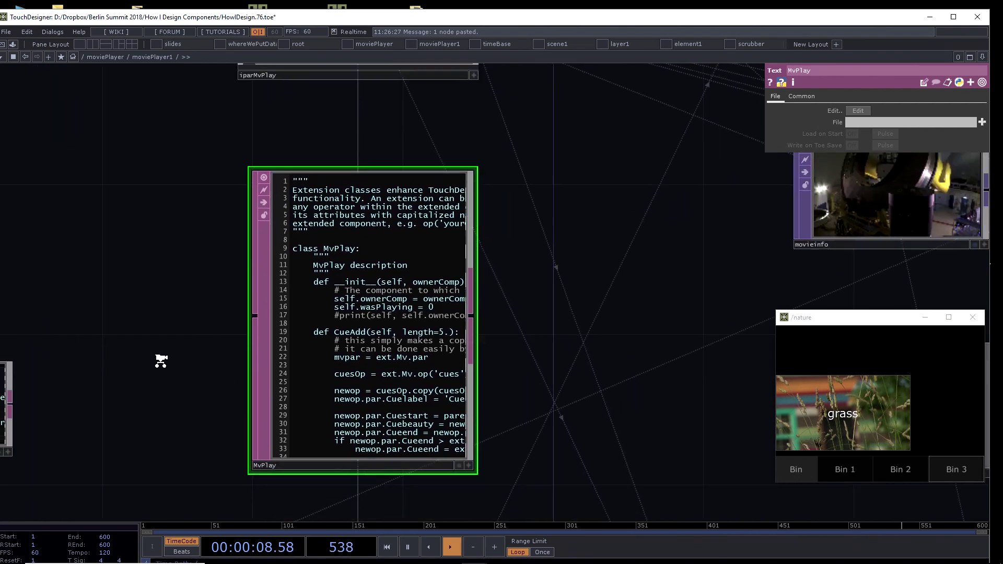
scroll(161, 361, down, 2)
drag(161, 360, 215, 315)
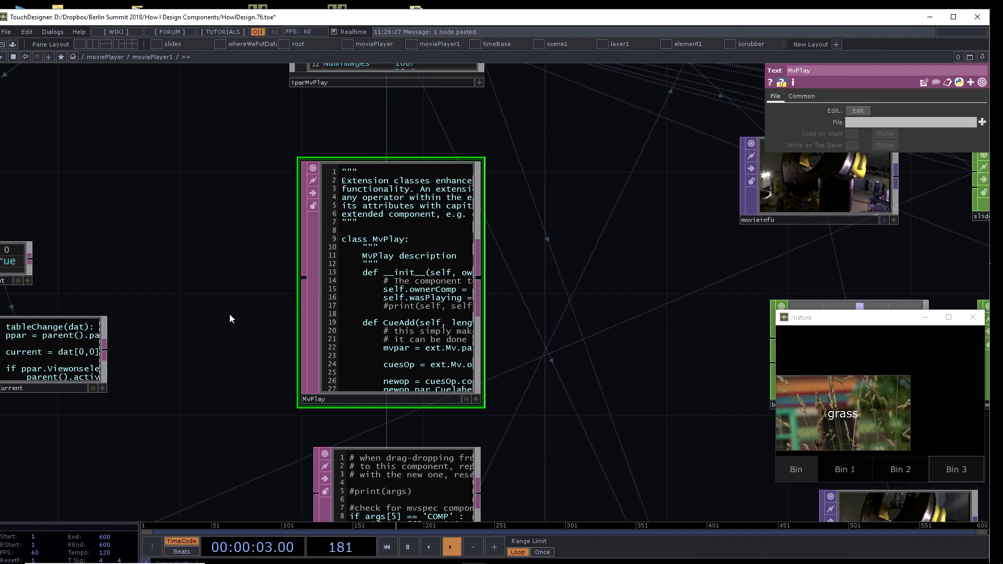
Step: Locate iparMvPlay above the MvPlay extension text and show its internal parameters
scroll(206, 331, up, 5)
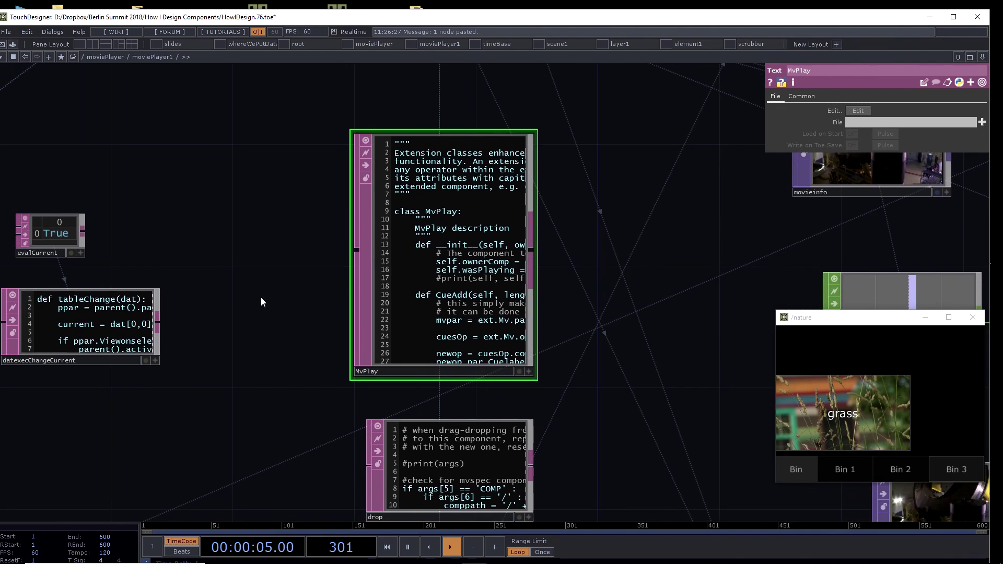
scroll(476, 198, down, 6)
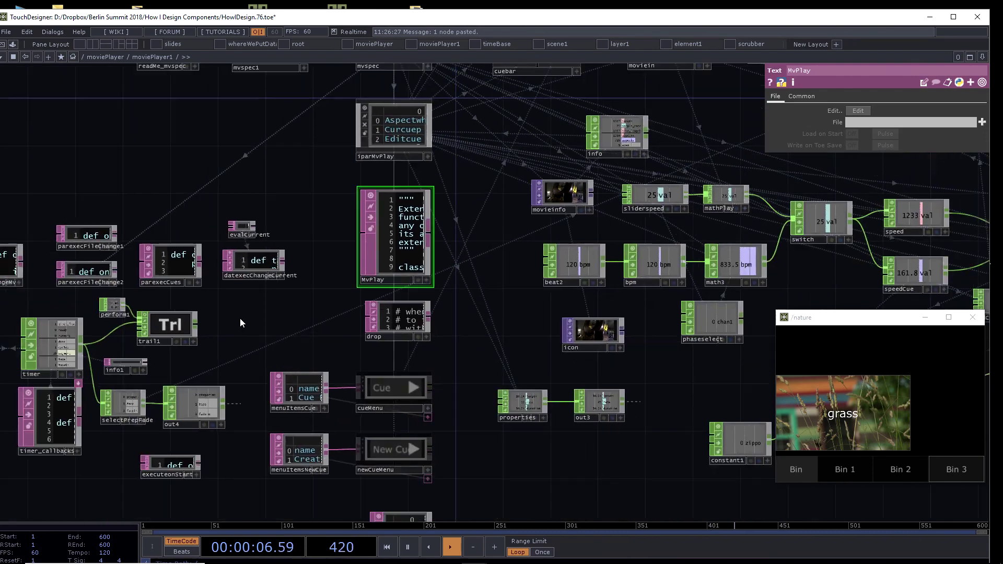
drag(286, 197, 318, 278)
right_drag(319, 265, 442, 226)
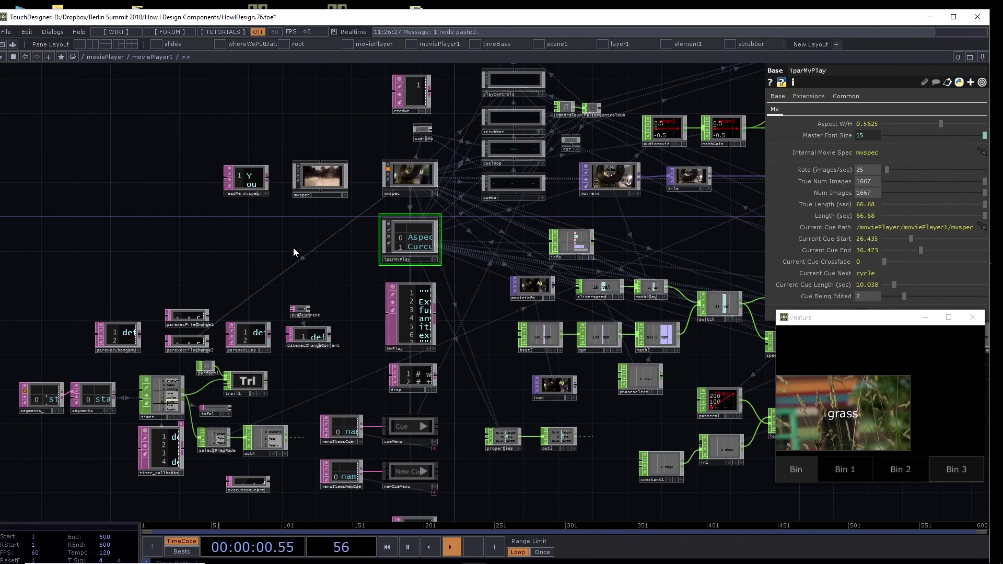
Step: Leave moviePlayer1, go up to the root network and frame the moviePlayer component
scroll(315, 222, down, 5)
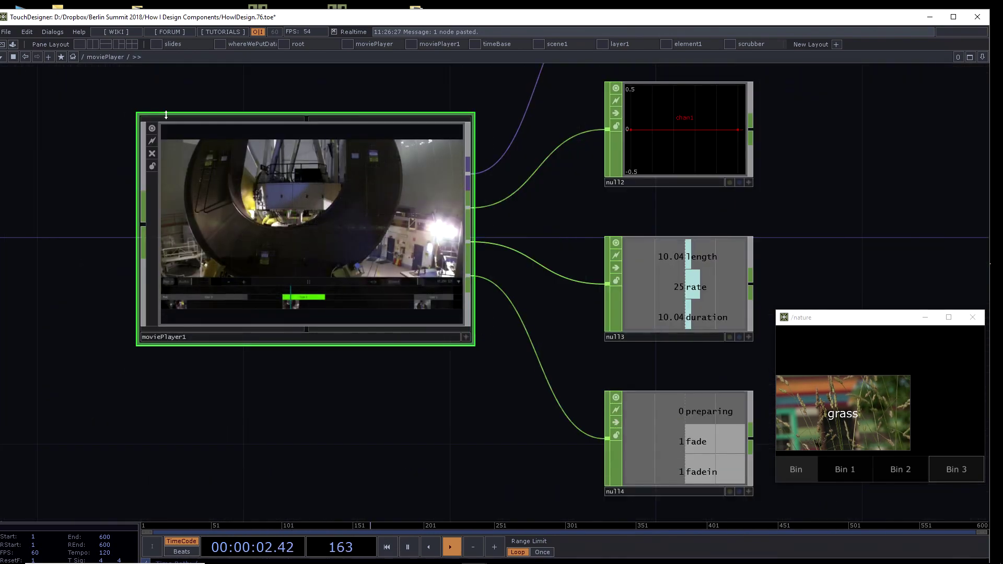
key(p)
scroll(79, 177, down, 5)
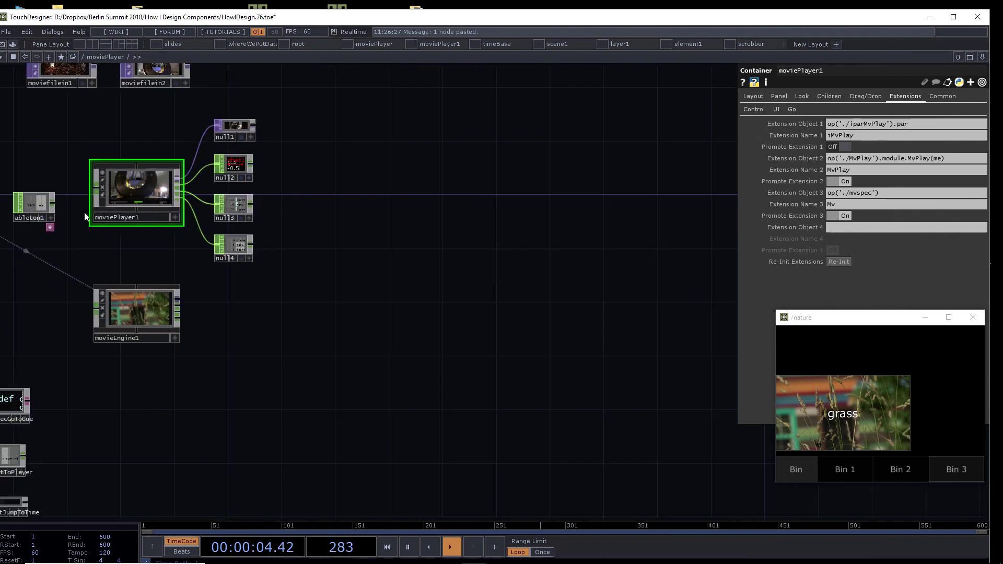
scroll(254, 188, down, 10)
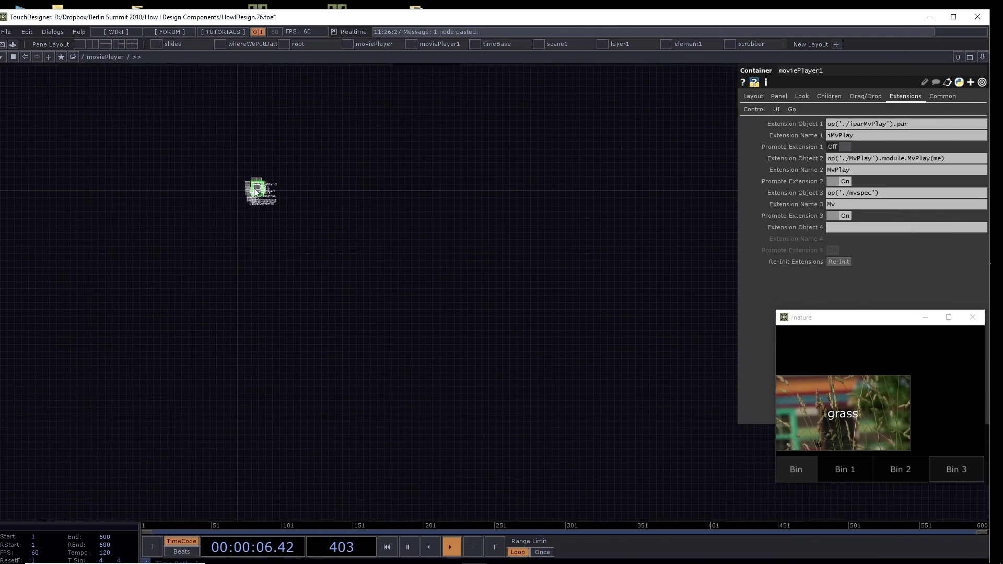
scroll(253, 188, down, 5)
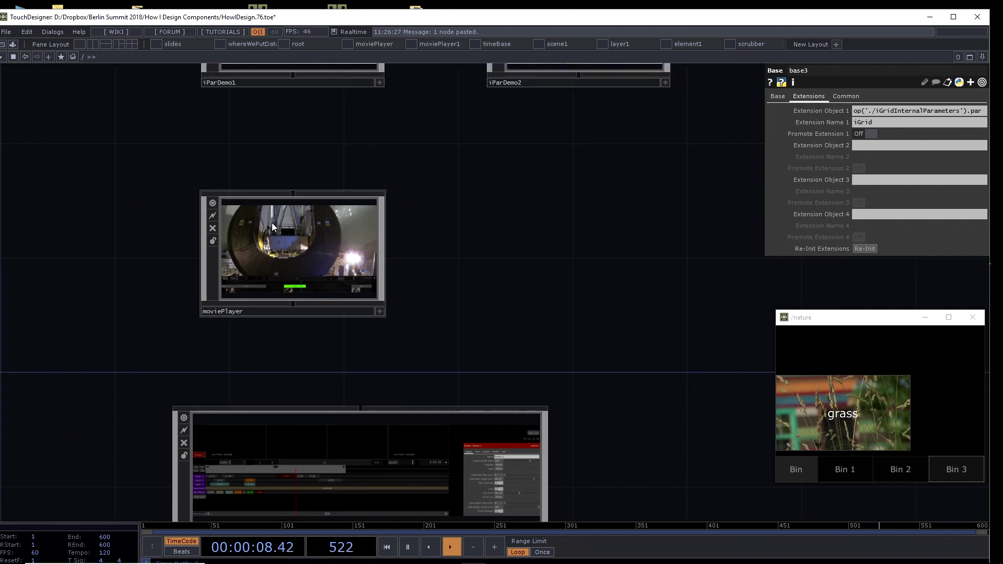
scroll(320, 153, up, 4)
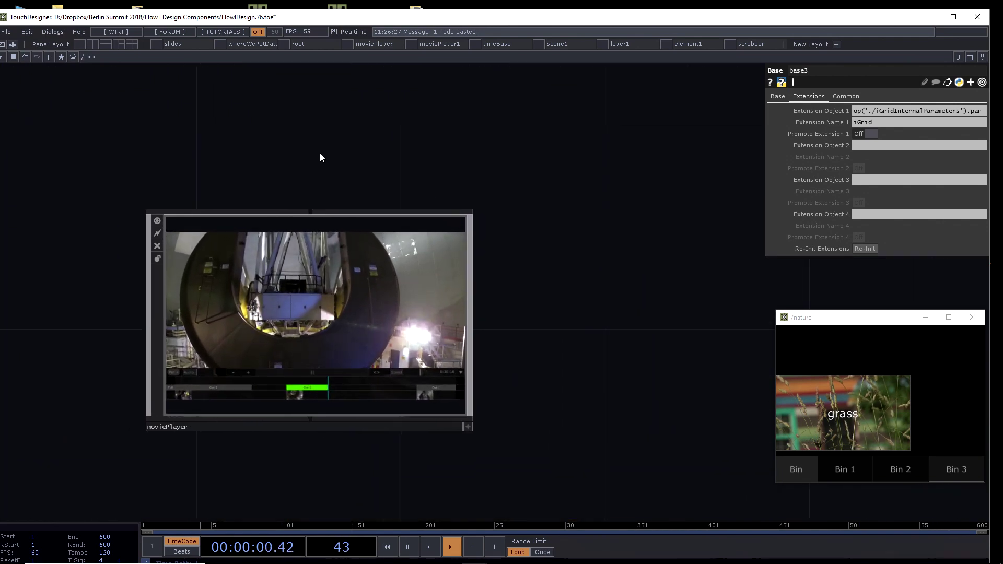
drag(320, 157, 361, 128)
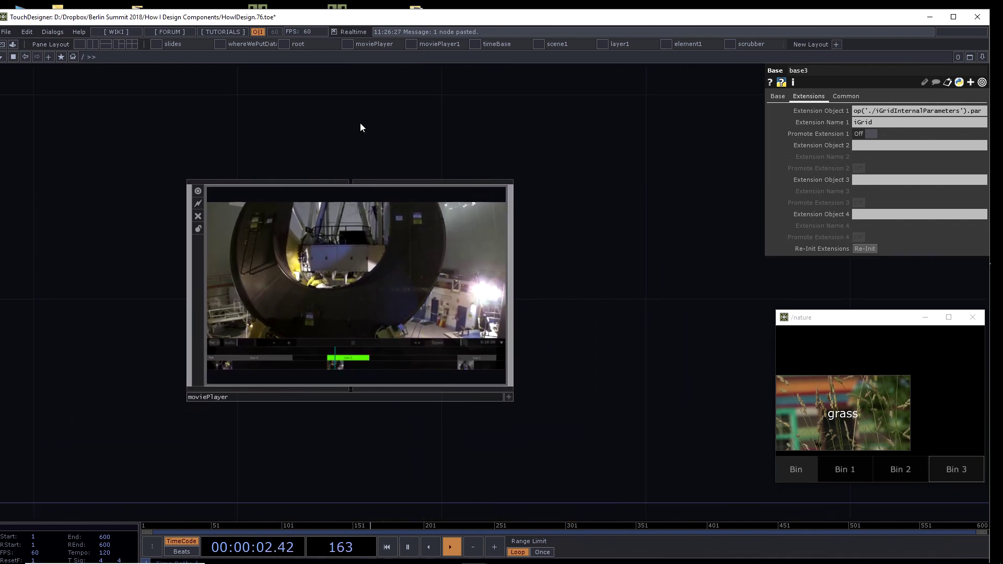
Step: Make the moviePlayer component's viewer active and enlarge it in the network
click(508, 397)
scroll(393, 436, up, 3)
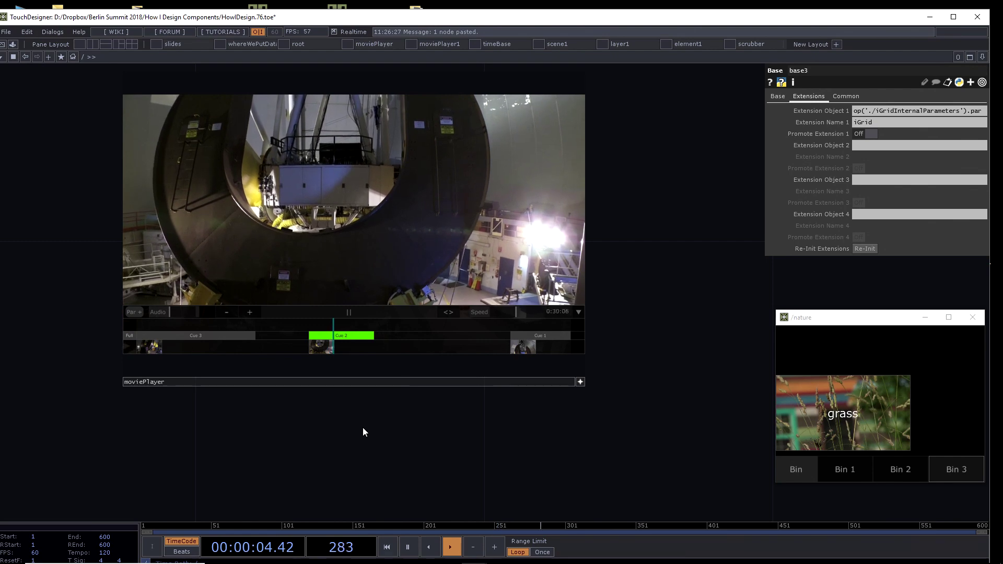
drag(364, 433, 352, 451)
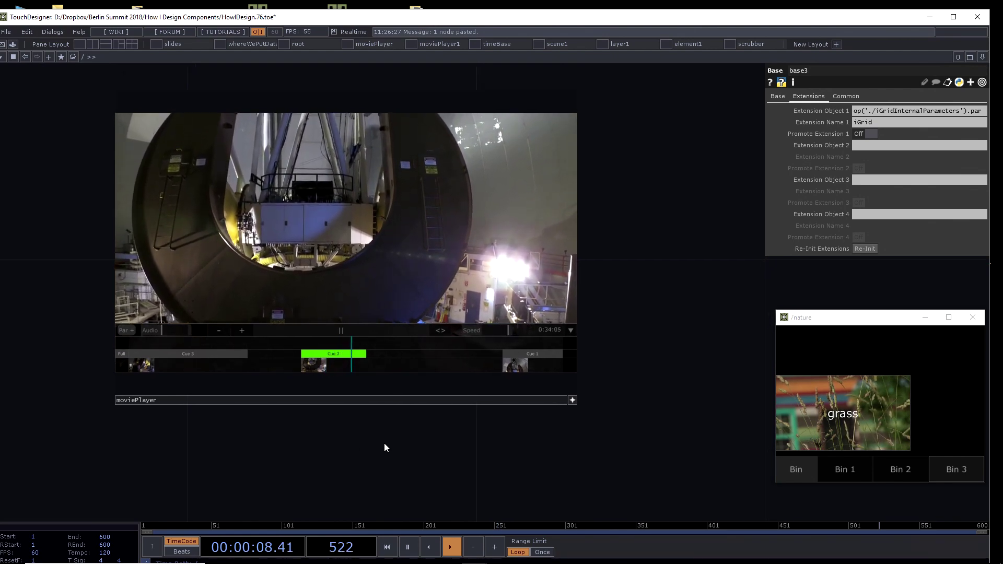
Step: Switch the moviePlayer from Cue 2 to the Full range, pause playback and try the frame step controls
click(272, 343)
click(399, 349)
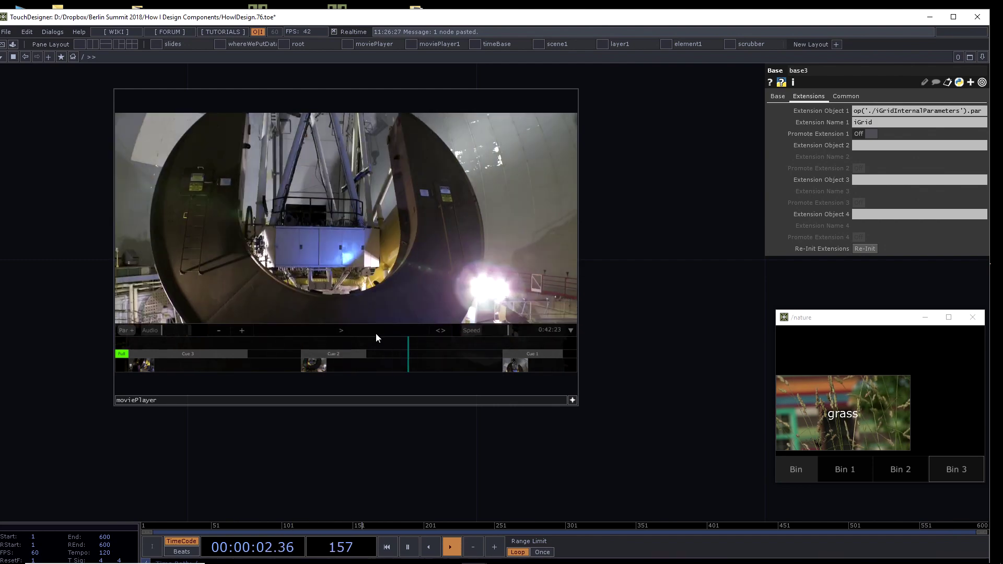
scroll(369, 393, up, 3)
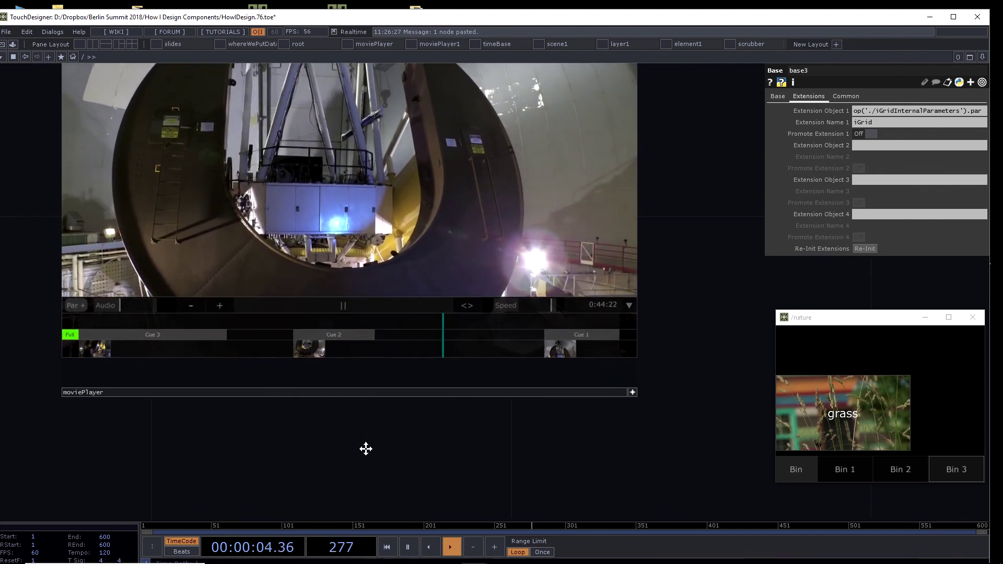
click(239, 325)
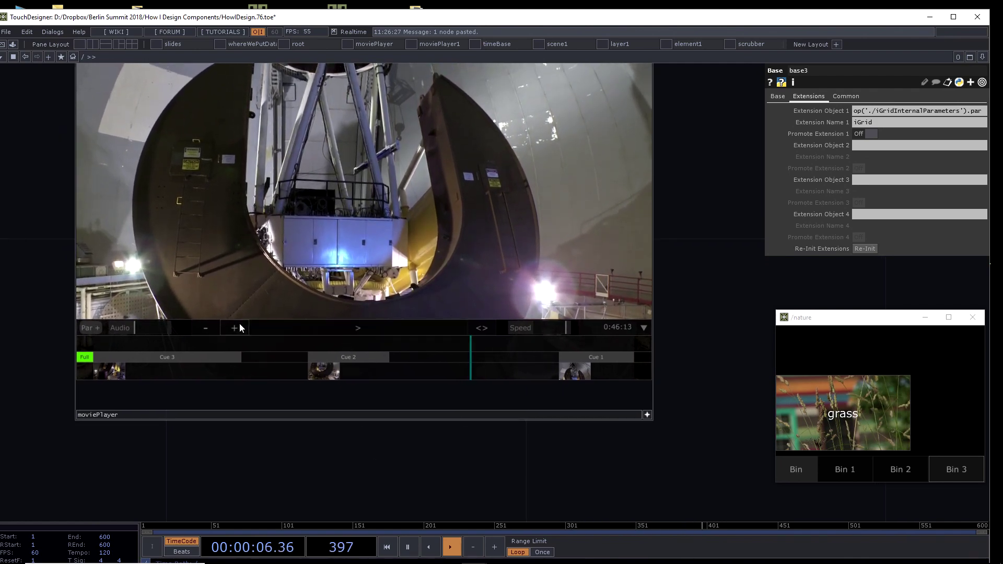
click(214, 328)
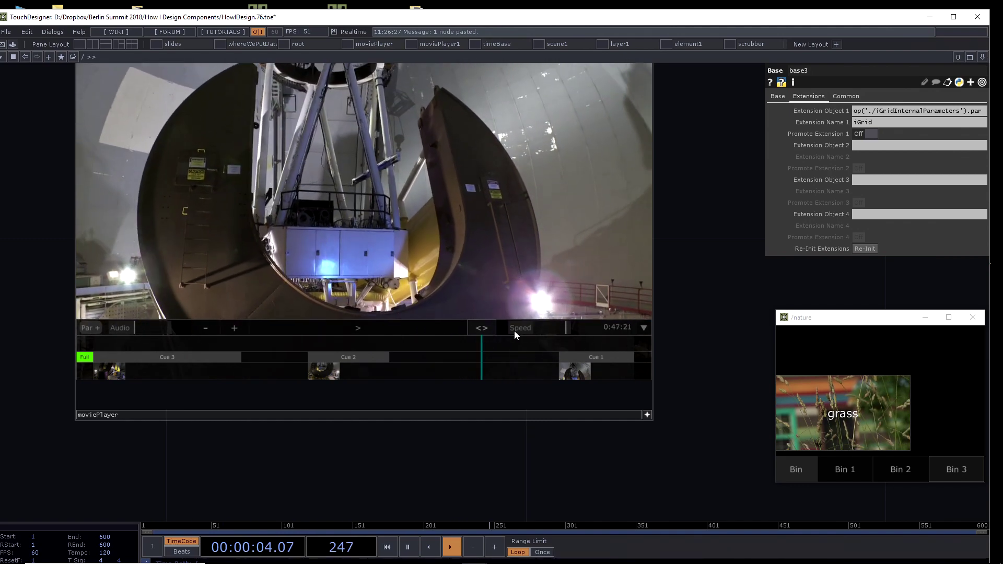
Step: Scrub the moviePlayer's playhead back to 0:42:19
click(486, 328)
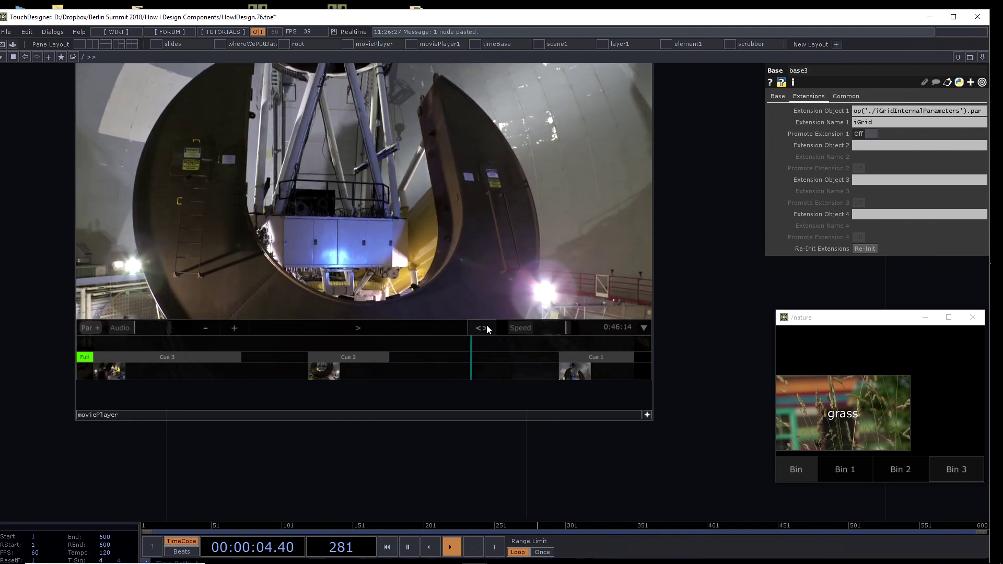
click(351, 364)
click(451, 343)
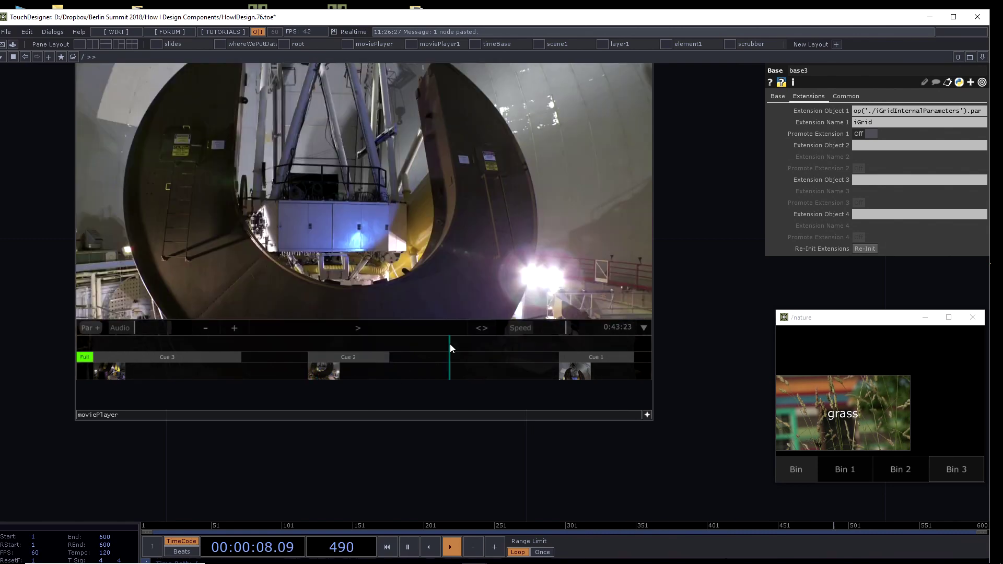
drag(449, 344, 440, 370)
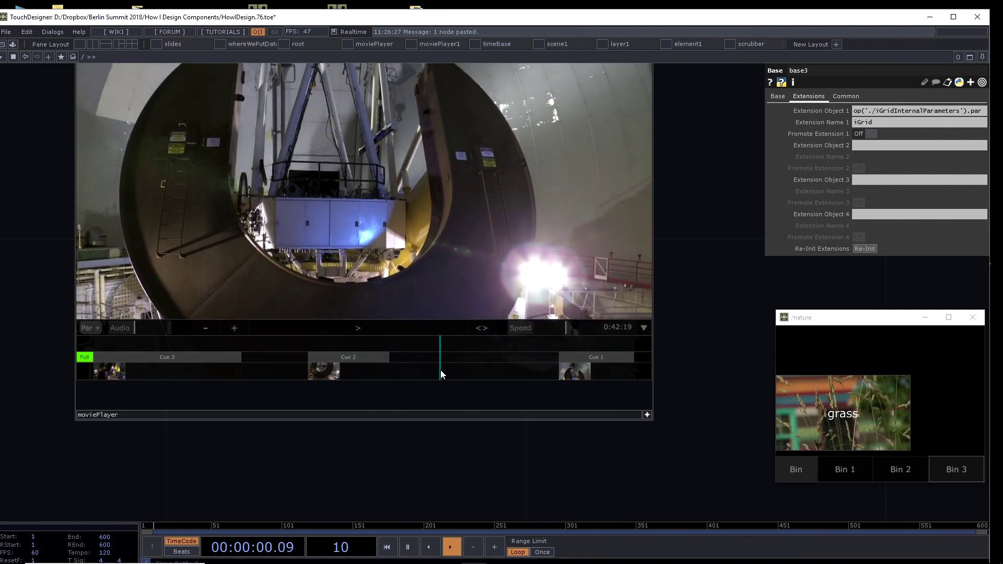
Step: Create a new cue at the playhead's 0:42:19 position and set its end at 0:49:20
mouse_move(644, 271)
click(624, 304)
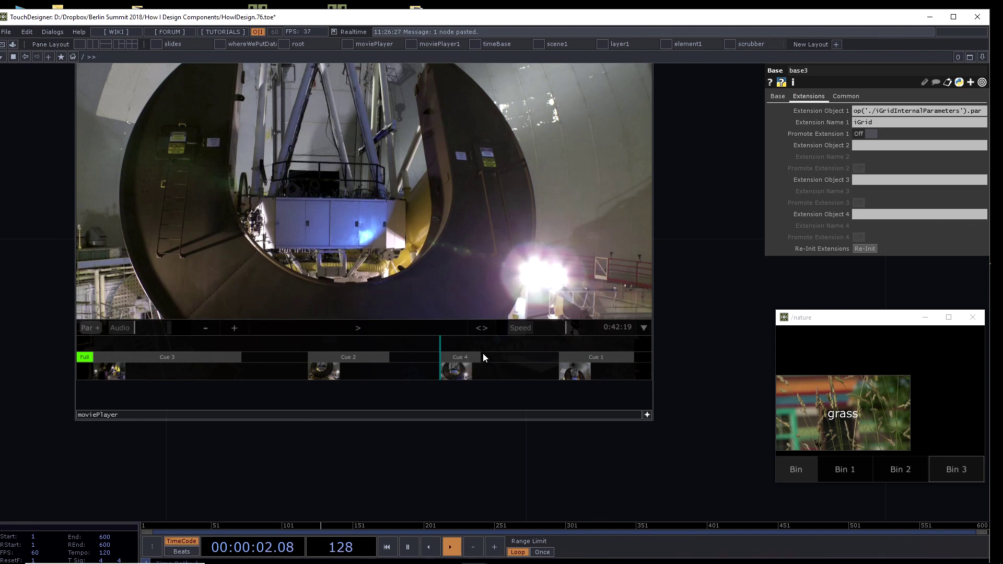
drag(468, 345, 496, 343)
mouse_move(569, 288)
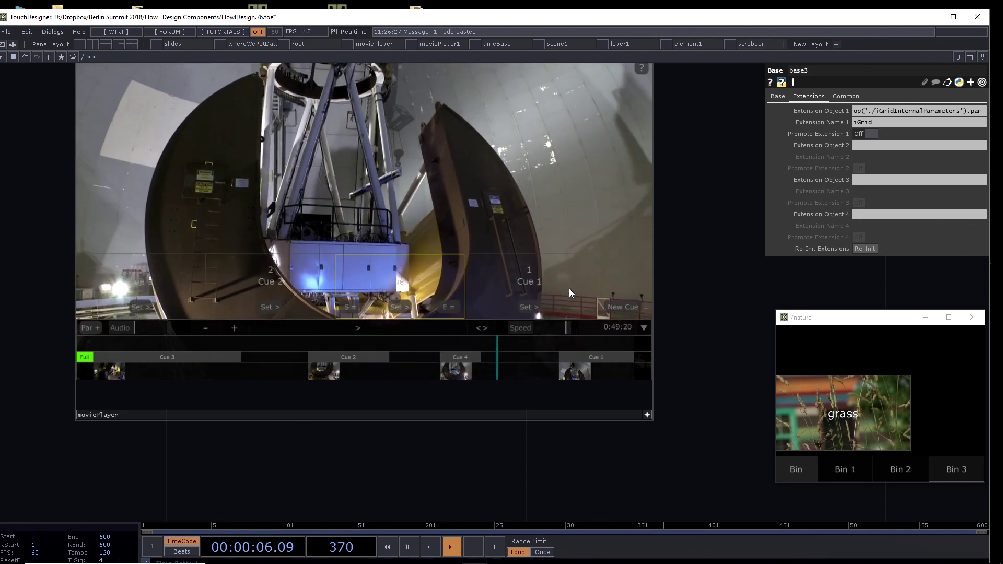
click(449, 307)
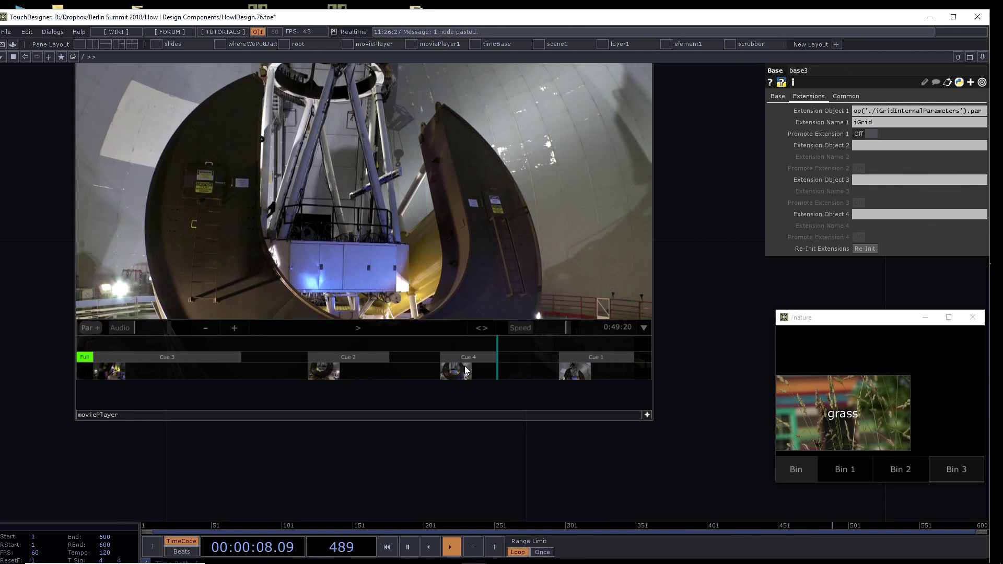
Step: Play Cue 4, and start full-range playback from the start points of Cue 2 and Cue 1
click(468, 358)
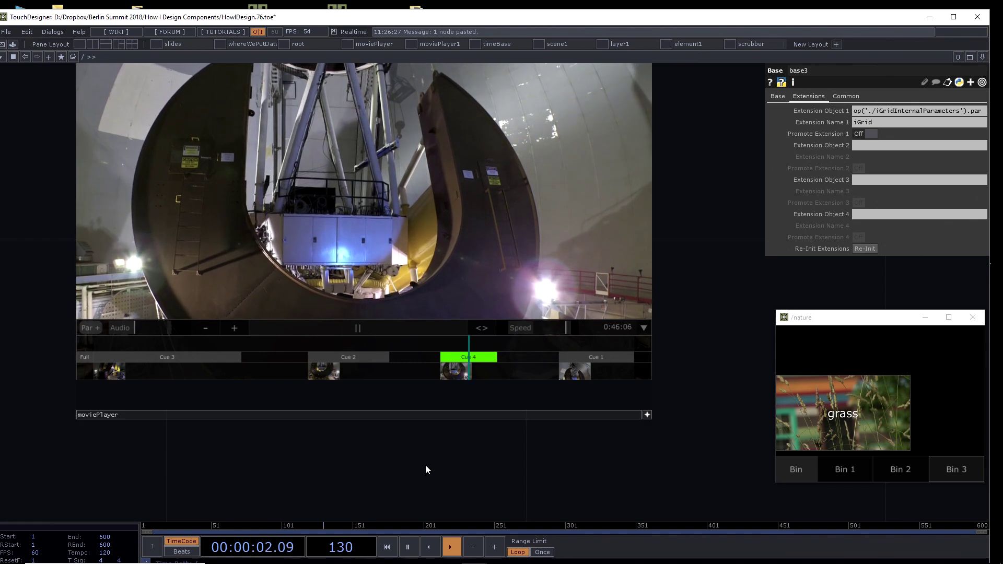
scroll(425, 465, down, 2)
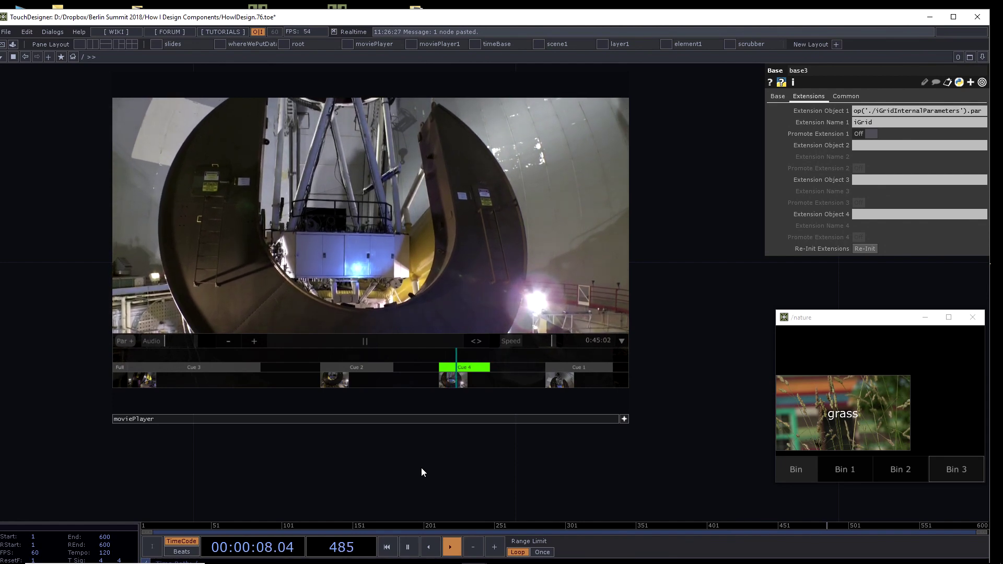
click(335, 381)
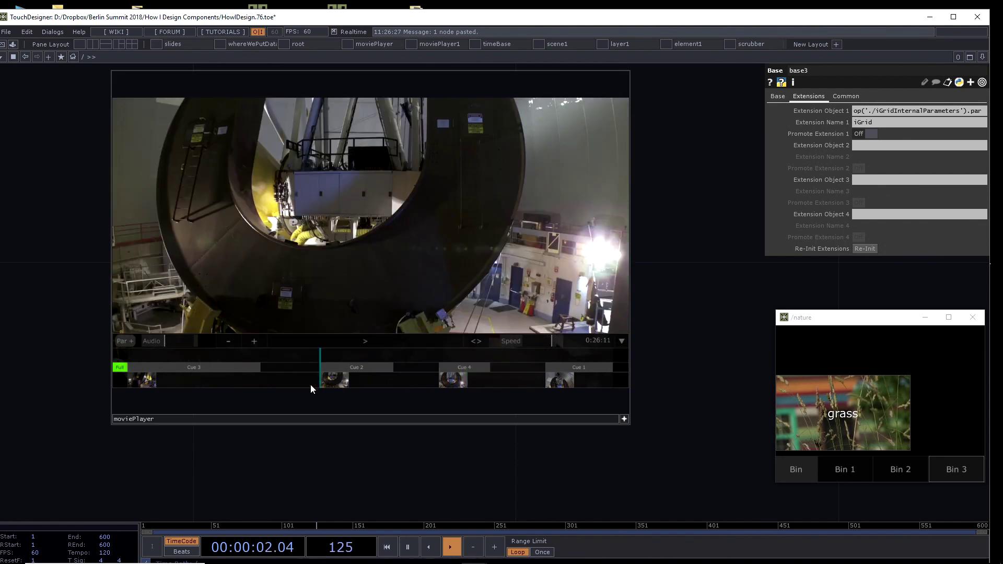
click(374, 337)
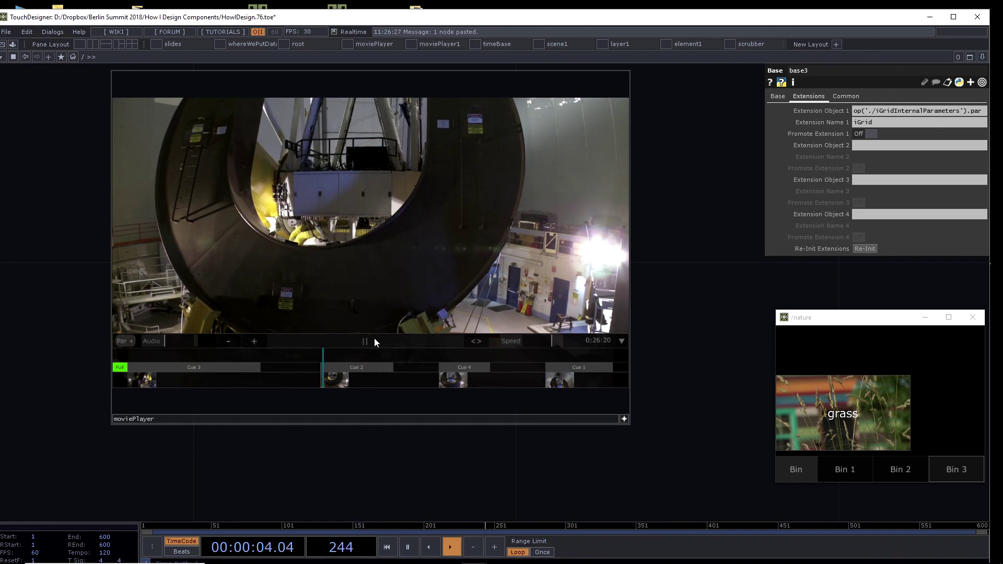
click(562, 380)
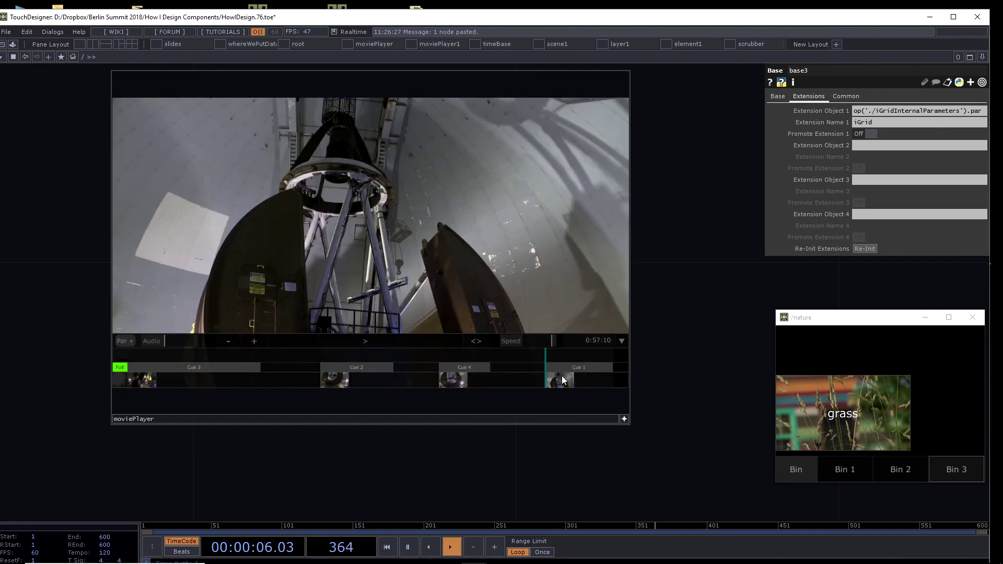
click(389, 345)
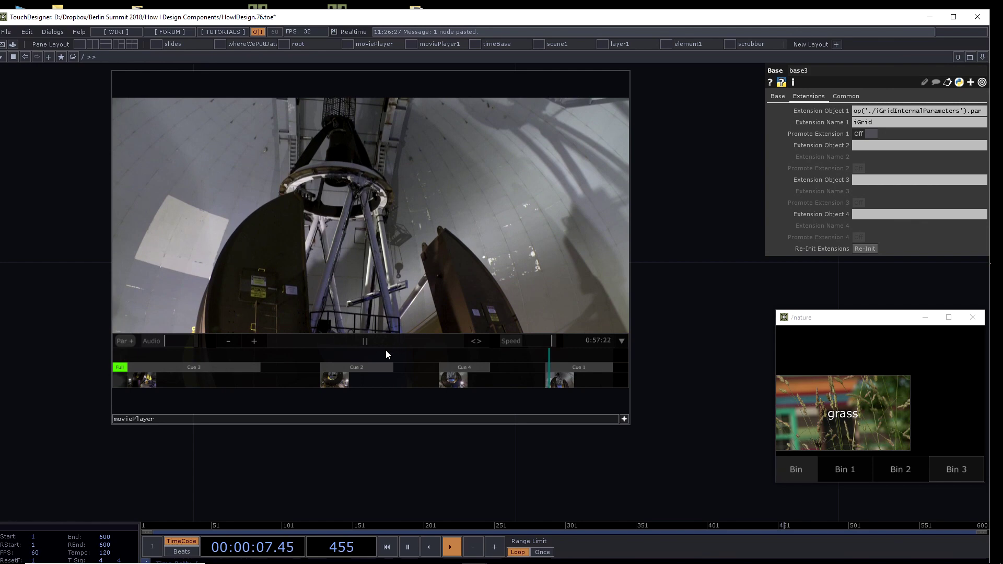
Step: Open the moviePlayer's parameter panel and place its window over the far side of the movie viewer
scroll(374, 435, up, 1)
scroll(374, 435, up, 1)
scroll(371, 438, down, 1)
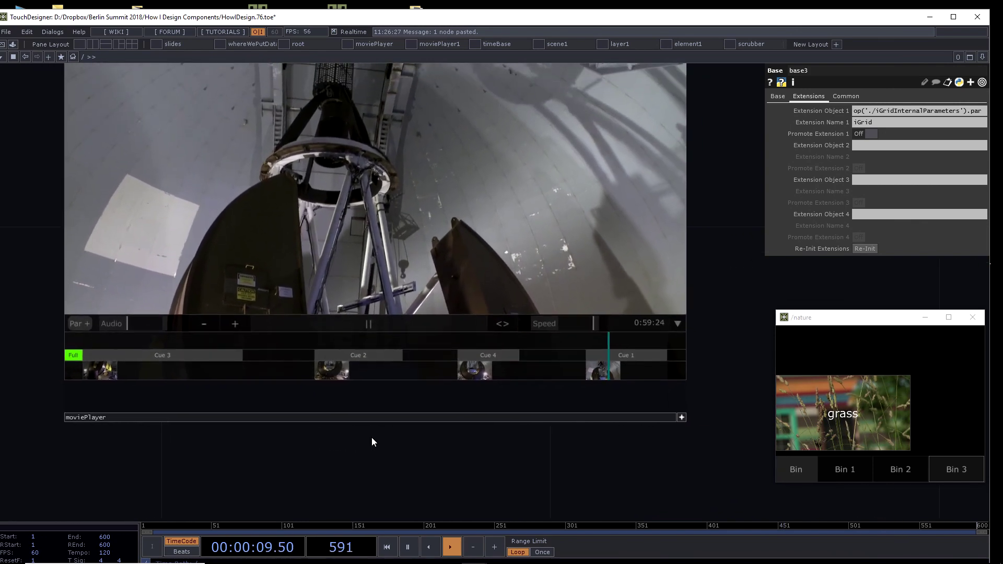
drag(393, 344, 470, 321)
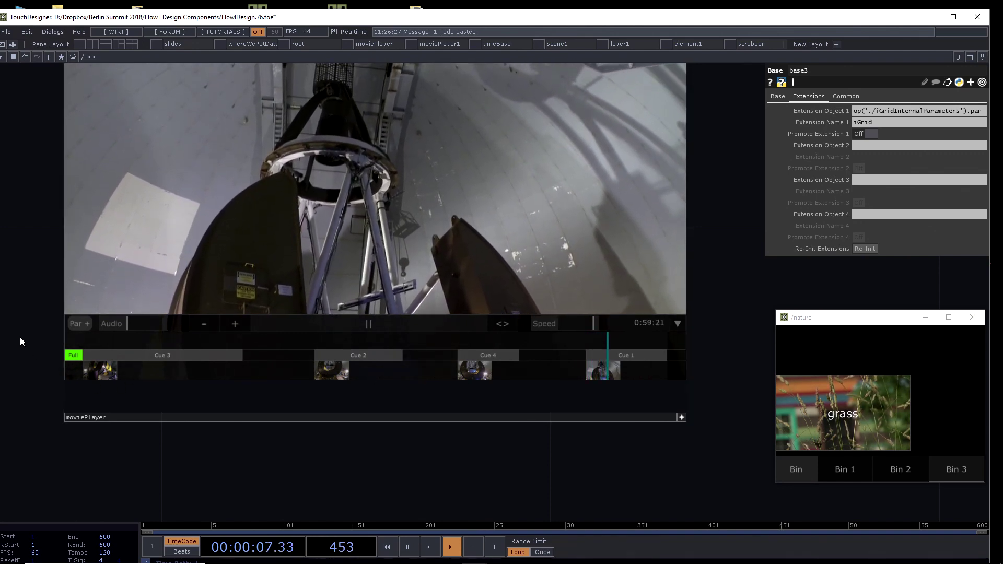
drag(19, 337, 58, 390)
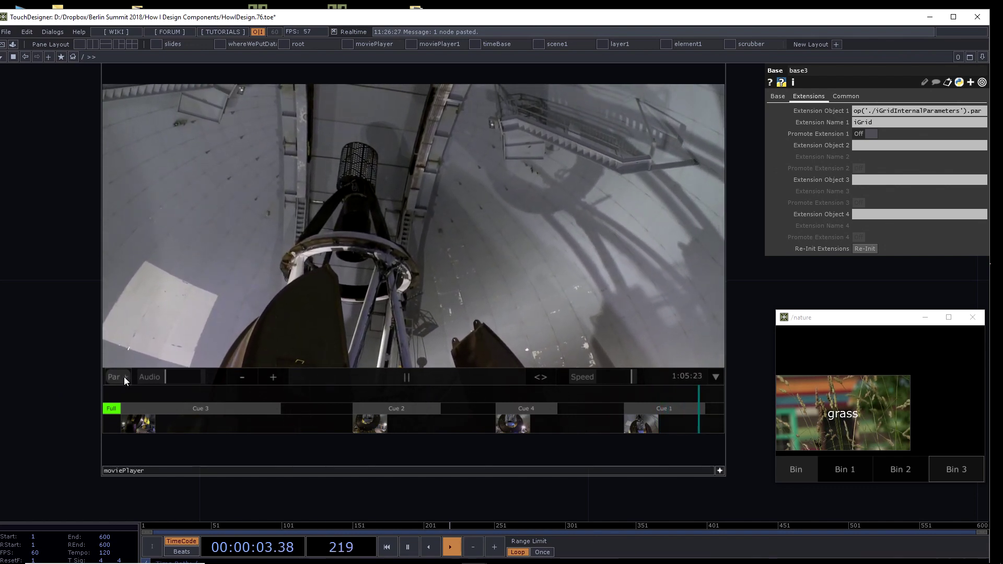
click(114, 377)
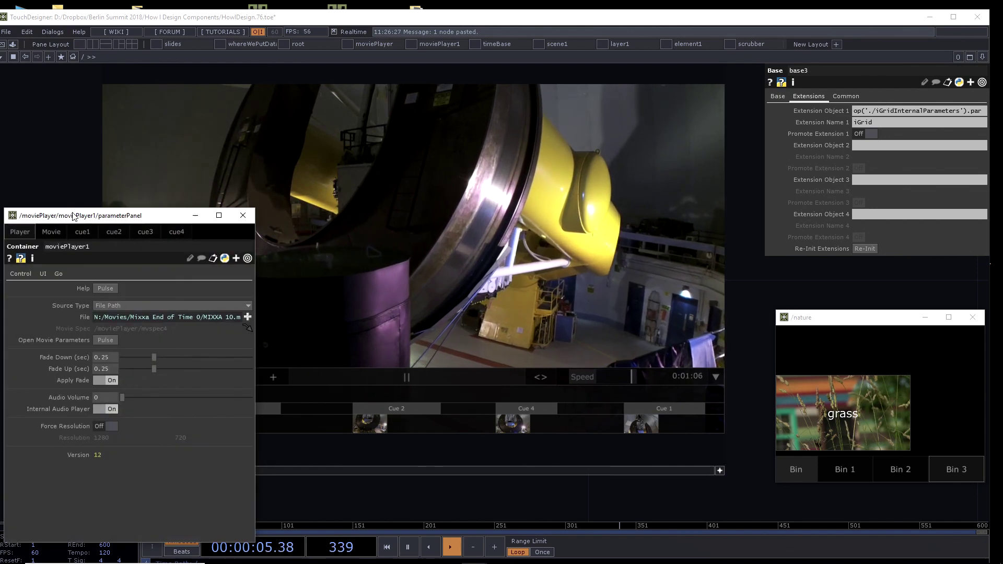
drag(74, 220, 643, 150)
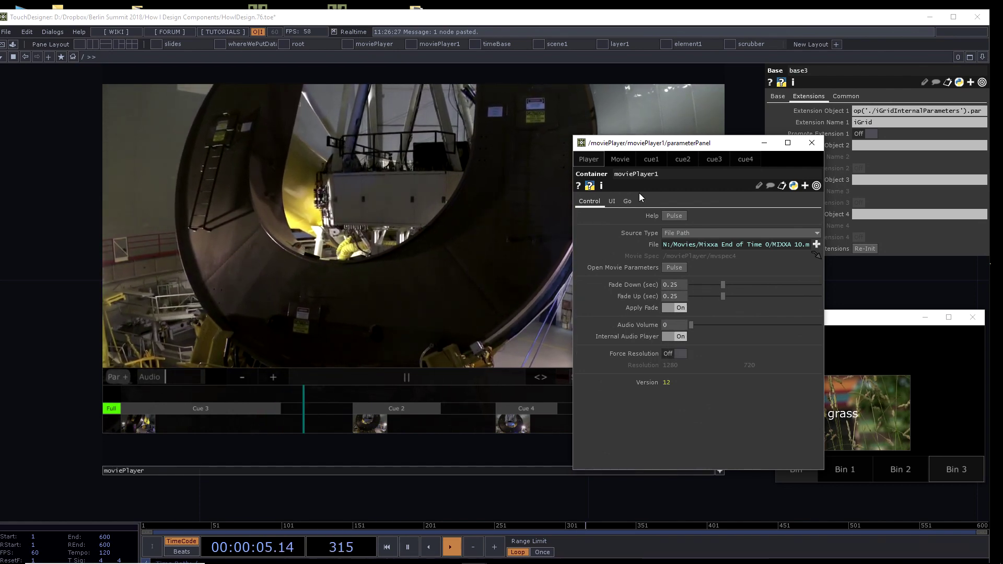
Step: In moviePlayer1's UI parameters, turn on Control Panel Always On and set Control Panel Opacity to 0.698
click(613, 202)
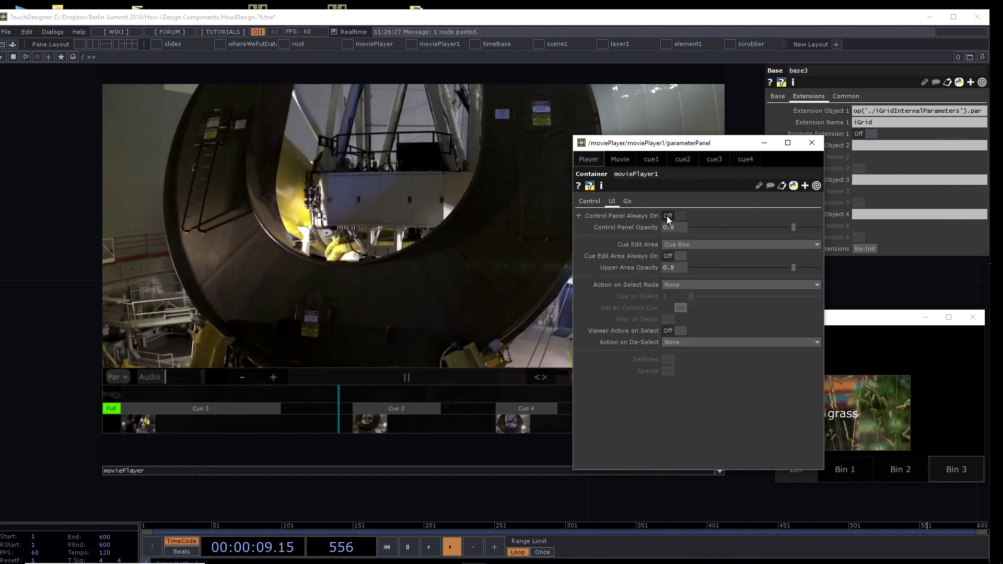
click(666, 215)
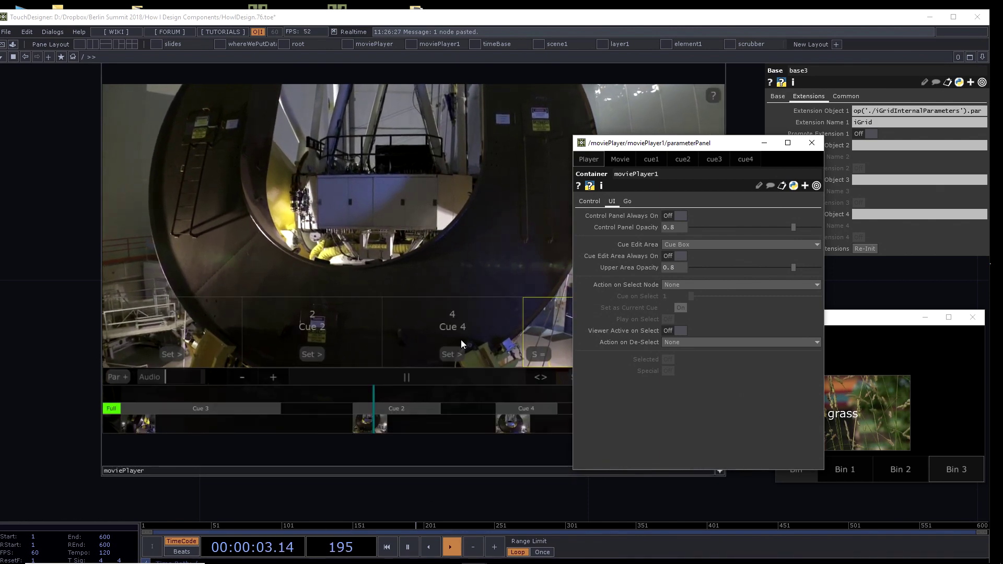
mouse_move(455, 357)
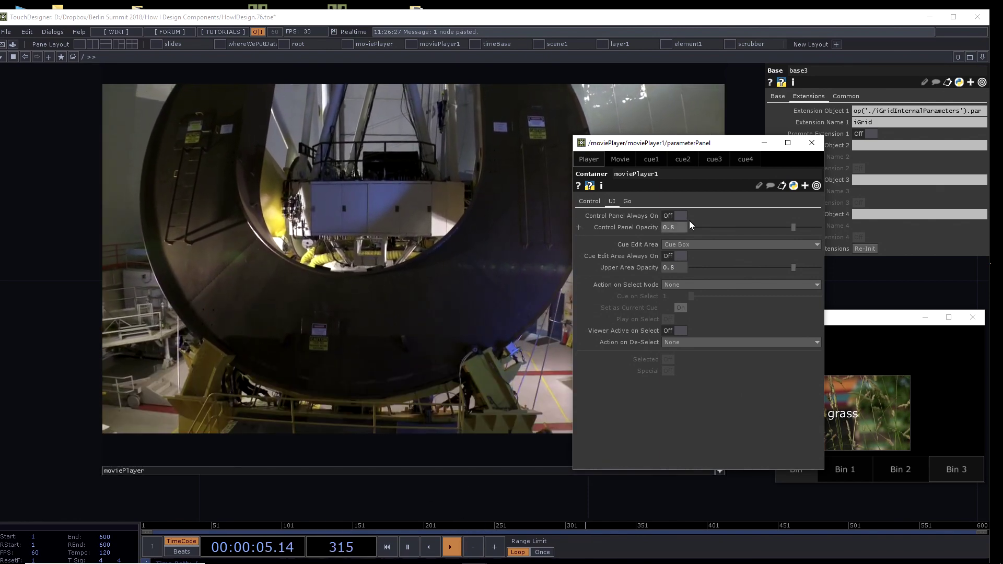
click(679, 216)
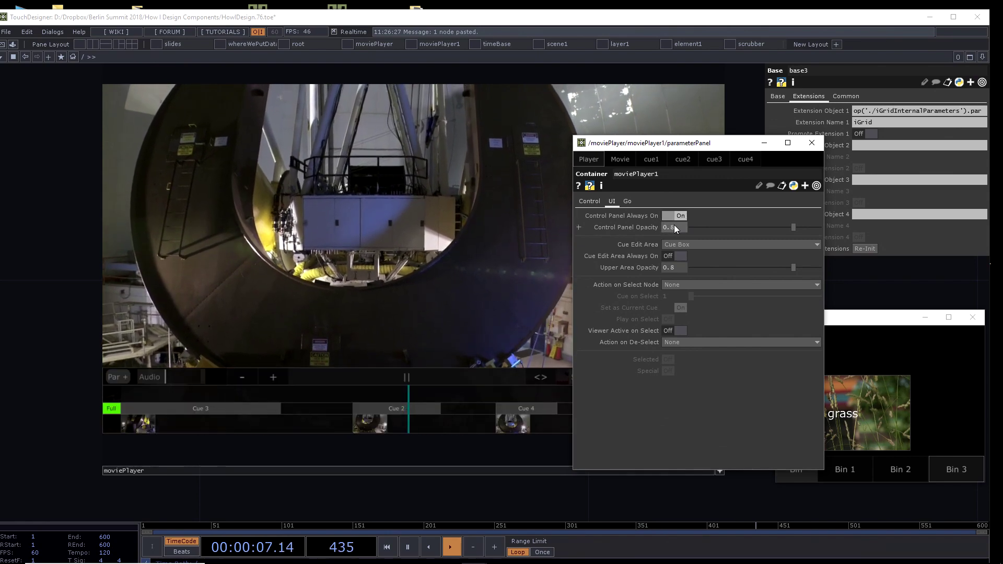
click(782, 228)
drag(782, 228, 782, 227)
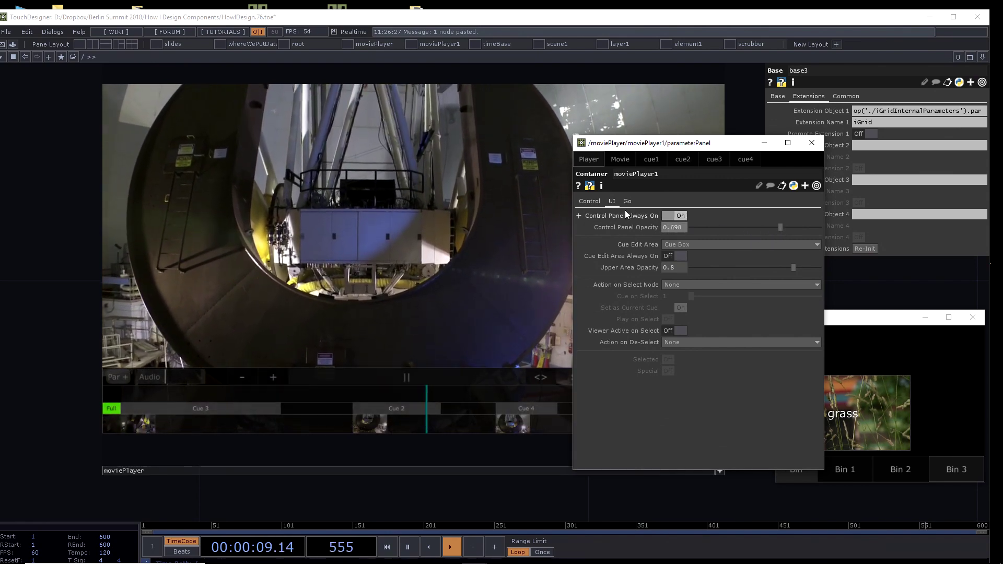
Step: Using the Go parameters, send the player to target cue 2 paused, and send it there again playing
click(628, 202)
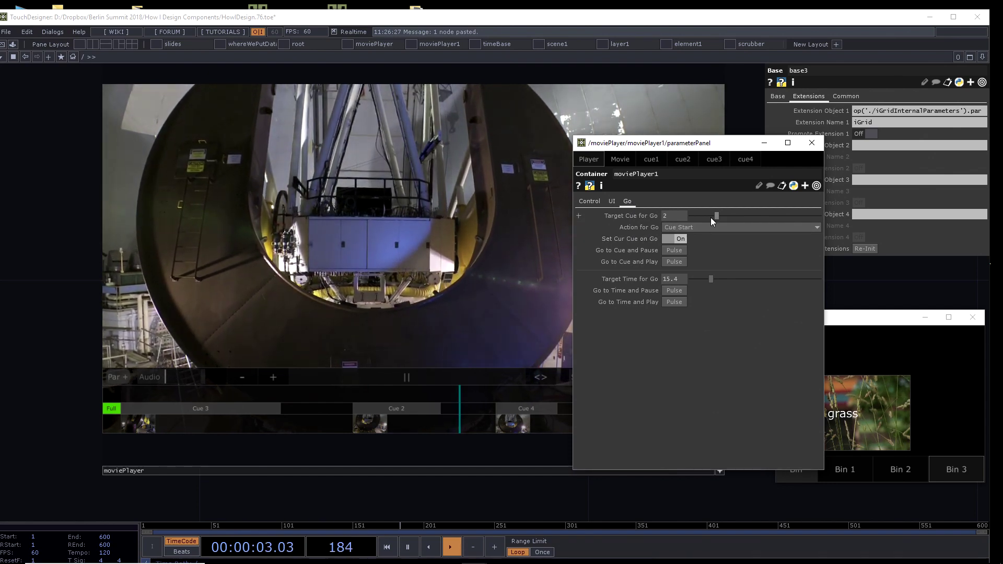
drag(673, 146, 830, 98)
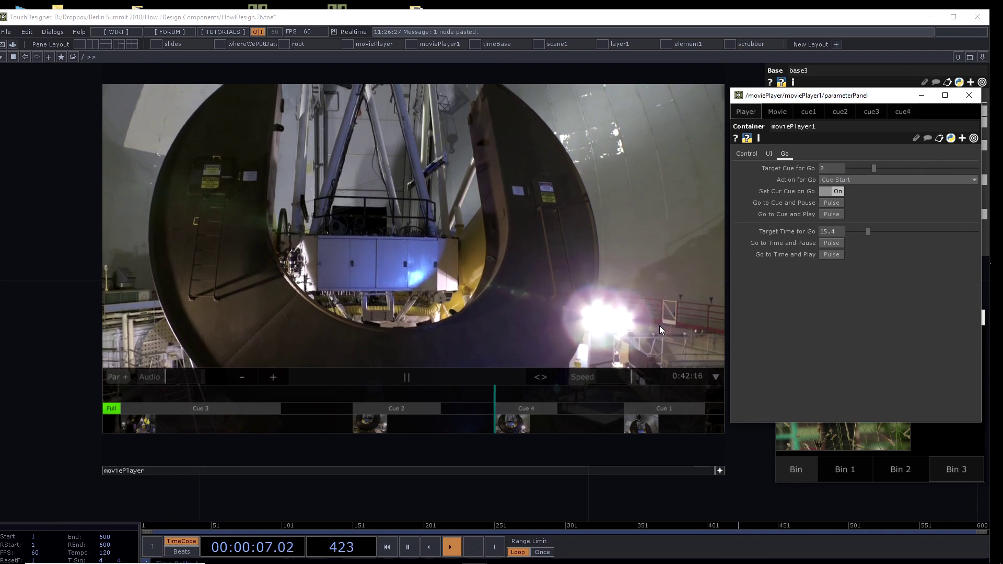
click(834, 203)
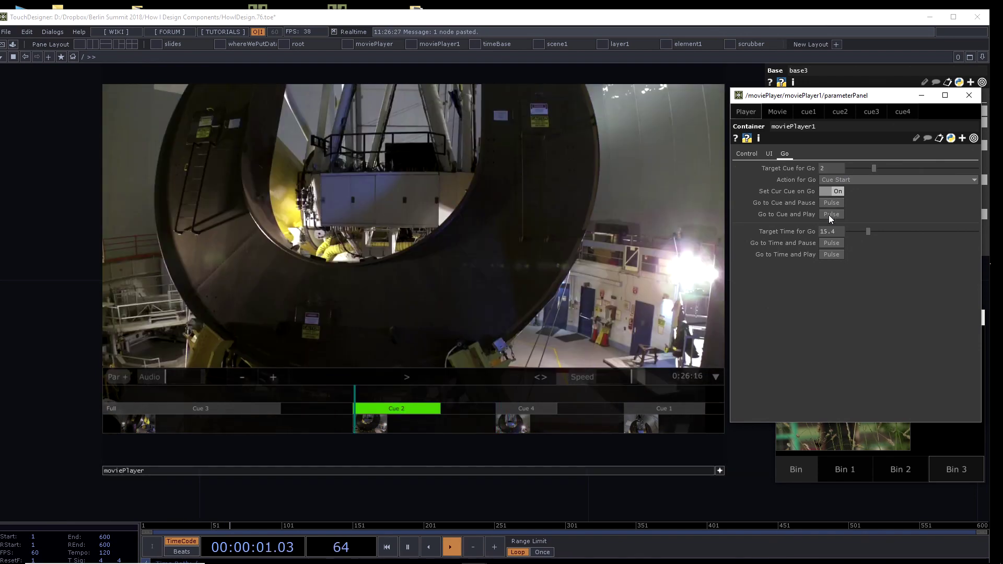
click(832, 215)
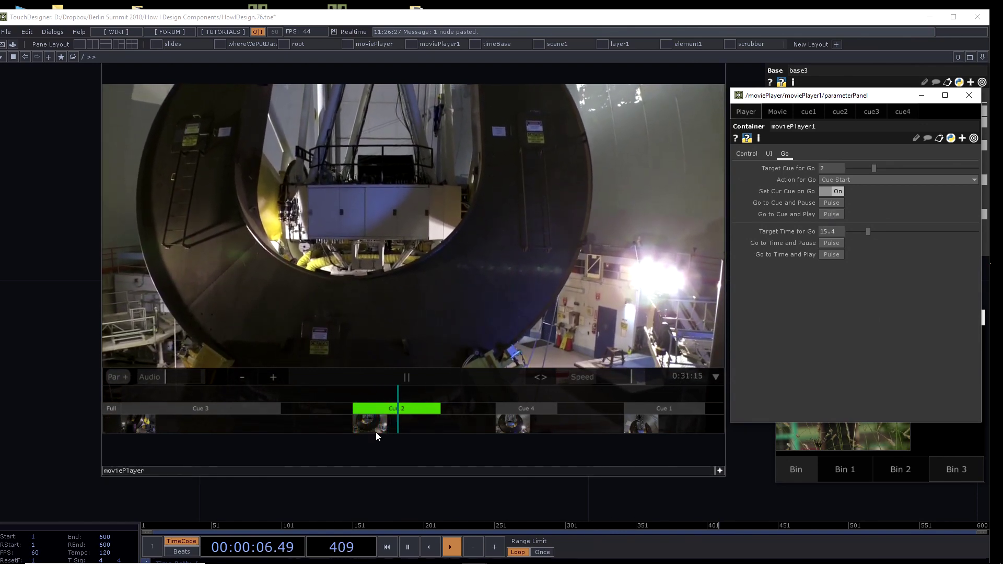
mouse_move(408, 203)
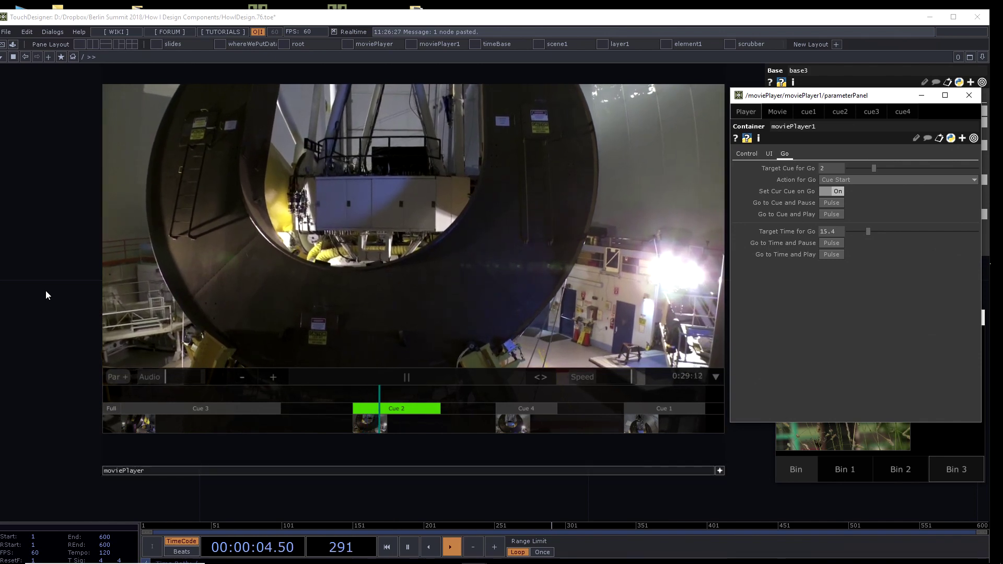
mouse_move(517, 359)
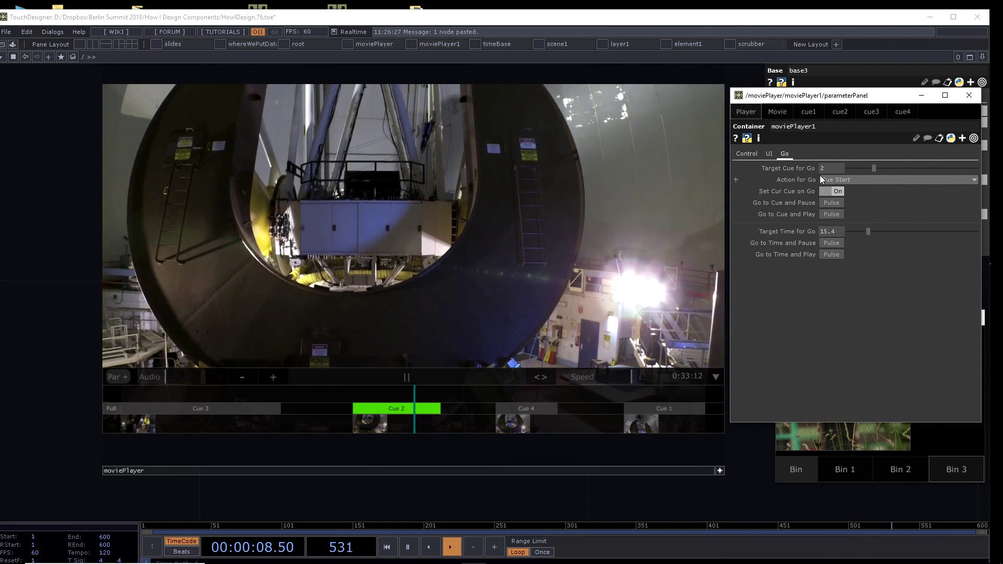
mouse_move(565, 302)
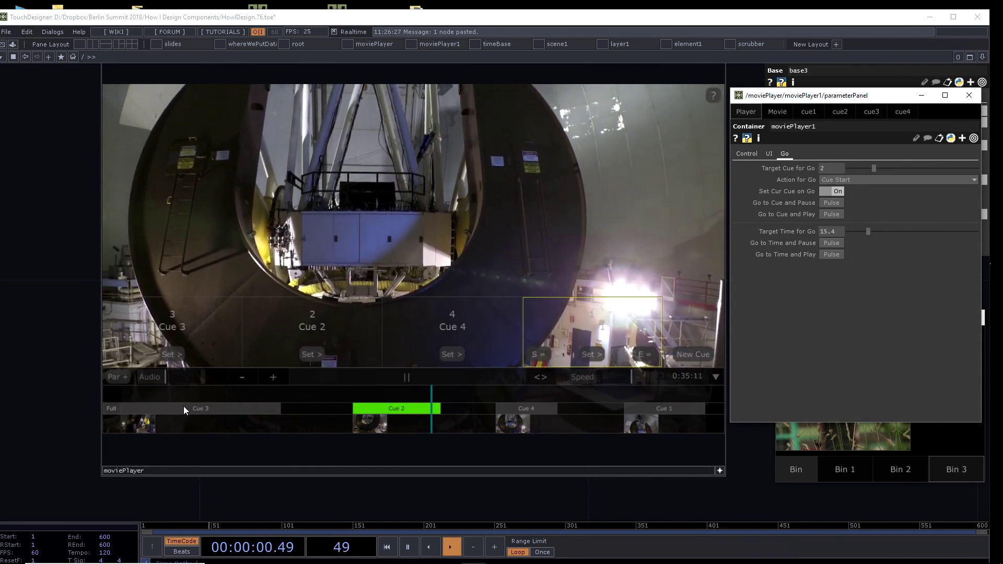
Step: Enter the moviePlayer component and its moviePlayer1 container to view the network around iparMvPlay
scroll(412, 504, down, 4)
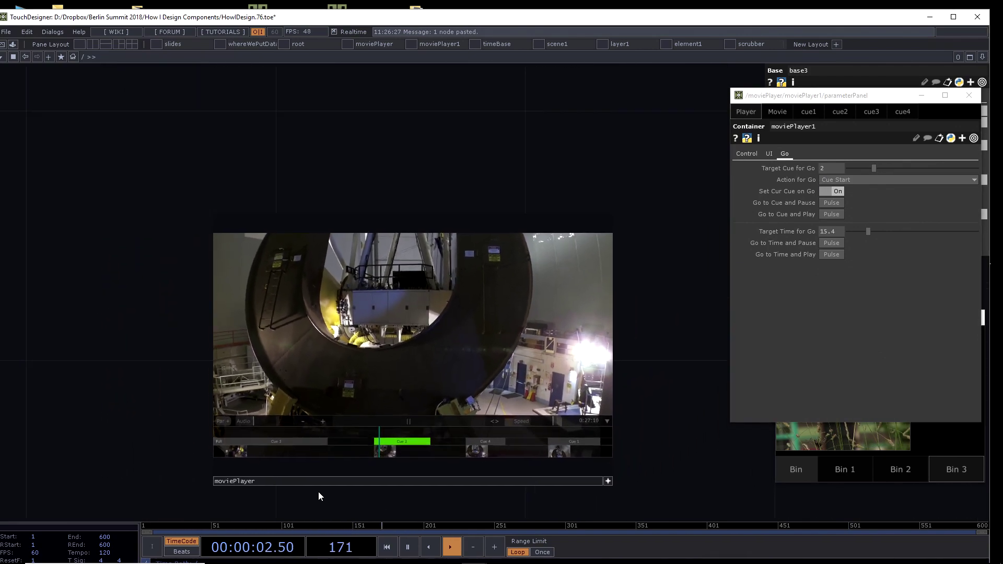
drag(156, 407, 71, 286)
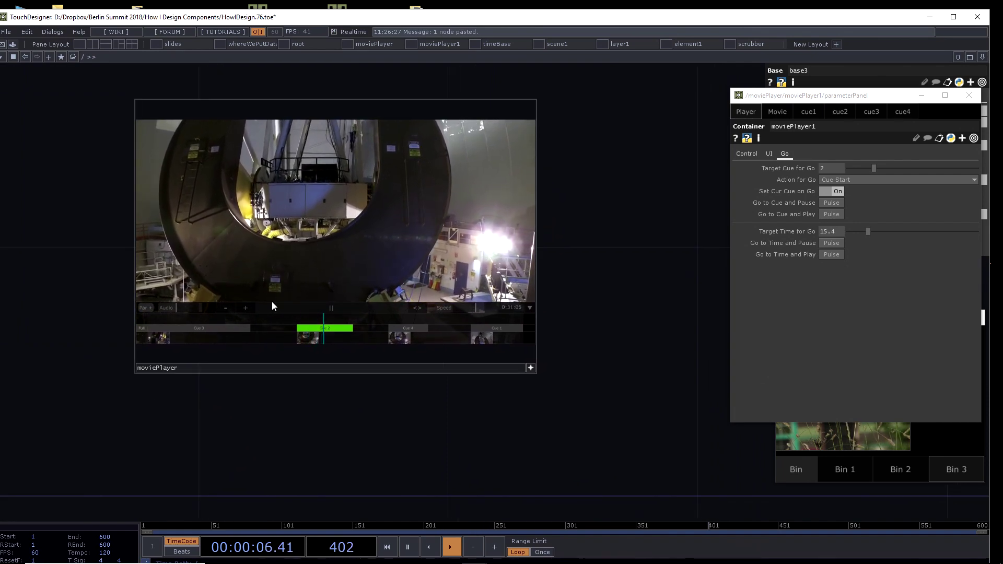
scroll(297, 287, up, 5)
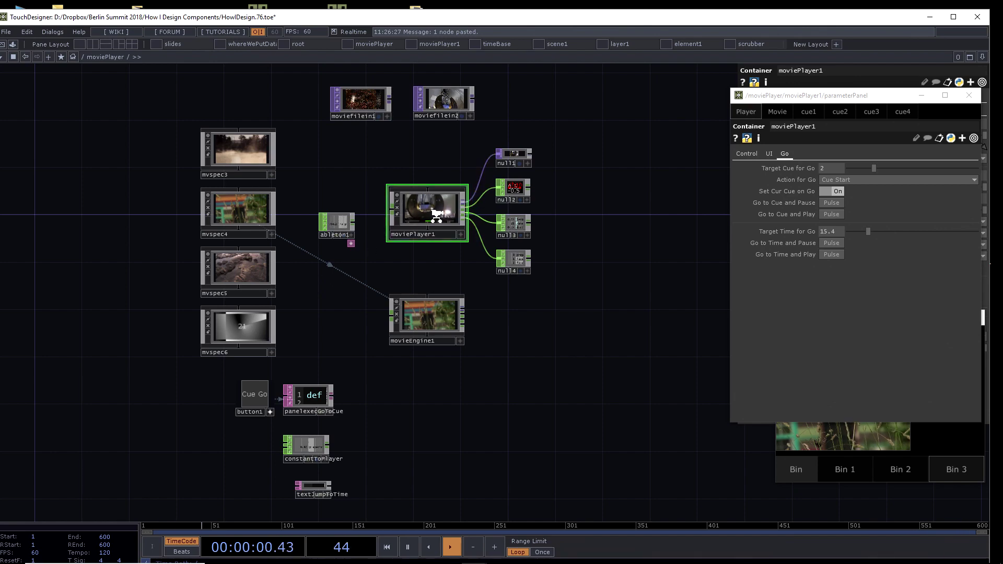
scroll(436, 214, up, 3)
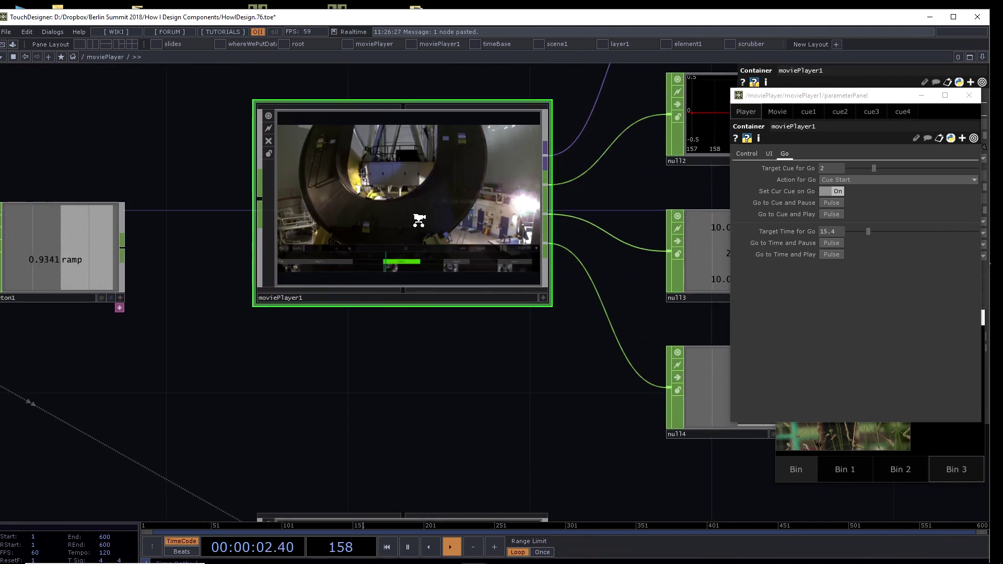
scroll(418, 221, down, 2)
scroll(417, 221, up, 3)
scroll(416, 220, up, 2)
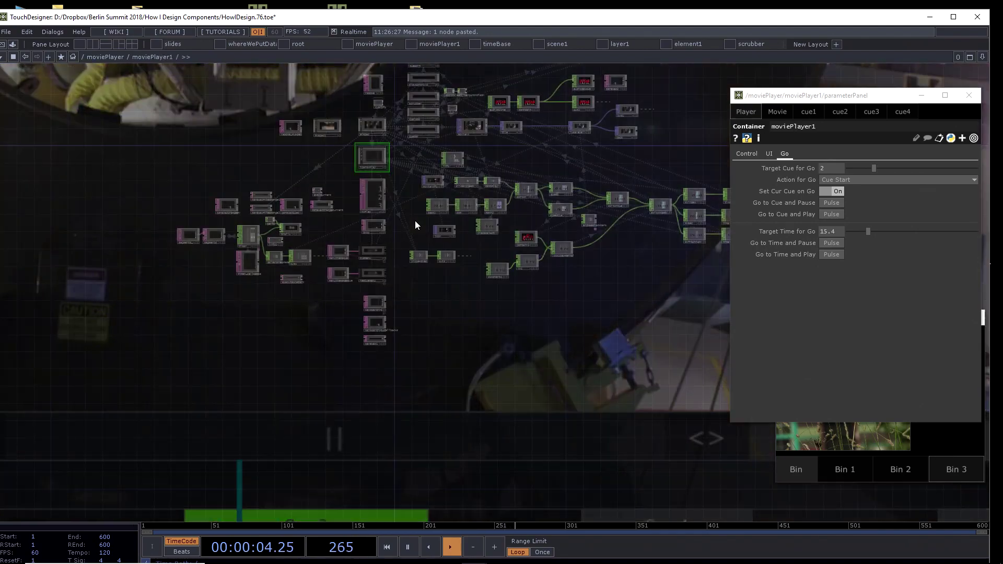
scroll(212, 250, up, 3)
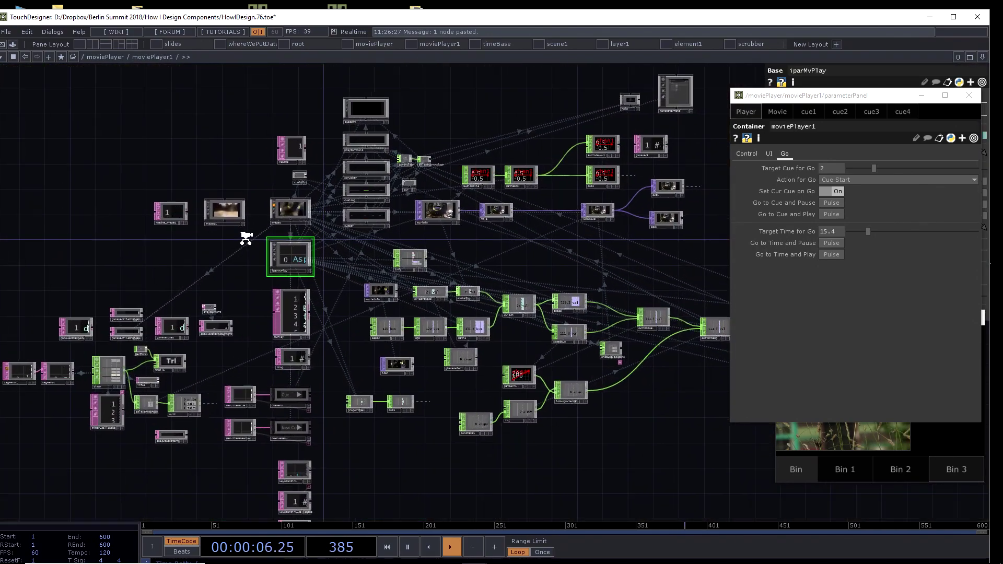
Step: Examine the cue and go-to functions in the MvPlay extension code below iparMvPlay in moviePlayer1's network
scroll(242, 284, up, 1)
scroll(309, 282, up, 6)
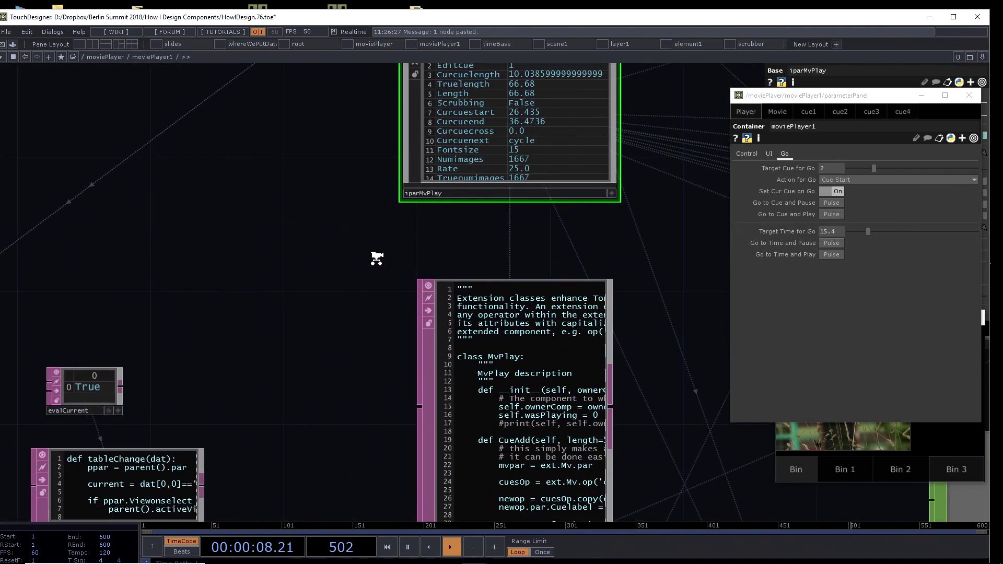
drag(229, 283, 304, 219)
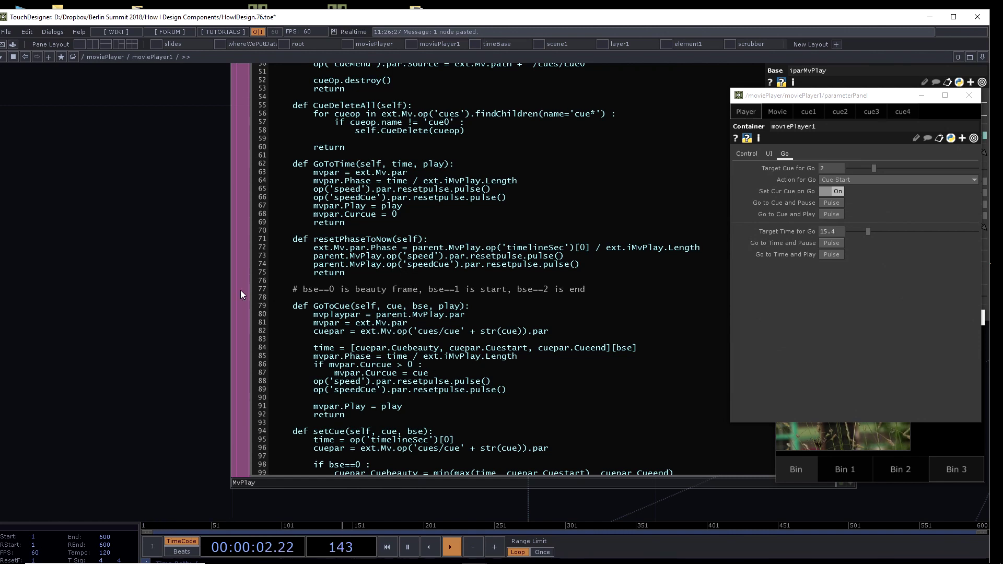
scroll(171, 267, down, 2)
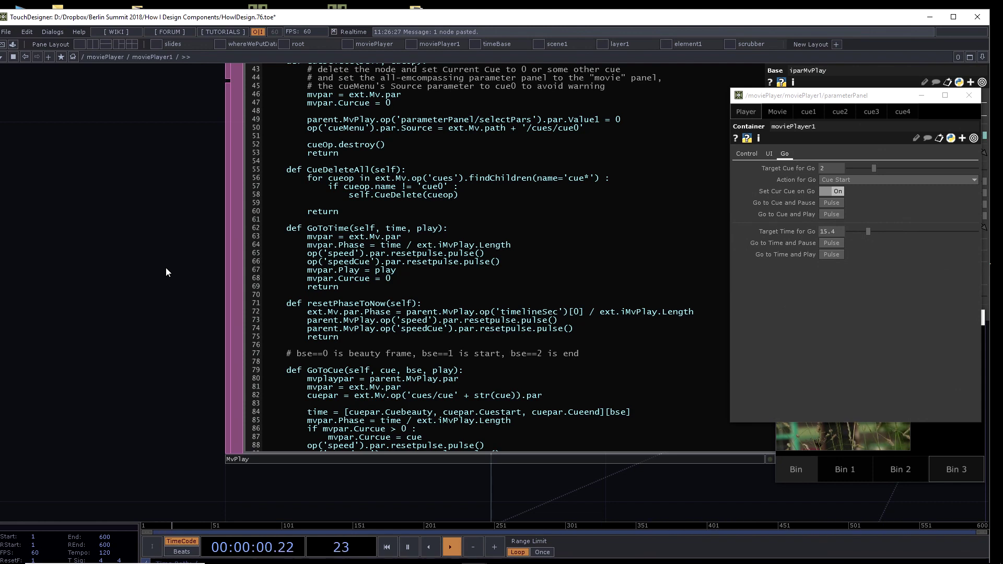
scroll(168, 272, down, 5)
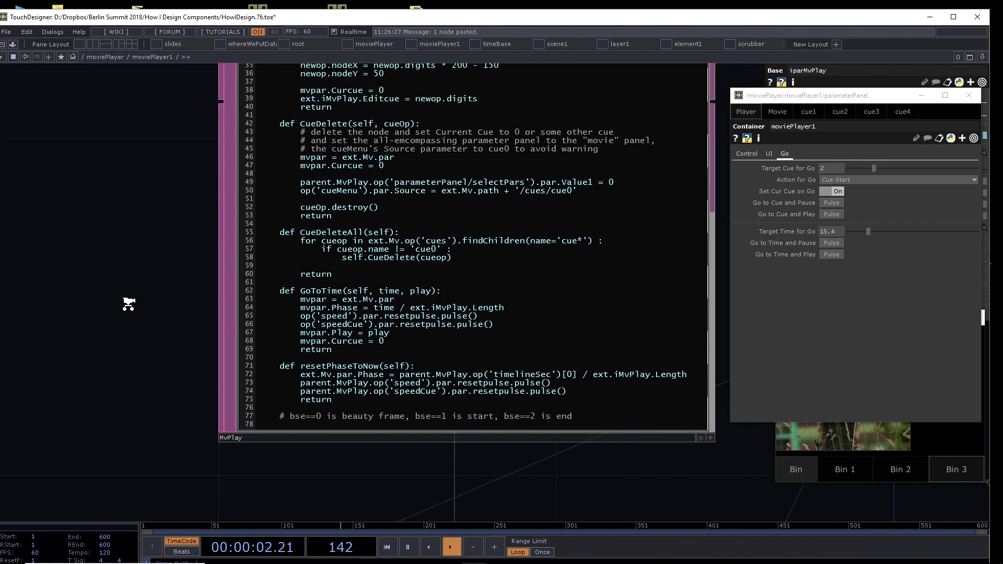
drag(116, 253, 155, 325)
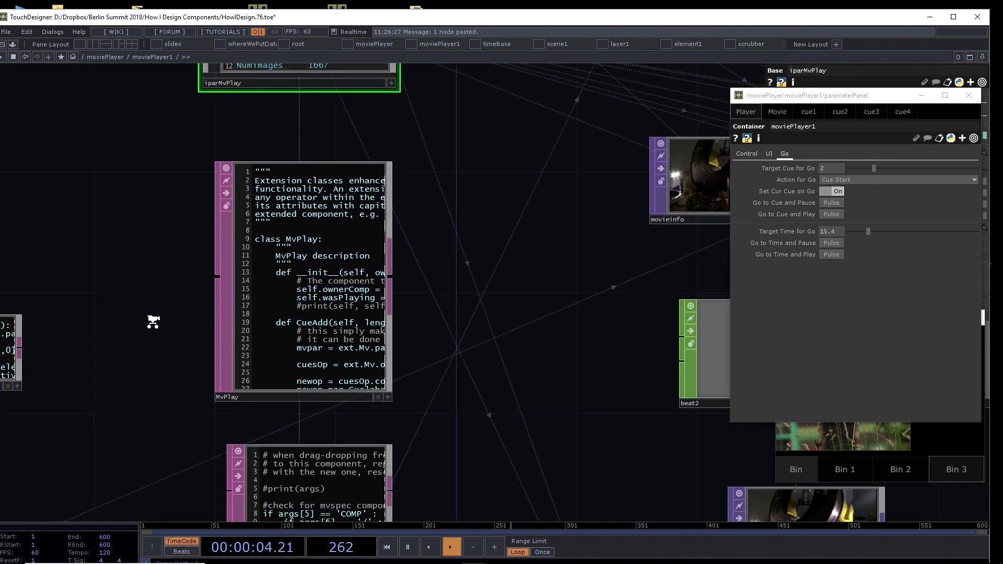
scroll(153, 322, down, 3)
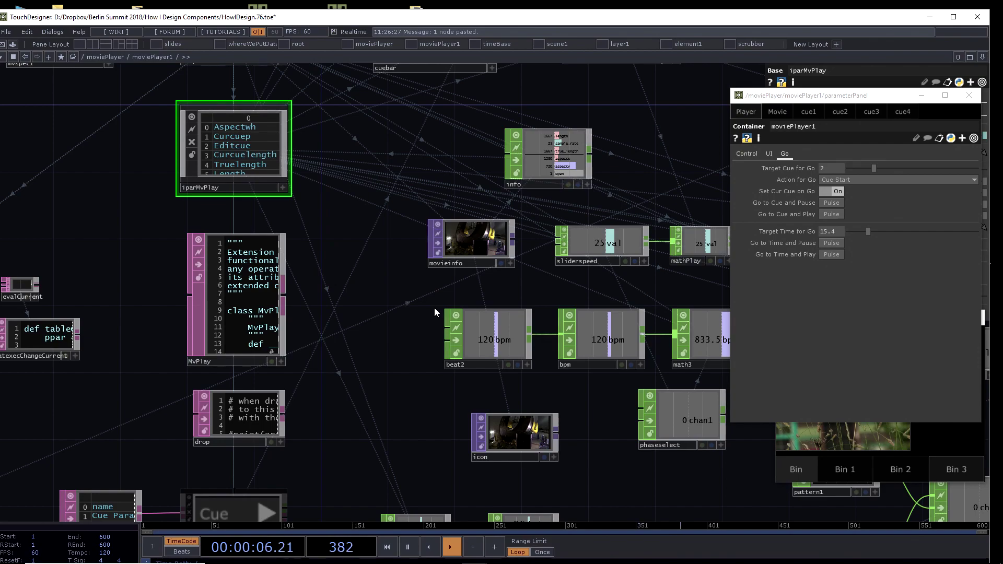
scroll(435, 315, down, 5)
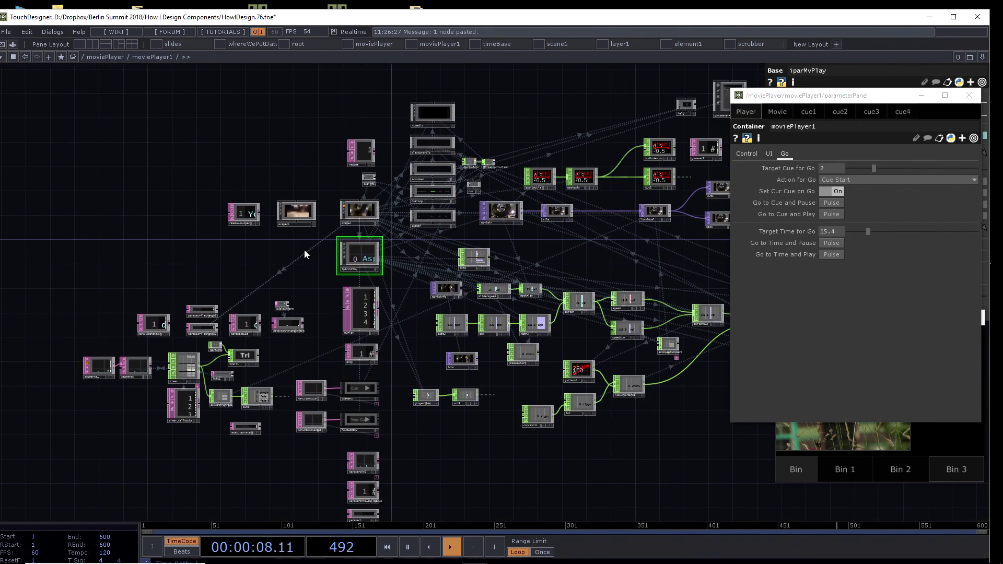
Step: Go out to moviePlayer1's viewer to look at its cue controls, and re-enter its network around iparMvPlay
scroll(268, 246, up, 3)
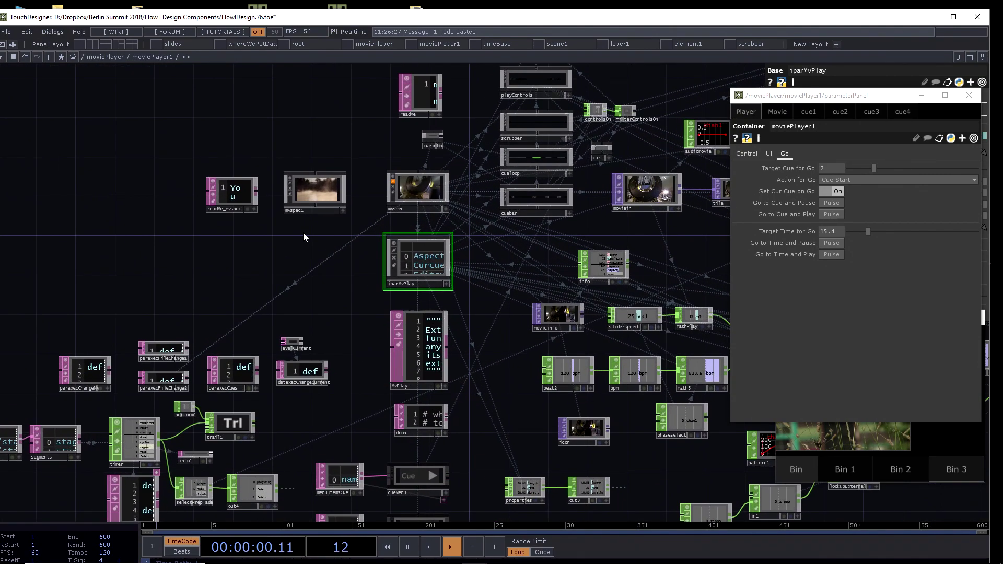
scroll(303, 232, down, 1)
scroll(248, 256, down, 6)
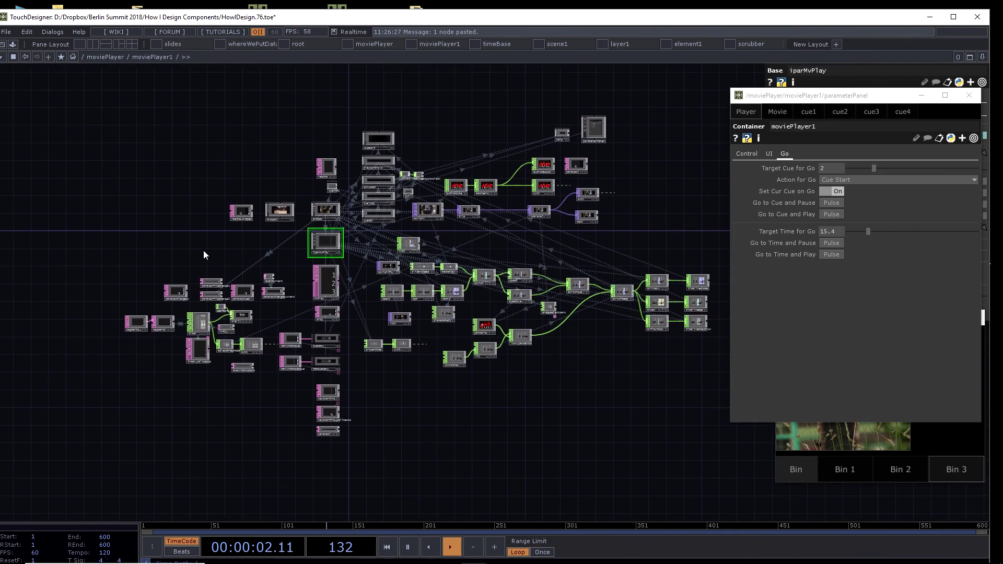
scroll(203, 250, down, 2)
scroll(204, 251, down, 2)
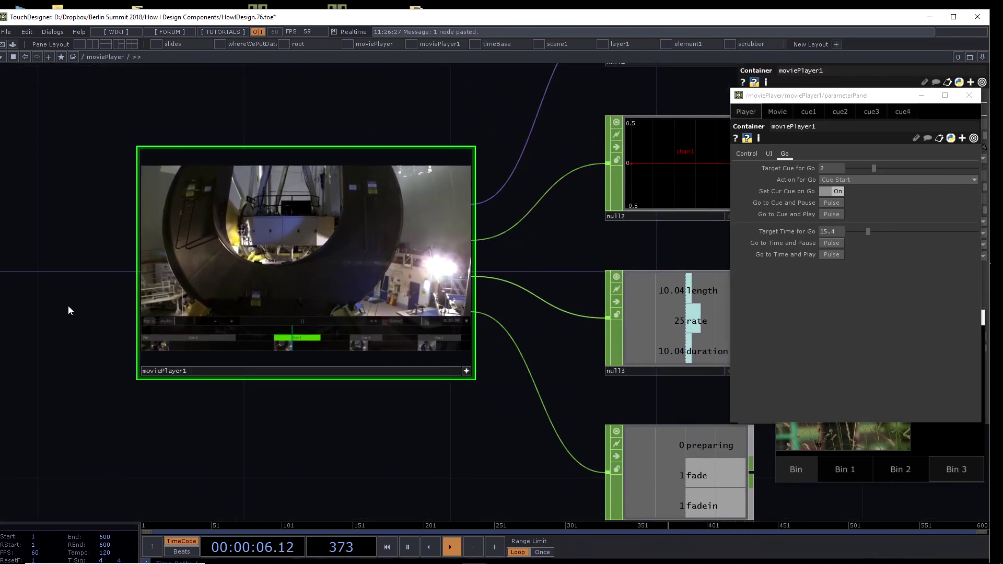
scroll(68, 306, up, 4)
scroll(90, 299, down, 4)
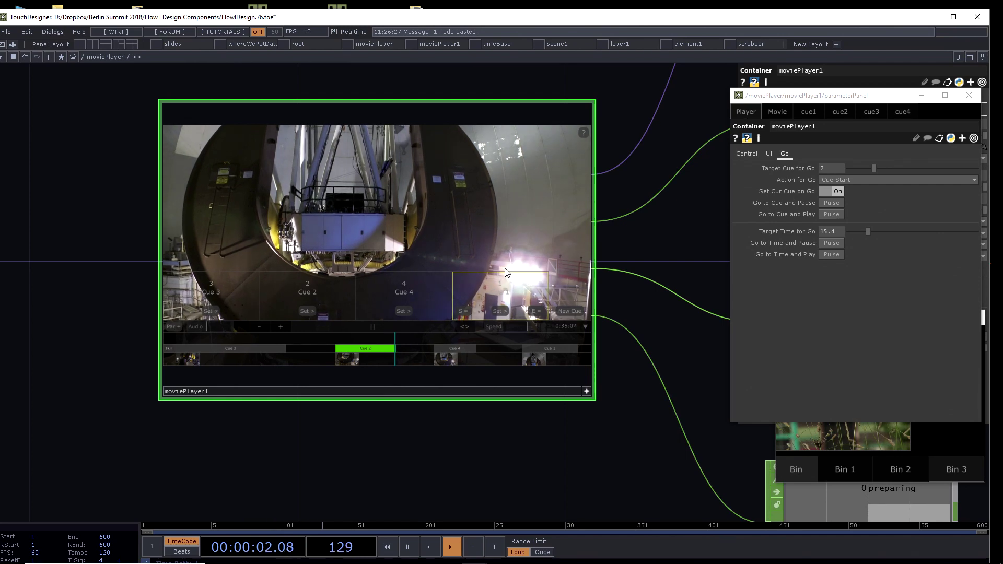
mouse_move(505, 269)
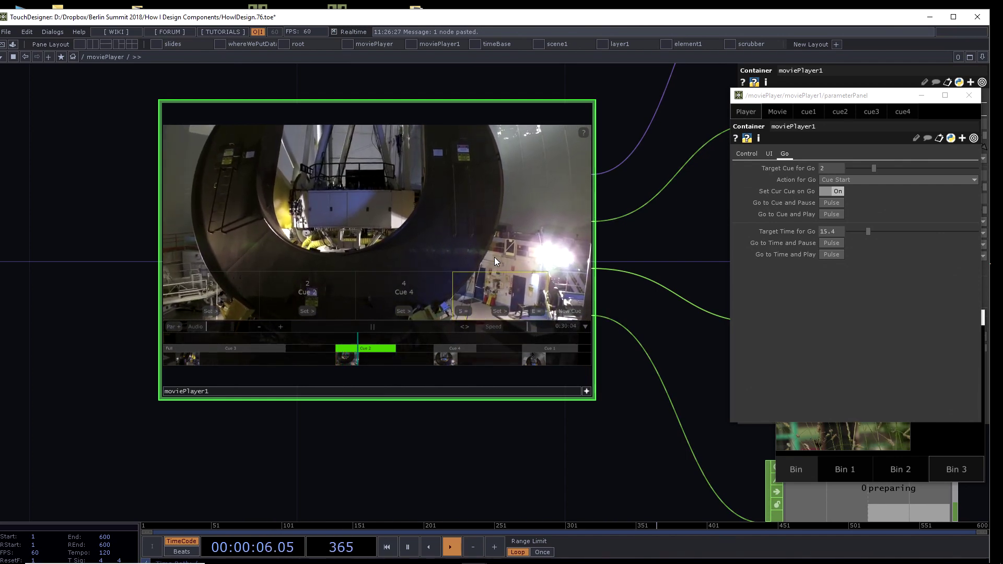
scroll(479, 251, up, 5)
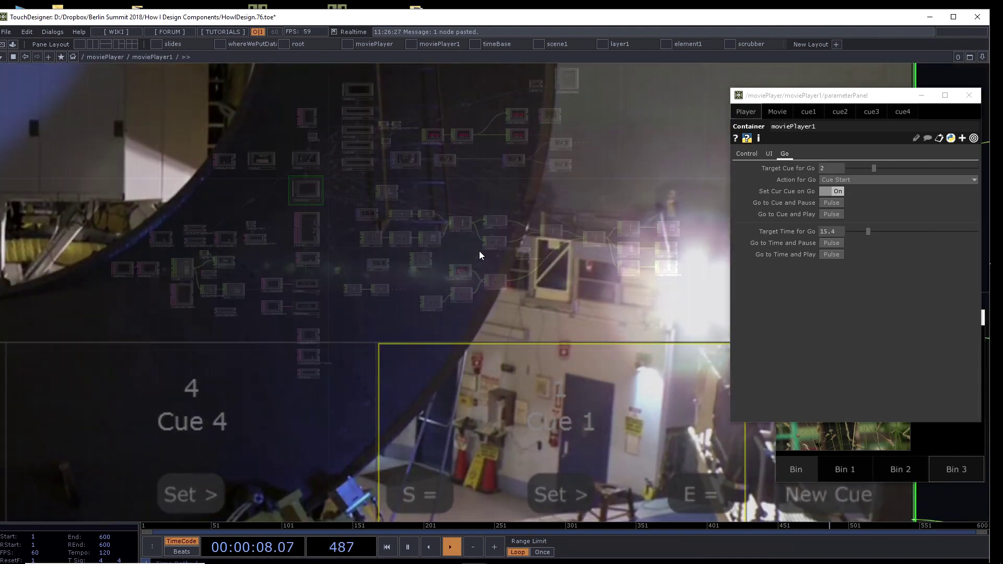
scroll(204, 287, up, 5)
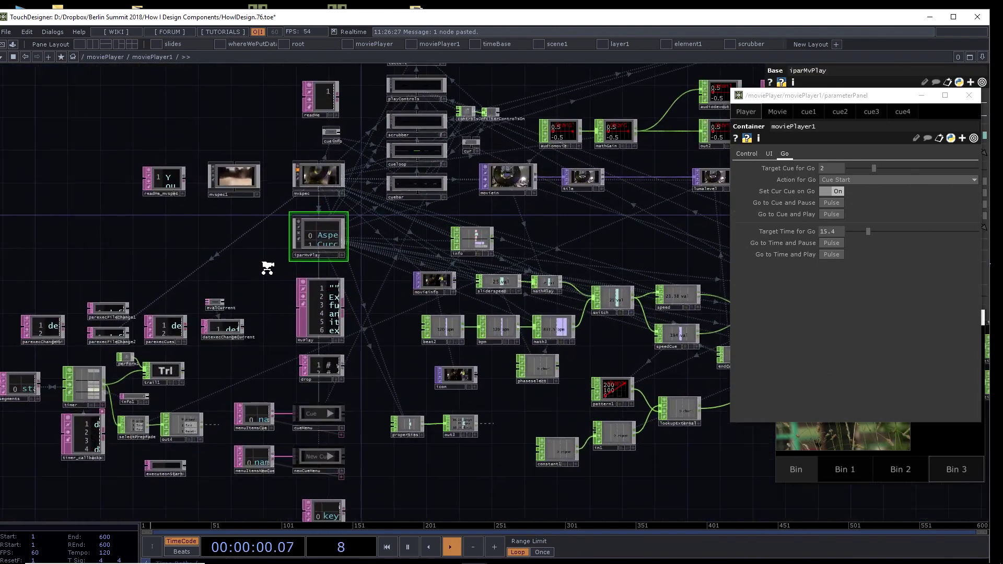
right_drag(45, 292, 177, 236)
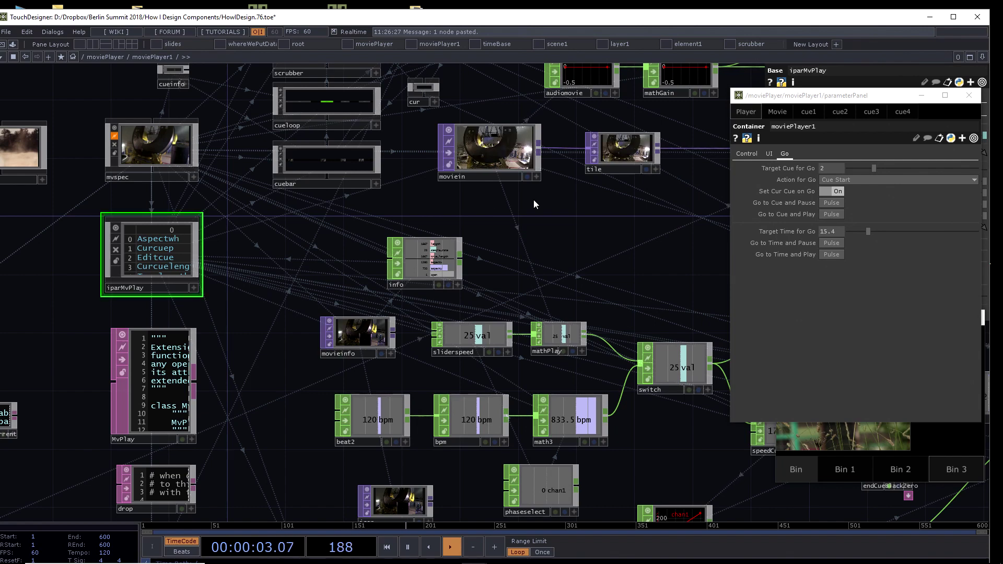
Step: Close the floating parameterPanel window and the nature viewer window
click(969, 96)
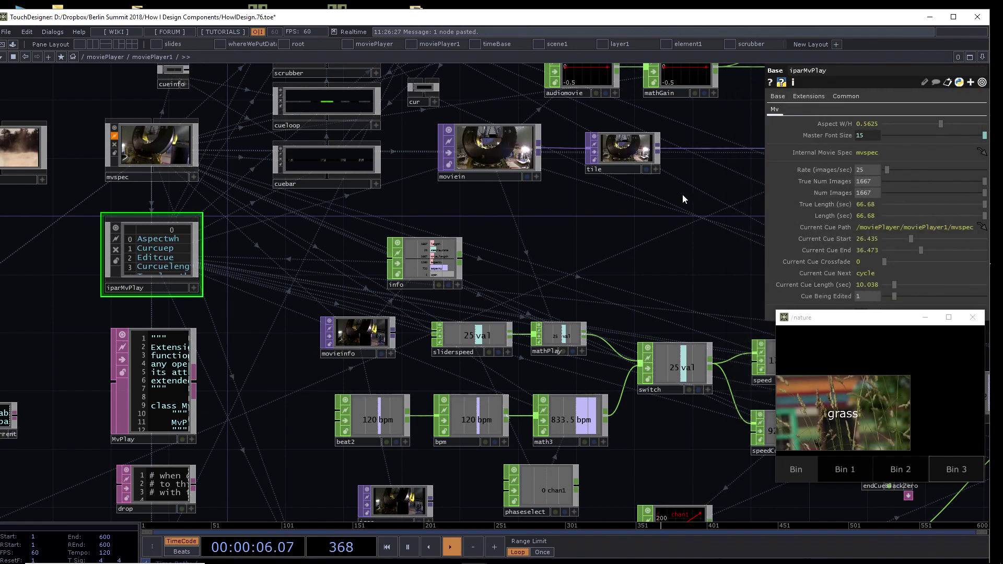
drag(833, 323, 477, 280)
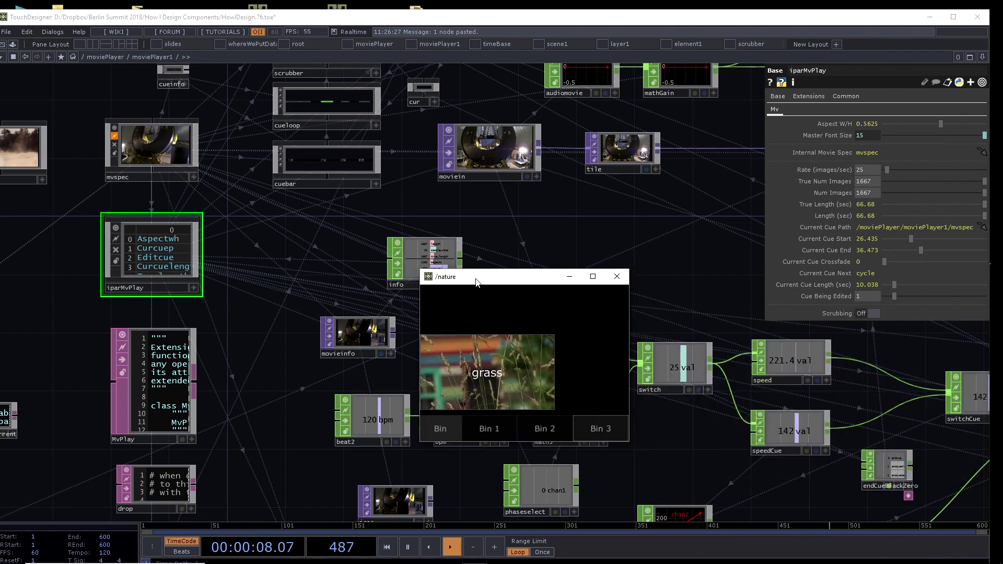
click(618, 276)
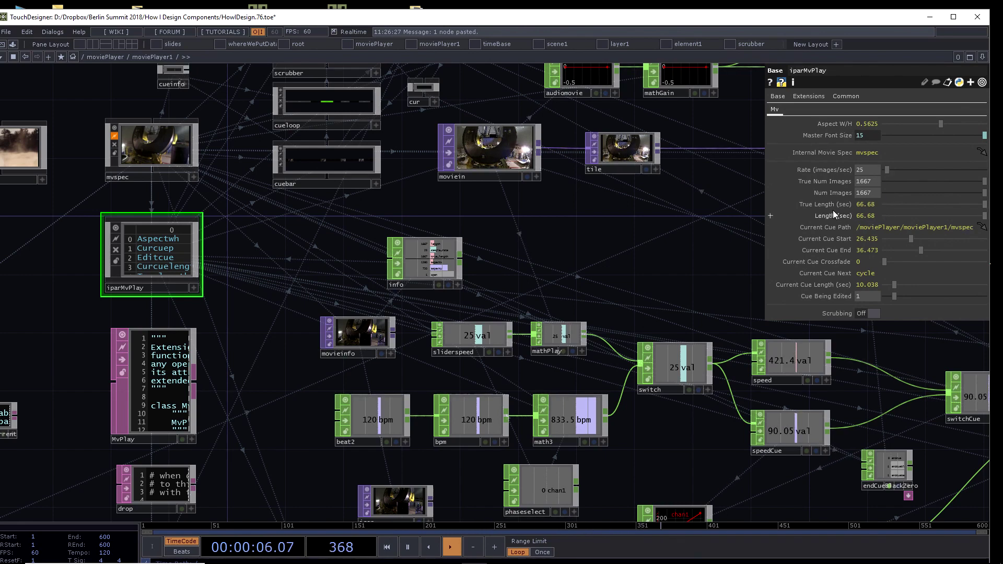
Step: Expand iparMvPlay's True Length parameter to examine its expression, and collapse it again
click(771, 204)
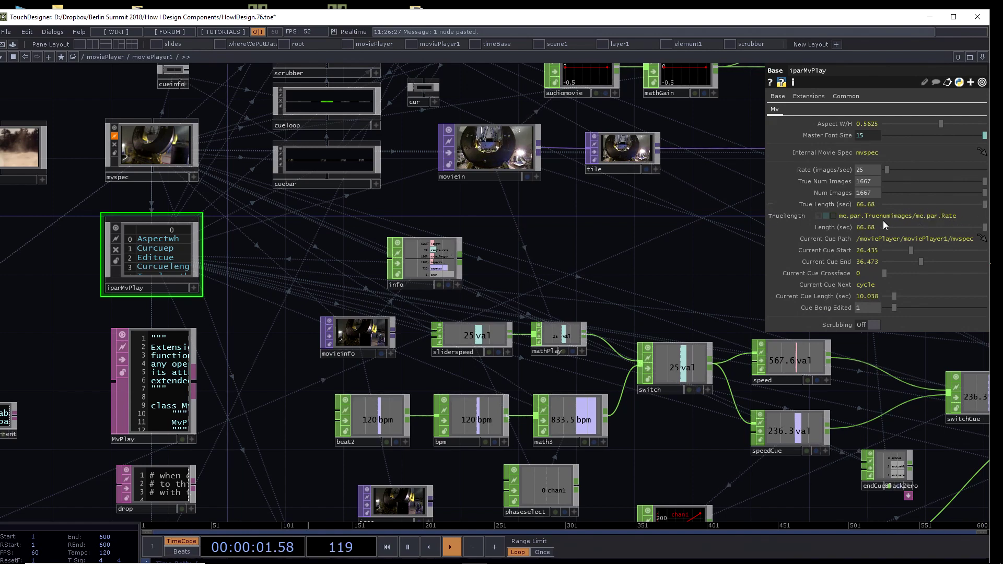
click(772, 204)
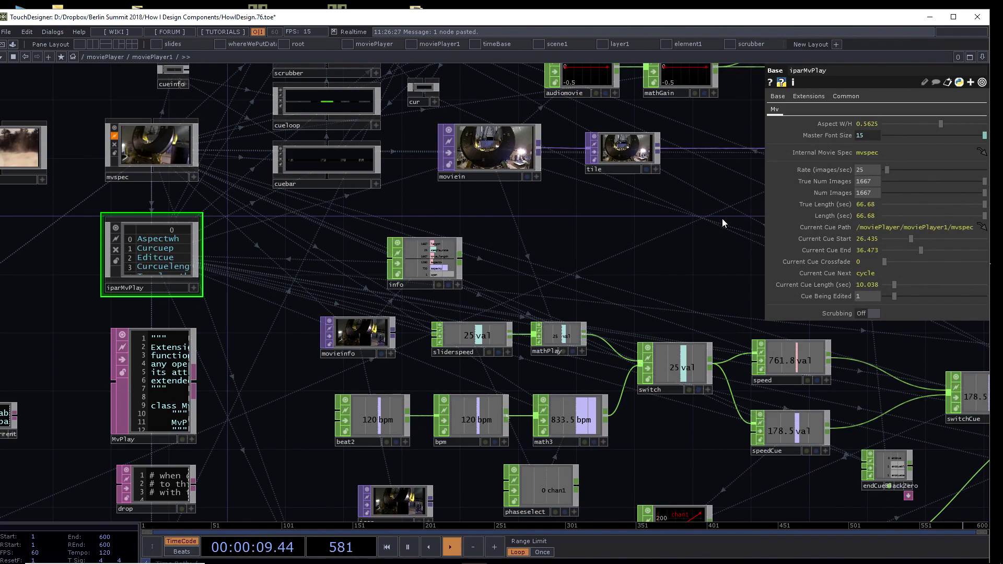
Step: Select the mvspec container and view its Settings 1 and Settings 2 parameters
key(shift+h)
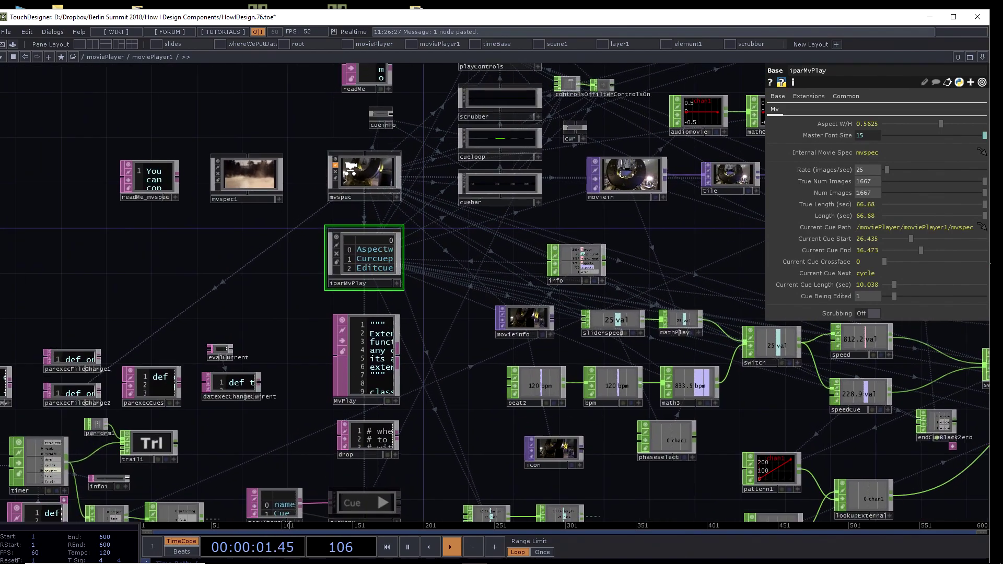
scroll(359, 172, up, 3)
scroll(364, 183, up, 5)
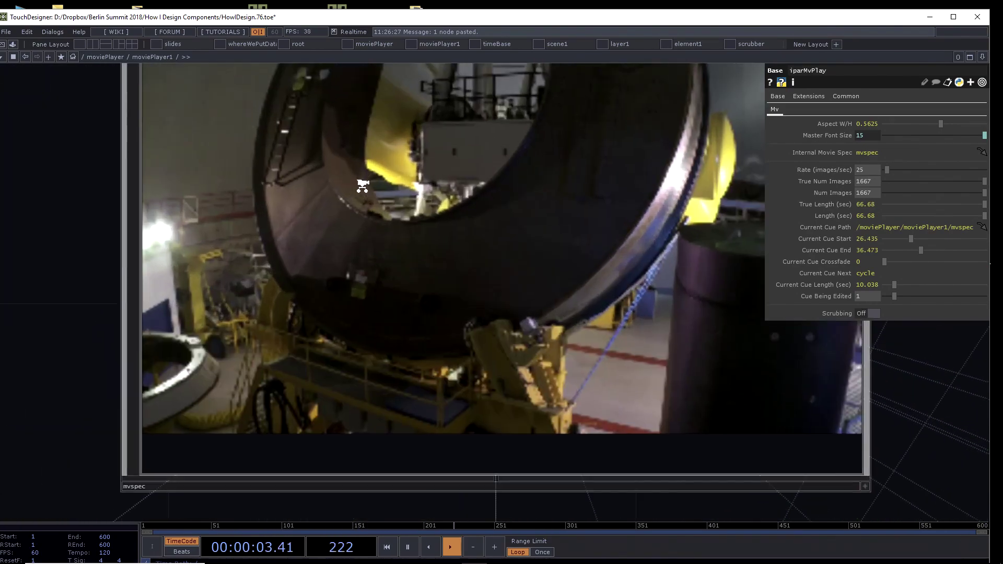
scroll(377, 216, down, 6)
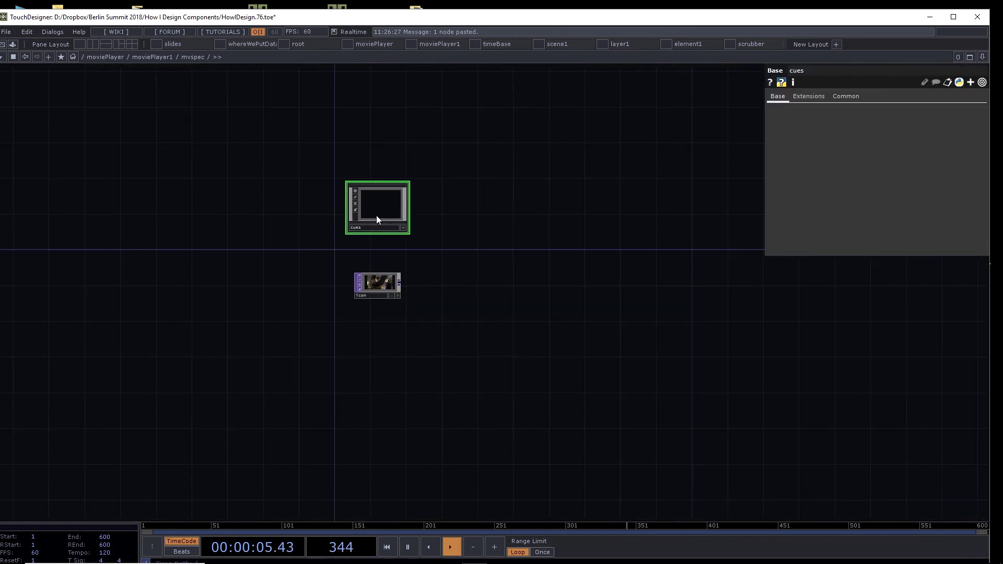
click(302, 218)
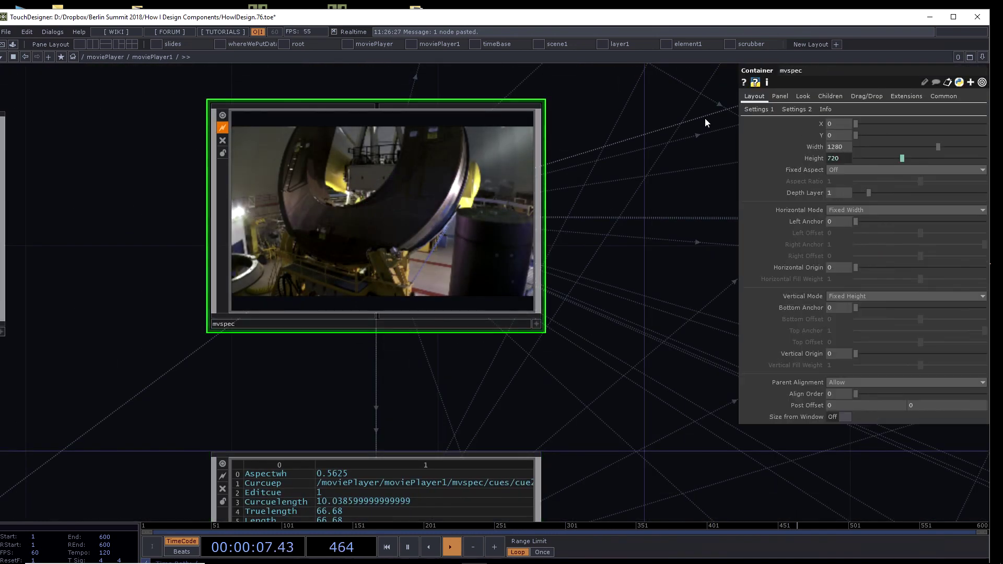
click(758, 111)
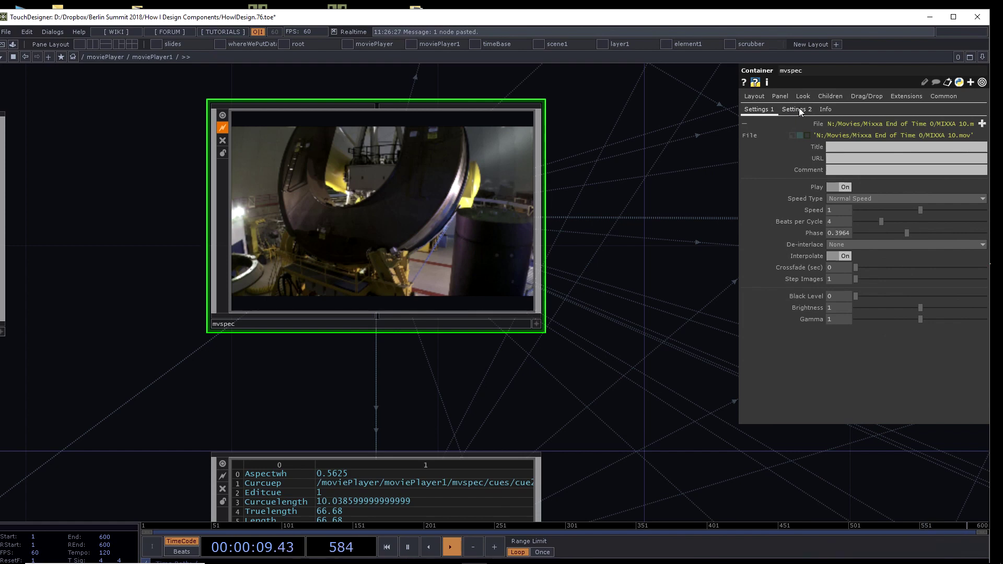
click(799, 108)
click(766, 110)
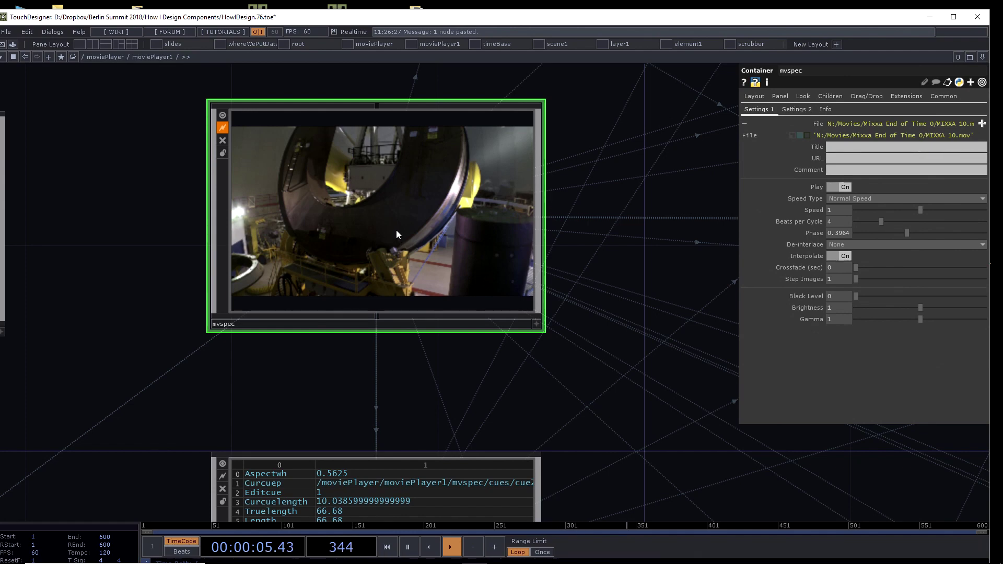
Step: Enter mvspec's cues component and view the Cue parameters of the individual cue nodes, including cue4 and cue1
key(i)
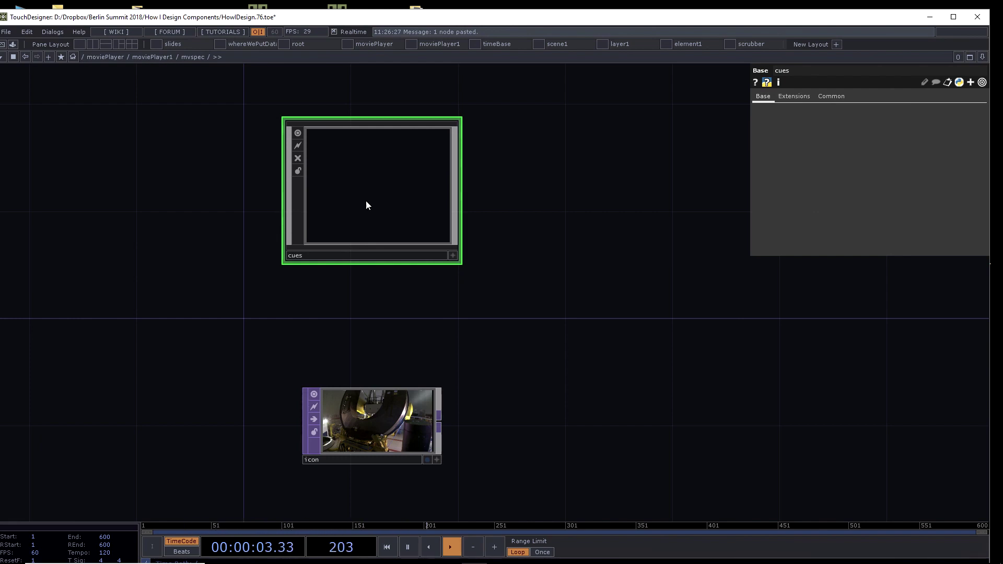
scroll(365, 201, up, 6)
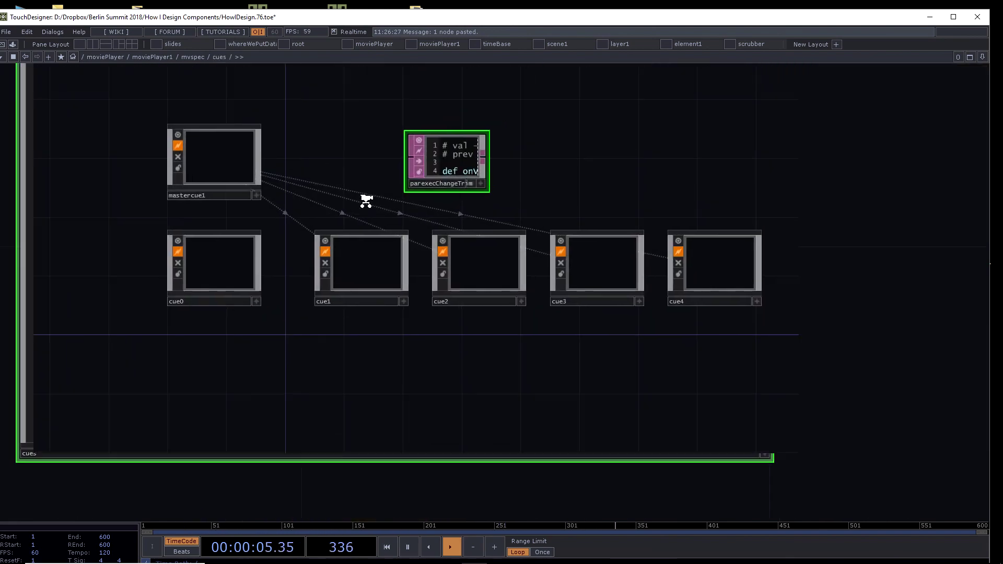
right_drag(234, 249, 277, 399)
right_drag(396, 350, 397, 339)
right_drag(532, 425, 528, 360)
right_drag(678, 412, 663, 265)
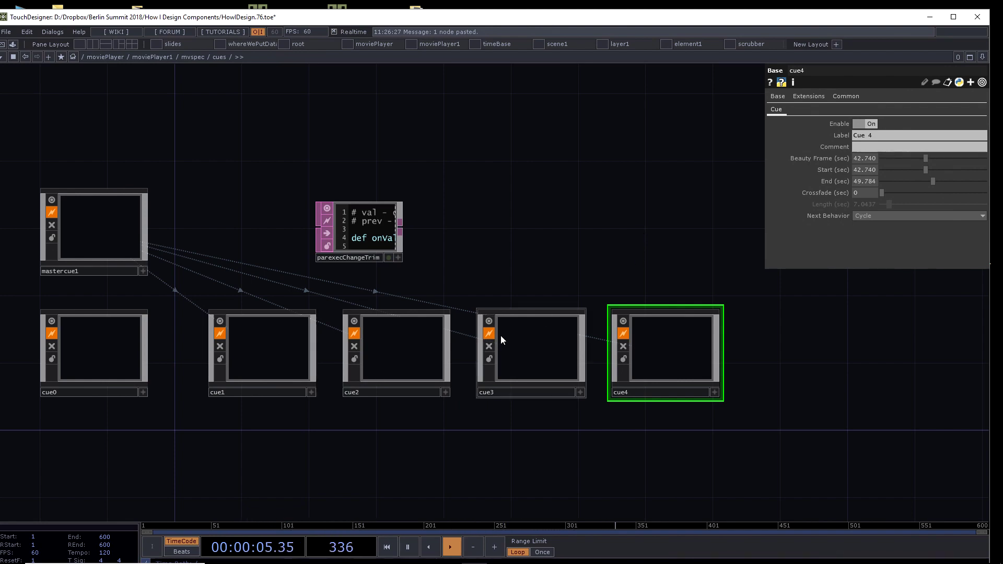
right_drag(253, 480, 250, 250)
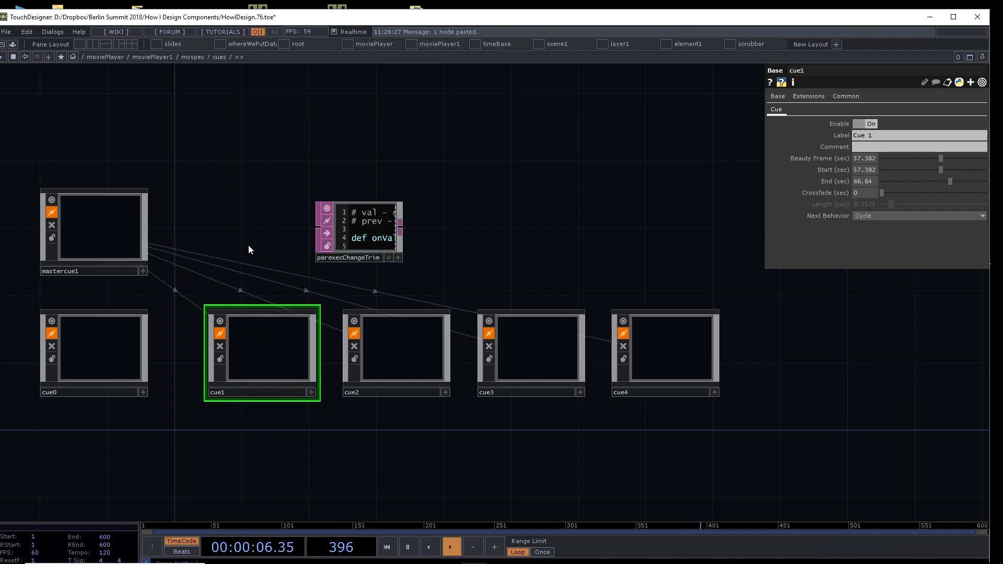
Step: Open moviePlayer1's viewer in a floating window and place it beside the cue nodes
right_click(140, 56)
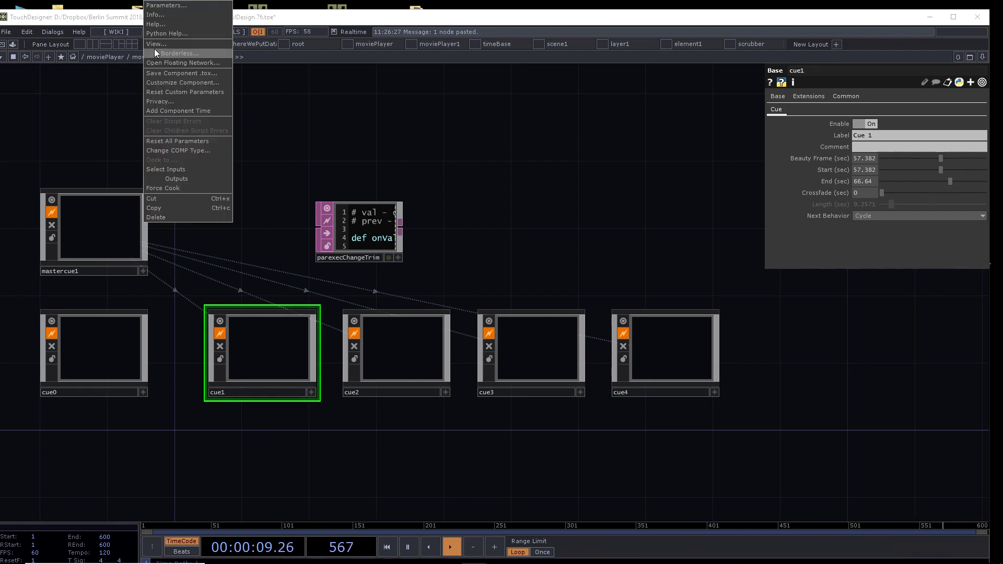
click(154, 49)
drag(284, 9, 798, 224)
drag(568, 162, 425, 154)
Step: Select cue2, move the viewer window clear of its parameters, and lower its Start to 24.4 and finally 22.3 seconds
click(271, 339)
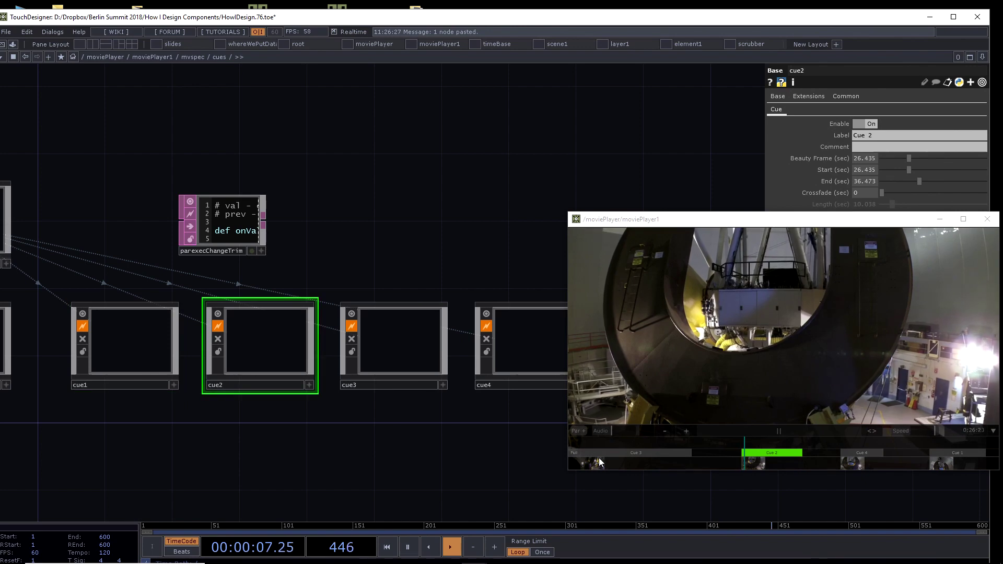
drag(799, 220, 505, 50)
drag(687, 381, 713, 422)
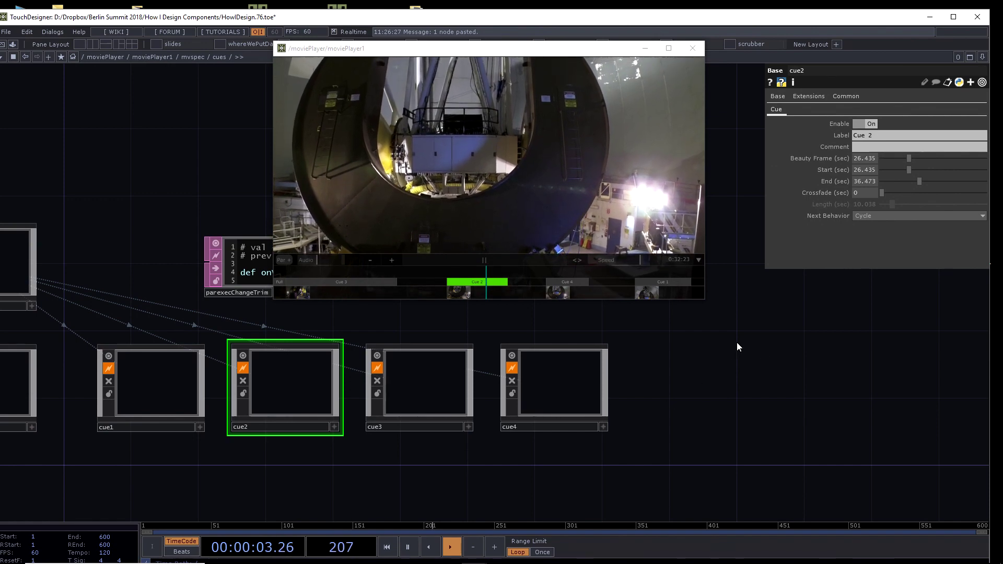
drag(911, 170, 906, 170)
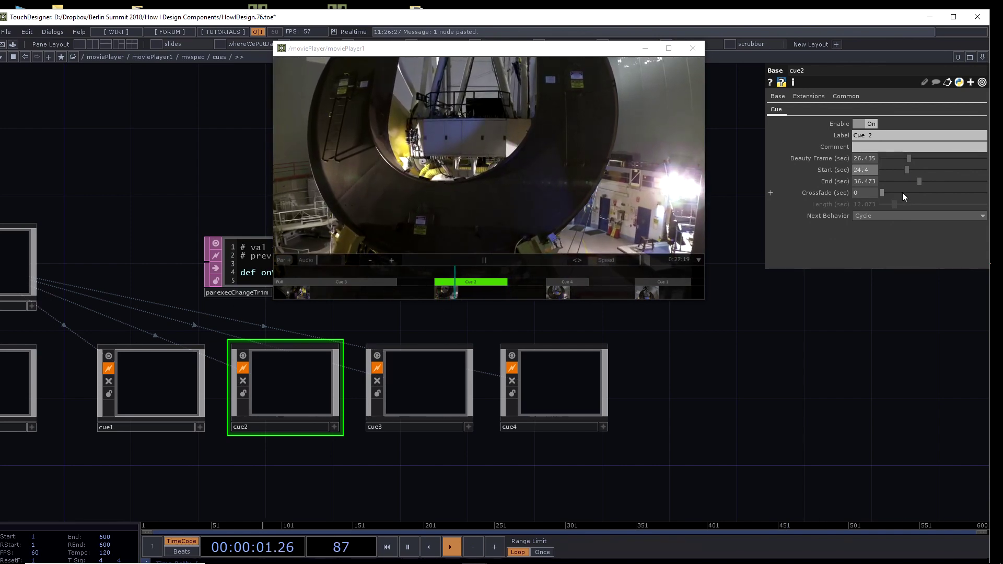
mouse_move(905, 171)
mouse_down()
mouse_move(916, 170)
mouse_move(906, 173)
mouse_up()
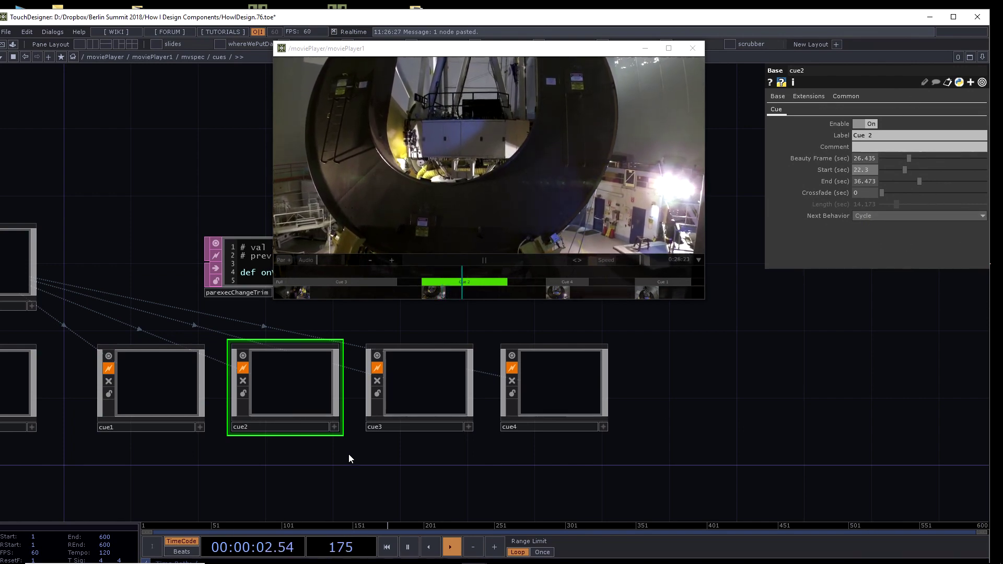
Step: Move the floating moviePlayer1 viewer window clear of most of the cue nodes
scroll(260, 474, down, 3)
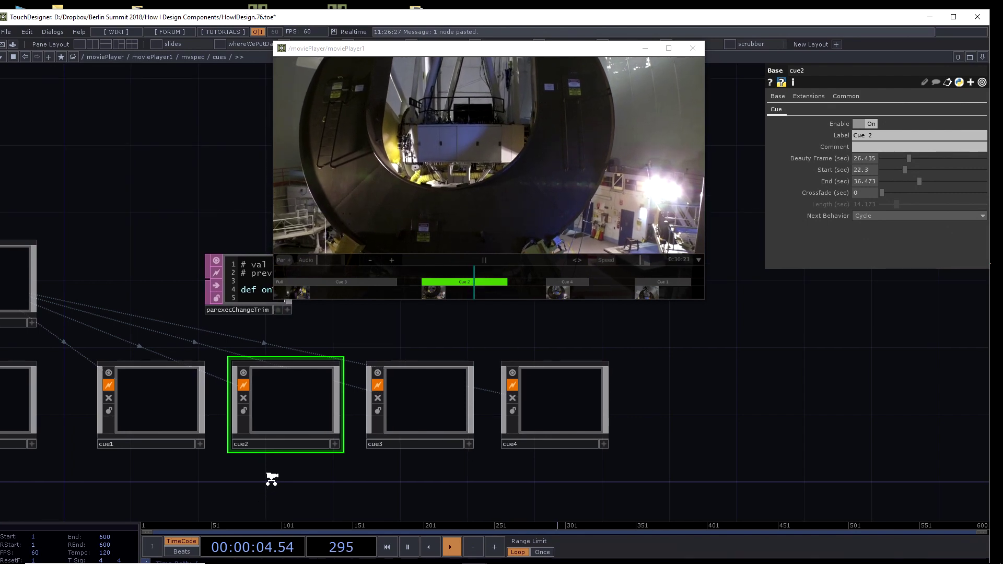
scroll(239, 488, down, 1)
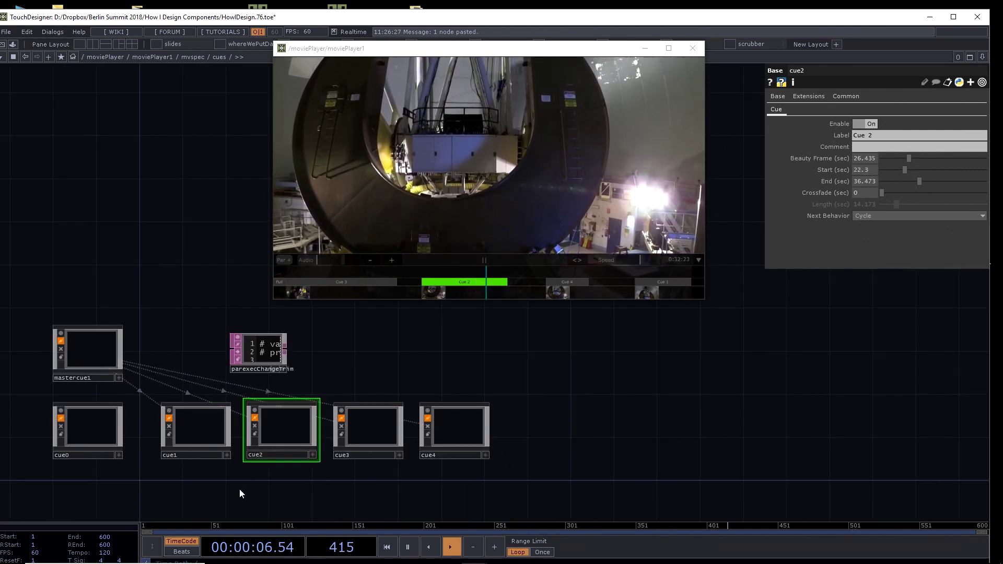
scroll(253, 481, up, 2)
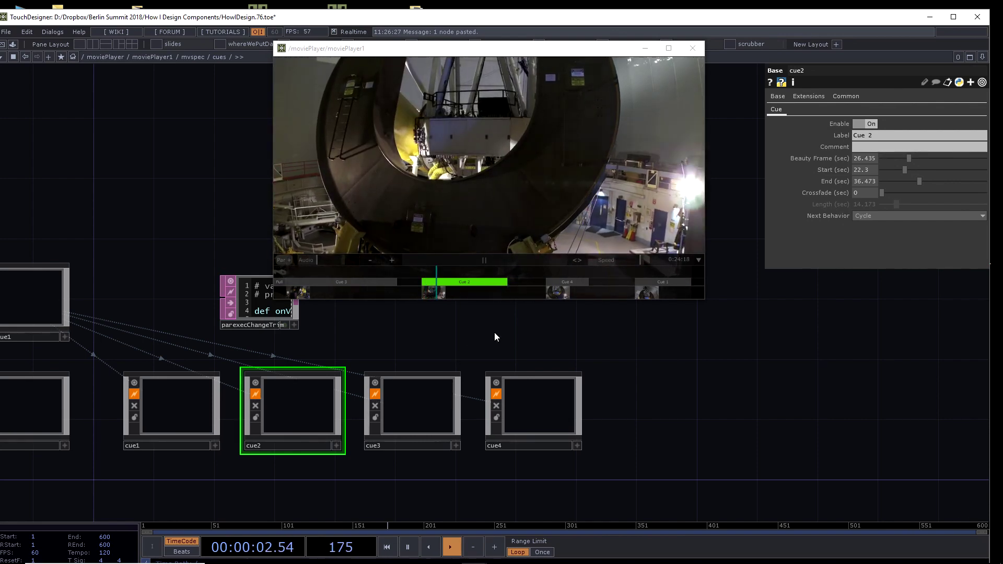
scroll(470, 334, down, 1)
mouse_move(453, 214)
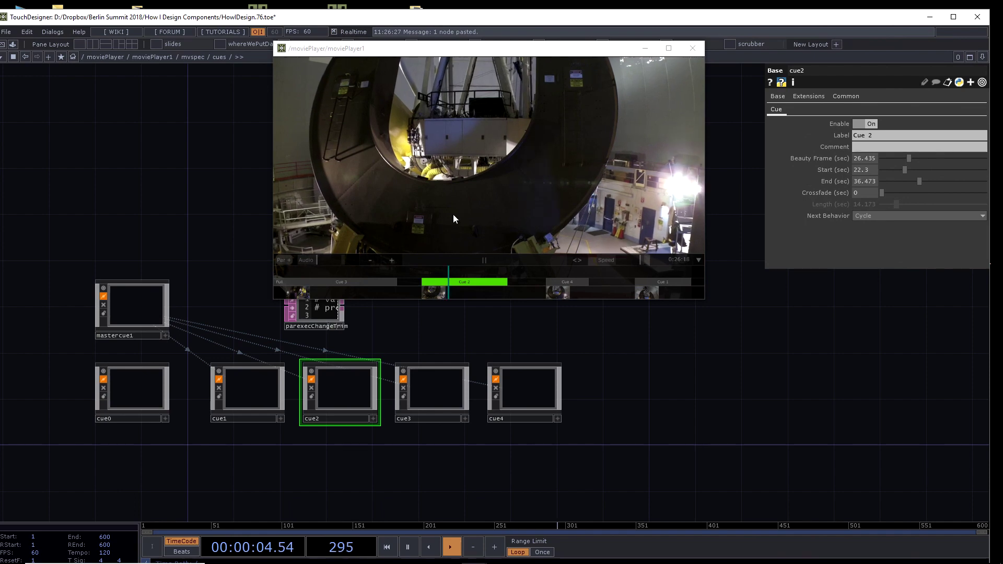
drag(417, 48, 680, 121)
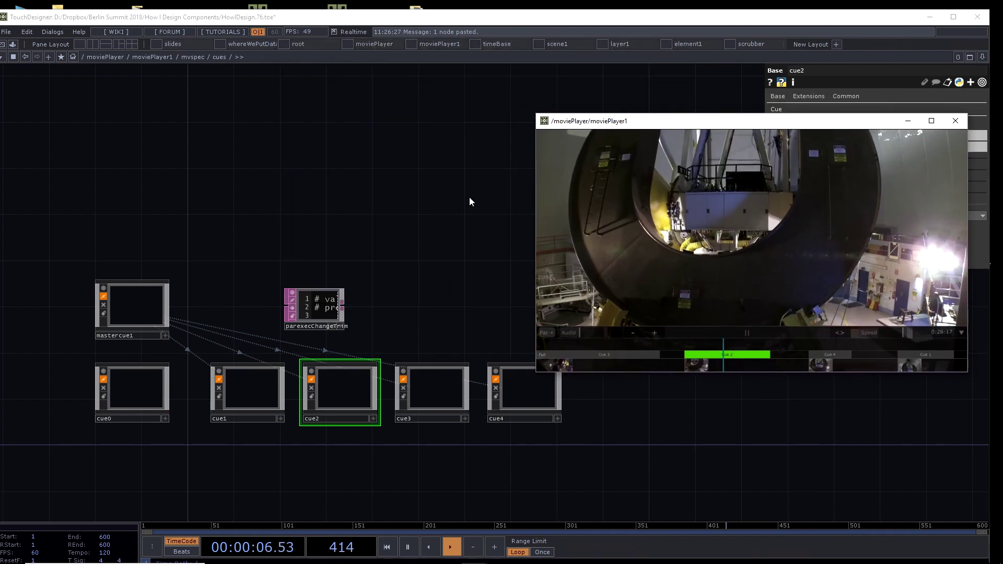
Step: Leave the cues network through mvspec and return to the moviePlayer1 network
drag(467, 200, 379, 226)
scroll(377, 227, down, 2)
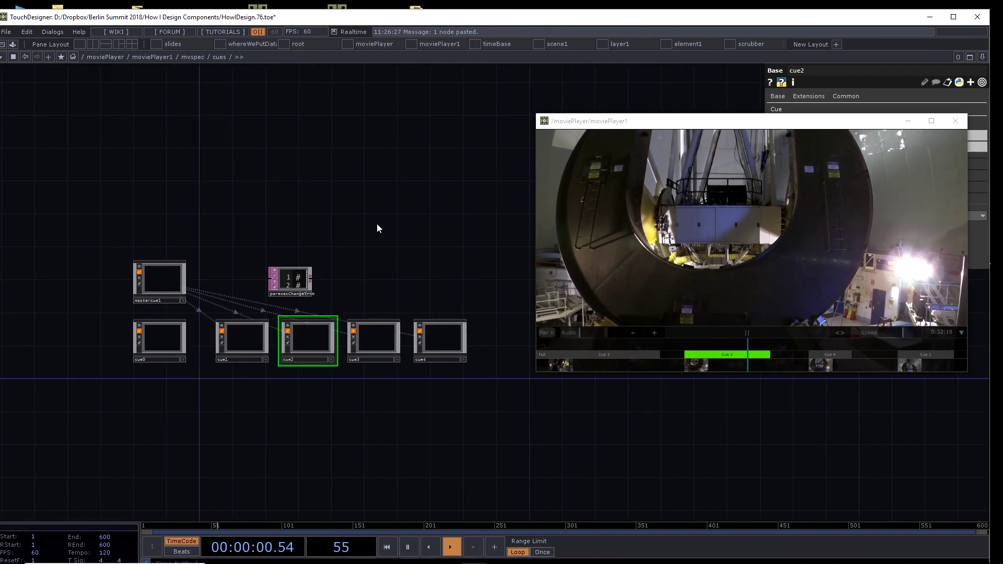
scroll(376, 223, down, 5)
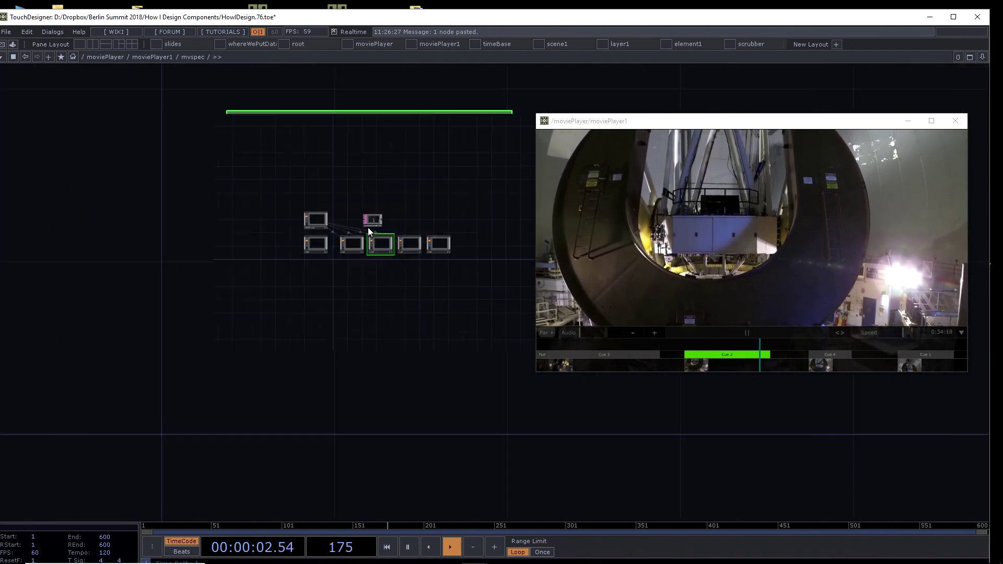
scroll(295, 378, down, 5)
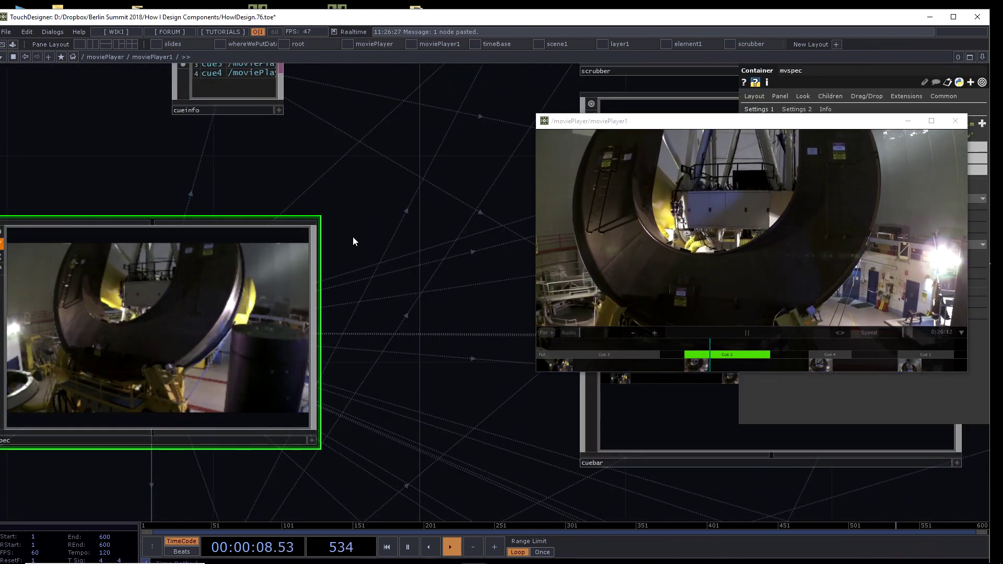
scroll(334, 171, down, 4)
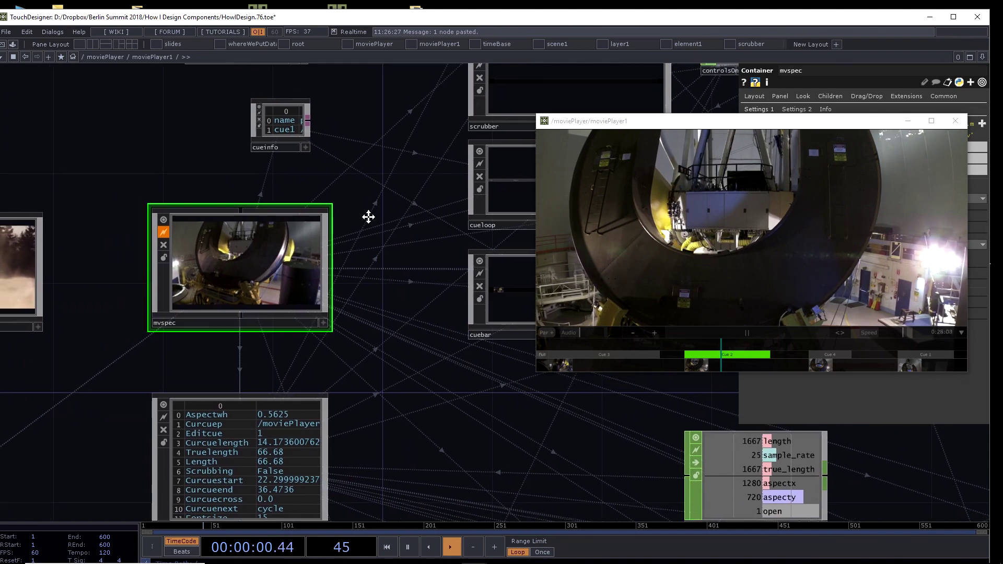
Step: Select the cueinfo component above mvspec and examine its table of cue names, paths and enable states
drag(367, 215, 381, 297)
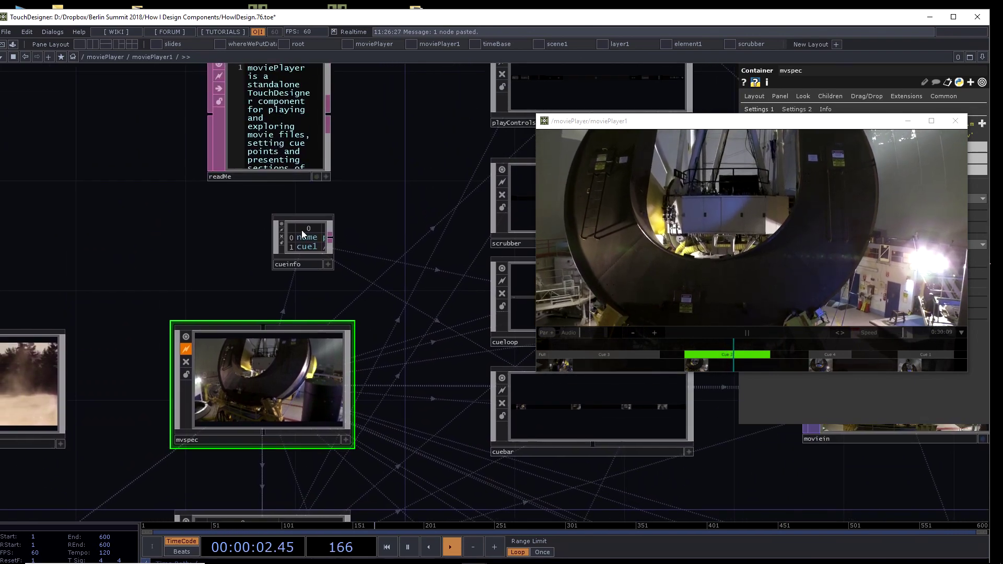
scroll(296, 208, up, 3)
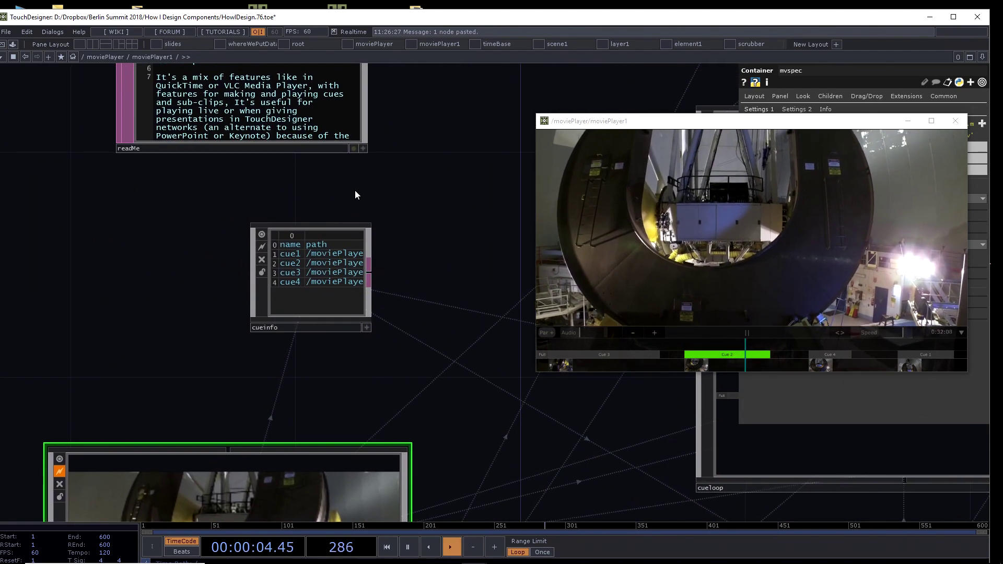
click(306, 282)
drag(319, 416, 280, 455)
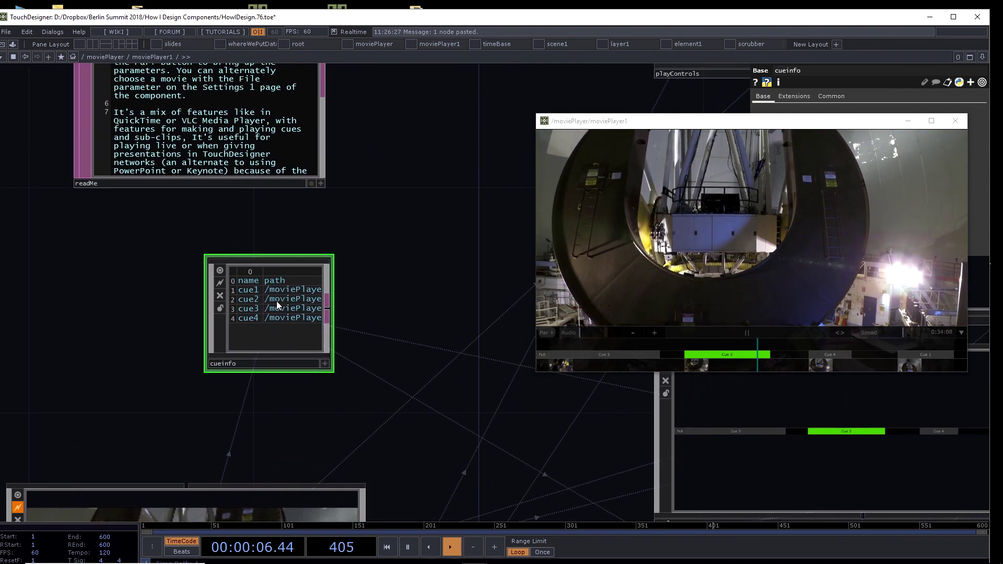
scroll(279, 303, up, 3)
scroll(276, 306, down, 5)
scroll(267, 290, up, 5)
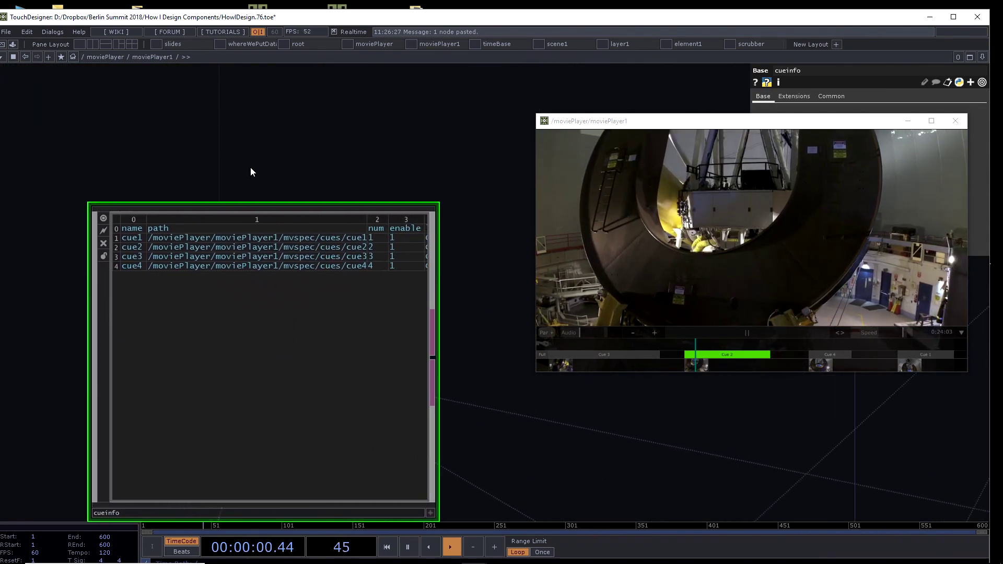
scroll(243, 240, up, 1)
scroll(243, 241, up, 2)
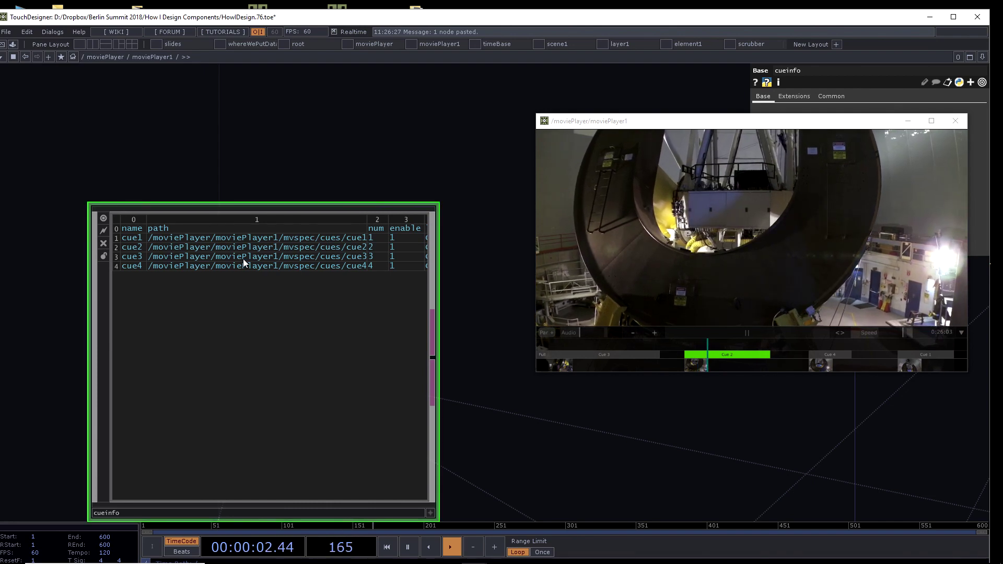
Step: Enter cueinfo and bring its network in front of the floating viewer to view cueTable's Filters parameters
scroll(396, 134, up, 3)
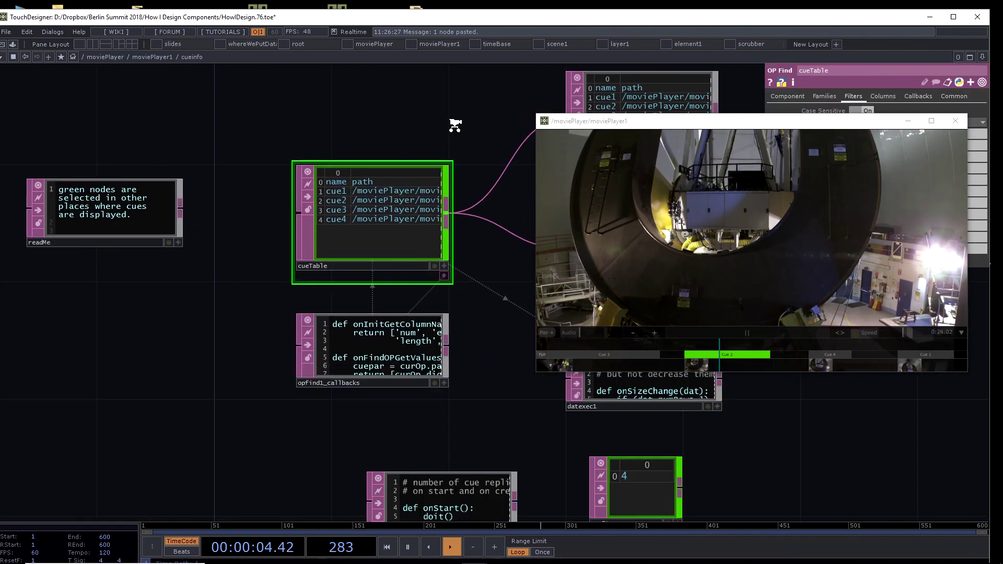
drag(405, 143, 262, 167)
right_drag(262, 167, 204, 244)
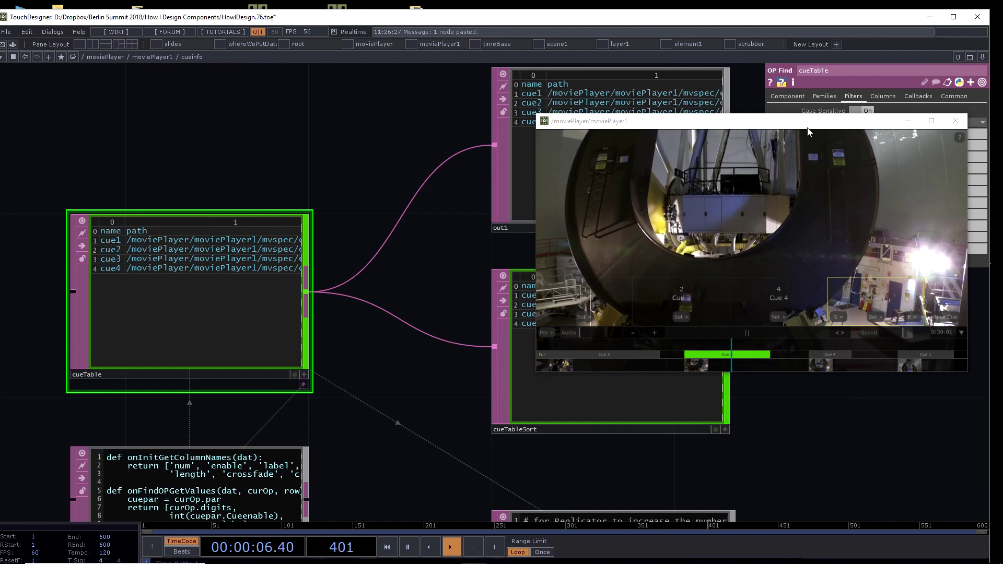
click(498, 182)
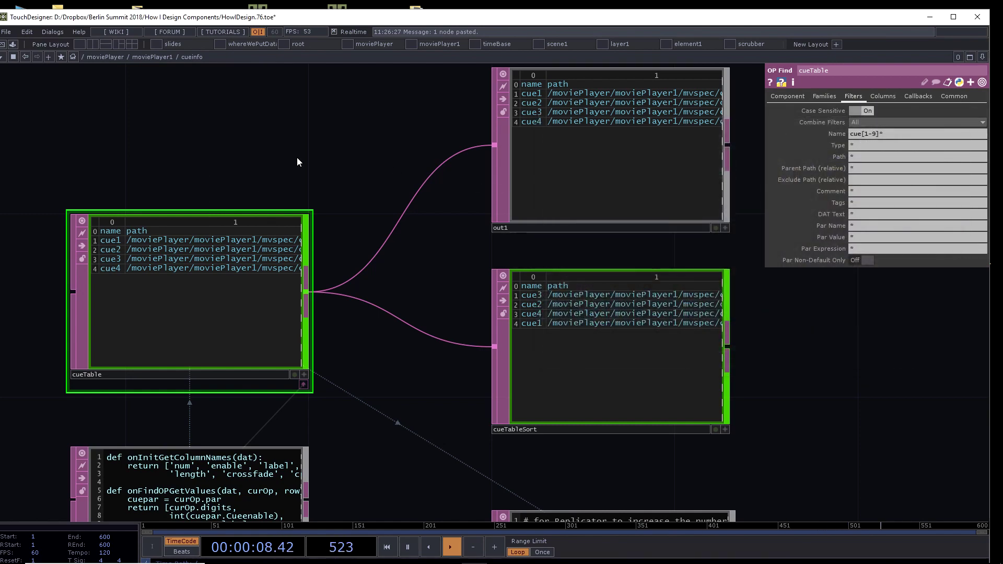
drag(297, 160, 215, 298)
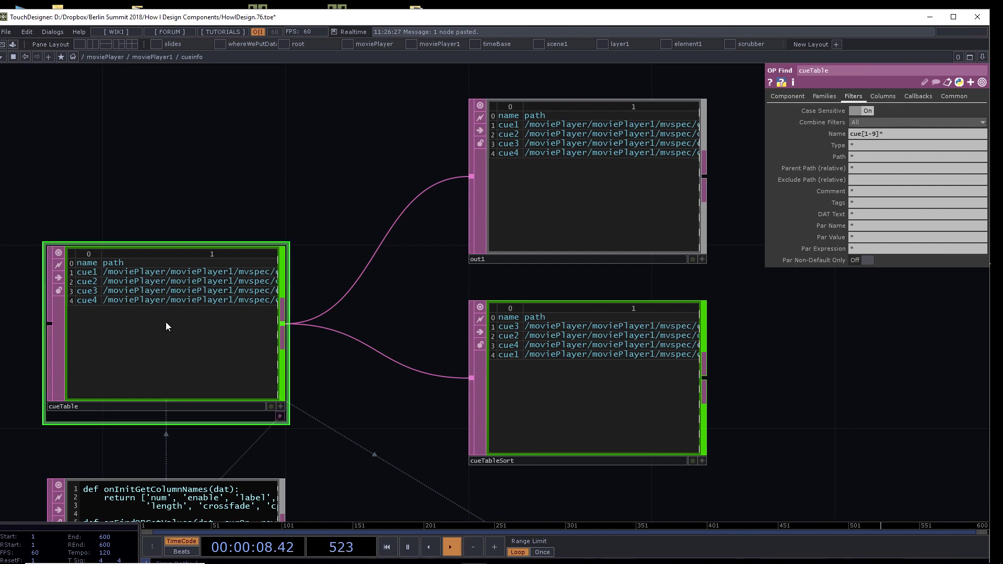
Step: Examine cueTable's columns for each cue, from label, beauty, start and end through length, crossfade and crossend
scroll(329, 161, up, 5)
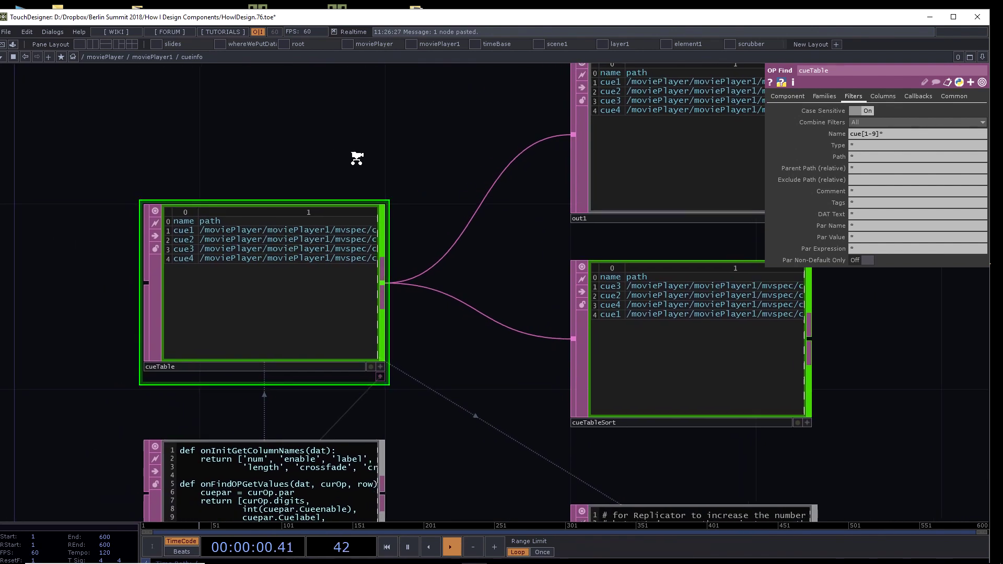
scroll(126, 191, up, 4)
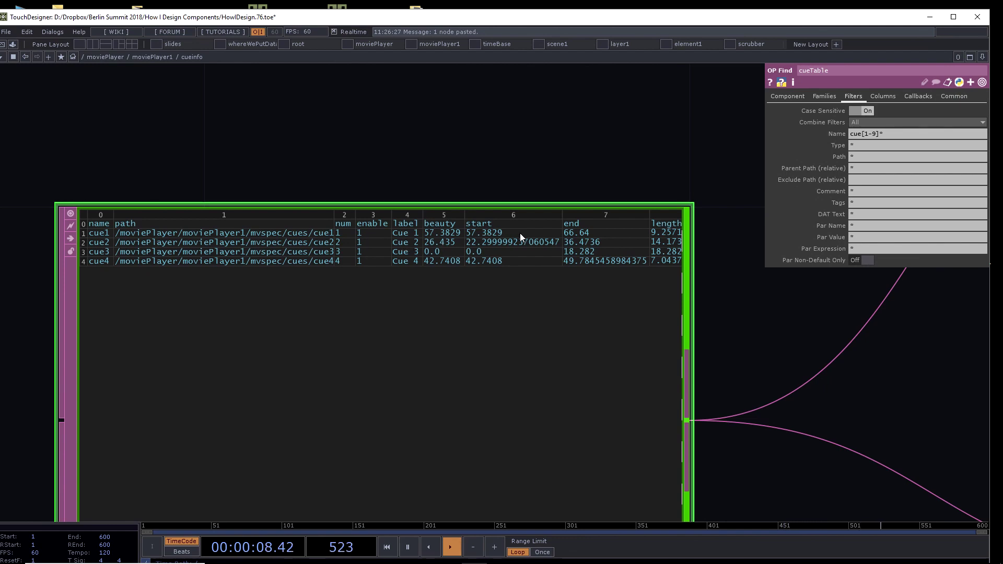
scroll(637, 173, up, 4)
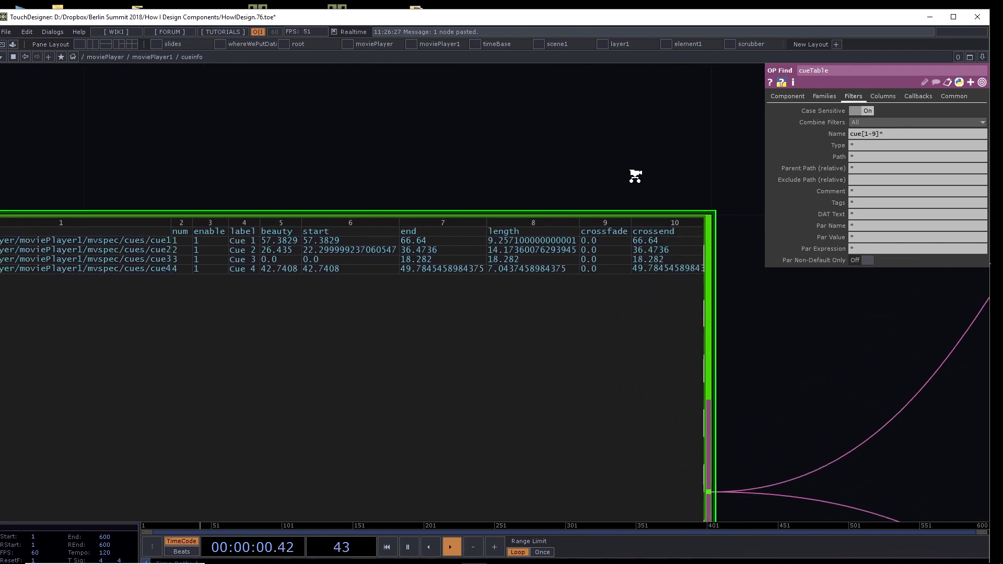
scroll(635, 176, down, 2)
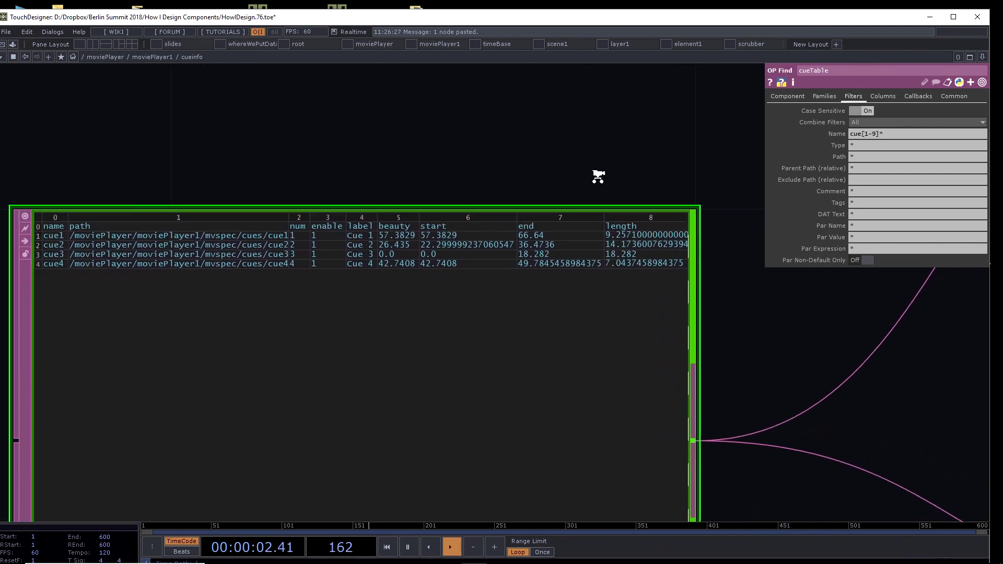
scroll(598, 177, down, 4)
drag(396, 233, 553, 397)
Step: Examine the order of the cue rows in cueTableSort
middle_drag(432, 154, 113, 200)
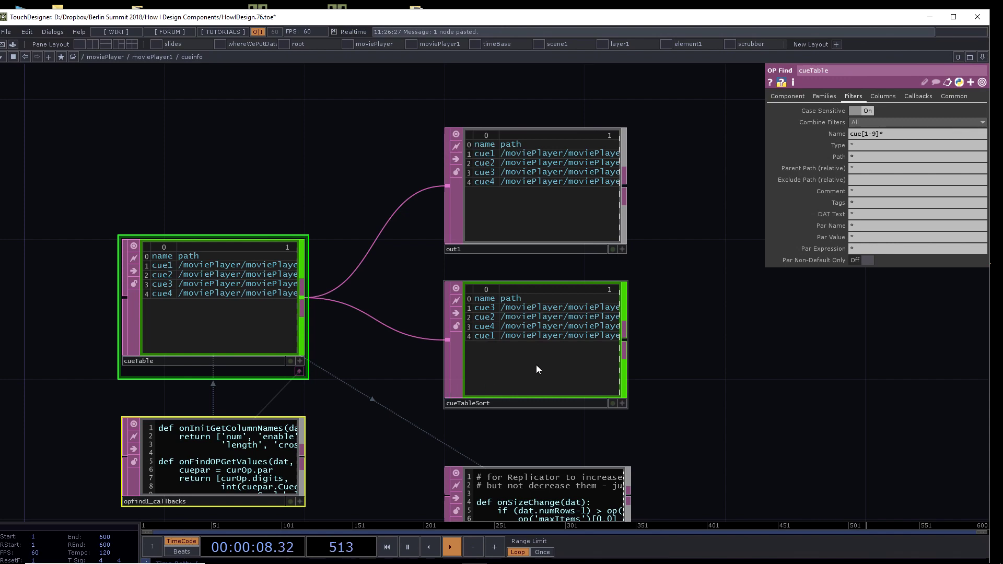
scroll(700, 278, up, 5)
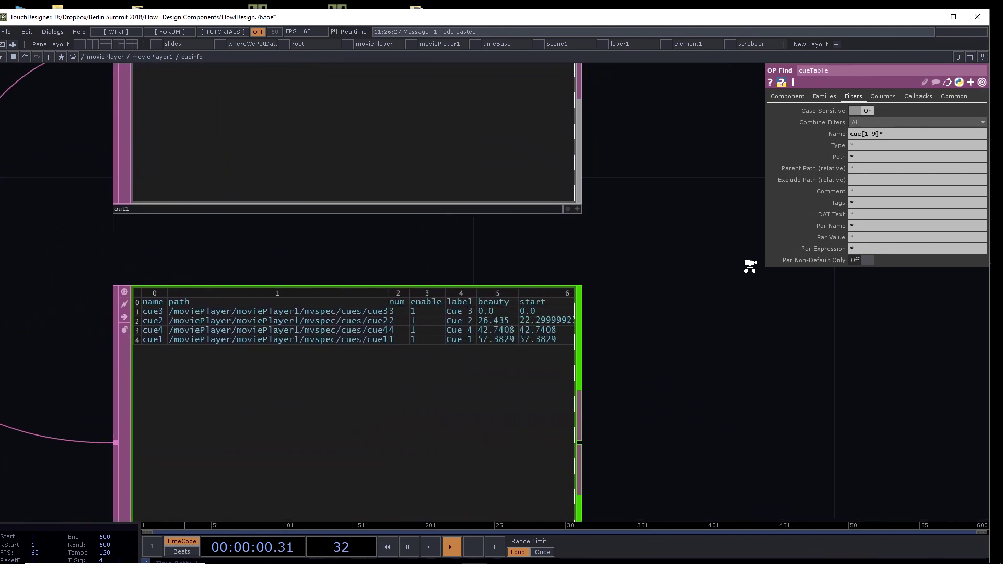
scroll(751, 265, down, 6)
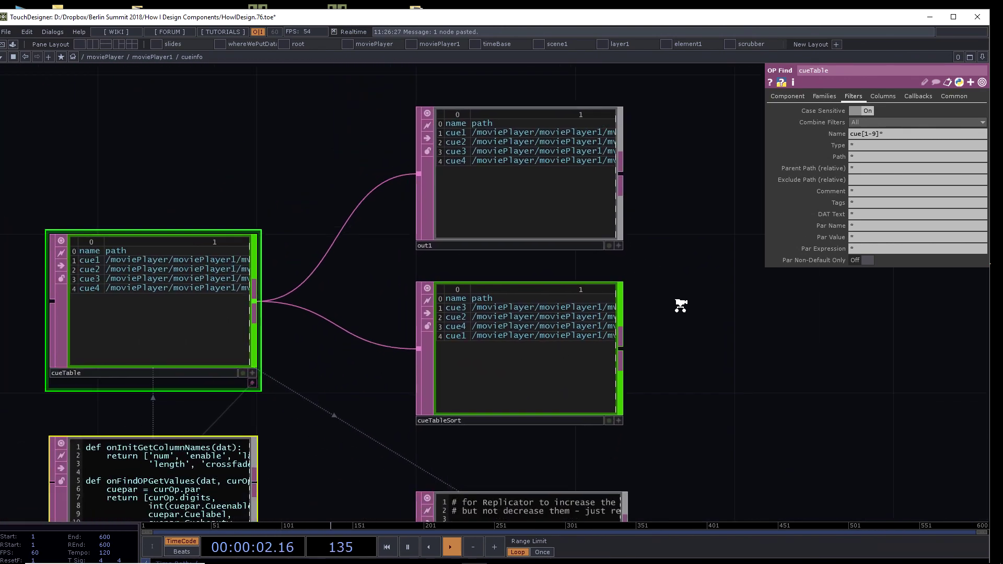
scroll(685, 313, down, 3)
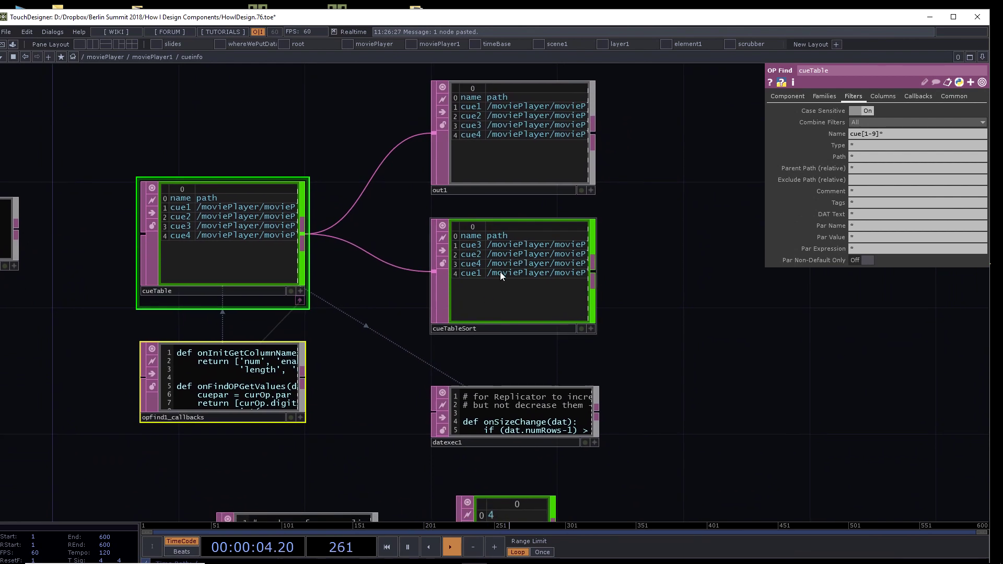
Step: Look over cueinfo's supporting nodes datexec1, executeOnStart, maxItems and fakeTable
scroll(685, 395, down, 5)
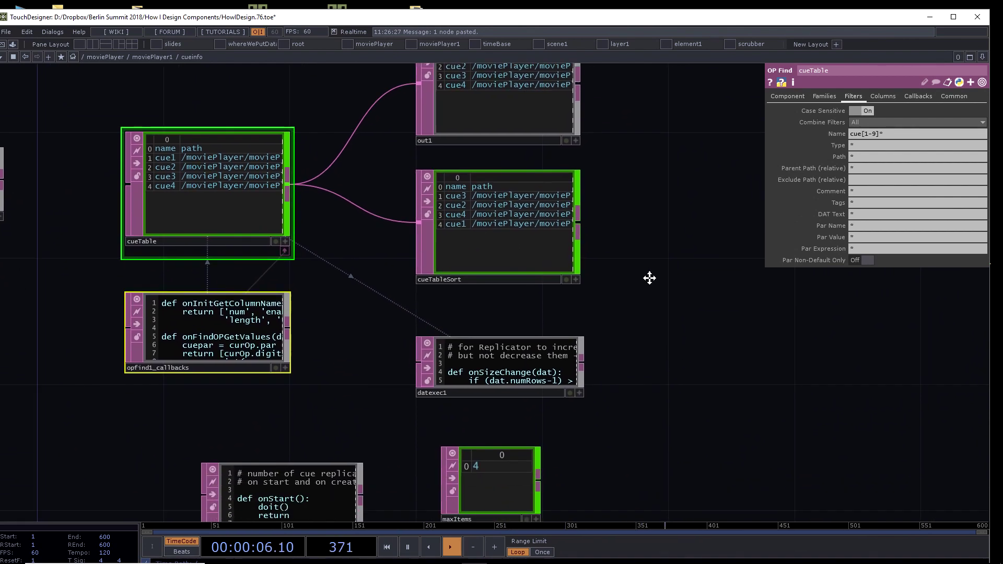
scroll(627, 314, down, 5)
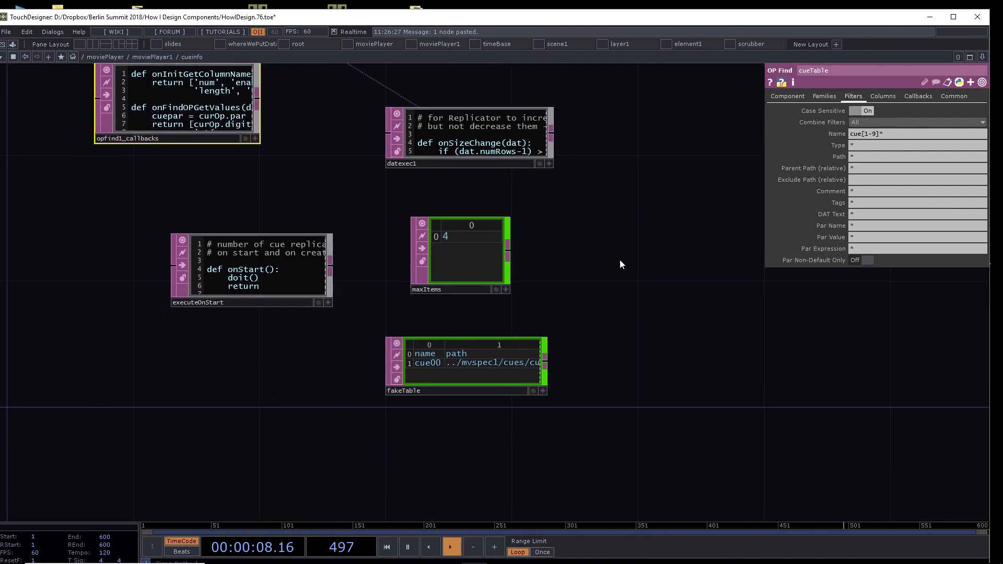
scroll(601, 293, up, 2)
scroll(620, 290, down, 5)
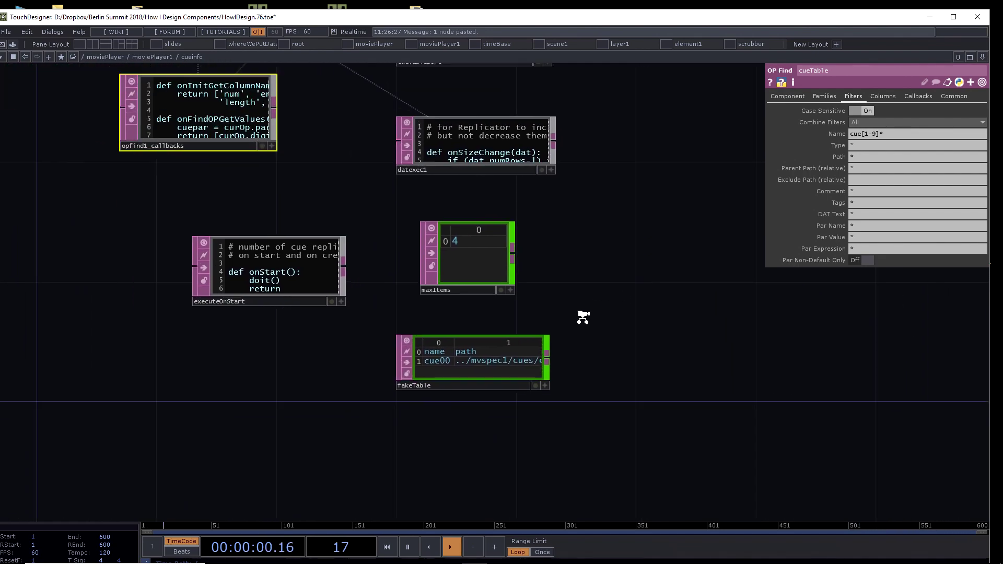
scroll(378, 217, up, 5)
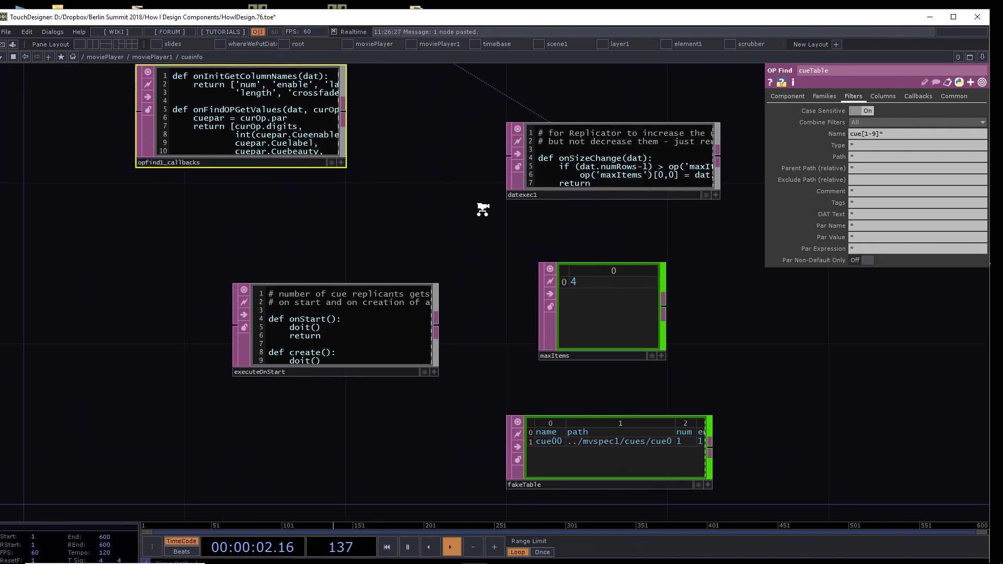
Step: Leave cueinfo and return to an overview of the moviePlayer1 network
scroll(406, 289, down, 8)
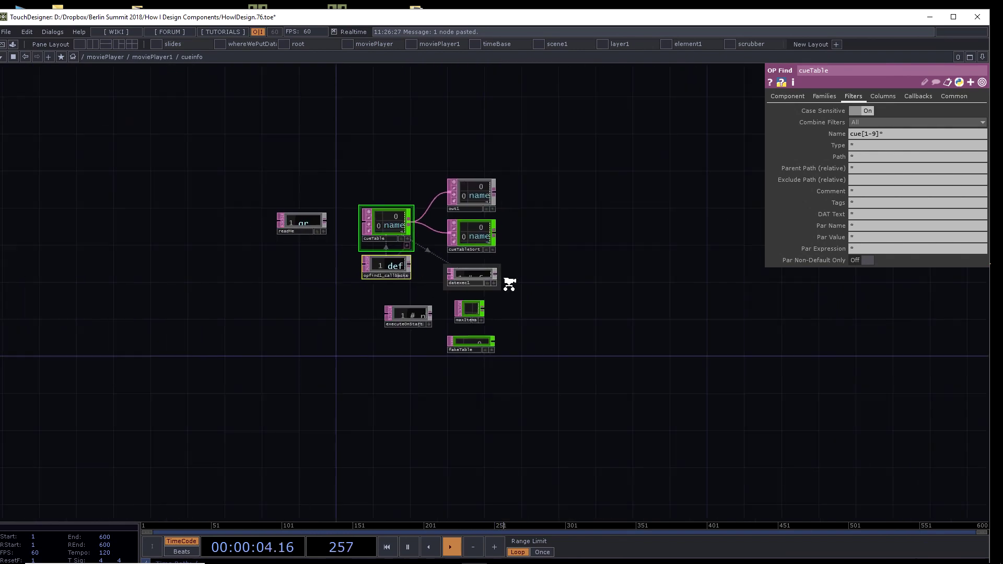
scroll(528, 261, down, 3)
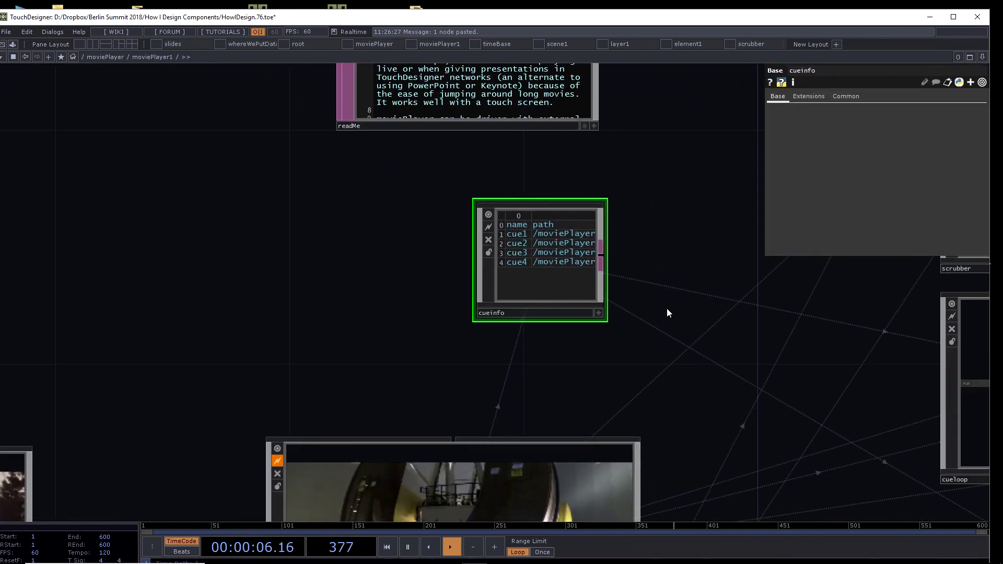
drag(666, 308, 503, 183)
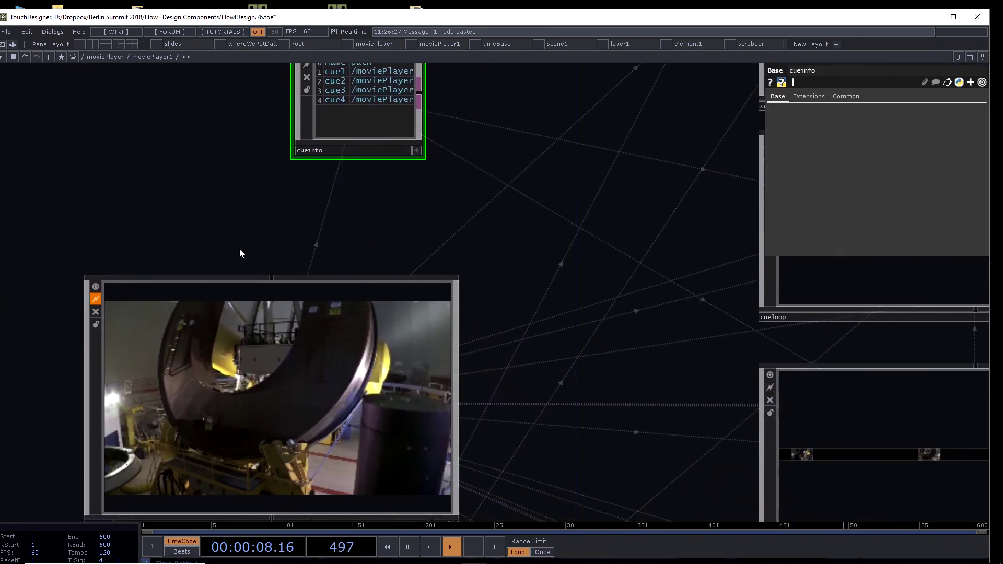
drag(240, 249, 308, 202)
scroll(308, 202, down, 6)
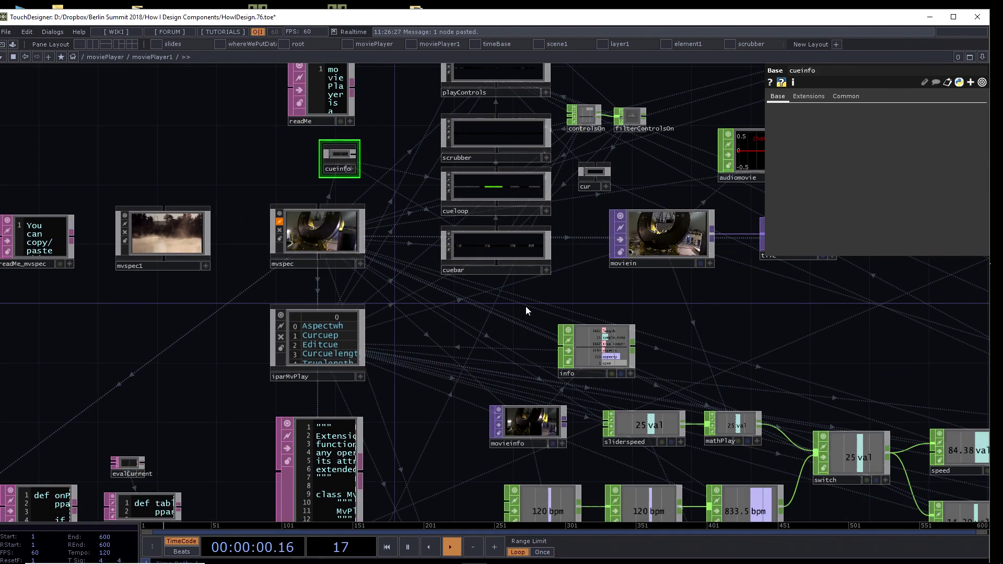
Step: Examine the cueloop and cuebar components in the moviePlayer1 network
scroll(528, 309, up, 3)
drag(416, 370, 385, 262)
scroll(385, 261, up, 3)
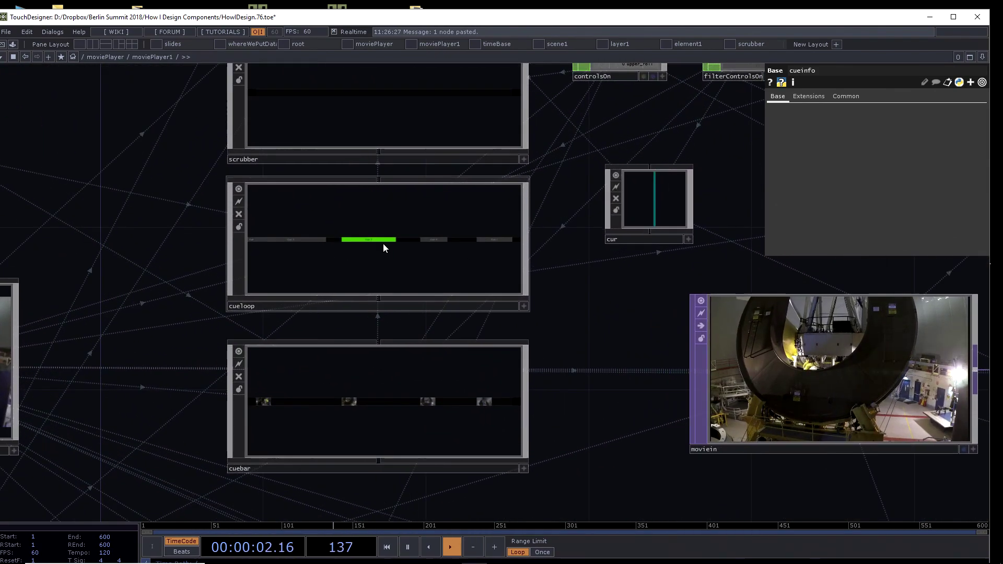
Step: Enter cueloop and examine replicator1's parameters, its cueTable source and the cue components it generates from cuemaster0
scroll(371, 242, up, 4)
scroll(372, 247, up, 3)
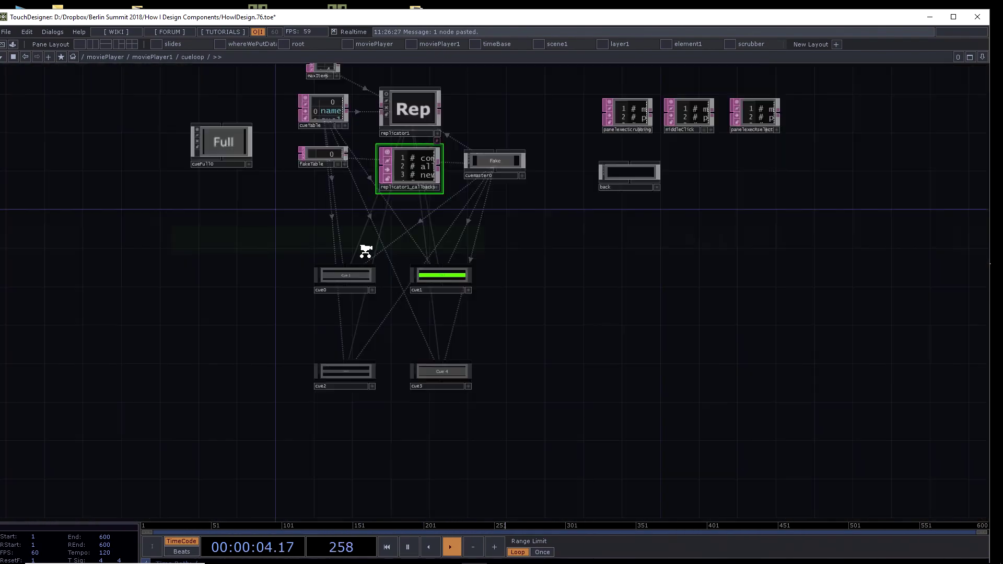
scroll(172, 154, up, 4)
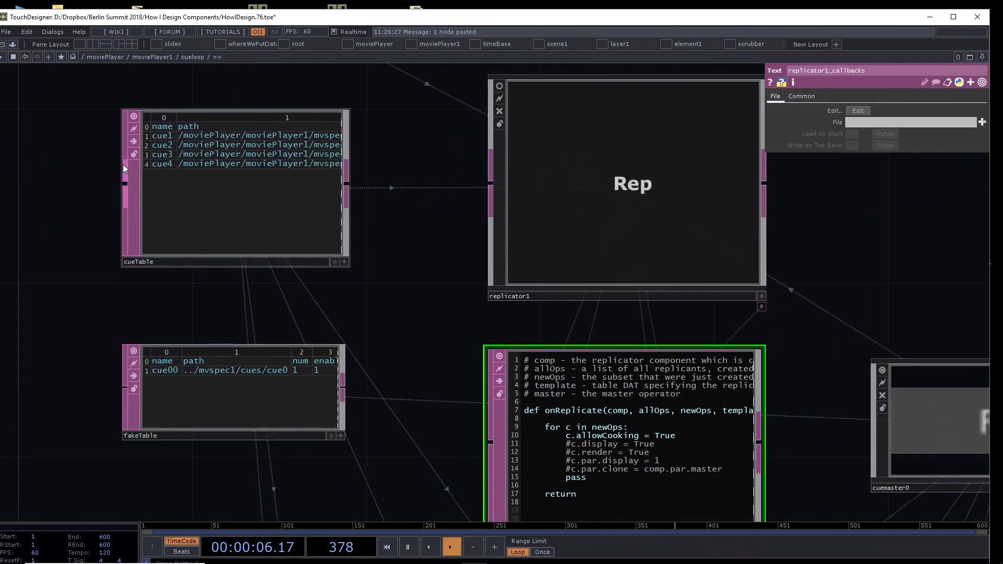
scroll(99, 170, down, 5)
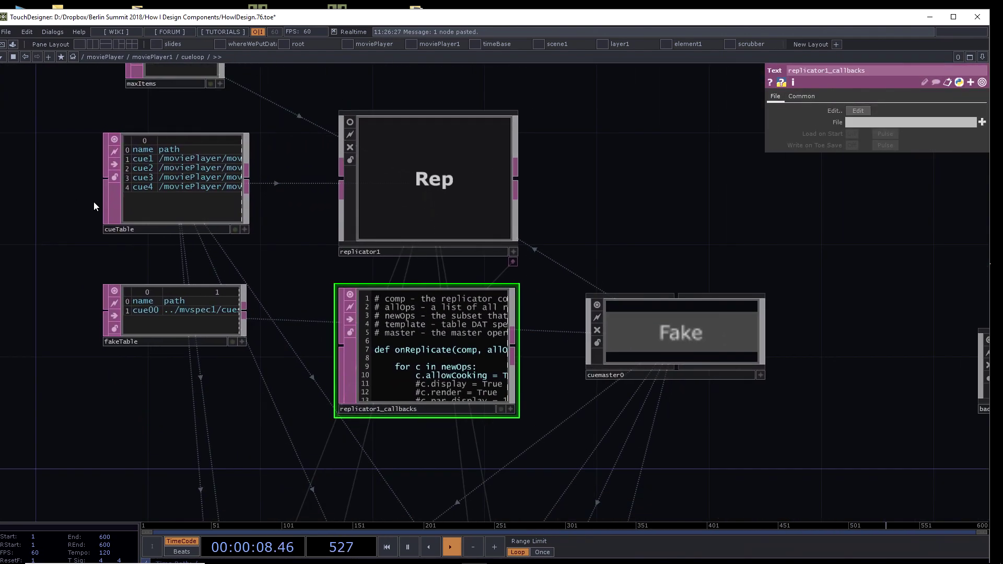
scroll(93, 202, down, 1)
click(411, 189)
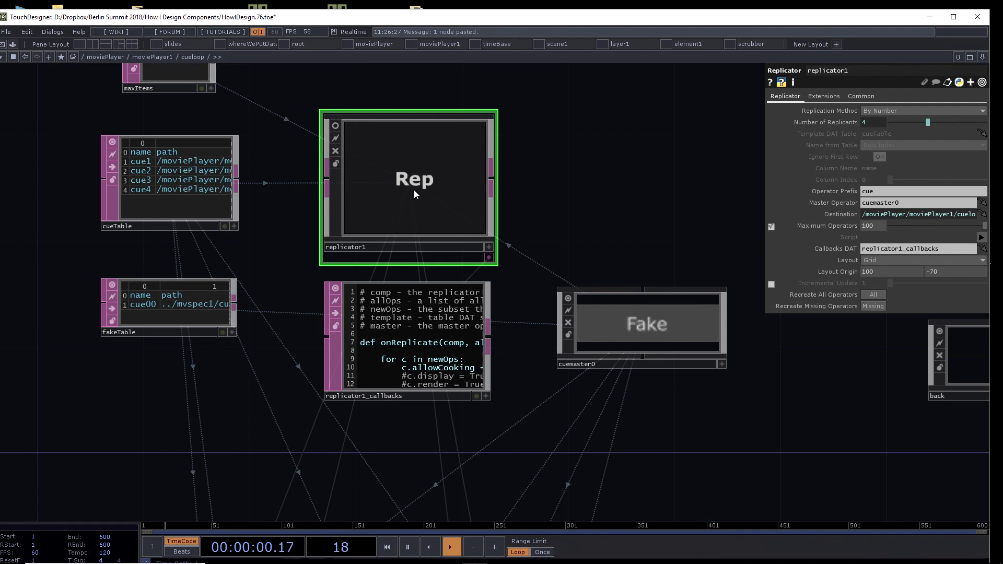
scroll(678, 184, down, 2)
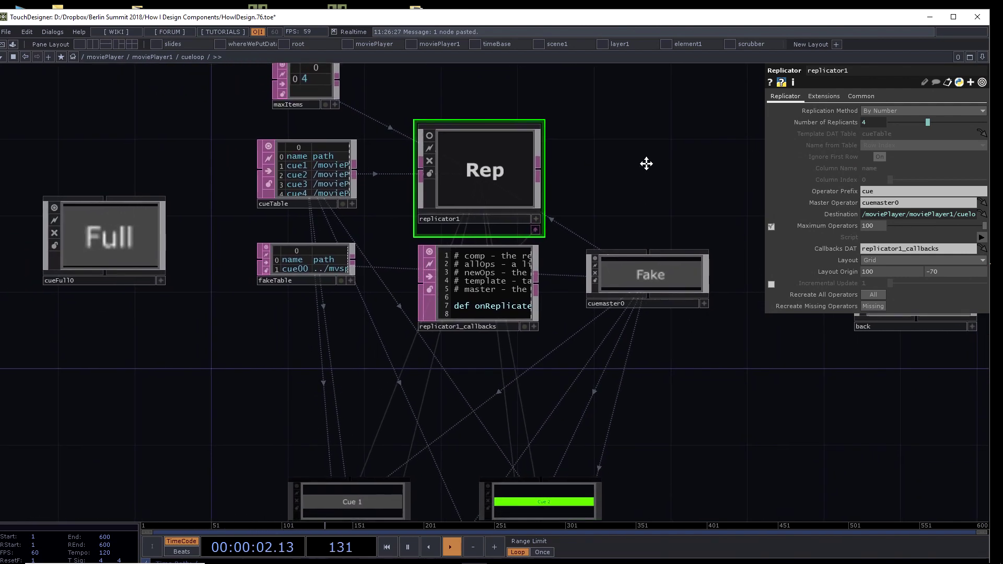
drag(600, 408, 618, 376)
scroll(699, 309, down, 1)
scroll(622, 355, down, 3)
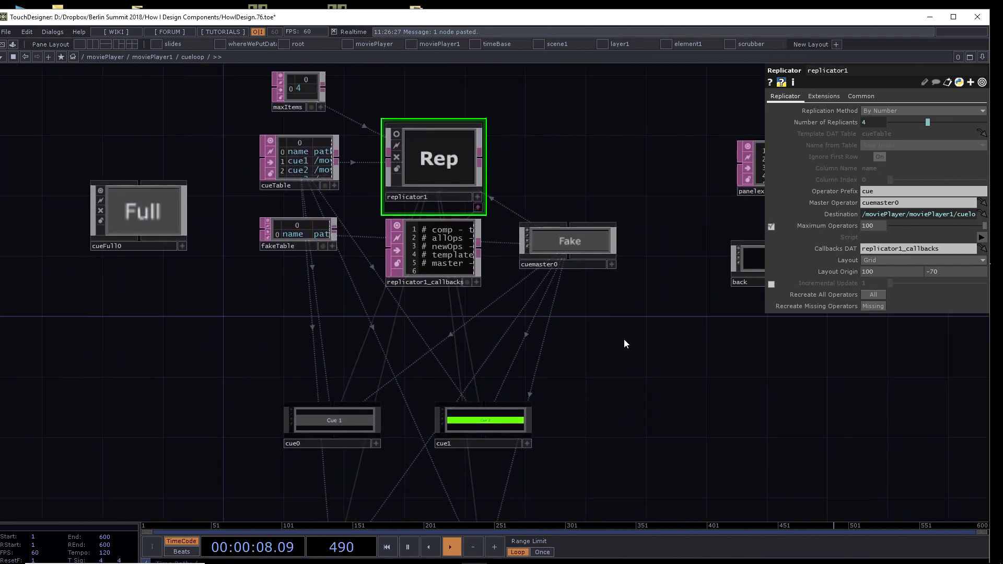
scroll(365, 311, down, 5)
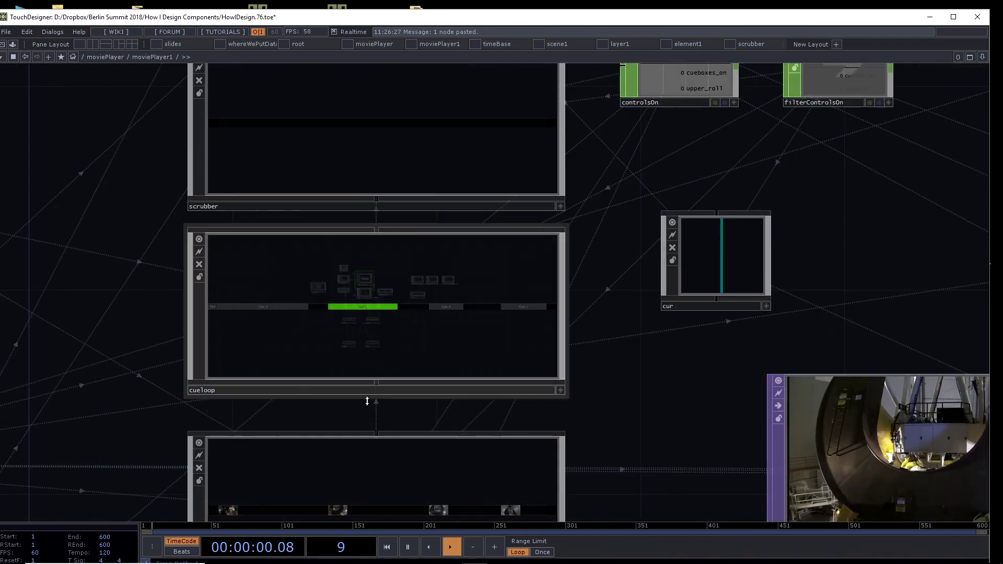
Step: Enter cuebar and examine the parent.MvPlay.op('cueinfo/cueTable') expression in cueTable's DAT parameter, widening the parameter display to read it
scroll(276, 261, up, 6)
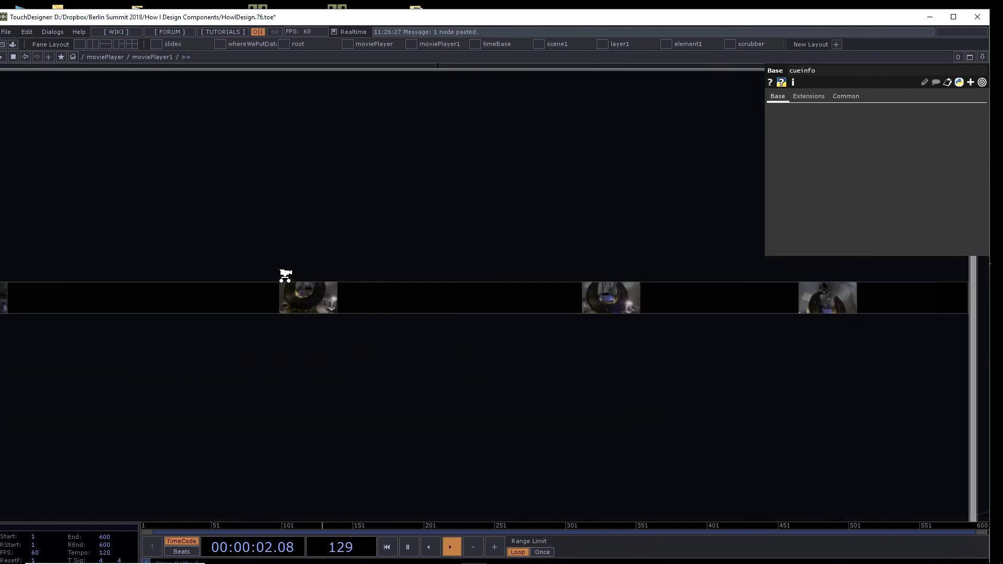
scroll(308, 311, up, 5)
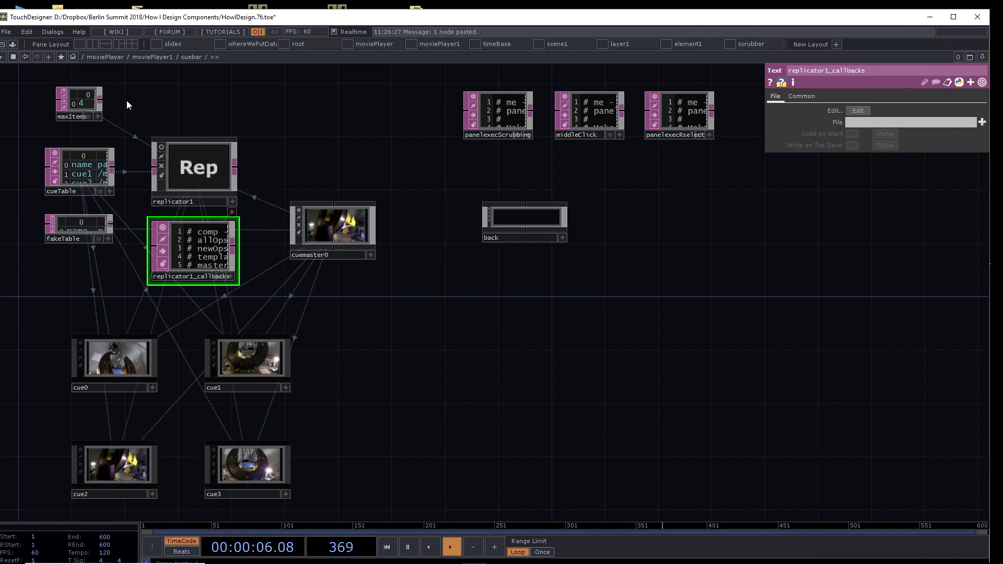
drag(126, 104, 358, 162)
scroll(325, 177, up, 4)
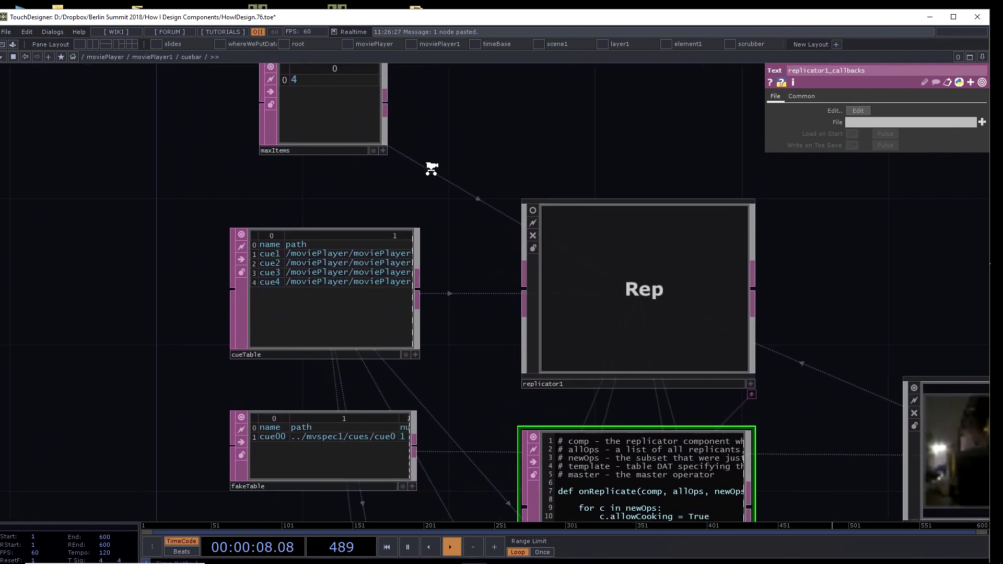
right_drag(431, 168, 381, 277)
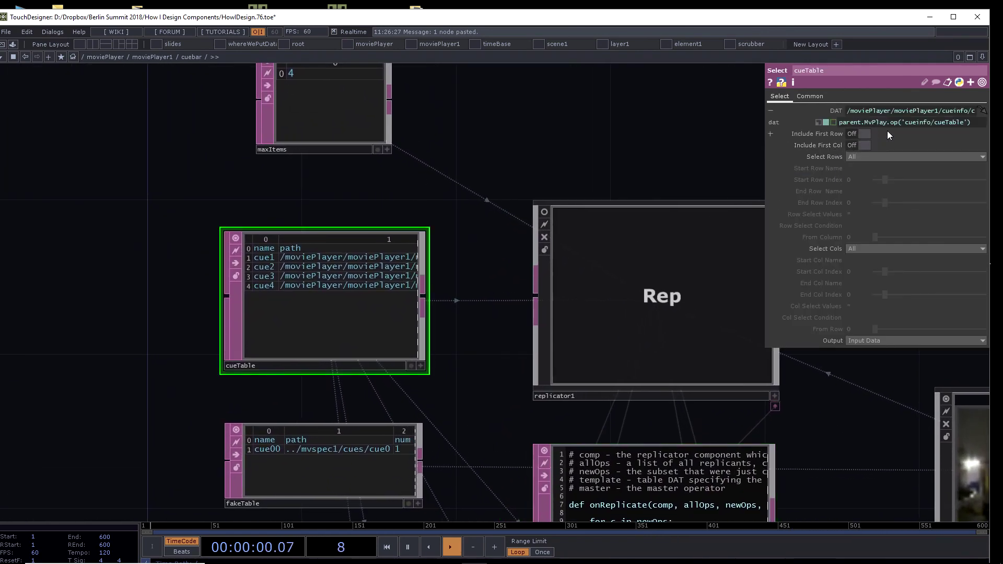
drag(765, 161, 525, 157)
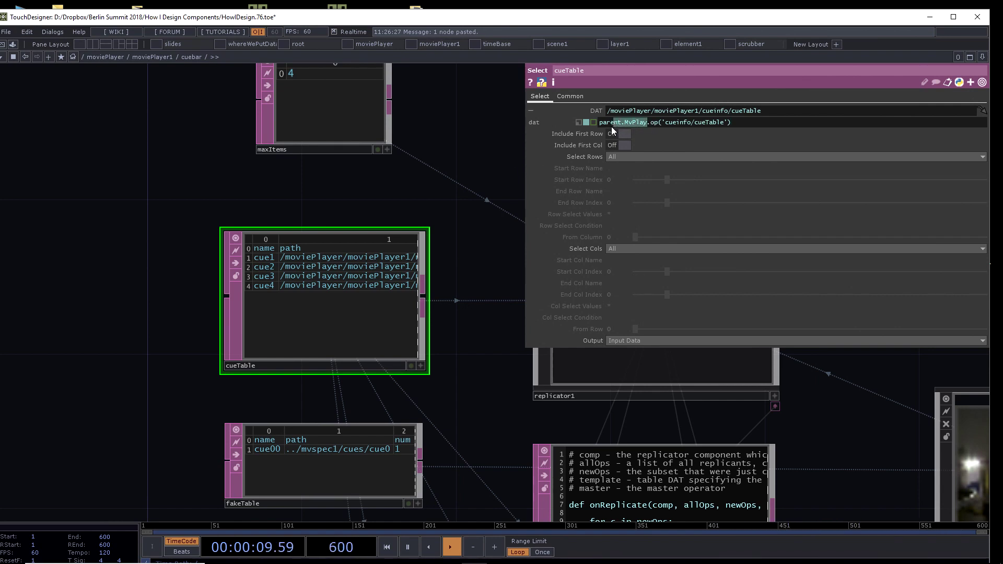
mouse_move(606, 123)
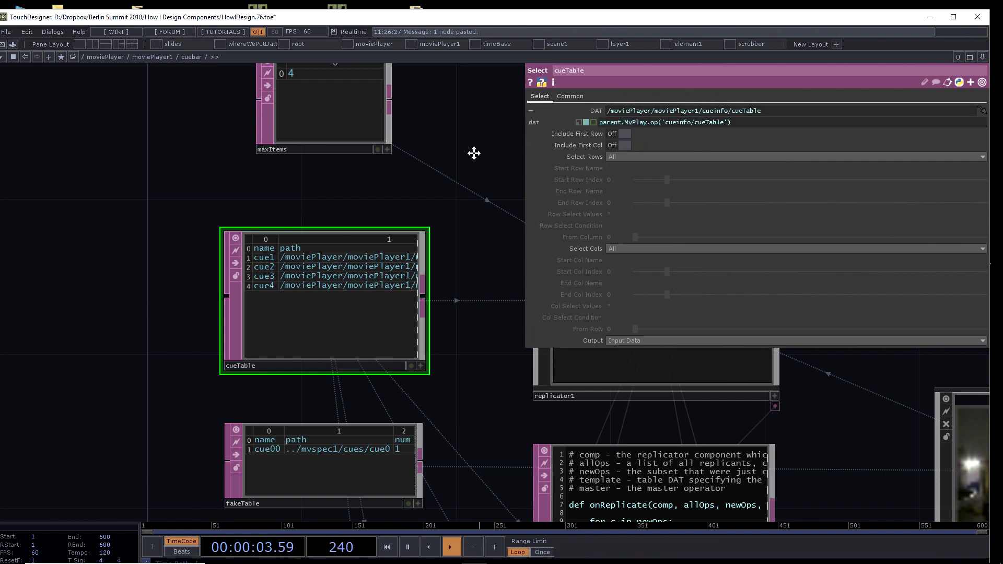
drag(314, 180, 237, 137)
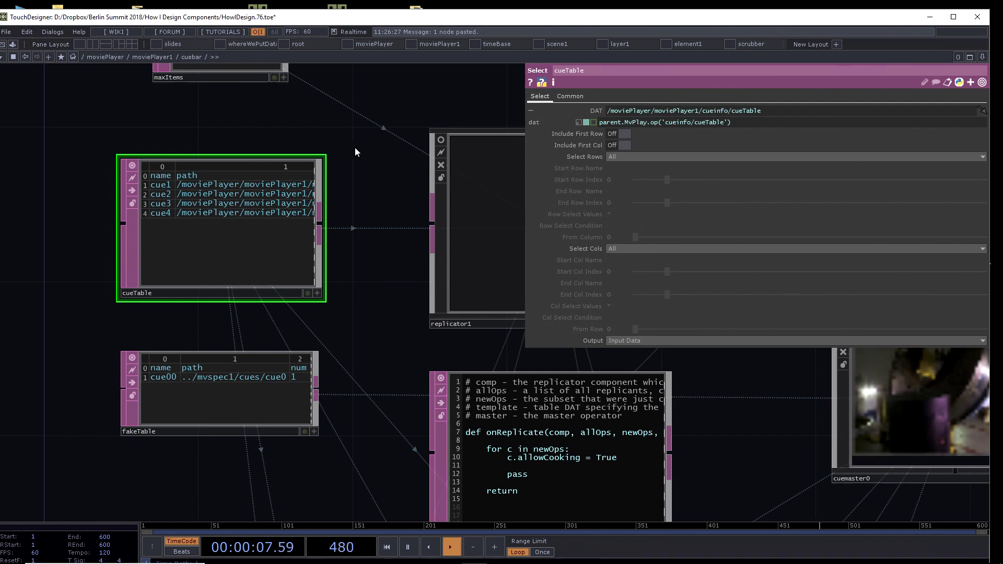
scroll(264, 119, down, 2)
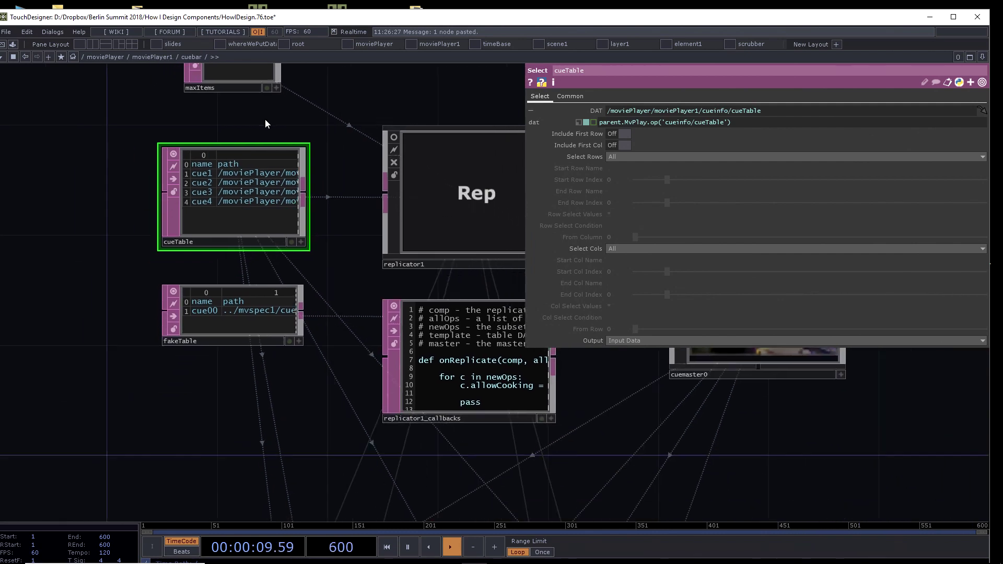
drag(112, 367, 141, 344)
Step: Leave cuebar and examine the internal parameter table of iparMvPlay in the moviePlayer1 network
scroll(58, 400, down, 2)
scroll(408, 251, down, 8)
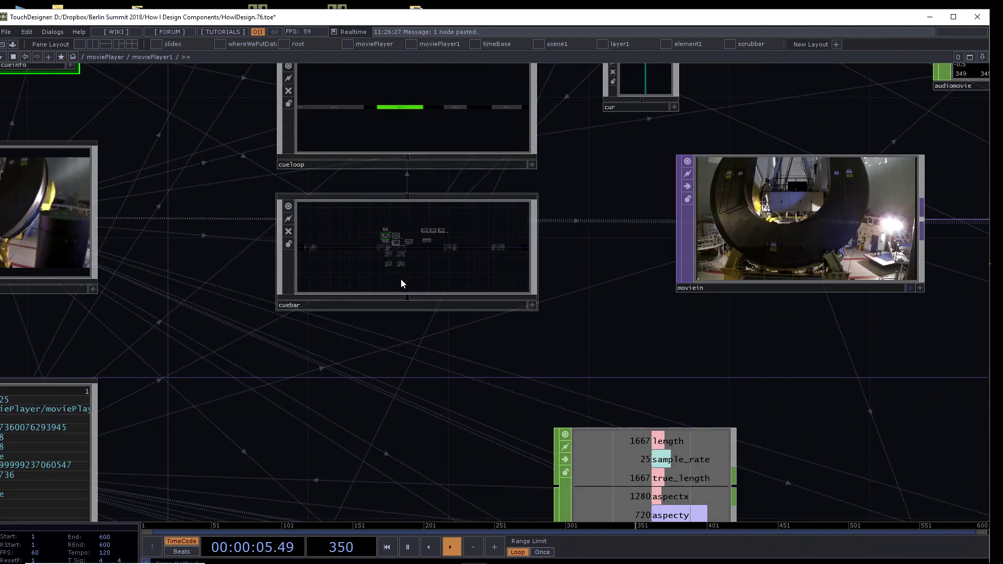
scroll(403, 275, down, 3)
scroll(179, 361, up, 6)
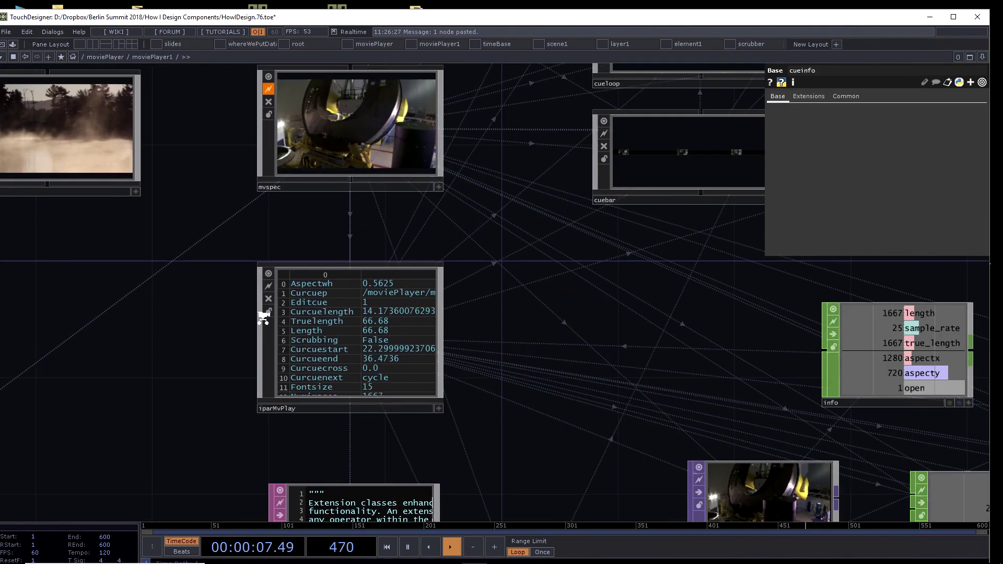
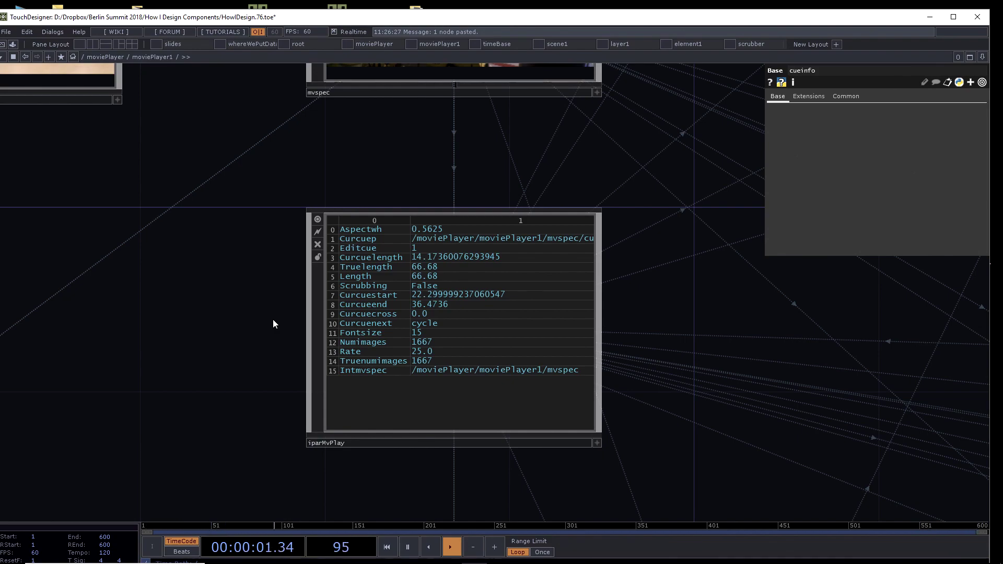
scroll(217, 327, up, 2)
Step: Leave moviePlayer1 and return to the parent moviePlayer network
scroll(211, 387, down, 15)
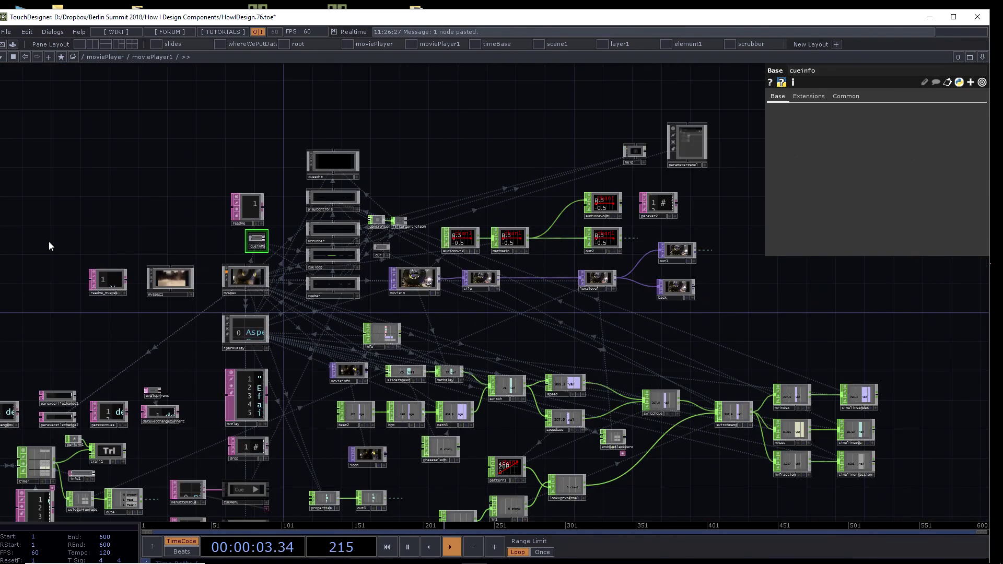
scroll(208, 246, up, 4)
scroll(165, 271, down, 12)
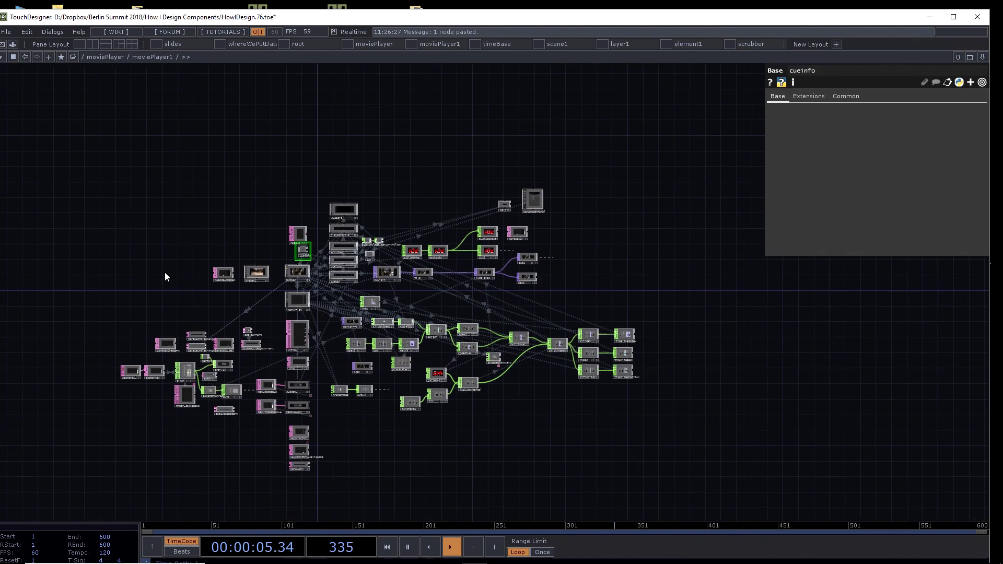
scroll(399, 422, down, 8)
key(p)
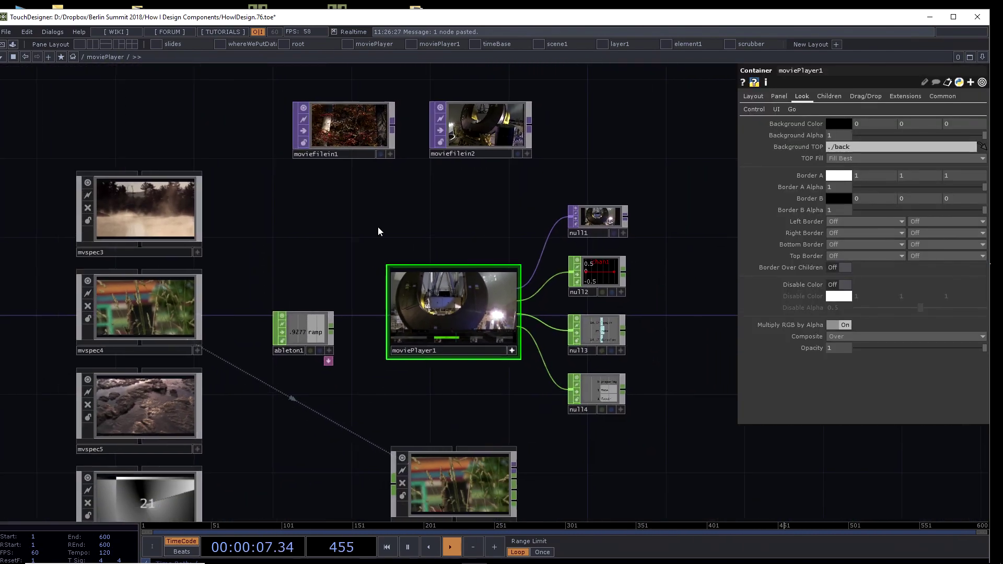
Step: Move button1, panelexecGoToCue and constantToPlayer together up beside moviePlayer1, below ableton1
drag(302, 443, 373, 238)
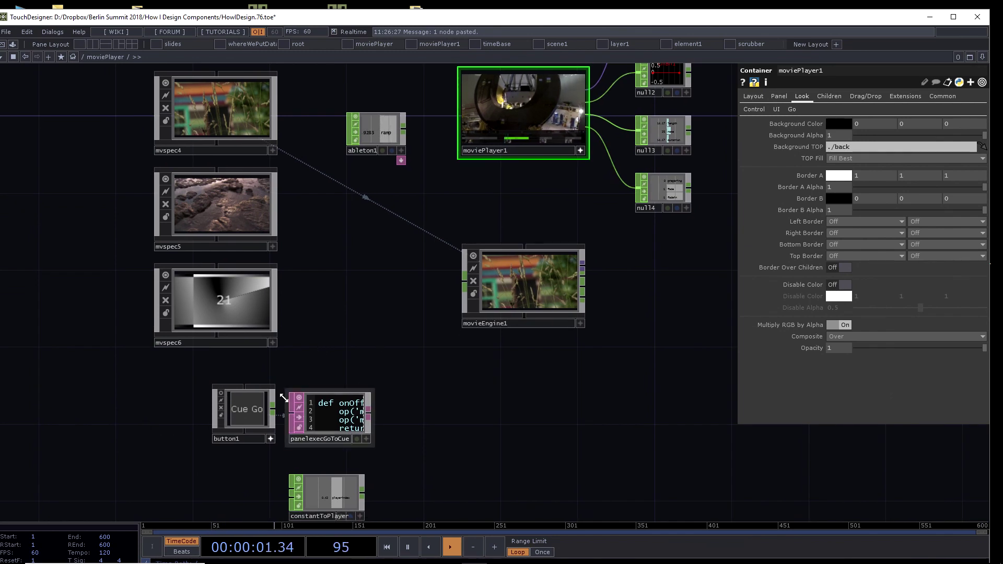
right_drag(171, 407, 356, 490)
drag(318, 412, 394, 200)
drag(483, 193, 424, 387)
scroll(424, 387, up, 4)
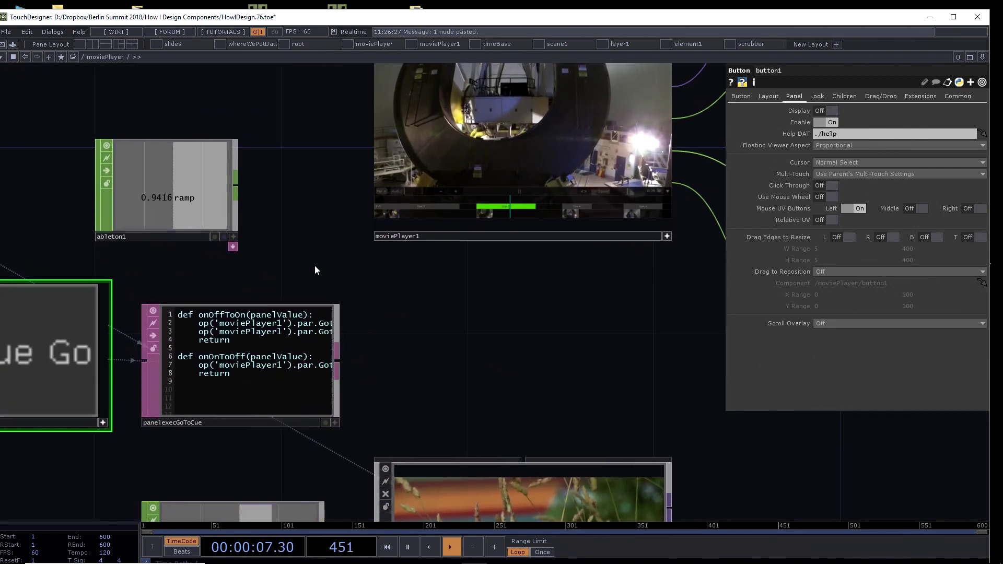
drag(296, 268, 439, 264)
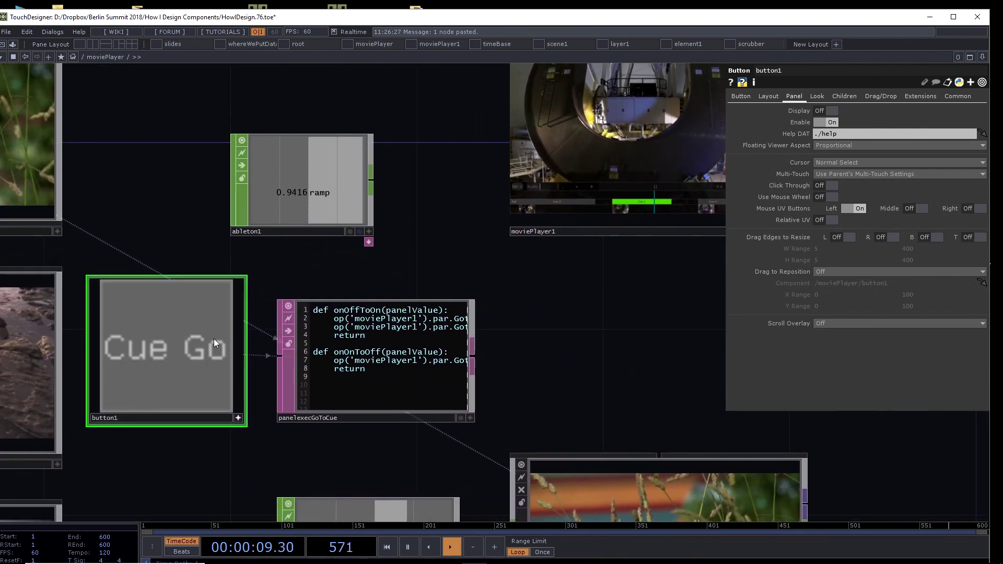
Step: Examine the onOffToOn and onOnToOff callbacks in panelexecGoToCue
scroll(389, 268, up, 3)
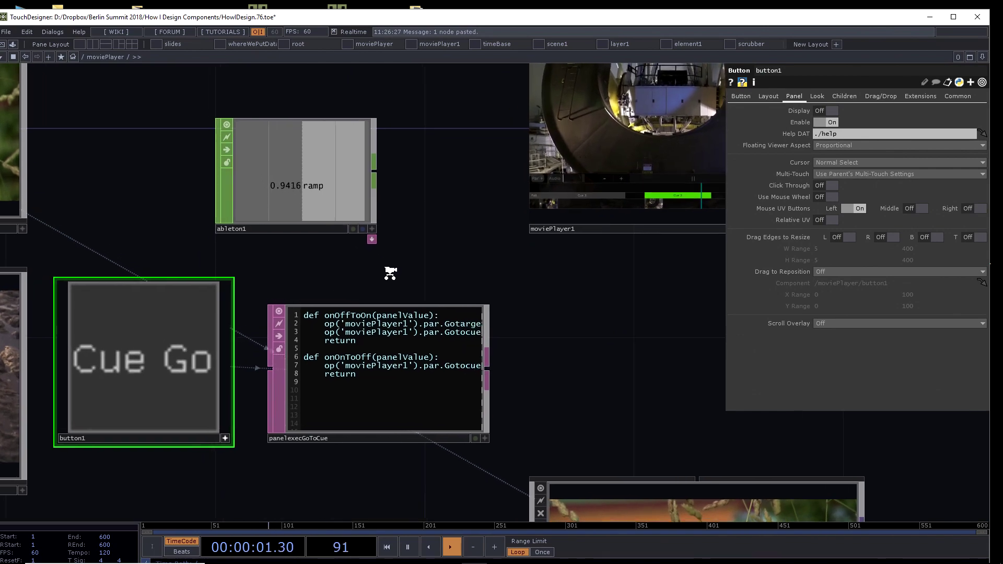
scroll(400, 275, up, 2)
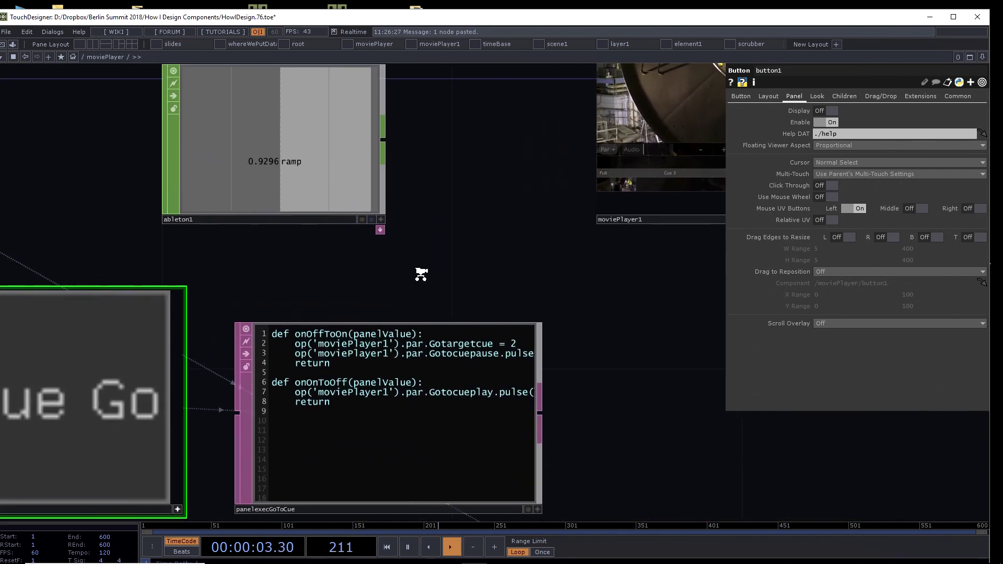
scroll(418, 273, down, 2)
drag(539, 303, 457, 309)
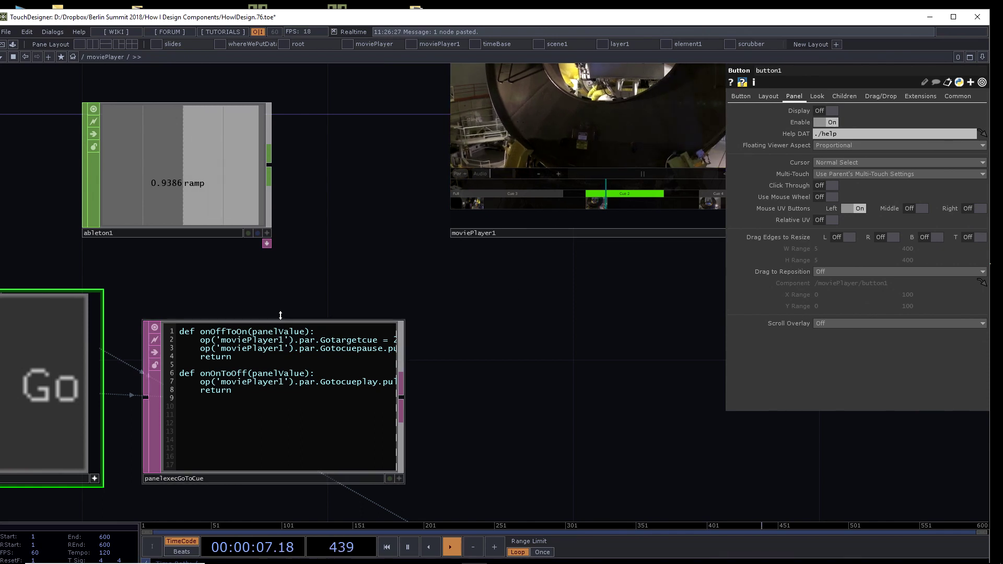
drag(277, 313, 337, 287)
scroll(358, 280, up, 3)
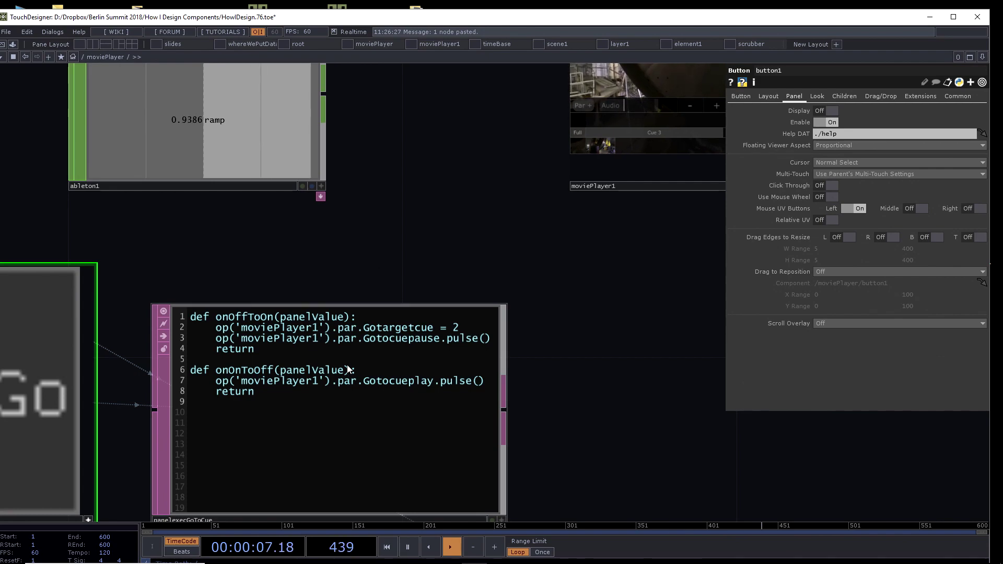
scroll(520, 269, down, 3)
scroll(460, 259, down, 4)
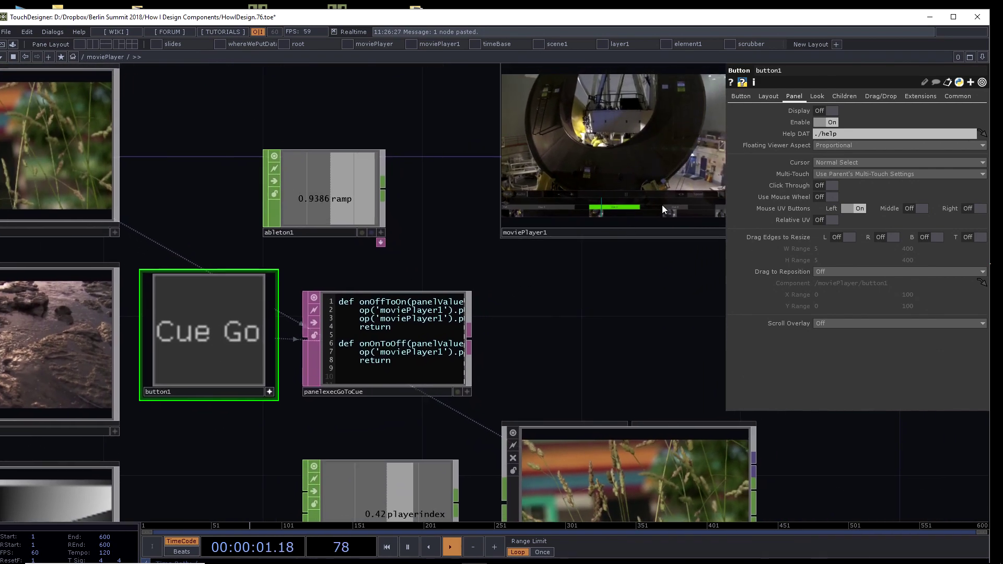
Step: Test the Cue Go button's effect on moviePlayer1 after playing from a different point in the movie
drag(602, 302, 575, 336)
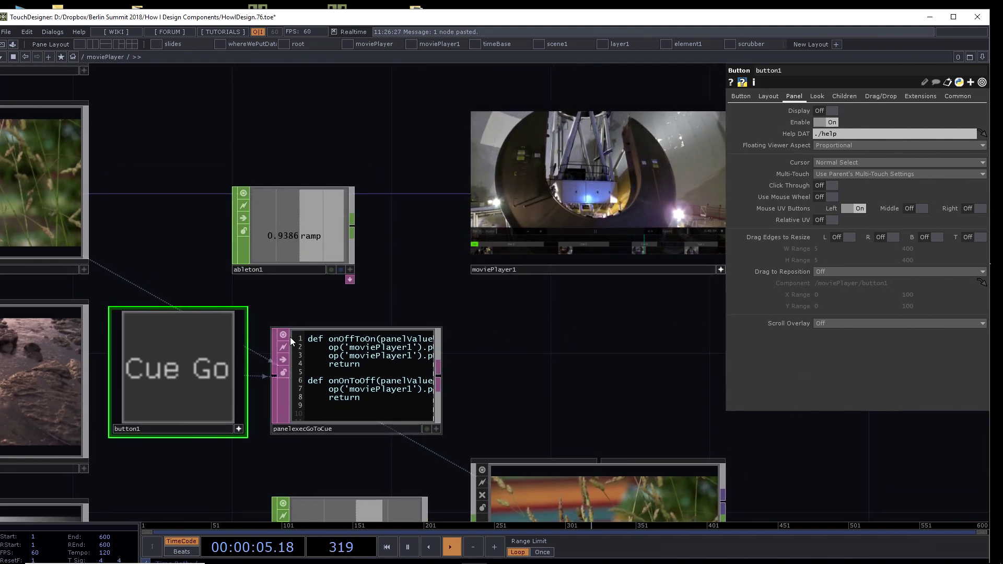
drag(231, 347, 188, 350)
click(174, 352)
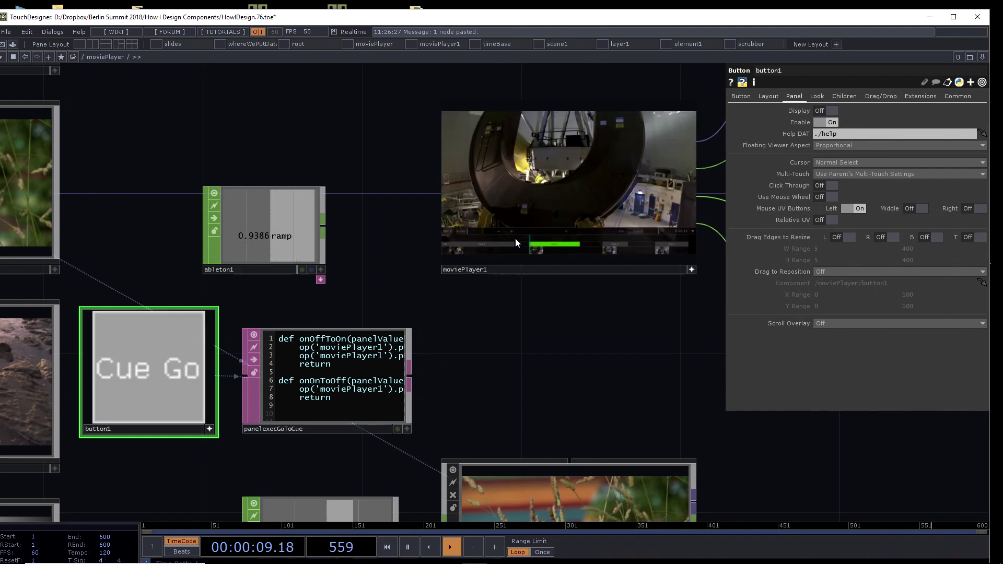
click(159, 386)
Step: Examine the parameter calls in panelexecGoToCue and show moviePlayer1's Go parameters that they control
scroll(375, 312, up, 2)
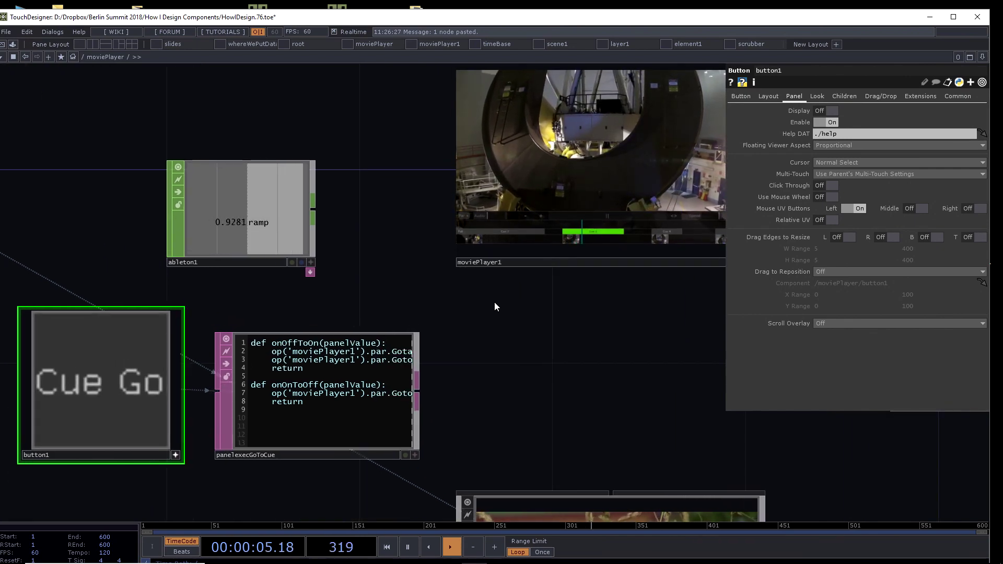
scroll(370, 303, up, 2)
scroll(368, 298, up, 1)
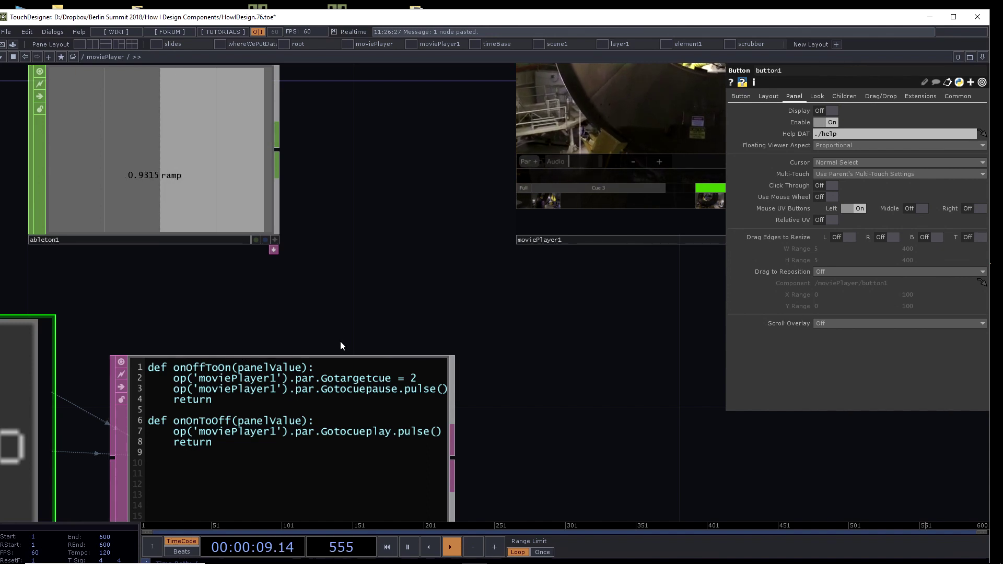
drag(340, 340, 360, 303)
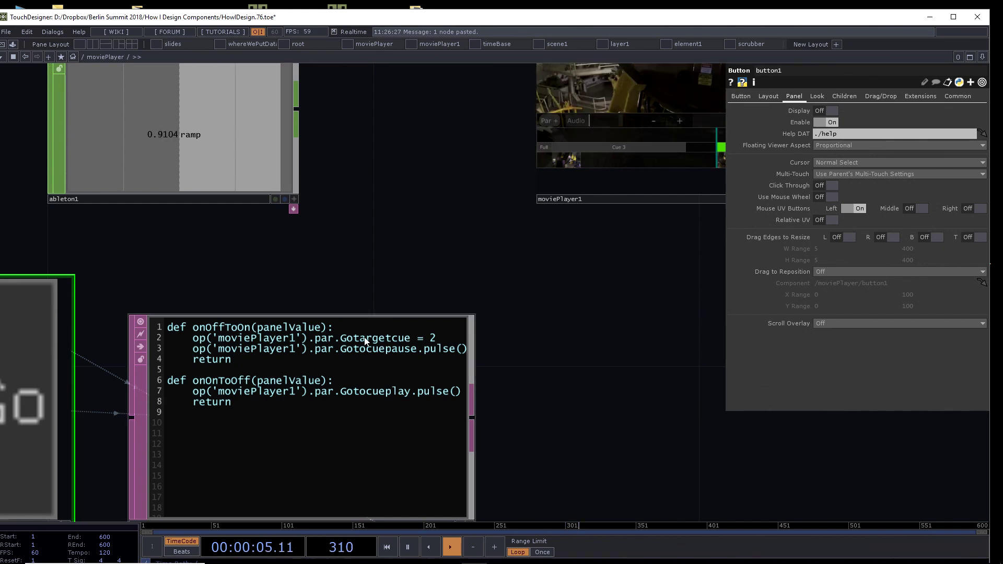
drag(621, 285, 646, 189)
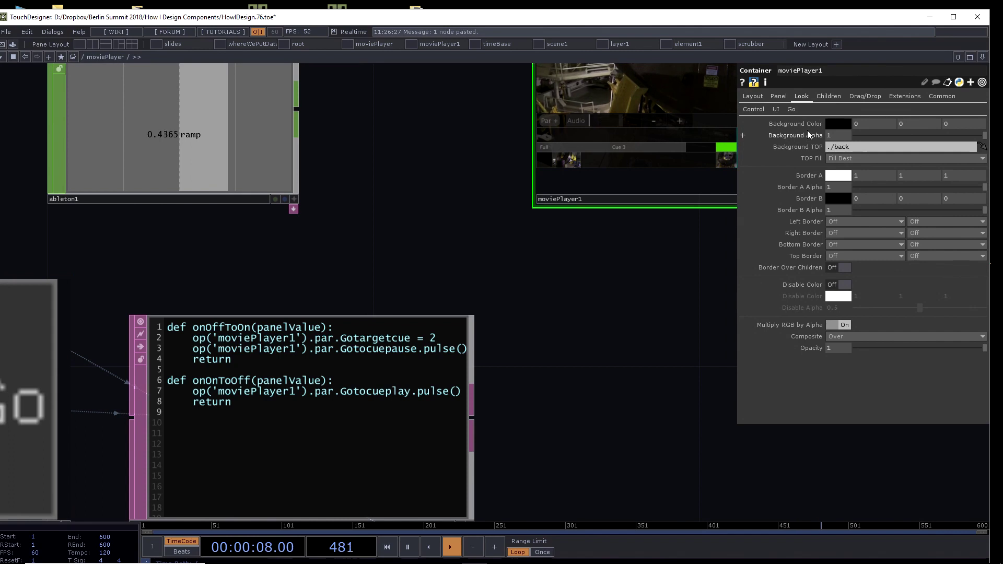
click(792, 106)
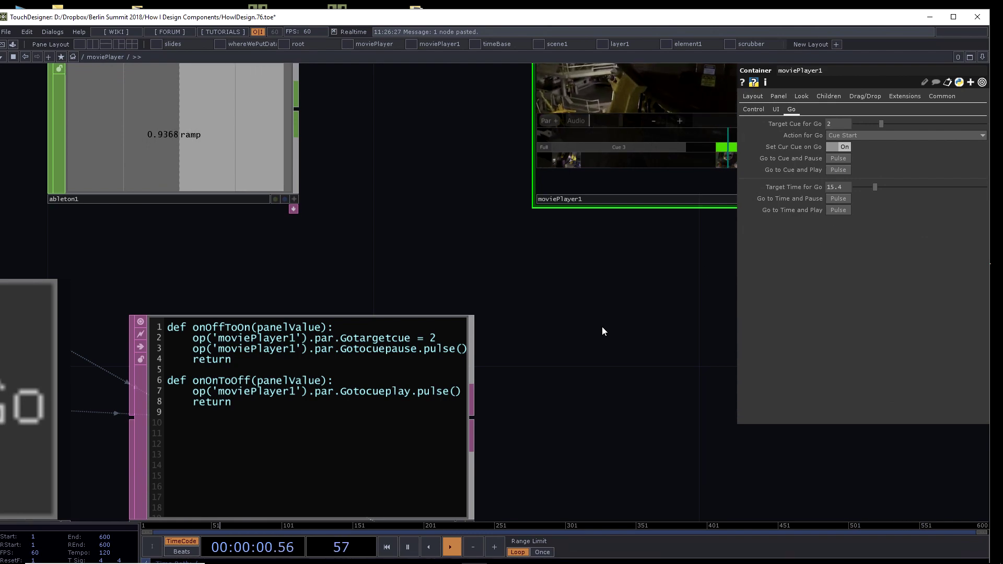
Step: Move the textJumpToTime DAT up into the space between moviePlayer1 and movieEngine1
scroll(601, 327, down, 2)
scroll(556, 357, down, 2)
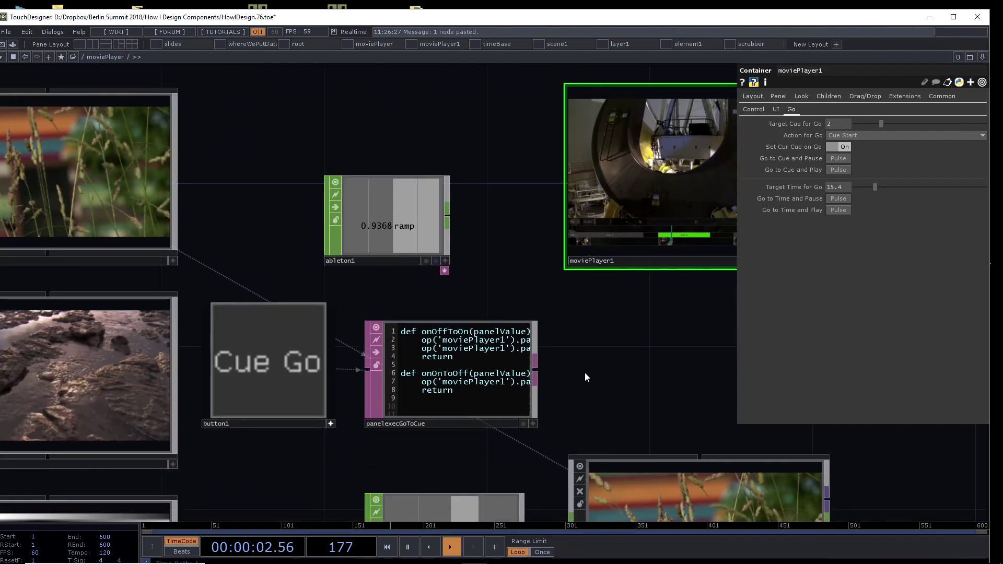
scroll(581, 363, up, 1)
drag(606, 372, 540, 255)
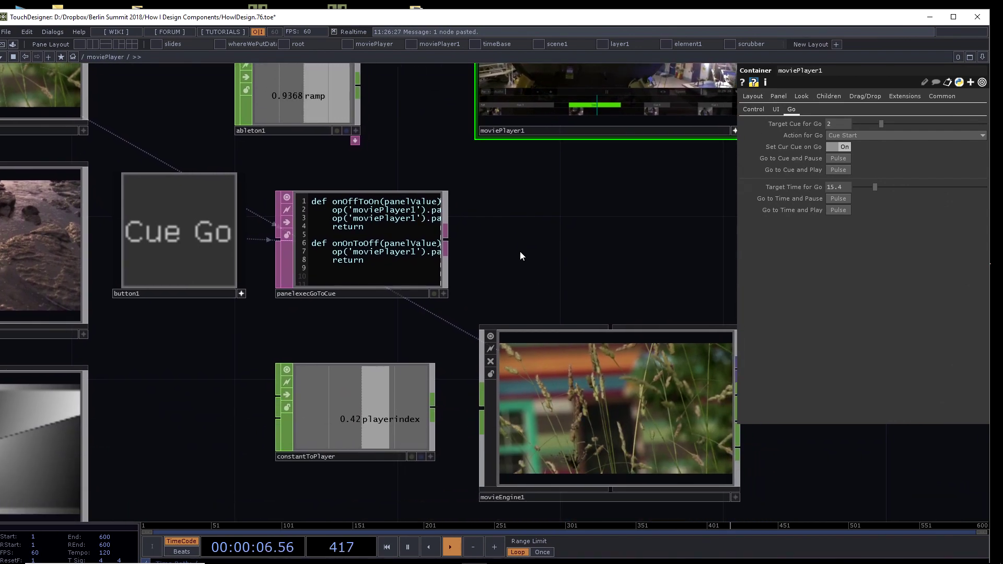
scroll(519, 252, down, 3)
drag(386, 482, 504, 224)
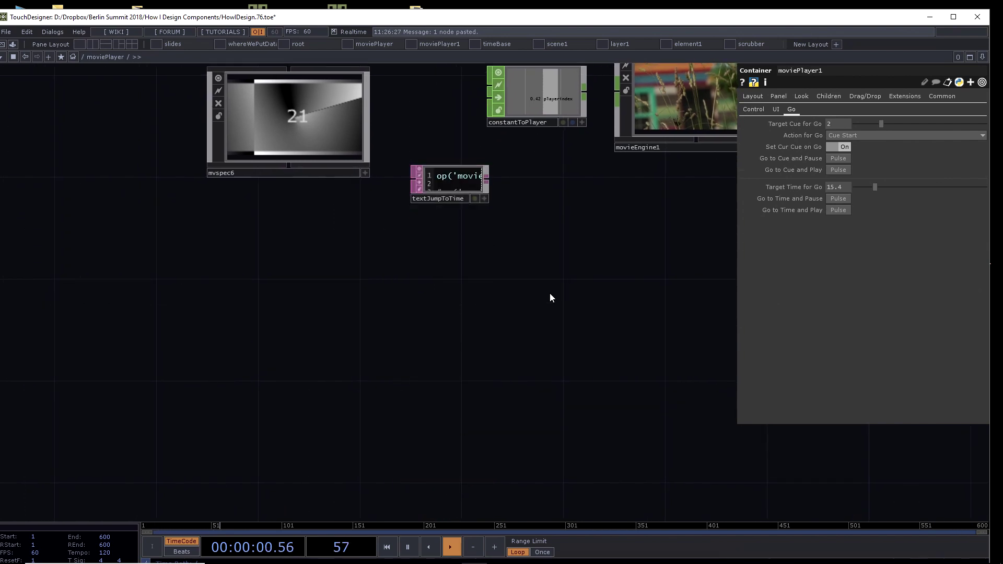
drag(549, 296, 349, 370)
drag(612, 207, 631, 181)
drag(624, 138, 441, 258)
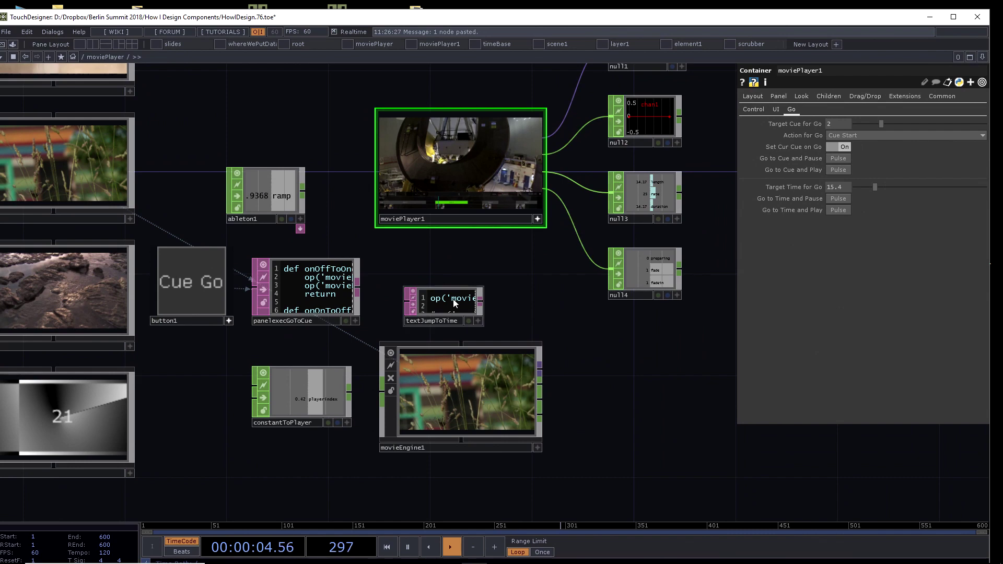
Step: Examine the GoToTime call and the commented-out GoToCue call in textJumpToTime
scroll(456, 280, up, 5)
scroll(495, 179, up, 2)
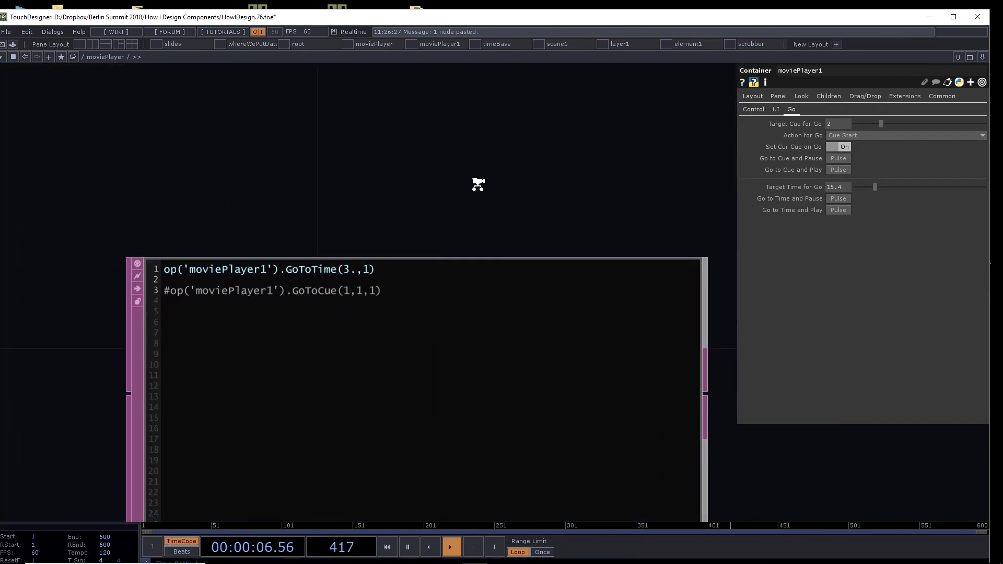
scroll(477, 184, down, 1)
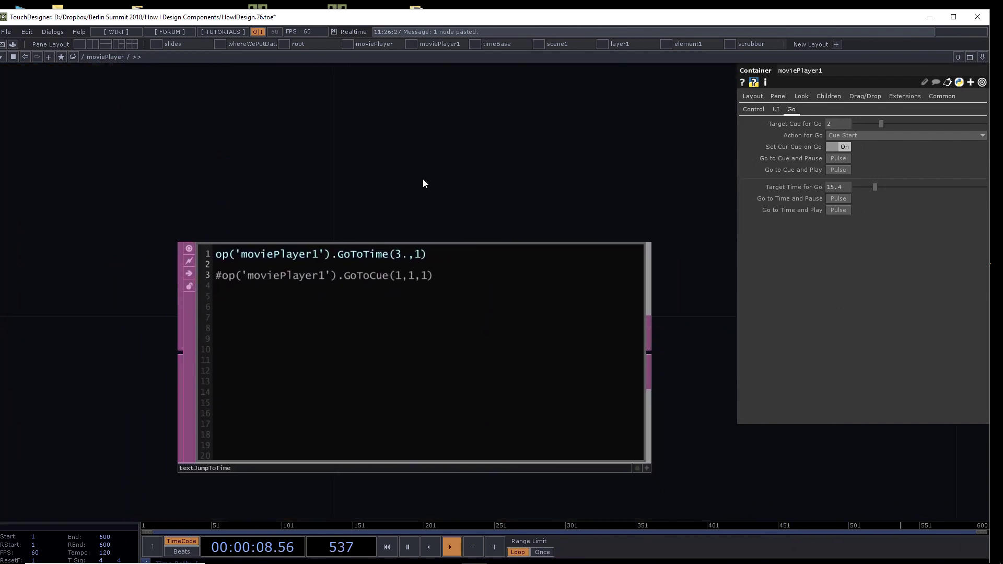
scroll(423, 183, down, 5)
drag(389, 248, 387, 298)
scroll(459, 296, up, 4)
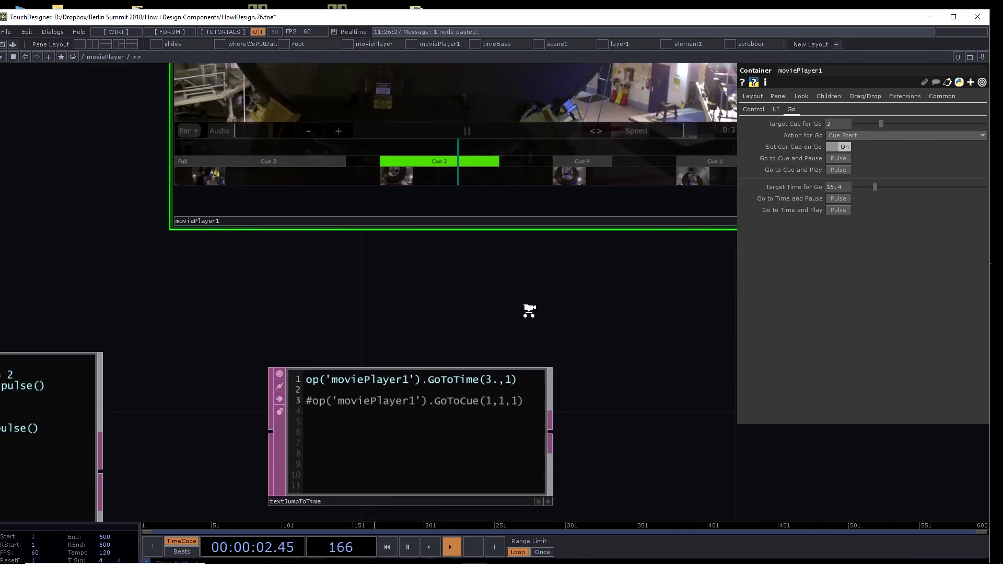
scroll(528, 310, down, 3)
scroll(538, 316, up, 3)
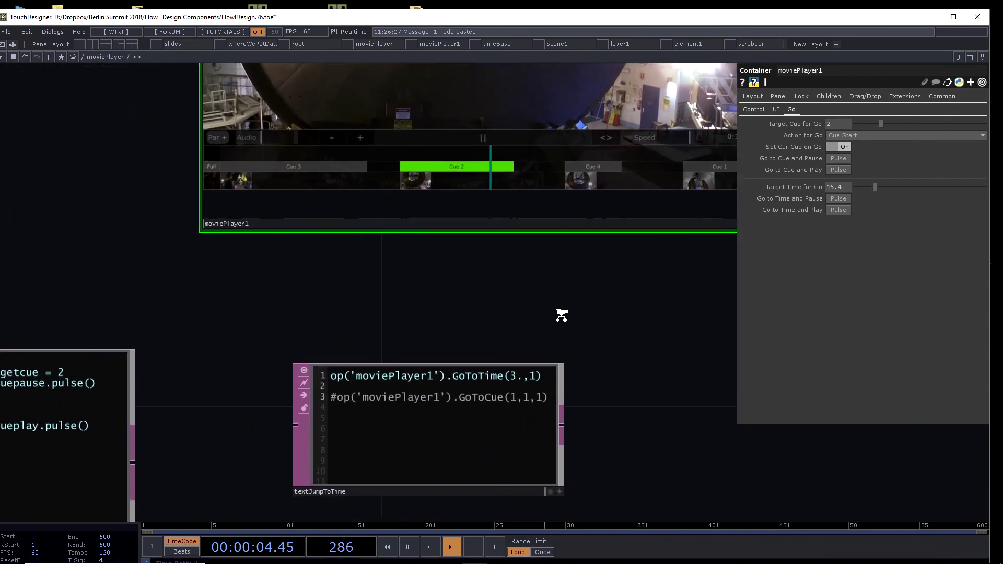
scroll(515, 302, down, 4)
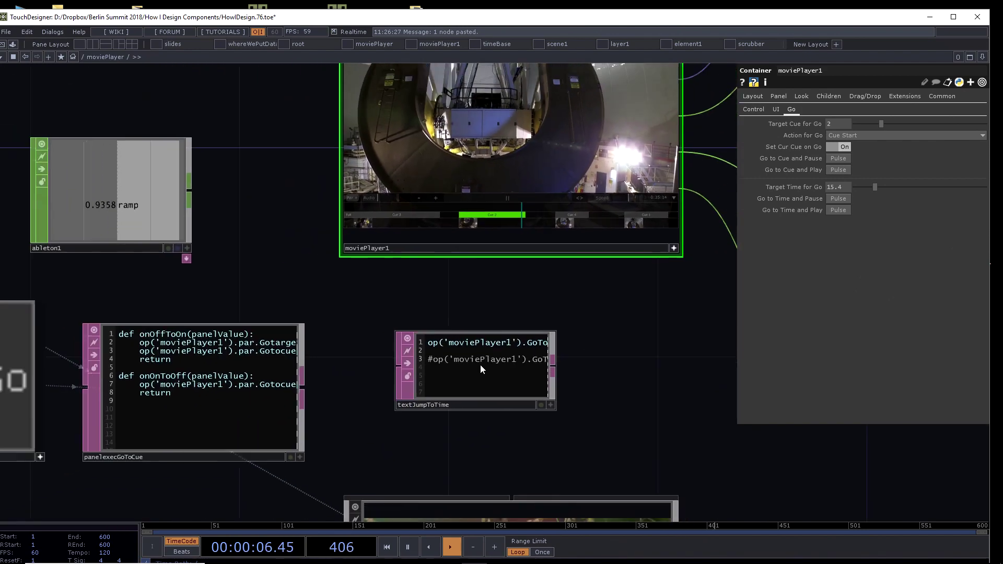
Step: Run the textJumpToTime script and check its effect on moviePlayer1's playhead
right_click(479, 364)
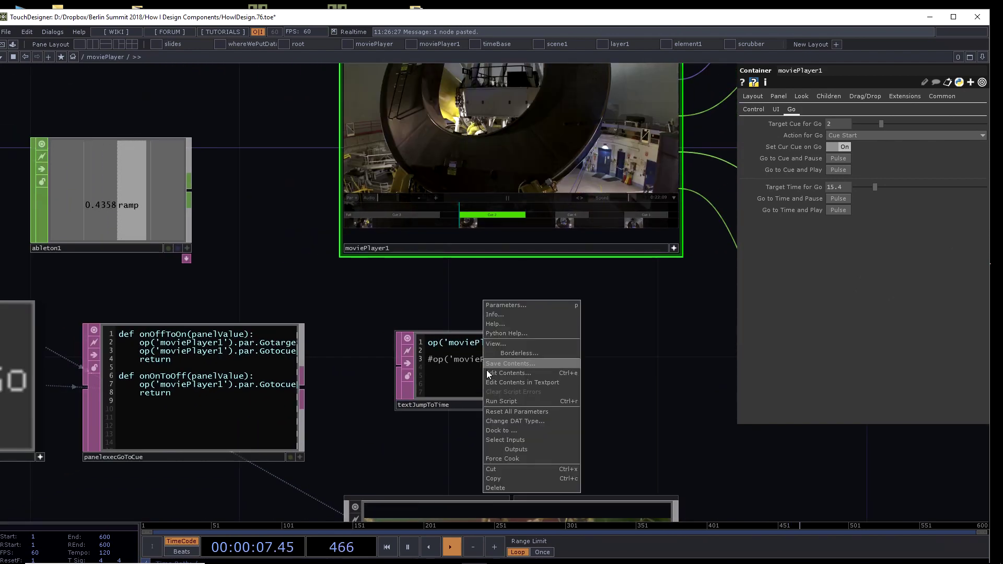
click(499, 400)
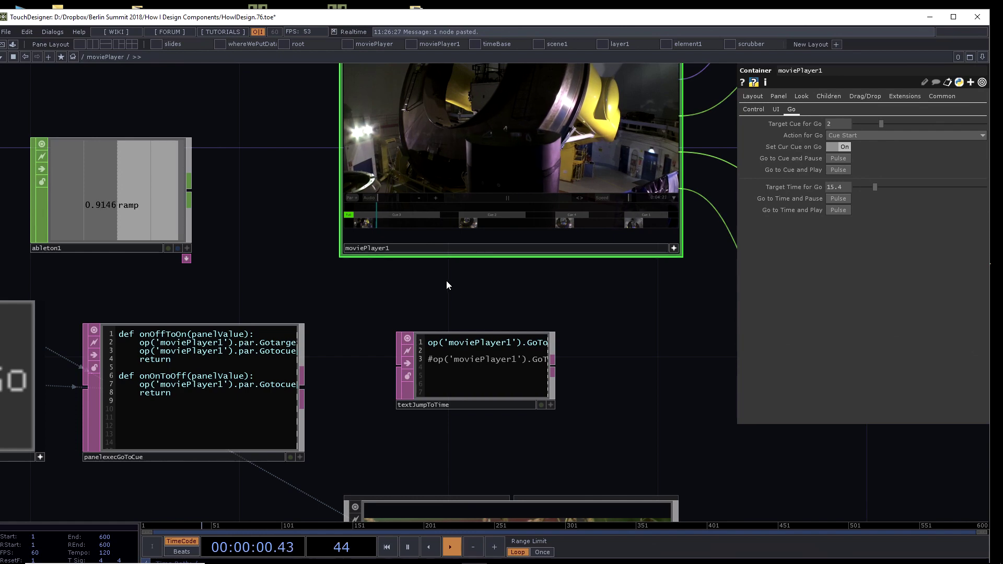
scroll(470, 291, up, 4)
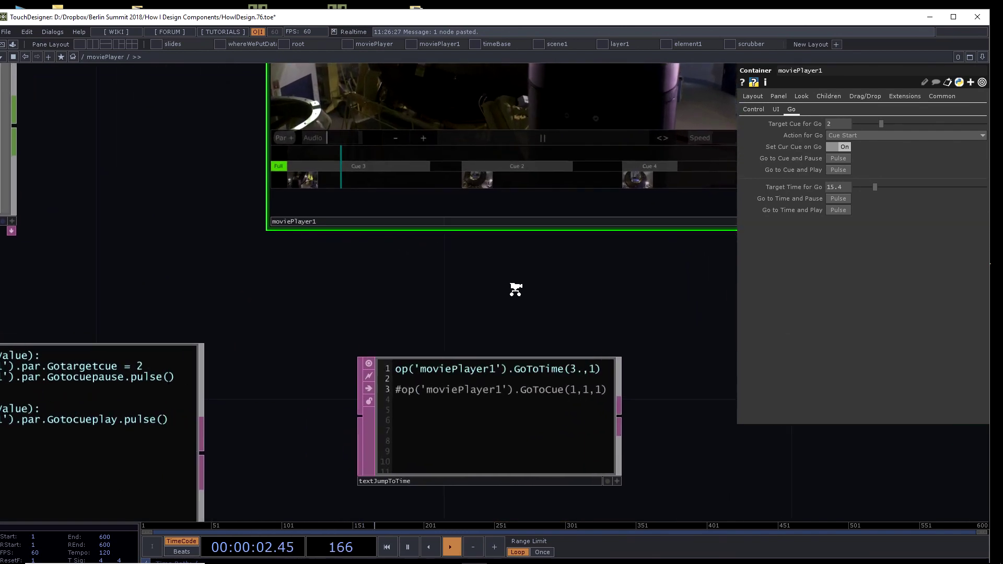
scroll(515, 290, down, 1)
scroll(504, 286, down, 2)
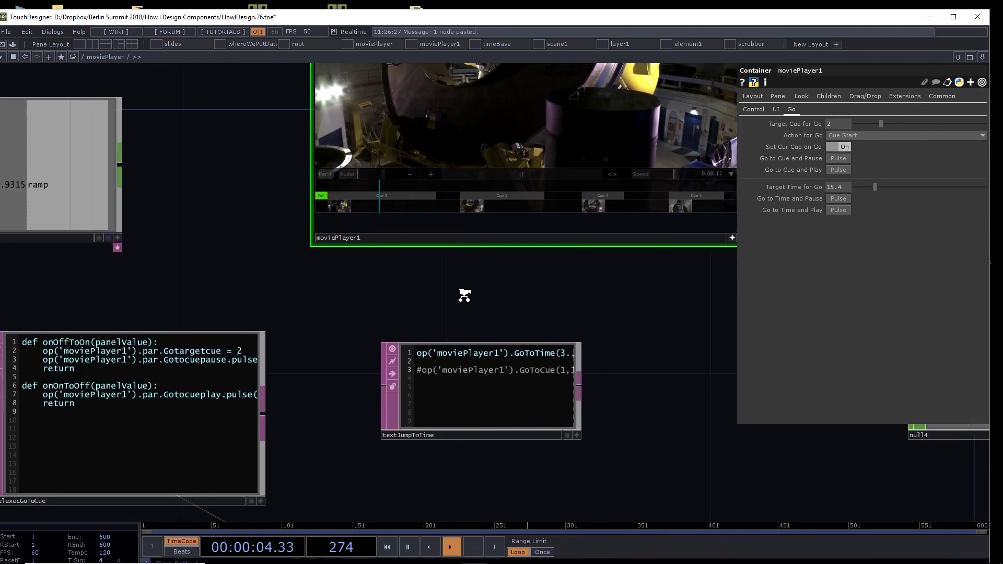
scroll(459, 296, down, 2)
scroll(459, 296, up, 2)
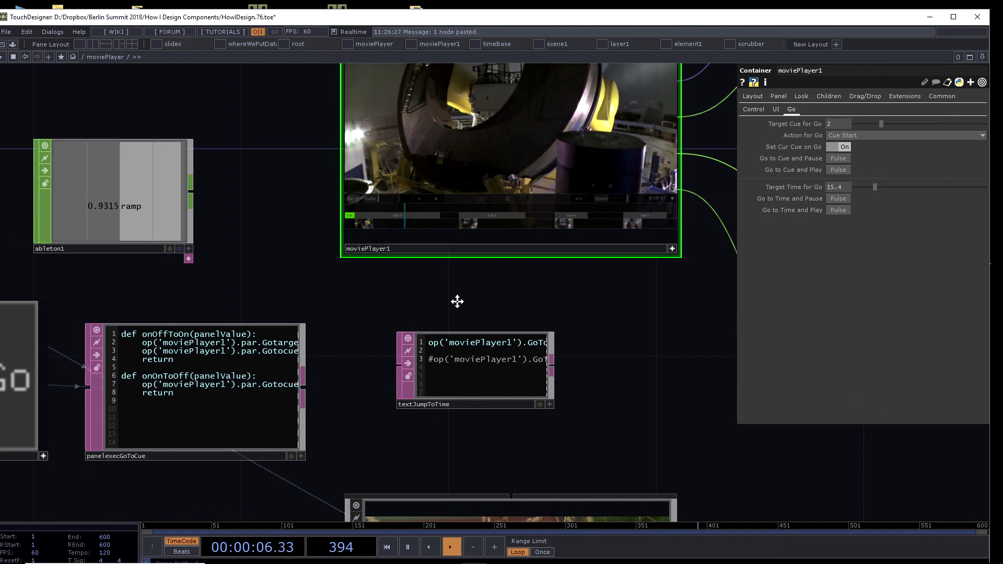
drag(457, 301, 476, 337)
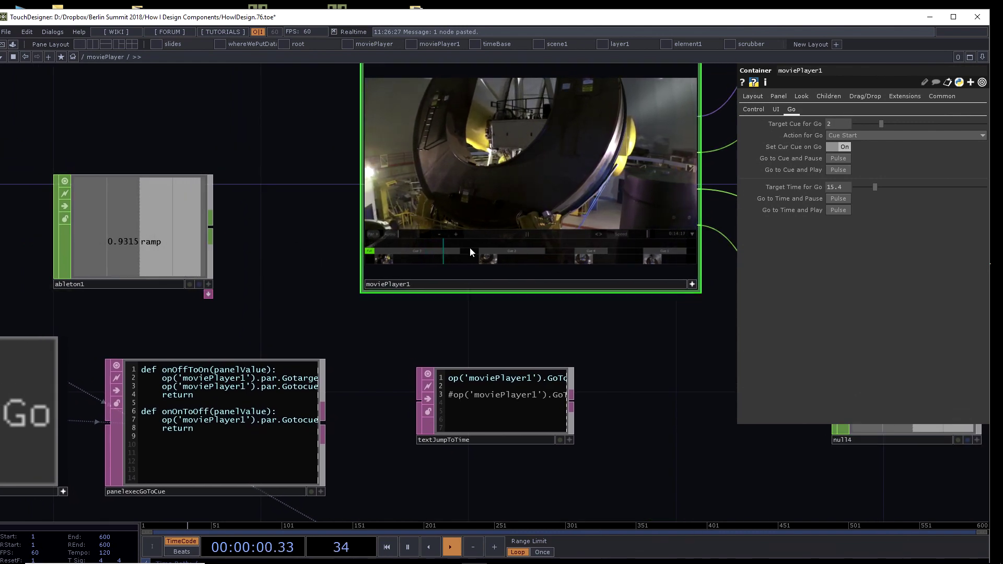
Step: Jump moviePlayer1 to Cue 2 and wire ableton1's ramp output into moviePlayer1's upper CHOP input
click(503, 252)
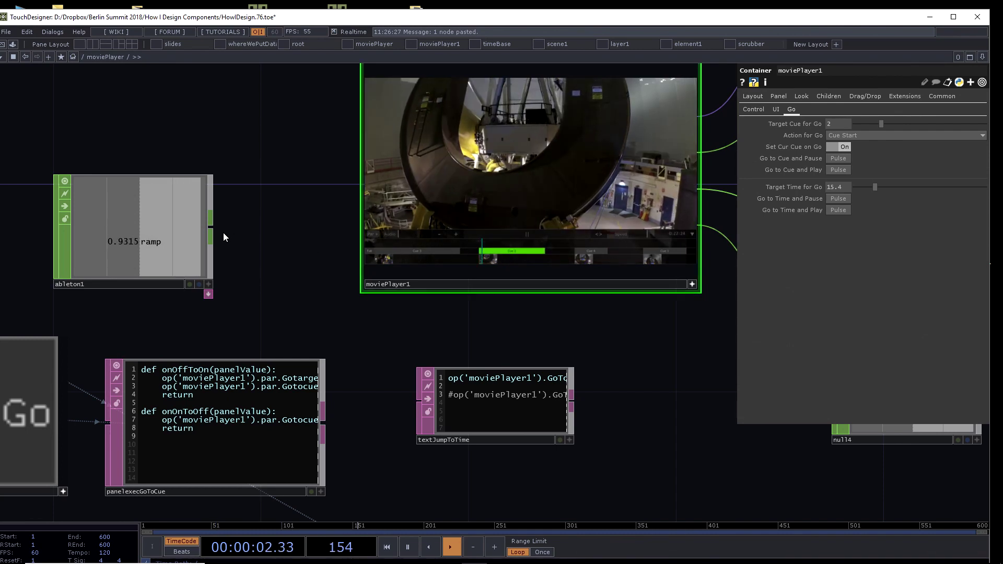
click(149, 207)
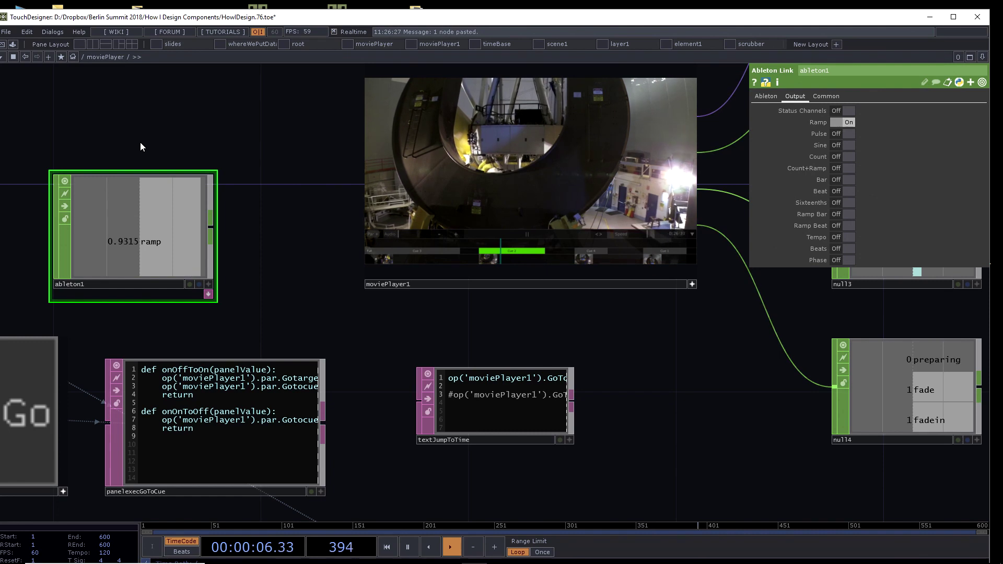
scroll(144, 147, down, 3)
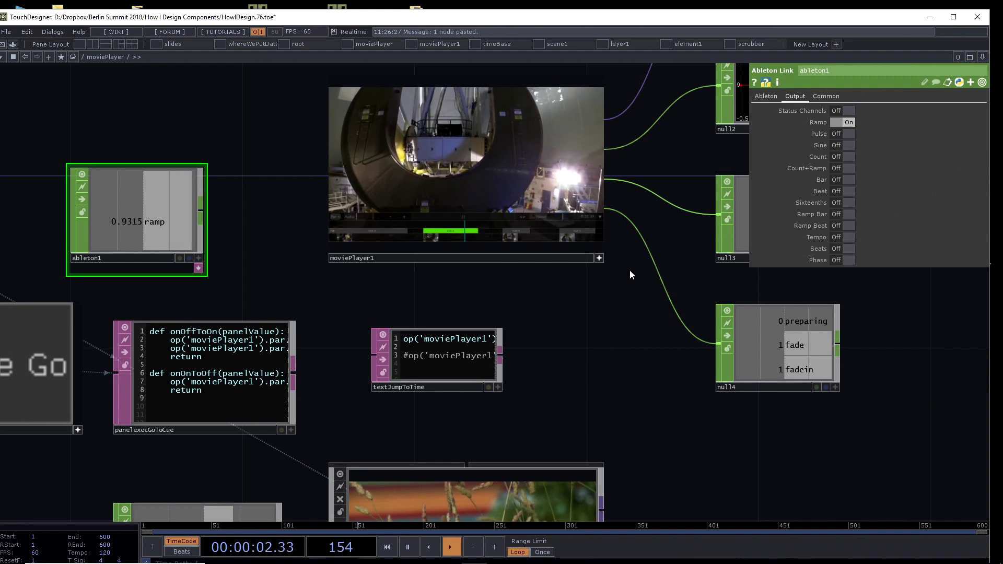
click(599, 261)
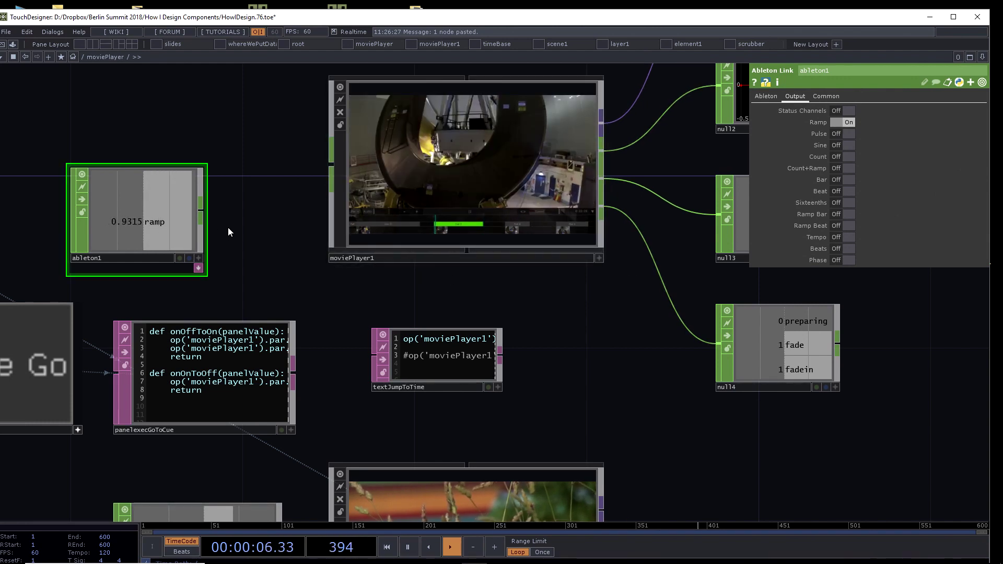
drag(200, 208, 311, 168)
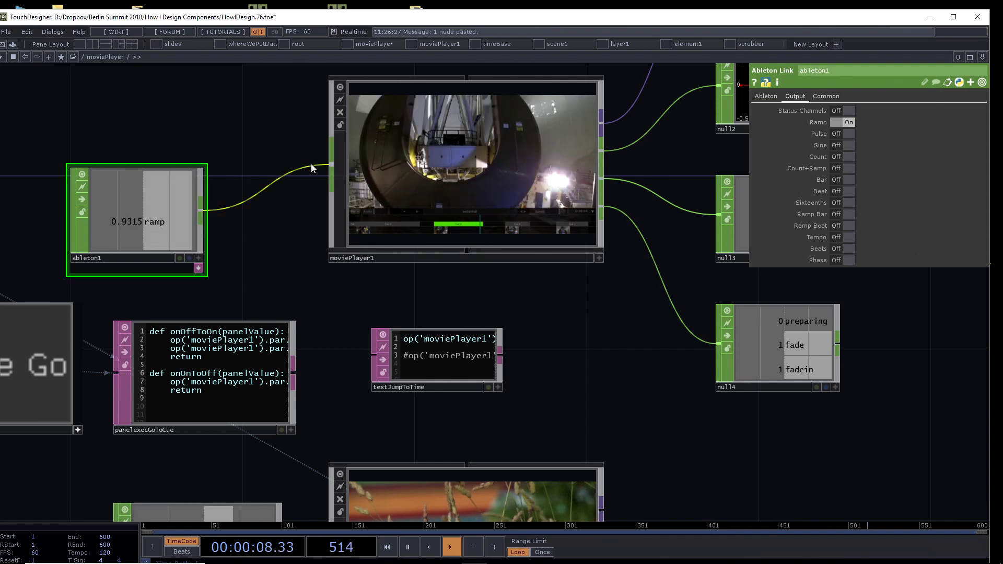
scroll(445, 295, up, 3)
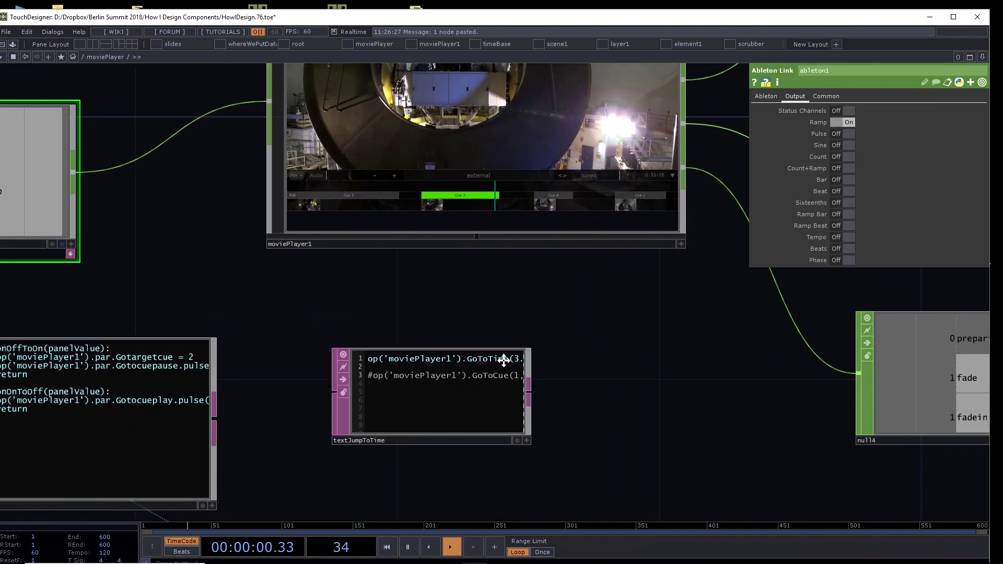
scroll(385, 387, down, 3)
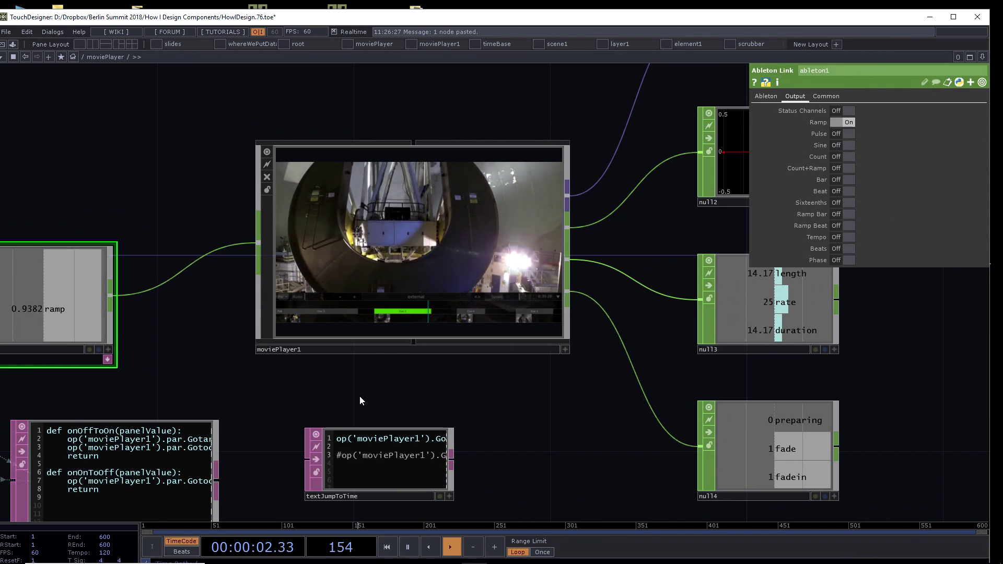
drag(359, 396, 400, 400)
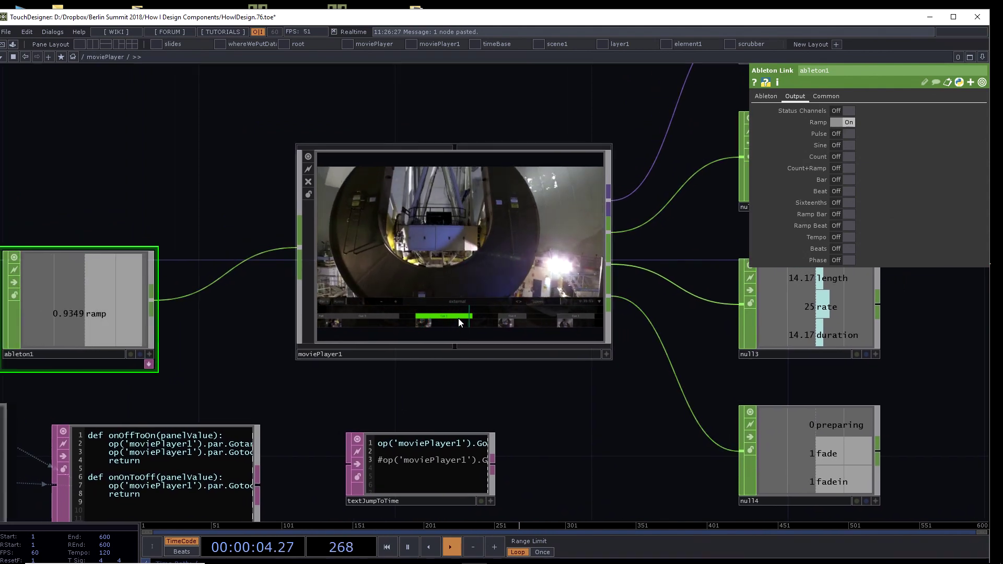
Step: Make moviePlayer1's viewer interactive and switch between Cue 4 and Cue 1, ending on Cue 4, under external timing
click(604, 354)
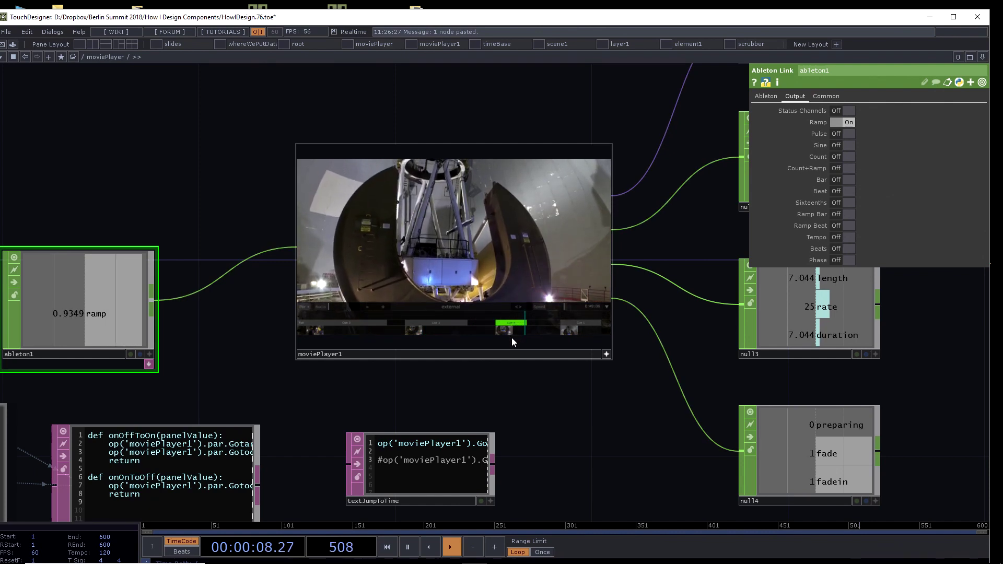
click(577, 324)
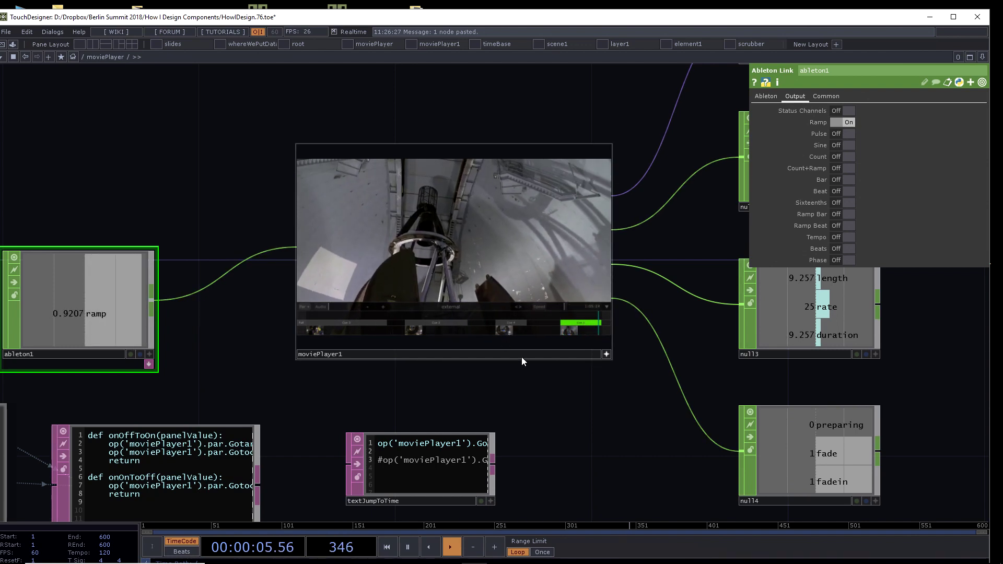
click(513, 323)
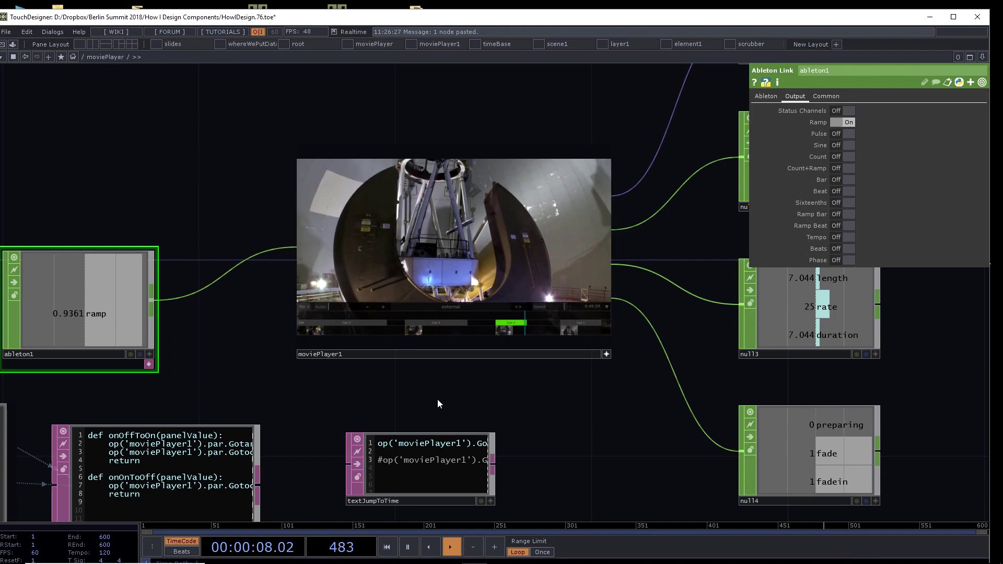
Step: Enter the moviePlayer1 network and show the parameters of its selected cueinfo component
scroll(437, 399, up, 3)
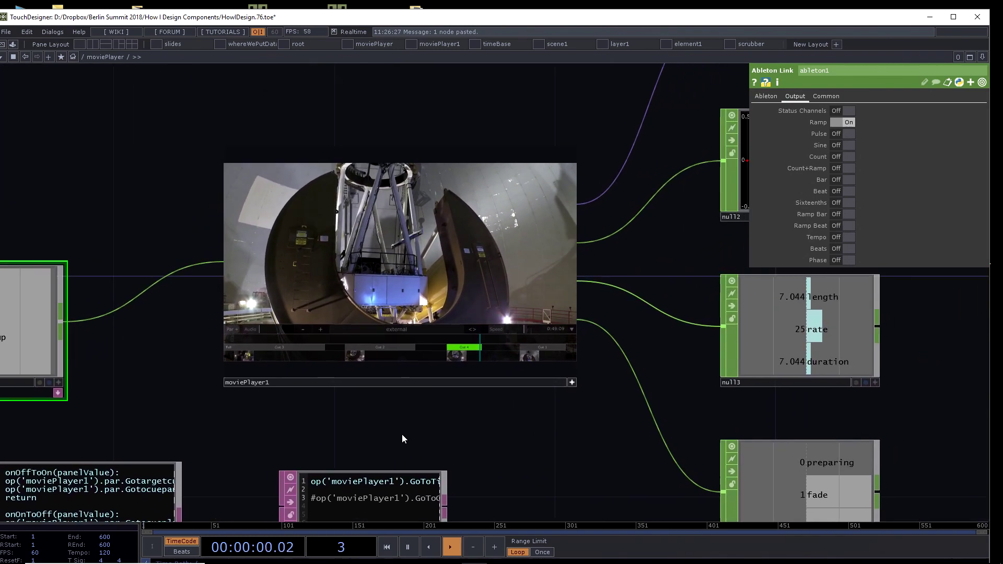
scroll(389, 431, down, 2)
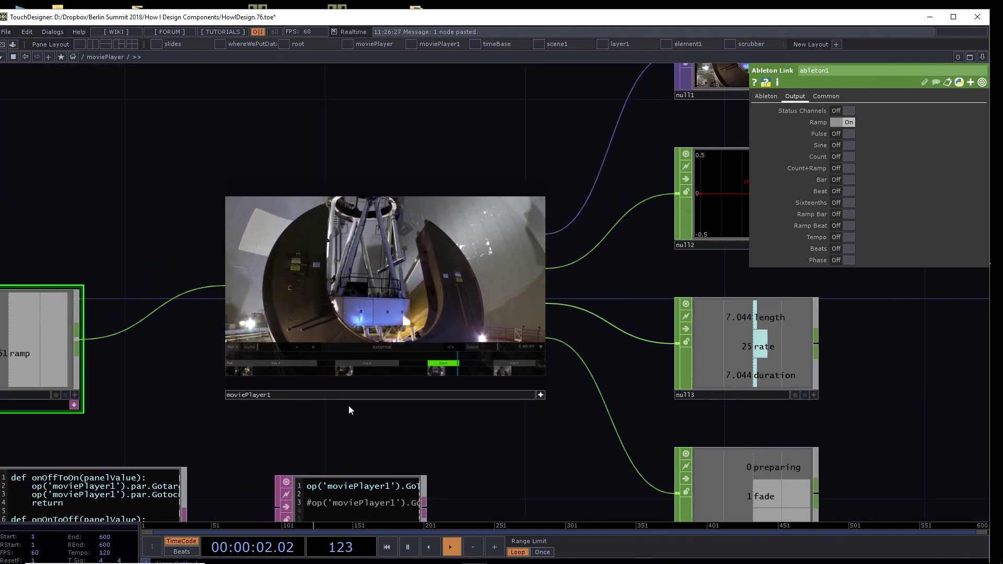
scroll(357, 324, up, 5)
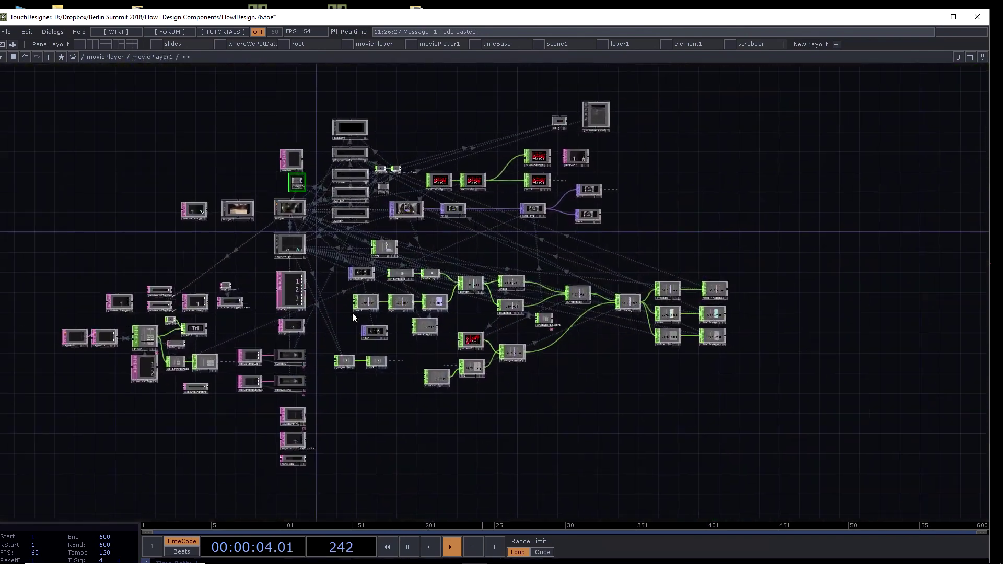
key(p)
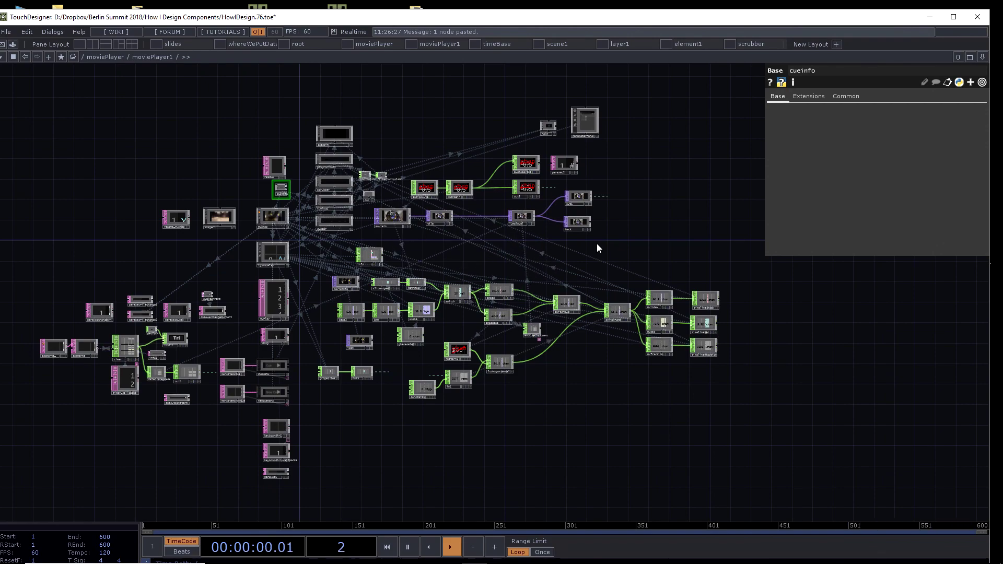
Step: Inspect the Trim parameters of the moviein Movie File In TOP and the nodes it feeds
scroll(663, 253, up, 4)
drag(666, 255, 744, 319)
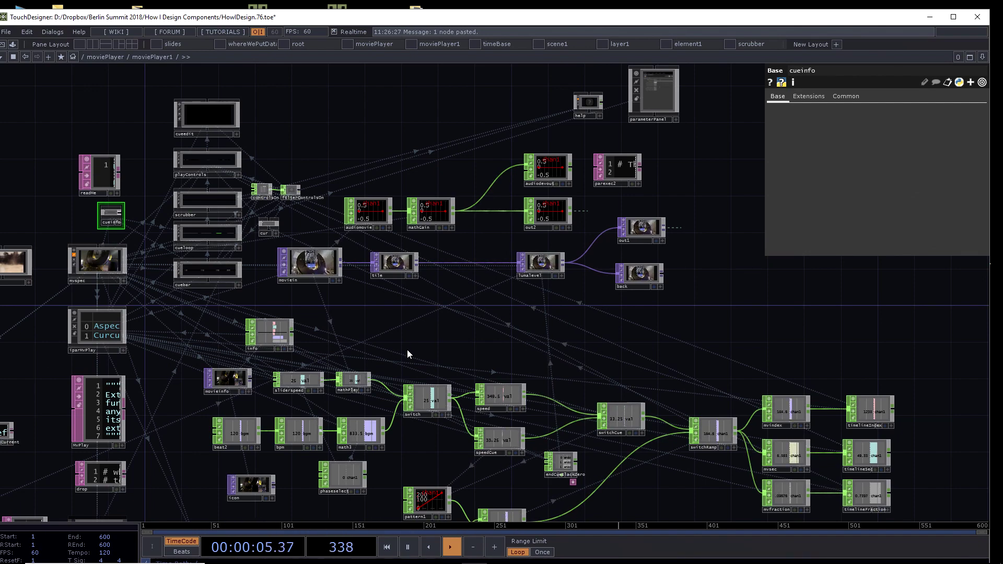
middle_drag(409, 313, 440, 331)
drag(387, 290, 435, 353)
scroll(357, 325, up, 3)
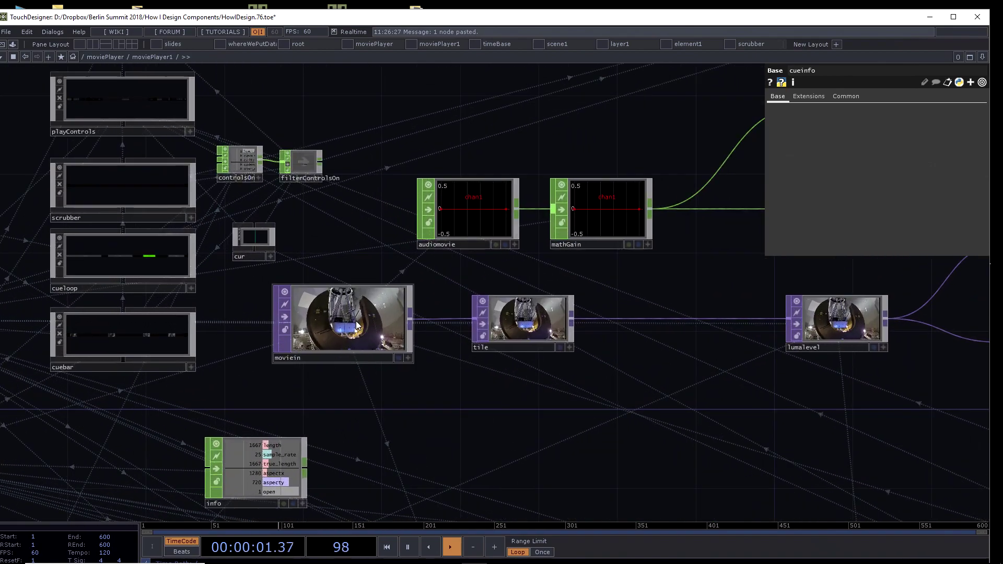
click(357, 325)
scroll(506, 461, down, 4)
drag(550, 459, 727, 392)
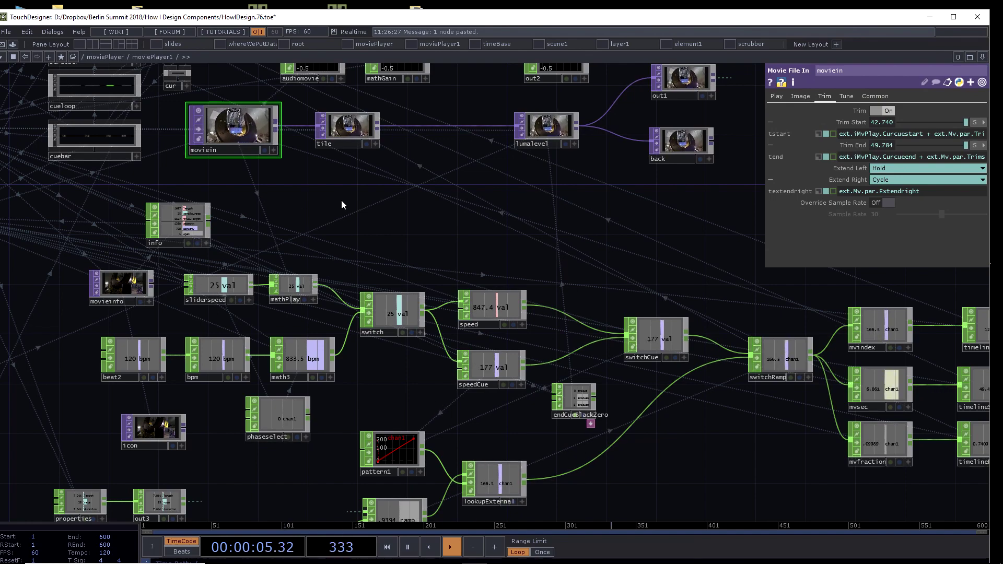
Step: Inspect the movieinfo TOP's play parameters and the channels of the info CHOP above it
scroll(342, 201, up, 5)
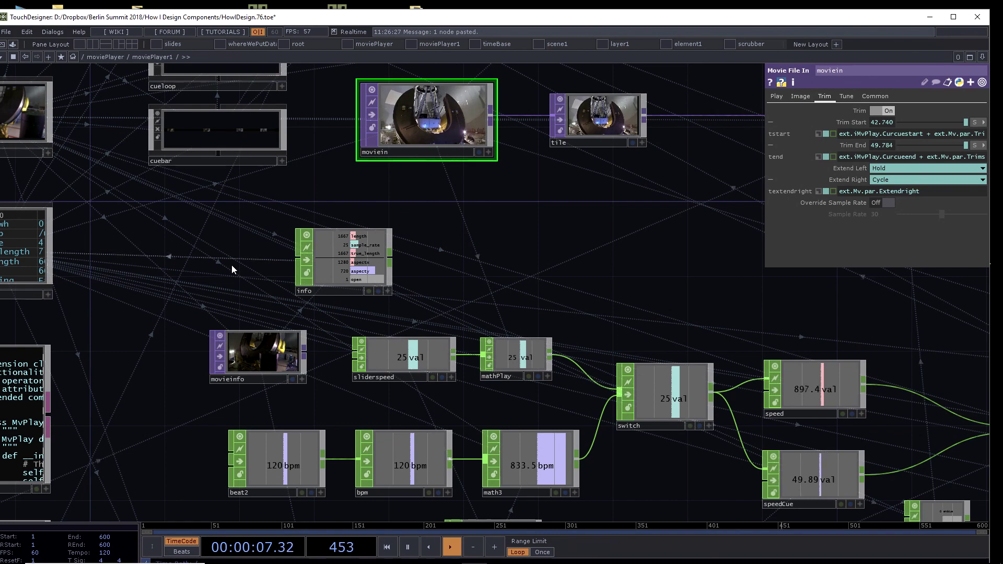
click(241, 364)
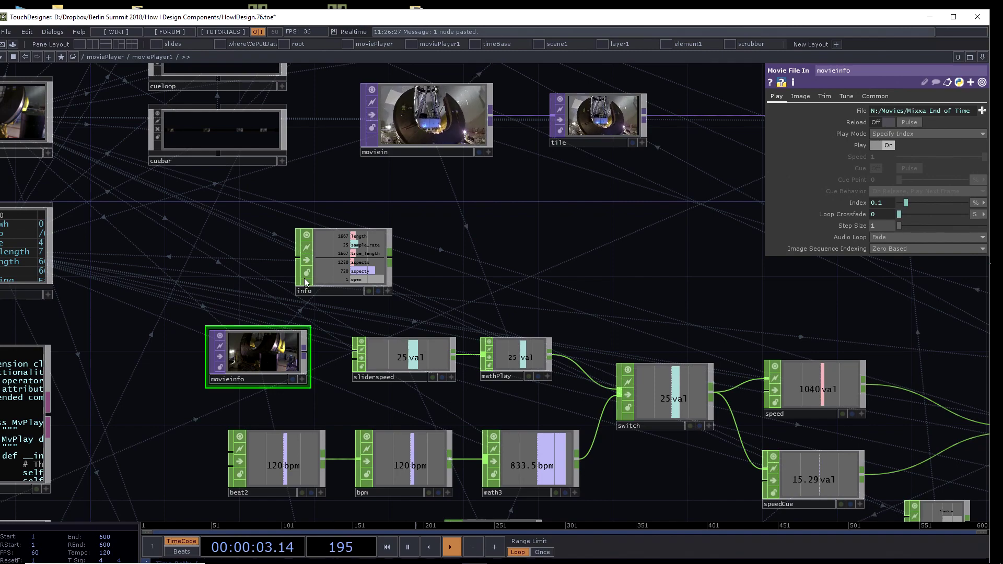
scroll(368, 198, up, 5)
scroll(448, 187, down, 3)
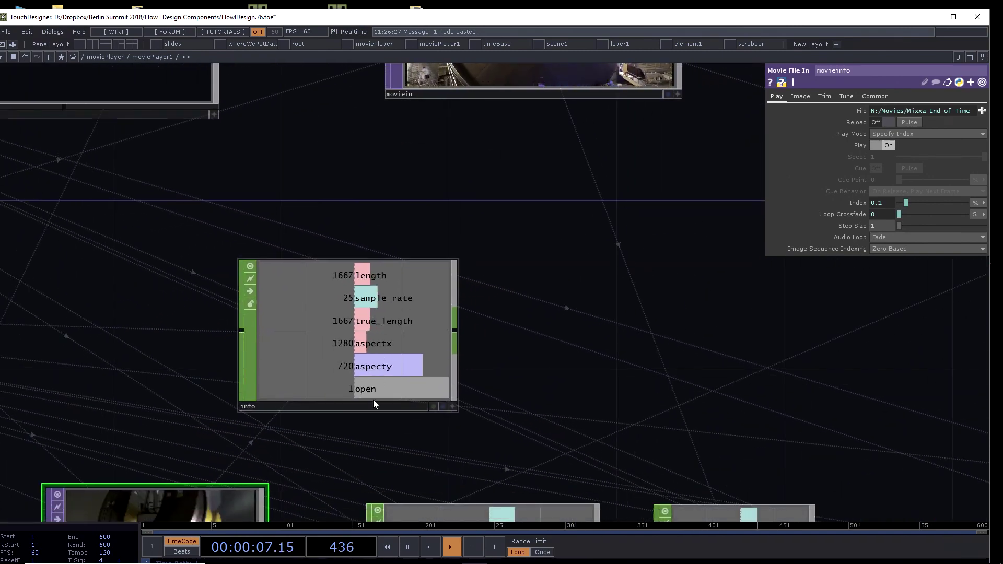
scroll(669, 208, down, 3)
scroll(627, 211, down, 2)
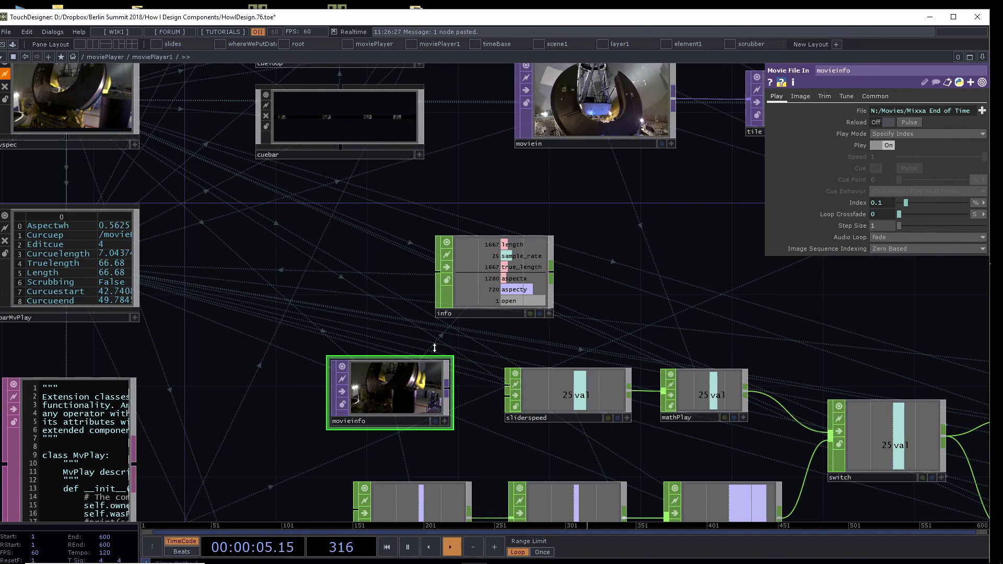
Step: Show the internal parameters of the iparMvPlay component below mvspec
drag(205, 212, 340, 265)
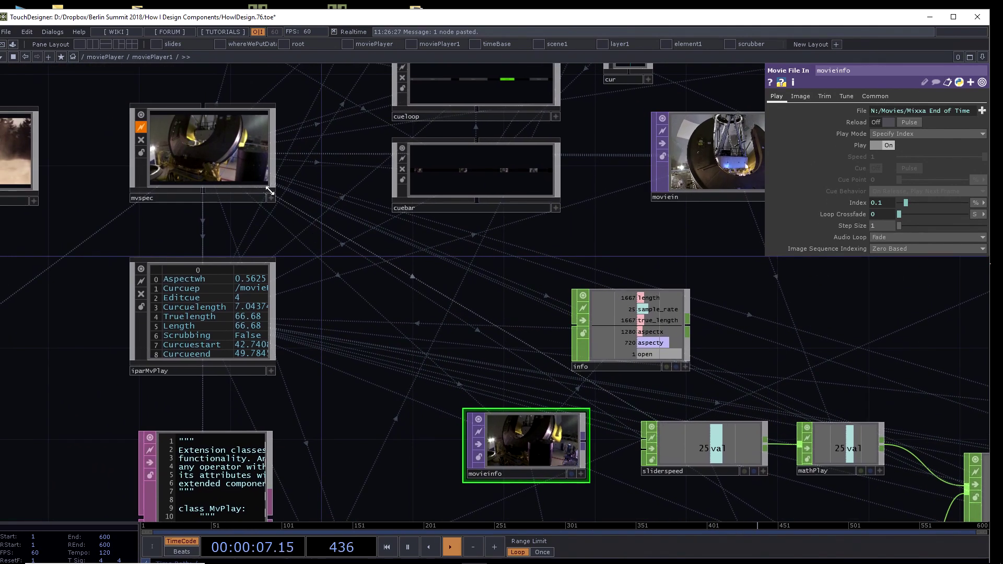
drag(98, 208, 116, 179)
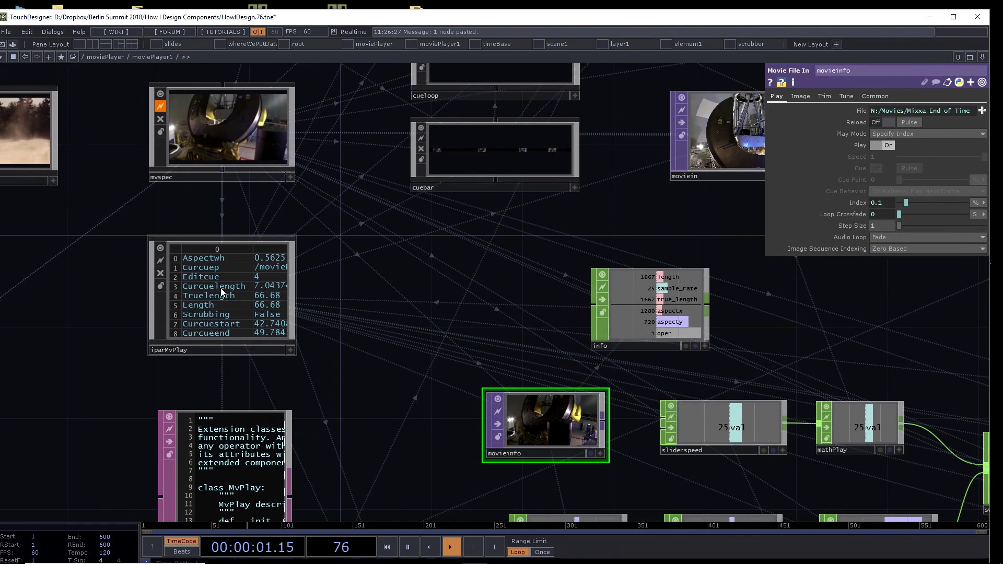
scroll(681, 253, up, 4)
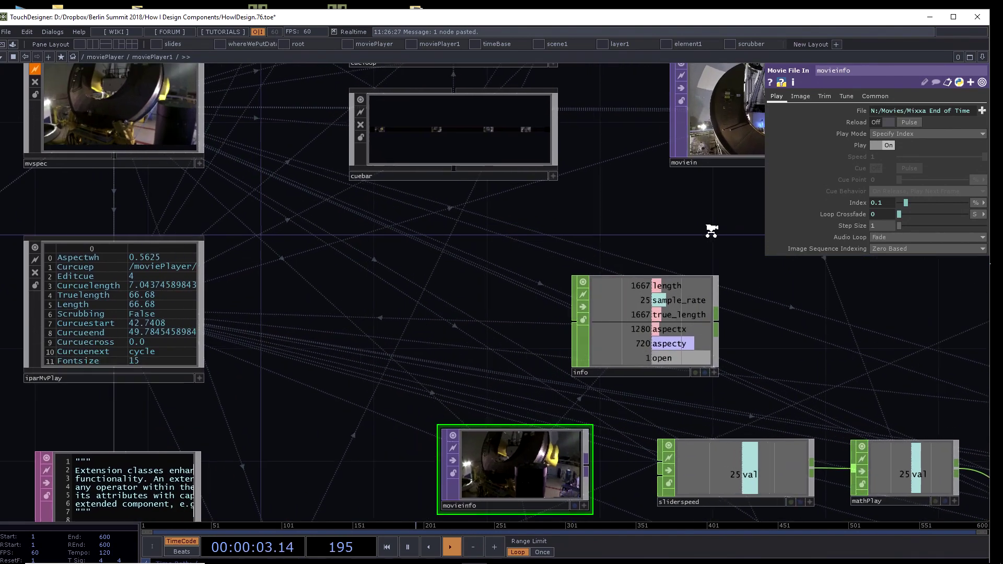
scroll(616, 246, down, 4)
scroll(616, 250, down, 2)
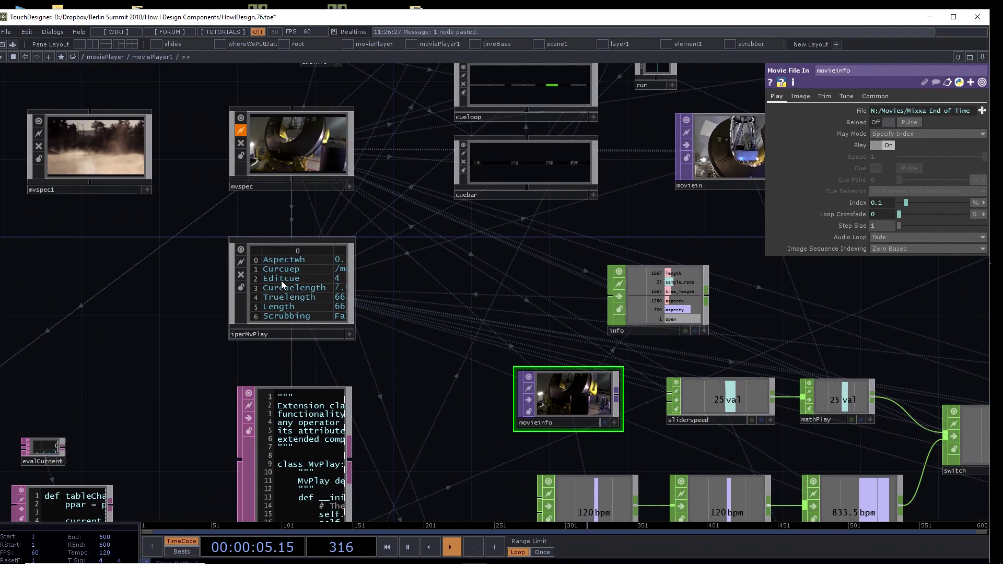
click(281, 280)
drag(164, 374, 708, 236)
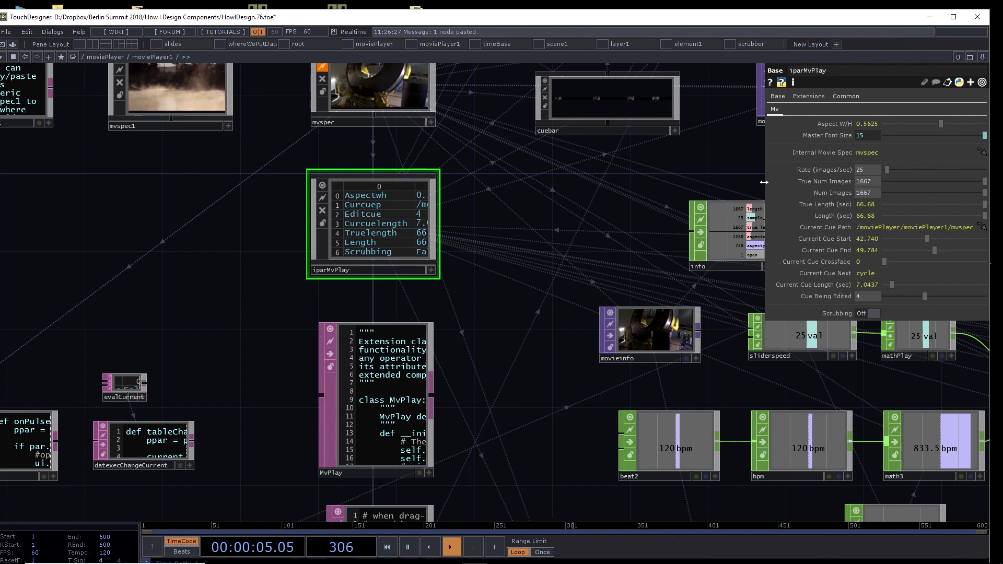
Step: Widen iparMvPlay's parameter display, check the expression behind True Length (sec), and narrow the display again
drag(764, 181, 390, 180)
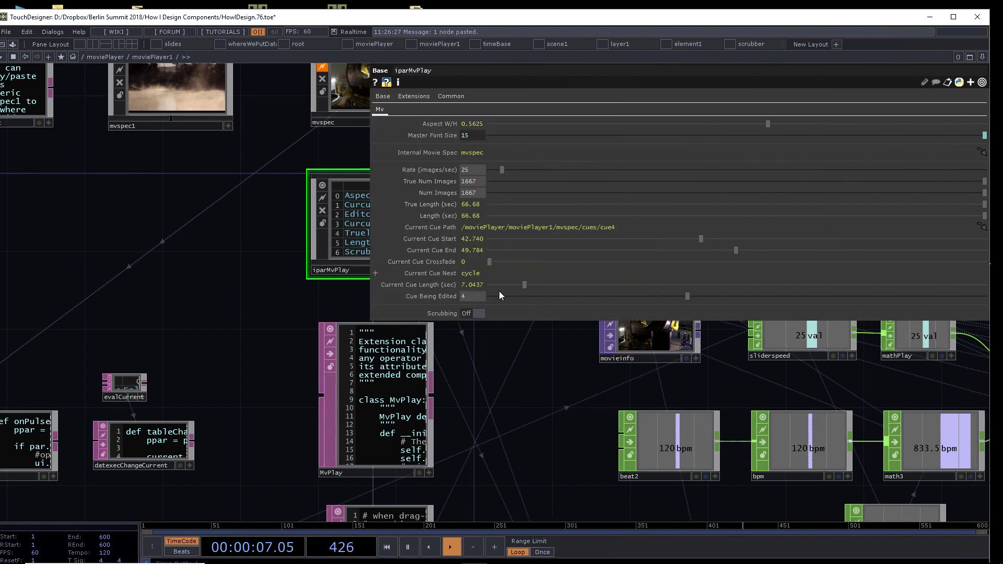
click(375, 205)
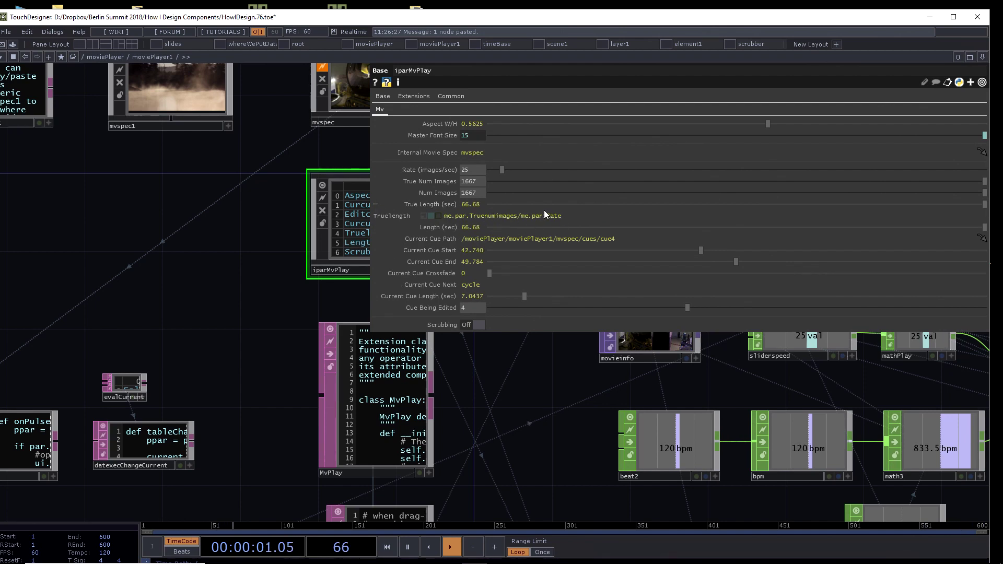
click(376, 206)
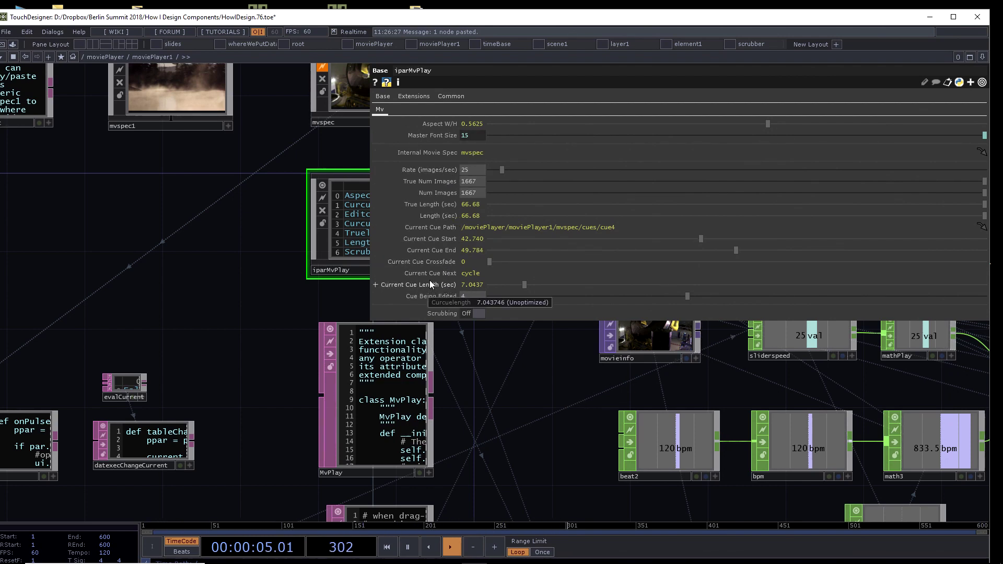
drag(188, 300, 139, 320)
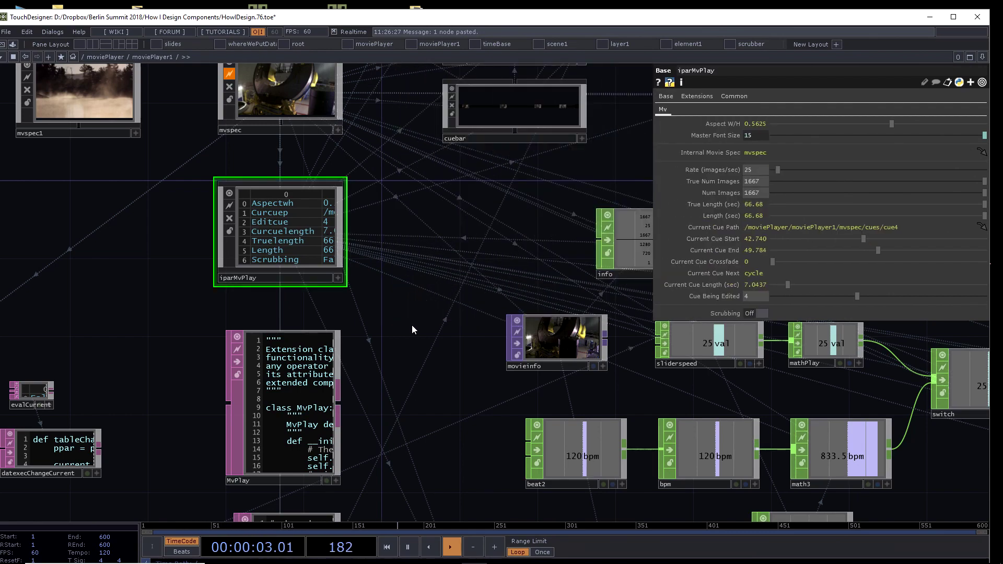
Step: Examine the overall moviePlayer1 network and how its nodes reference iparMvPlay and mvspec
scroll(438, 368, down, 2)
scroll(437, 369, down, 2)
scroll(515, 264, down, 1)
drag(515, 264, 364, 259)
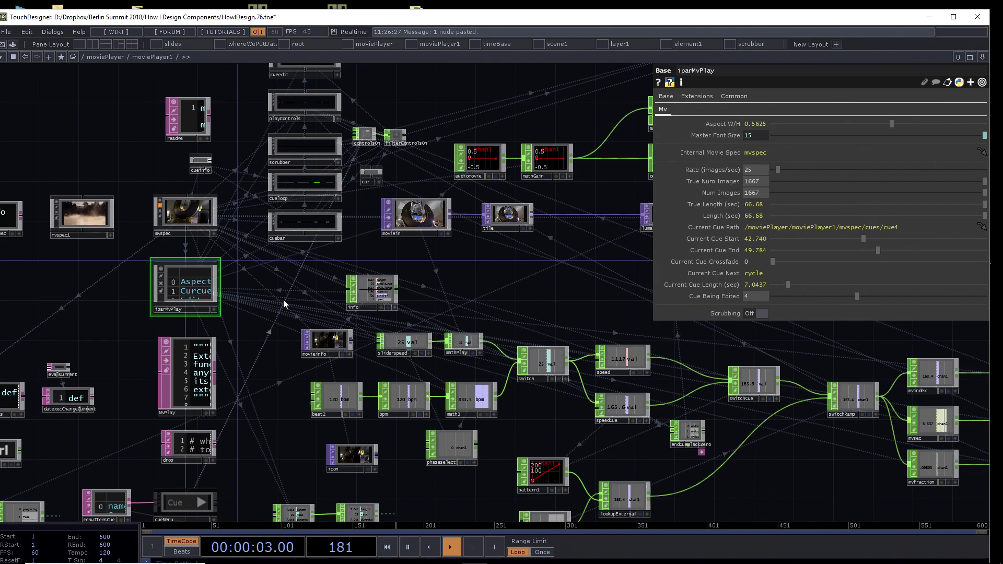
scroll(575, 270, down, 3)
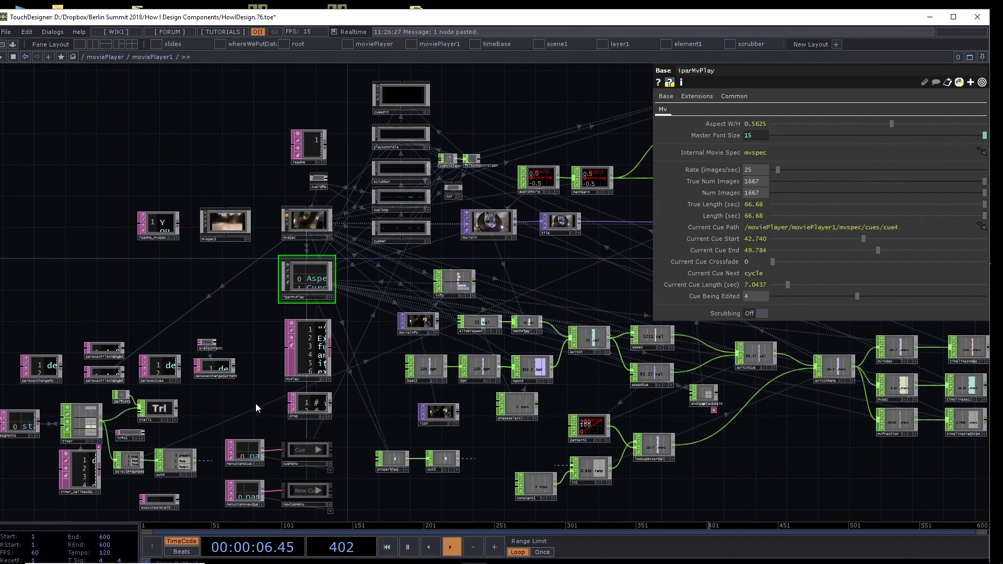
scroll(255, 403, up, 5)
scroll(305, 327, down, 5)
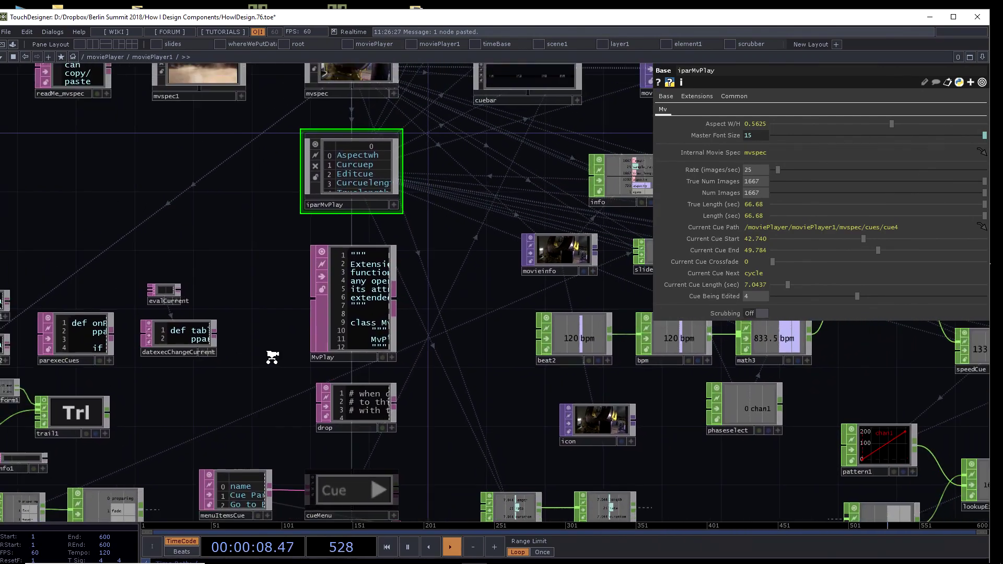
scroll(249, 388, down, 2)
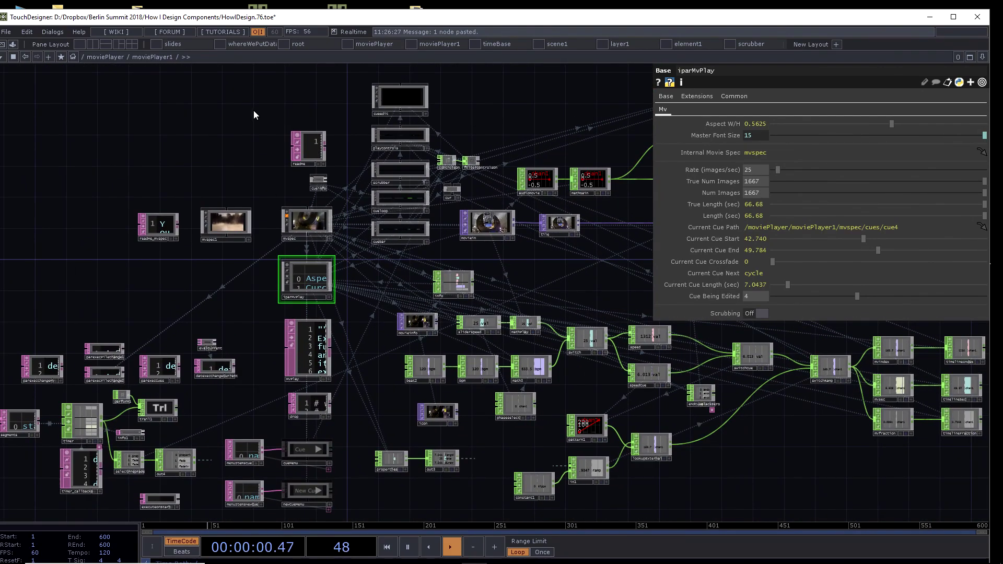
scroll(253, 111, down, 5)
scroll(253, 112, down, 1)
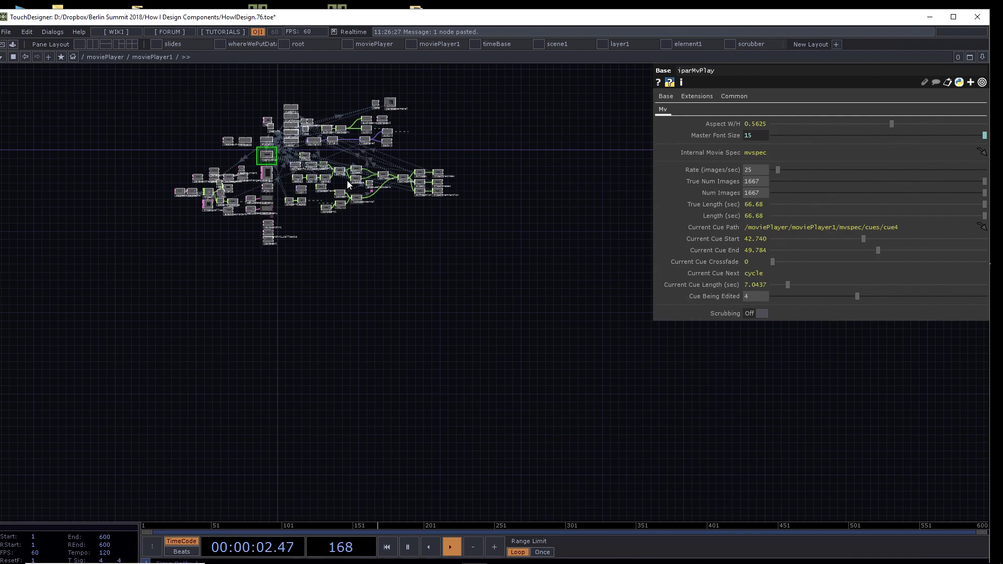
Step: Inspect the parameters of the moviein TOP and the audiomovie CHOP in the output section of the network
scroll(347, 184, up, 10)
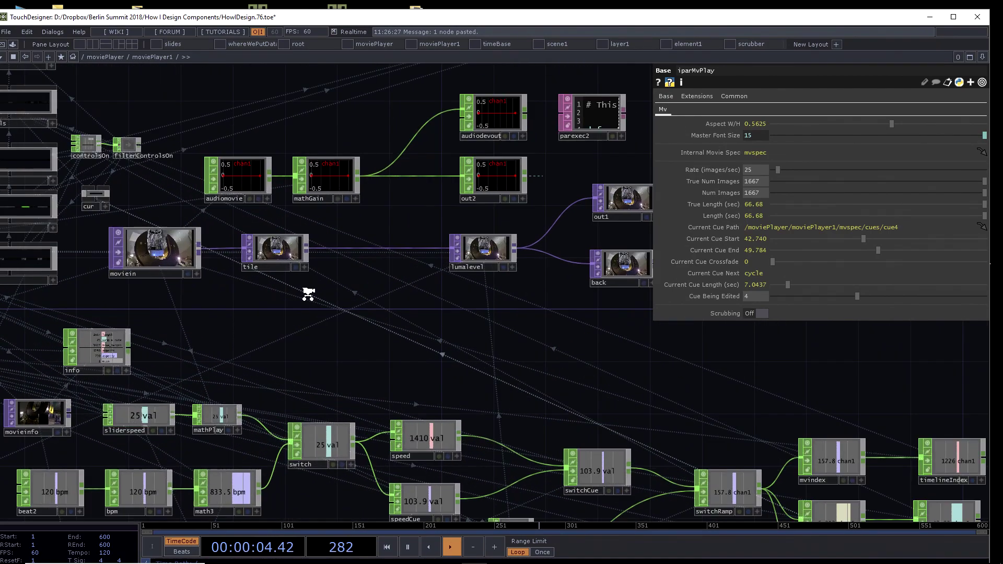
scroll(277, 301, up, 3)
click(177, 308)
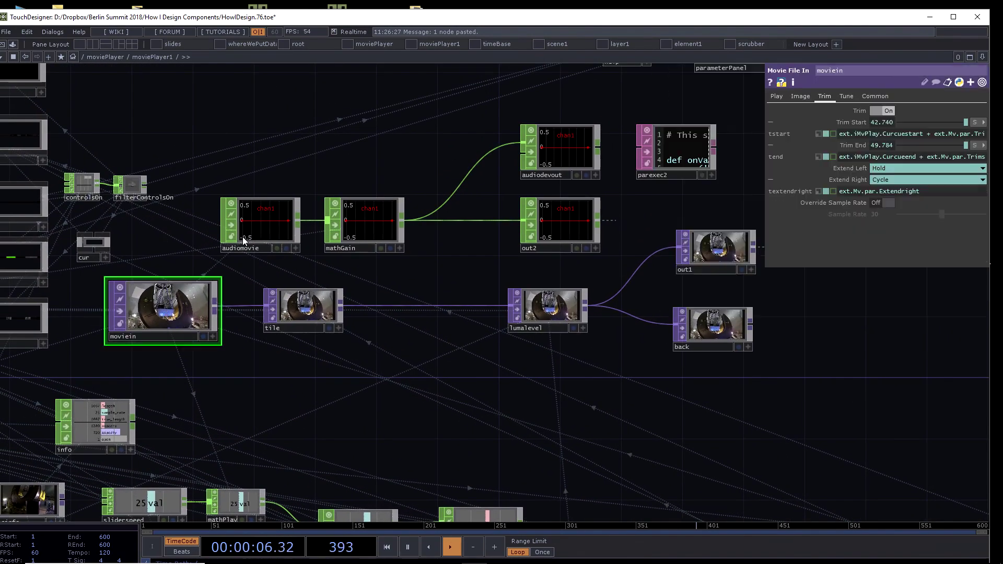
click(289, 234)
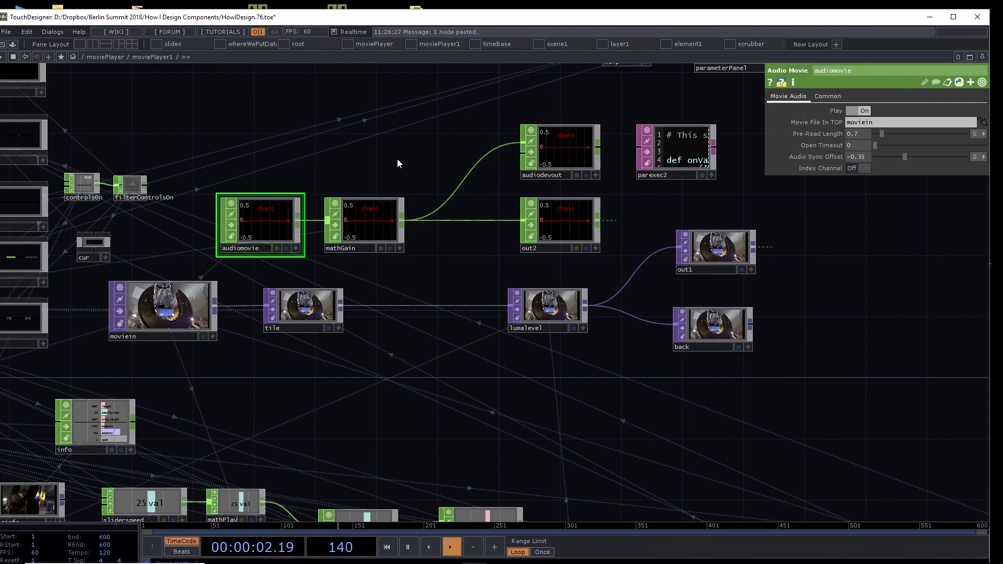
scroll(363, 161, down, 4)
drag(358, 128, 406, 177)
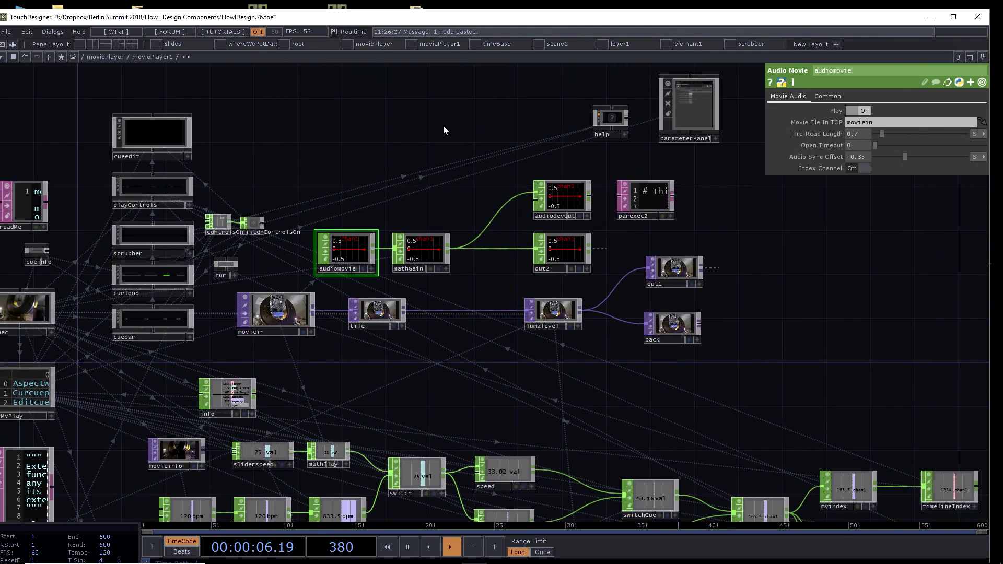
mouse_move(446, 119)
mouse_down()
mouse_move(432, 124)
mouse_move(454, 128)
mouse_up()
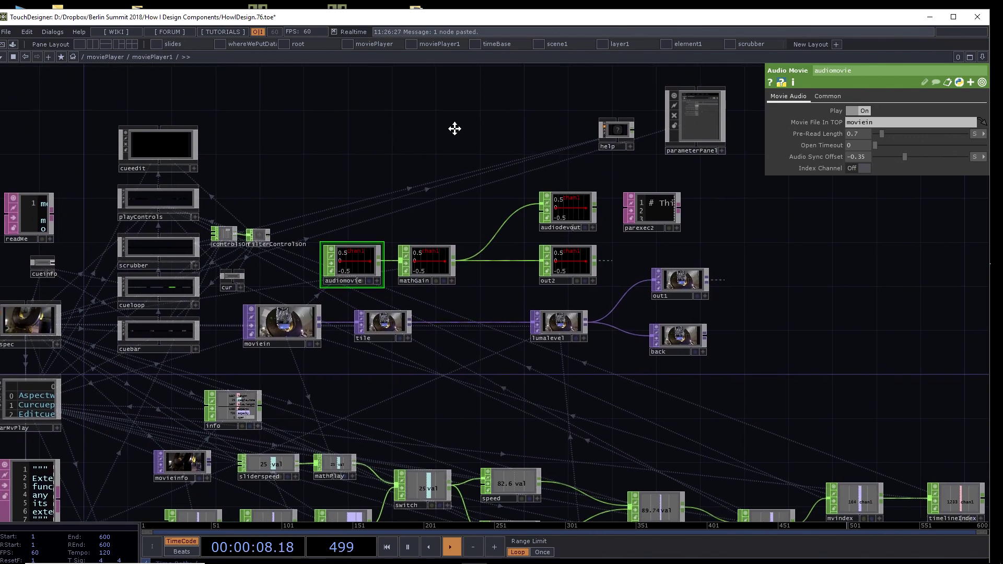
Step: Return to the parent moviePlayer network and show ableton1's output parameters
key(u)
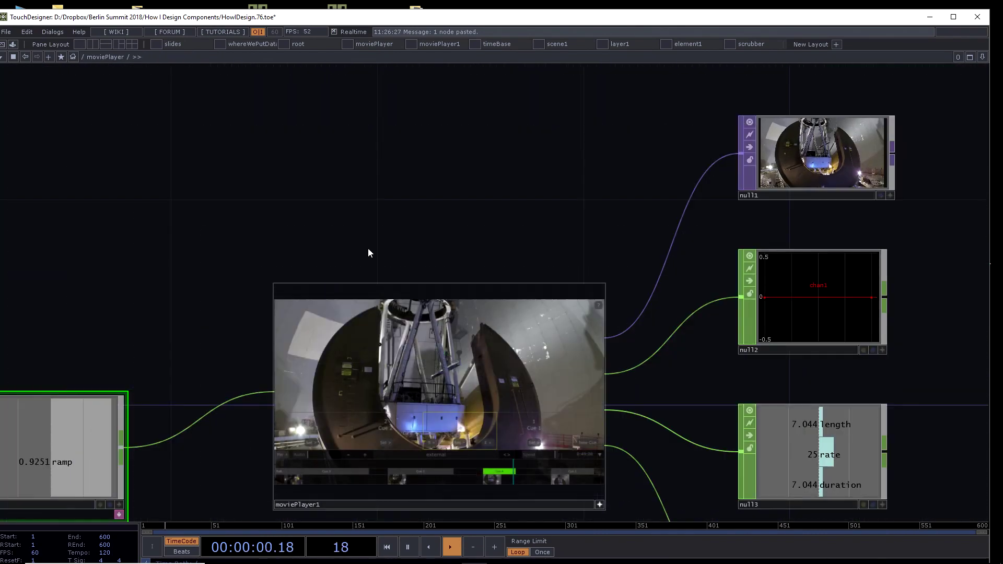
scroll(372, 230, down, 2)
key(p)
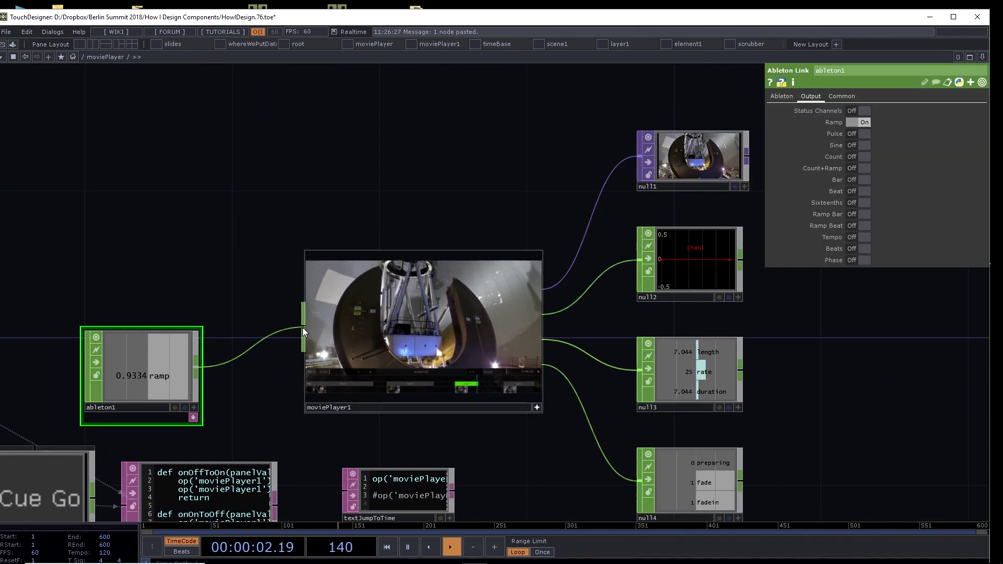
Step: Disconnect ableton1 from moviePlayer1 and move it below the constantToPlayer CHOP
scroll(313, 188, down, 3)
drag(274, 197, 335, 98)
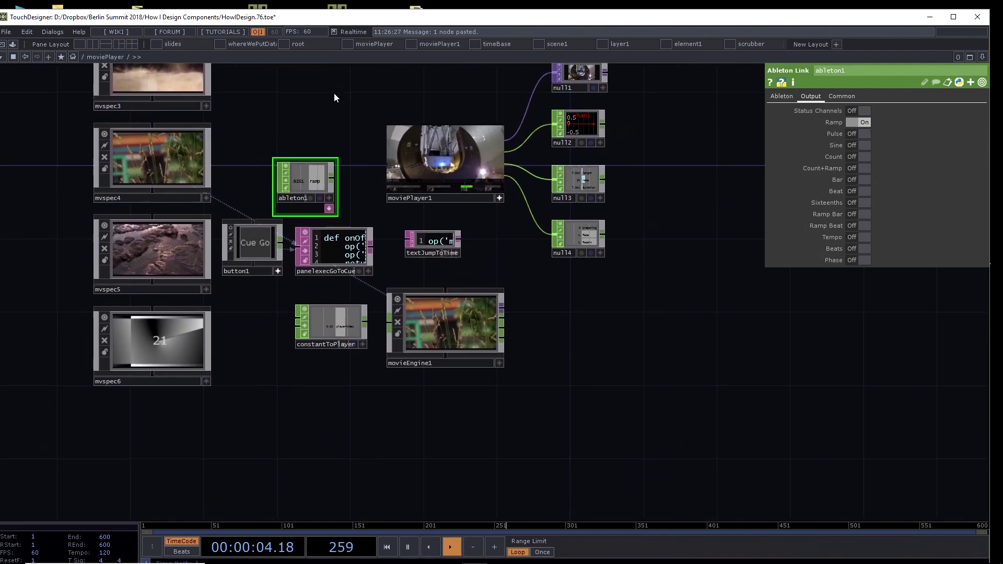
scroll(329, 104, up, 3)
drag(321, 207, 254, 476)
scroll(308, 125, down, 2)
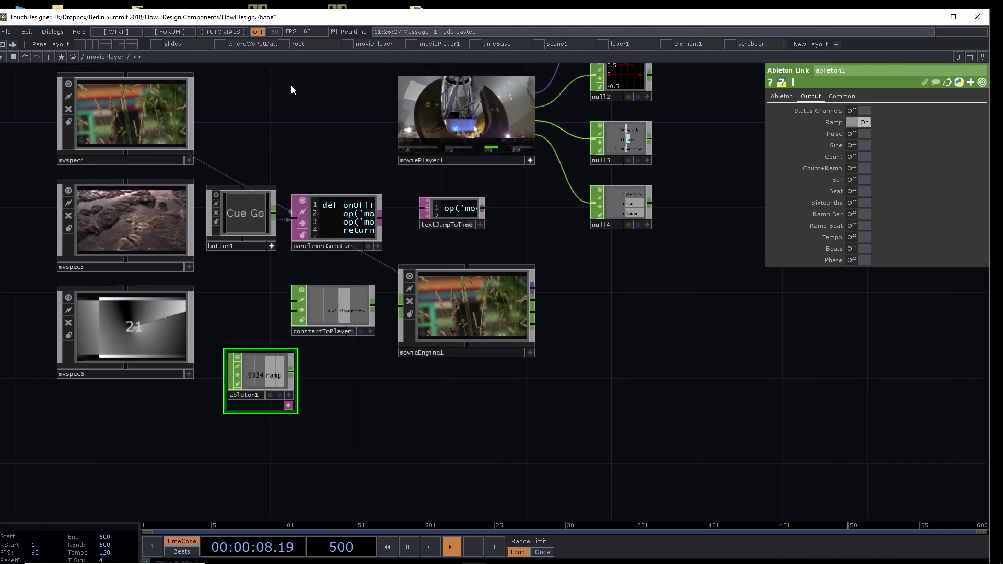
Step: Load mvspec3, mvspec4 and mvspec5 into moviePlayer1 one after another, ending on mvspec5
drag(291, 90, 243, 218)
click(106, 140)
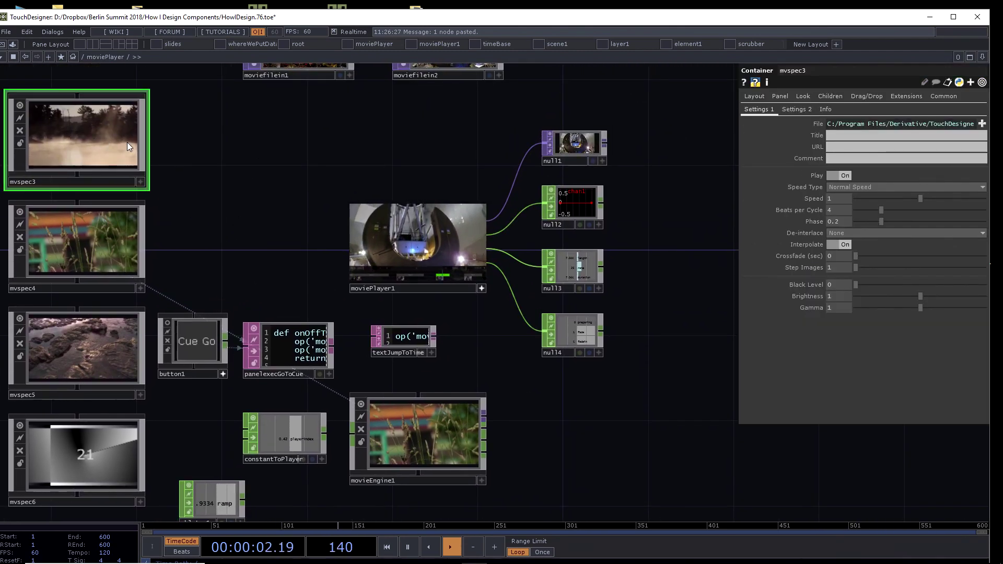
drag(91, 129, 403, 240)
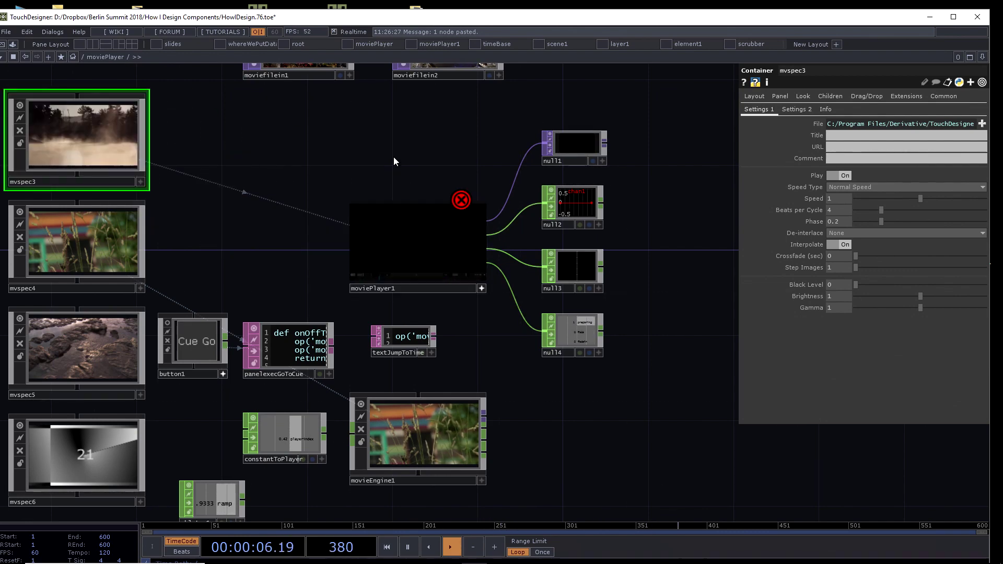
drag(102, 243, 434, 238)
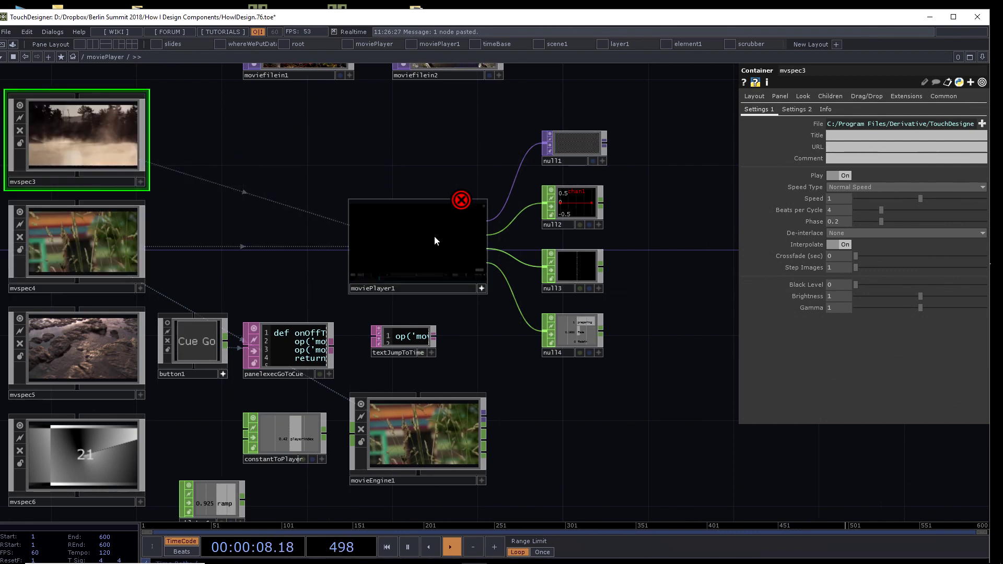
middle_drag(470, 141, 174, 287)
drag(175, 287, 440, 210)
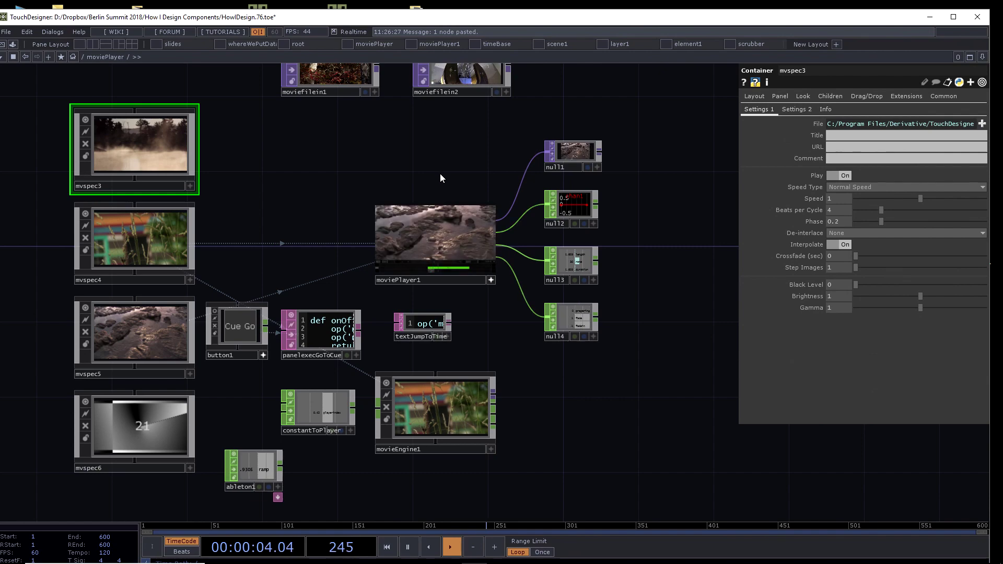
Step: Select the mvspec5 container and show its Settings 1 parameters
scroll(459, 163, up, 3)
scroll(450, 168, down, 3)
click(148, 341)
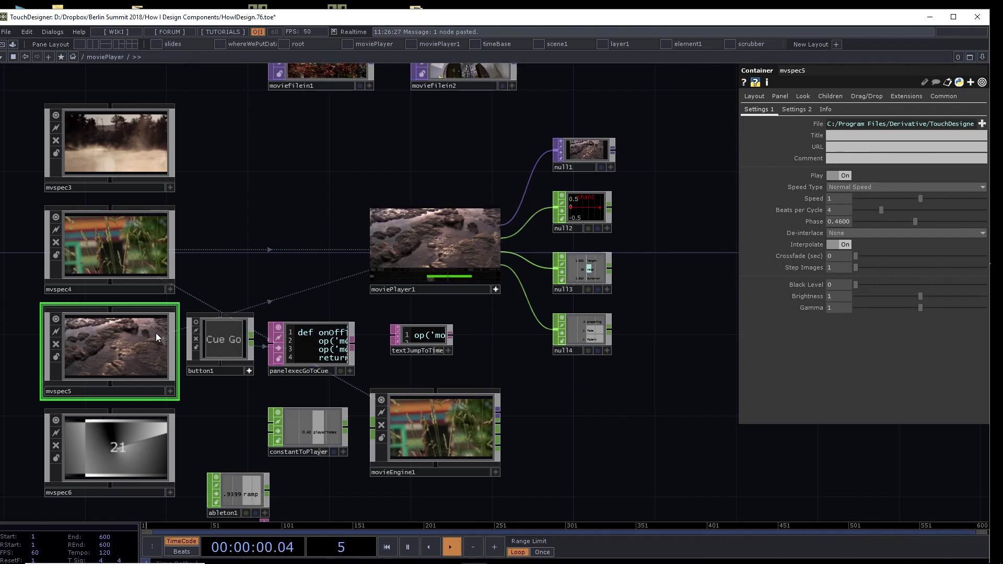
Step: Load the movie from moviefilein2 into moviePlayer1
drag(260, 235, 238, 277)
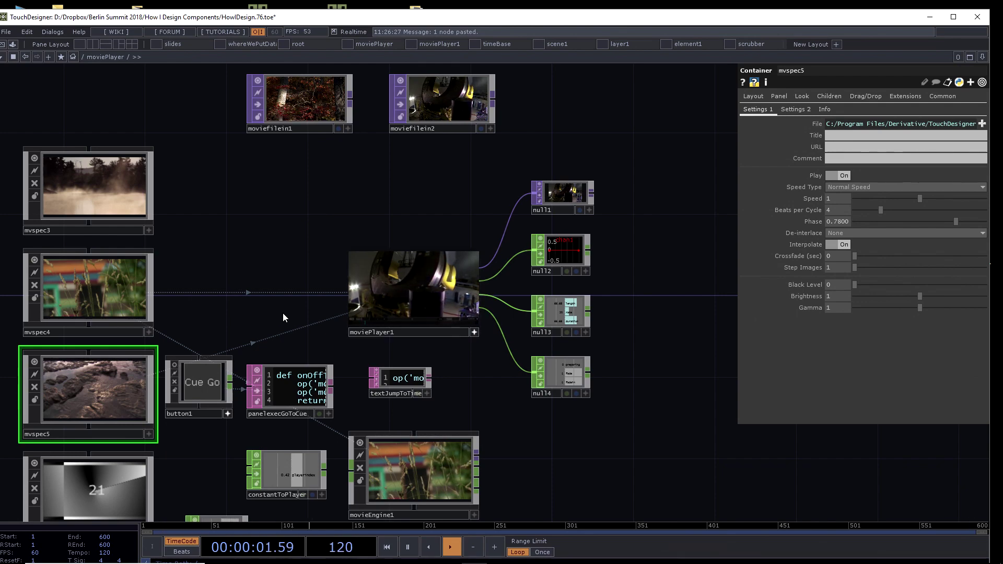
drag(277, 309, 335, 173)
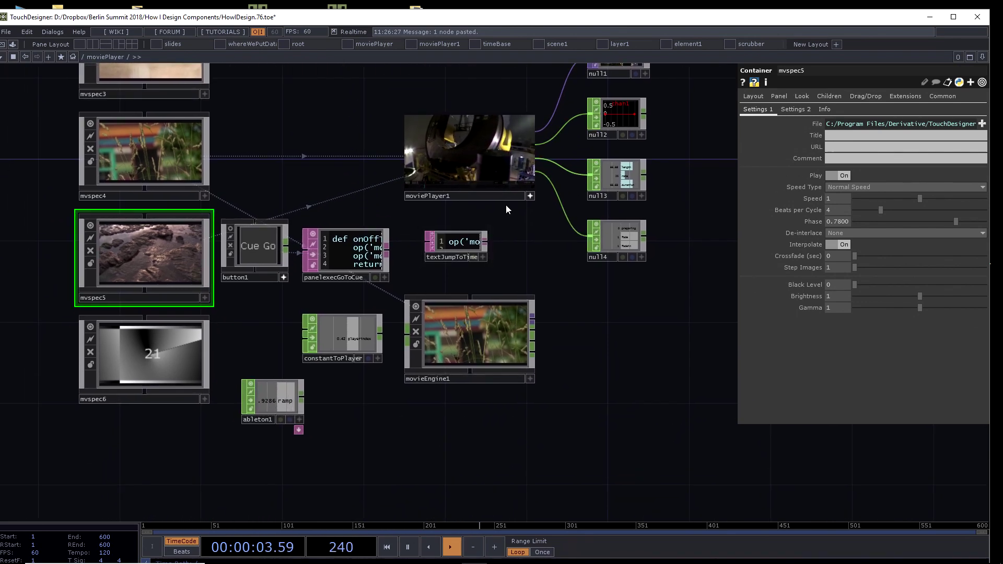
Step: Enter moviePlayer1's network and show the parameter-execute scripts above the timer CHOP
scroll(459, 144, up, 6)
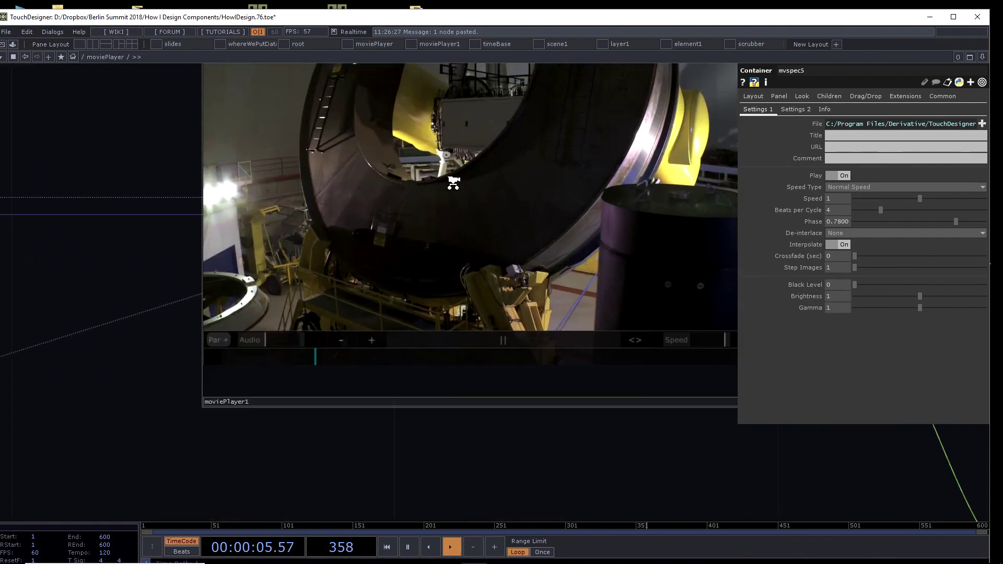
key(p)
scroll(218, 313, up, 5)
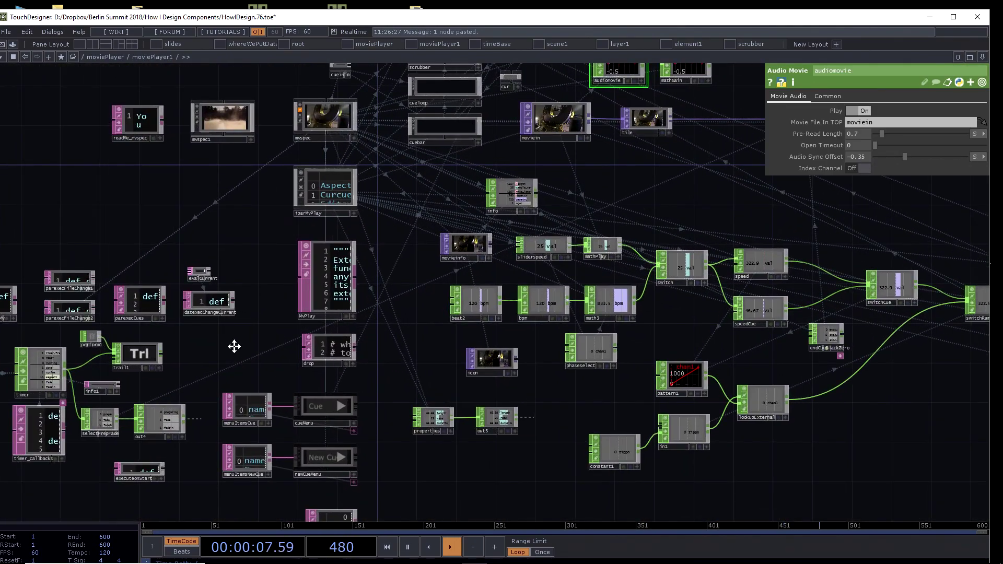
drag(233, 345, 453, 219)
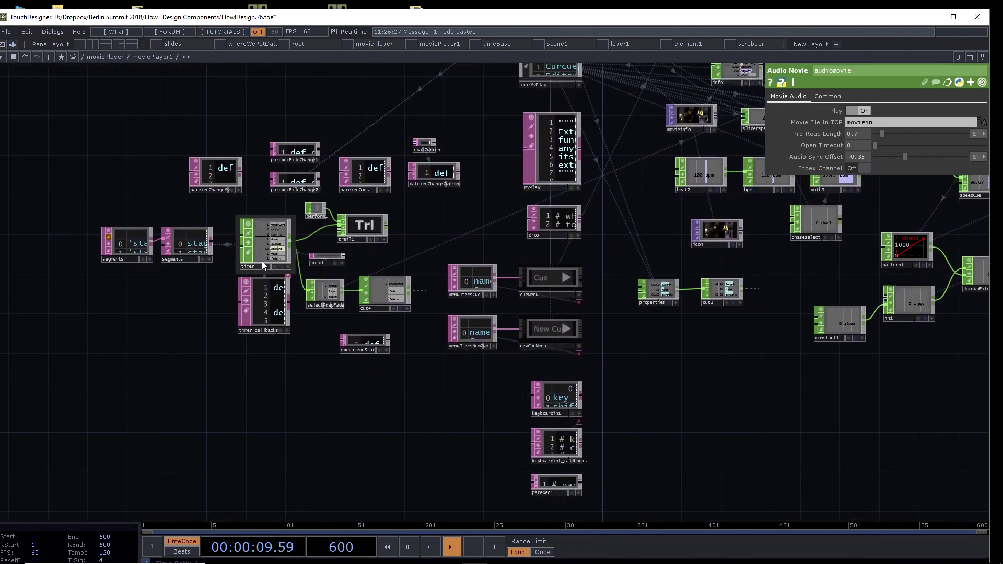
scroll(242, 131, up, 5)
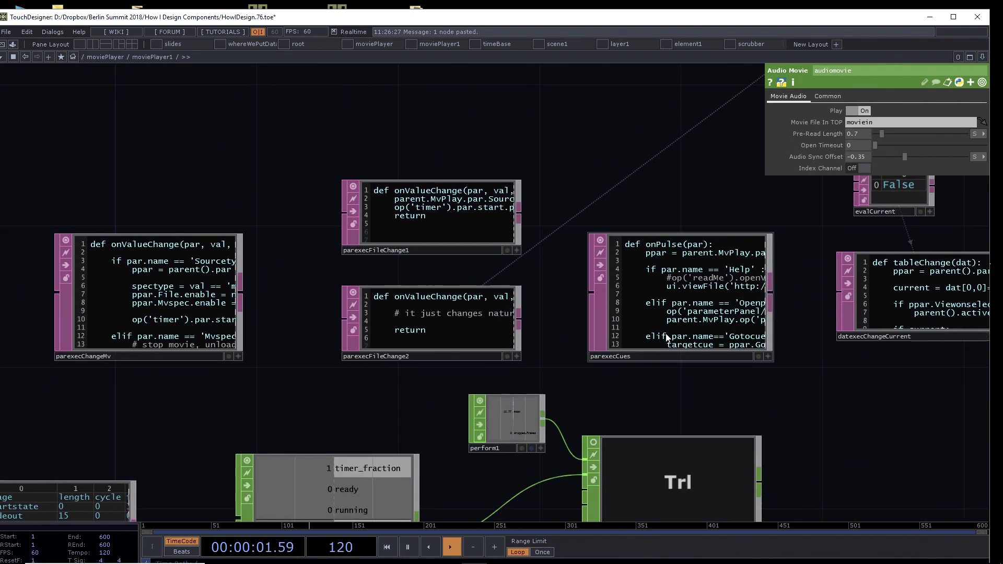
scroll(337, 178, down, 5)
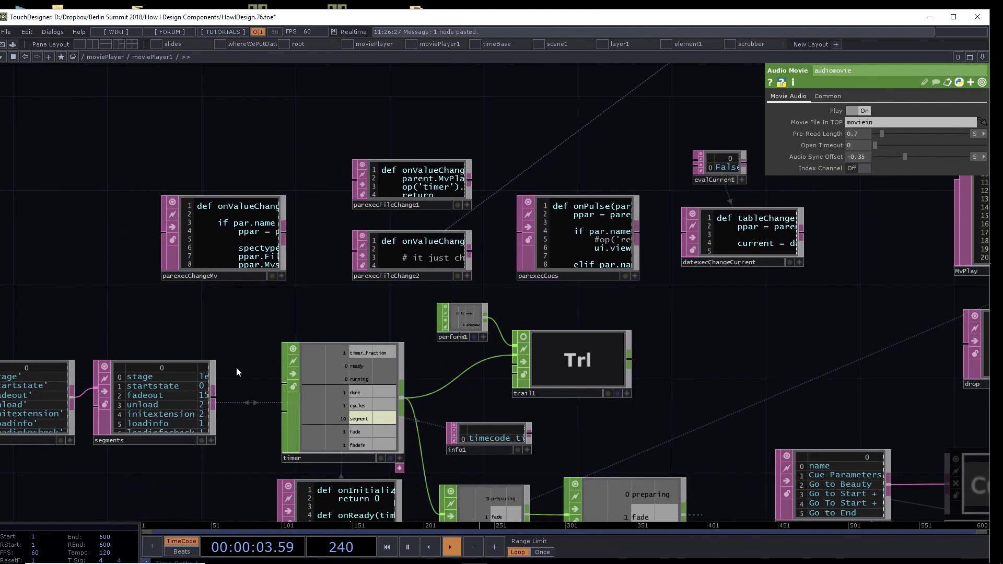
Step: Examine the segments table beside the timer, including each stage's length, cycle, fade and fadein columns
drag(236, 368, 253, 193)
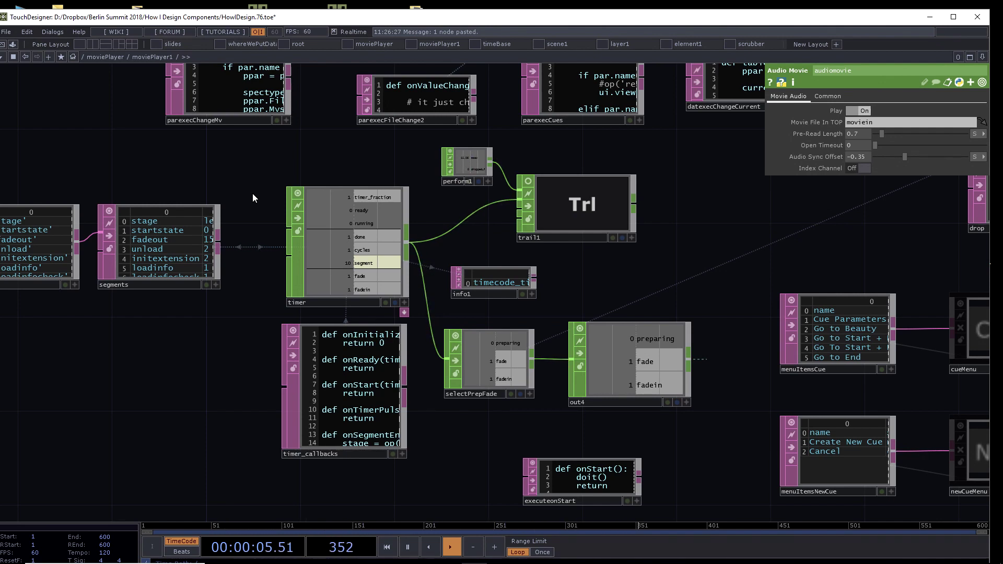
drag(162, 164, 312, 183)
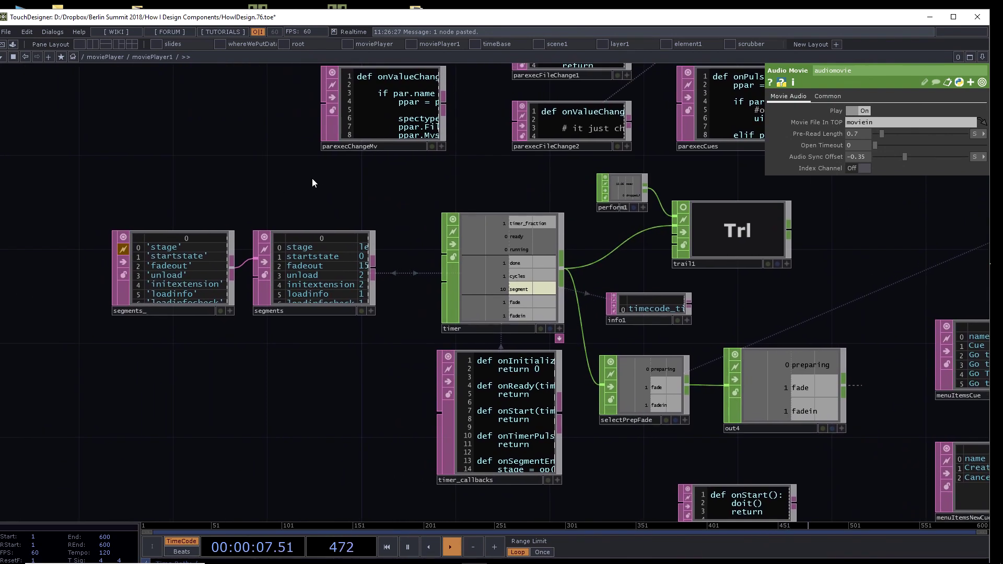
scroll(358, 191, up, 5)
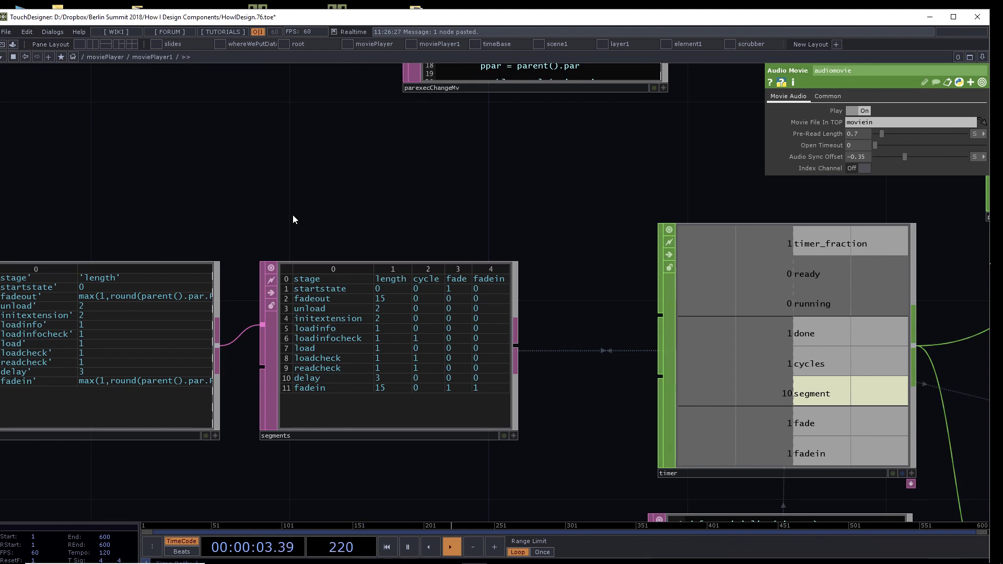
scroll(293, 219, up, 3)
drag(374, 222, 355, 121)
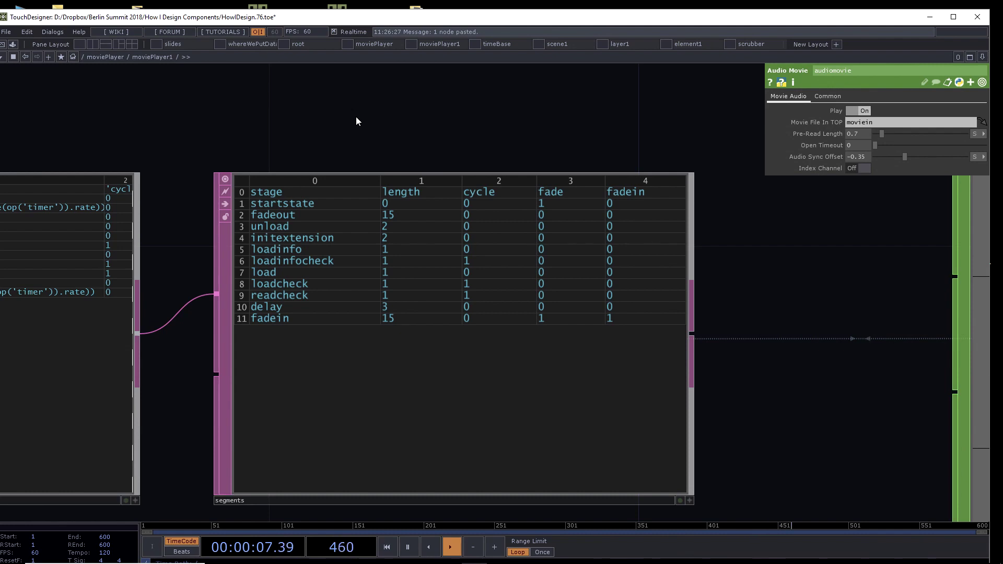
scroll(368, 119, down, 3)
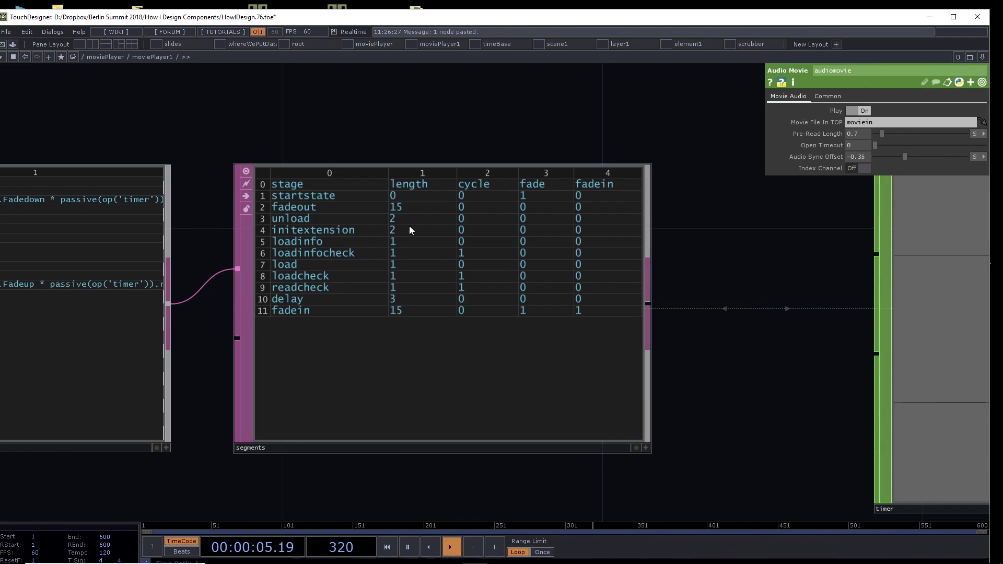
scroll(569, 124, down, 3)
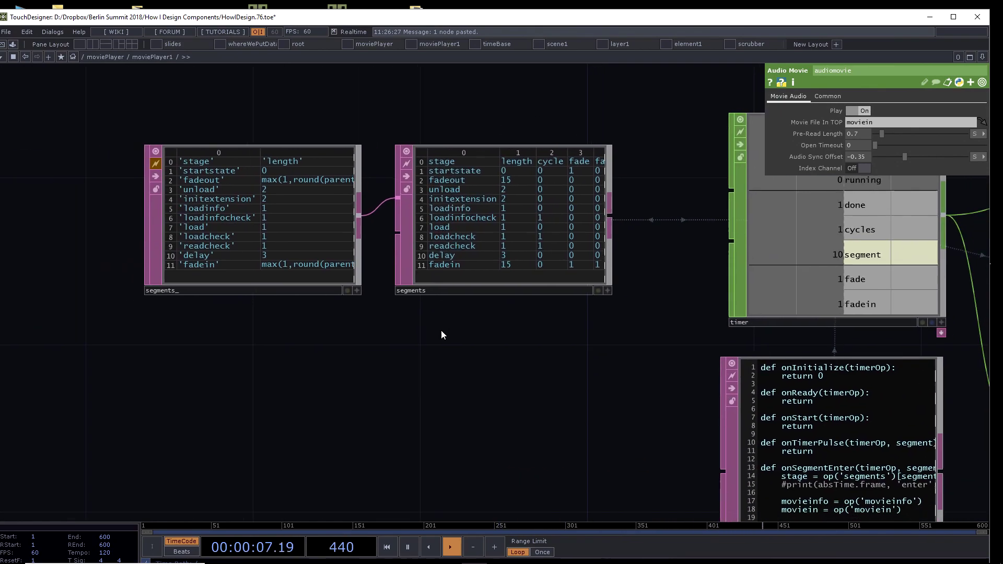
Step: Return to the parent moviePlayer network and load the movie from moviefilein1 into moviePlayer1
scroll(421, 337, down, 5)
scroll(423, 338, down, 10)
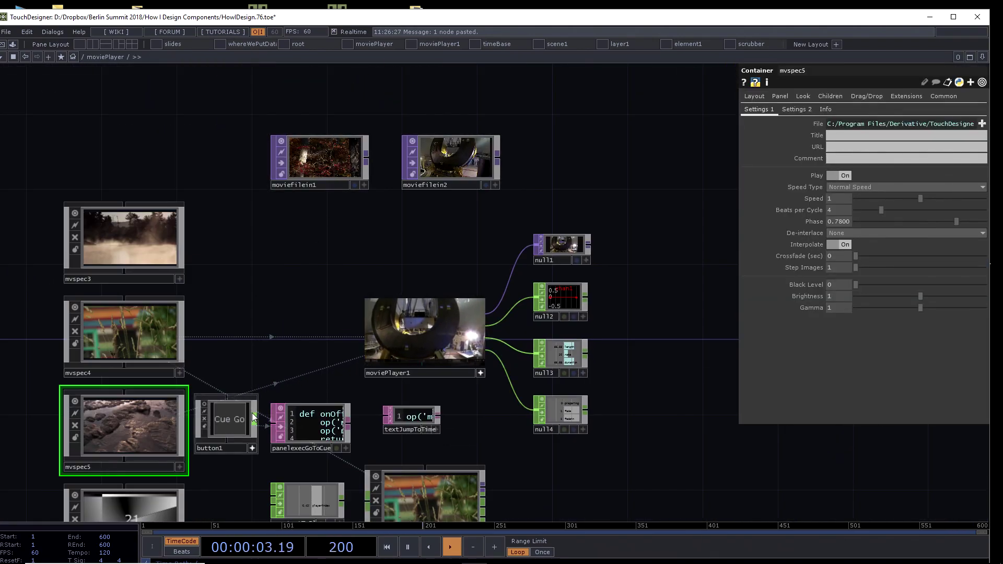
drag(310, 161, 424, 347)
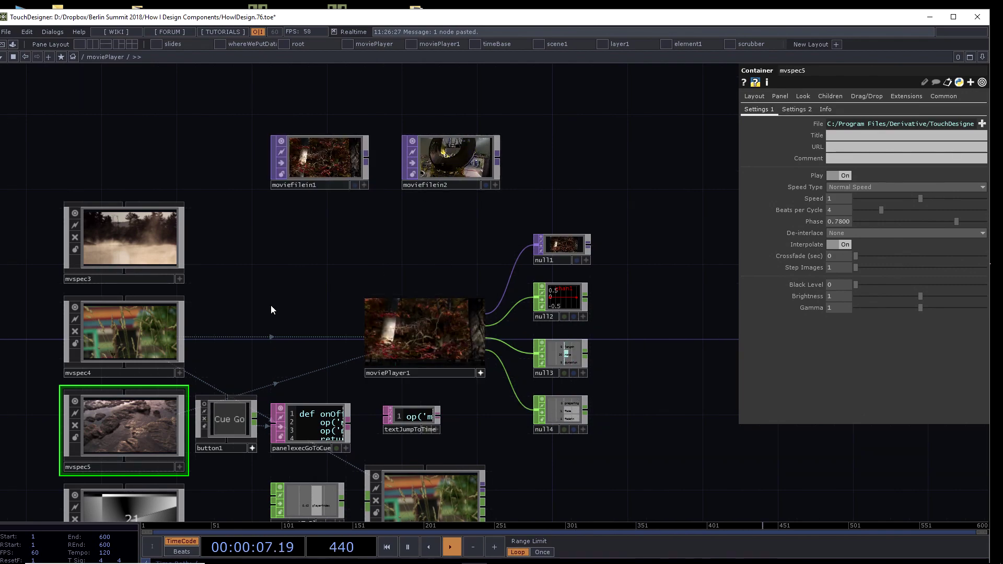
Step: Enter moviePlayer1's network again and select the timer CHOP to show its parameters
scroll(419, 327, up, 5)
scroll(421, 330, up, 4)
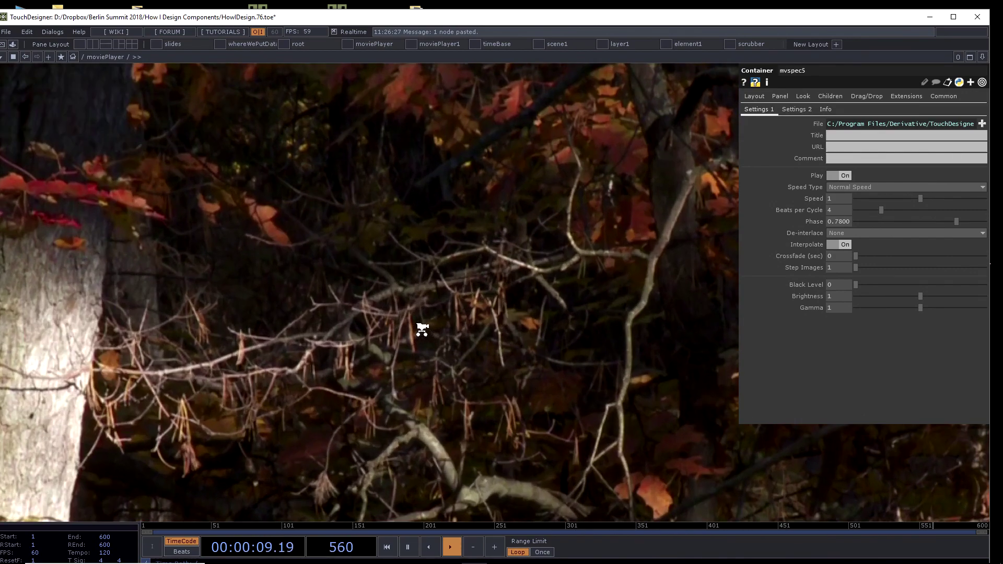
scroll(93, 333, up, 4)
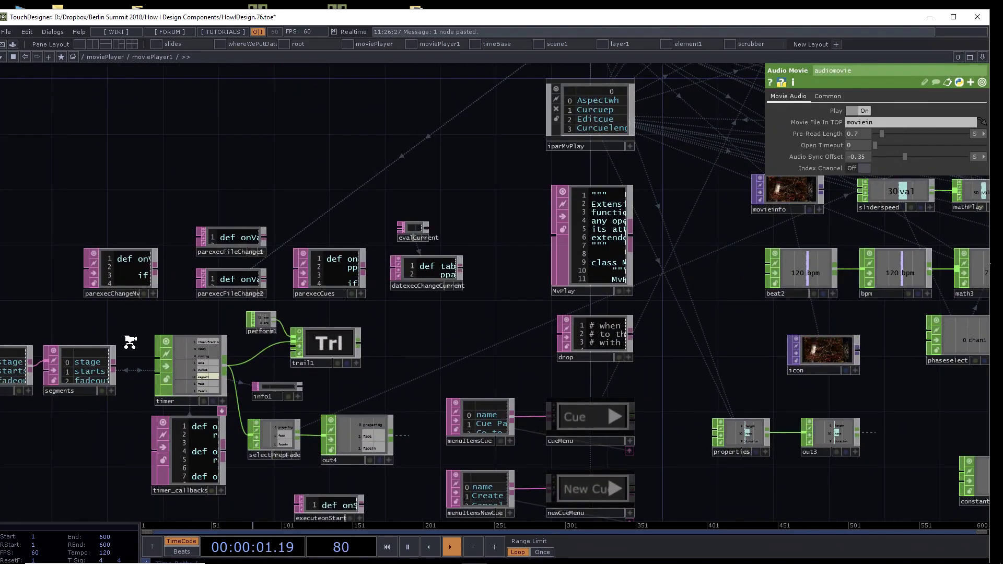
scroll(231, 312, up, 6)
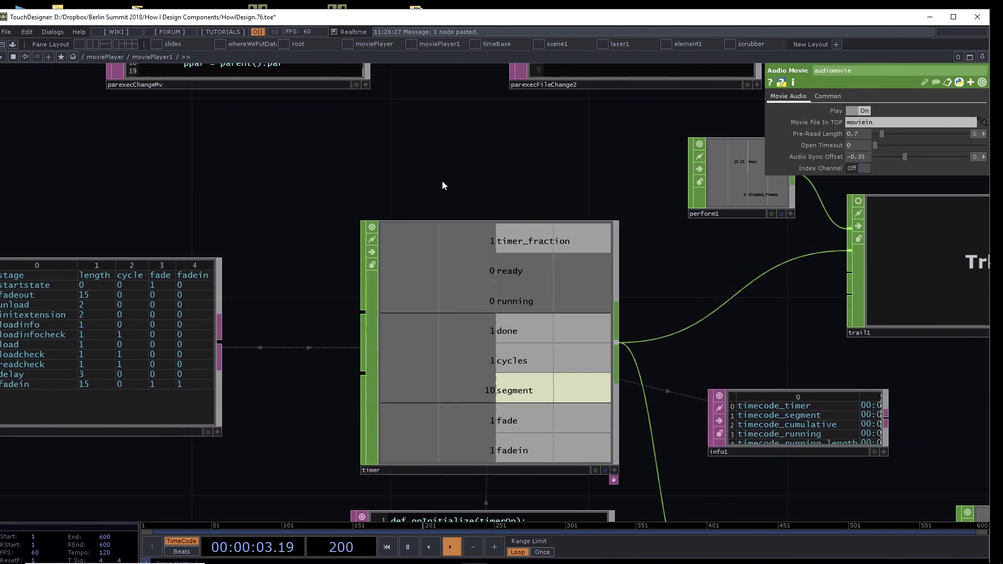
drag(416, 179, 334, 289)
scroll(443, 143, down, 3)
scroll(443, 151, down, 2)
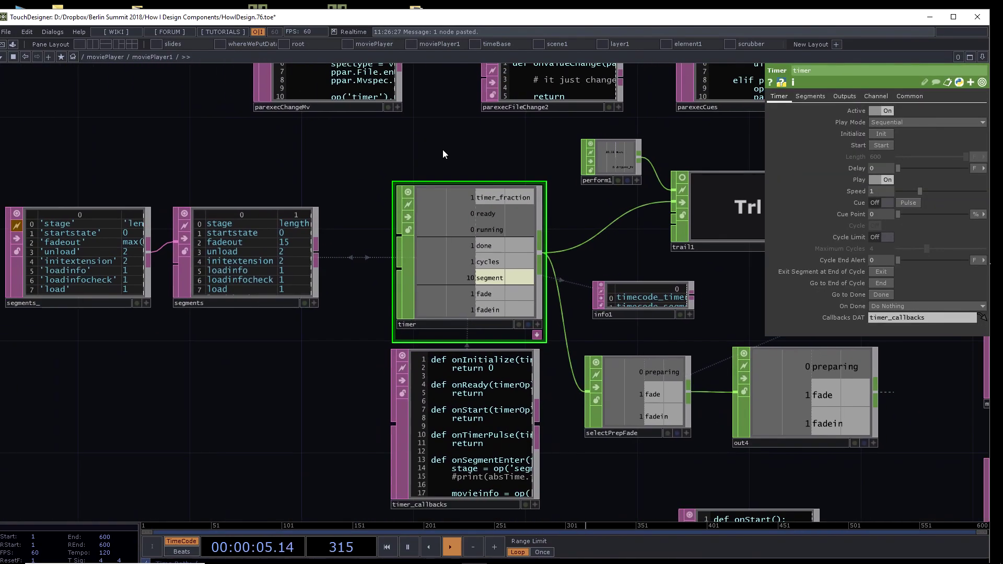
drag(443, 151, 314, 137)
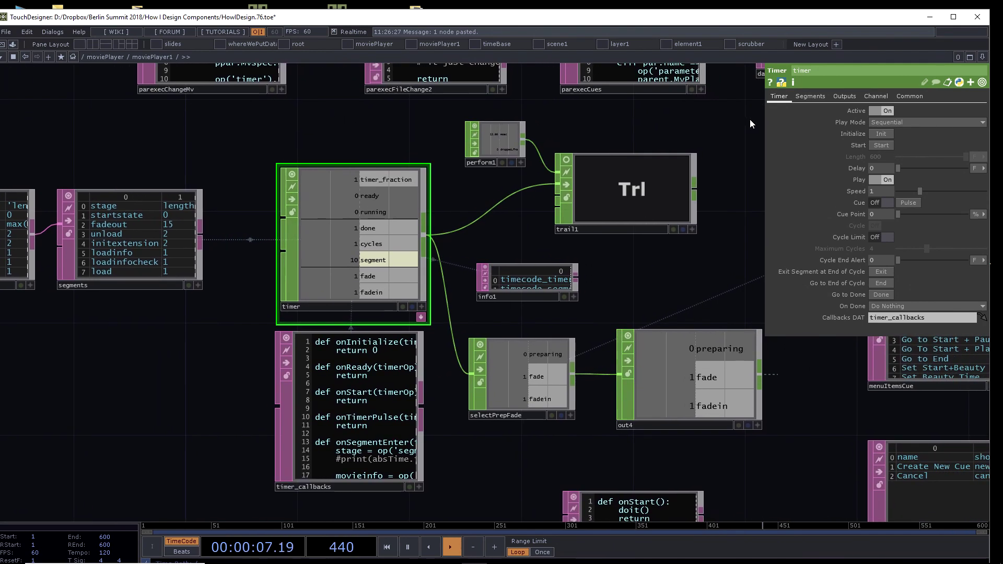
Step: Initialize the timer CHOP and start it several times while watching its segment and fade channels
click(886, 134)
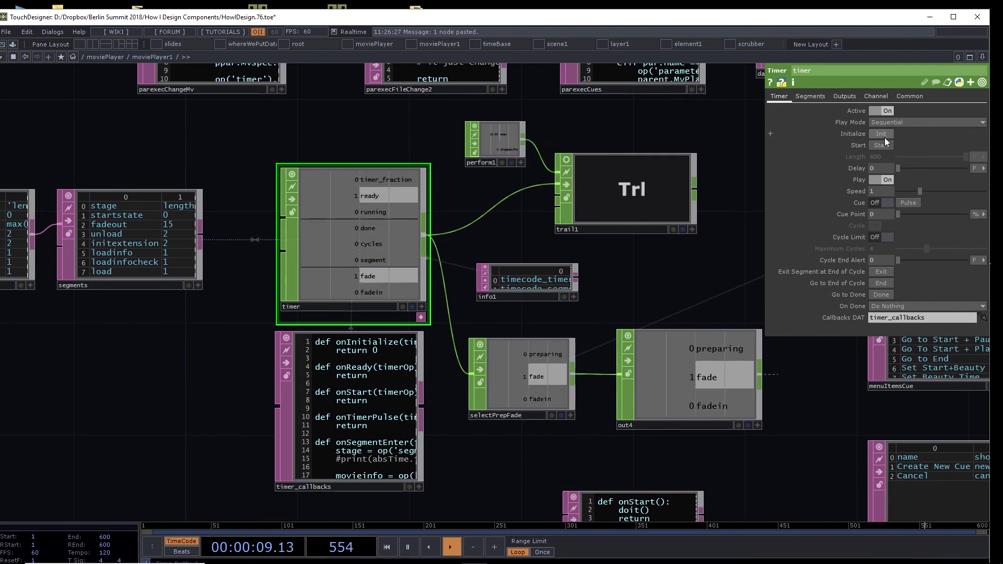
click(885, 146)
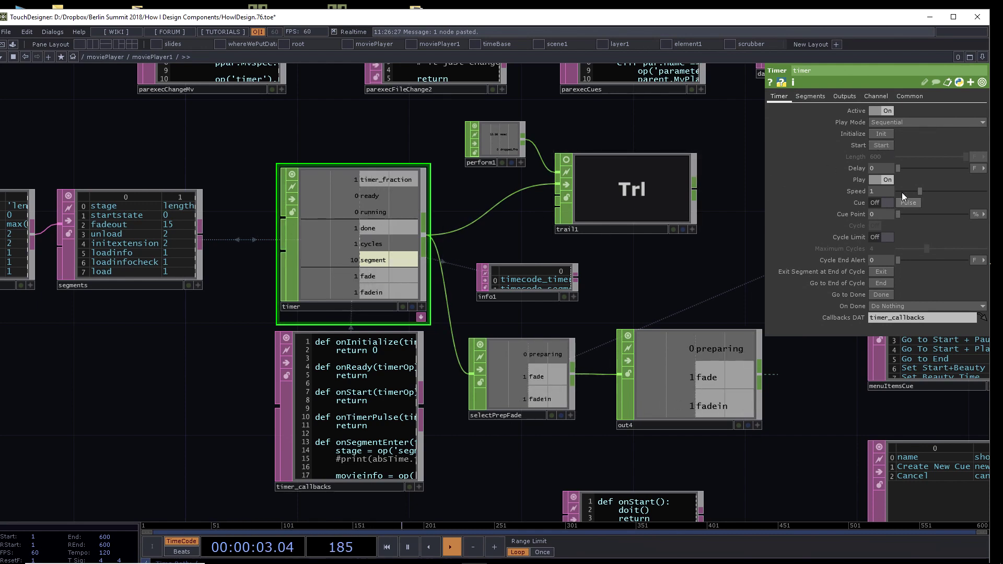
click(886, 146)
scroll(240, 292, up, 2)
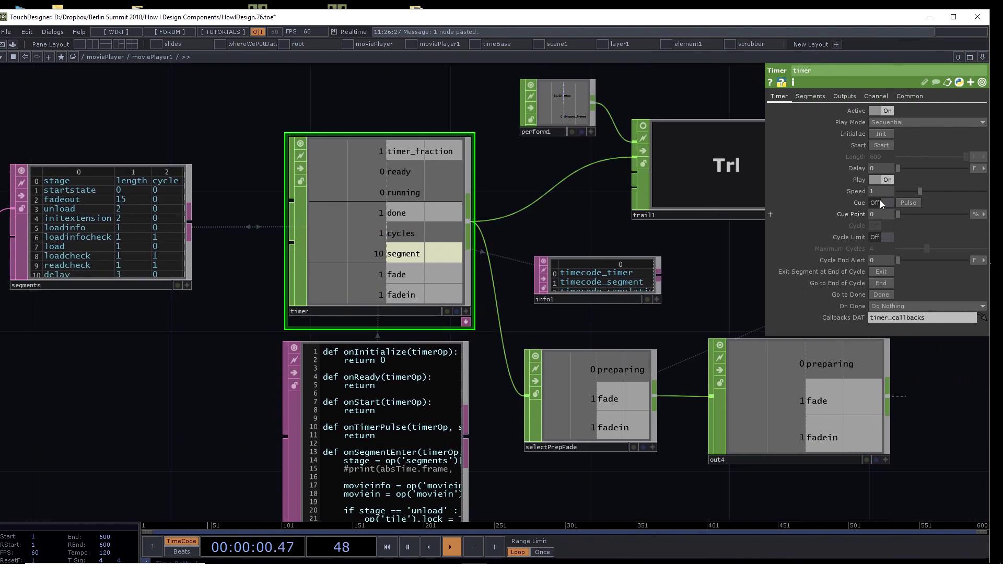
click(888, 146)
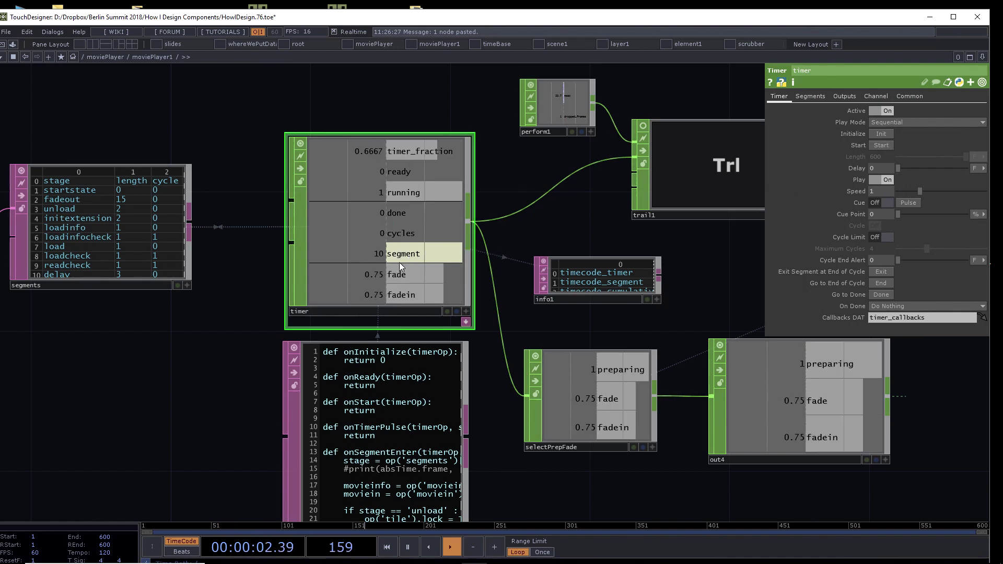
scroll(157, 321, up, 2)
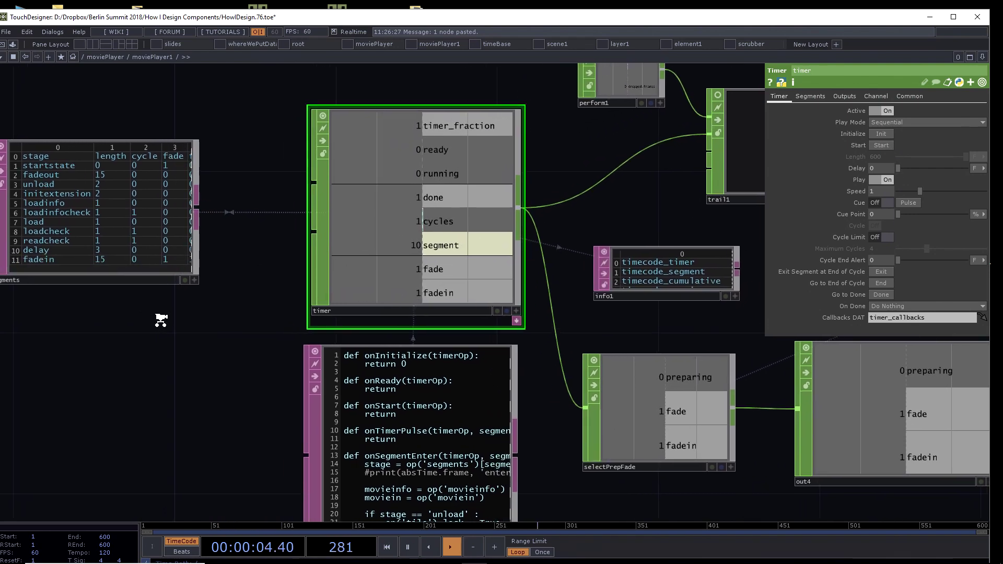
scroll(153, 325, down, 1)
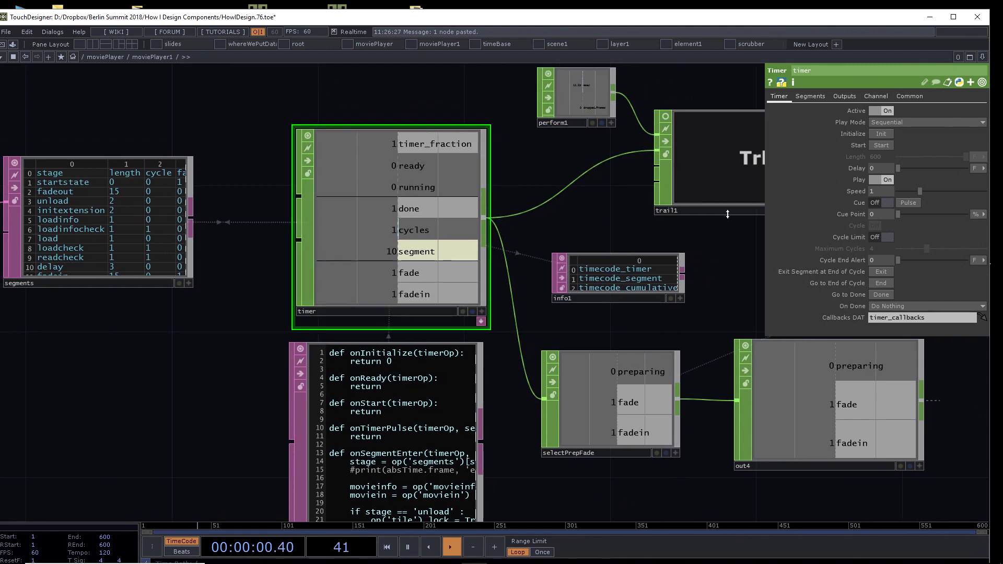
Step: Set the timer's Speed to .1, reinitialize it and start it to watch the segments run slowly
click(884, 193)
text(.1)
key(Return)
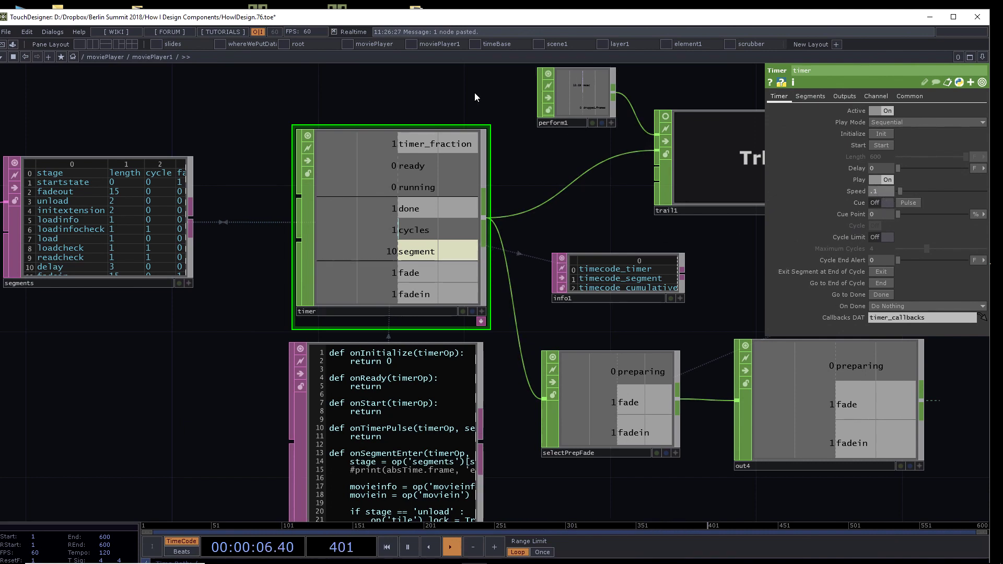
drag(474, 97, 426, 135)
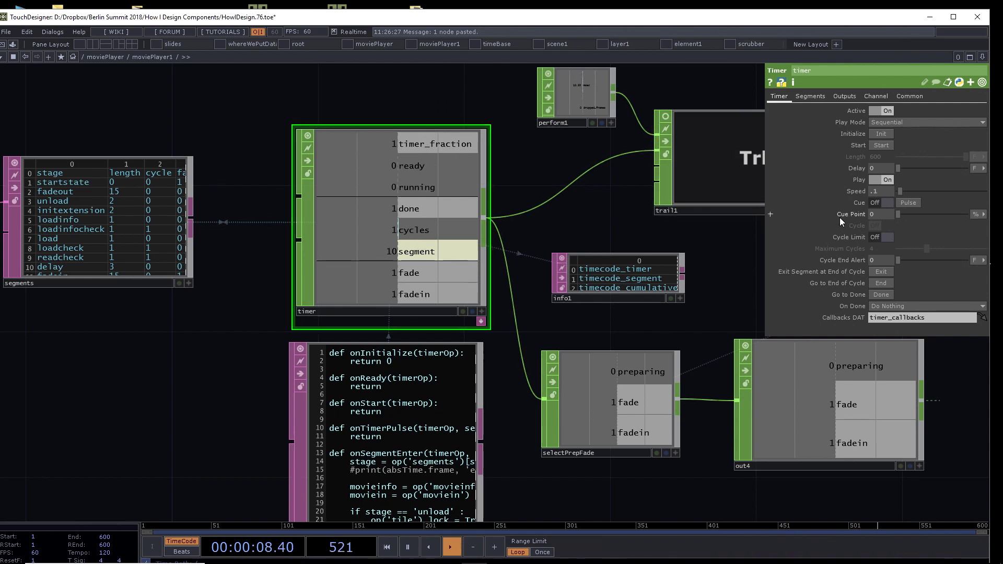
click(883, 133)
click(881, 144)
scroll(555, 170, down, 2)
scroll(555, 171, up, 1)
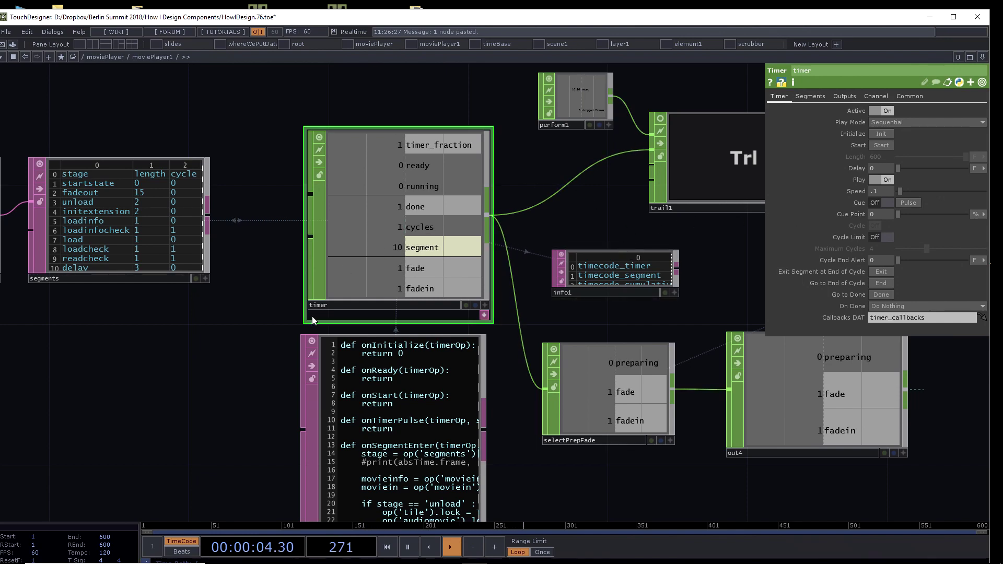
scroll(241, 409, up, 2)
scroll(217, 408, down, 3)
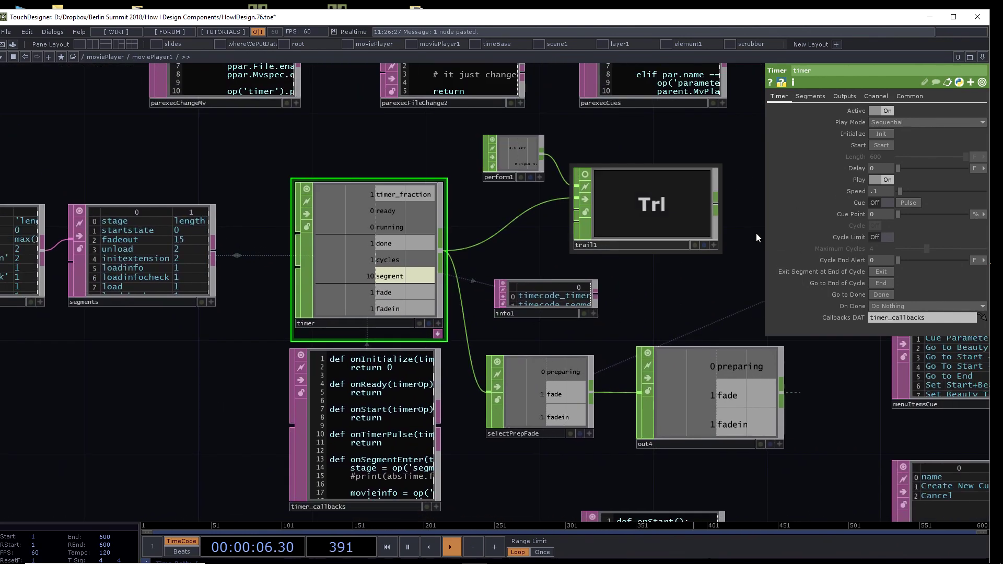
Step: Set the timer's Speed to 1
click(870, 192)
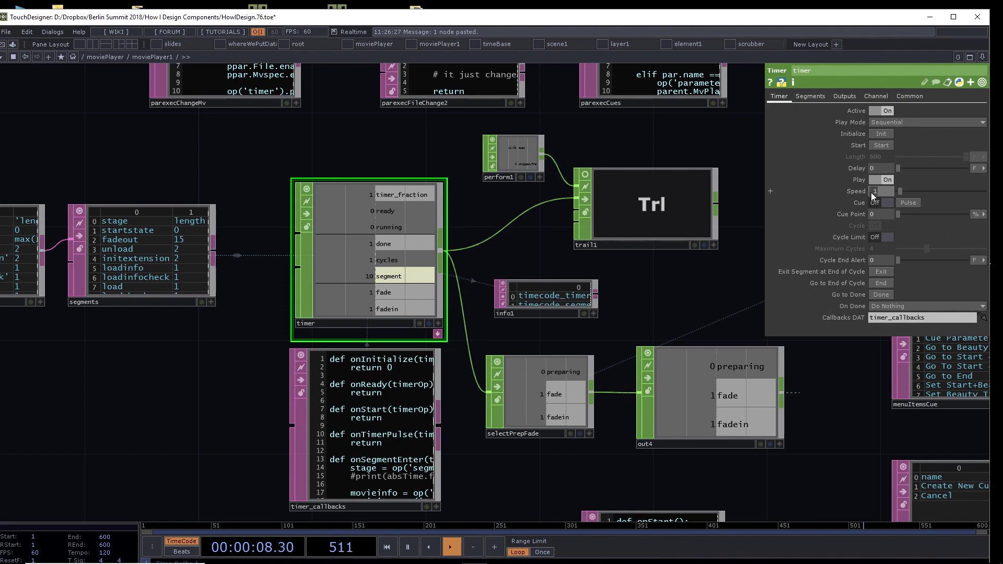
text(1)
key(Return)
Step: Examine the timer_callbacks script, from the onSegmentEnter stage handling through the whileTimerActive load checks
scroll(211, 434, up, 5)
drag(246, 288, 199, 322)
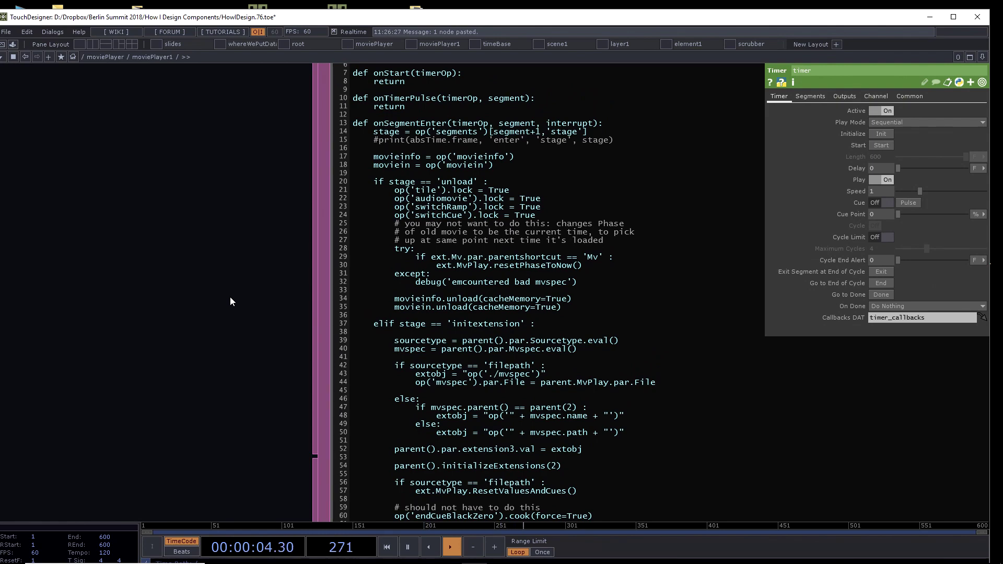
scroll(230, 300, down, 3)
scroll(182, 345, up, 3)
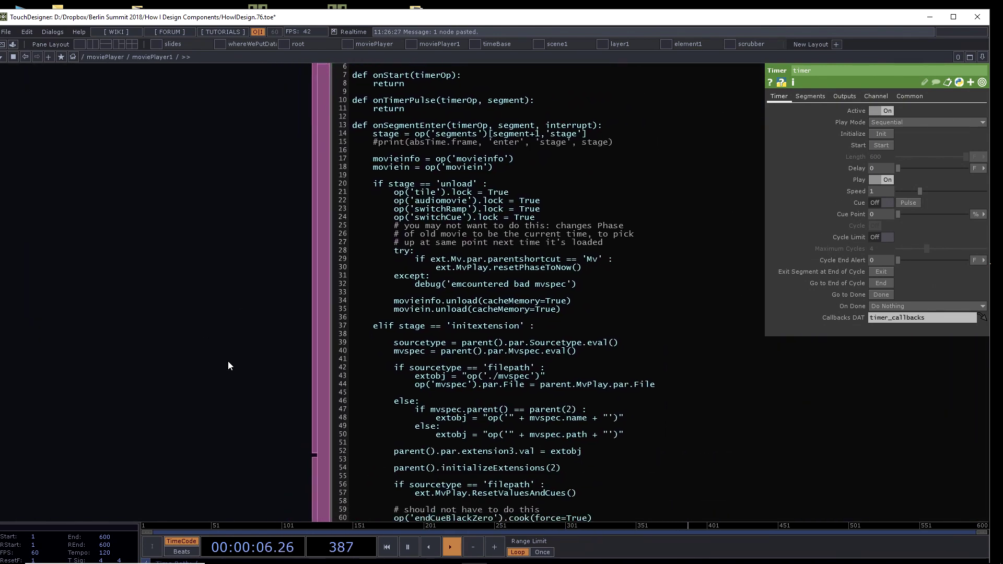
drag(228, 361, 231, 168)
scroll(260, 282, up, 1)
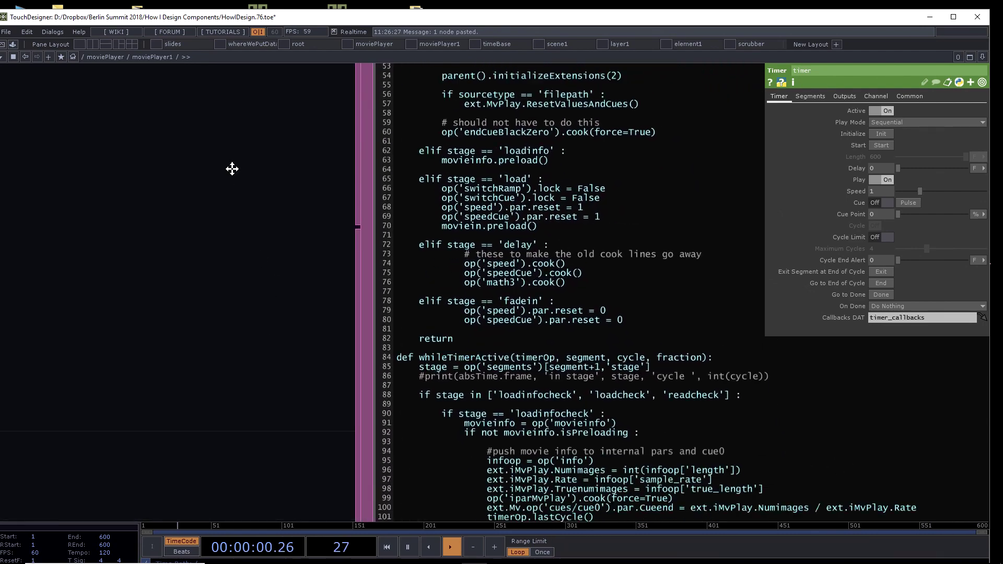
scroll(226, 215, down, 2)
scroll(251, 287, down, 5)
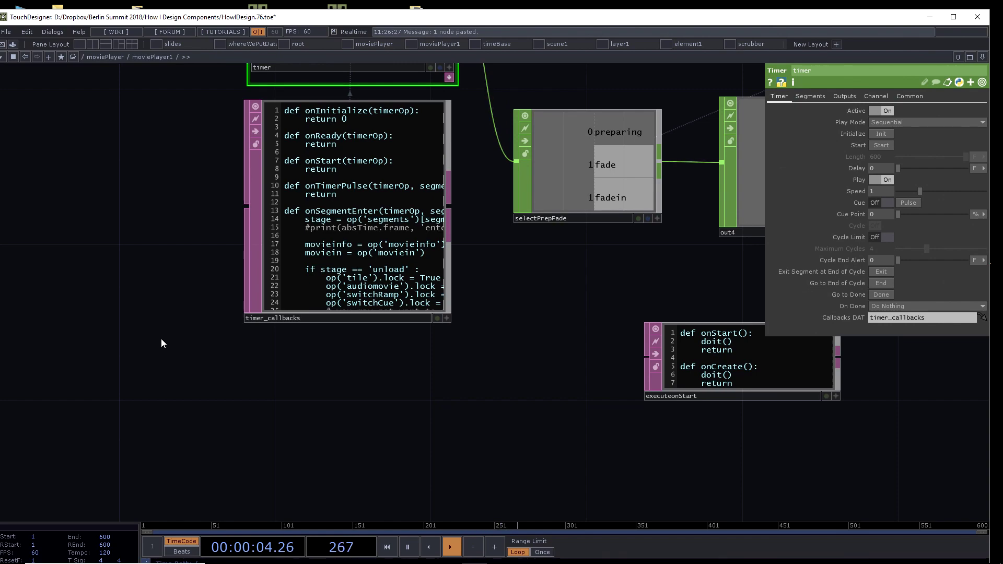
Step: Survey the moviePlayer1 network from the timer and its segments table across to the scrubber, cue and movie input operators
drag(166, 215, 181, 416)
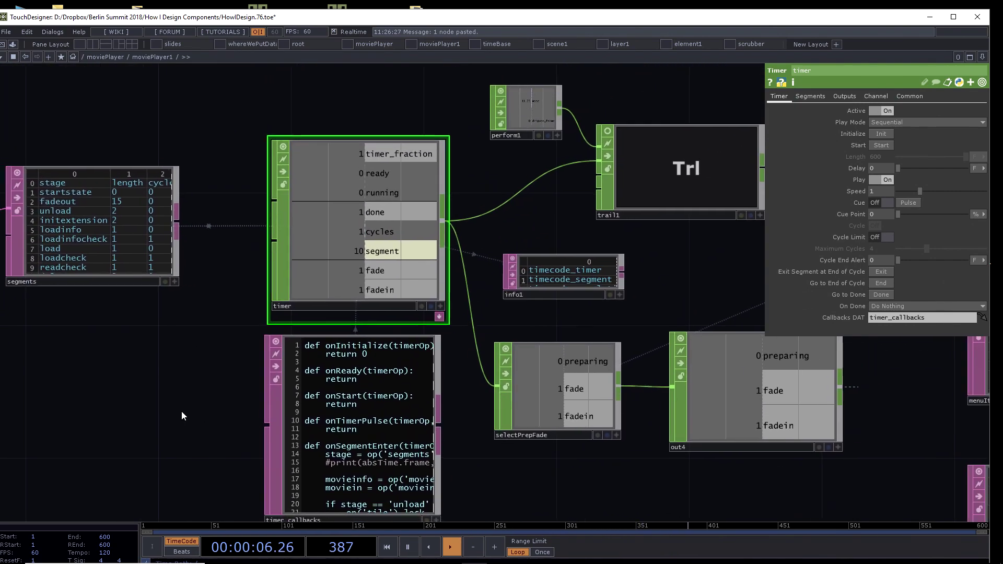
scroll(181, 416, down, 1)
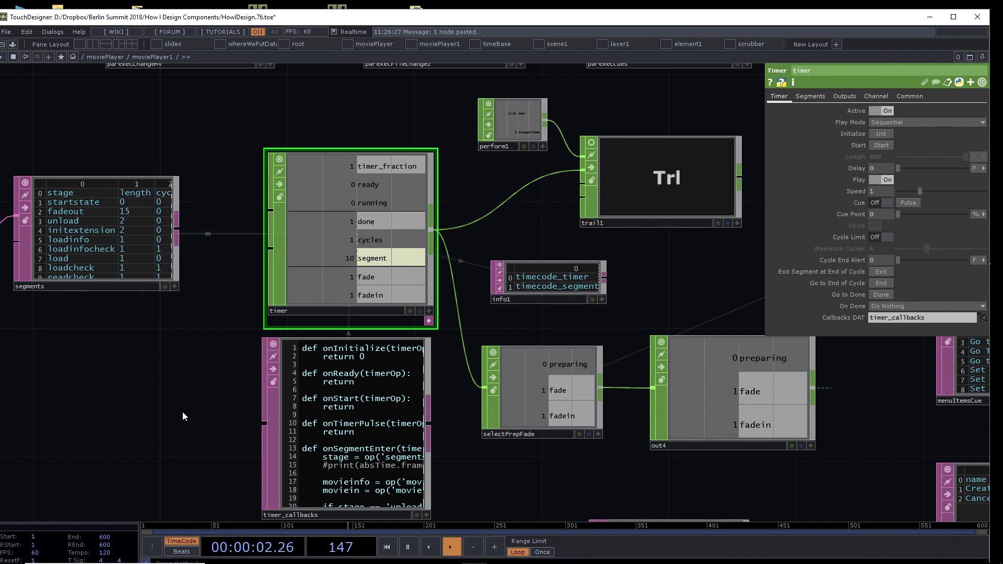
scroll(223, 454, down, 1)
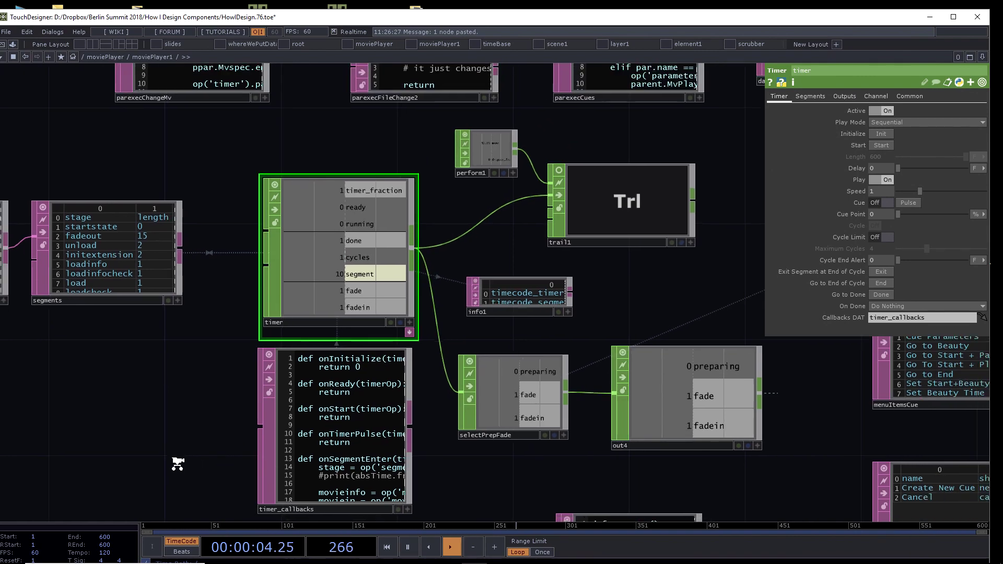
scroll(177, 464, down, 2)
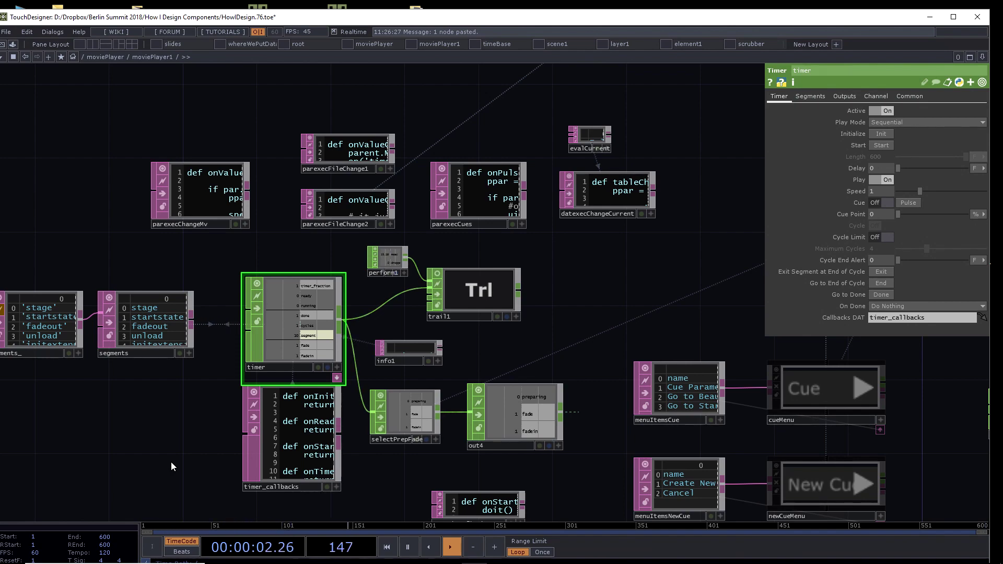
scroll(602, 295, down, 1)
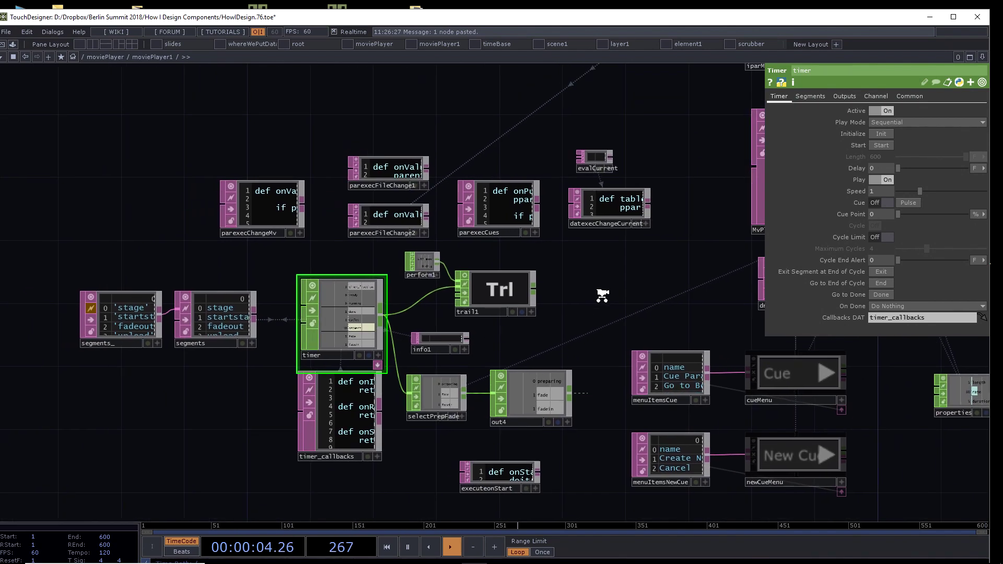
drag(603, 295, 365, 298)
scroll(395, 296, down, 2)
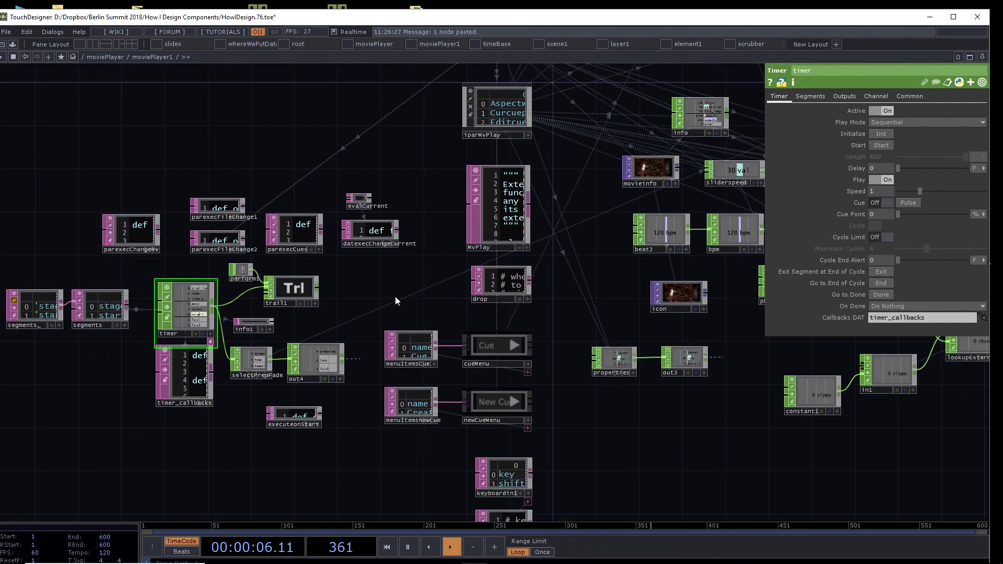
drag(409, 142, 414, 217)
scroll(398, 226, down, 1)
scroll(545, 125, down, 3)
scroll(473, 162, up, 1)
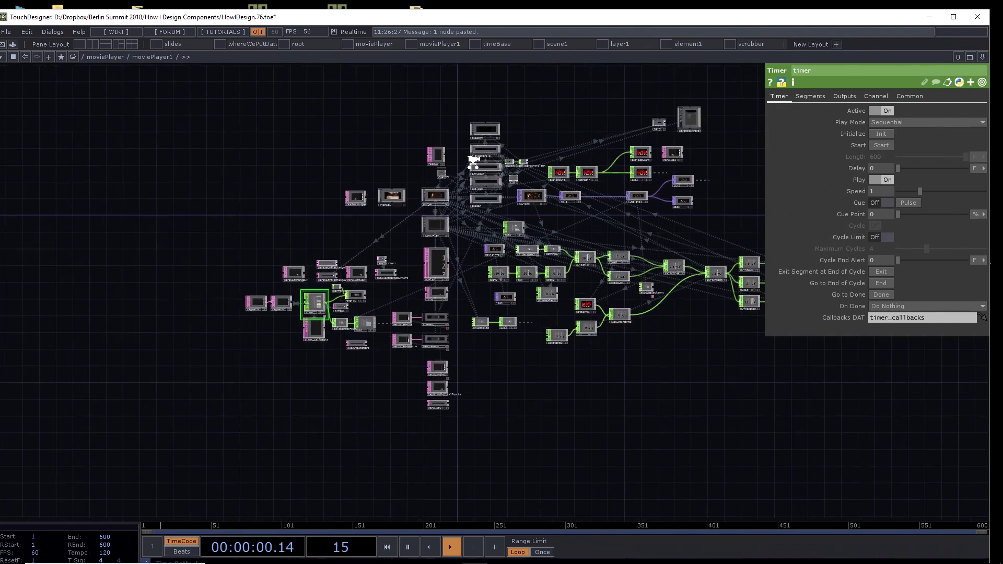
scroll(479, 175, up, 5)
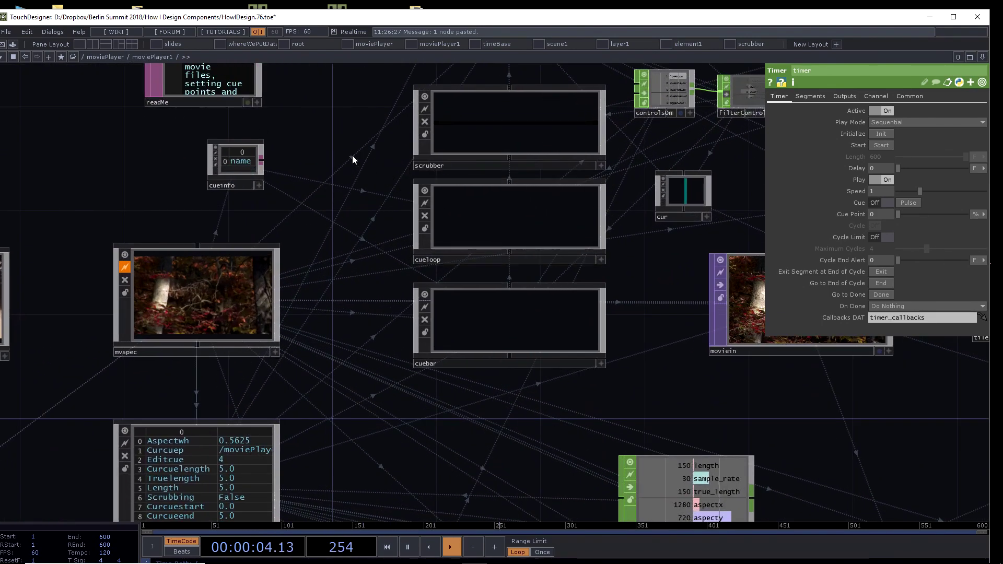
Step: Open a separate viewer window for the moviePlayer1 component and move it aside to uncover the network
right_click(148, 56)
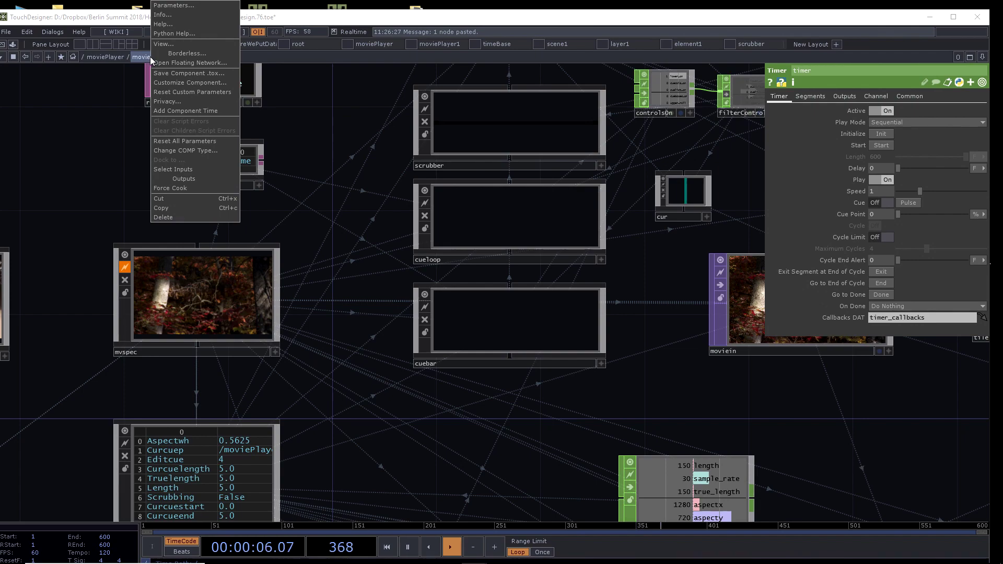
click(161, 44)
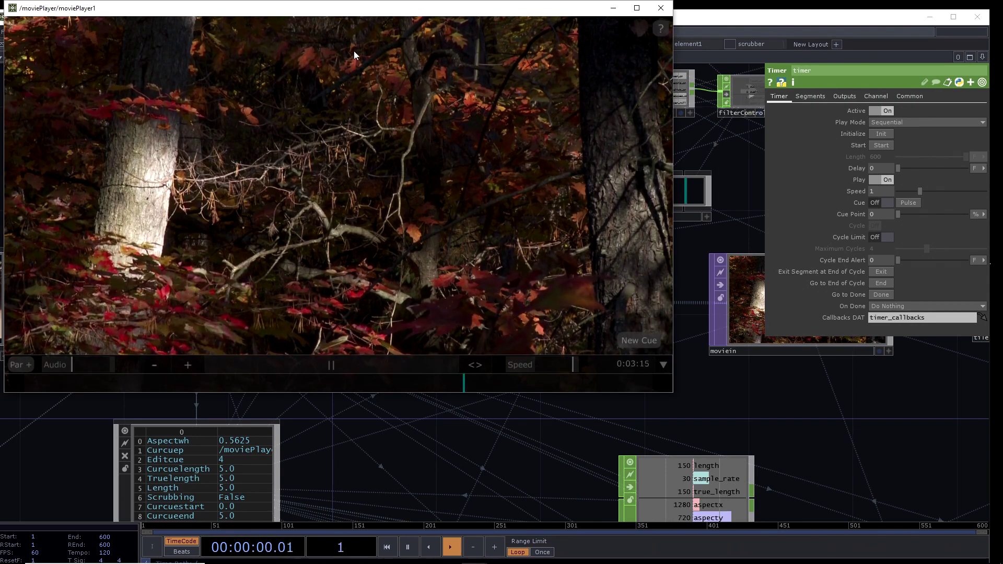
mouse_move(264, 345)
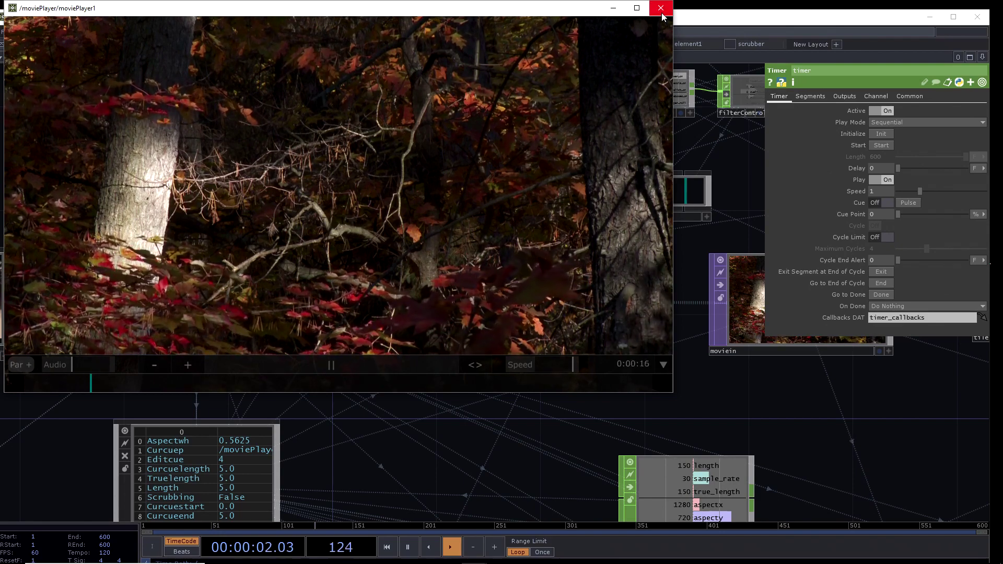
drag(432, 7, 770, 144)
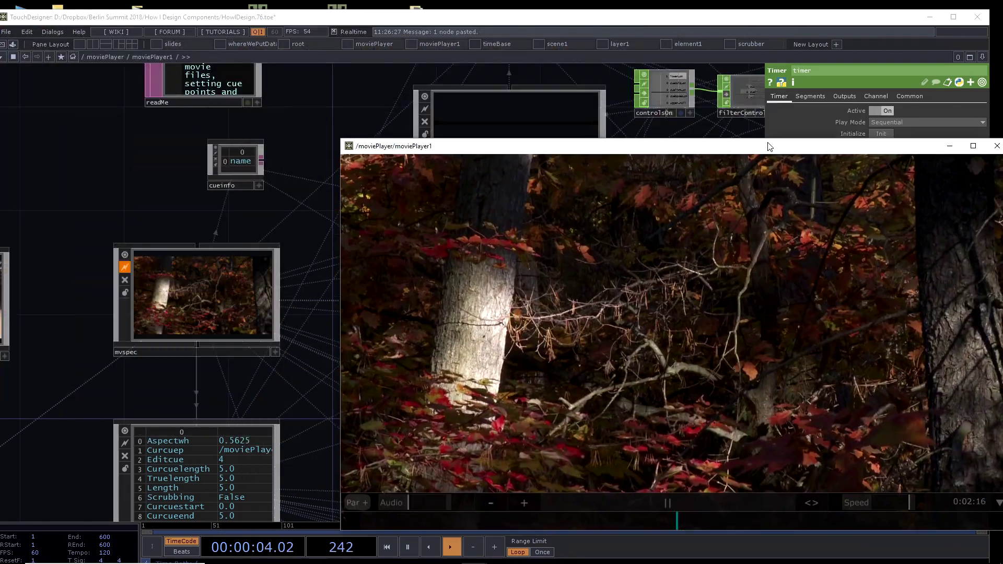
Step: Go up to the moviePlayer network and load moviefilein2 into moviePlayer1 by dropping it onto the component
key(u)
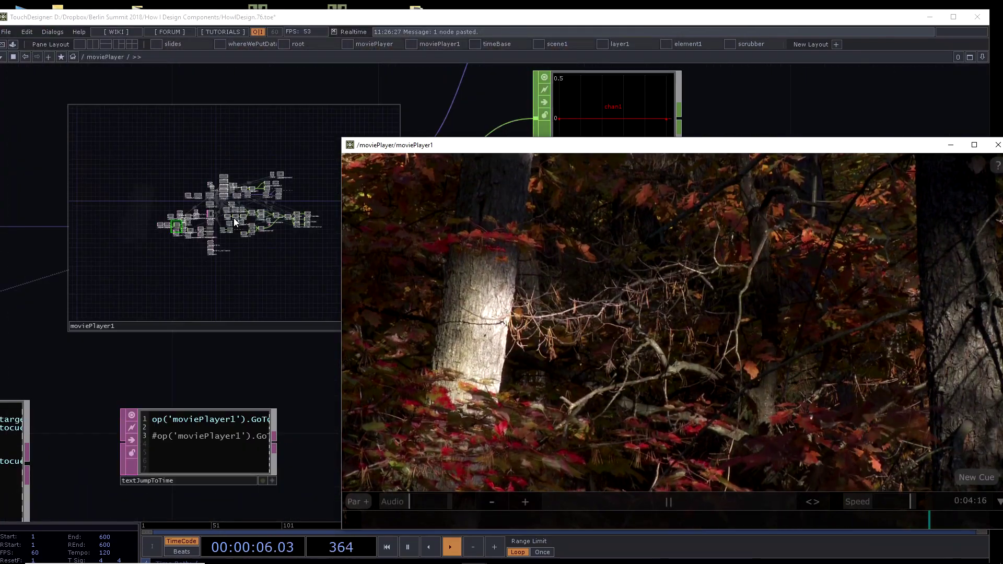
scroll(249, 123, up, 3)
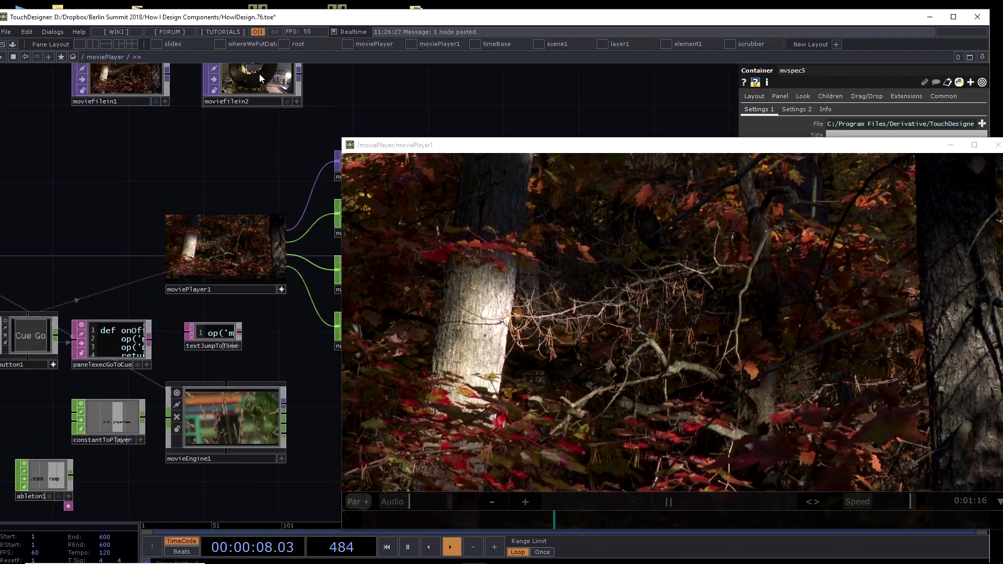
drag(259, 74, 231, 237)
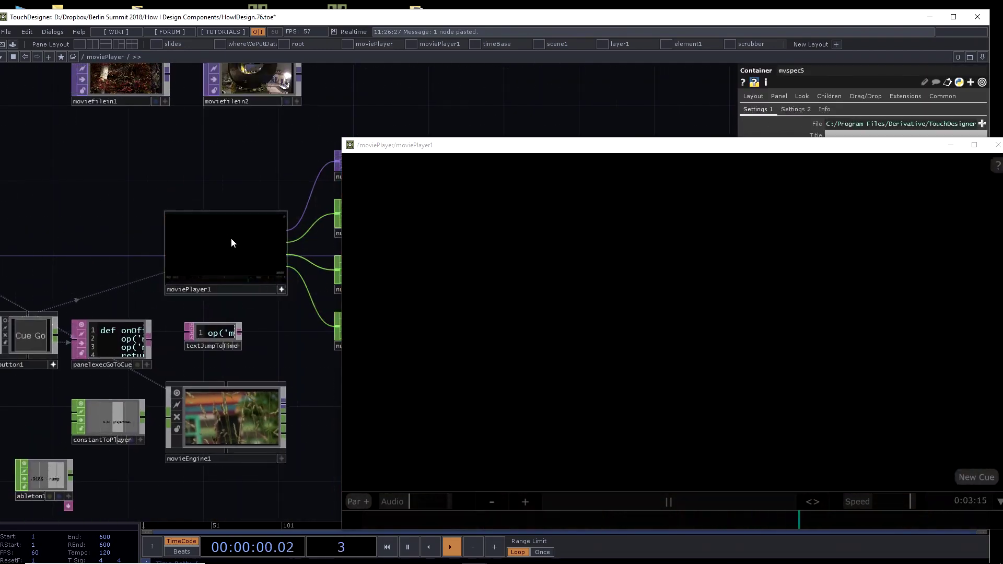
Step: Reposition the moviePlayer1 viewer and step its movie forward, then backward, with the plus and minus playback controls
drag(568, 145, 362, 37)
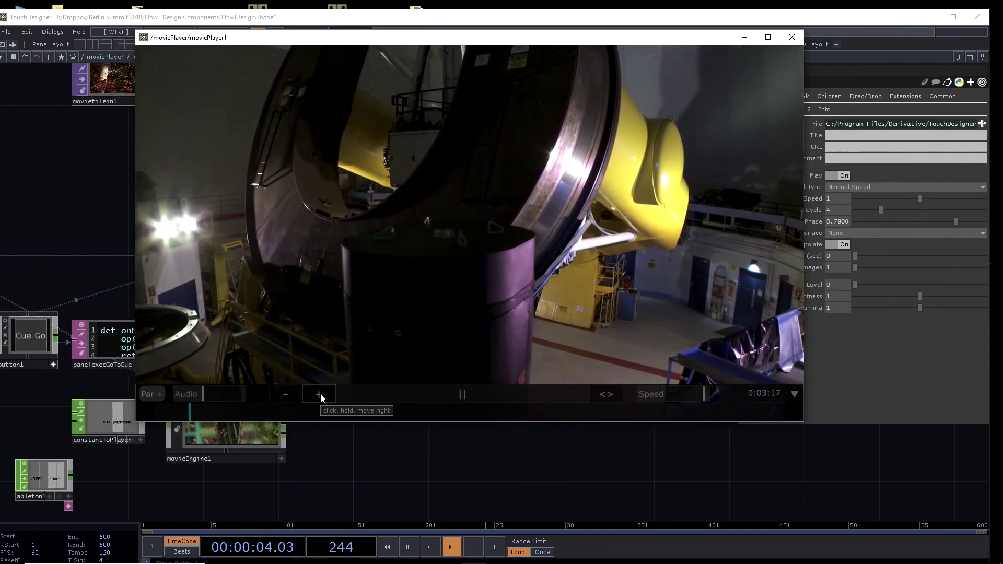
click(320, 394)
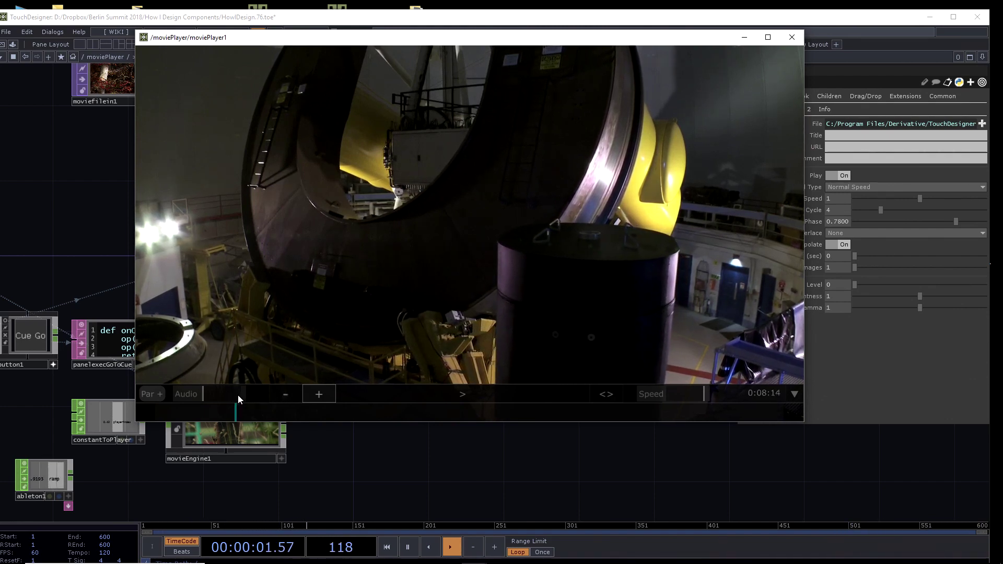
mouse_move(289, 390)
mouse_down()
mouse_move(236, 388)
mouse_move(283, 390)
mouse_up()
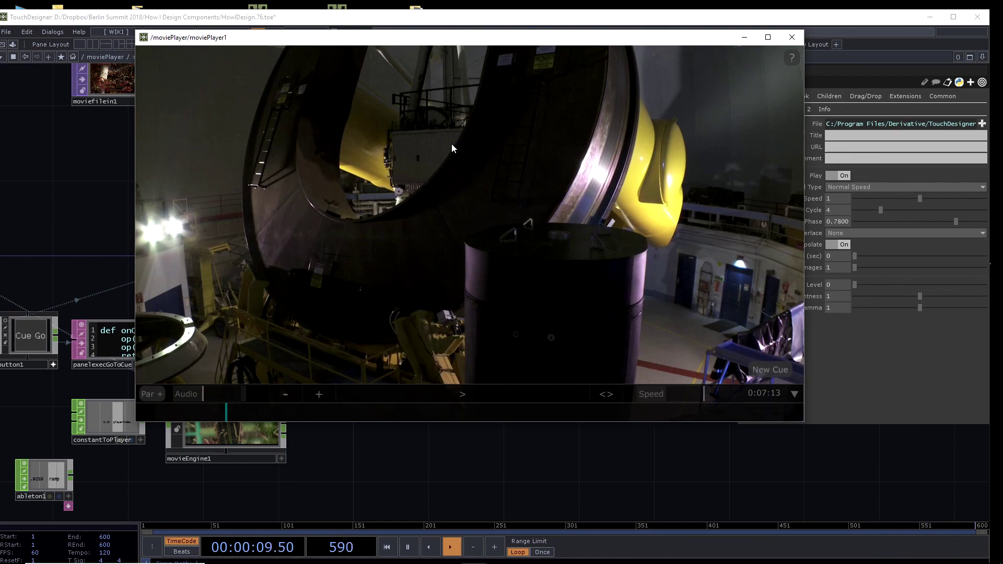
Step: Enter the moviePlayer1 network and shrink its viewer window so it stays beside the operators
drag(315, 30, 589, 187)
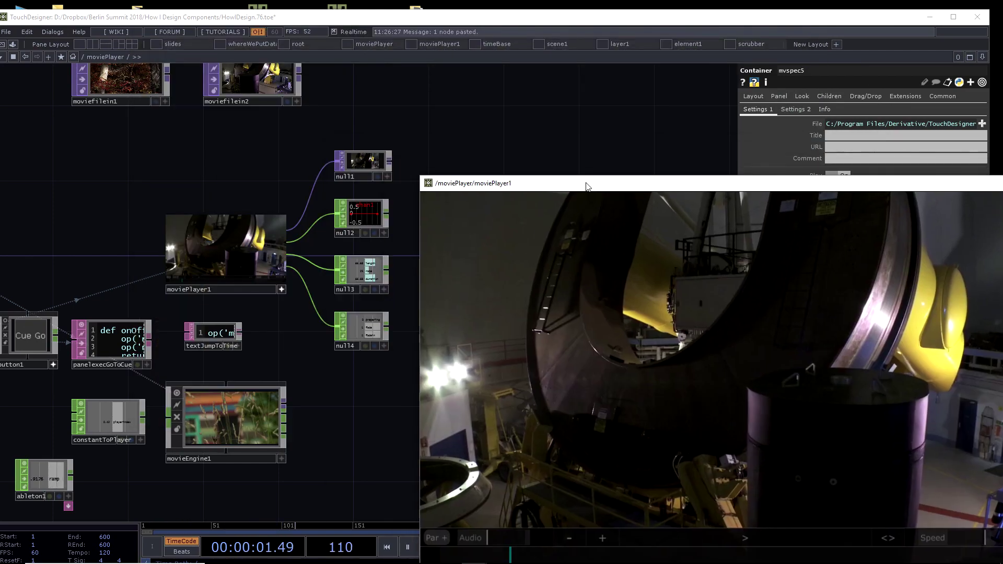
drag(411, 261, 277, 302)
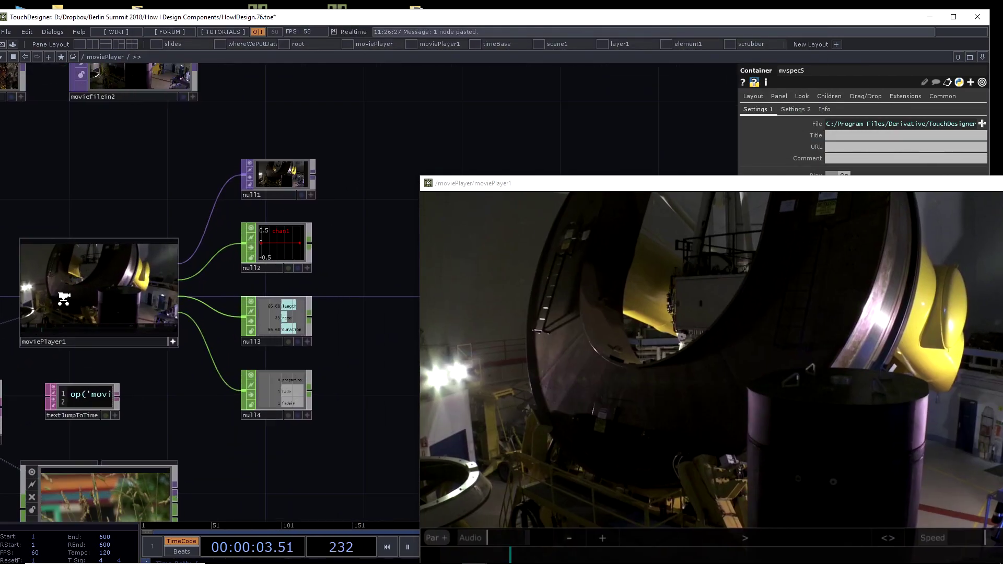
key(i)
drag(627, 203, 840, 277)
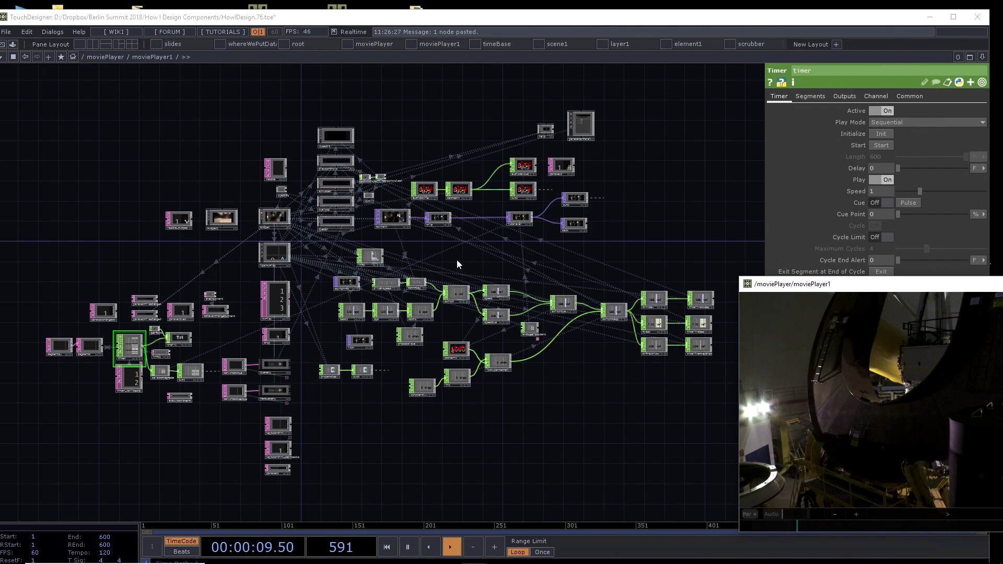
Step: Enter the playControls component inside moviePlayer1 and frame the minusOne and plusOne buttons with their step timer
scroll(341, 202, up, 8)
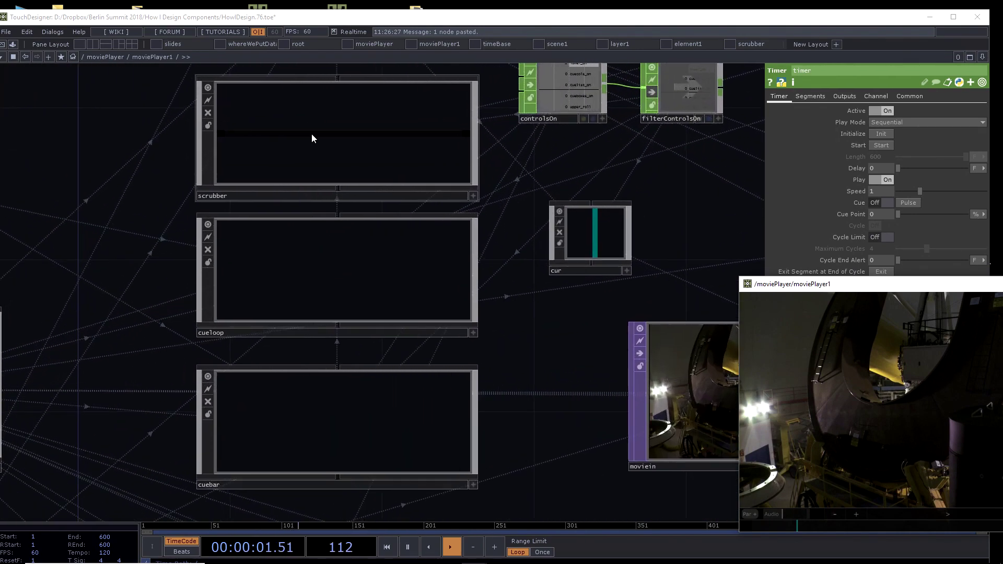
drag(234, 186, 152, 416)
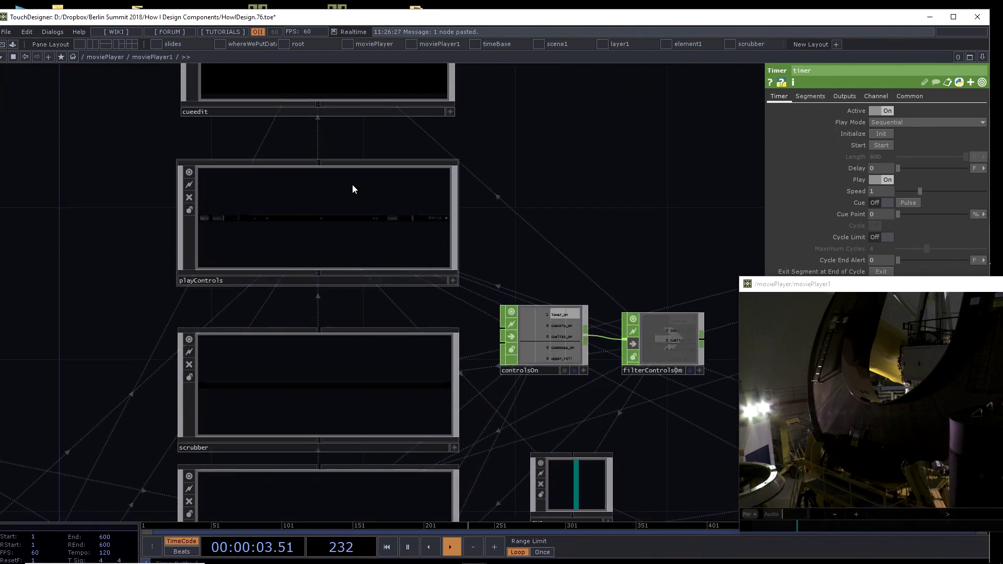
scroll(351, 188, up, 5)
scroll(236, 253, up, 10)
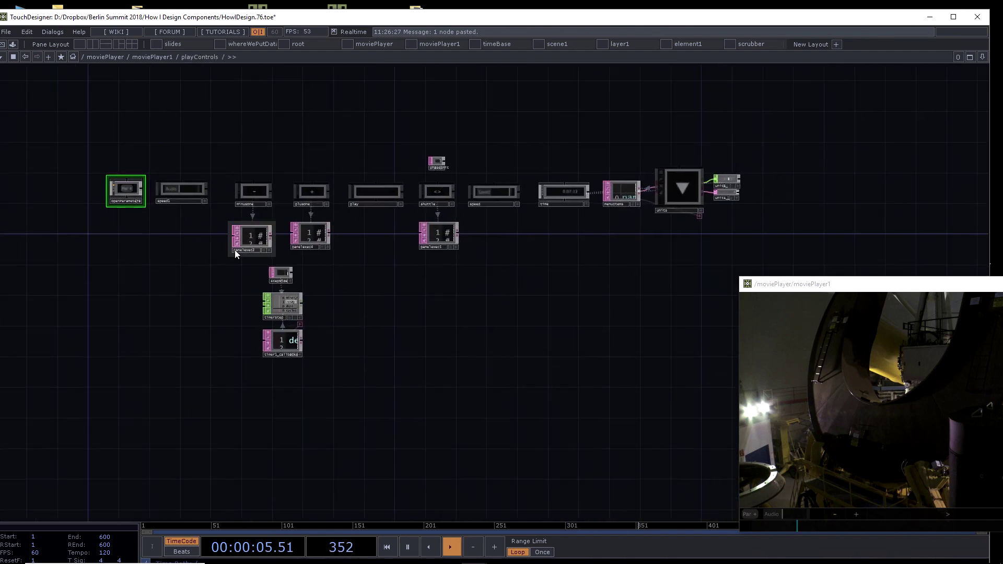
scroll(281, 153, down, 2)
drag(251, 205, 315, 73)
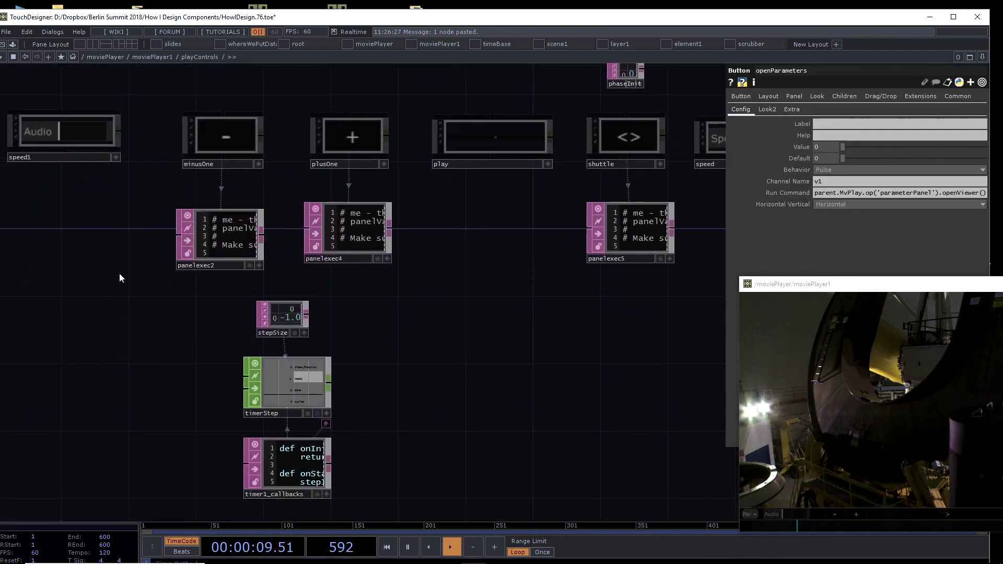
Step: Select the timerStep timer and examine its parameters, including the Length expression based on the stepSize table
scroll(203, 376, up, 1)
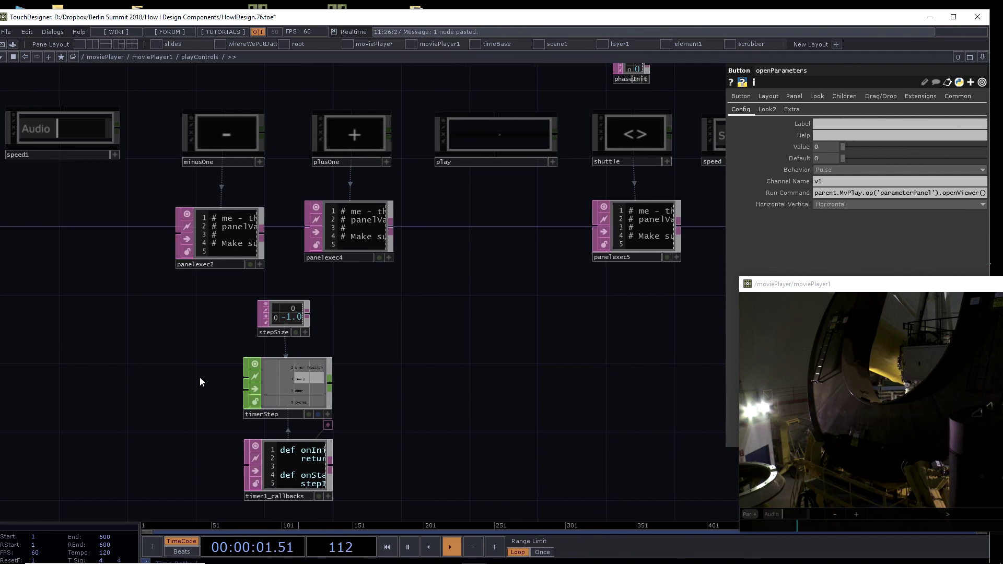
right_click(198, 378)
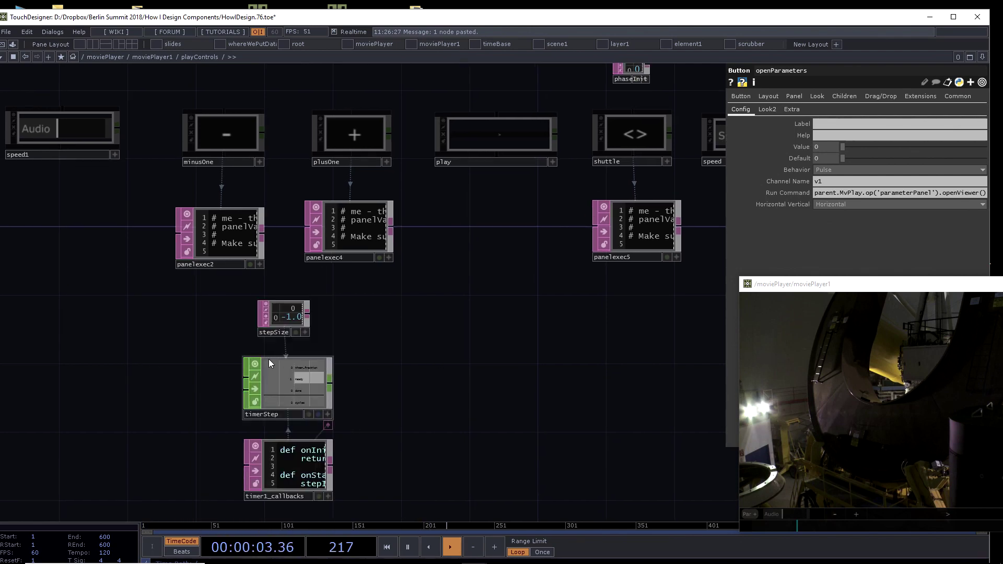
click(302, 392)
scroll(298, 389, up, 3)
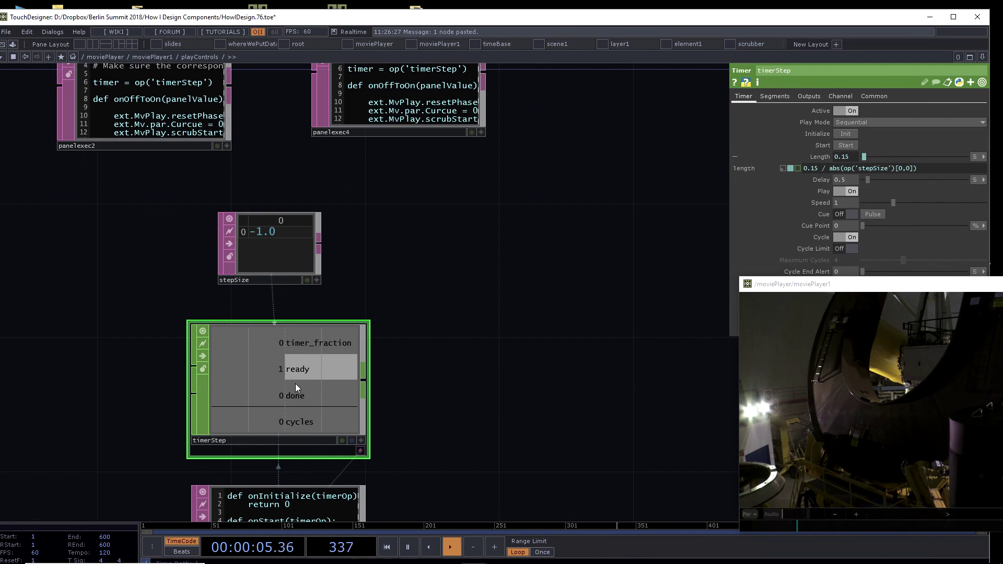
scroll(453, 251, down, 2)
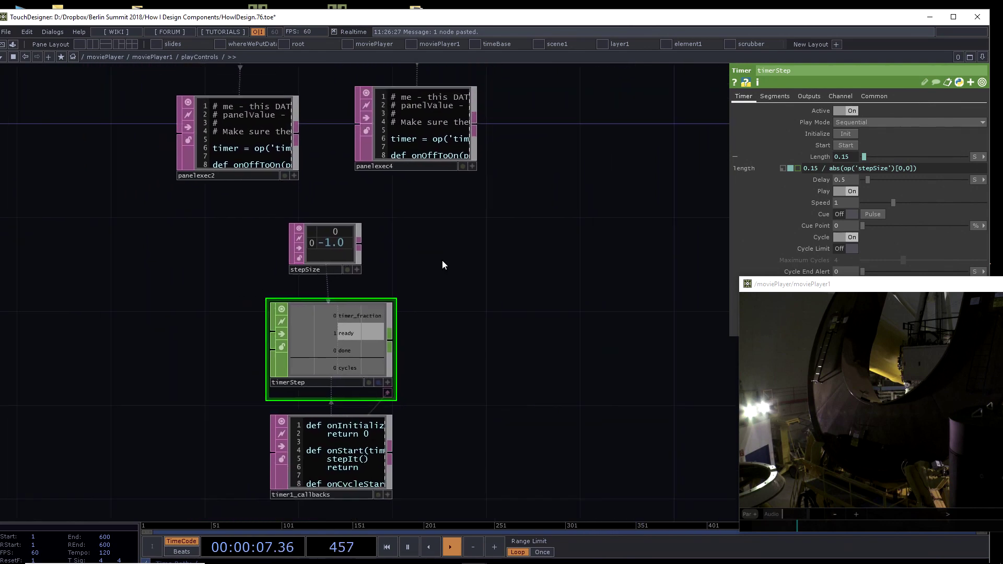
drag(441, 262, 449, 376)
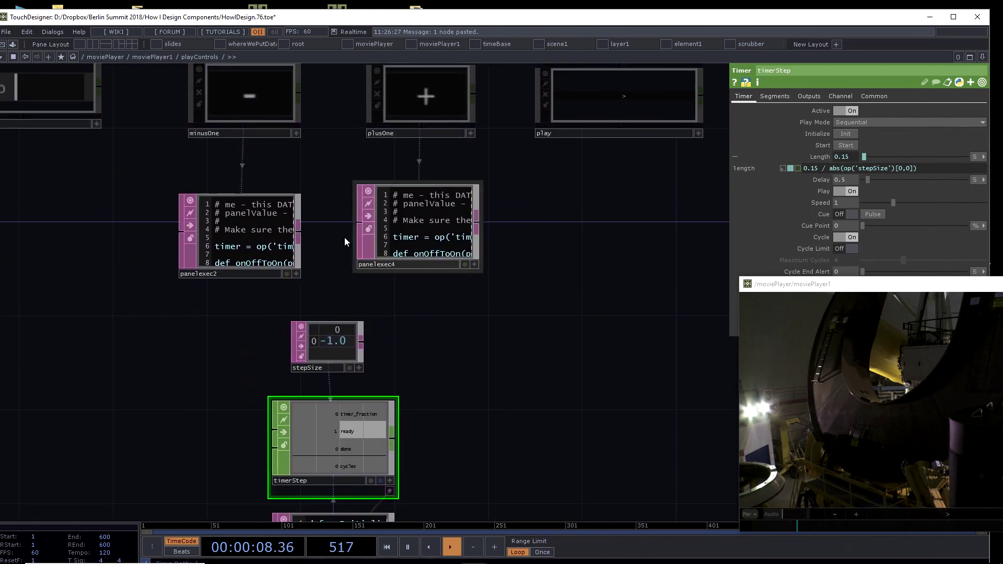
Step: Make the minusOne and plusOne button viewers active and trigger each button while watching the stepSize table and timerStep
click(296, 134)
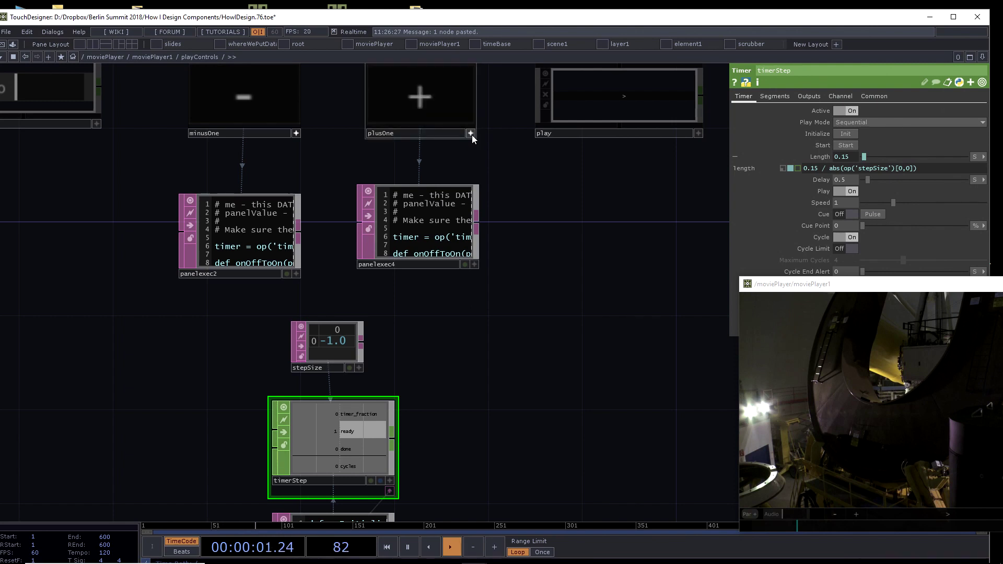
click(470, 134)
click(253, 102)
click(430, 108)
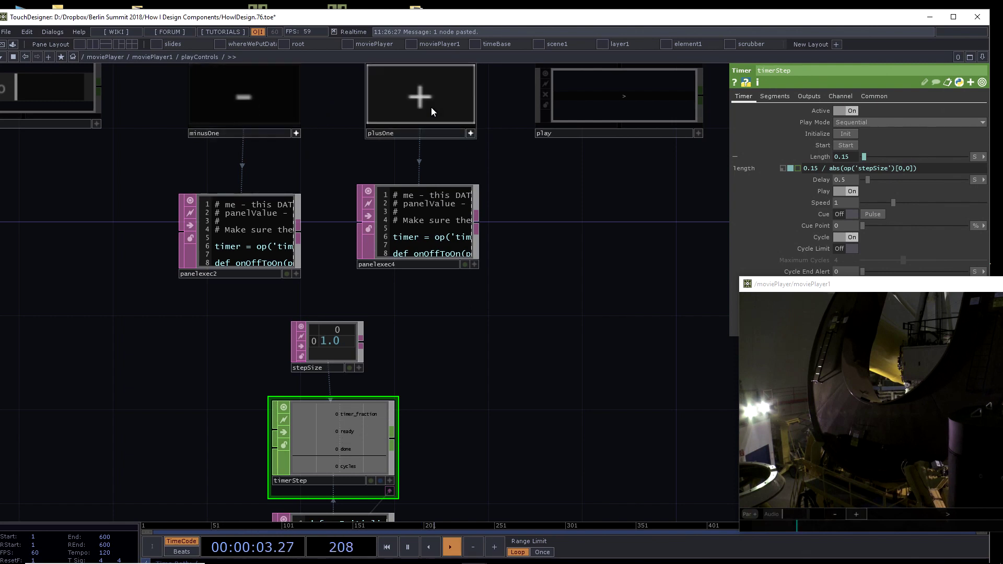
click(258, 111)
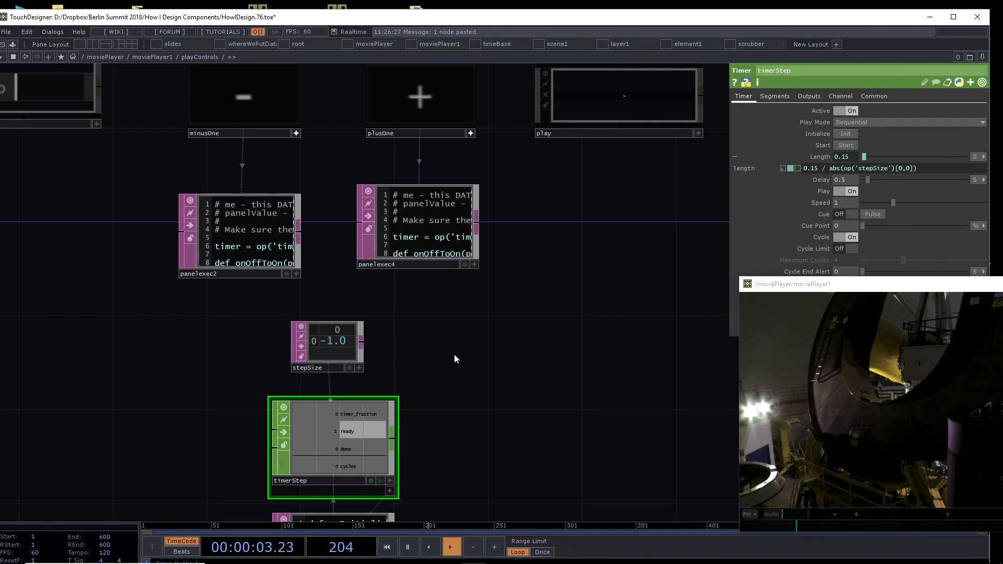
Step: Select the stepSize table and examine the panelexec2 script under minusOne, from onOffToOn through whileOn to onOnToOff
scroll(173, 321, up, 4)
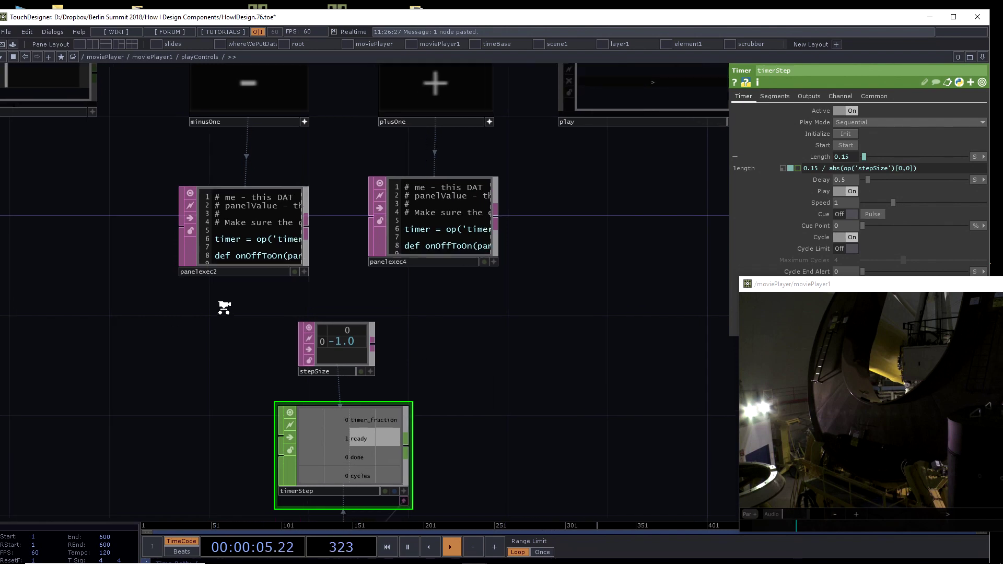
click(342, 355)
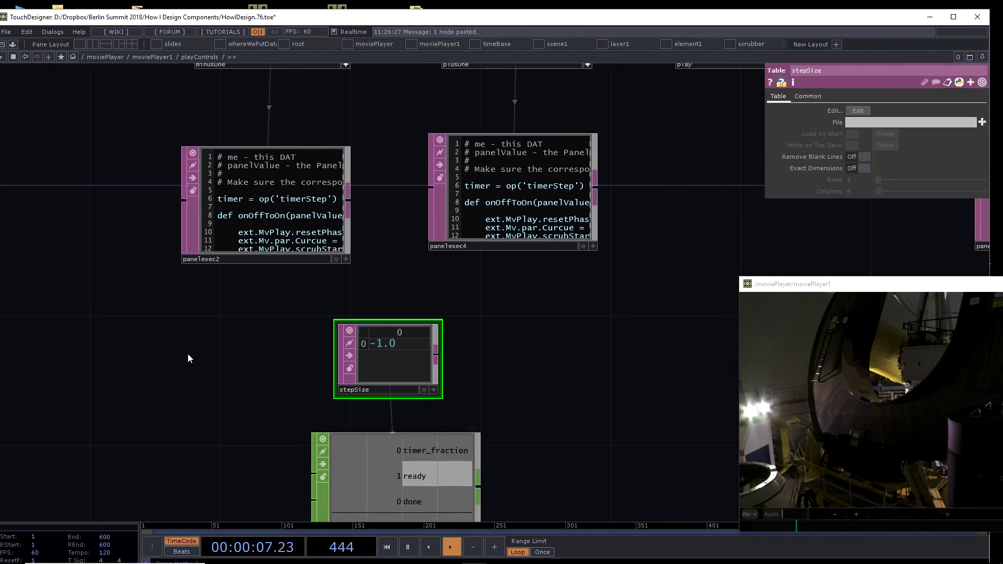
scroll(175, 183, up, 6)
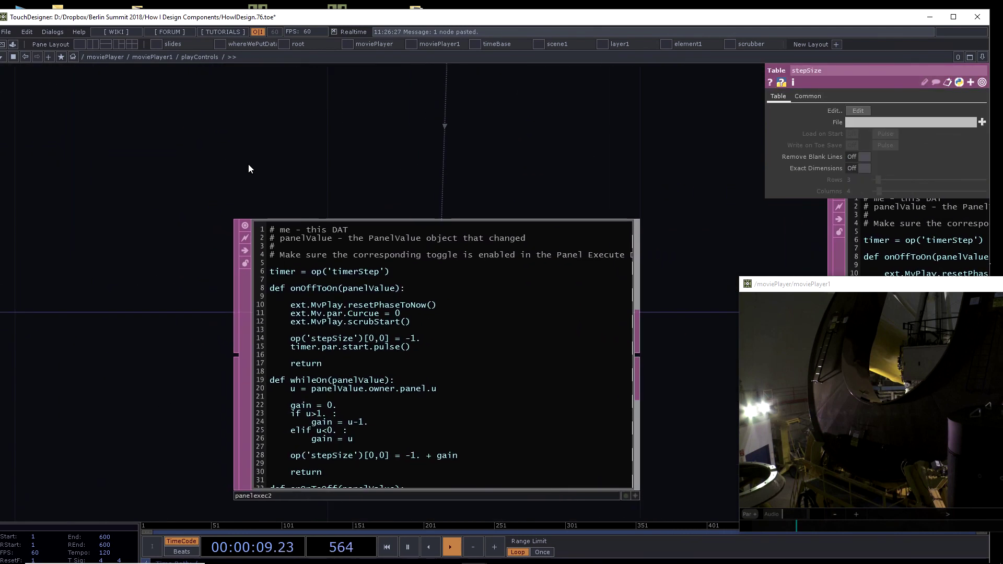
scroll(249, 164, down, 2)
scroll(246, 166, up, 2)
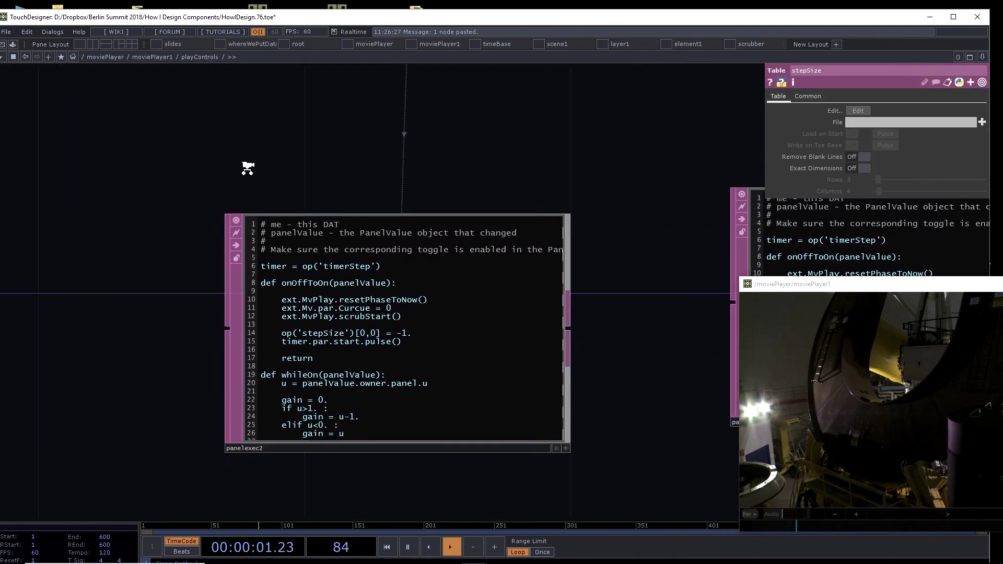
scroll(124, 266, up, 1)
drag(124, 266, 96, 167)
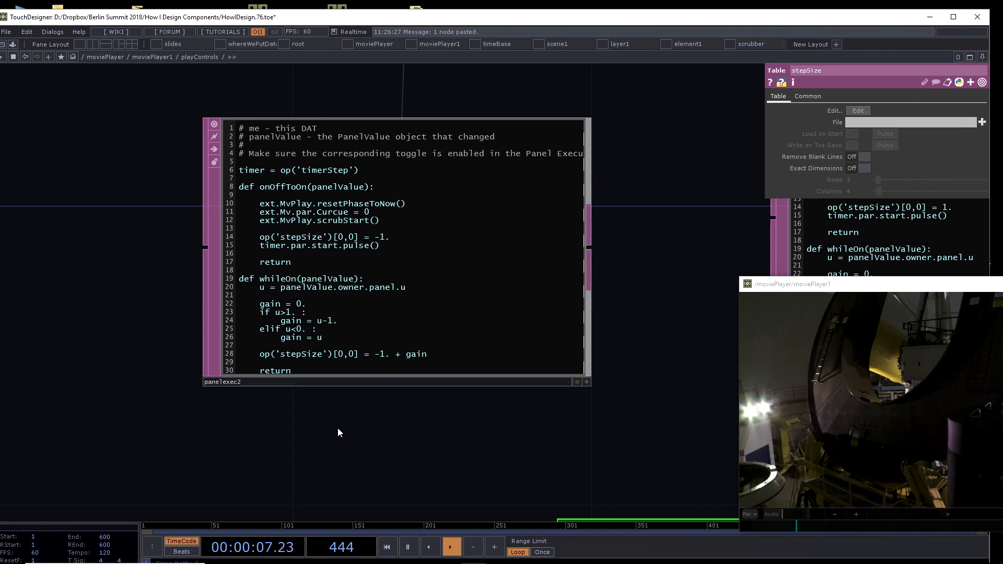
scroll(135, 317, up, 2)
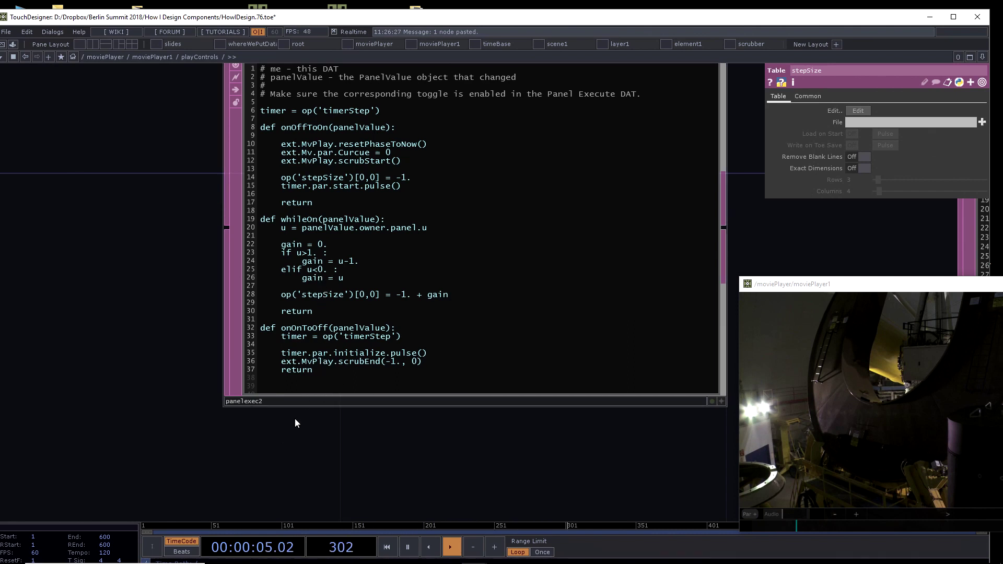
drag(331, 419, 320, 419)
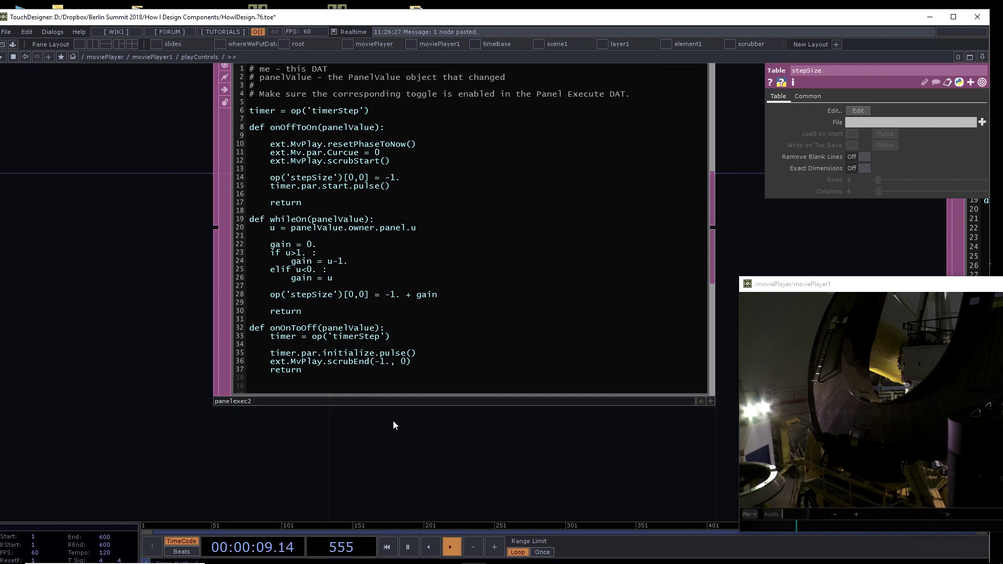
Step: Trigger the minusOne and plusOne buttons with varying pointer offsets while watching the value in the stepSize table
scroll(378, 392, down, 6)
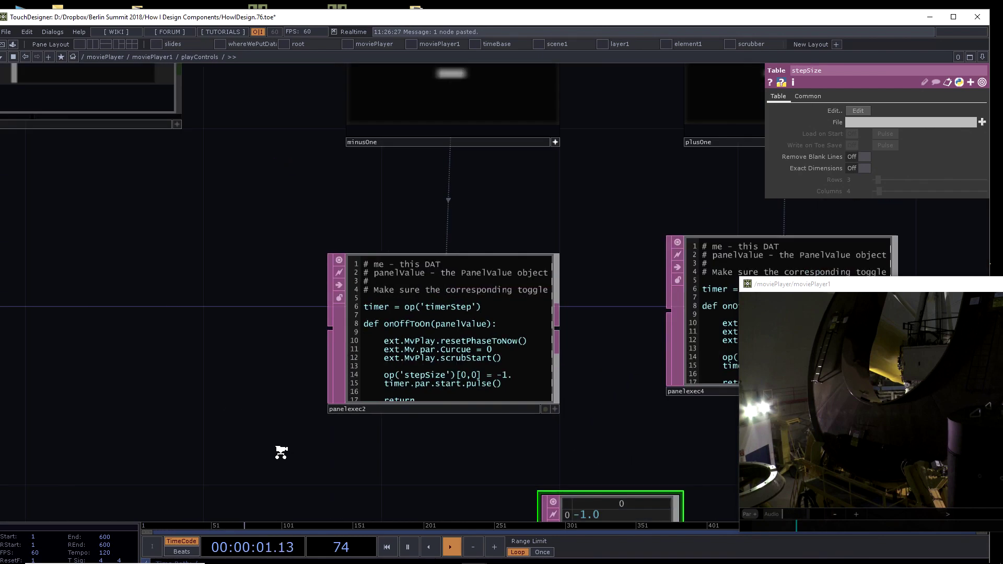
drag(519, 207, 408, 160)
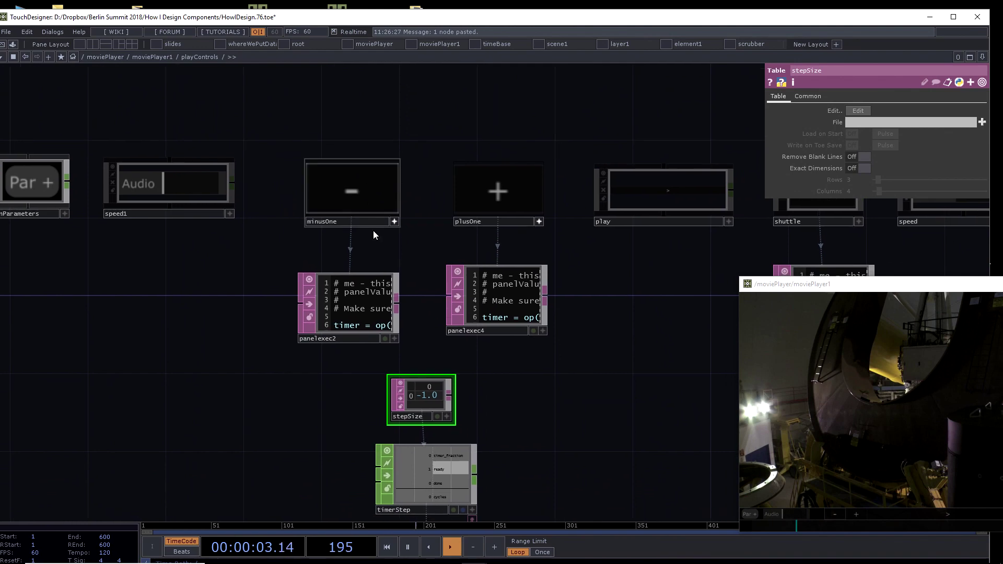
scroll(533, 412, up, 3)
scroll(519, 396, down, 2)
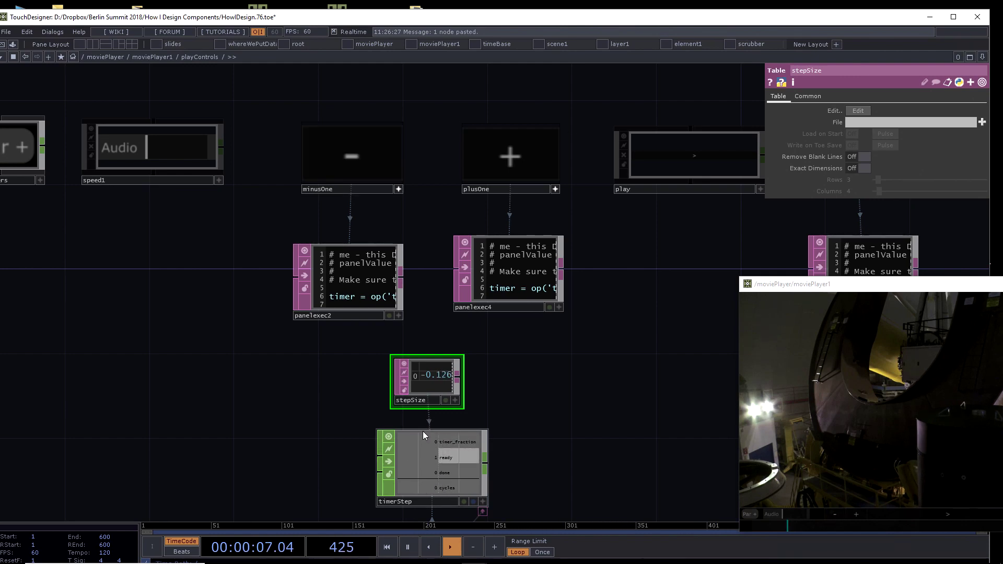
scroll(422, 418, up, 3)
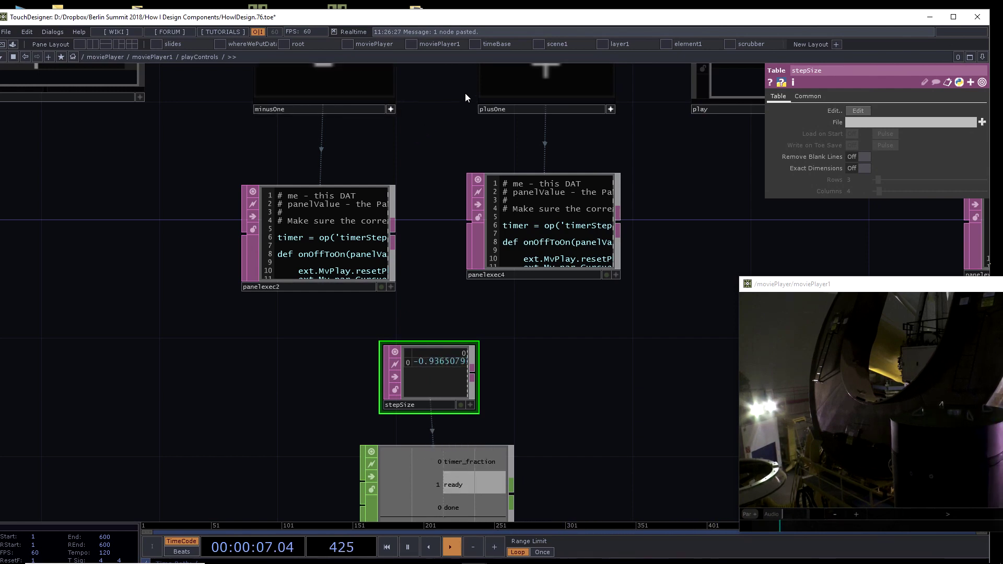
click(543, 79)
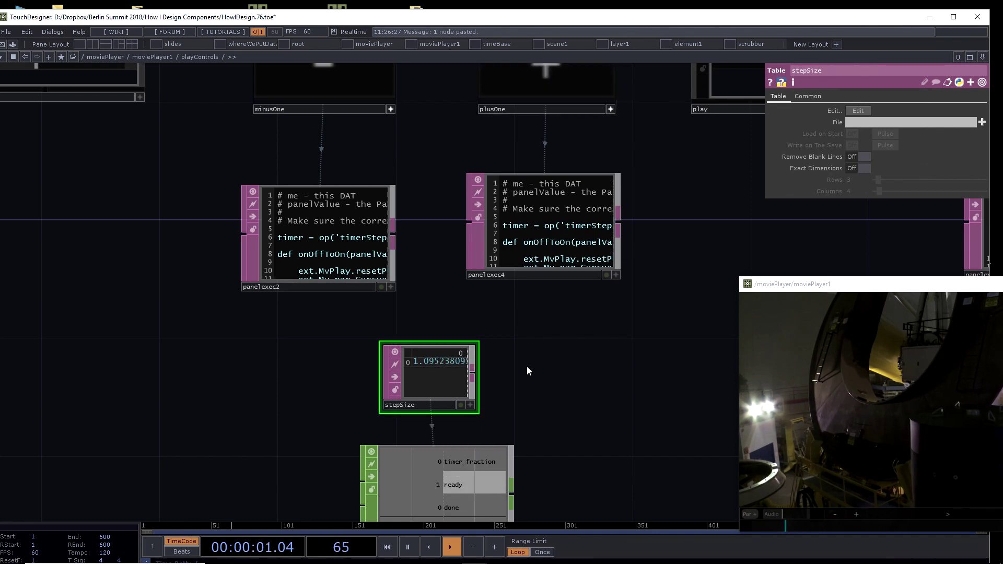
Step: Select the timerStep timer and examine its Length expression together with the timer1_callbacks script below it
scroll(528, 369, down, 10)
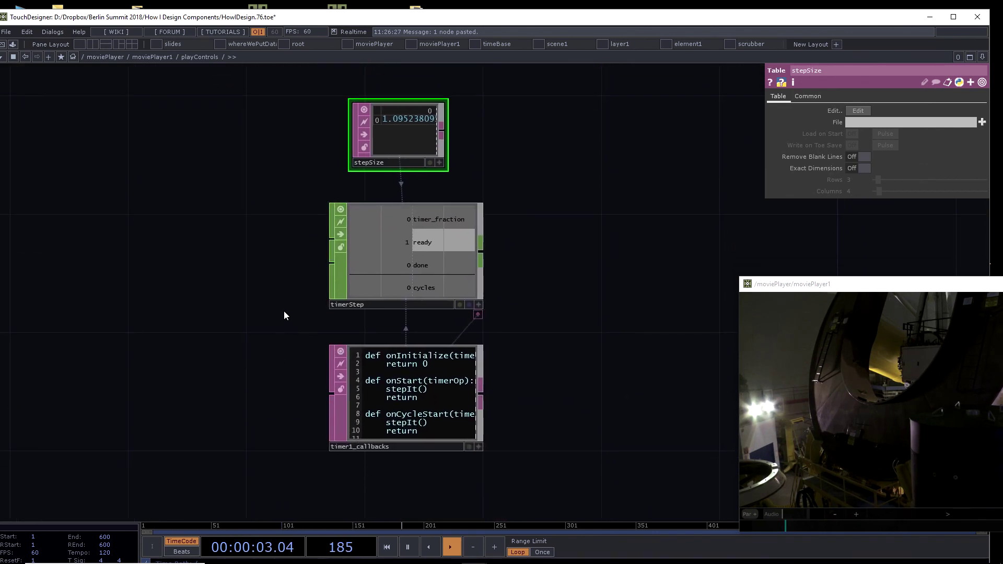
scroll(284, 316, up, 8)
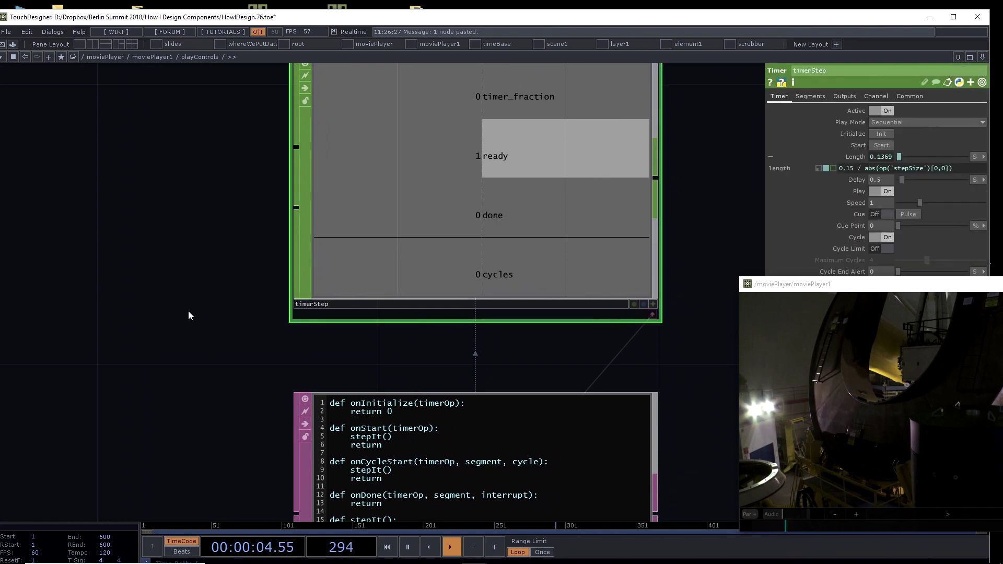
scroll(157, 334, down, 4)
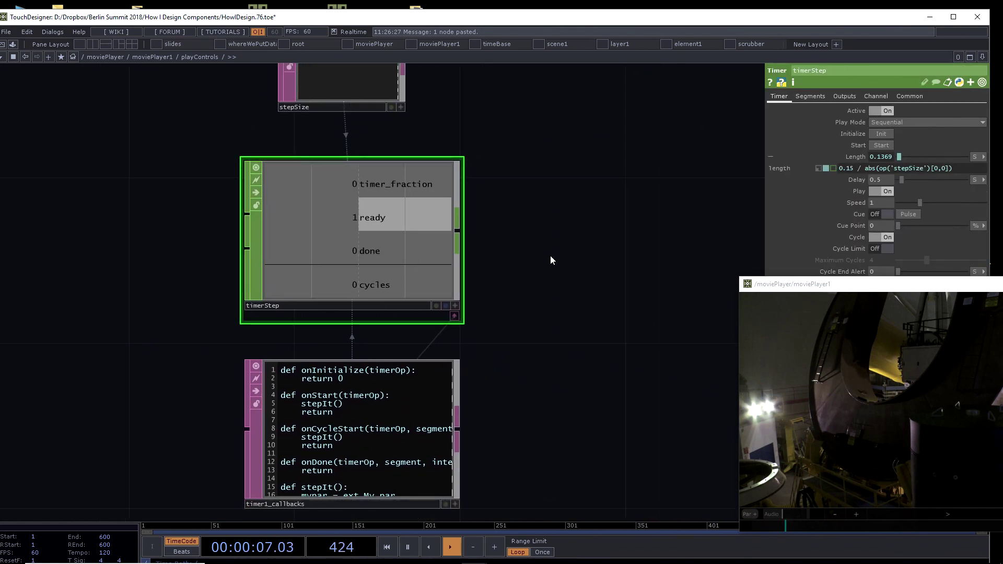
Step: Move the floating moviePlayer1 viewer off the timerStep parameters and look over the stepSize table that drives the timer
drag(821, 289, 783, 348)
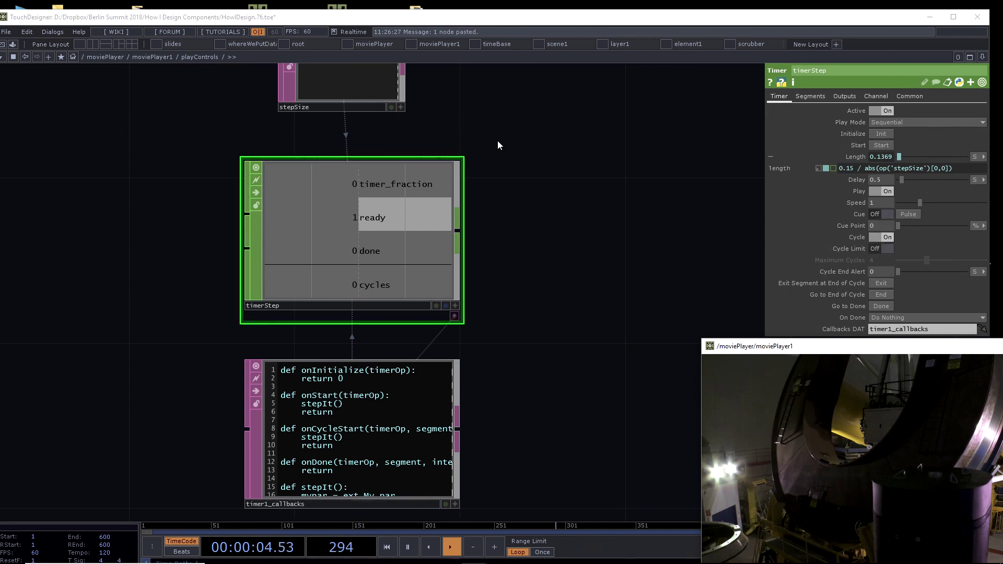
drag(499, 139, 529, 215)
scroll(513, 216, down, 1)
scroll(513, 216, down, 1)
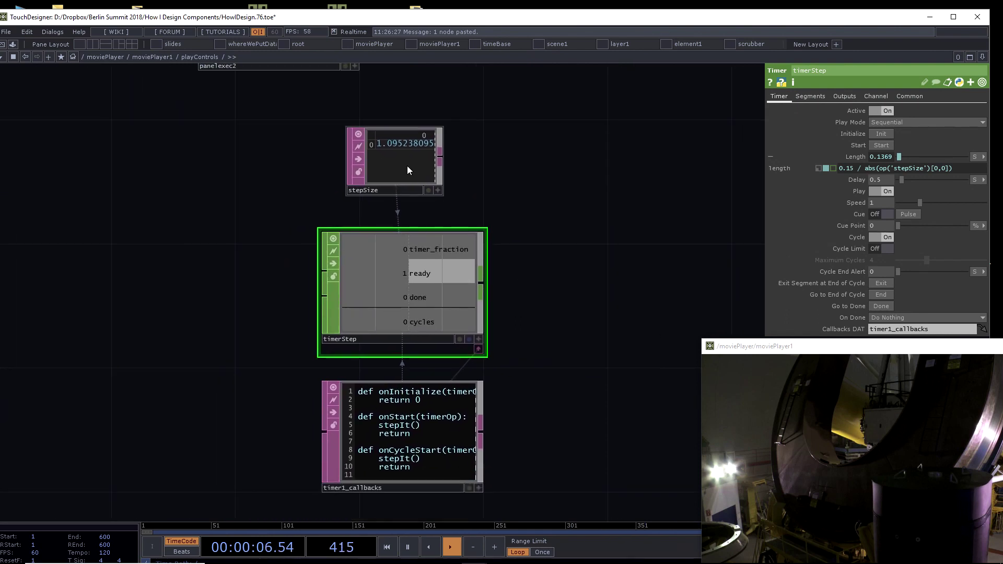
scroll(255, 155, down, 1)
drag(250, 161, 205, 308)
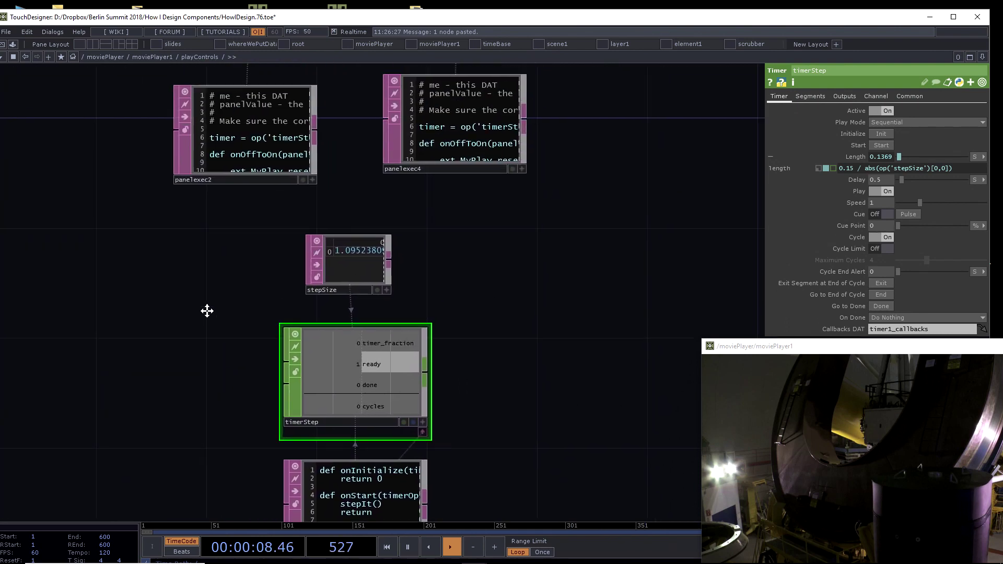
Step: Test the plusOne control by repeatedly stepping the movie forward, observing the stepSize table and the timerStep length
drag(477, 99, 543, 218)
click(457, 120)
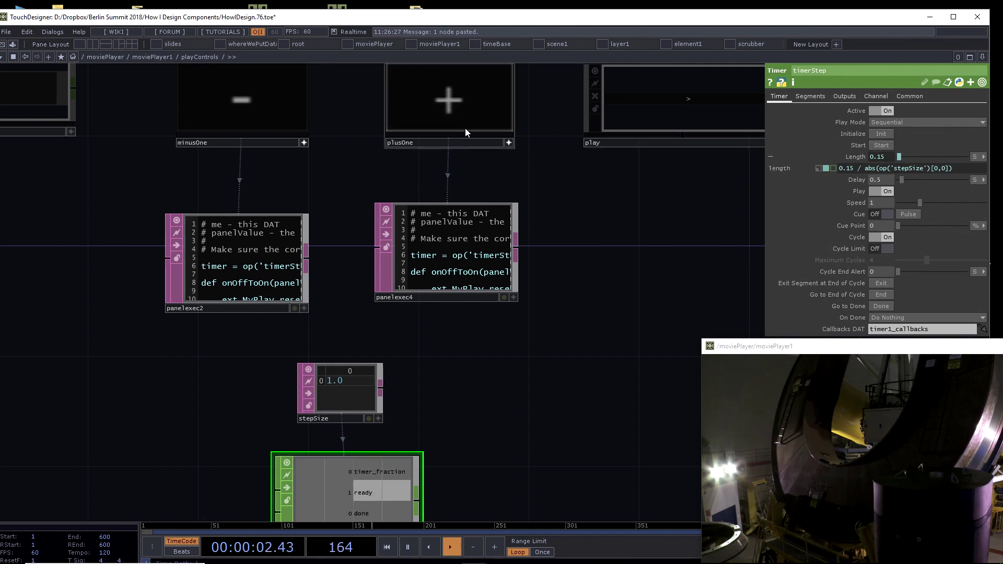
click(458, 115)
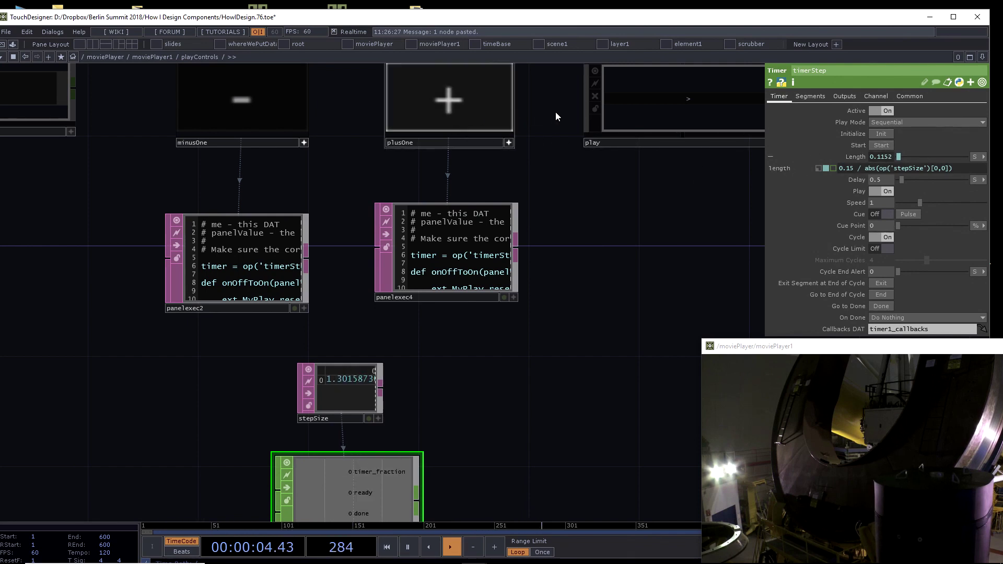
drag(617, 124, 504, 114)
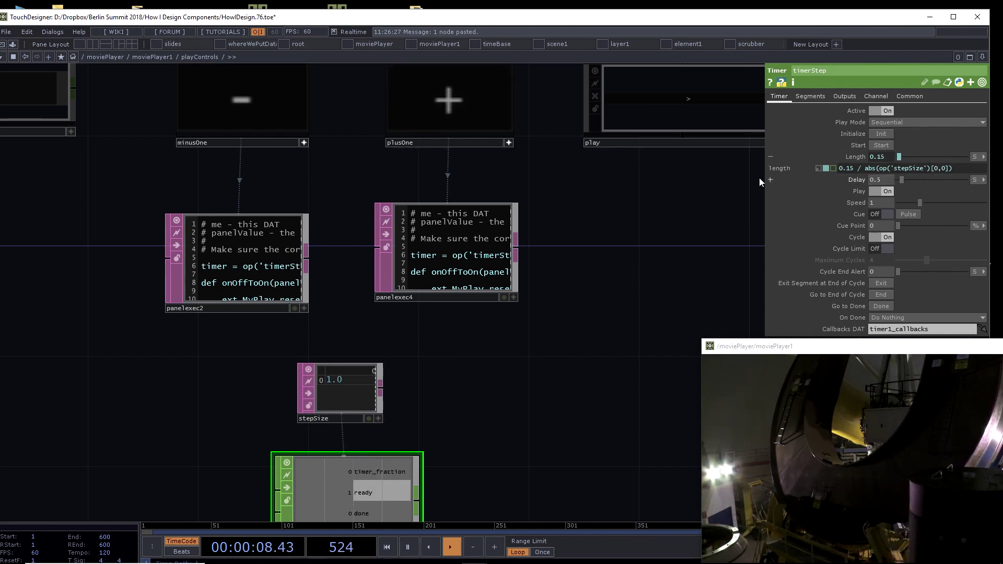
click(462, 91)
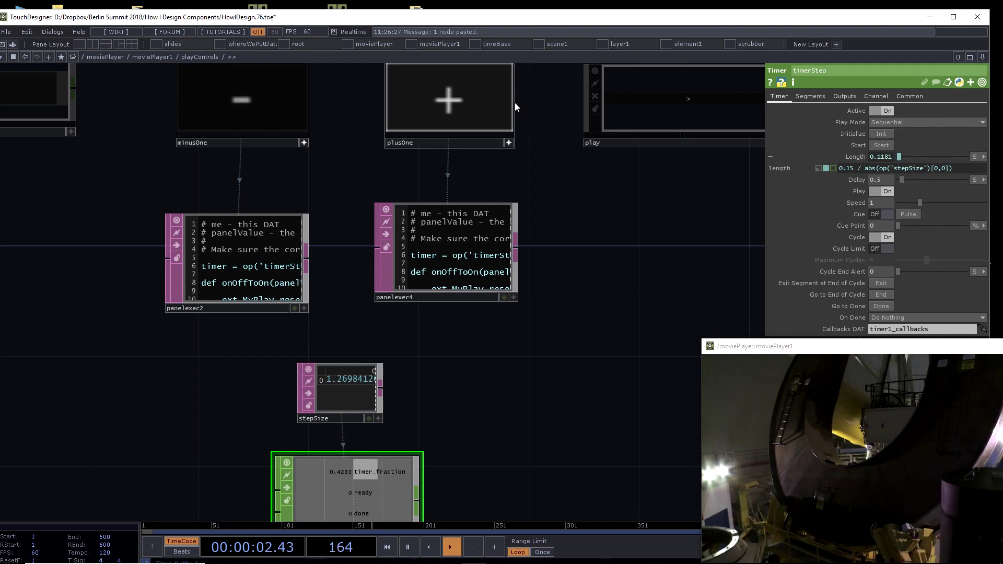
click(487, 109)
Step: Examine the timer1_callbacks script below timerStep, including its stepIt function
scroll(553, 324, down, 2)
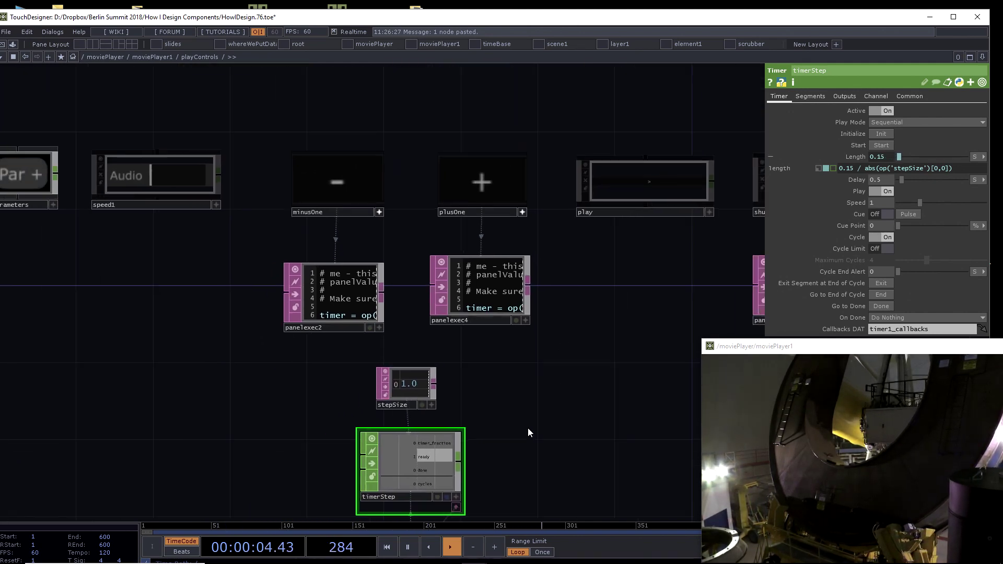
drag(528, 432, 284, 314)
scroll(312, 289, up, 3)
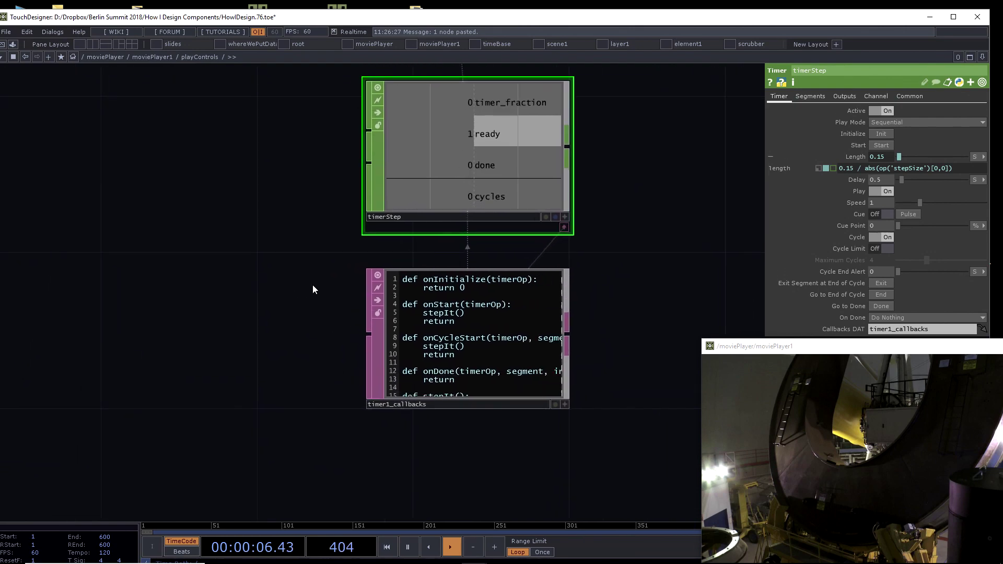
scroll(138, 332, up, 3)
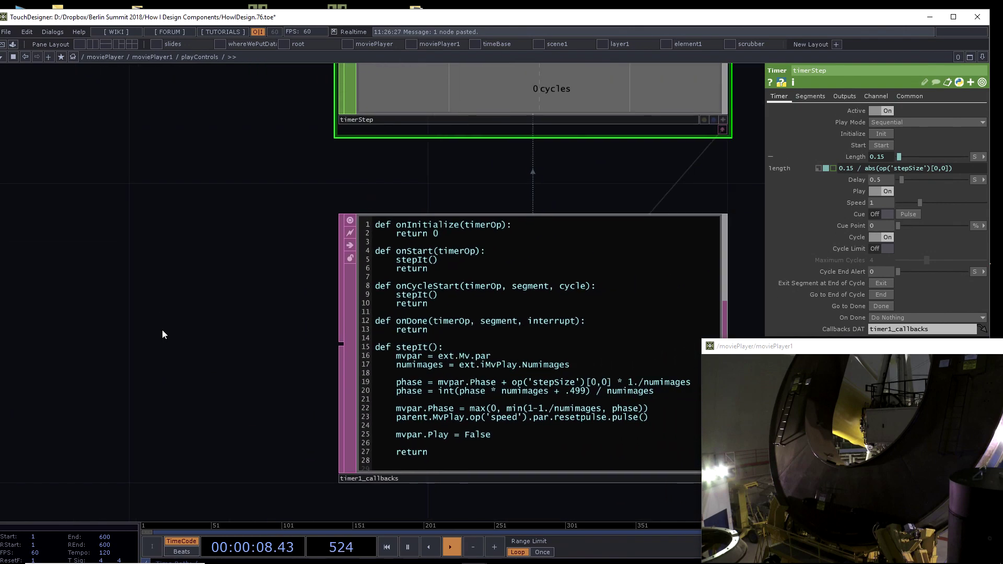
drag(162, 331, 195, 340)
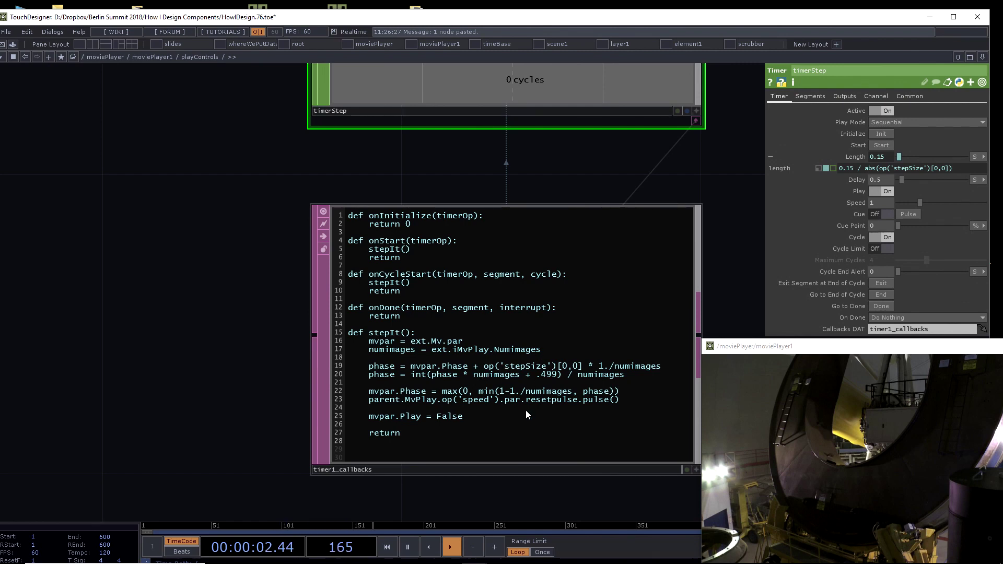
drag(150, 351, 56, 290)
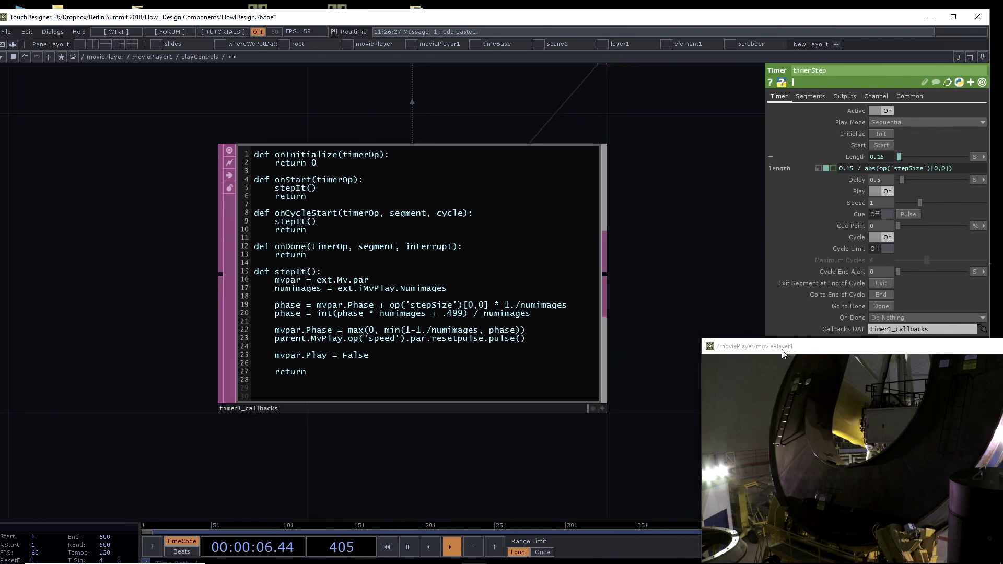
Step: Scrub the movie in the moviePlayer1 viewer to about 0:25 and move the viewer off the stepIt code
drag(778, 356, 505, 175)
click(598, 406)
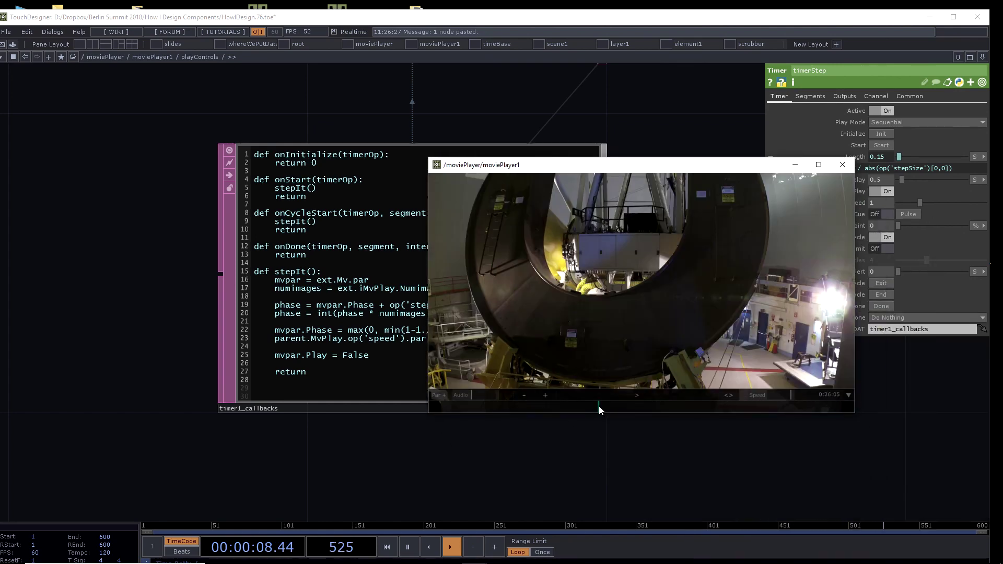
click(594, 406)
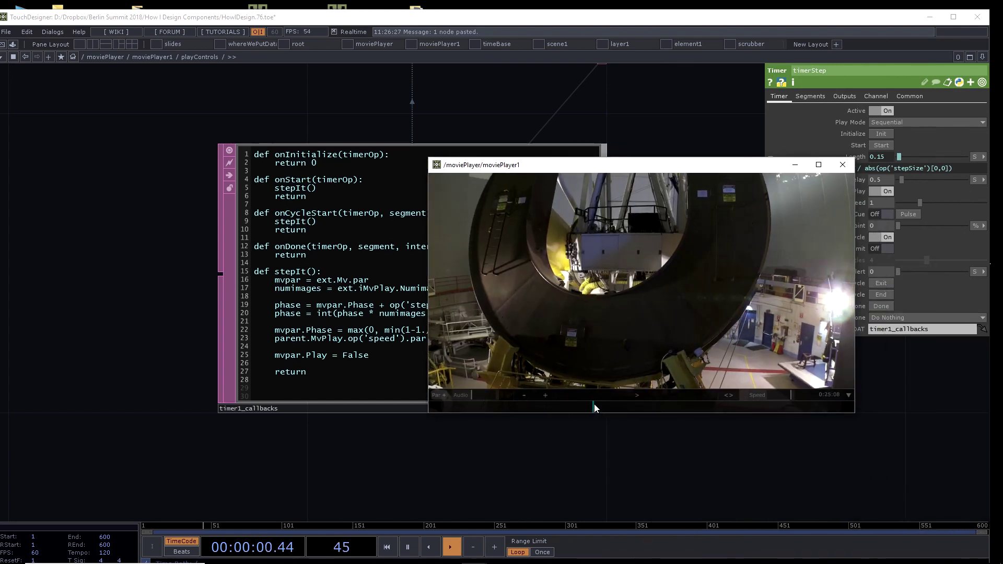
drag(610, 166, 669, 286)
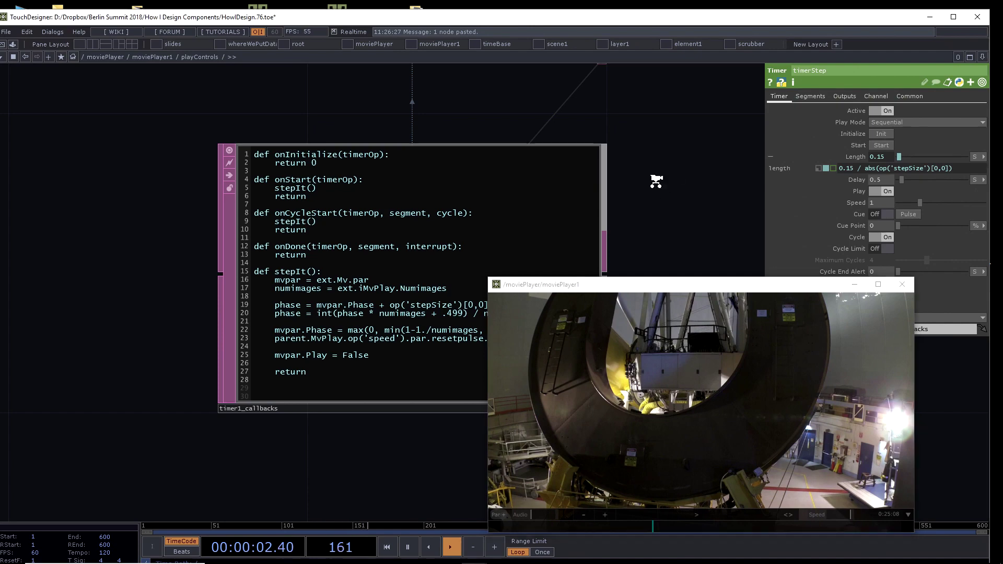
Step: Go up from playControls to the moviePlayer1 network and survey its operators with the floating viewer out of the way
scroll(656, 181, down, 5)
key(h)
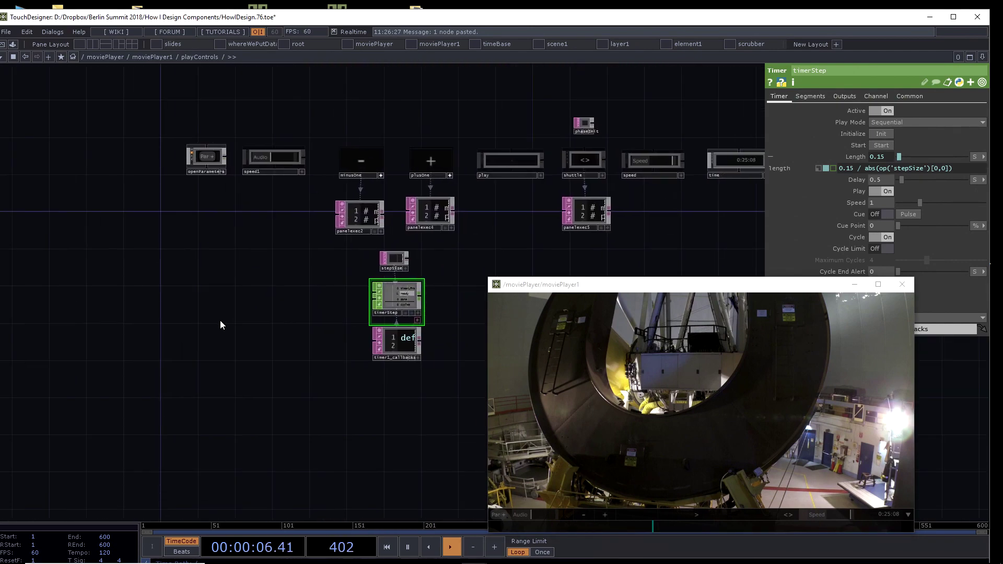
scroll(192, 365, down, 6)
scroll(182, 373, down, 3)
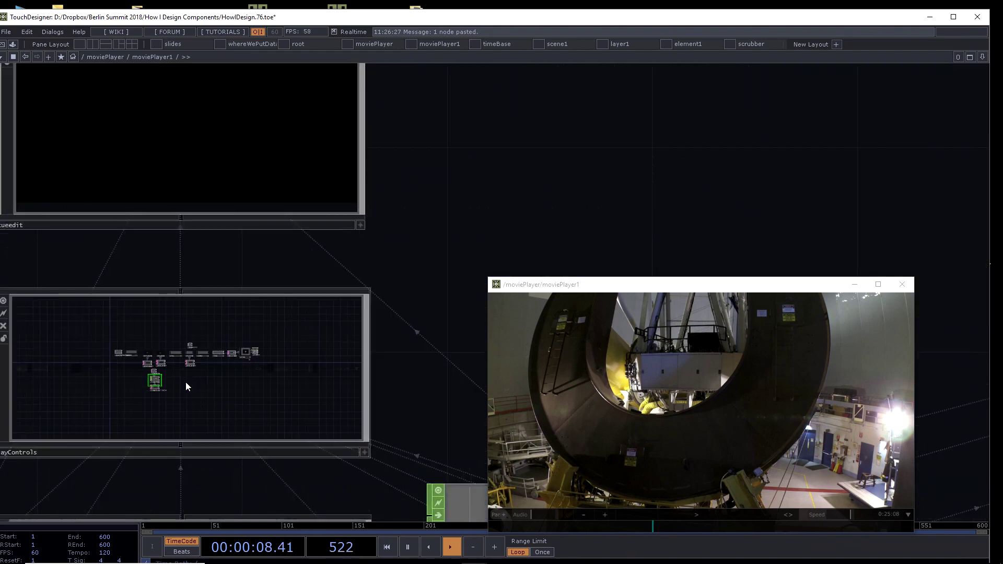
scroll(186, 382, up, 8)
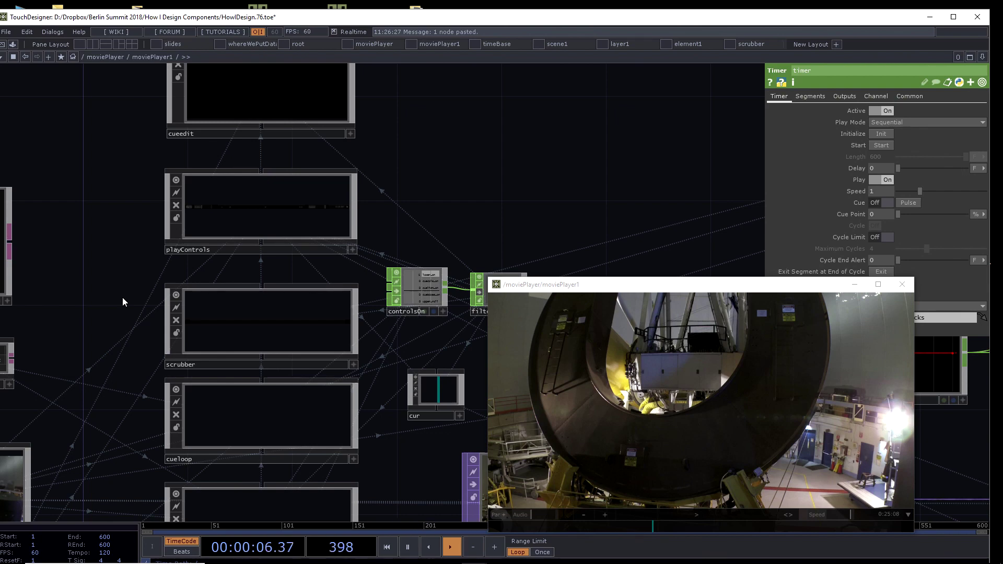
mouse_move(528, 300)
drag(541, 286, 587, 202)
scroll(651, 145, down, 10)
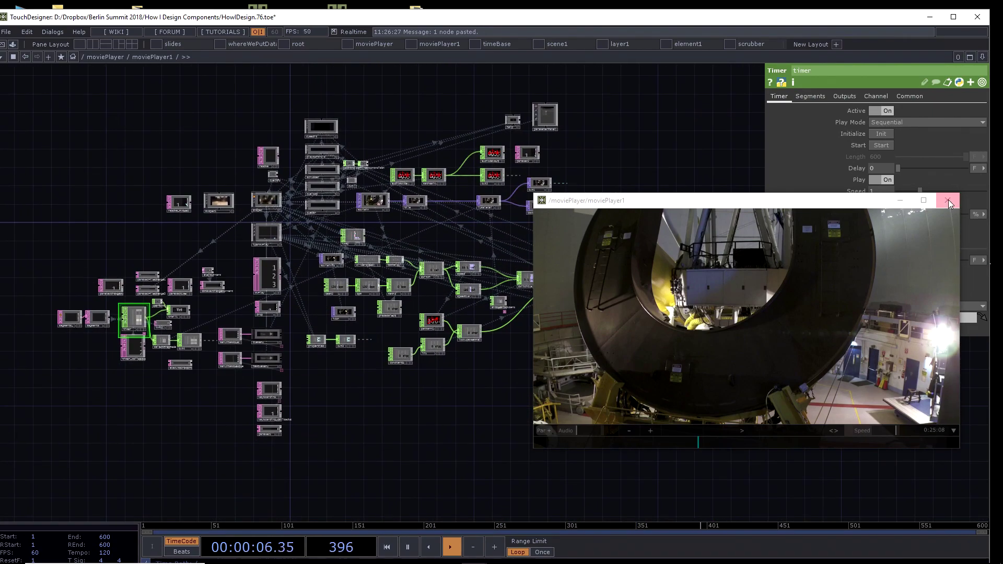
Step: Close the floating moviePlayer1 viewer and go up to the moviePlayer network
click(947, 200)
key(h)
key(u)
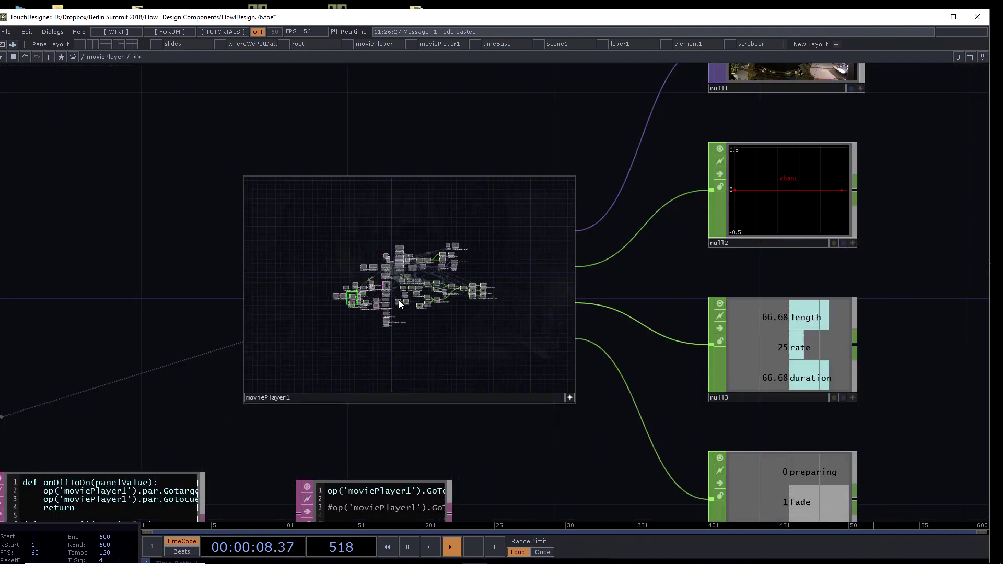
Step: Examine the moviePlayer1 component, its built-in playback controls and the null operators connected to its outputs
scroll(384, 151, down, 5)
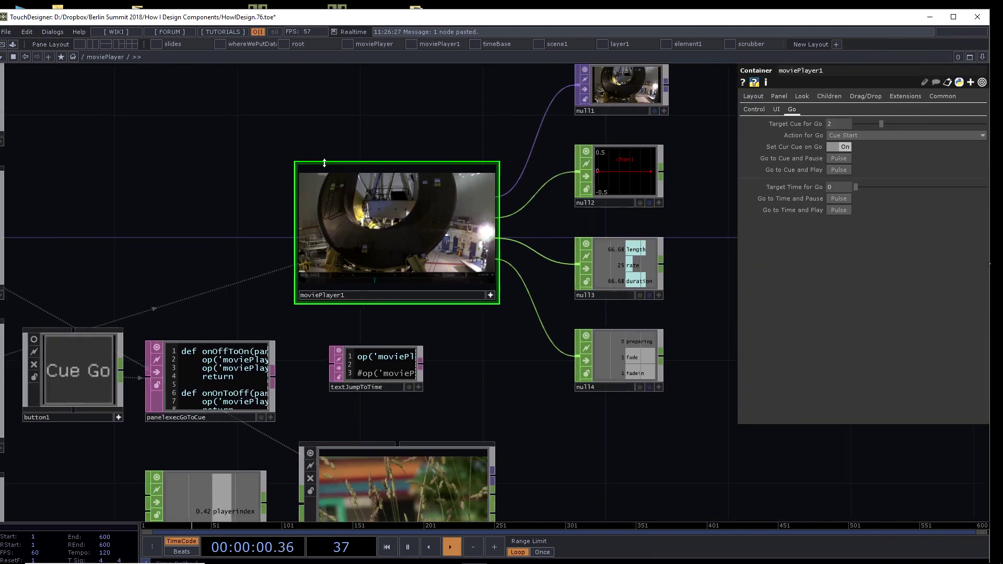
drag(237, 228, 242, 201)
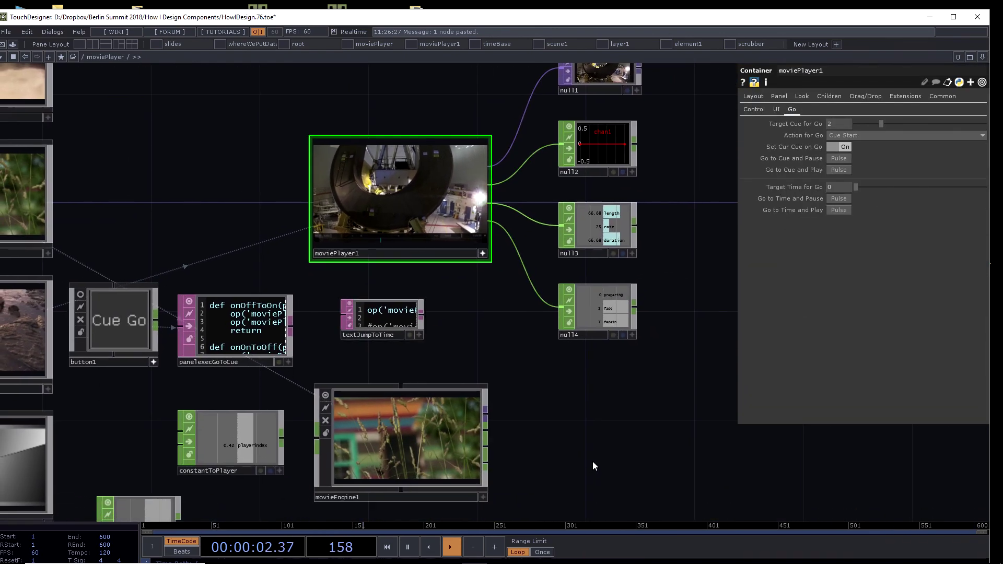
drag(594, 465, 629, 435)
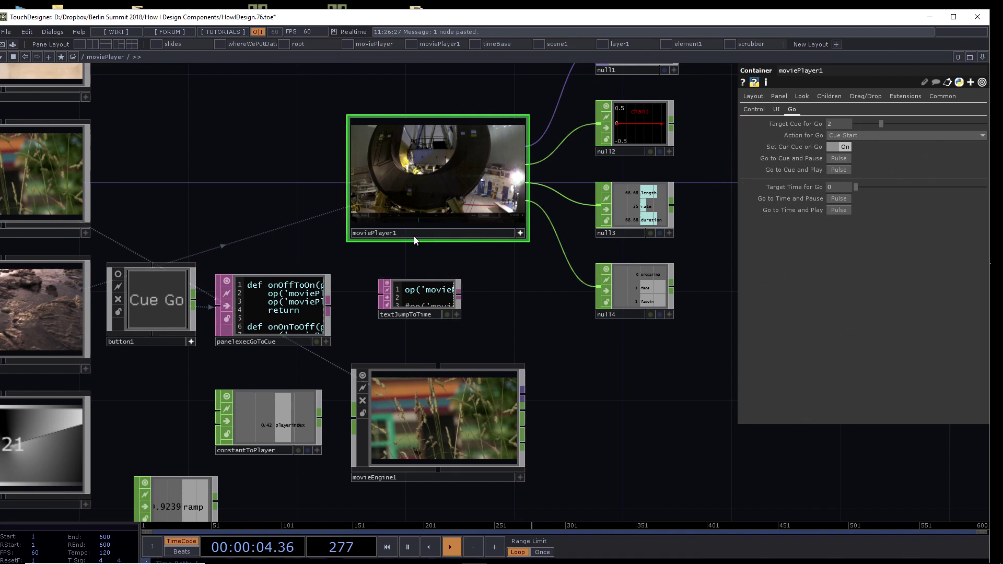
drag(238, 191, 140, 262)
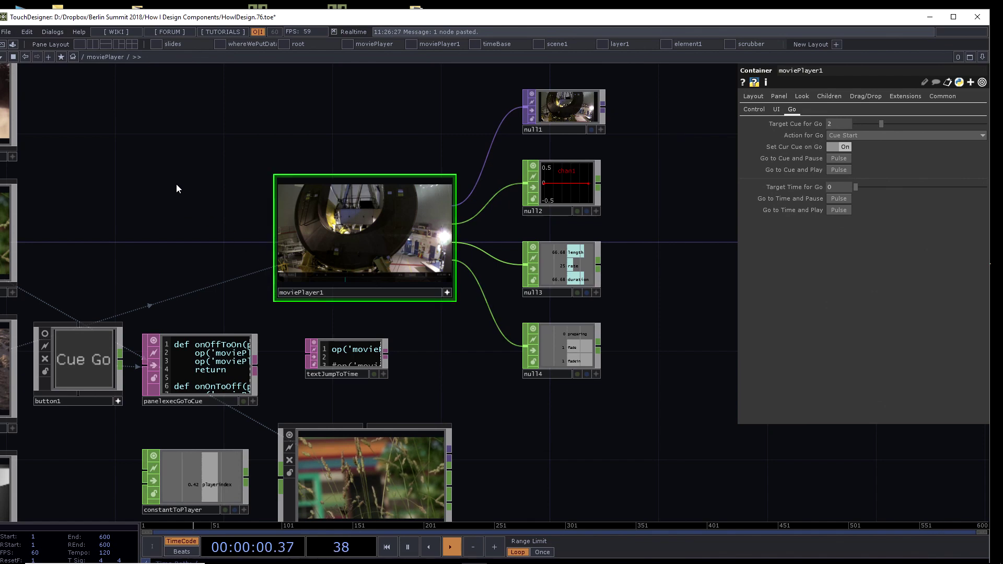
scroll(384, 268, up, 4)
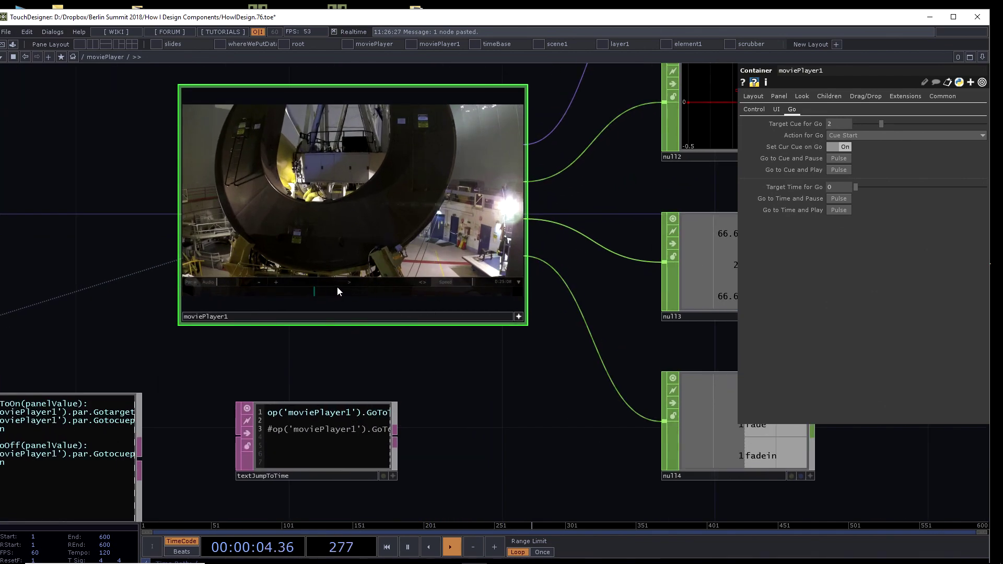
mouse_move(383, 277)
scroll(170, 217, up, 2)
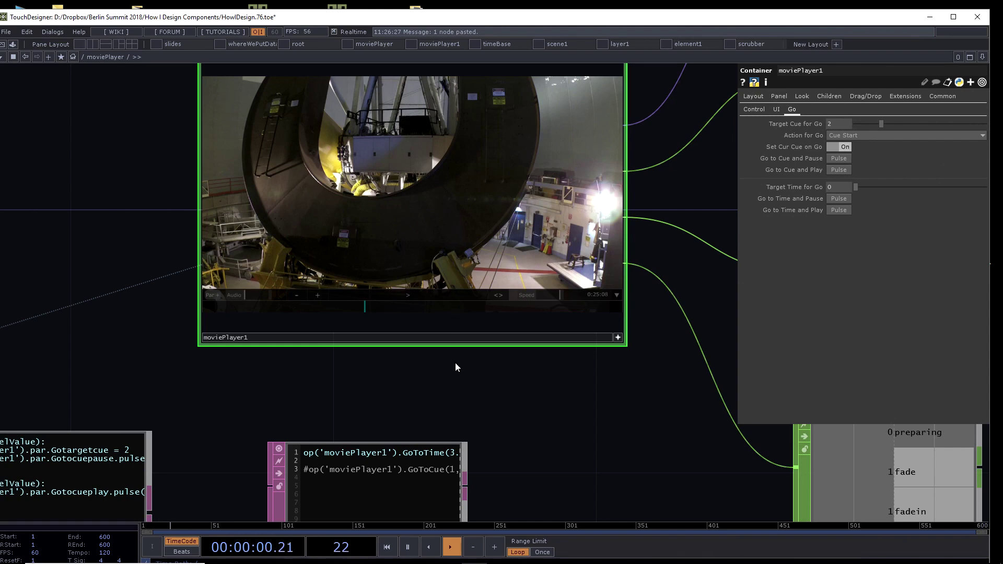
scroll(540, 382, down, 3)
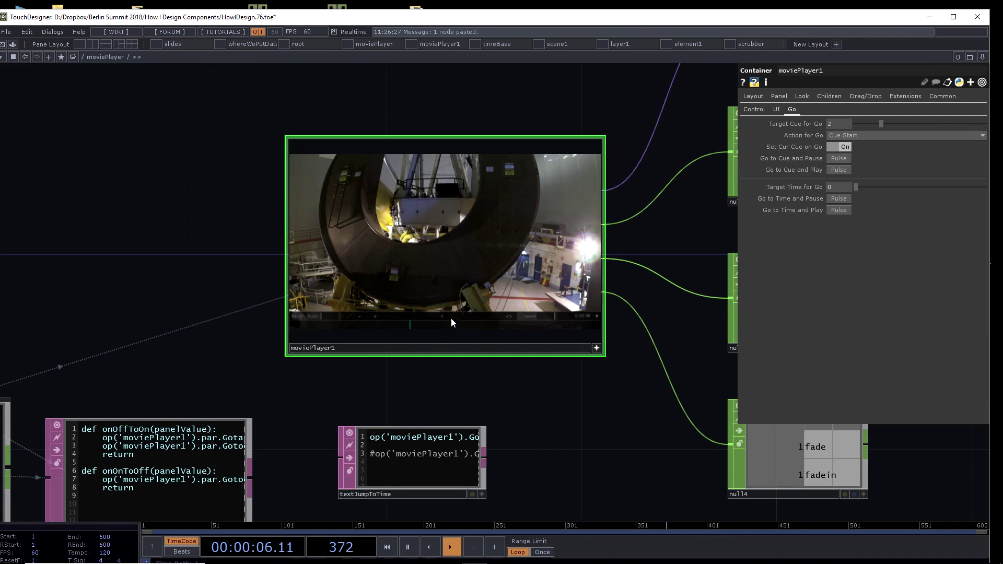
Step: Inside moviePlayer1, select the five stacked panel containers from cueedit down to cuebar, and return to the moviePlayer network
scroll(453, 303, up, 5)
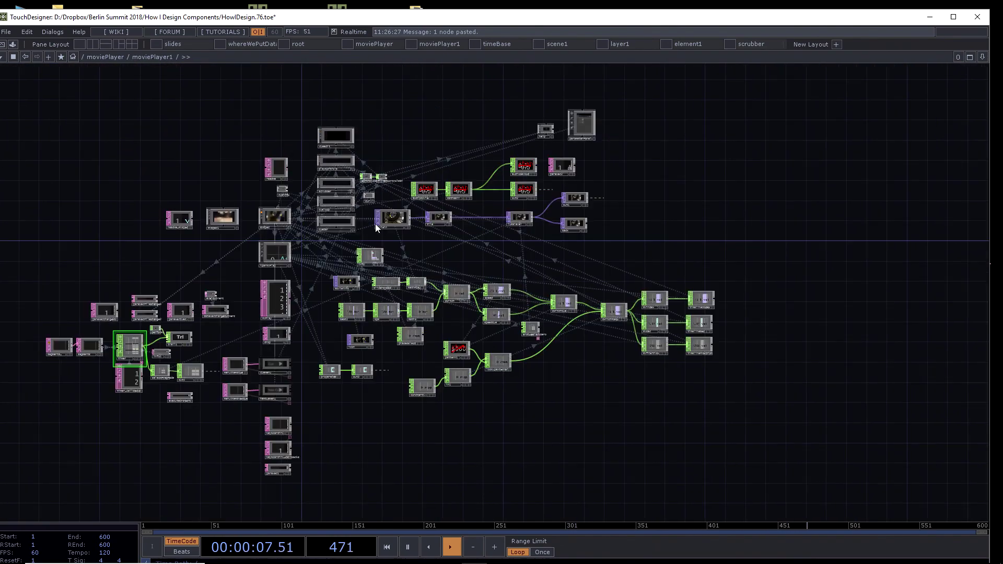
scroll(324, 102, up, 5)
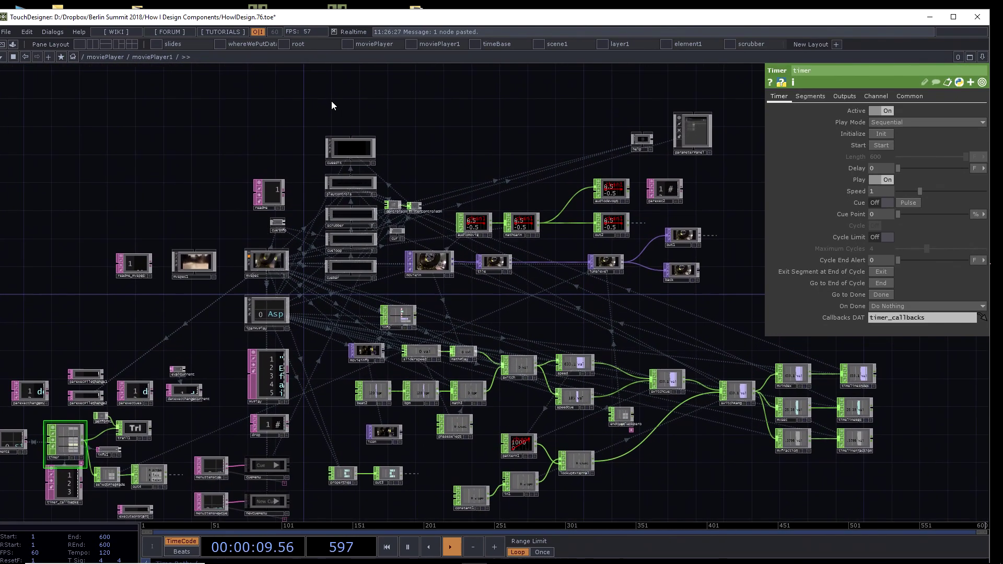
drag(331, 102, 362, 294)
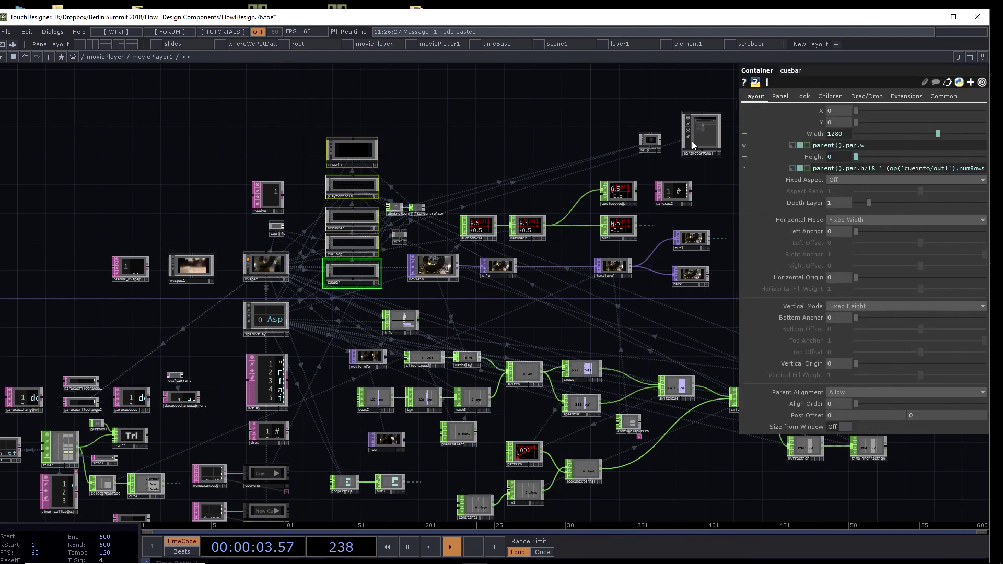
scroll(496, 118, down, 5)
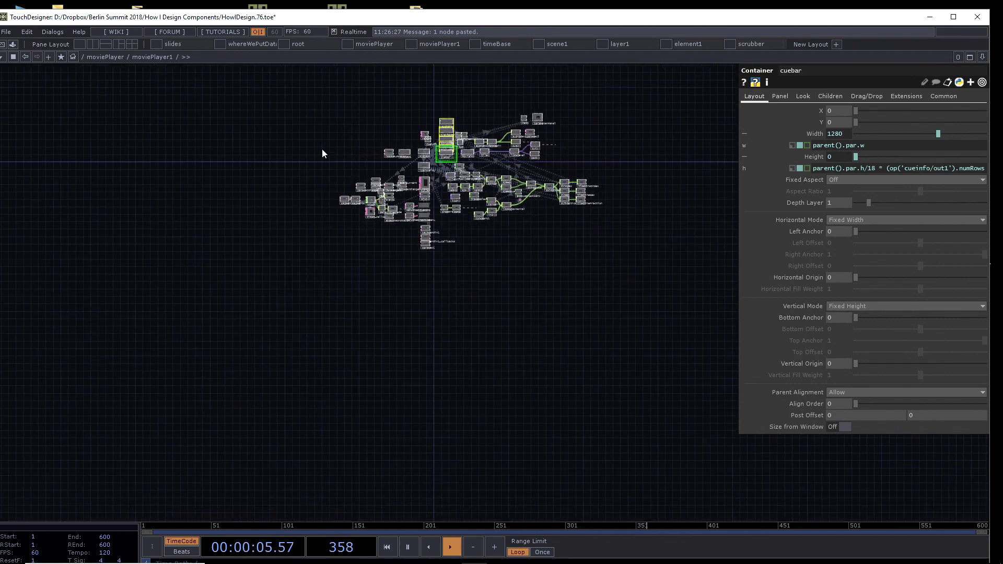
scroll(286, 207, down, 2)
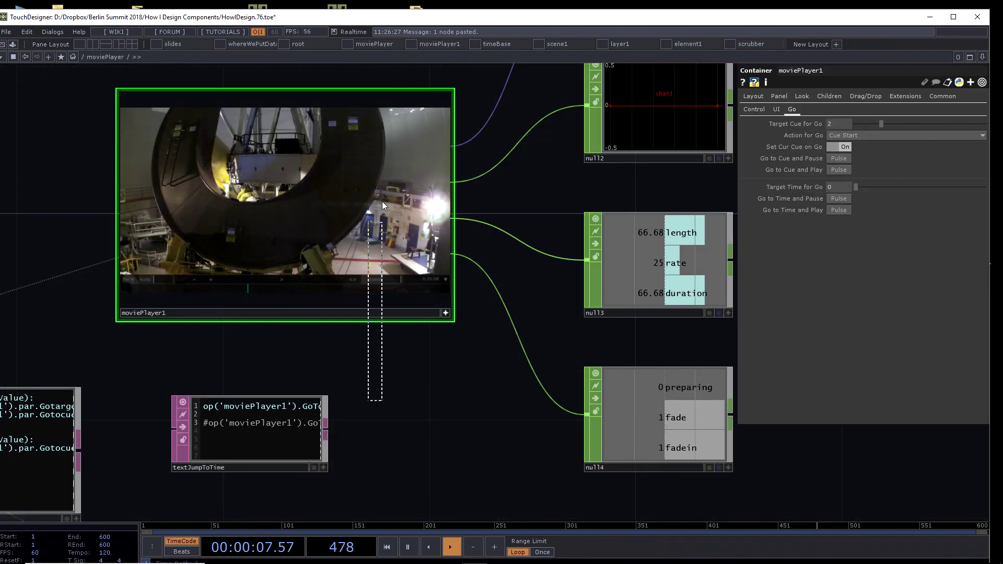
Step: Select the movieEngine1 component, inspect its internal network for comparison with moviePlayer1, and return to the moviePlayer network
scroll(424, 359, down, 2)
drag(458, 470, 431, 327)
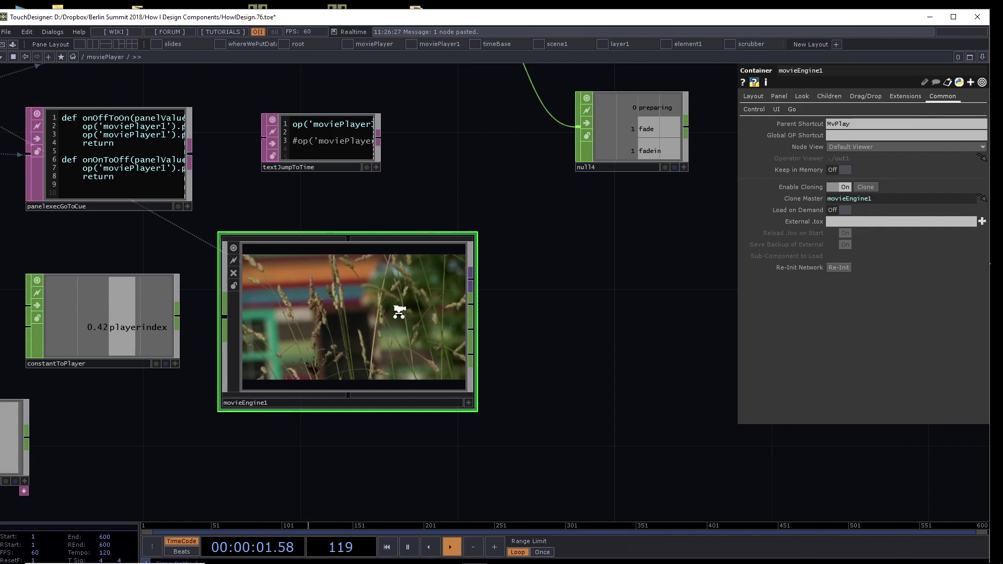
scroll(399, 312, up, 5)
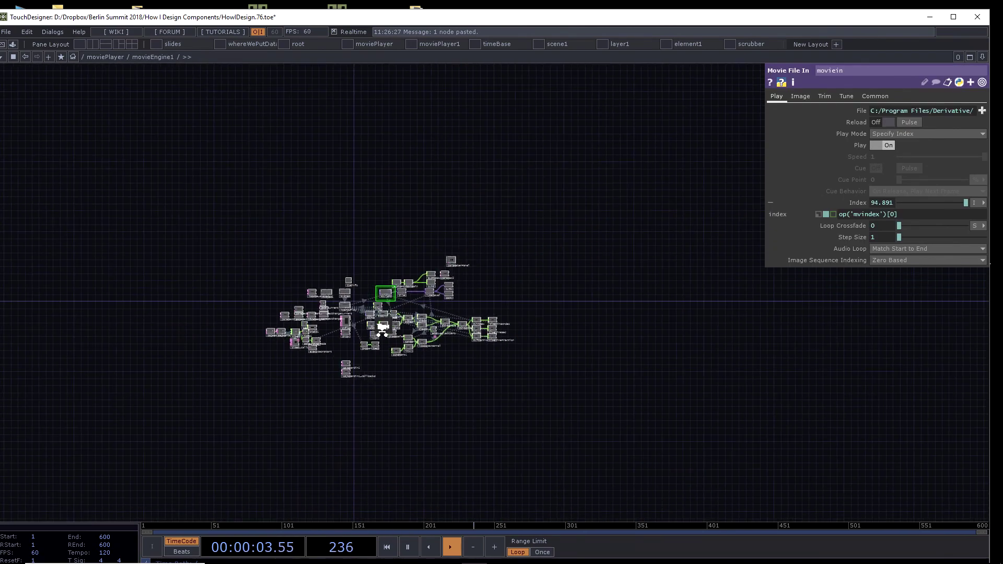
scroll(382, 330, down, 3)
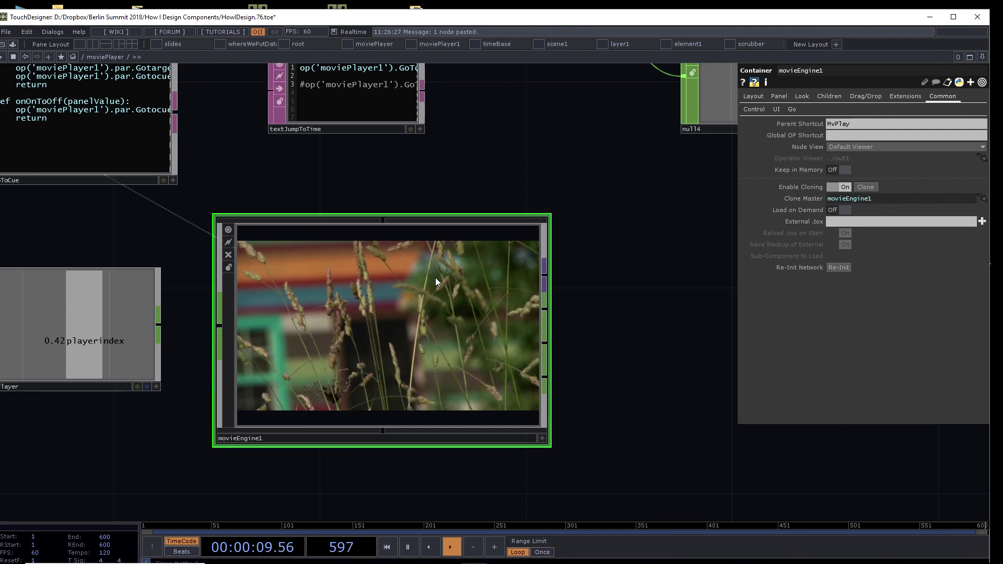
Step: Examine the operators inside movieEngine1 from the movie input down to the keyboard callbacks, and return to the moviePlayer network
scroll(435, 282, up, 4)
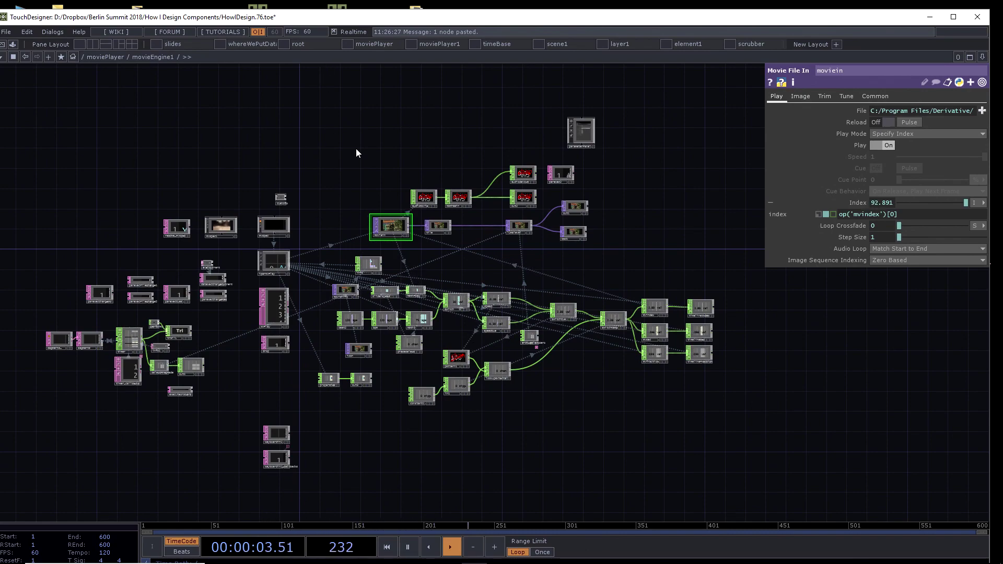
scroll(158, 194, up, 5)
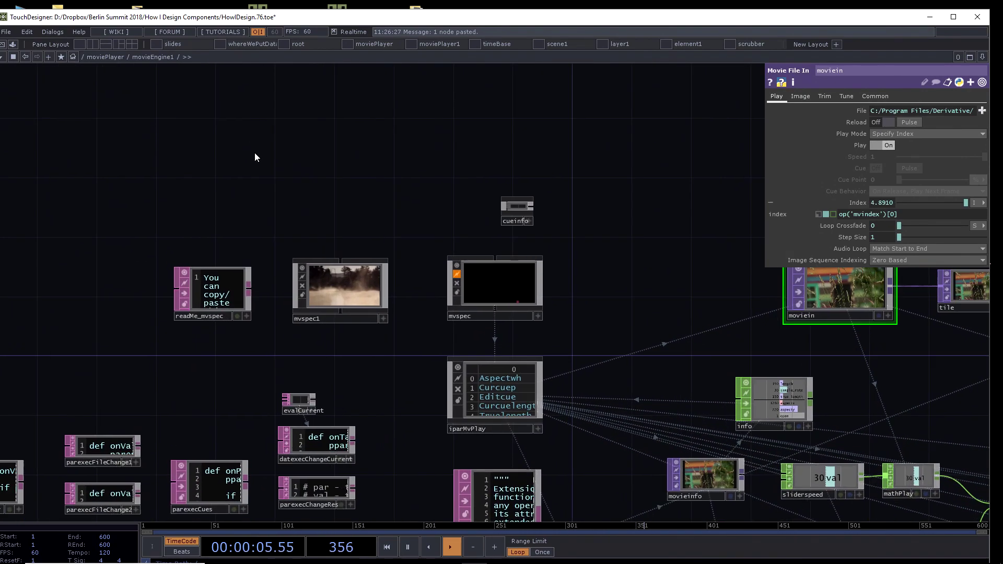
drag(396, 118, 231, 157)
mouse_move(524, 393)
mouse_down()
mouse_move(430, 395)
mouse_move(322, 317)
mouse_up()
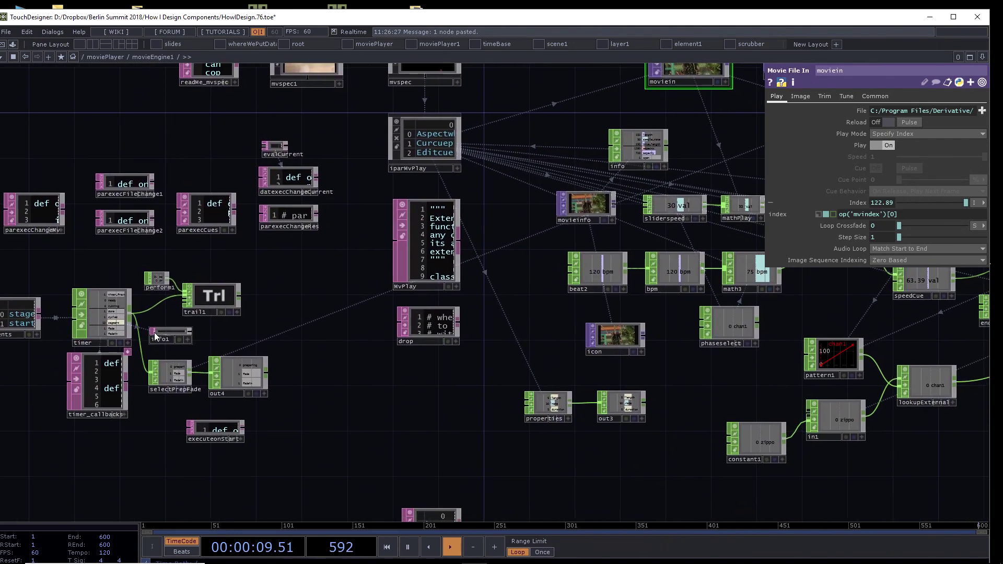
drag(428, 443, 369, 214)
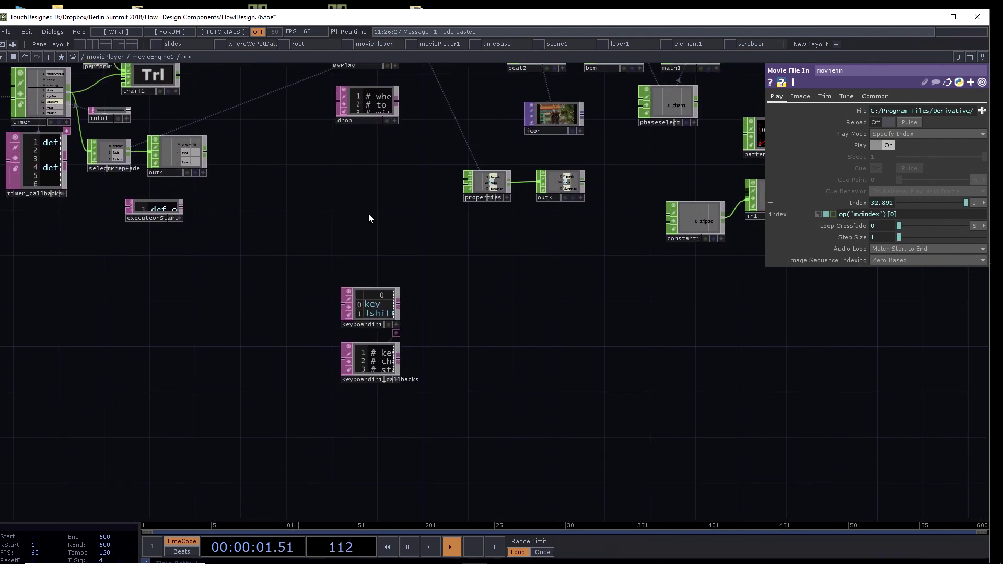
scroll(413, 290, up, 5)
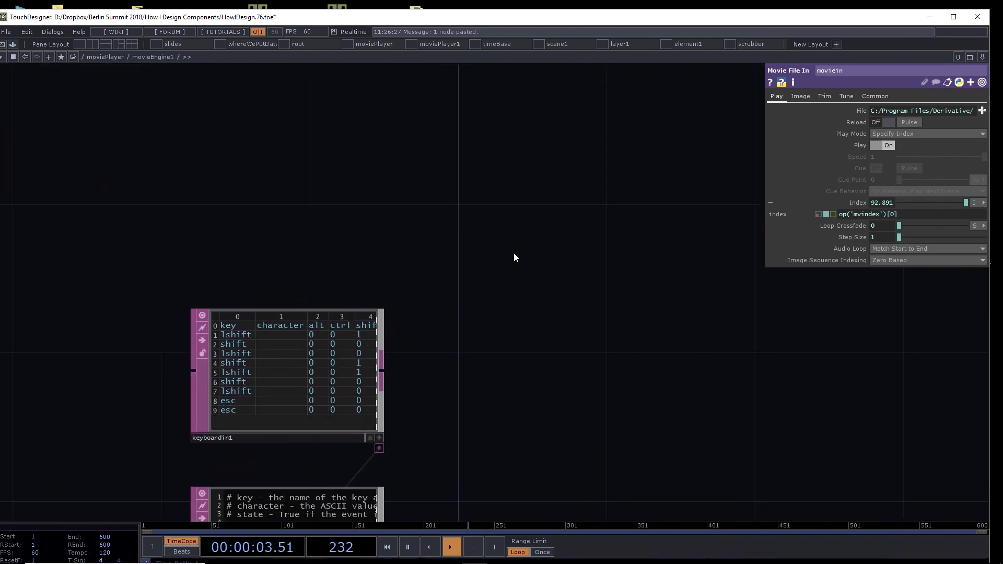
scroll(514, 257, down, 15)
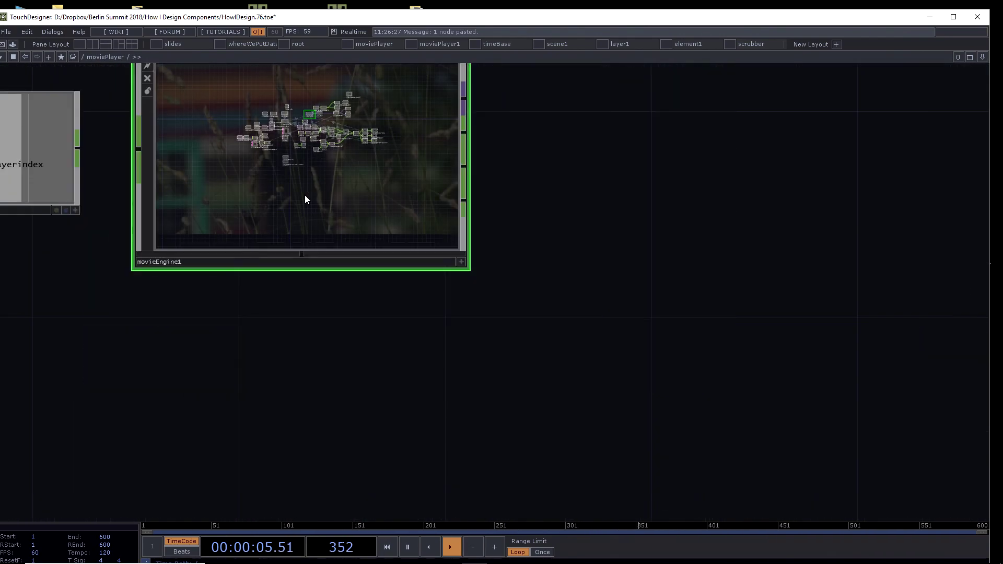
key(p)
scroll(305, 199, down, 8)
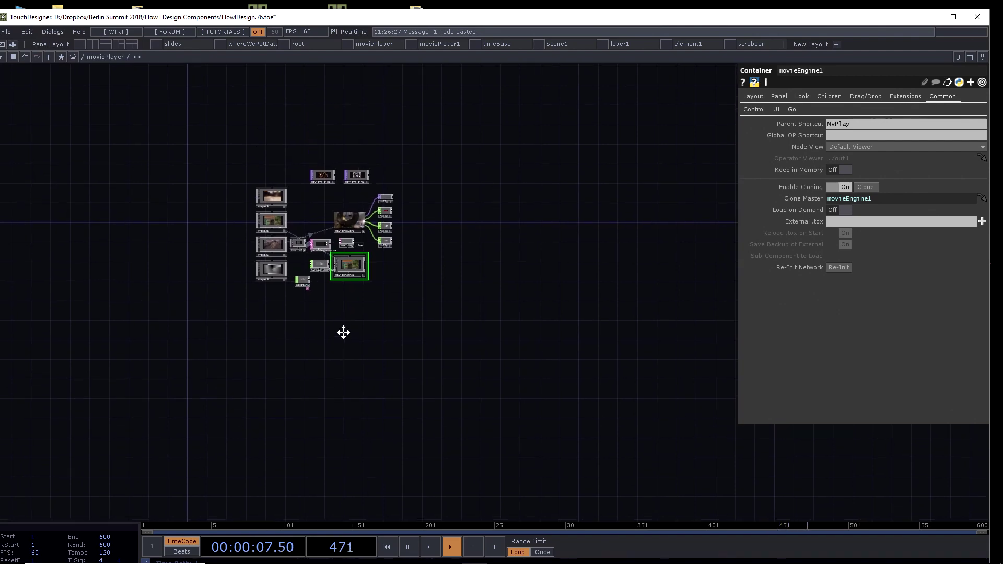
Step: Review the mvspec sources and the null outputs in the moviePlayer network, and go up to the project root
scroll(314, 233, up, 5)
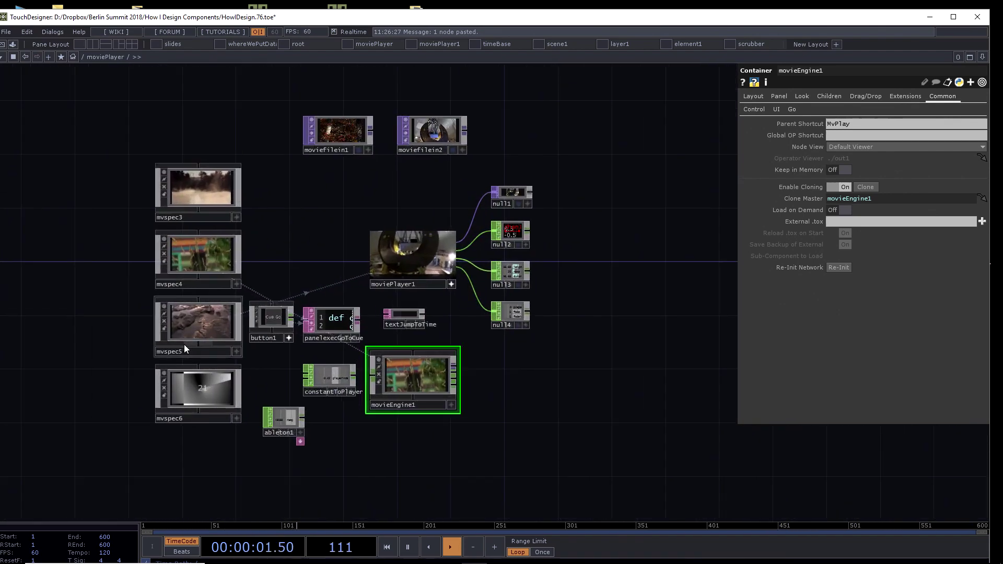
scroll(339, 208, down, 10)
scroll(350, 204, up, 10)
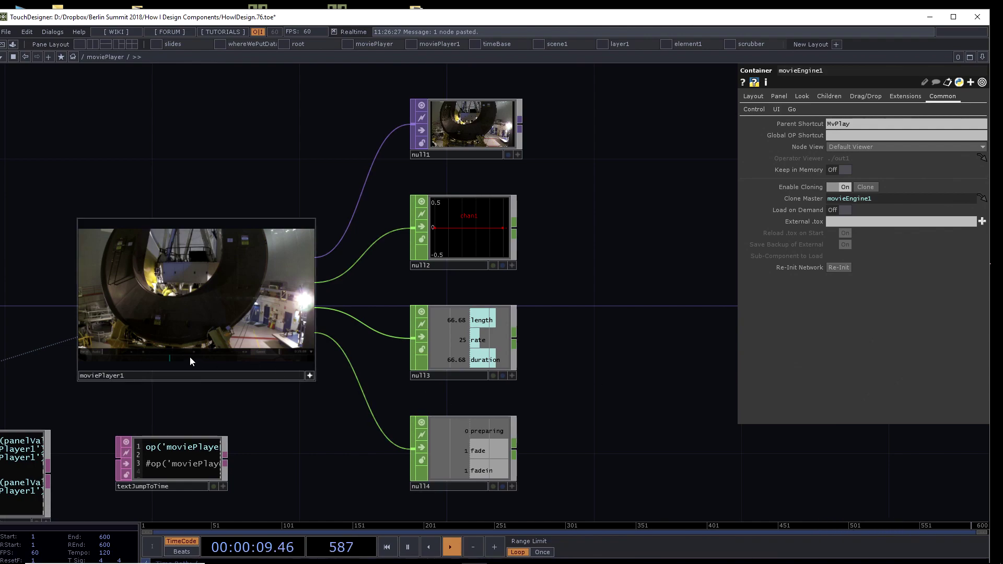
scroll(277, 127, down, 10)
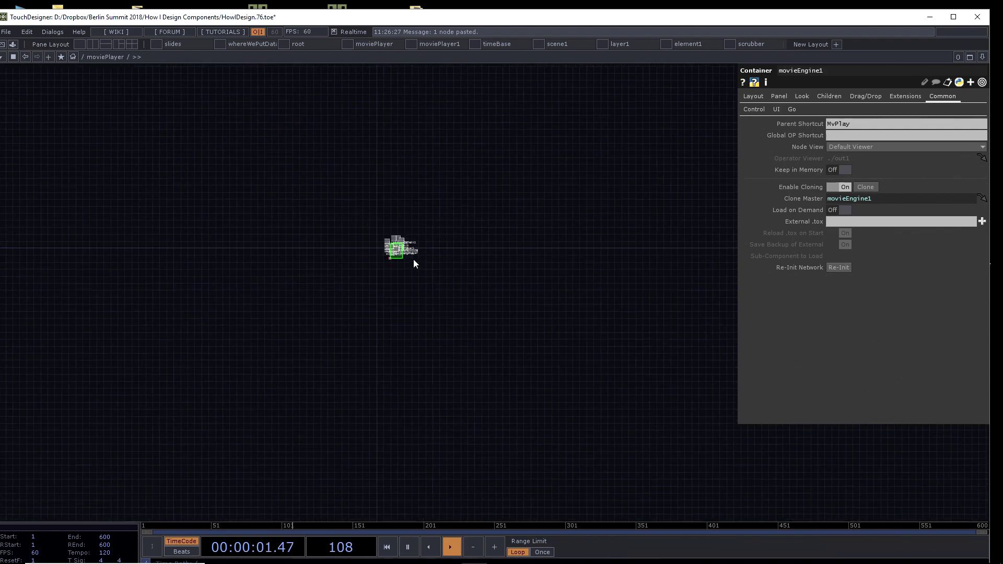
scroll(413, 259, down, 3)
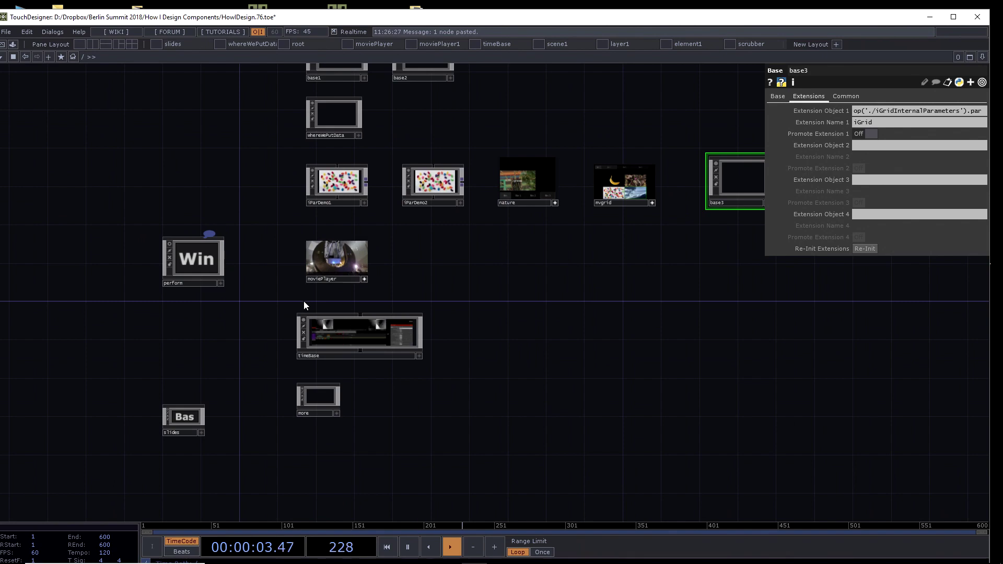
Step: Deactivate the moviePlayer container's interactive viewer at the root level, and select the timeBase component for a closer look
drag(251, 312, 327, 340)
scroll(385, 328, up, 5)
drag(451, 227, 320, 180)
scroll(380, 257, up, 4)
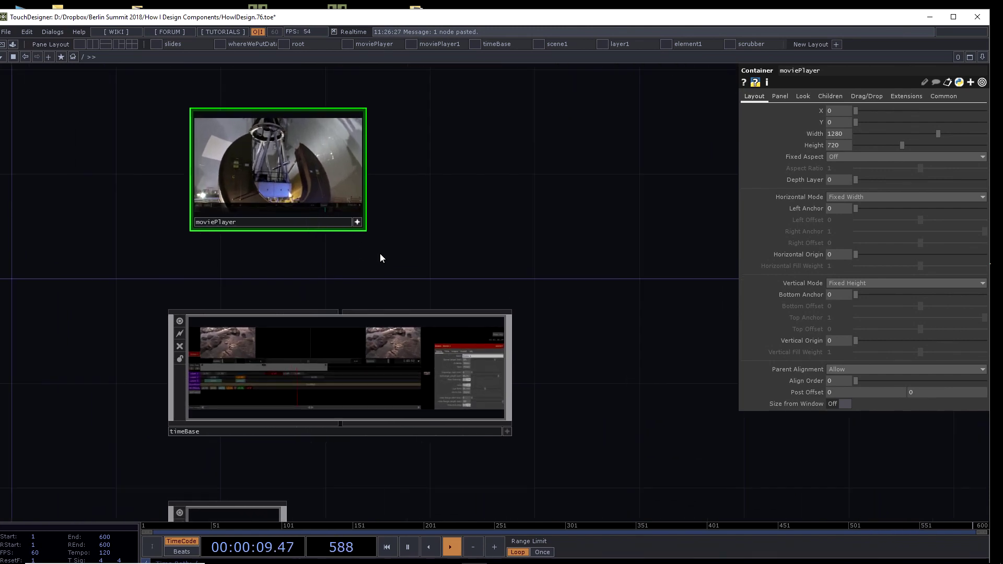
click(358, 223)
click(329, 325)
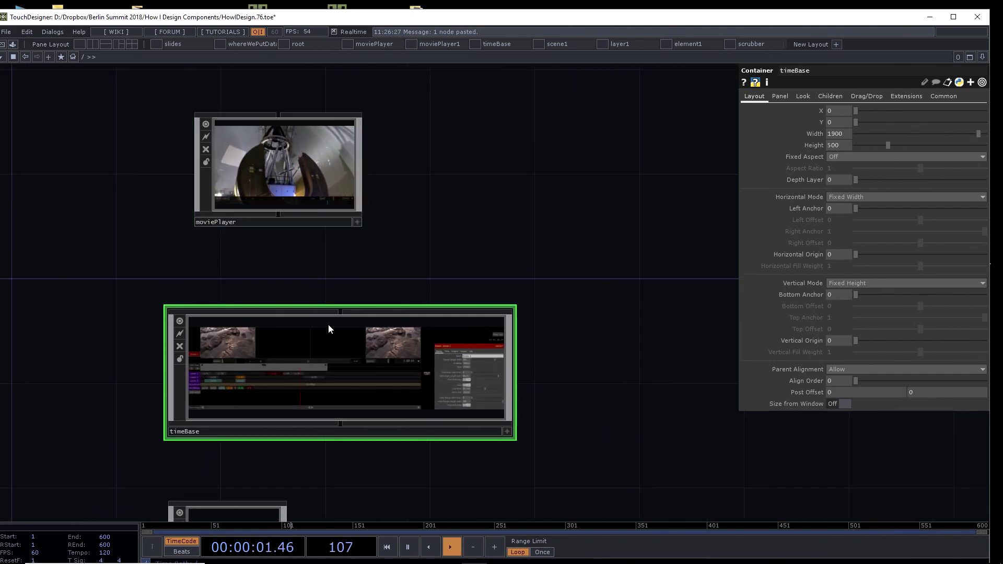
scroll(347, 274, up, 3)
drag(376, 274, 448, 157)
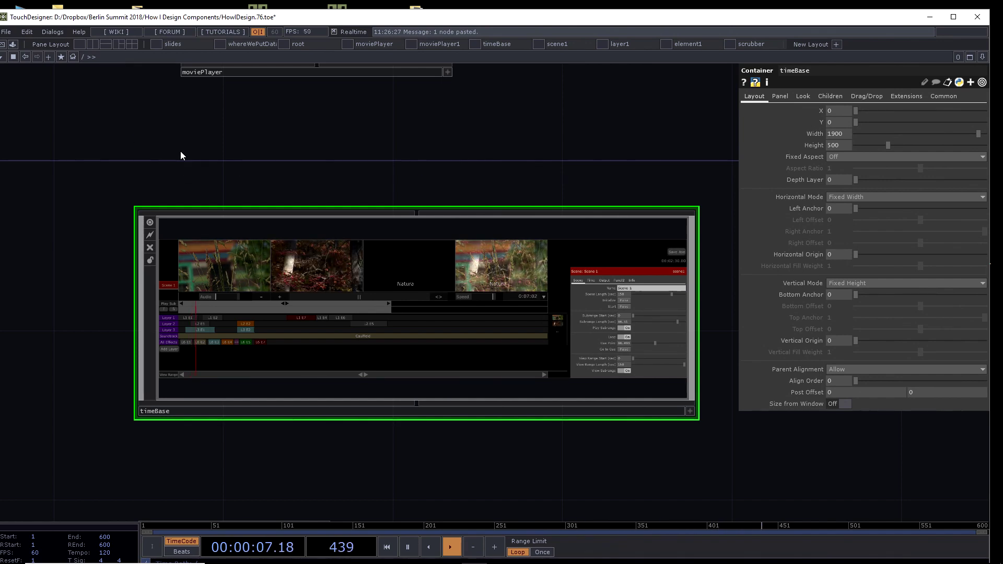
Step: Open the perform window and rearrange it and the browser window so the whole timeBase interface is uncovered
click(3, 46)
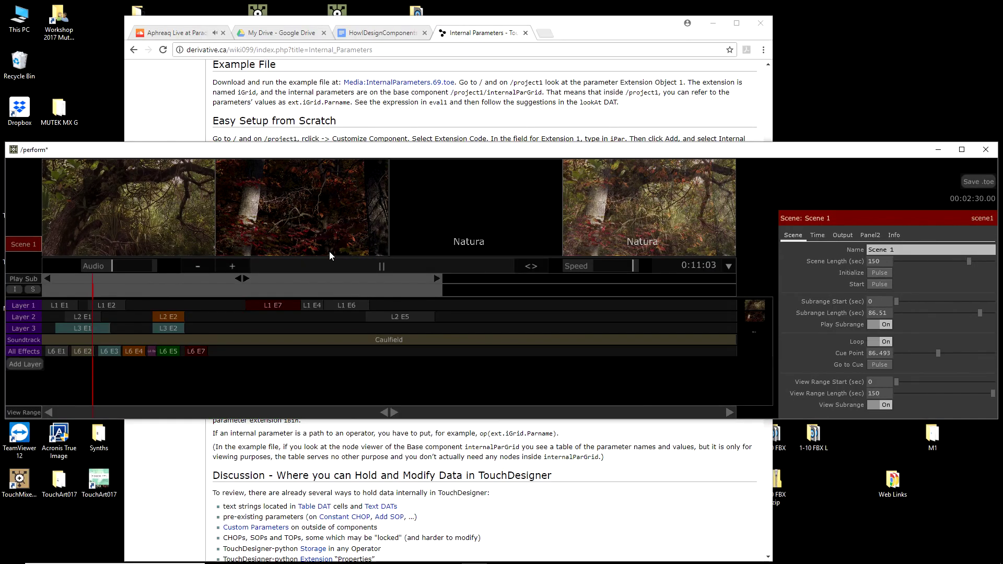
click(714, 25)
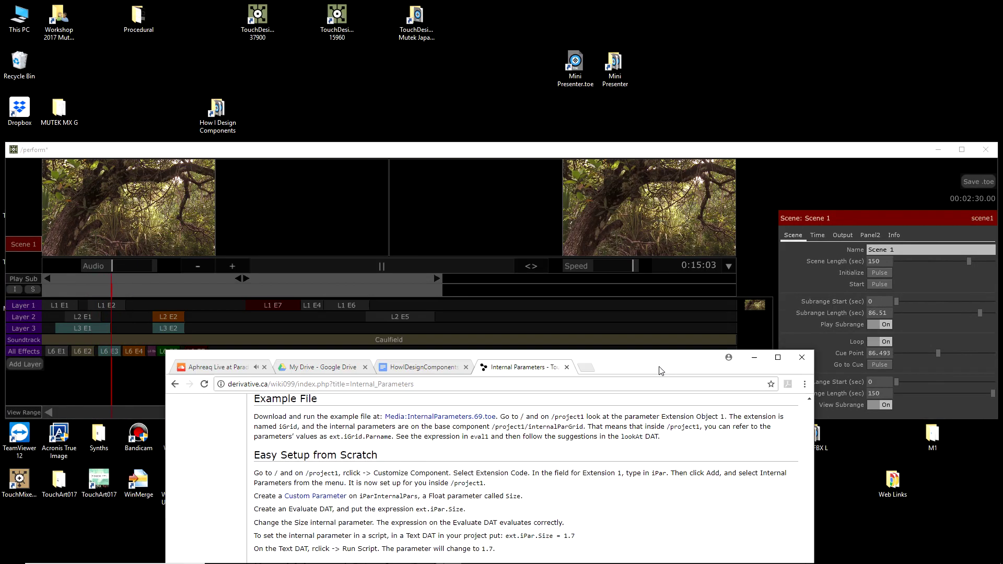
drag(370, 151, 367, 51)
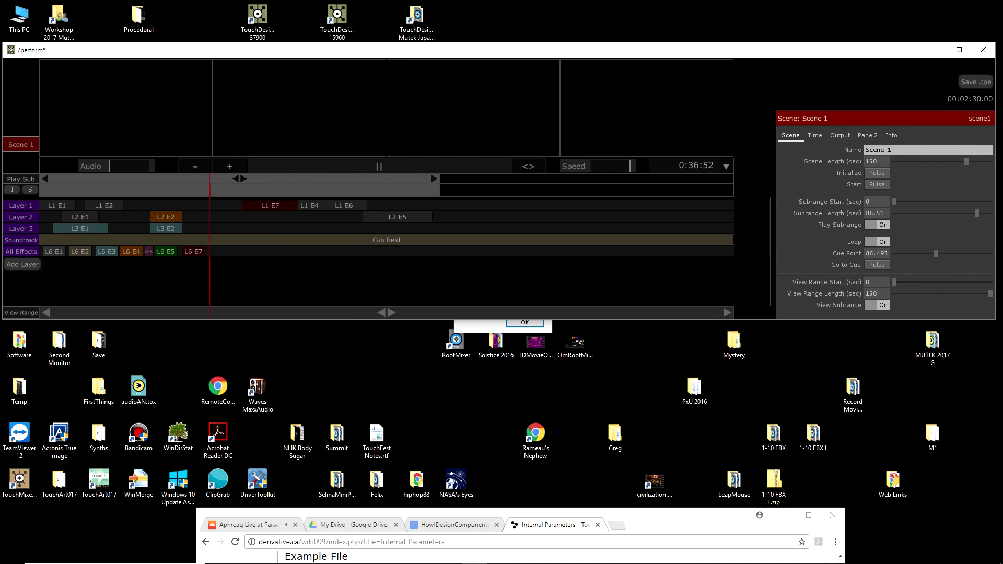
Step: Jump Scene 1's playhead to about 2 seconds, and scrub it forward to about 12 seconds
click(50, 189)
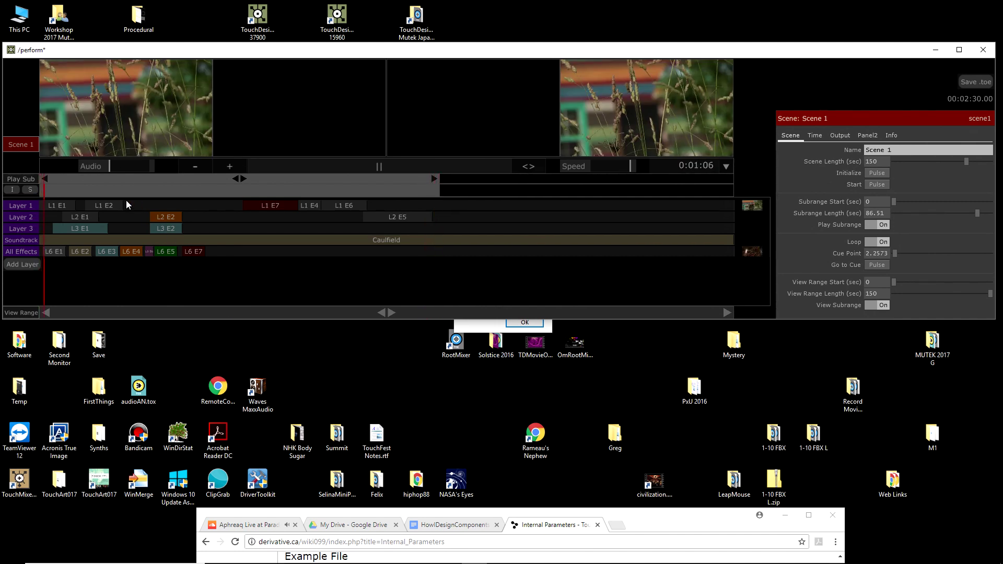
click(79, 191)
drag(80, 190, 104, 191)
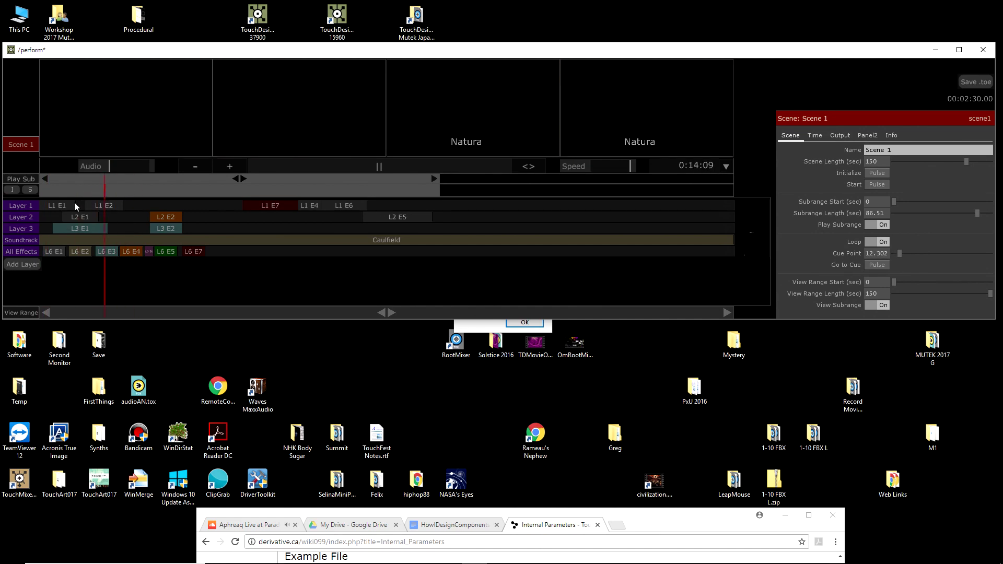
Step: Select Layers 1 to 3, Scene 1 and Layer 1 in turn to compare their parameters, ending on element L1 E2
click(26, 205)
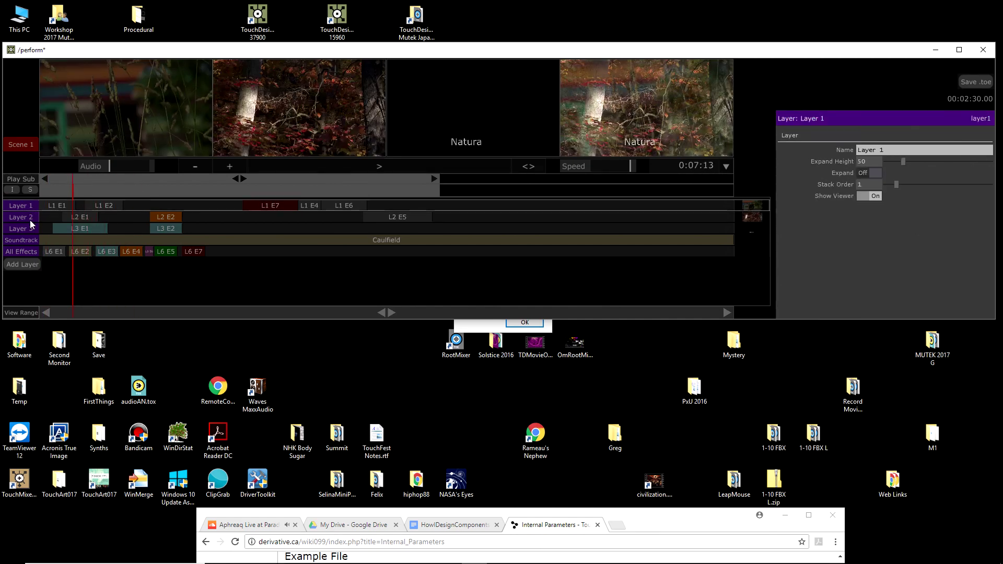
click(30, 221)
click(30, 225)
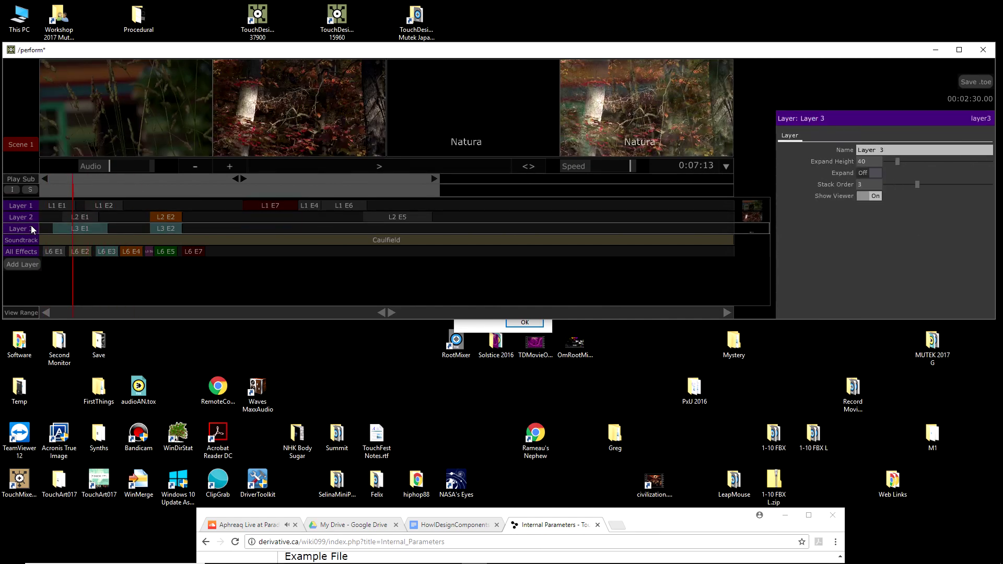
click(23, 143)
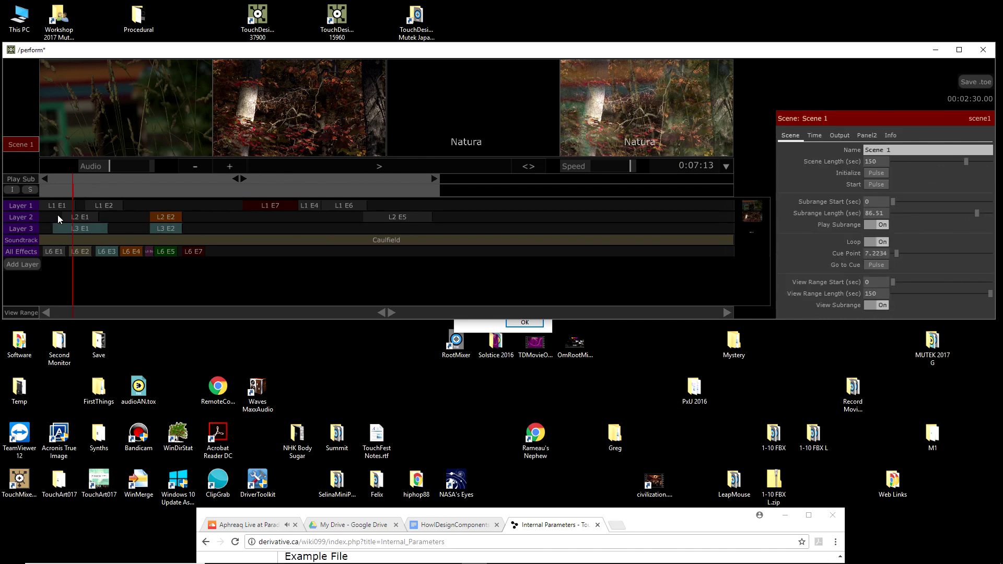
click(24, 210)
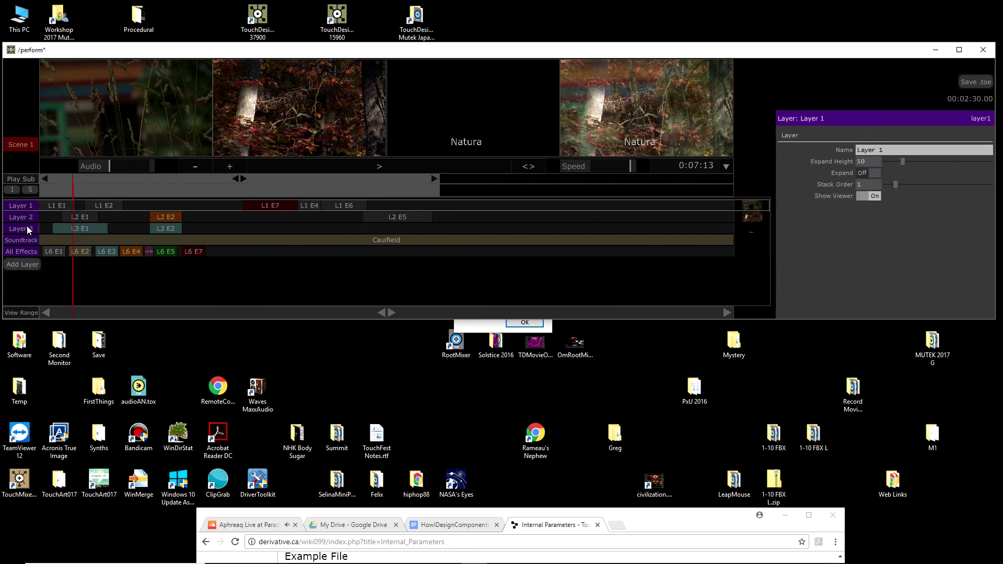
click(54, 204)
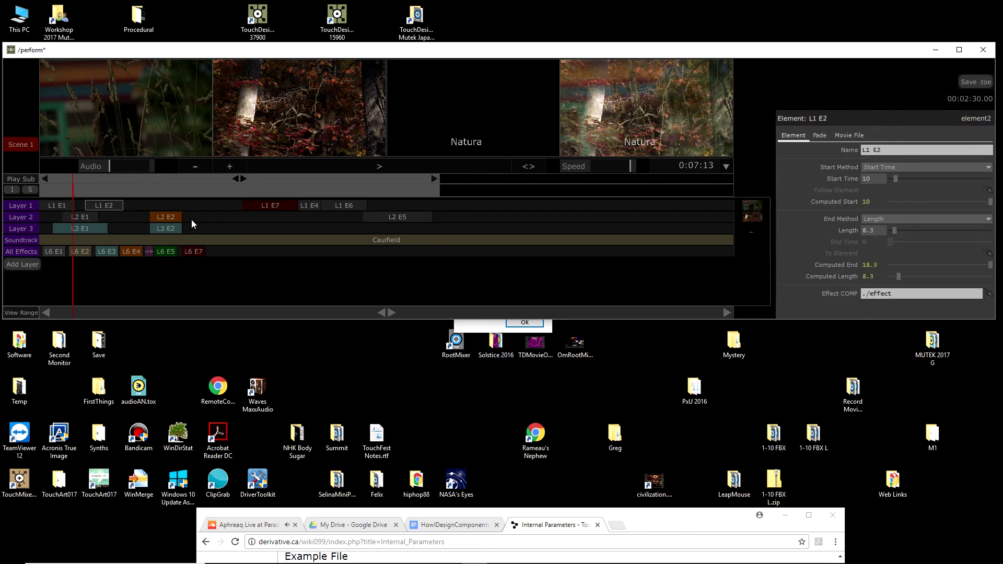
Step: Scrub the playhead across the play subrange, and shorten the subrange length to about 71.5 seconds
drag(77, 193, 437, 187)
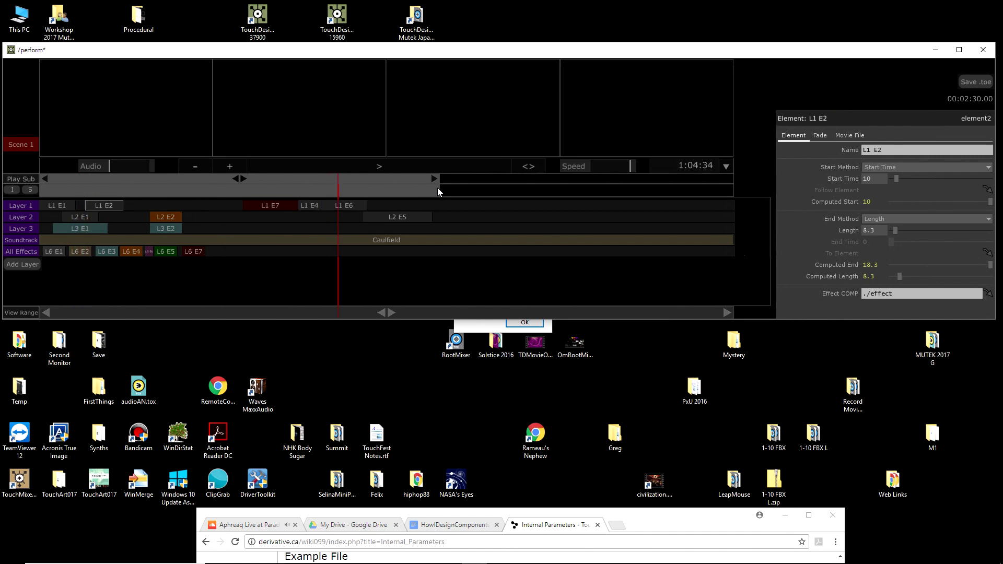
drag(329, 197, 284, 201)
mouse_move(431, 186)
mouse_down()
mouse_move(411, 190)
mouse_move(431, 190)
mouse_move(437, 177)
mouse_move(313, 187)
mouse_move(368, 181)
mouse_up()
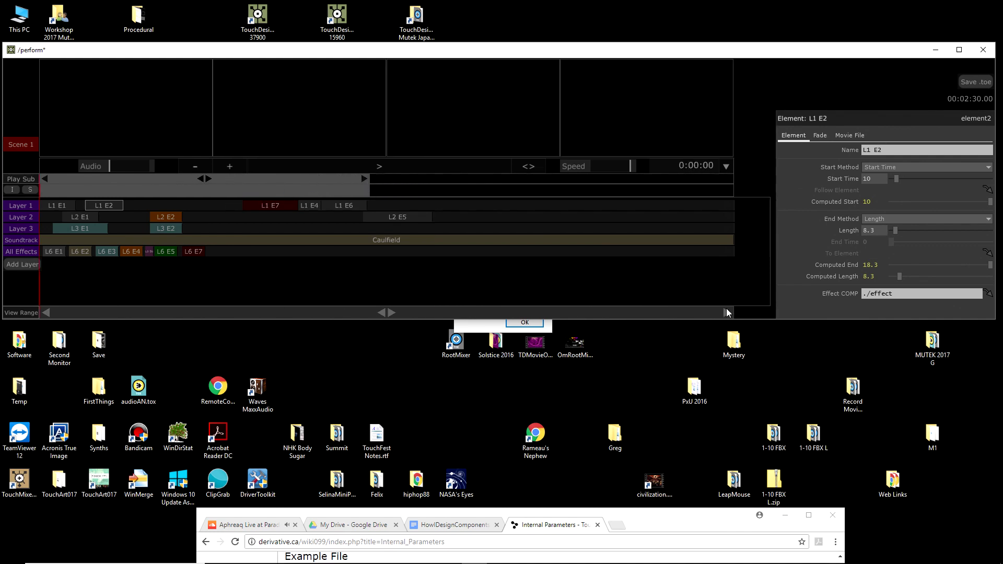
Step: Narrow the timeline's view range to about the play subrange, and widen it back to about 149.8 seconds
drag(726, 313, 368, 313)
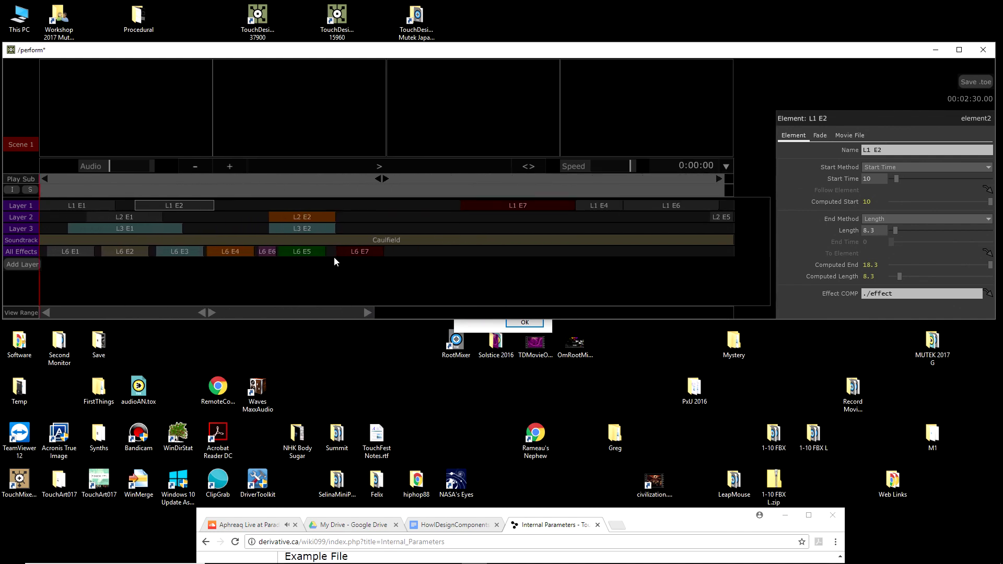
scroll(334, 256, down, 3)
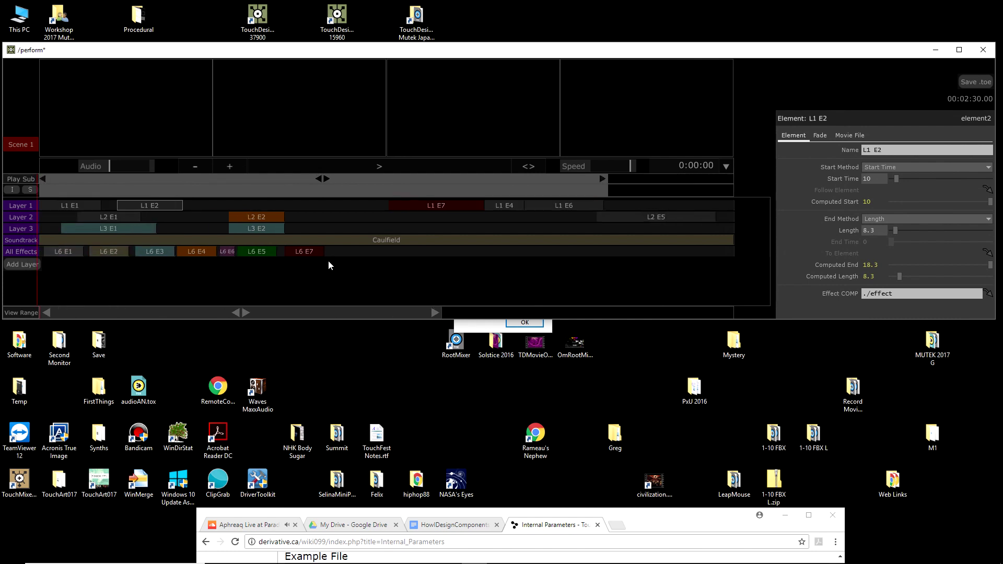
drag(434, 312, 899, 320)
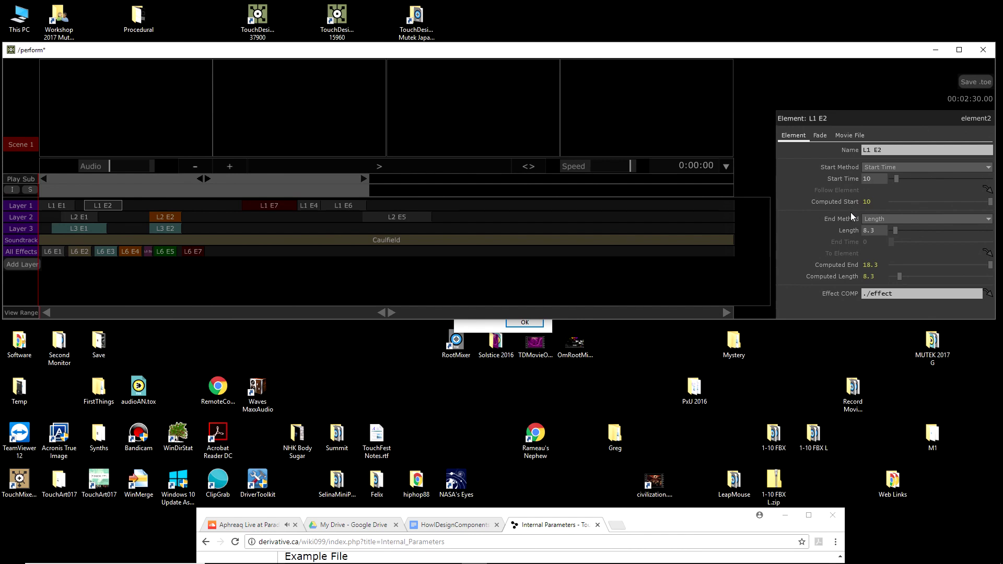
Step: Select Scene 1 and play it from the beginning, also triggering the scene's Start pulse parameter
click(23, 145)
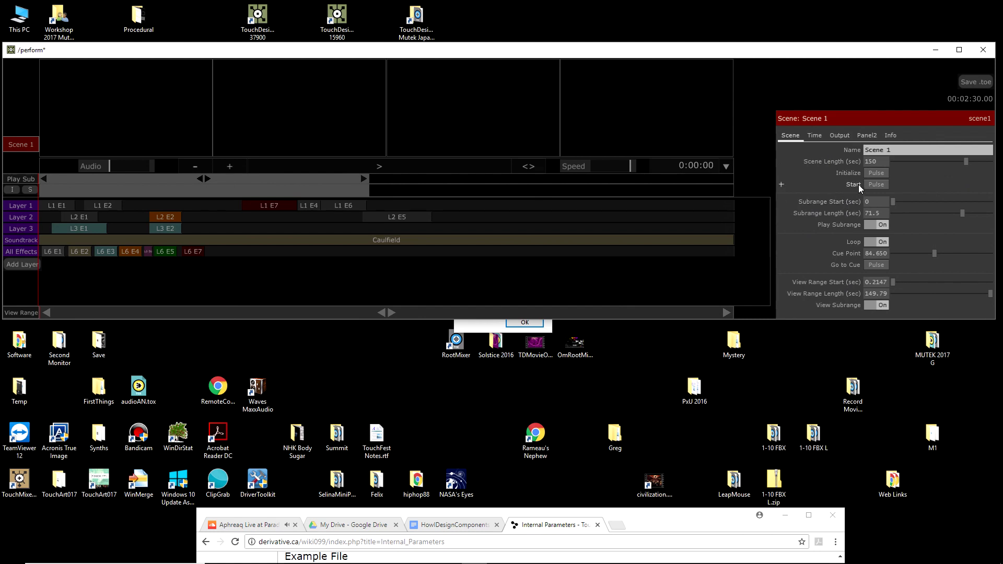
click(26, 189)
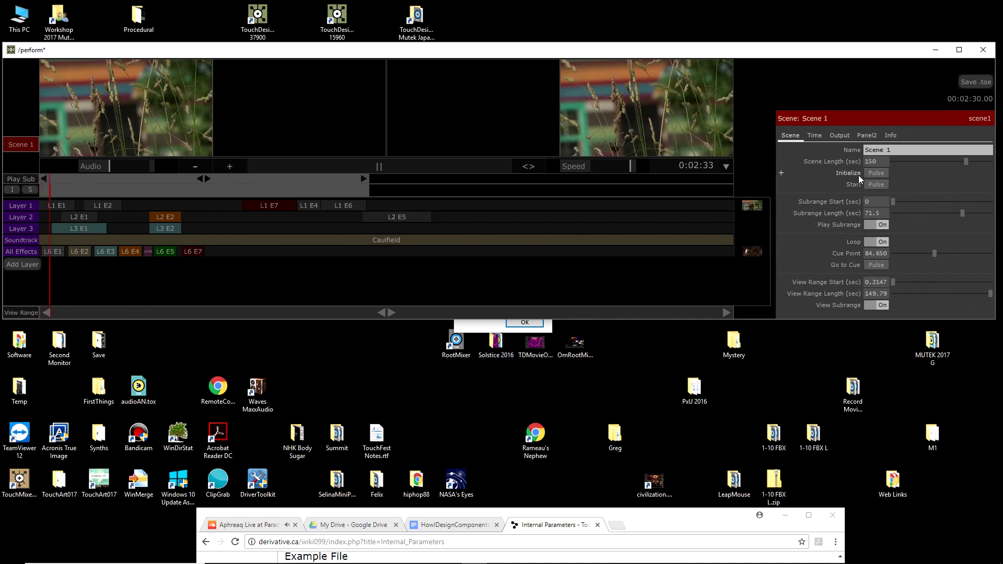
click(873, 184)
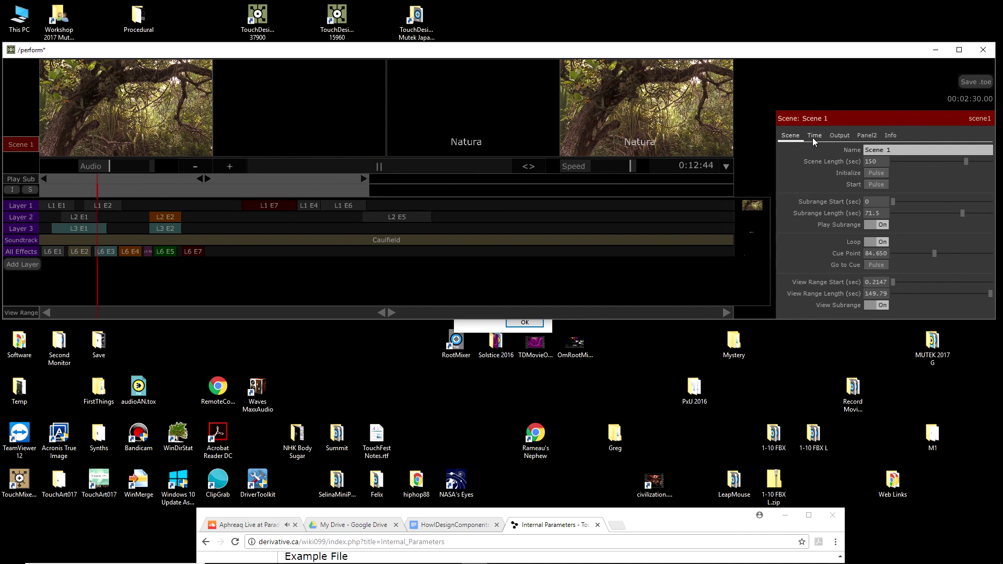
Step: Review Scene 1's Output, Panel2 and Info parameters, and set the Panel2 Layer-Viewer Split to 0.578
click(839, 135)
click(866, 135)
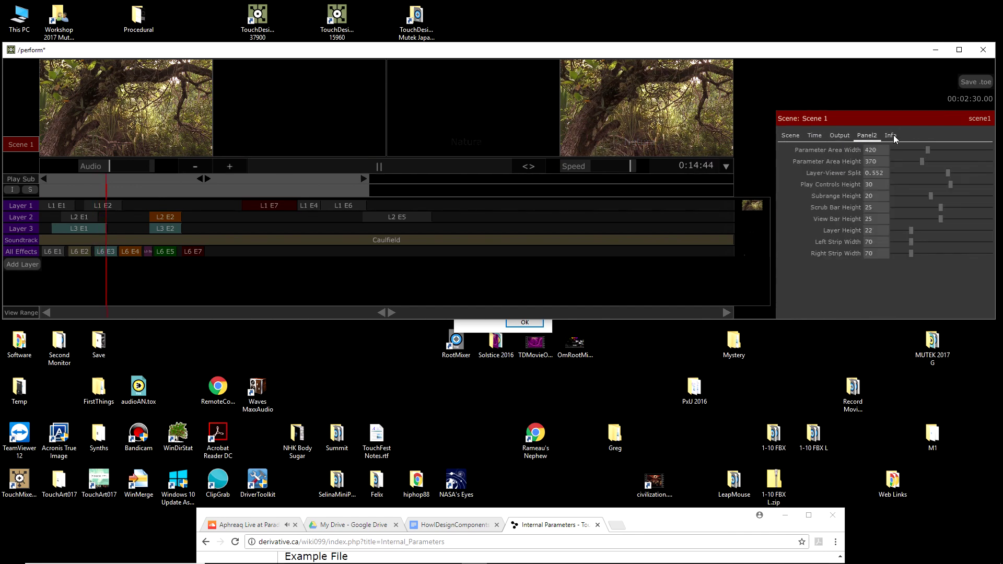
click(893, 134)
click(871, 136)
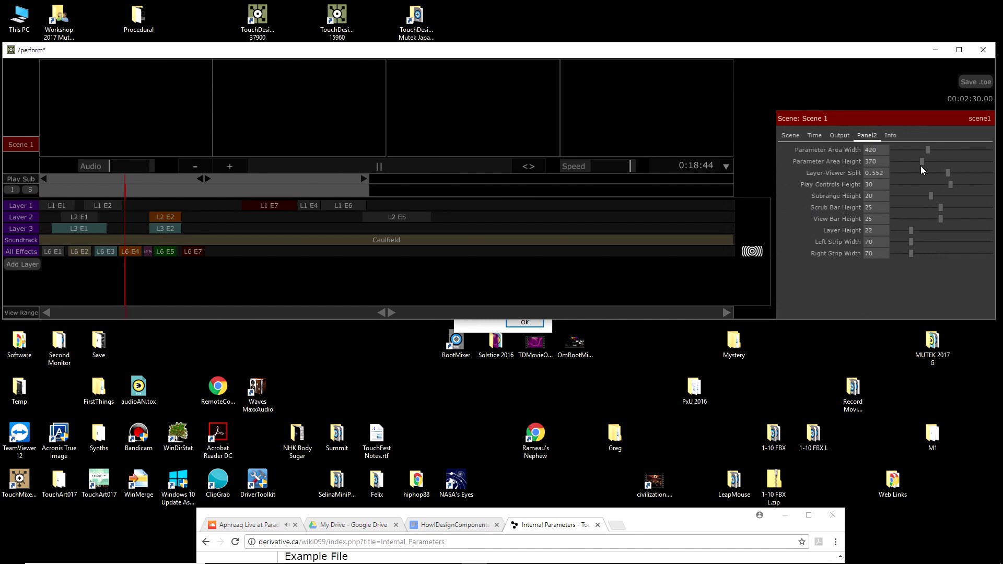
mouse_move(947, 170)
mouse_down()
mouse_move(970, 177)
mouse_move(951, 181)
mouse_up()
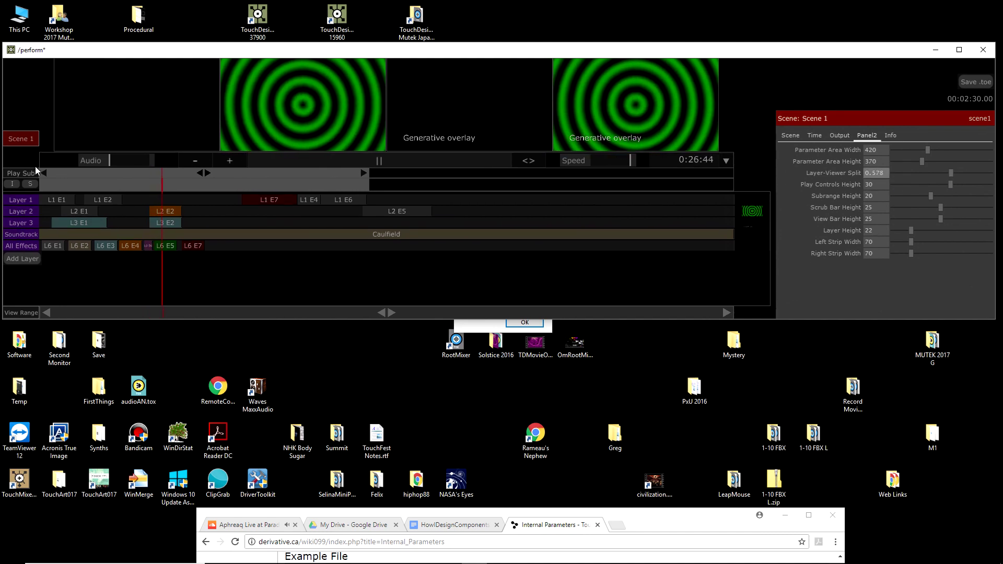
Step: Select Layer 1 and switch its Expand parameter on and back off to compare the layer's height
click(18, 201)
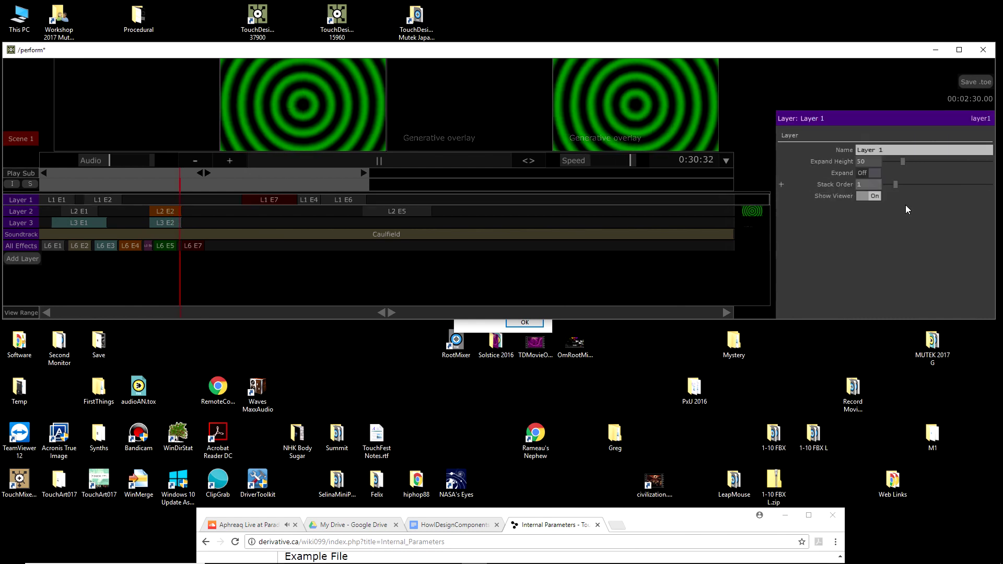
click(878, 173)
click(878, 173)
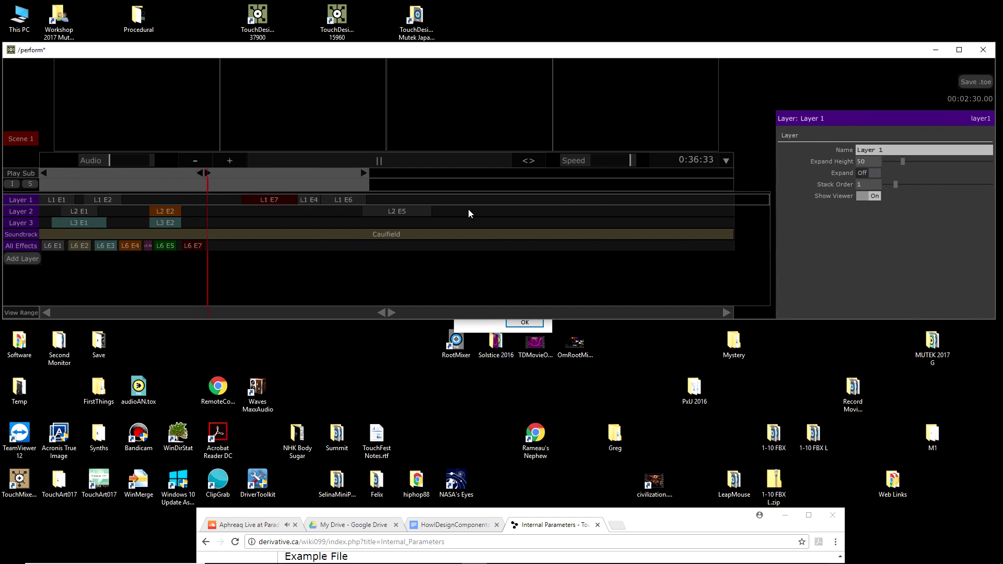
click(877, 174)
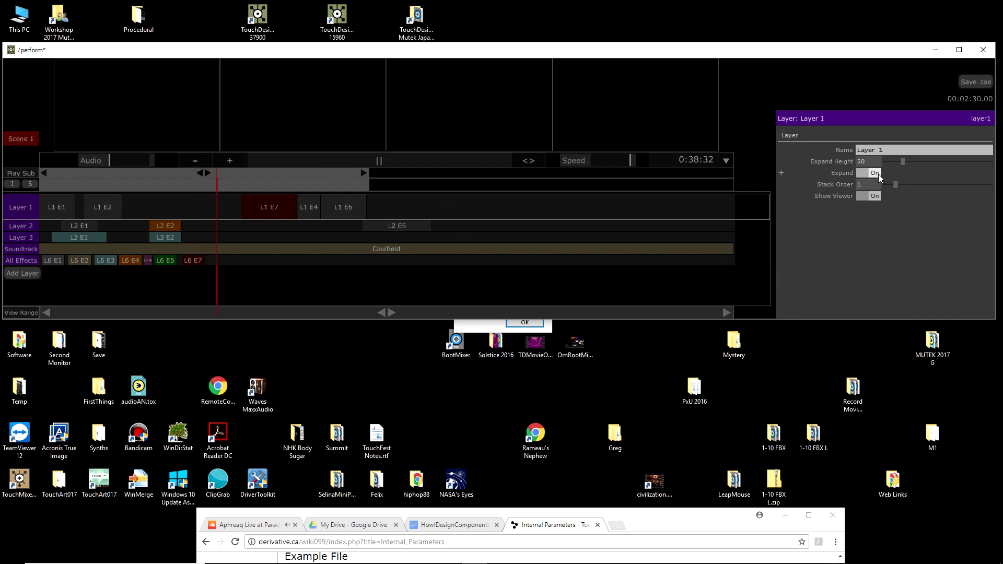
click(878, 175)
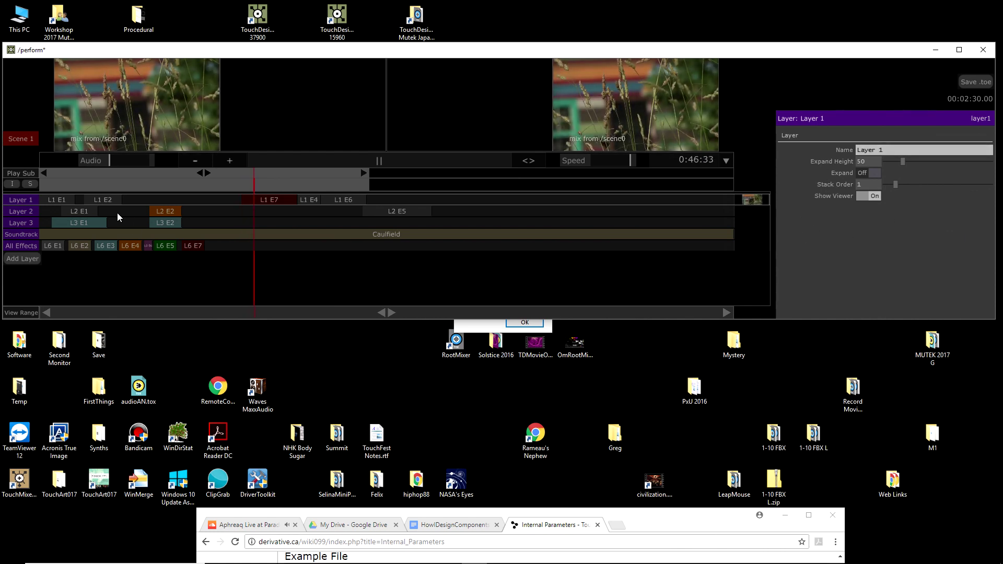
Step: Review element L1 E1's Element, Fade and Movie File parameters, and open and close its mvspec movie parameters
click(63, 202)
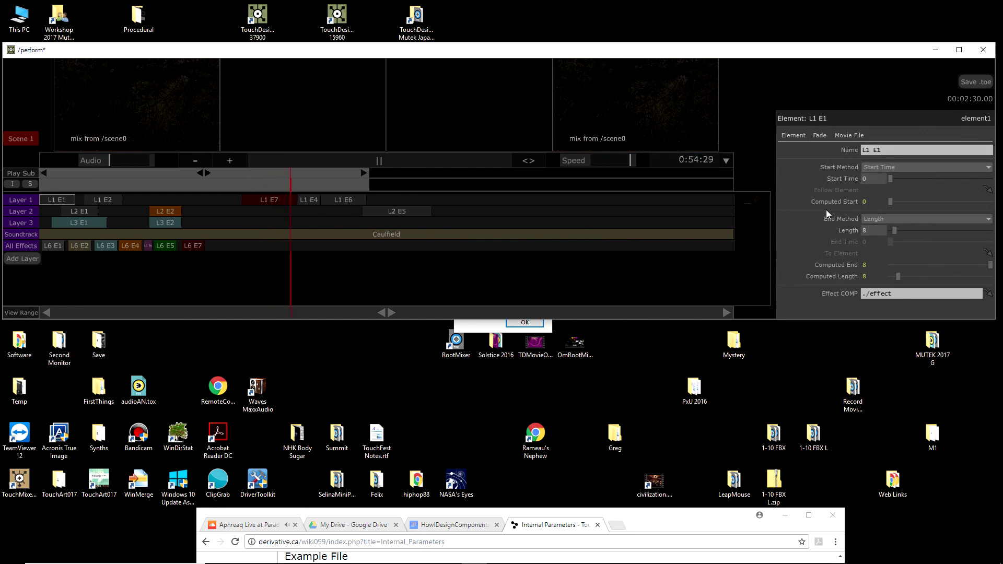
click(820, 136)
click(851, 136)
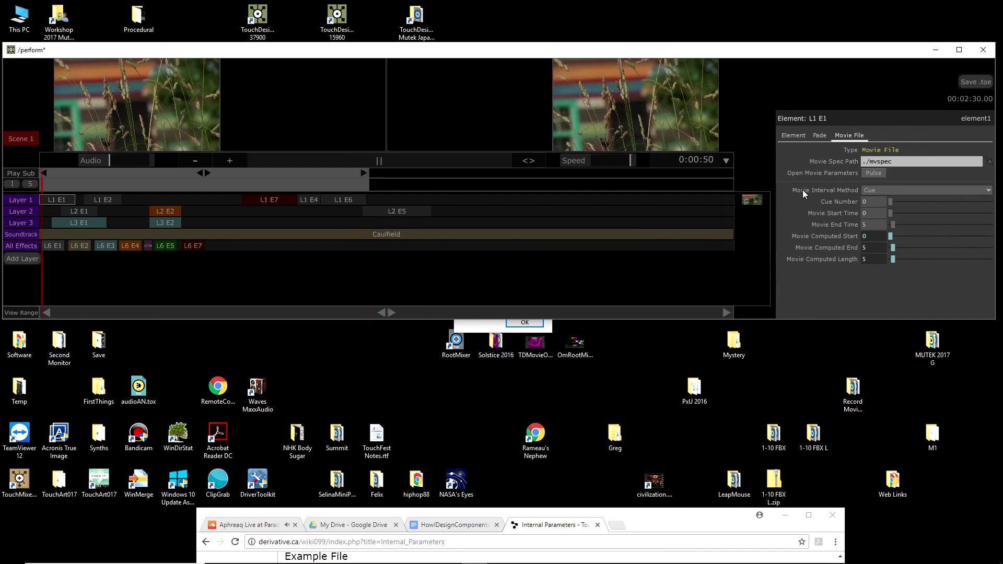
click(877, 176)
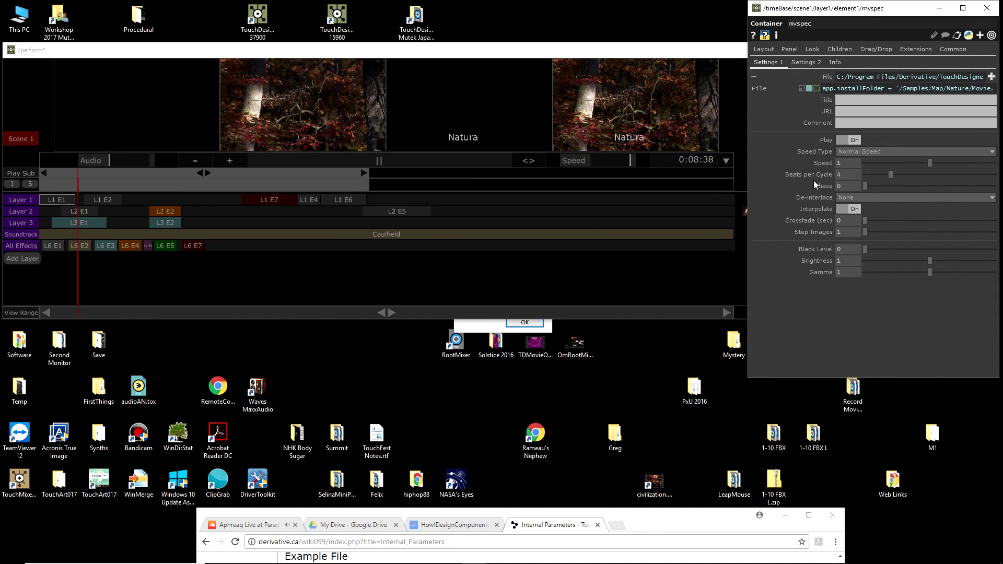
drag(879, 8, 804, 14)
click(915, 16)
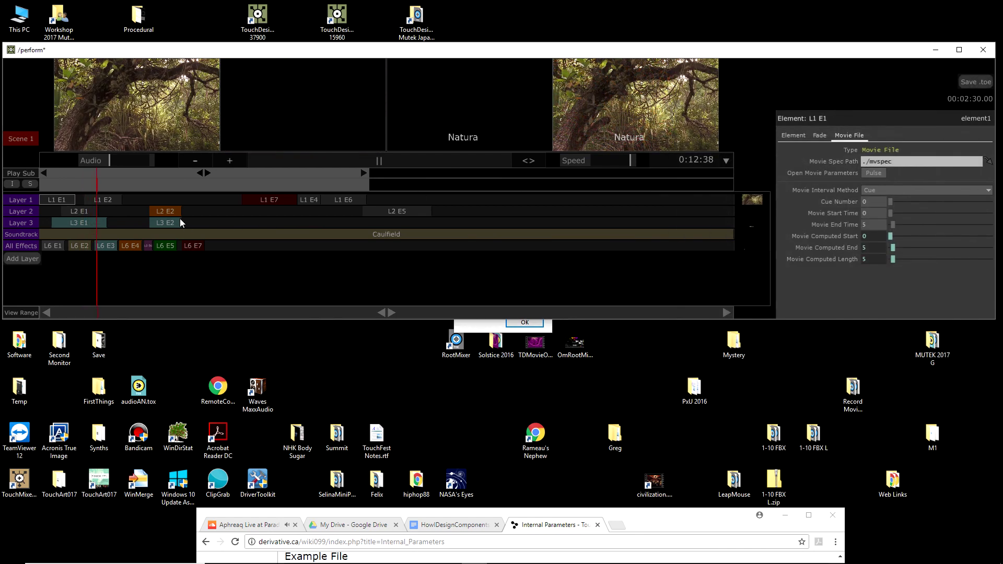
Step: Inspect the parameters of element L1 E2 and the Caulfield audio file element on the Soundtrack layer
click(118, 202)
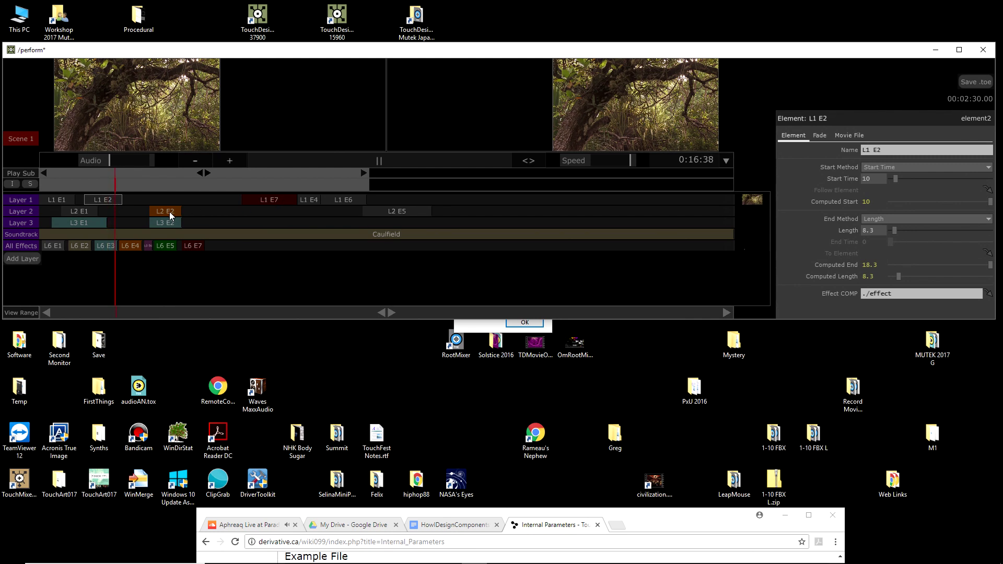
click(126, 235)
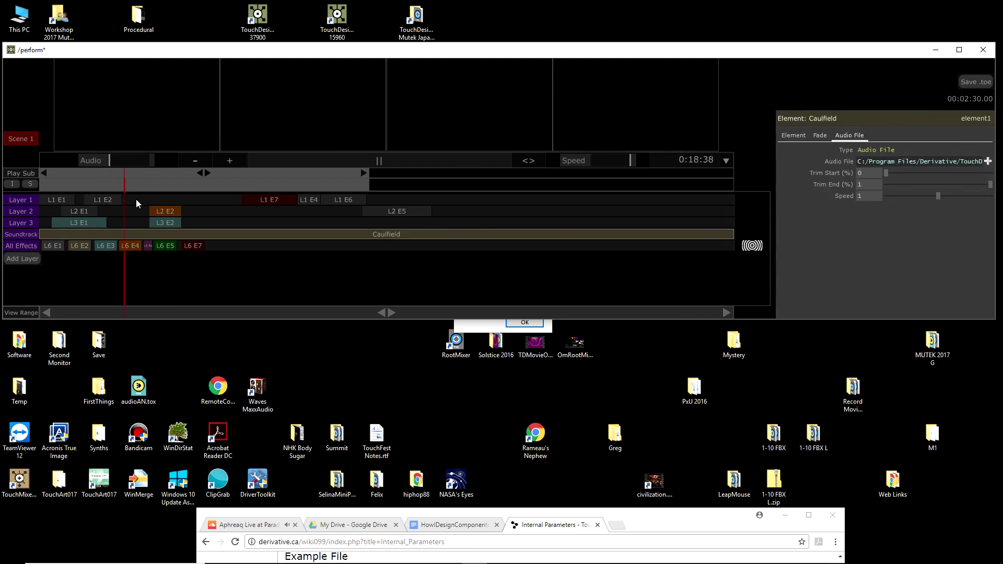
mouse_move(119, 166)
mouse_down()
mouse_move(134, 164)
mouse_move(109, 174)
mouse_up()
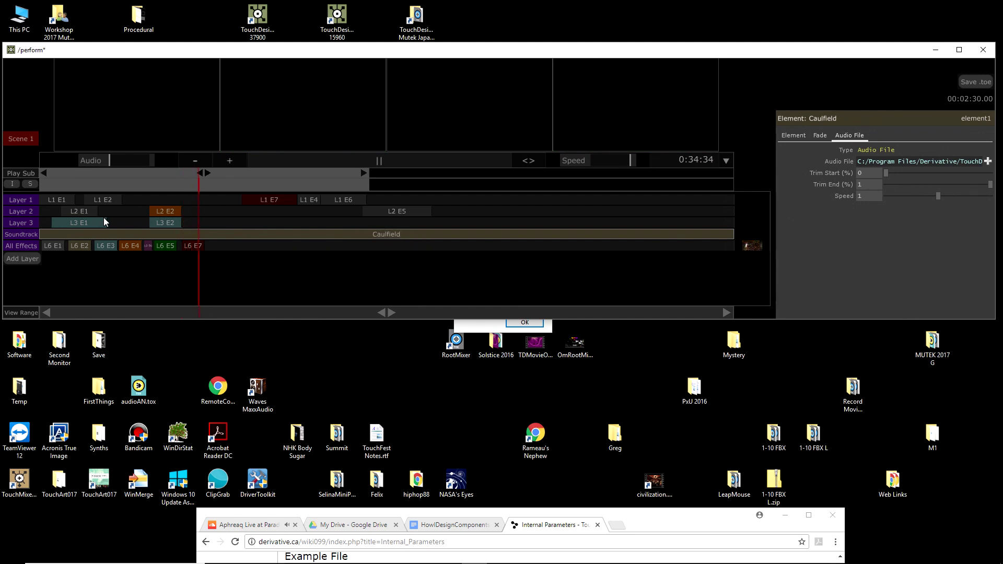
Step: Inspect the generative element L2 E2 and the text element L3 E2, returning the playhead to them for playback
click(159, 214)
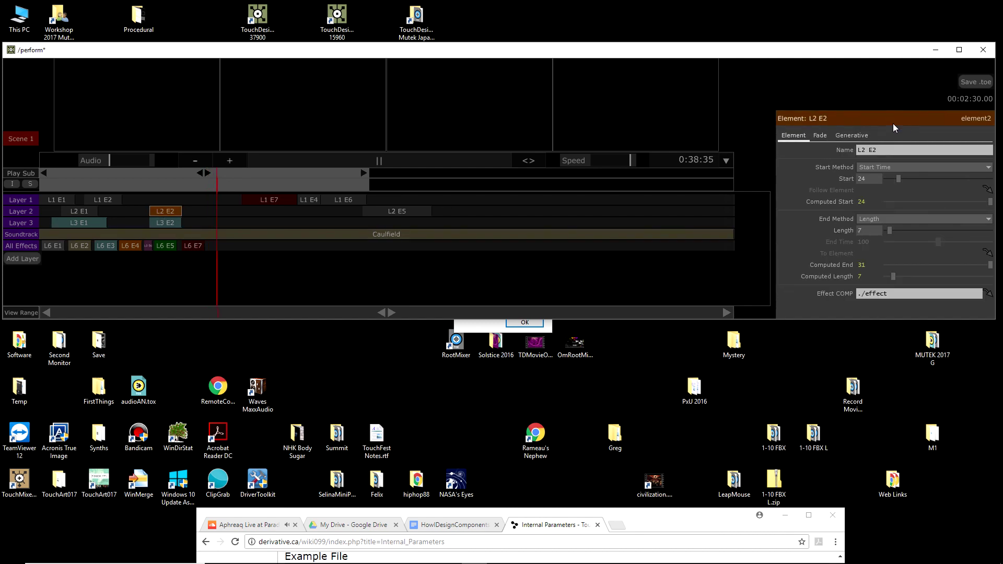
click(160, 175)
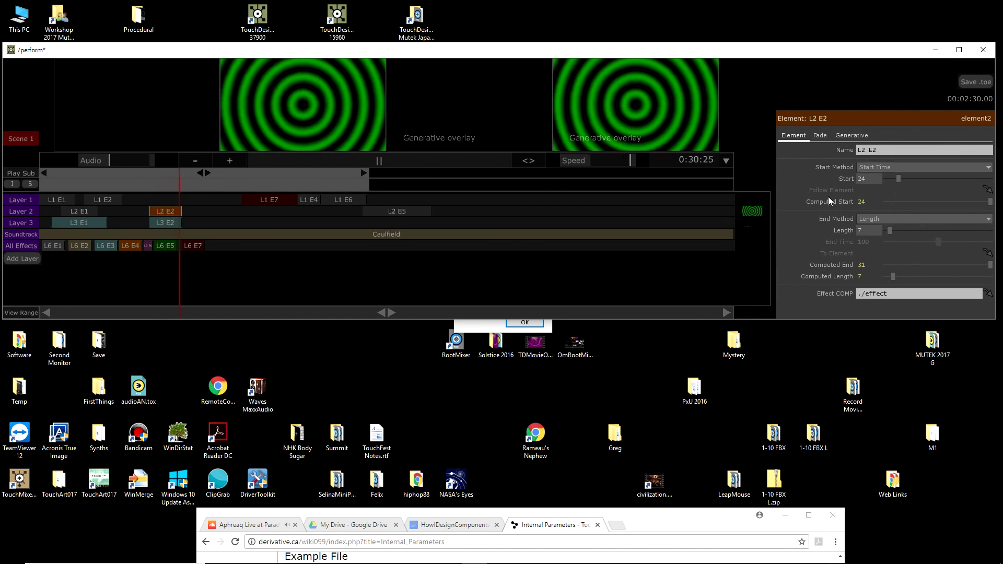
click(157, 224)
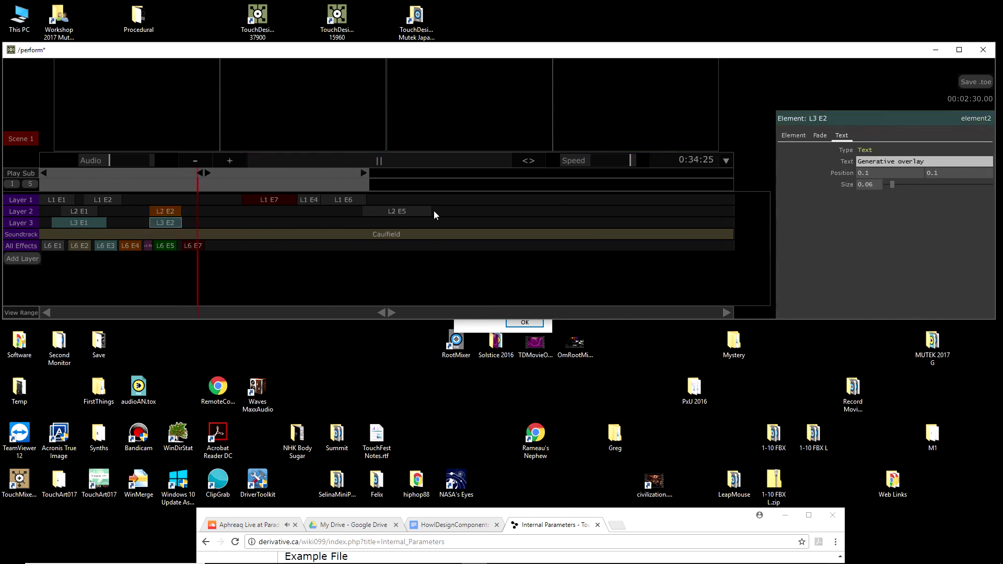
click(173, 180)
Step: Inspect element L1 E7's Scene parameters and scrub the playhead from the element's start
click(271, 200)
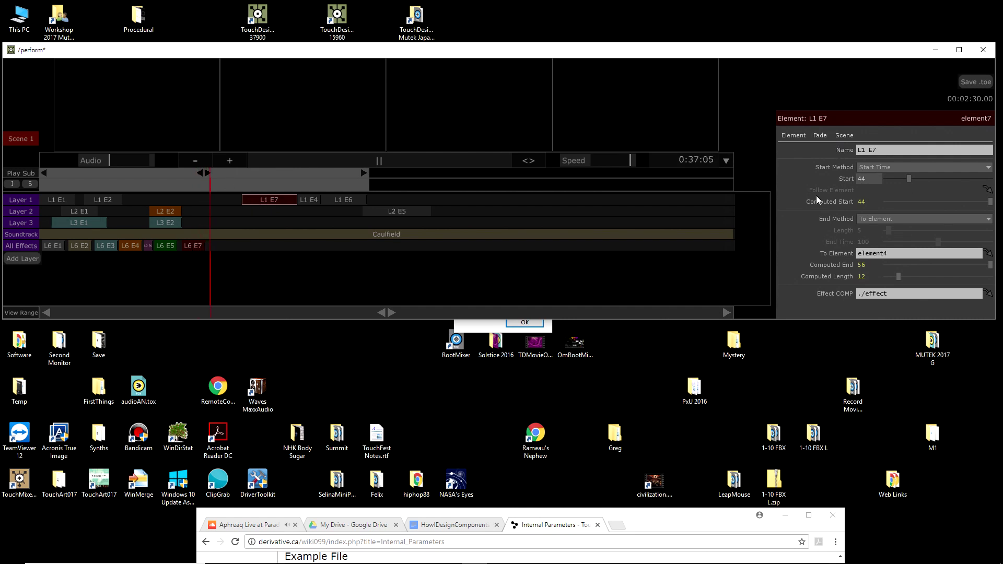
click(844, 135)
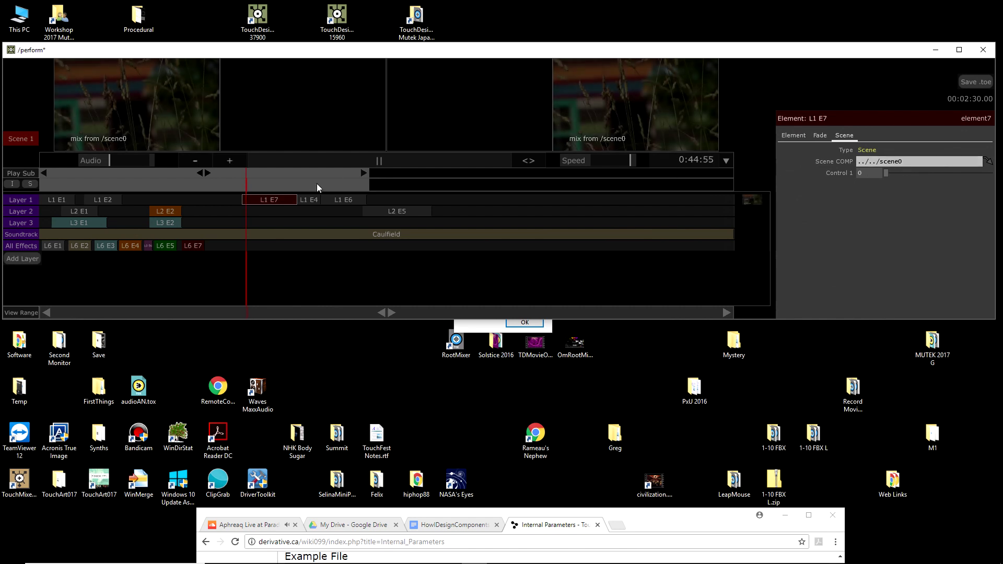
click(244, 190)
drag(243, 190, 262, 191)
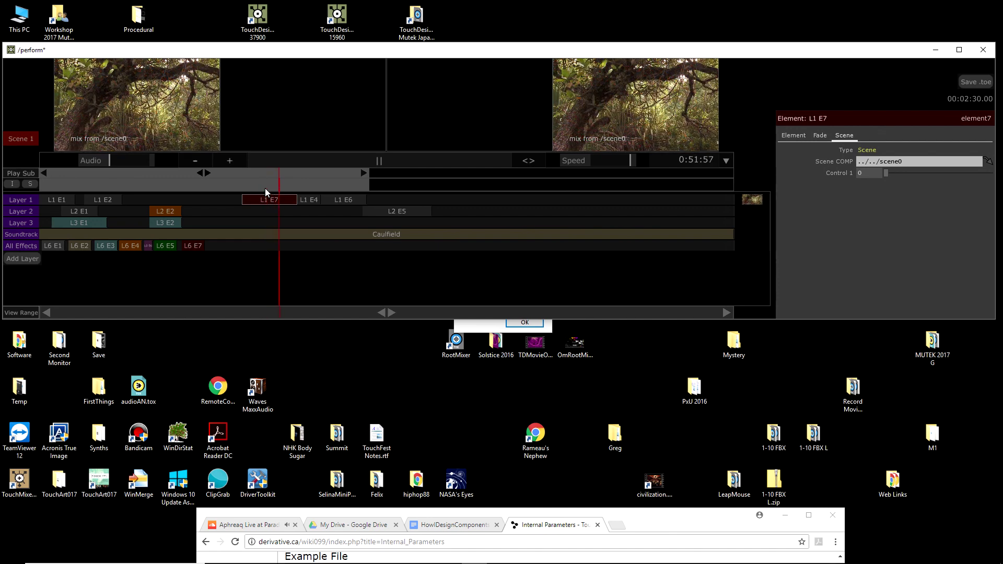
Step: Leave perform mode and open scene1's network to examine its layer, video and audio nodes
key(Escape)
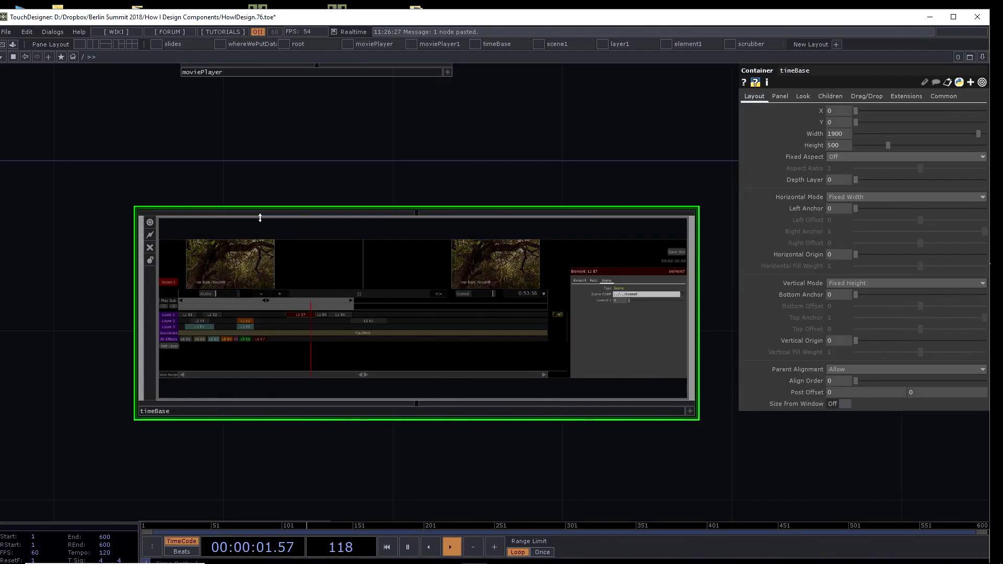
scroll(329, 155, down, 5)
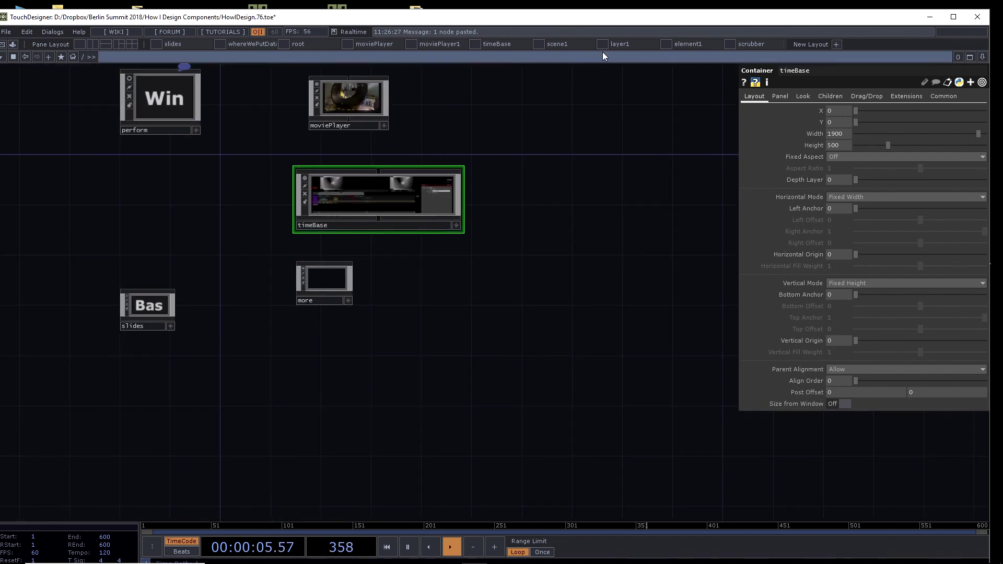
click(538, 44)
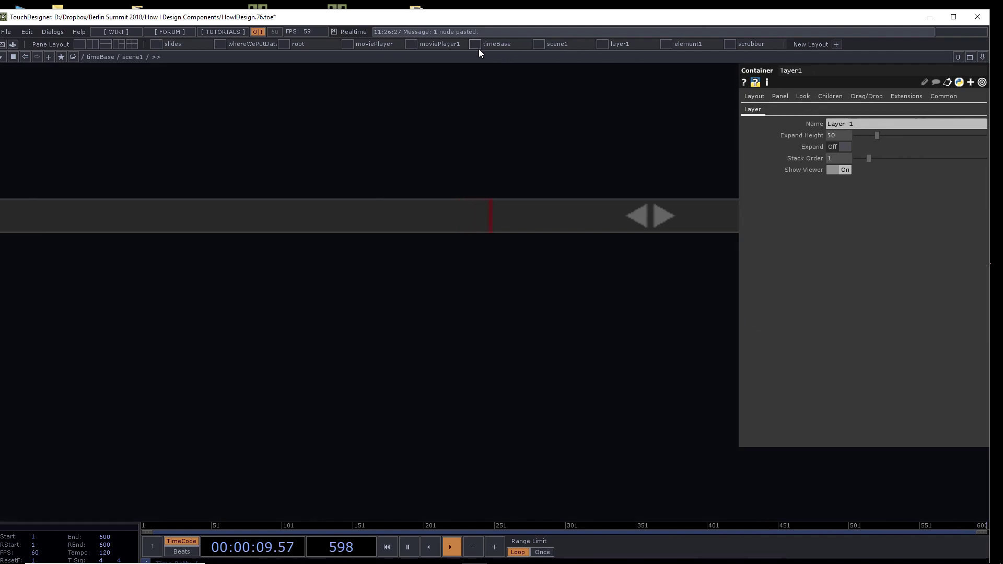
scroll(374, 246, down, 10)
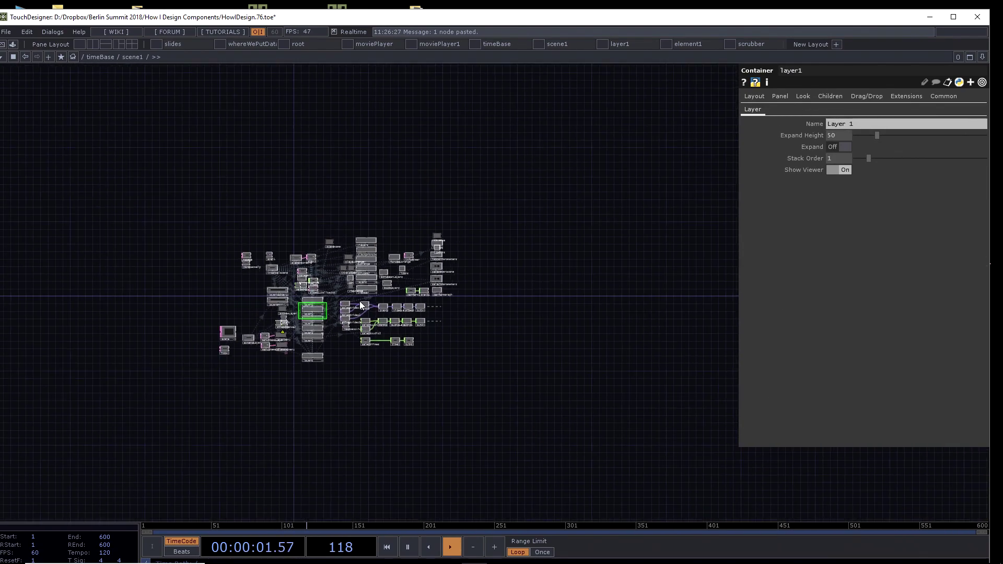
scroll(359, 301, up, 4)
scroll(360, 300, up, 1)
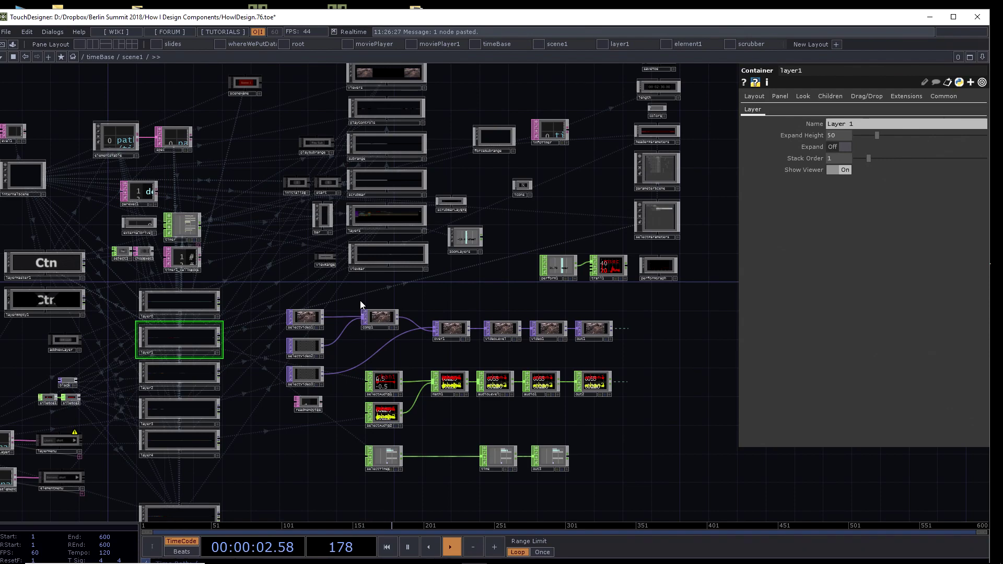
Step: Go up to the timeBase network and select scene0 to examine its Time parameters and its link to scene1
click(101, 56)
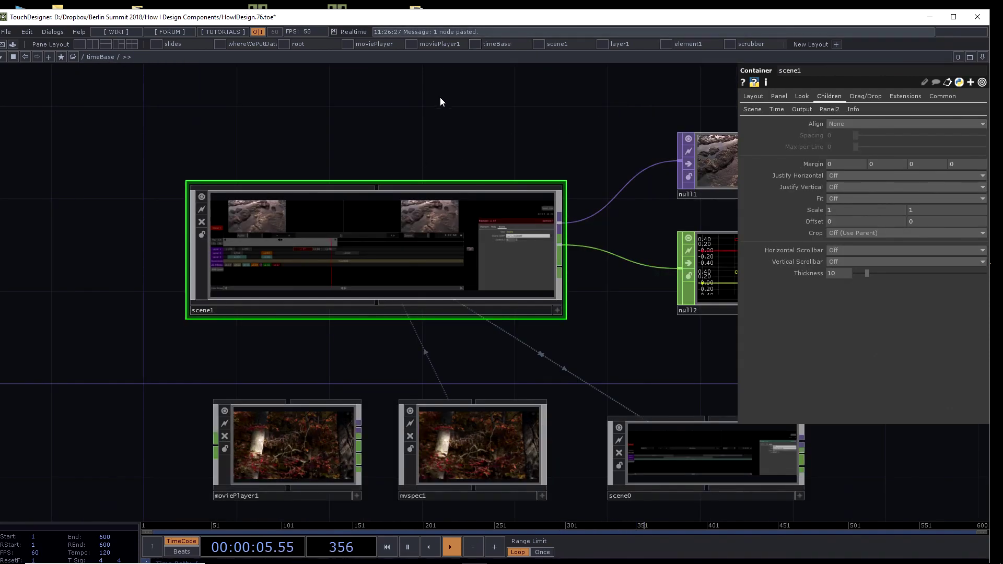
scroll(440, 97, down, 3)
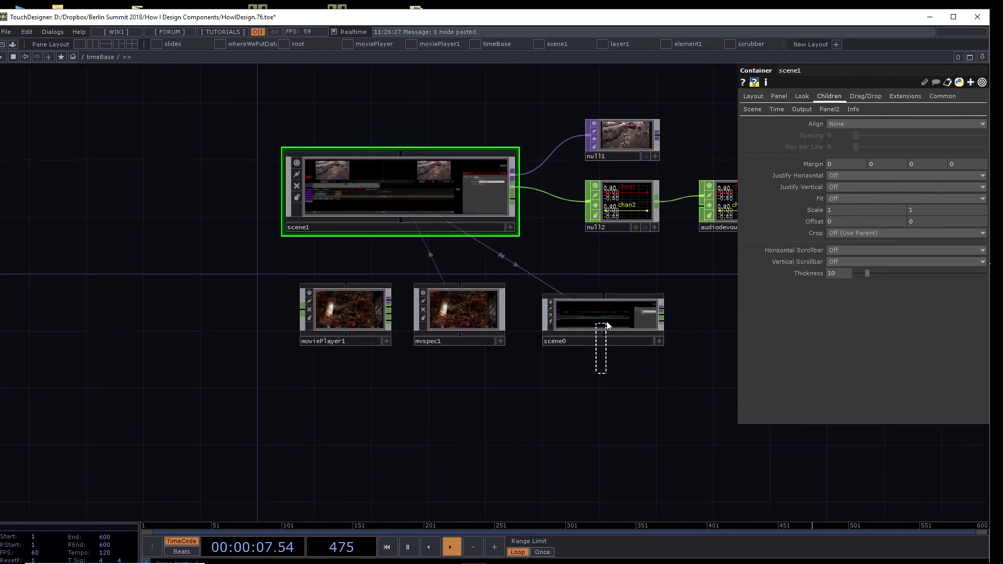
click(606, 324)
scroll(601, 252, up, 2)
drag(596, 253, 520, 263)
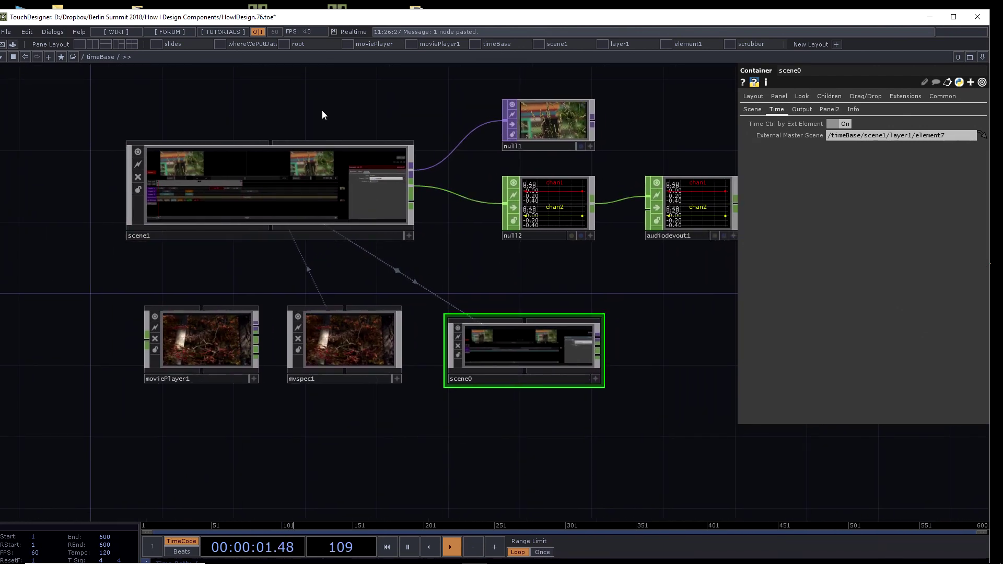
scroll(313, 103, up, 2)
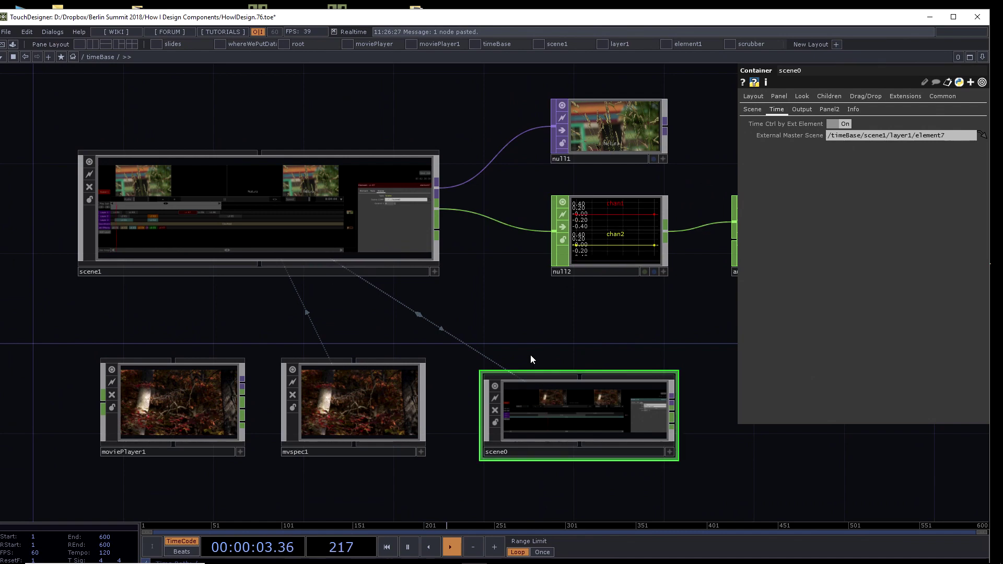
scroll(142, 201, up, 2)
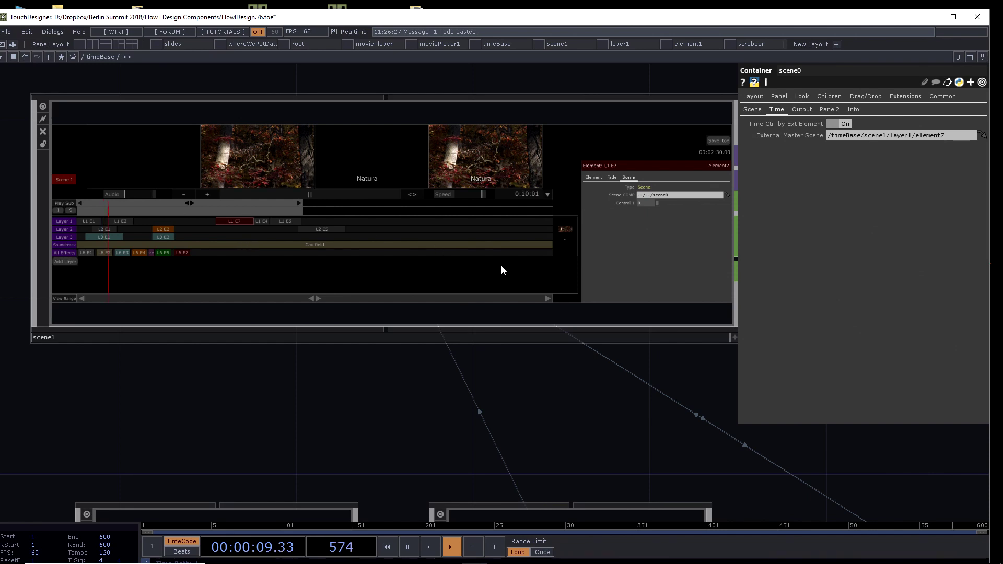
drag(674, 349, 621, 365)
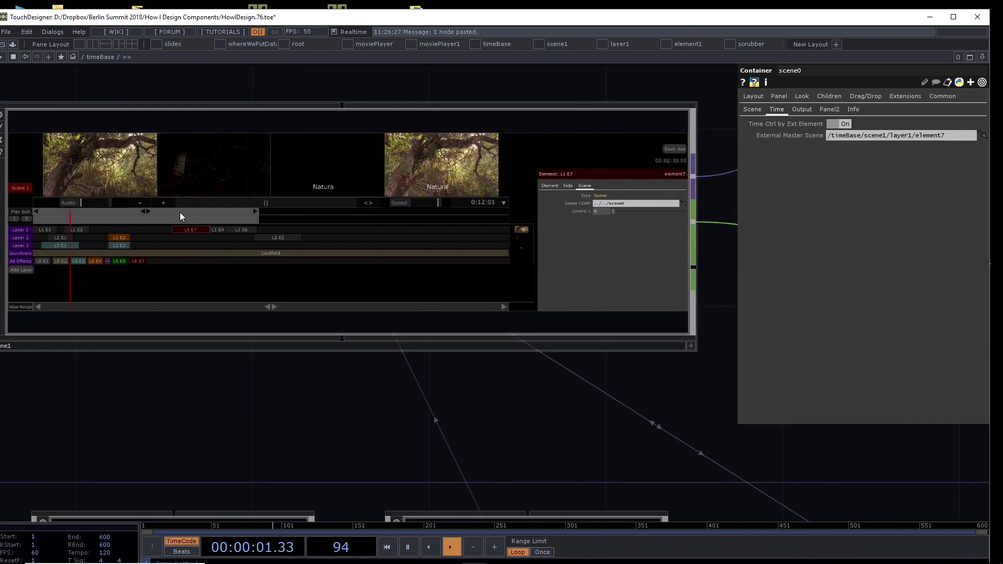
Step: Return to perform mode and jump the playhead to about 1:00, at the end of element L1 E4
double_click(47, 17)
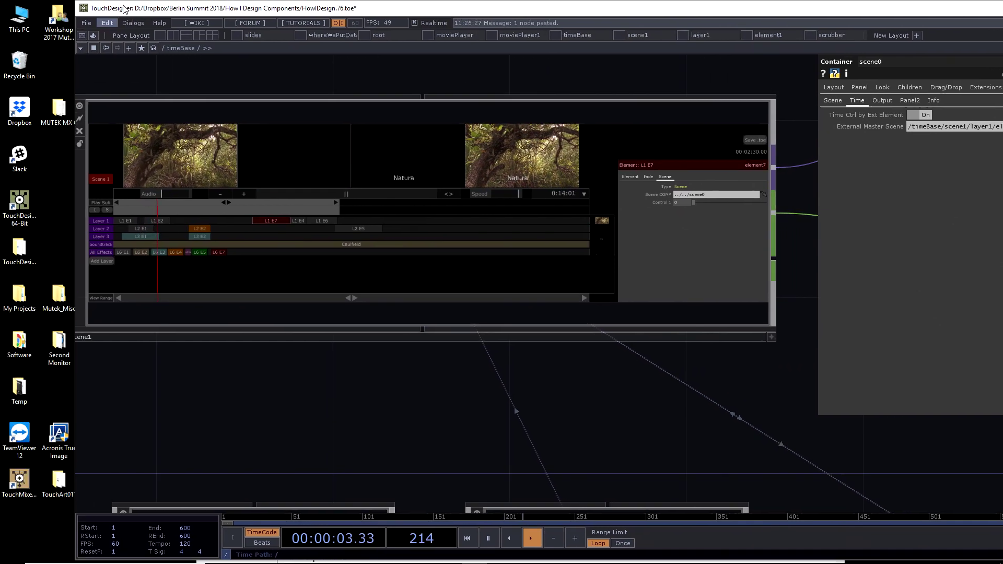
key(F1)
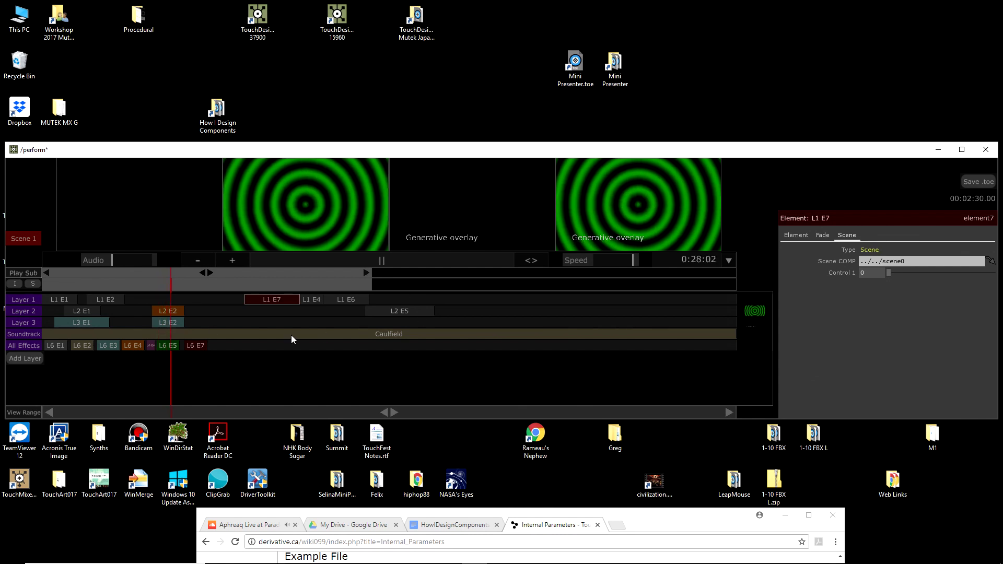
click(321, 285)
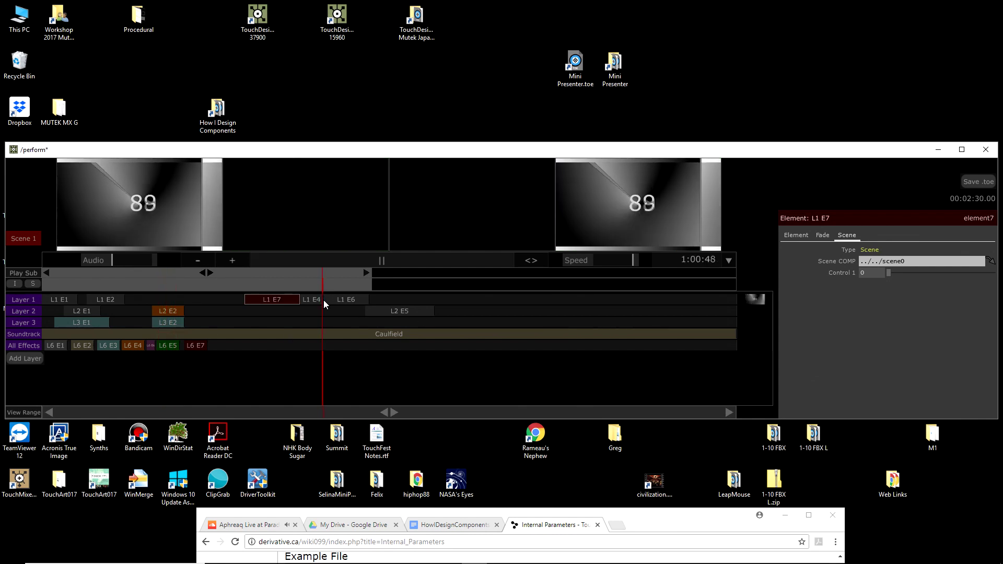
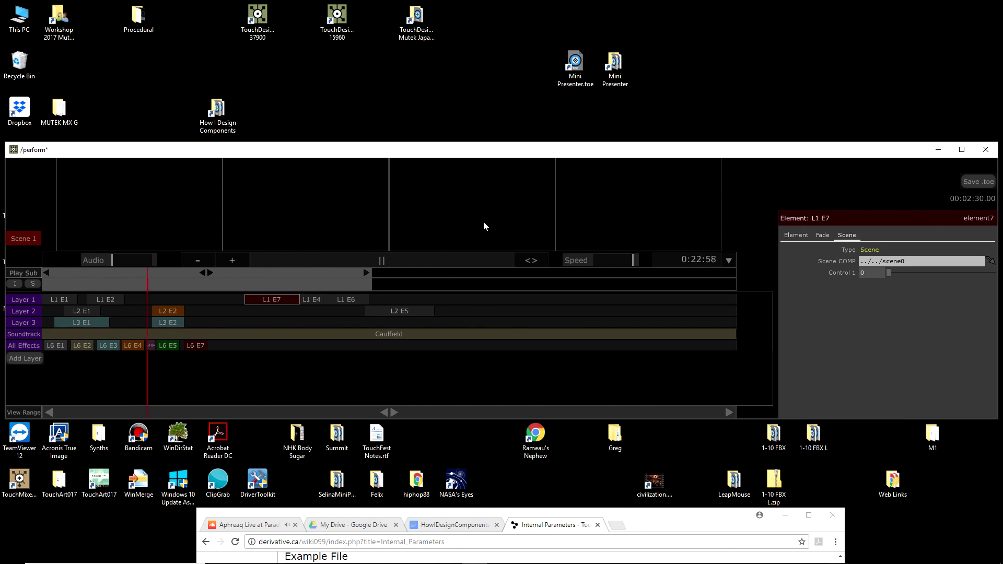
Step: Exit perform mode and enter the scene1 component to view its internal network
key(Escape)
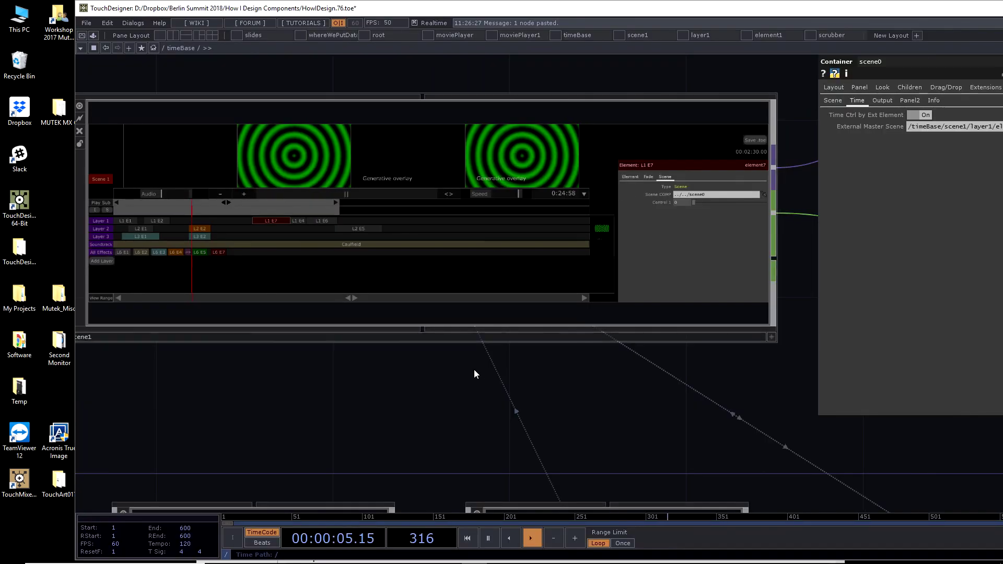
scroll(283, 236, up, 5)
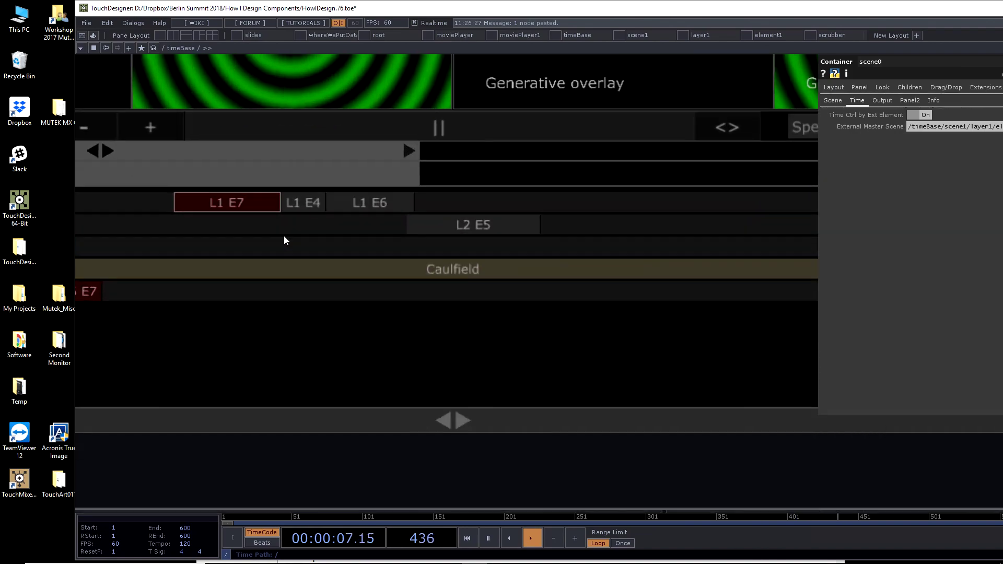
scroll(284, 236, up, 5)
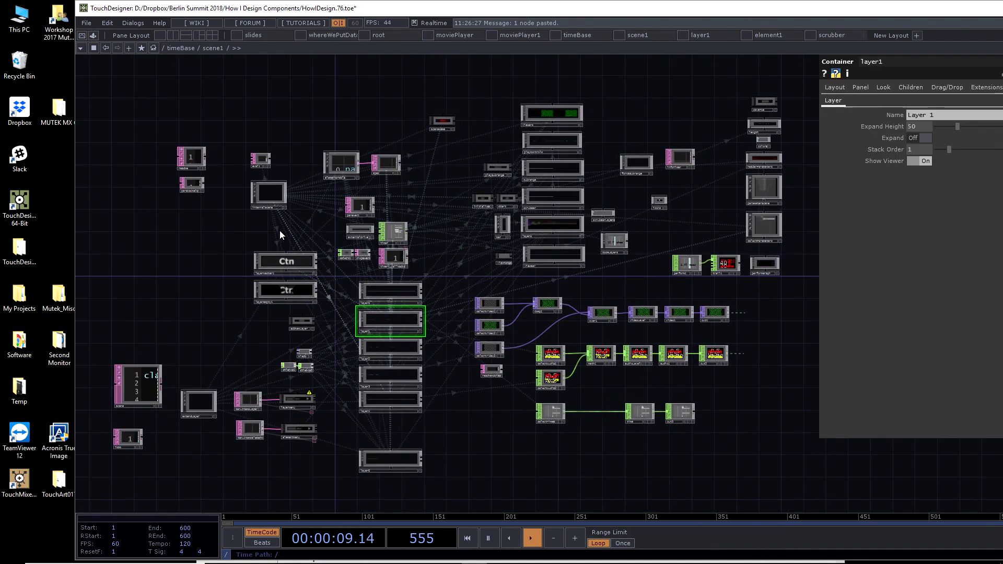
Step: Examine the layer0 and layer1 components in scene1's network and enter layer1
scroll(224, 228, up, 5)
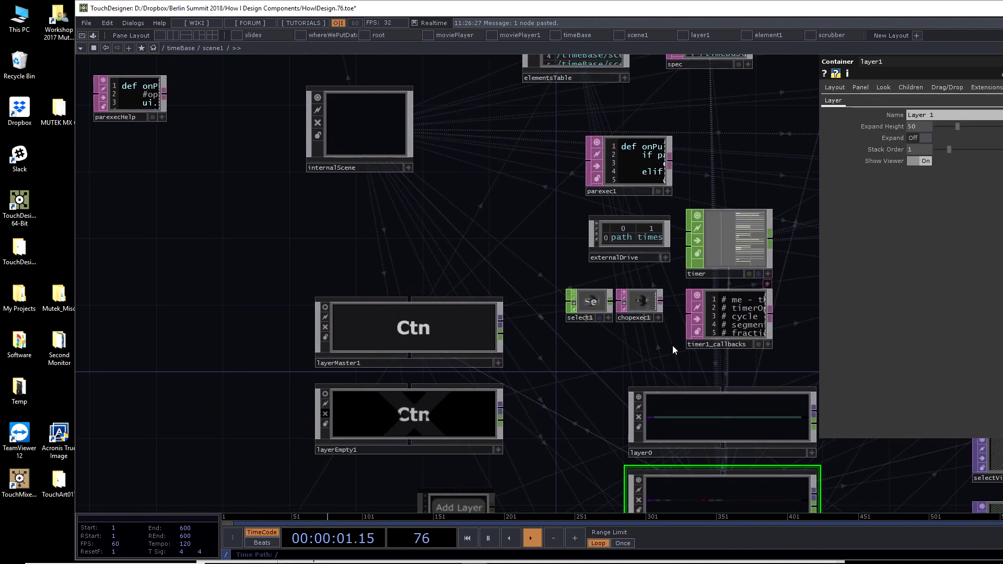
drag(767, 372, 480, 206)
scroll(374, 316, up, 5)
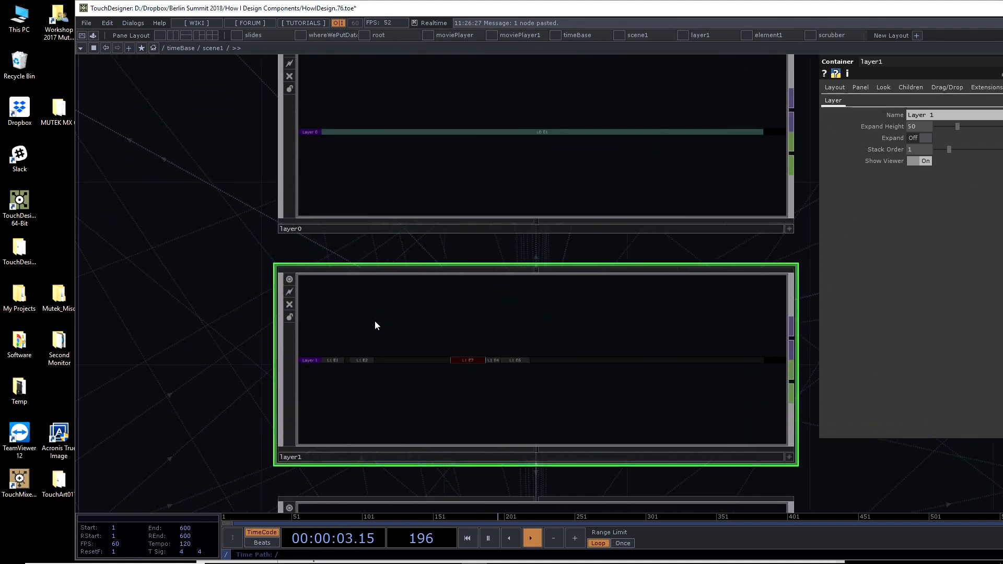
scroll(368, 334, down, 1)
scroll(368, 335, down, 2)
drag(257, 271, 323, 330)
scroll(368, 306, up, 5)
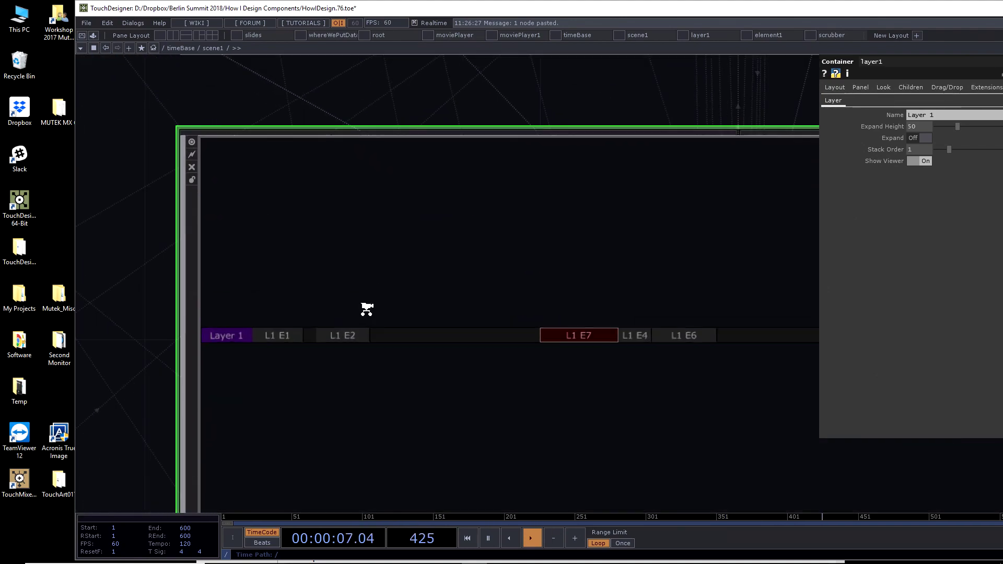
key(p)
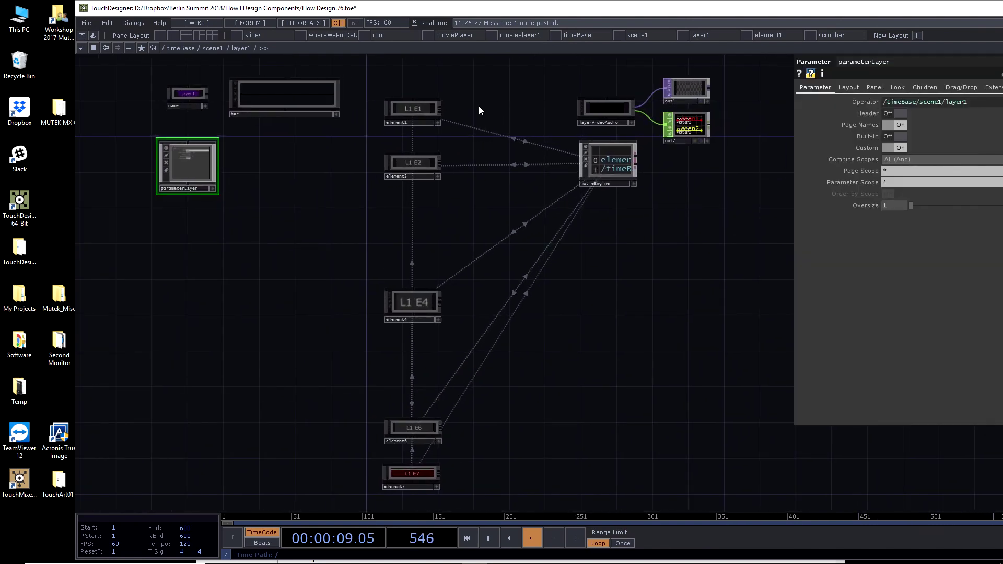
Step: Select element1 to examine layer1's element nodes and their links to movieEngine, and go back out to scene1
scroll(504, 101, up, 3)
drag(497, 100, 403, 126)
scroll(474, 289, down, 5)
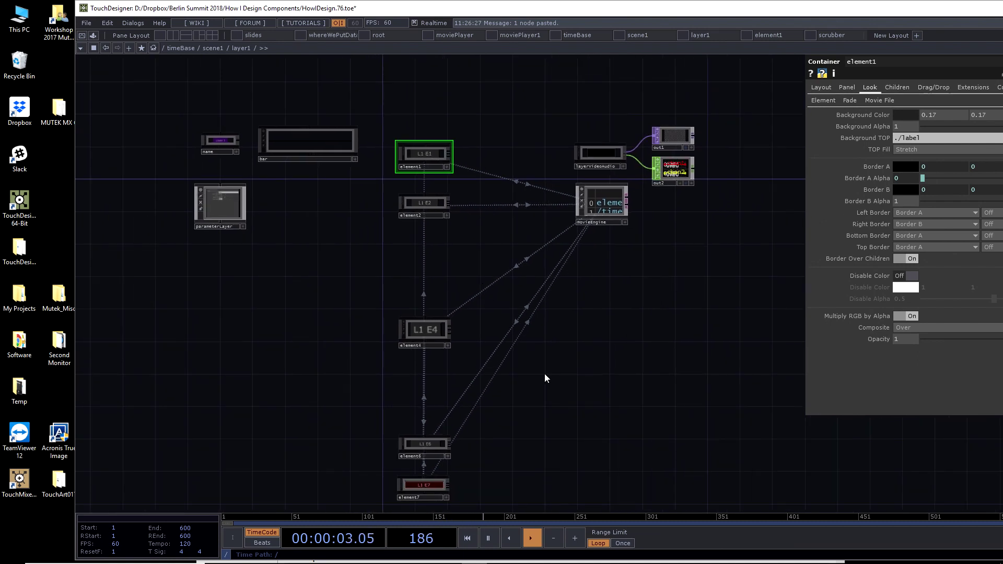
drag(573, 410, 574, 414)
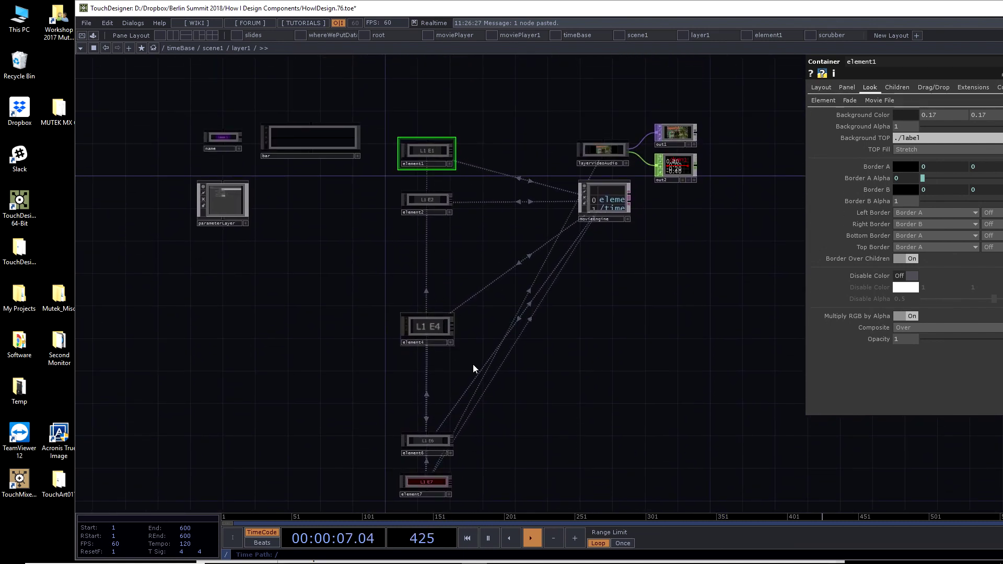
scroll(435, 102, up, 6)
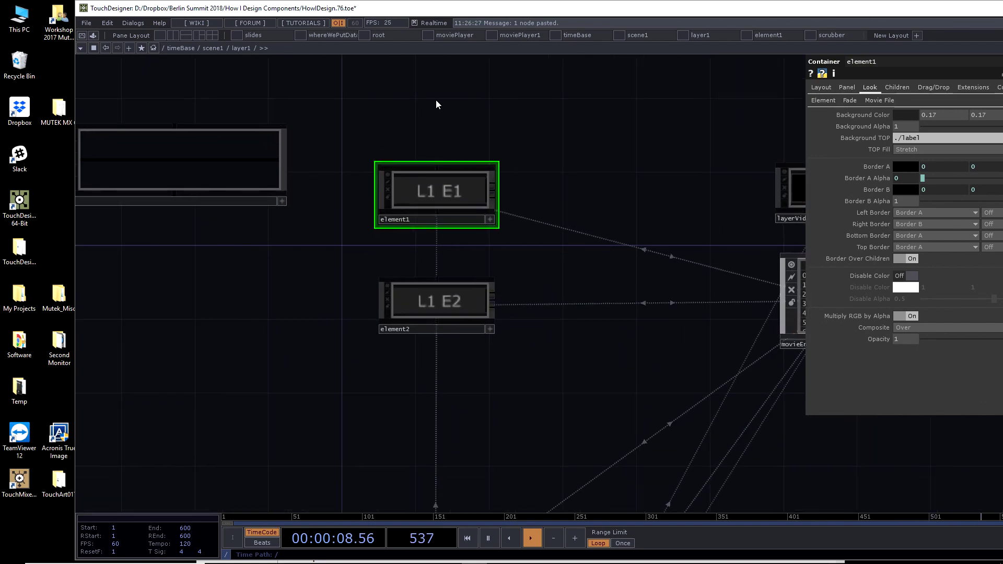
scroll(364, 131, down, 4)
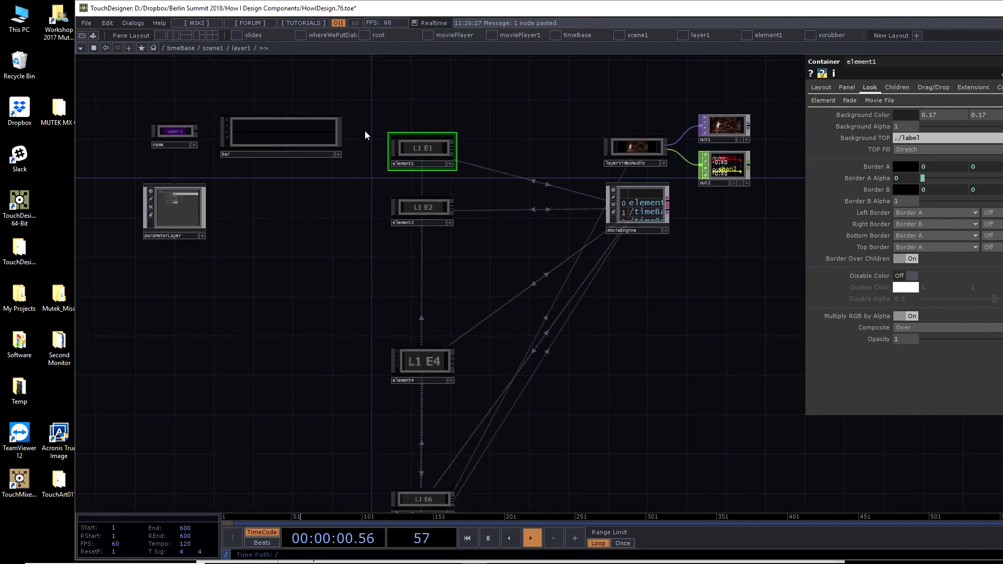
scroll(372, 124, down, 4)
scroll(391, 275, down, 8)
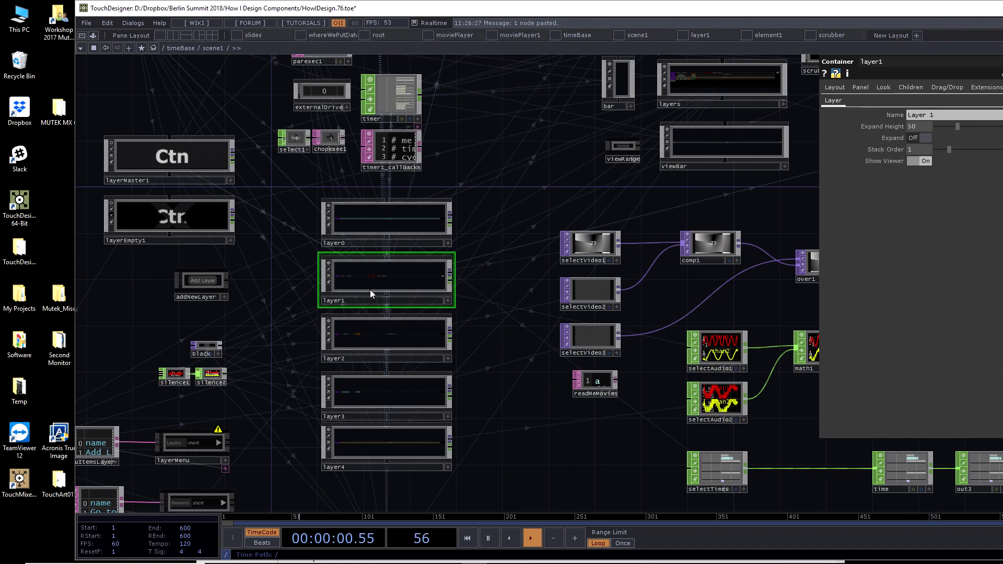
Step: Enter layer1 again to examine how its elements connect to movieEngine and layerVideoAudio
scroll(361, 267, up, 5)
scroll(360, 267, up, 4)
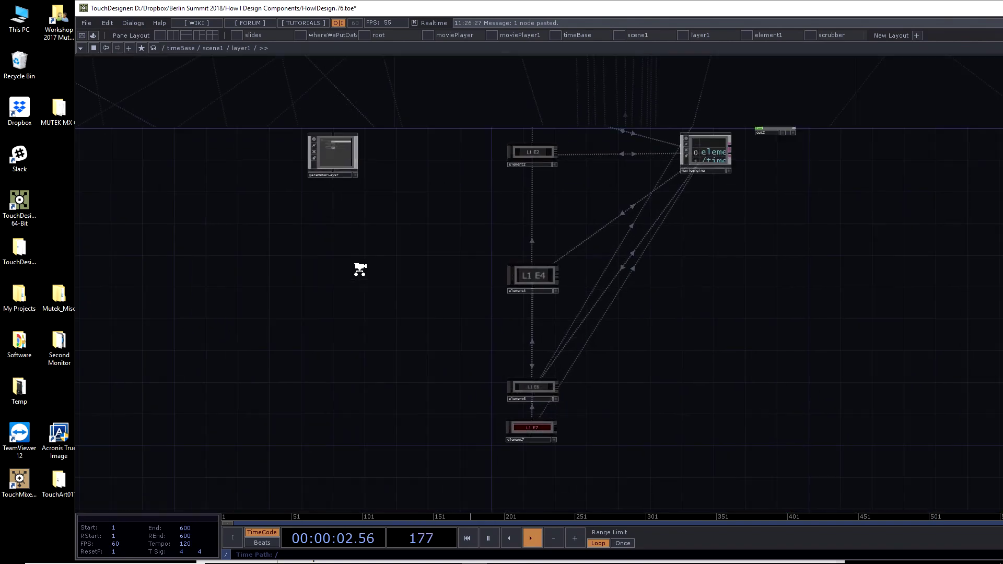
scroll(444, 167, up, 3)
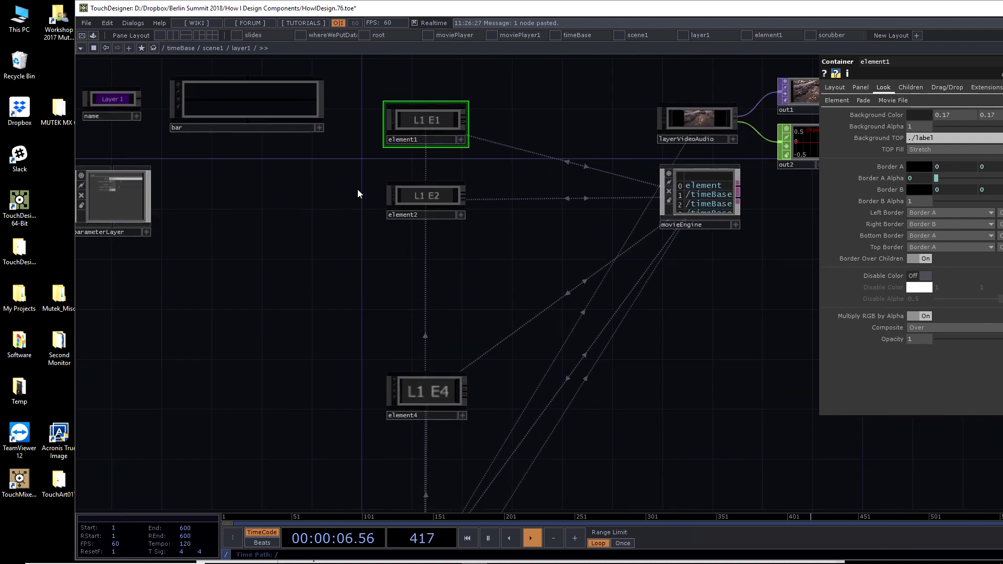
scroll(357, 193, down, 2)
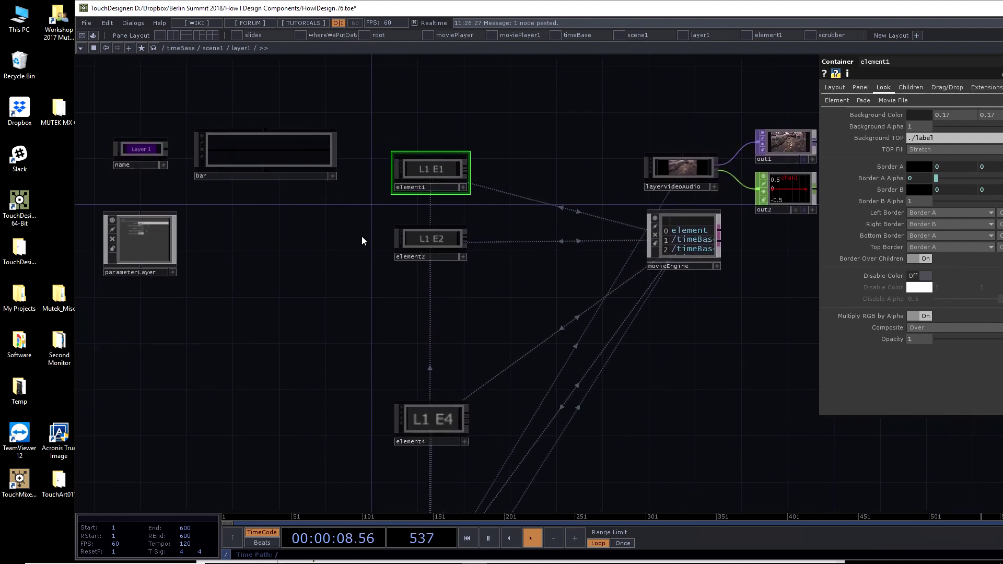
scroll(359, 240, down, 4)
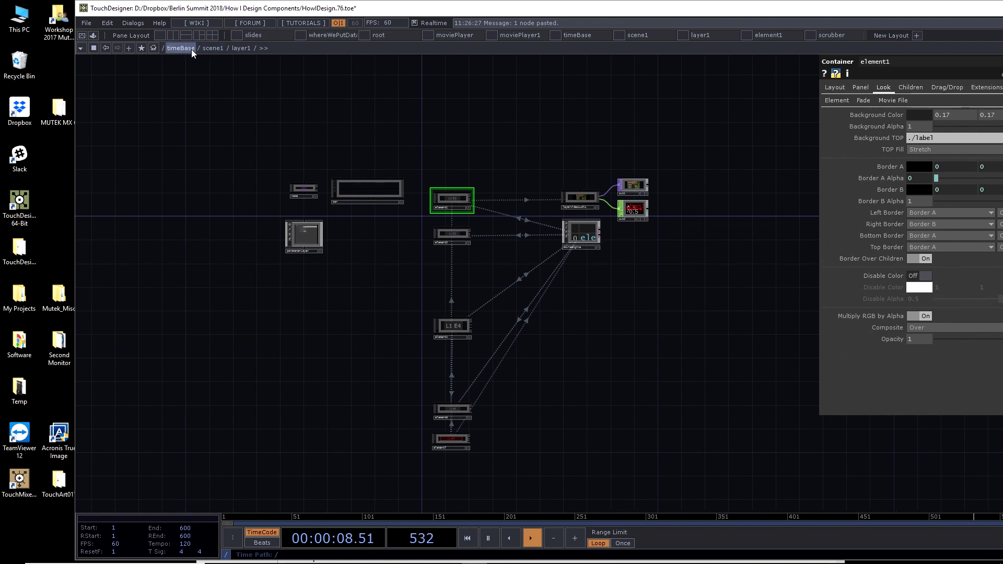
Step: Return to scene1's network and activate the timer node's viewer to examine its per-segment channels
click(212, 49)
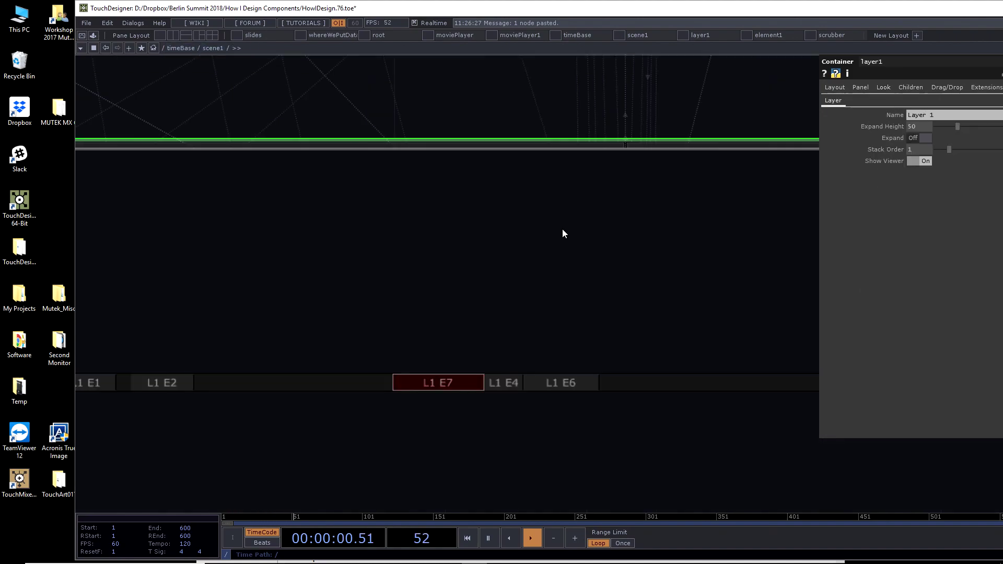
key(h)
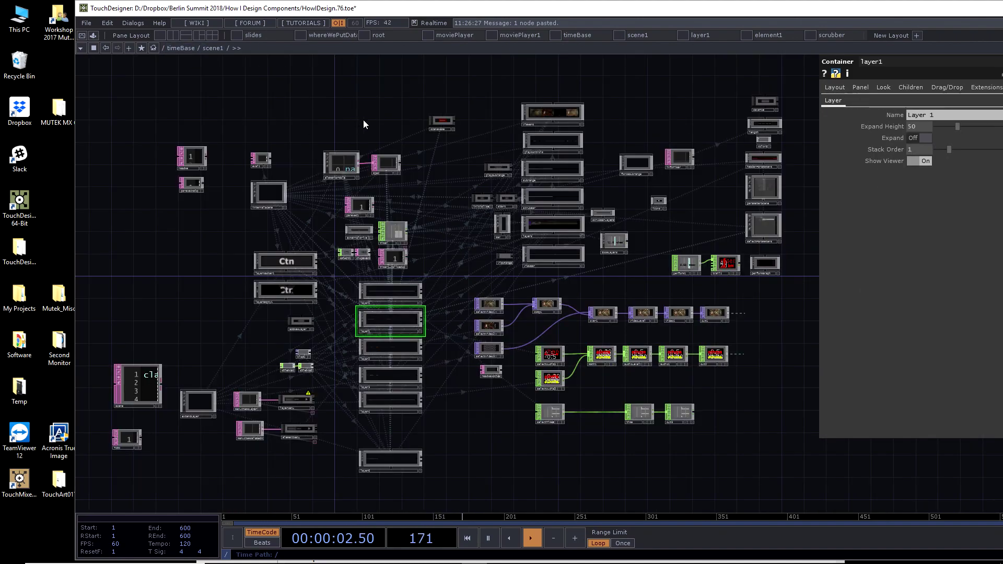
scroll(393, 233, up, 10)
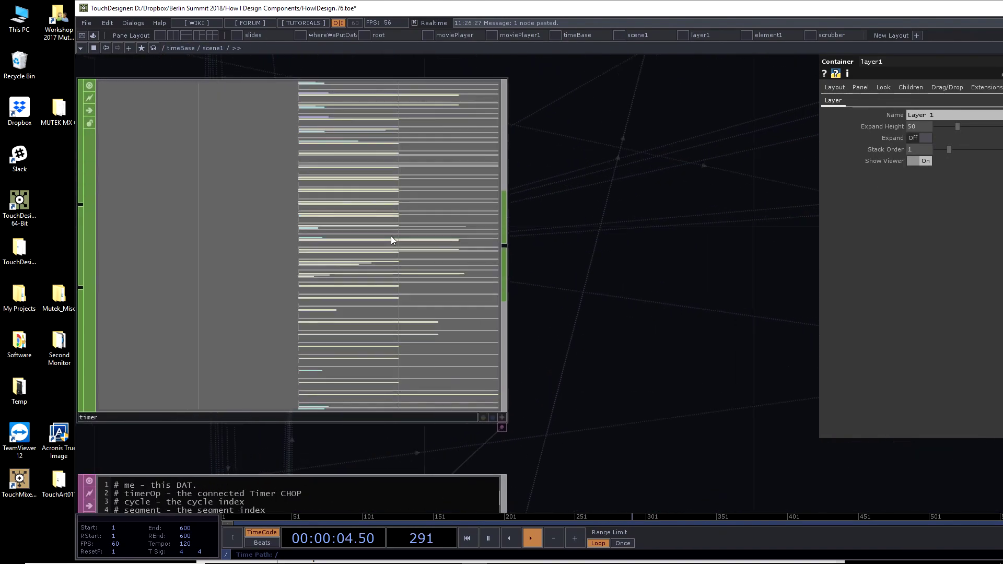
scroll(566, 246, up, 5)
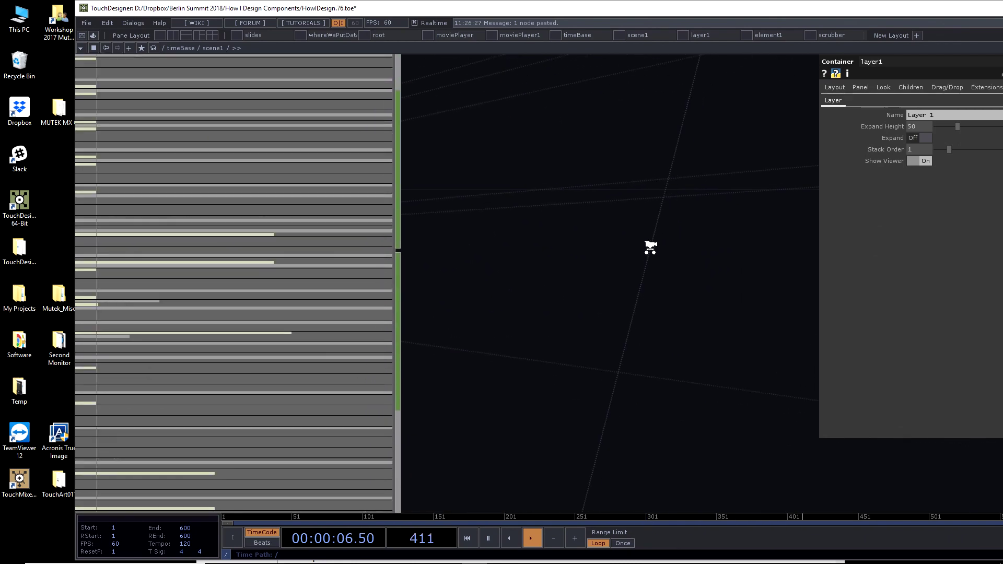
scroll(650, 248, down, 5)
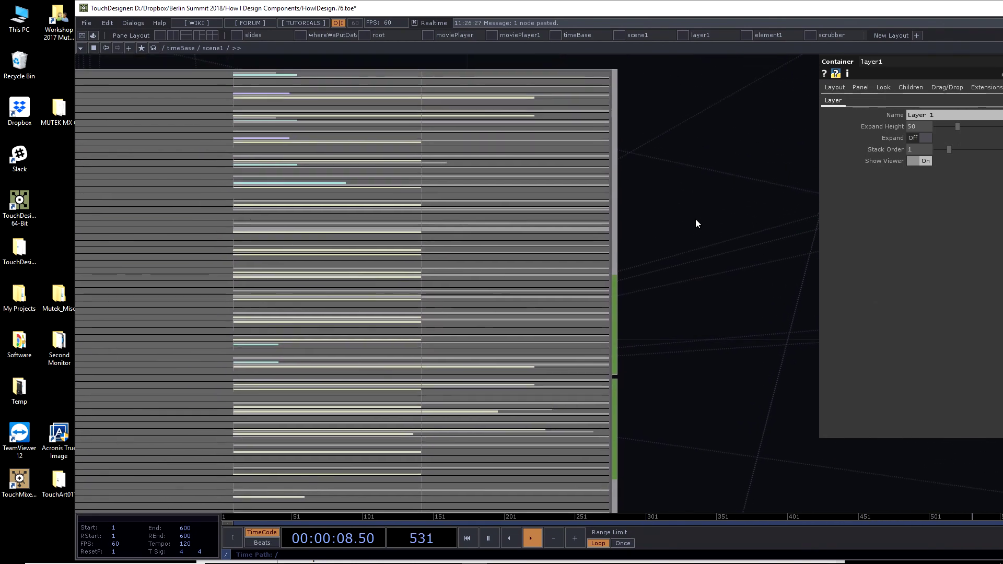
drag(696, 223, 998, 287)
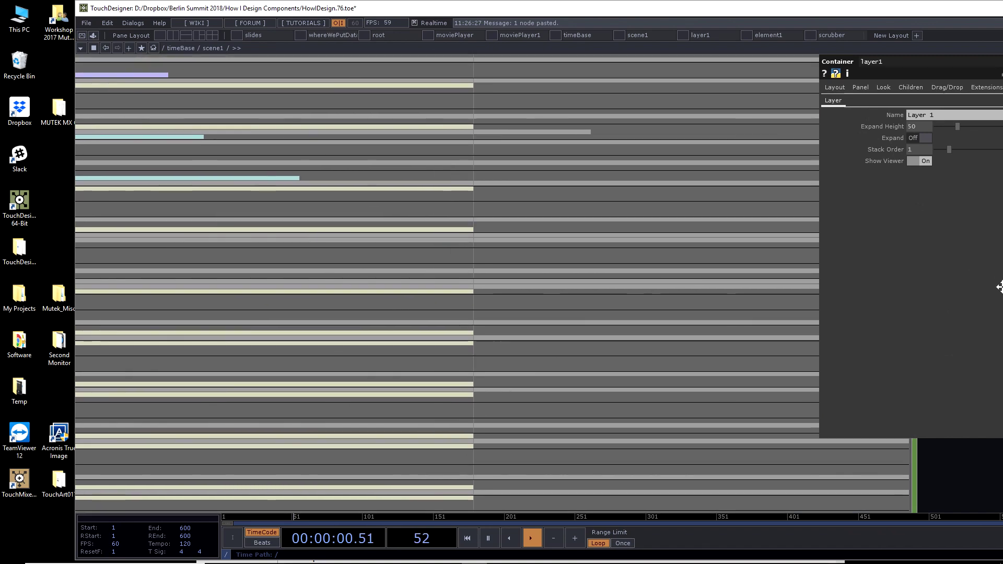
drag(886, 287, 752, 274)
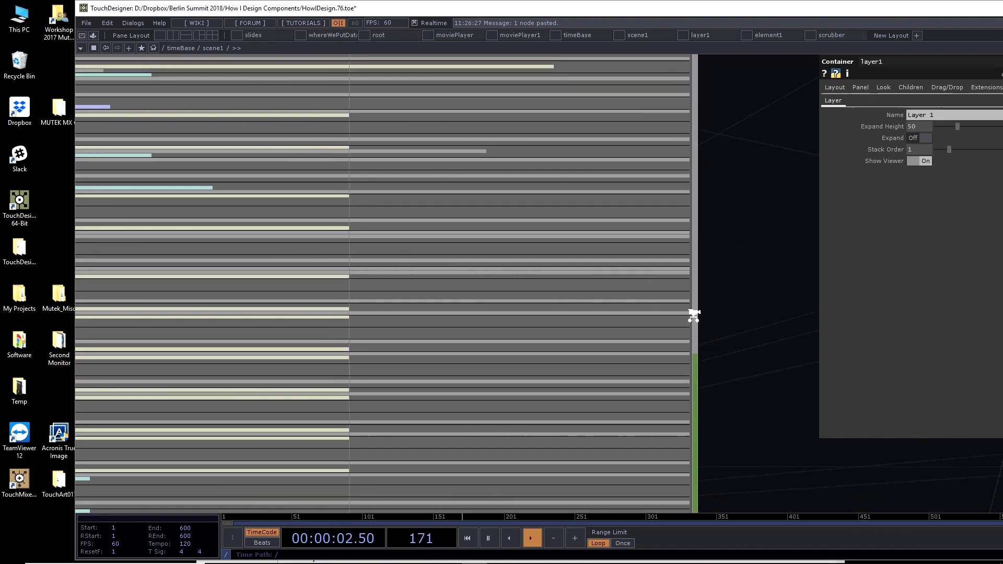
scroll(766, 365, down, 2)
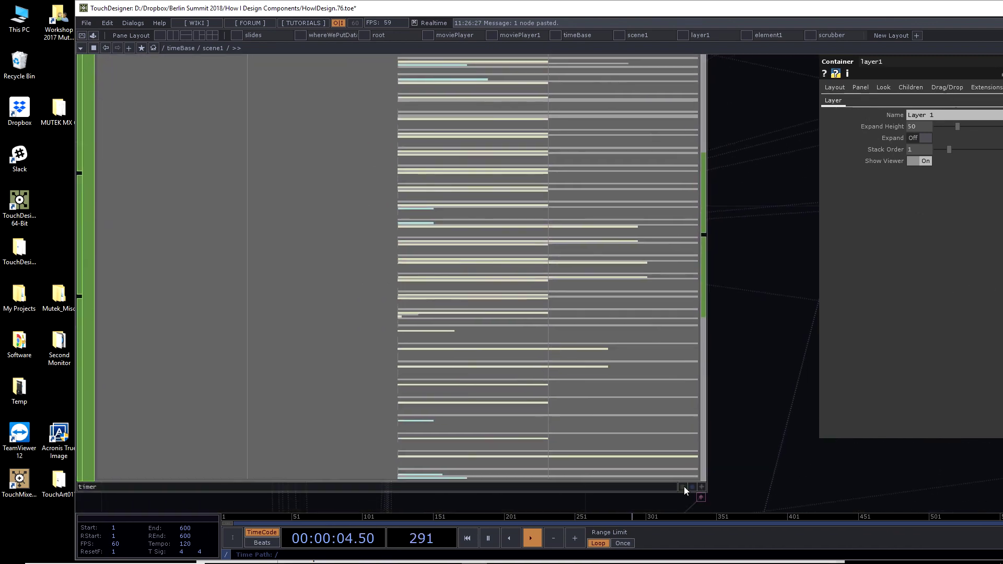
click(700, 486)
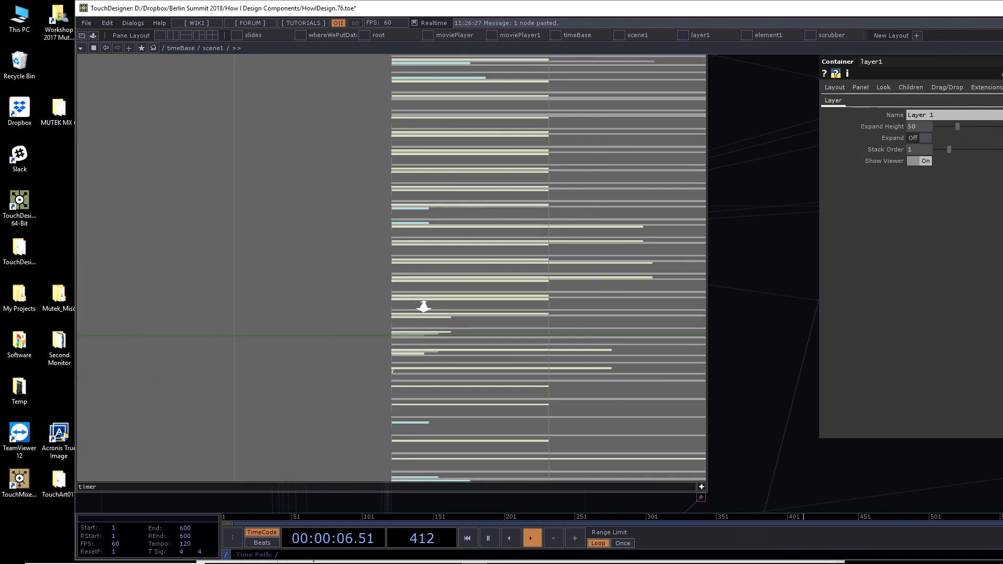
scroll(423, 306, up, 5)
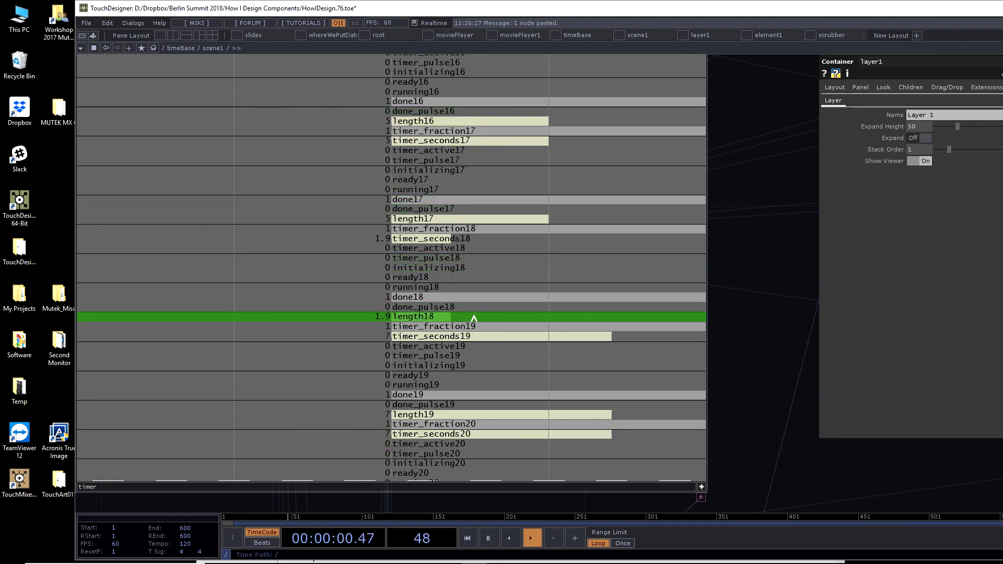
scroll(474, 318, down, 5)
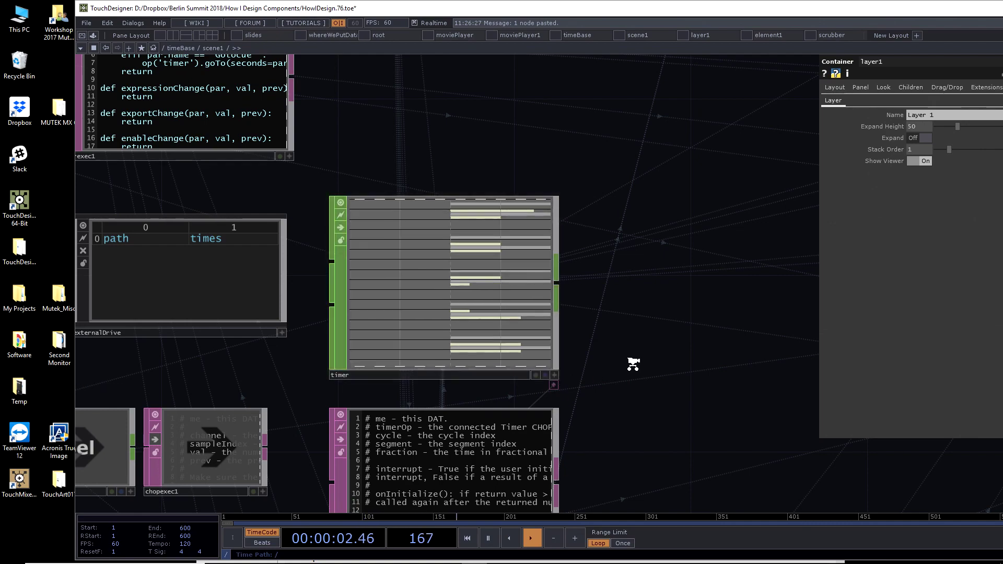
scroll(633, 364, down, 5)
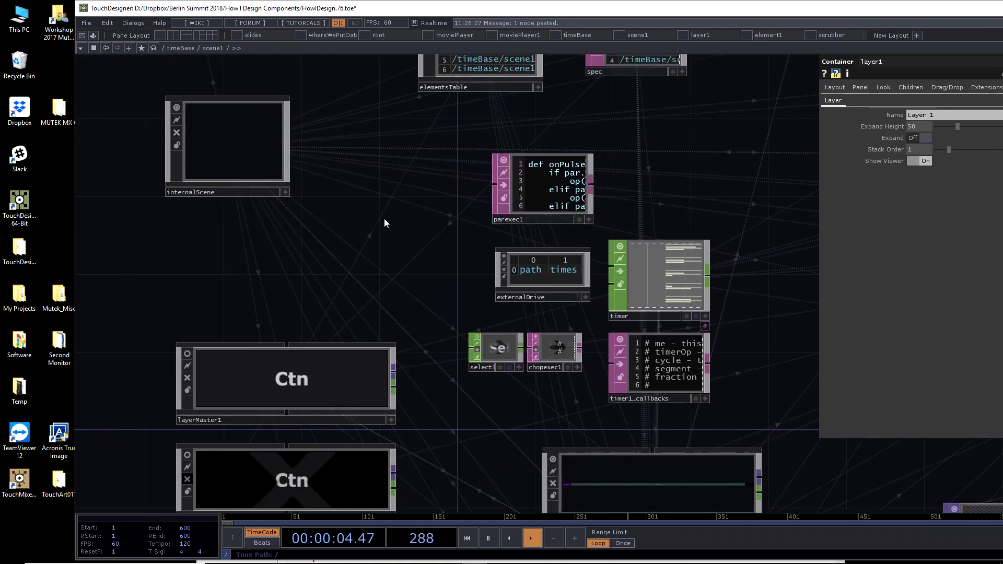
Step: Examine the element paths, names and timing columns in the elementsTable and spec tables
drag(384, 223, 344, 390)
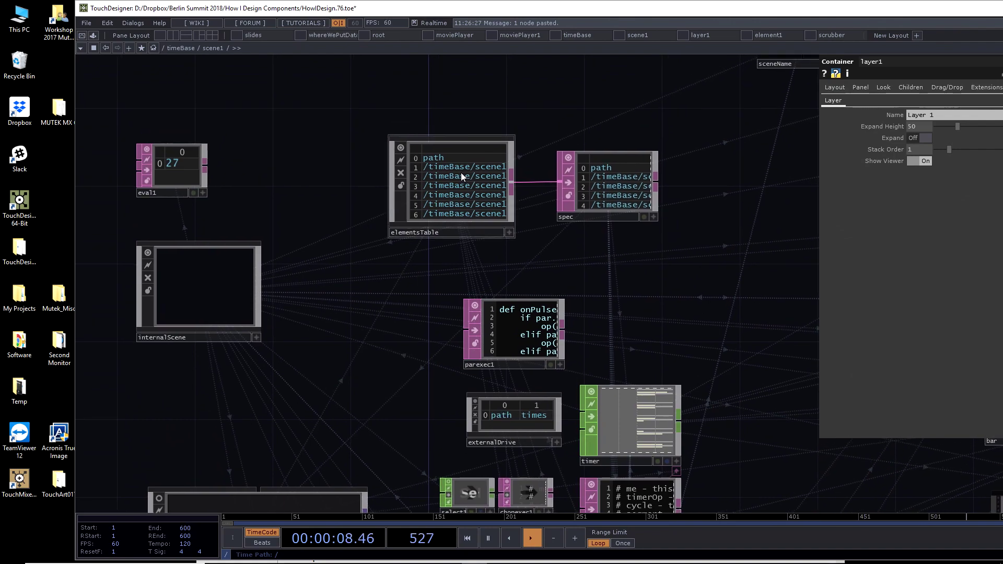
scroll(609, 175, up, 5)
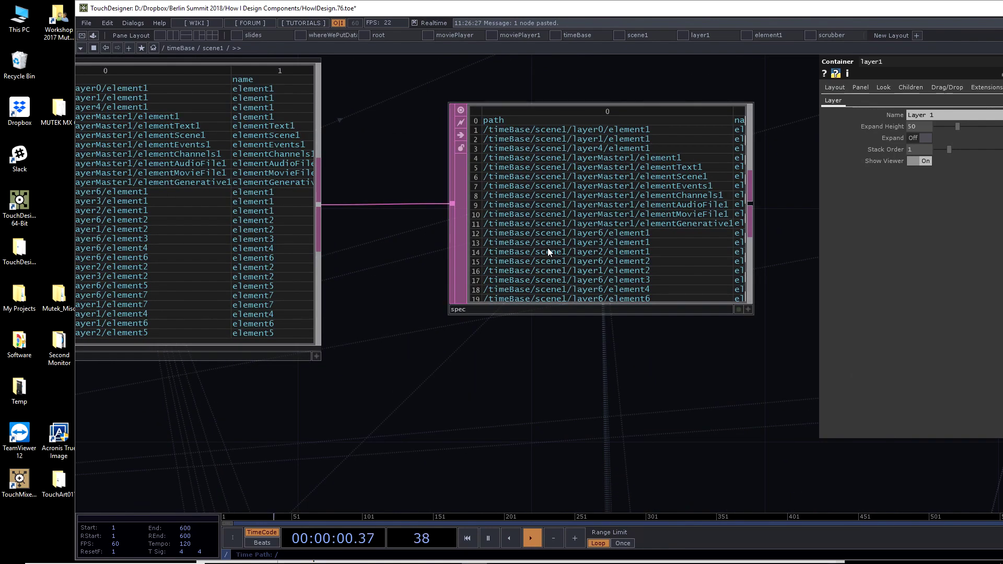
scroll(443, 241, up, 4)
scroll(419, 276, down, 3)
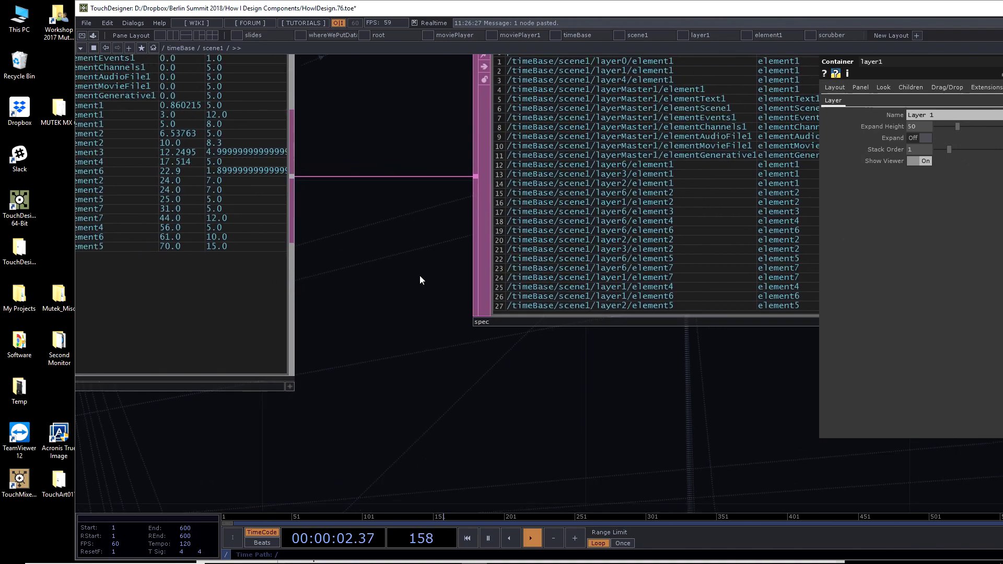
scroll(418, 275, down, 4)
Step: Enter elementsTable and examine the Filters parameters of opfind1 and opfind2
scroll(347, 246, up, 8)
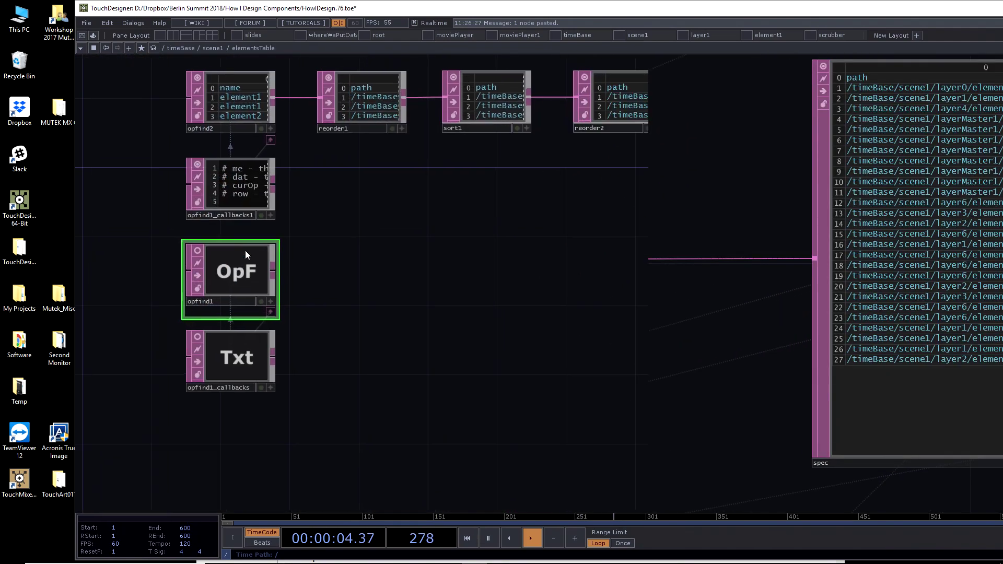
key(p)
scroll(271, 94, up, 5)
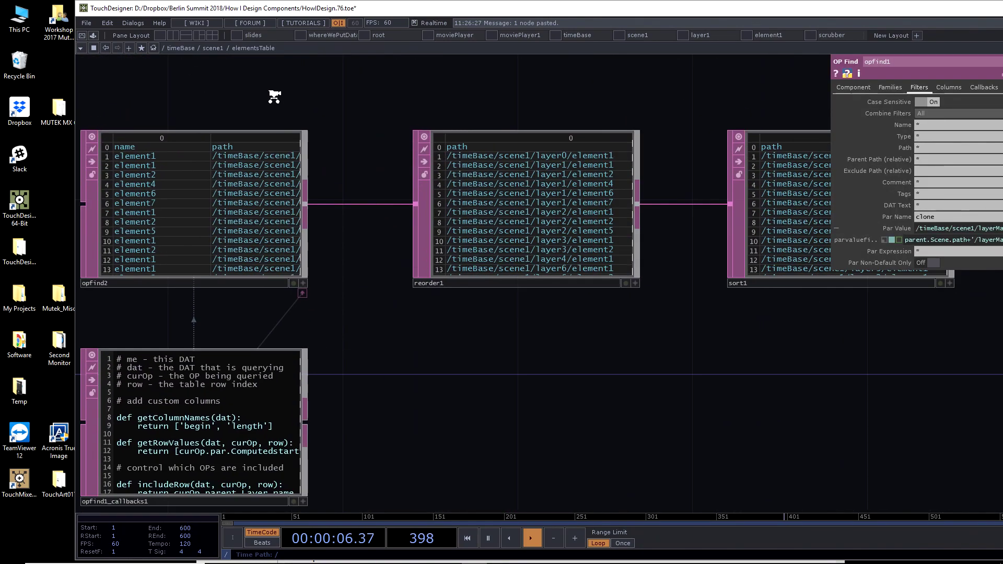
scroll(228, 109, down, 2)
scroll(351, 255, down, 1)
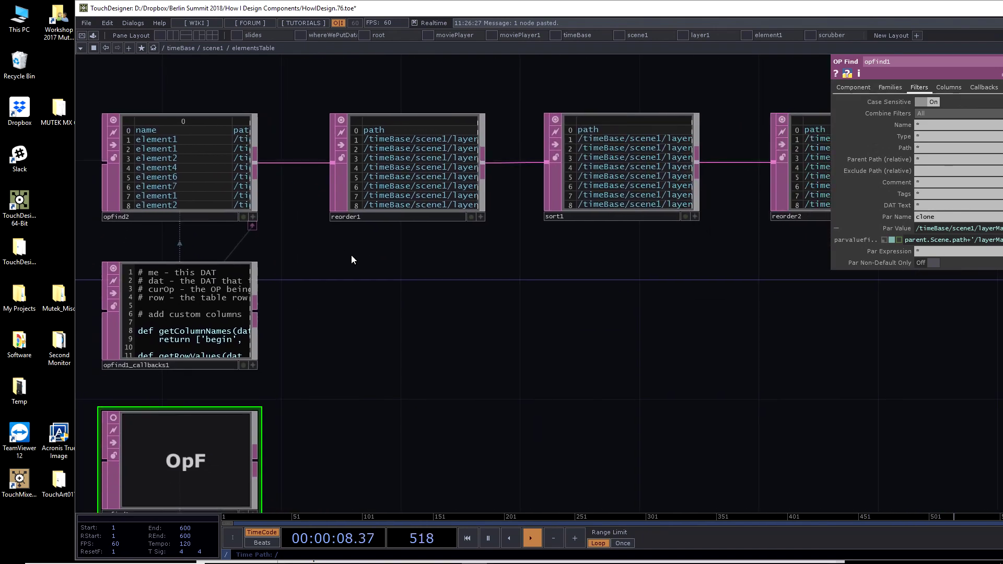
drag(350, 255, 466, 307)
click(287, 221)
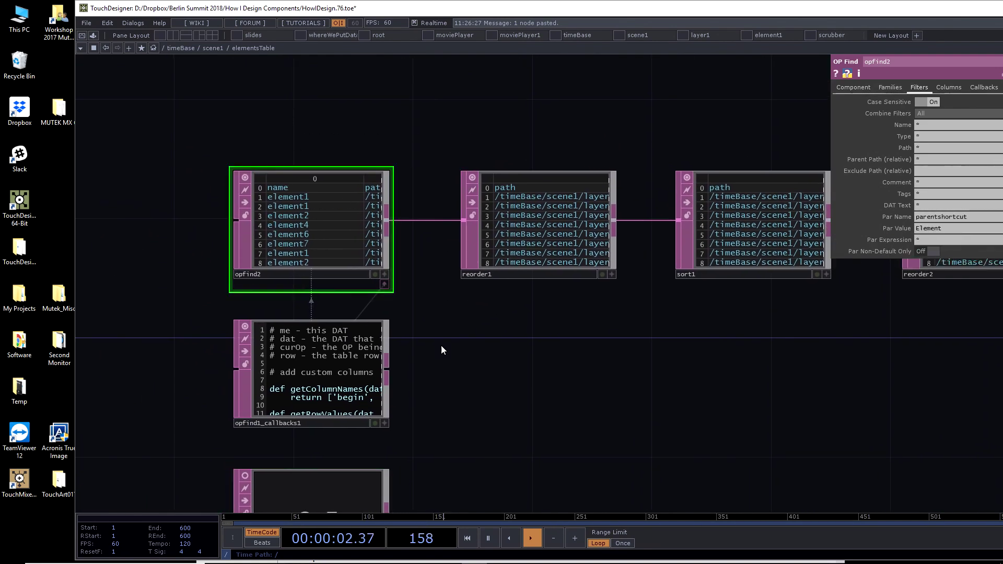
Step: Maximize the application window, widen the parameter display and show opfind2's Component parameters
double_click(729, 14)
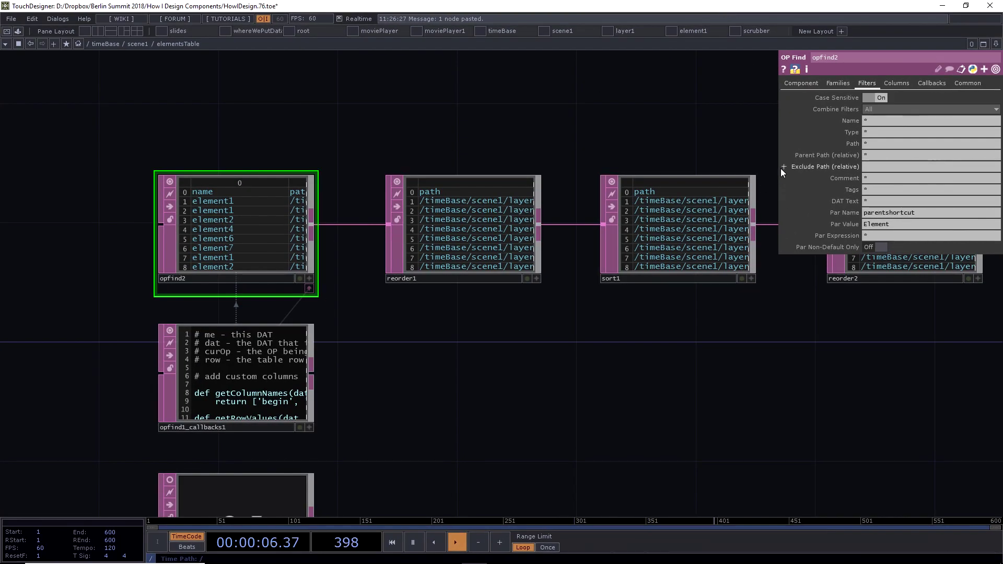
drag(778, 172, 456, 172)
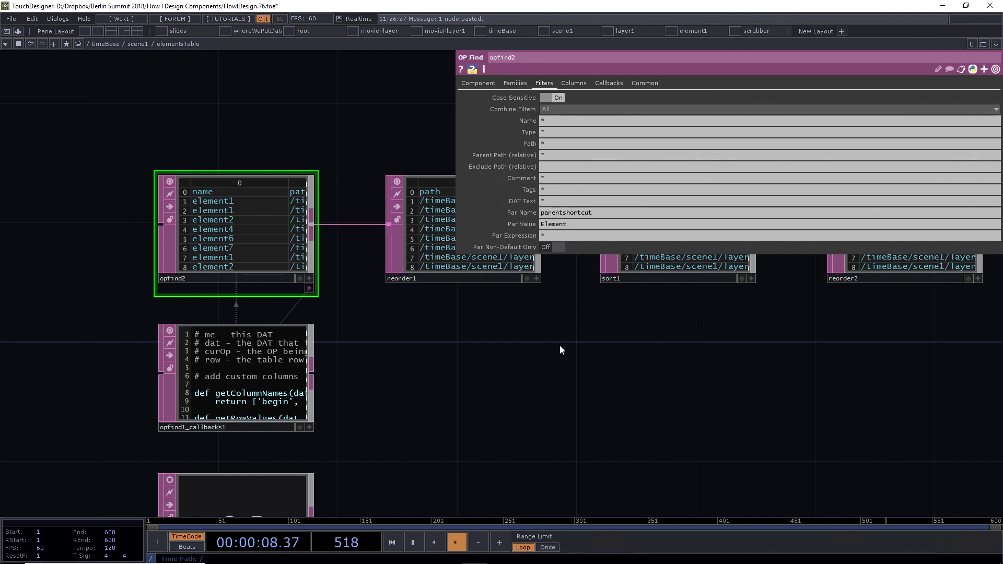
click(475, 86)
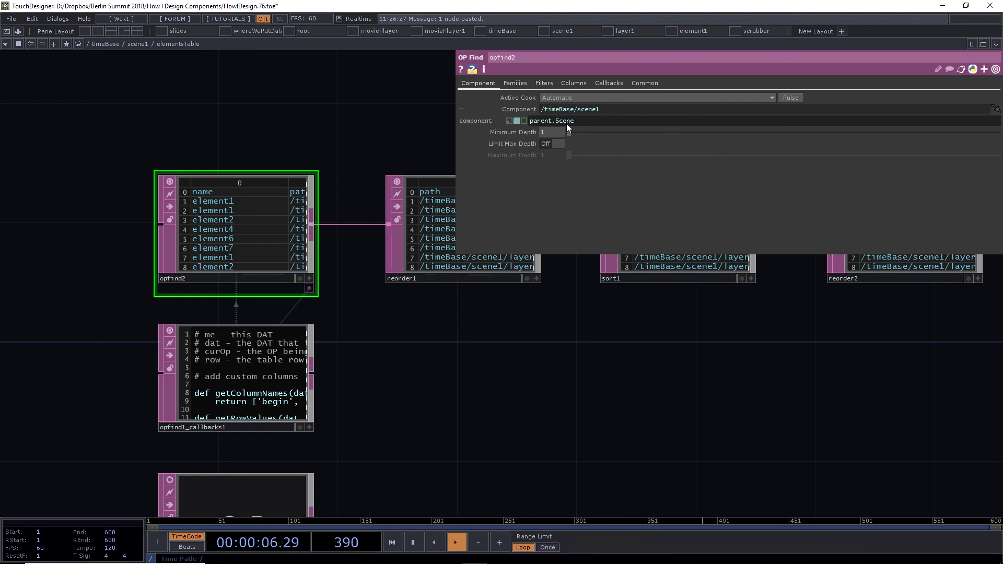
Step: Open scene1's parameters to check its Parent Shortcut in the Common settings, and close them
right_click(141, 46)
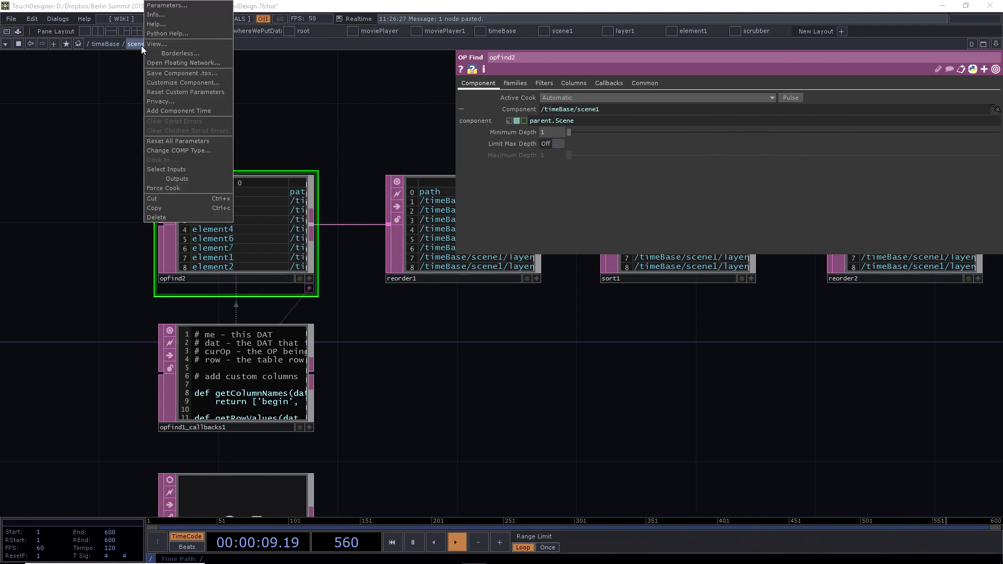
click(178, 7)
click(265, 50)
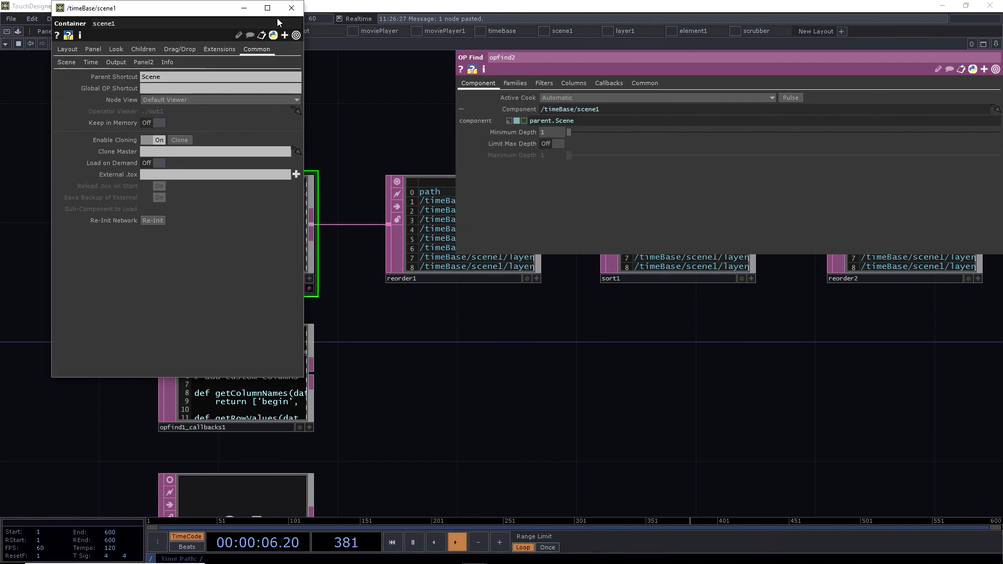
click(291, 8)
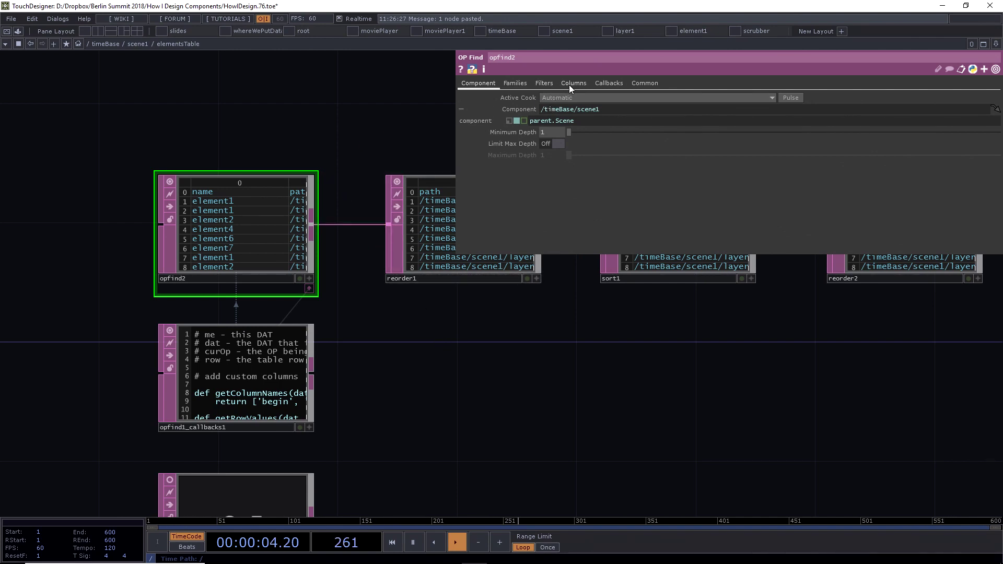
Step: Show opfind2's Filters parameters, narrow the parameter display and examine the name, path, begin and length columns of its table
click(543, 83)
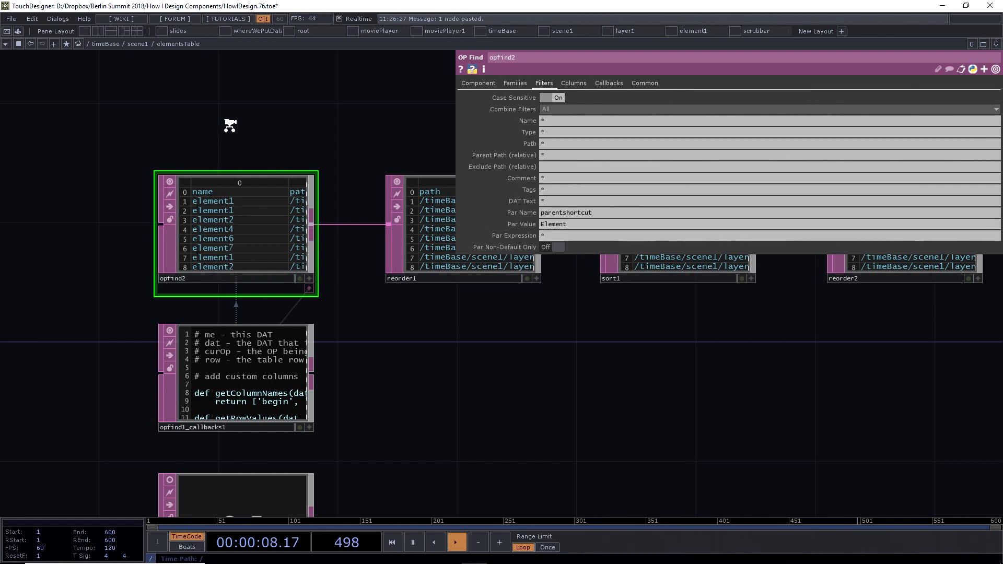
middle_drag(230, 125, 41, 304)
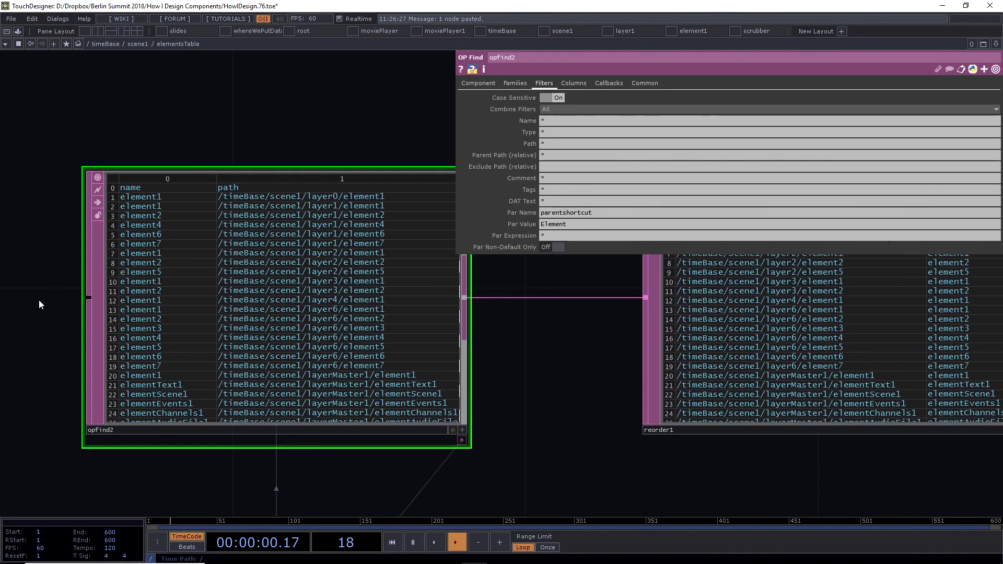
scroll(41, 304, up, 2)
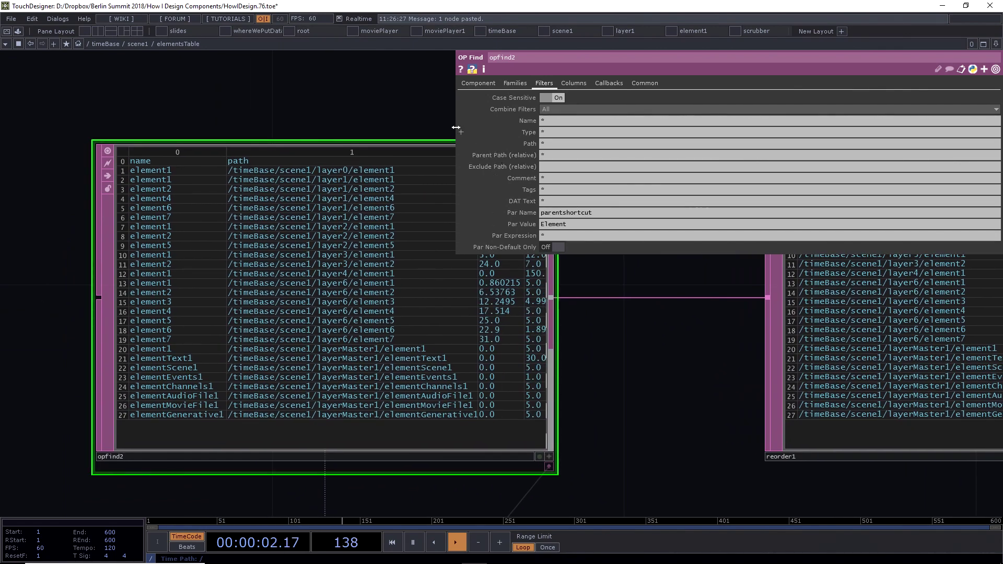
drag(456, 128, 778, 128)
scroll(284, 105, up, 2)
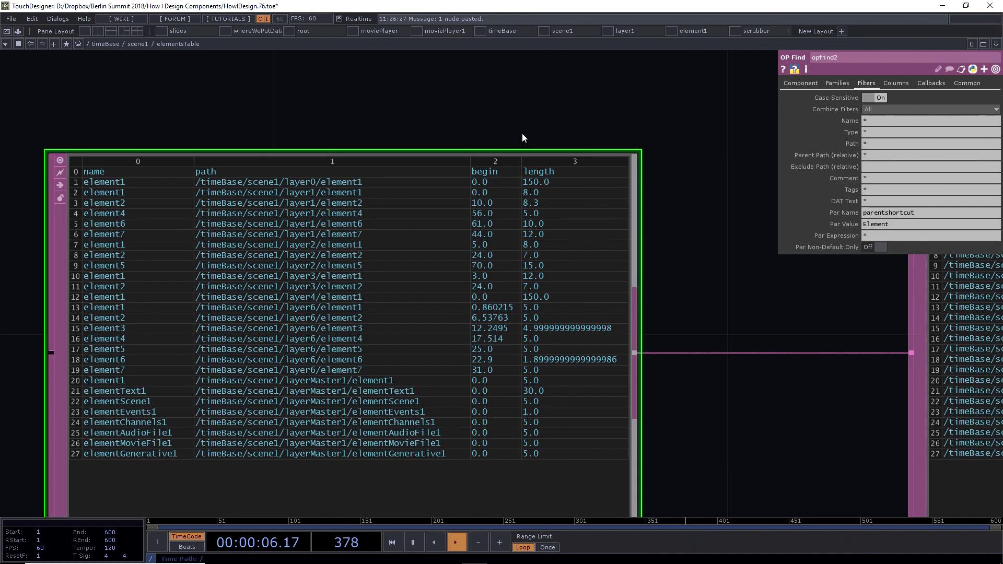
scroll(549, 125, up, 3)
scroll(535, 132, down, 5)
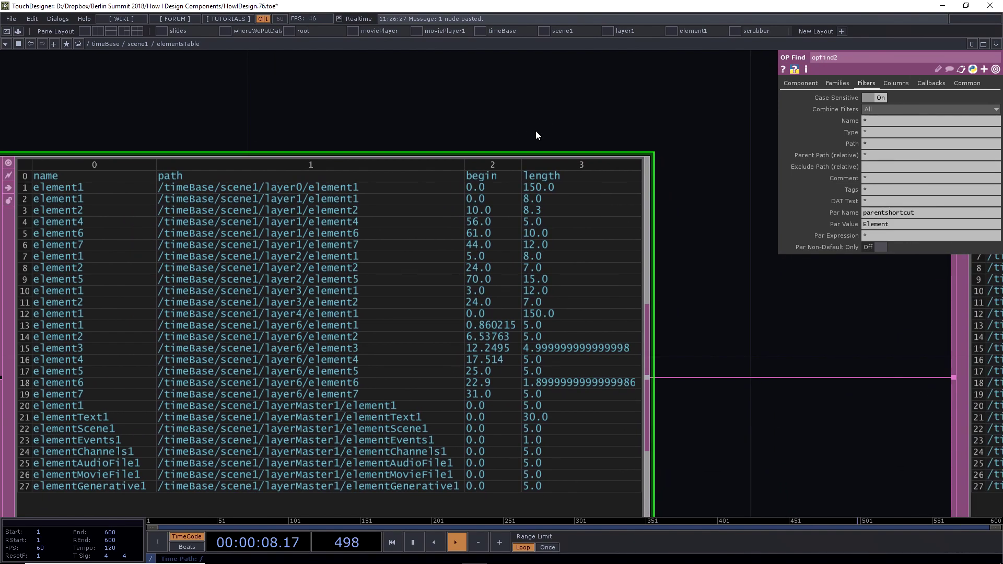
scroll(519, 139, down, 4)
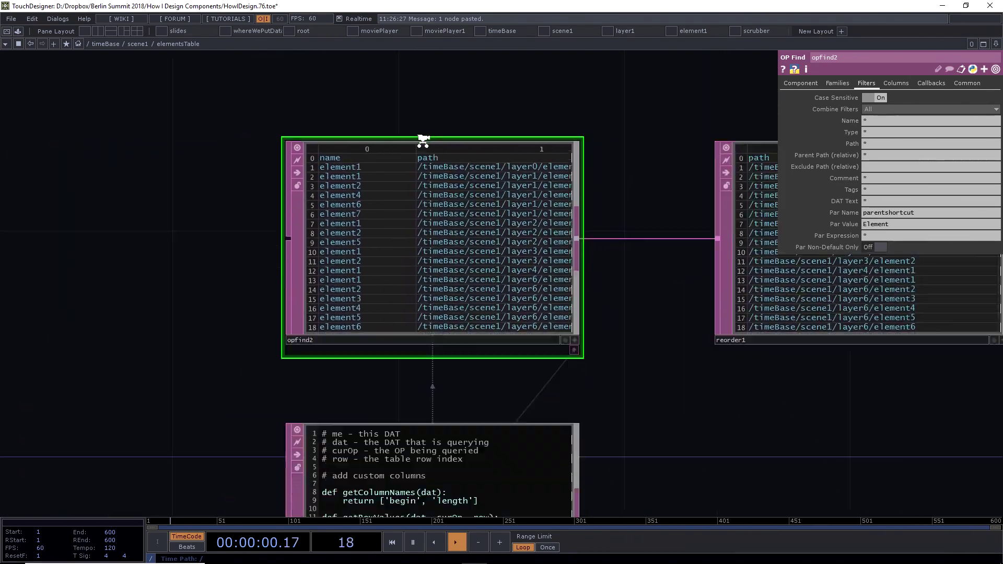
scroll(612, 109, up, 8)
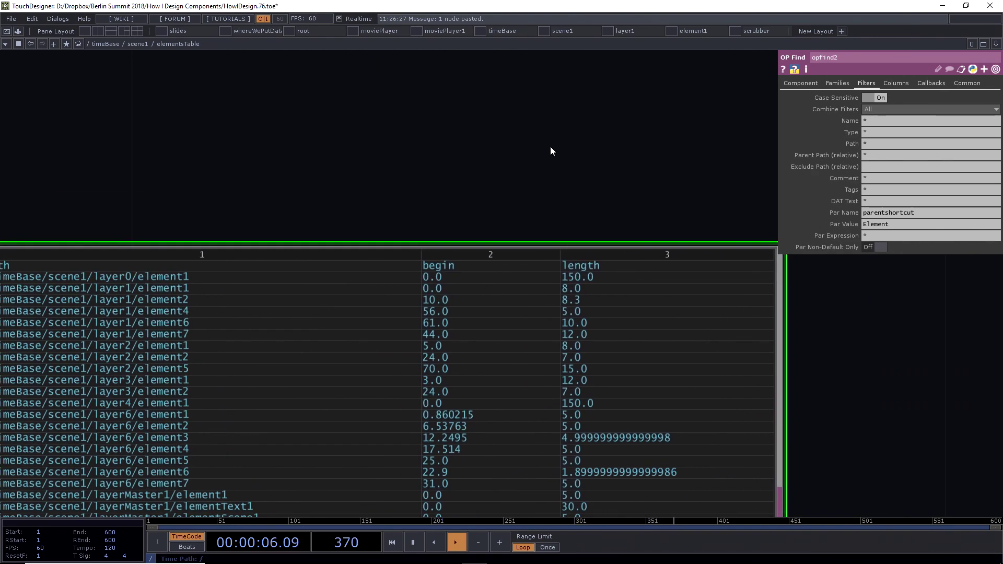
scroll(537, 148, down, 6)
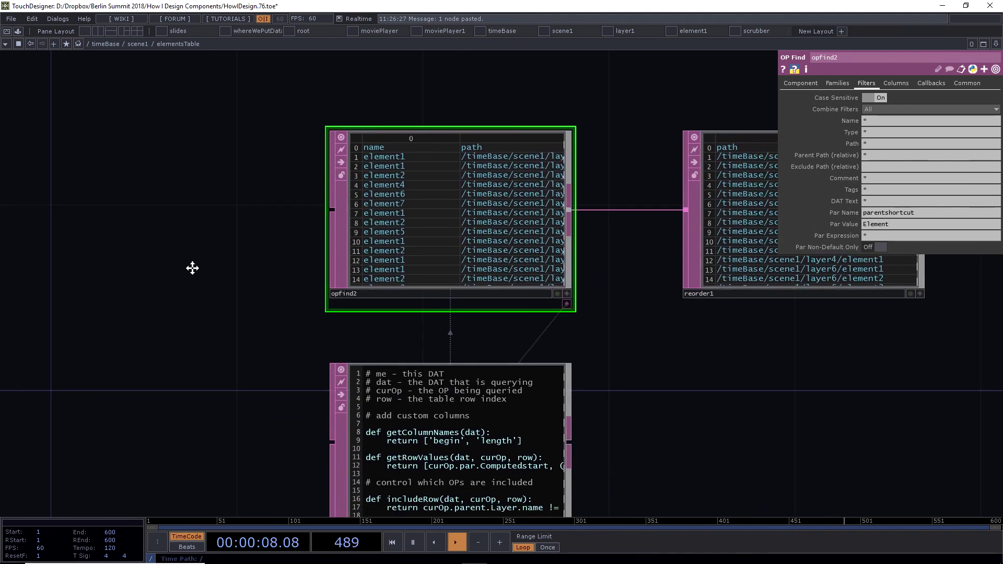
Step: Bring the opfind1_callbacks1 script into view and show opfind2's Columns parameters beside it
scroll(180, 275, up, 5)
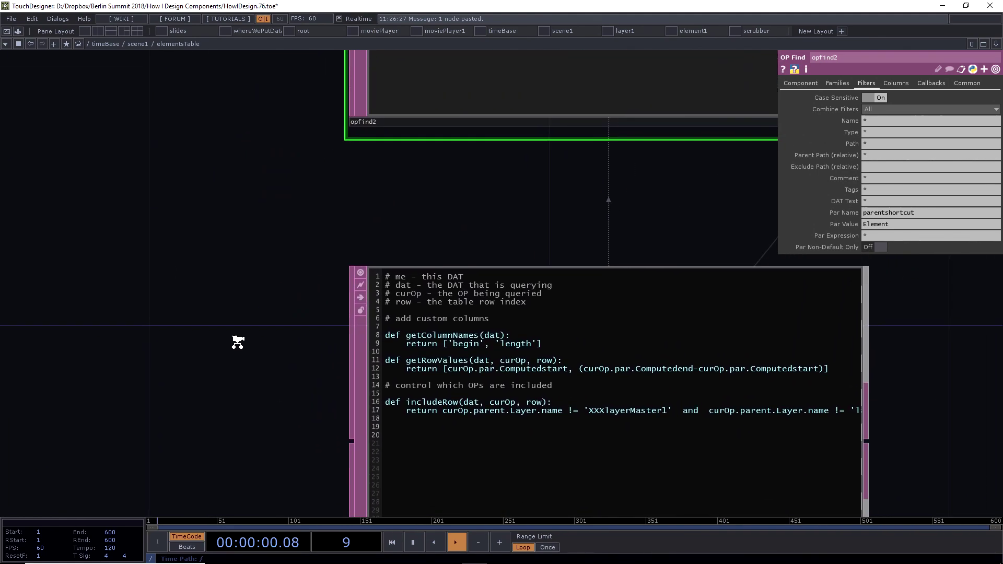
scroll(238, 342, down, 2)
scroll(318, 209, up, 3)
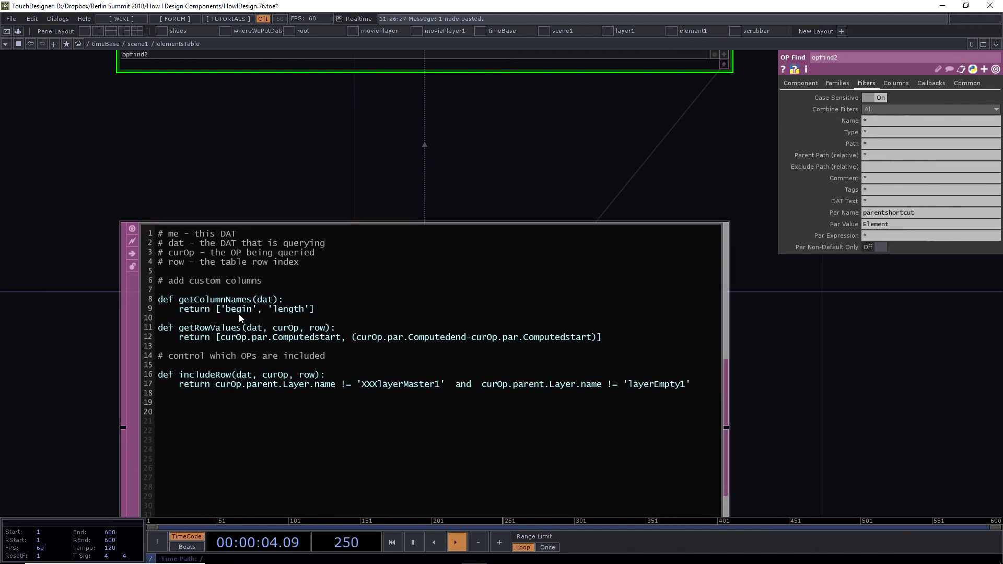
click(895, 83)
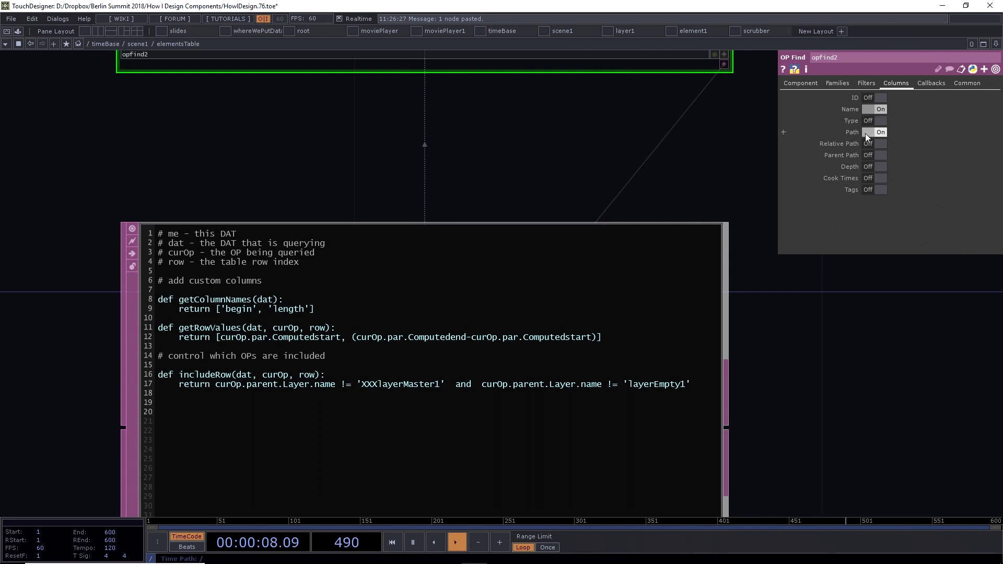
Step: Examine the getColumnNames, getRowValues and includeRow functions in the opfind1_callbacks1 script
scroll(299, 265, up, 5)
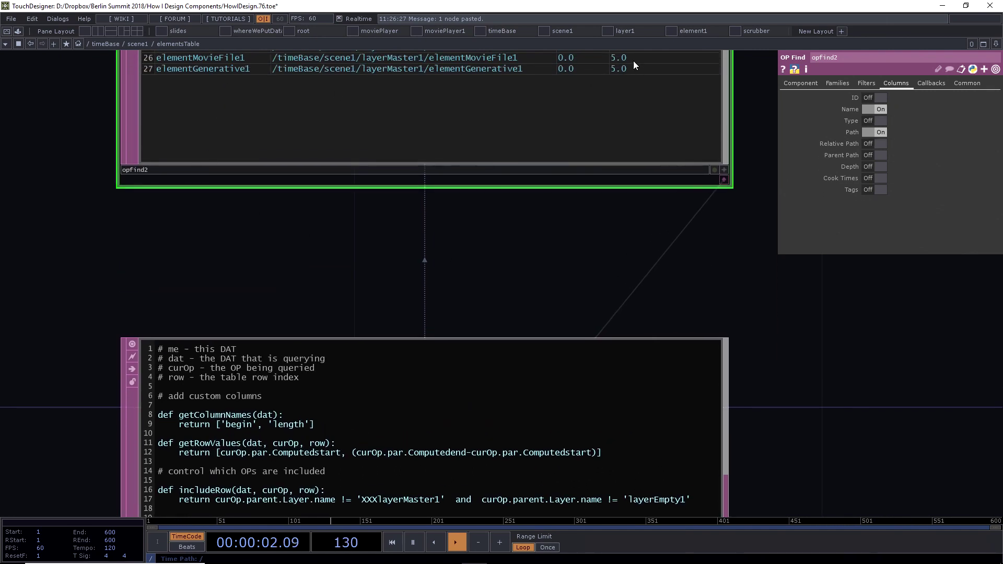
drag(510, 262, 518, 178)
scroll(509, 185, down, 2)
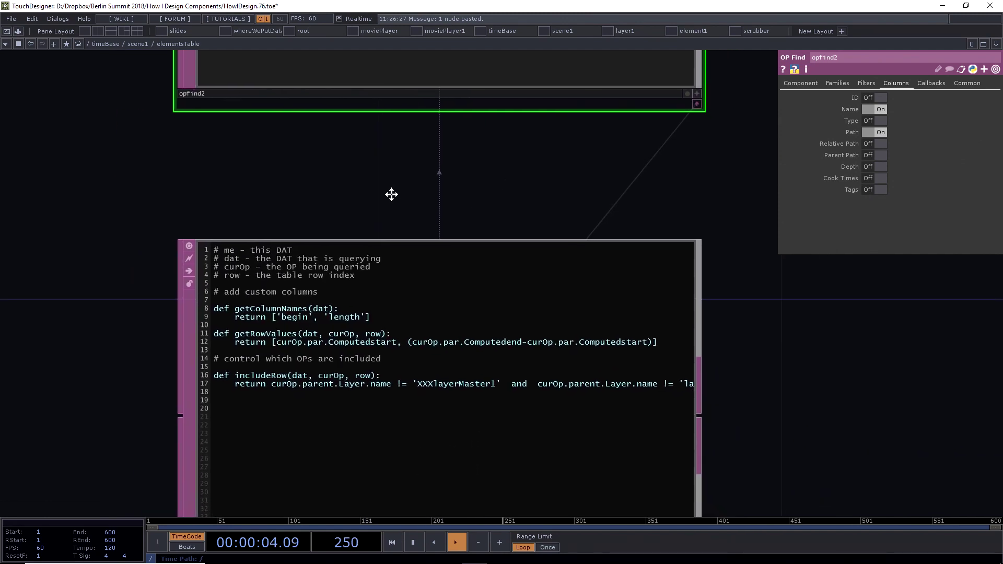
drag(391, 195, 365, 110)
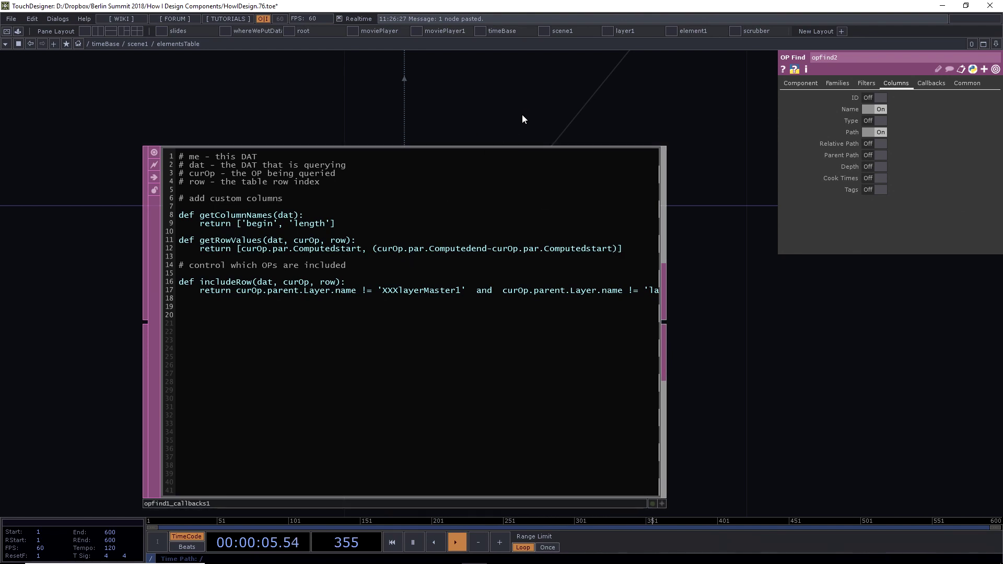
scroll(522, 114, up, 3)
scroll(529, 112, down, 2)
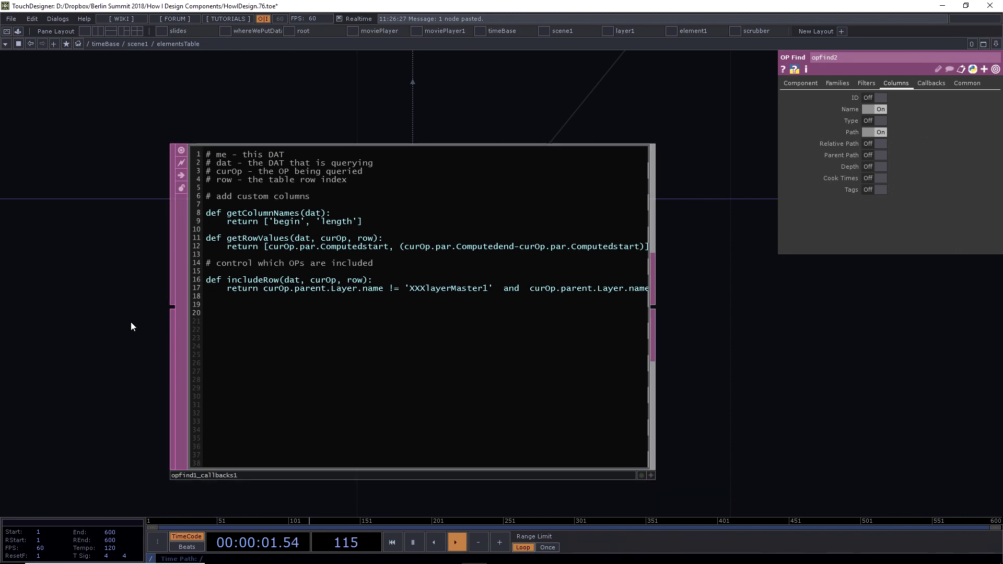
scroll(154, 311, up, 2)
drag(153, 310, 108, 320)
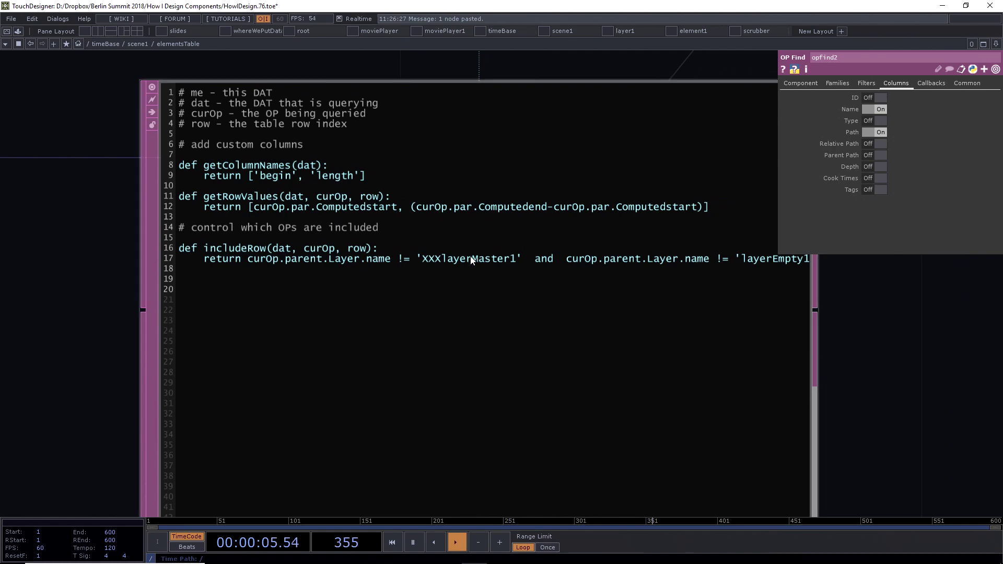
Step: Follow opfind2's output through reorder1, sort1, reorder2 and out1, examining the order of the elements in sort1's table
scroll(471, 259, down, 5)
drag(661, 270, 284, 397)
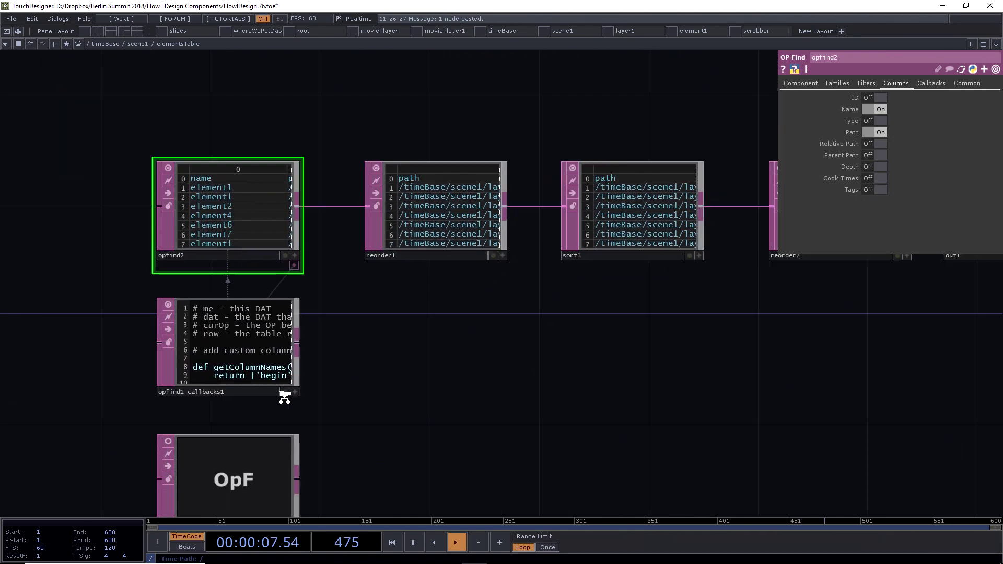
scroll(262, 352, down, 3)
scroll(320, 210, up, 5)
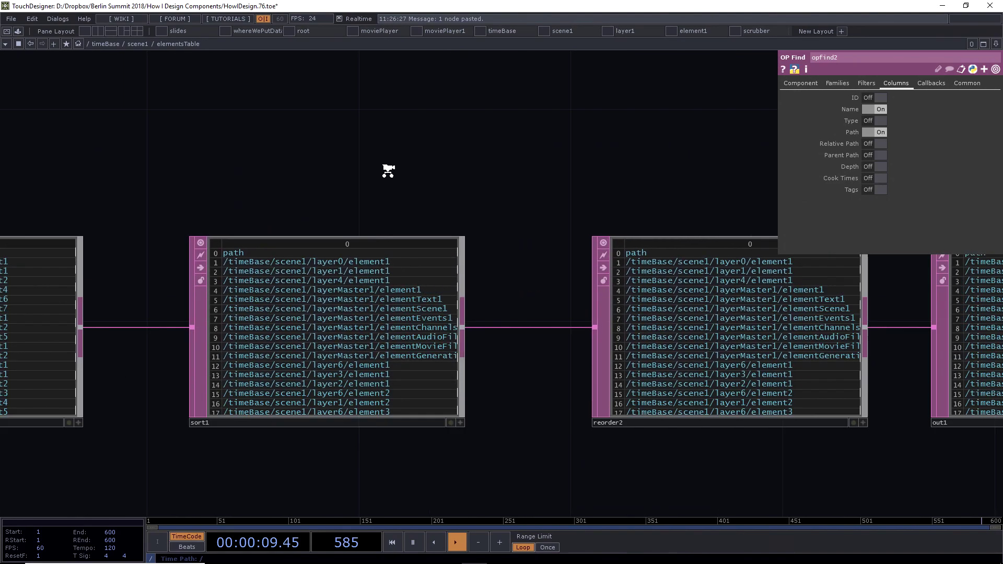
scroll(386, 170, up, 5)
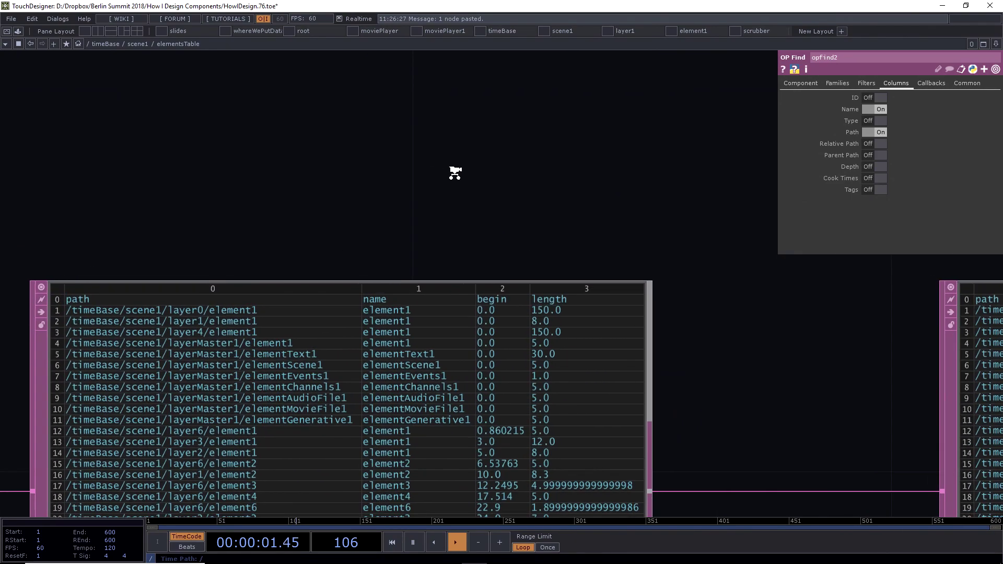
scroll(452, 175, down, 5)
scroll(403, 147, up, 2)
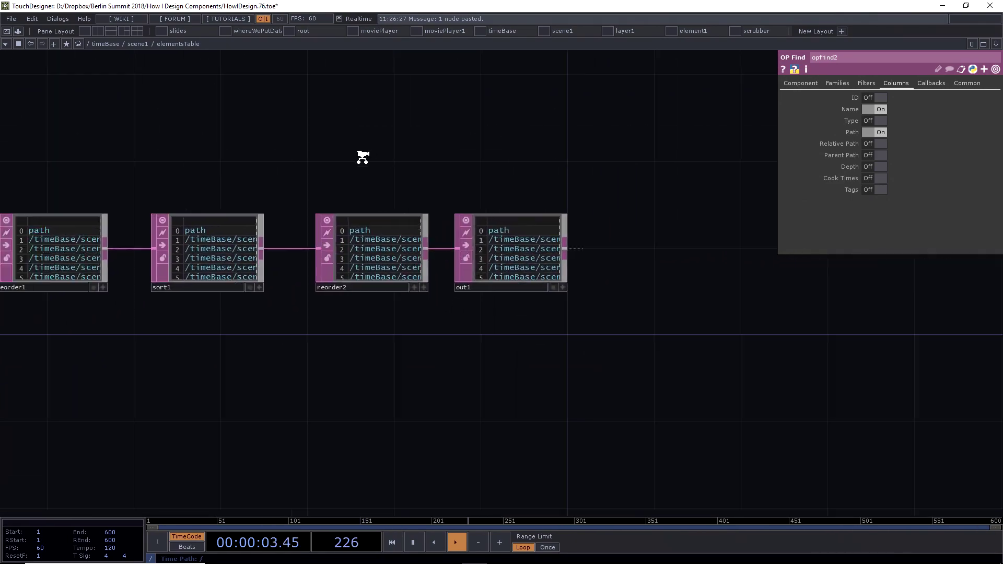
Step: Leave elementsTable for scene1's network and look over the spec, timer and layer nodes
scroll(431, 237, down, 8)
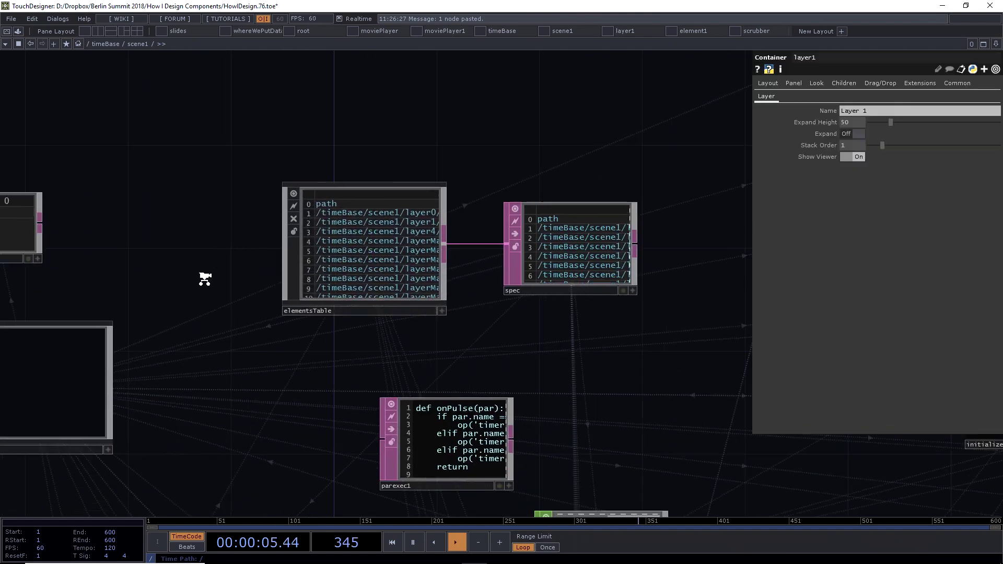
scroll(204, 280, down, 1)
drag(592, 388, 496, 229)
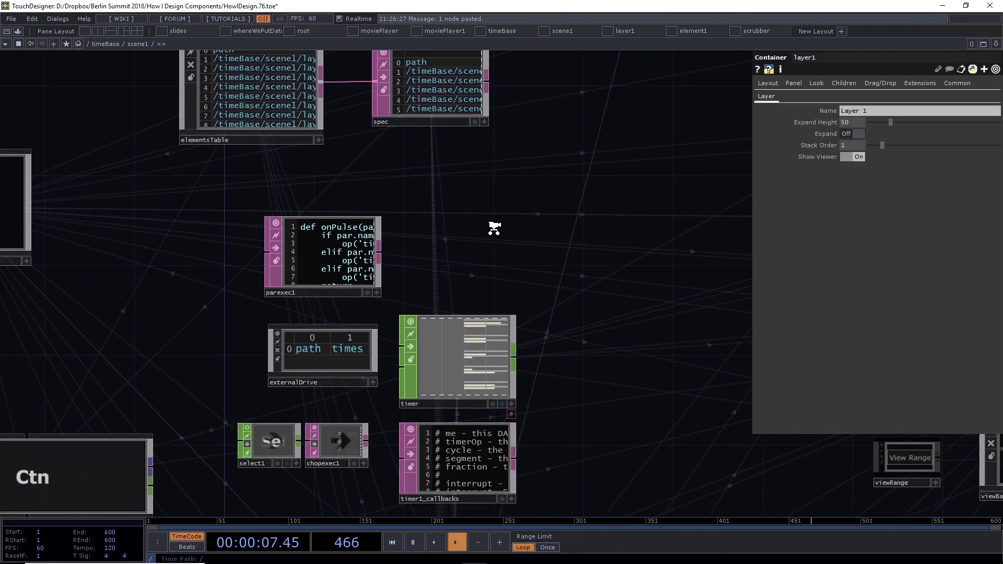
scroll(494, 228, down, 4)
scroll(455, 247, up, 1)
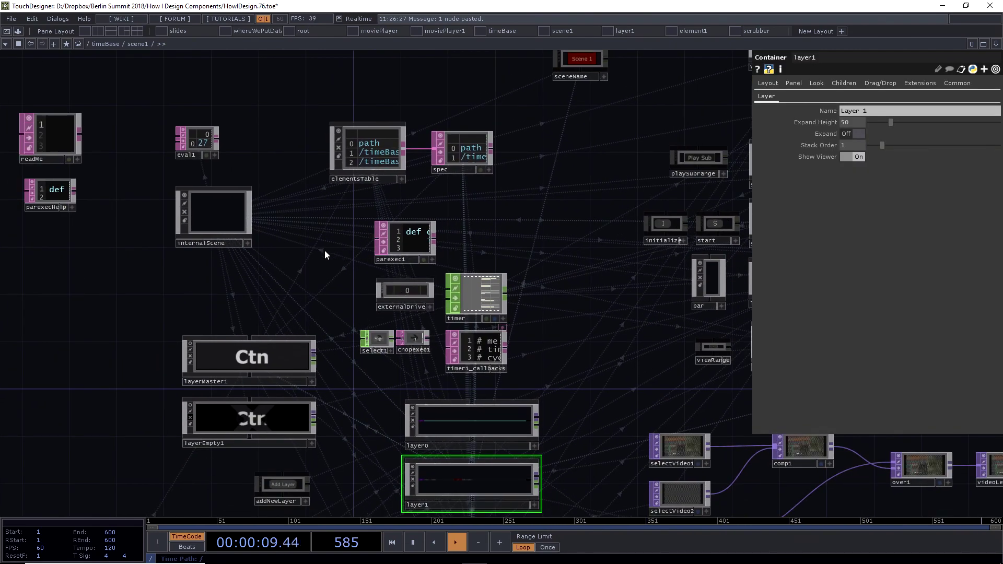
drag(392, 493, 420, 314)
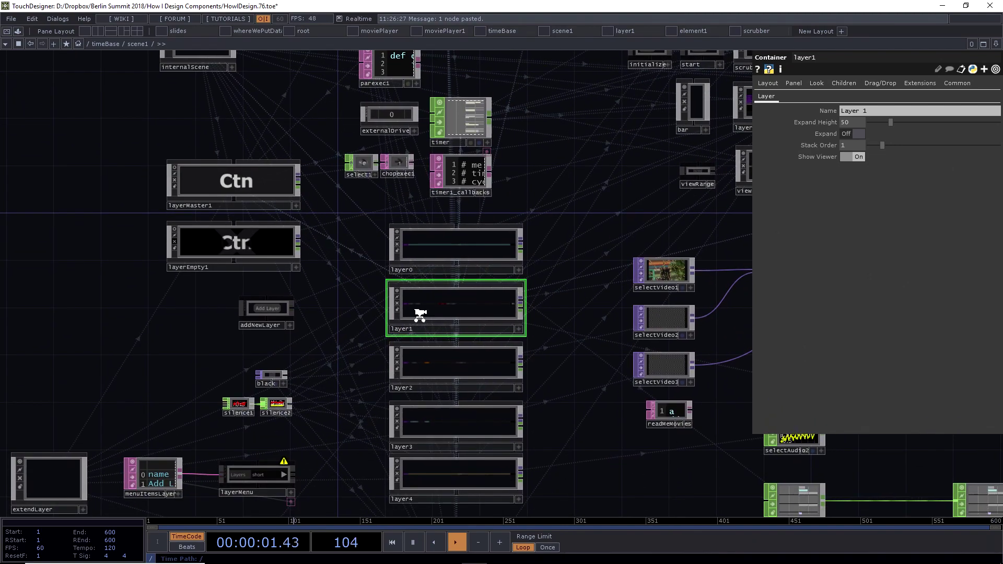
Step: Go through layer1 into element2's network and examine the timer channels in the timerExtract to out1 chain
scroll(420, 313, up, 3)
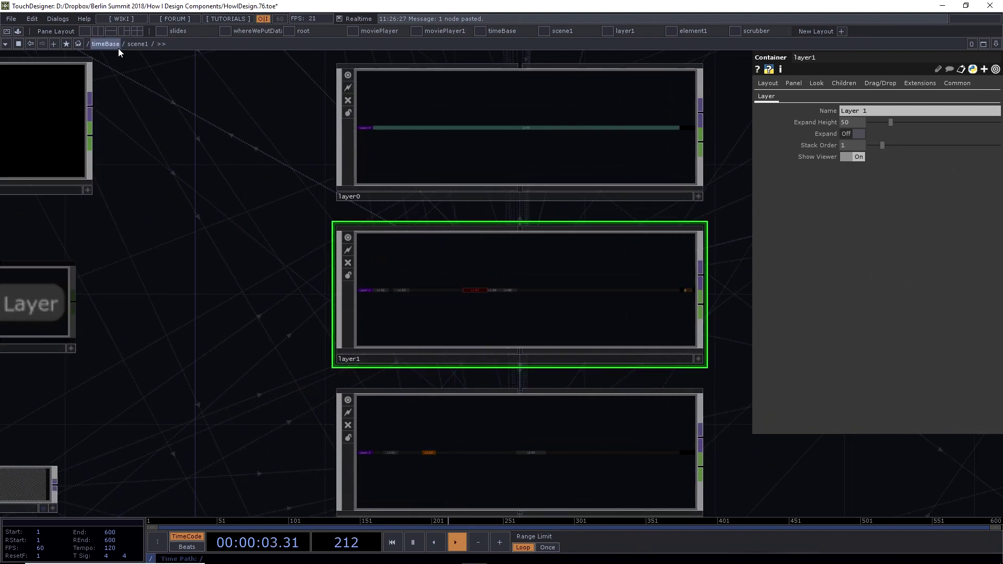
scroll(408, 307, up, 3)
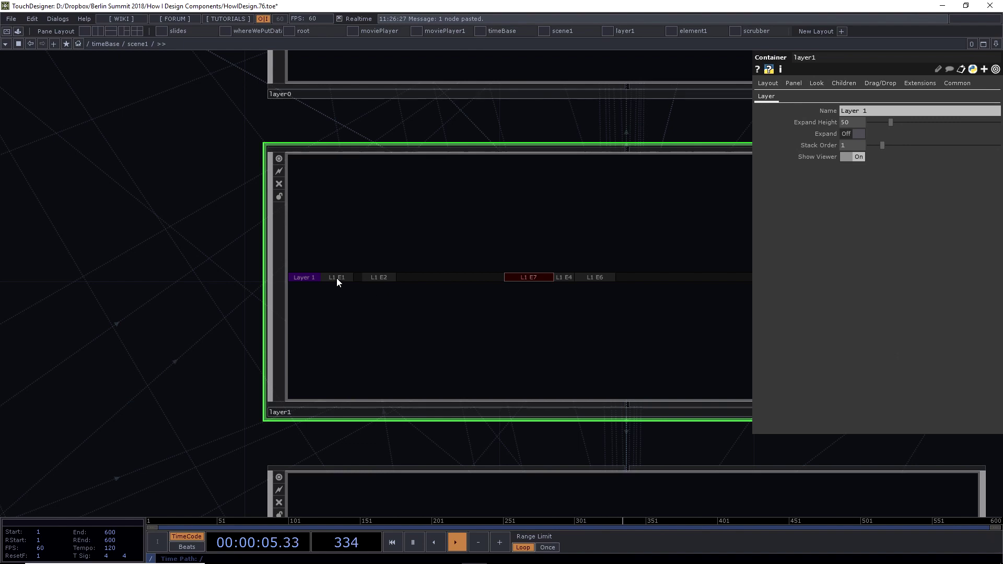
scroll(352, 281, up, 8)
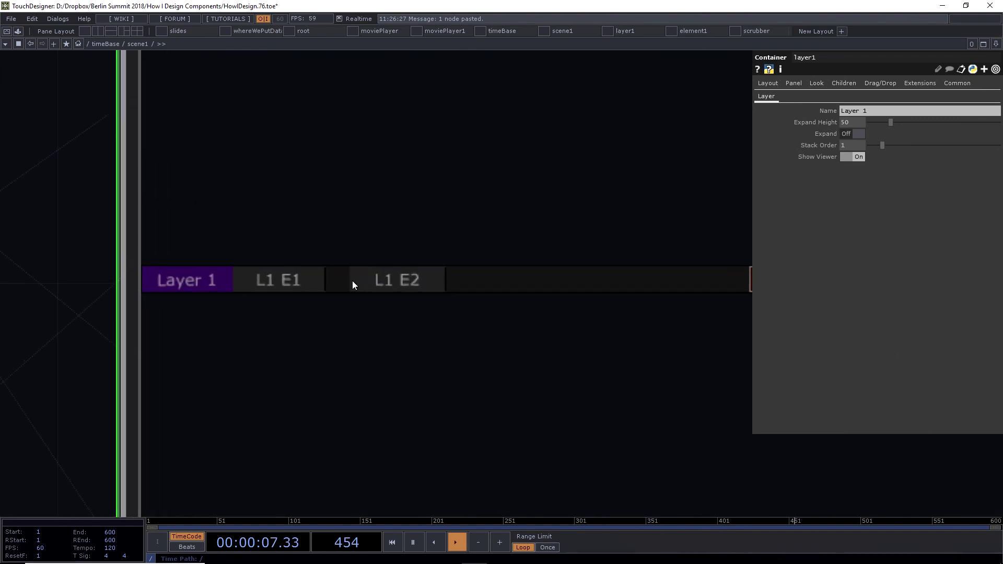
scroll(363, 167, up, 10)
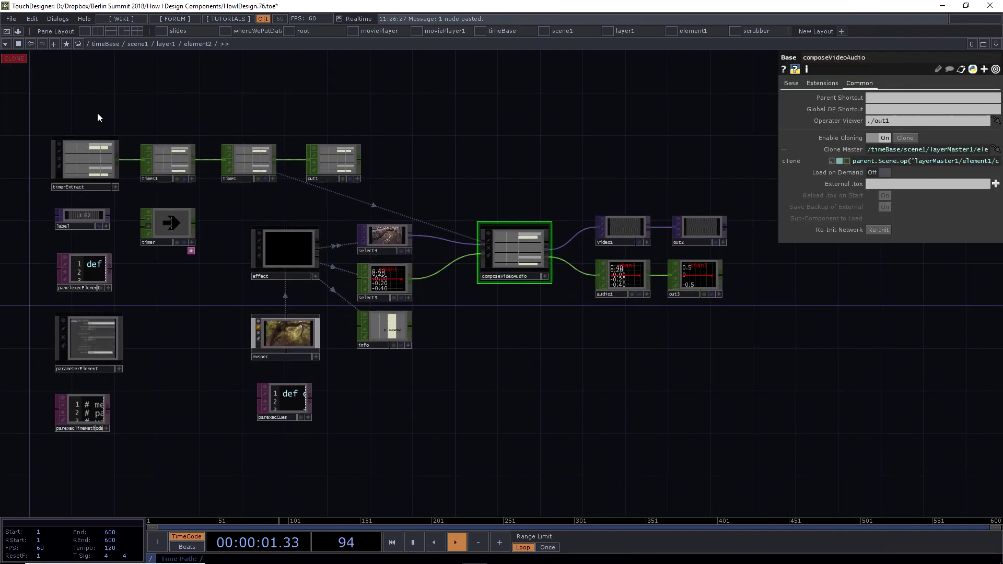
scroll(97, 112, up, 5)
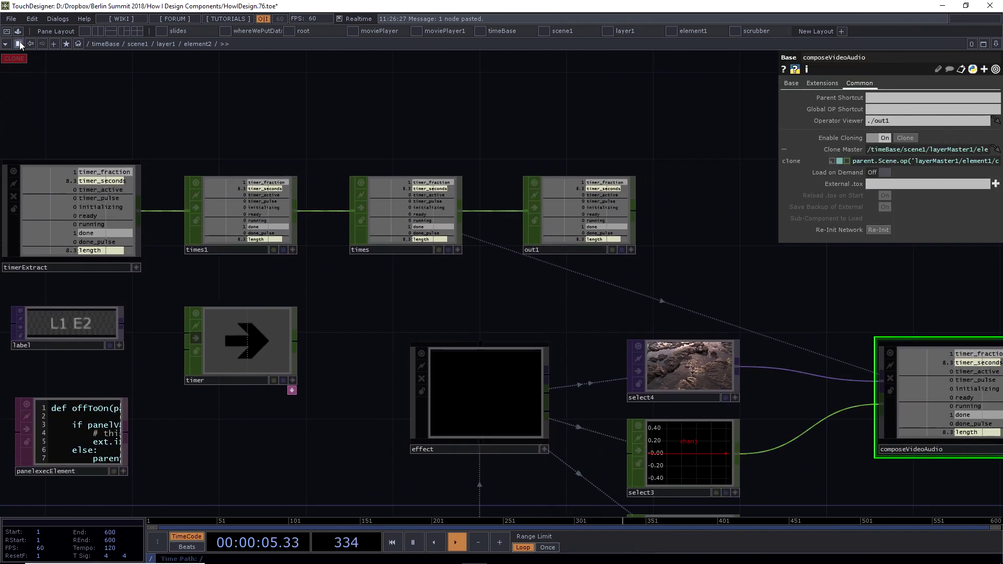
Step: Open scene1's panel in a separate viewer window and move it clear of the timerExtract chain
right_click(136, 45)
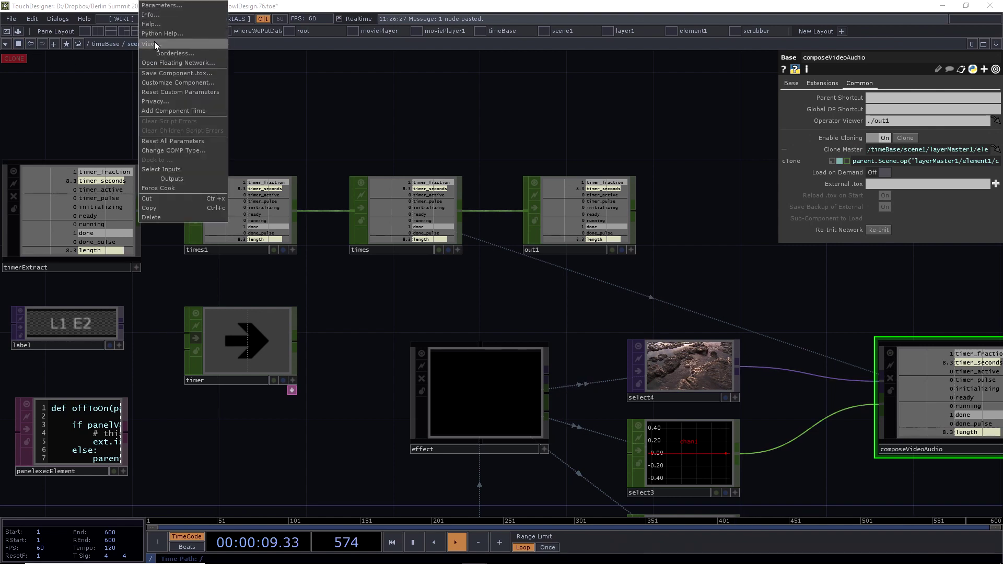
click(154, 44)
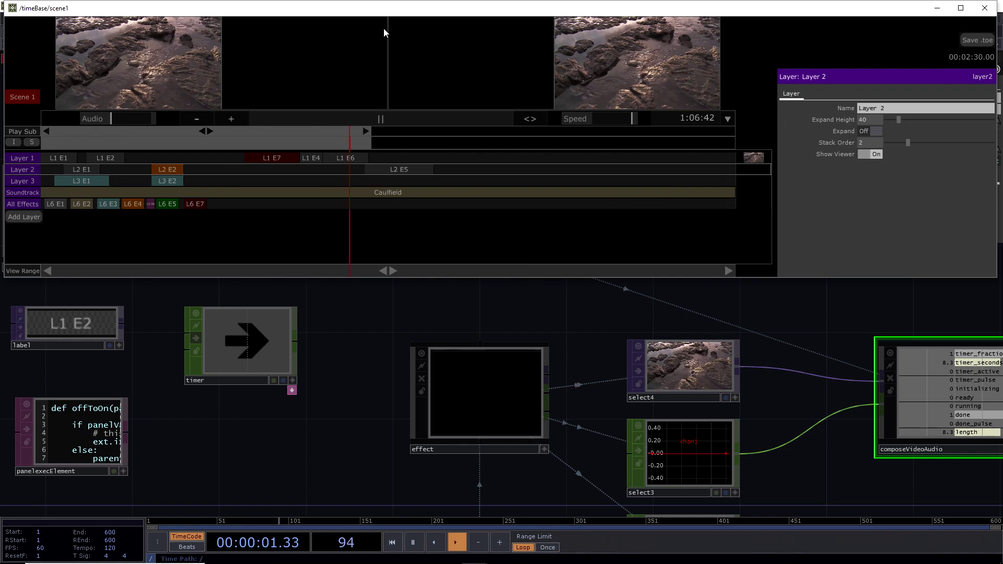
drag(383, 8, 873, 317)
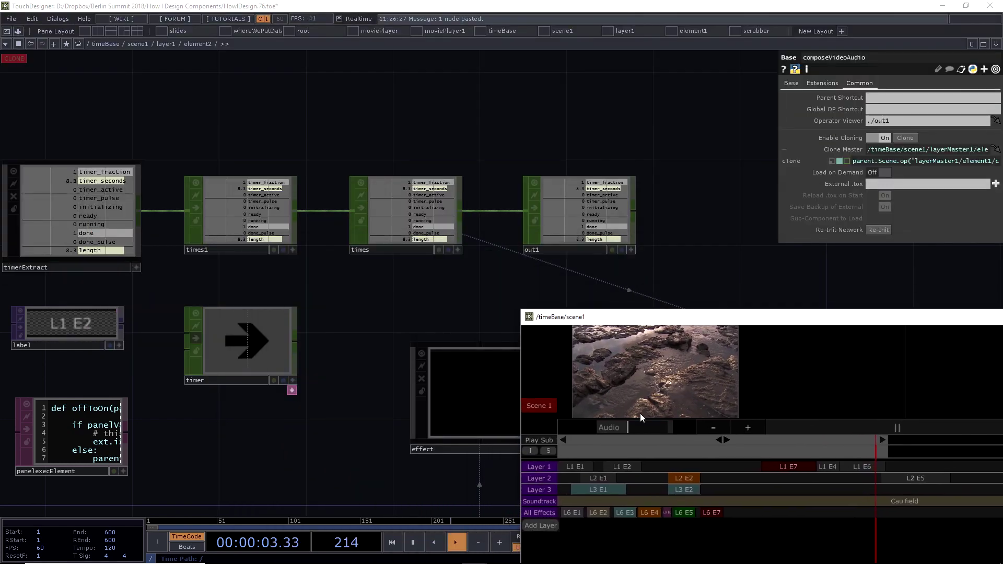
Step: Jump scene1's playhead back to just before element L1 E2 repeatedly to replay the element's timing
click(596, 449)
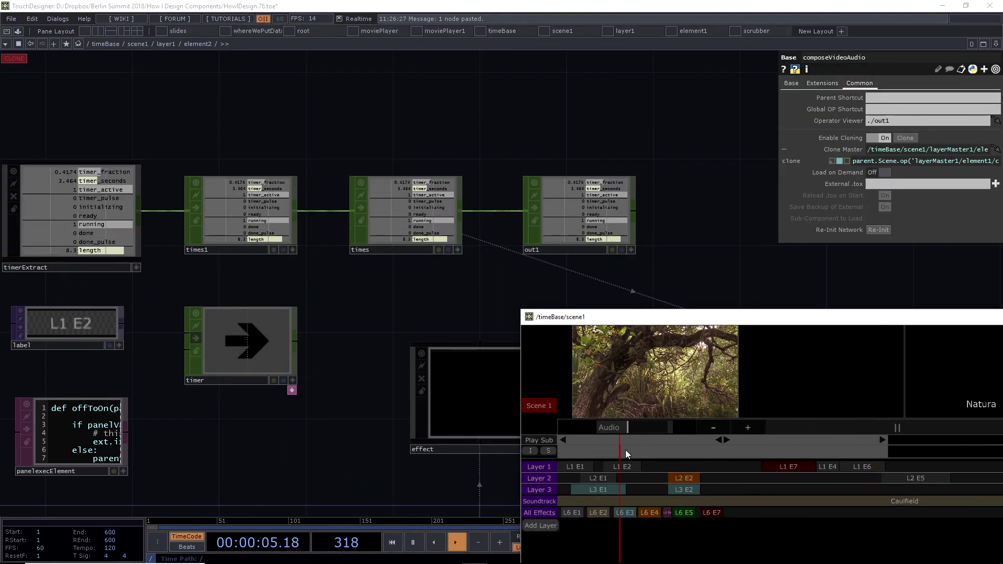
click(607, 450)
click(601, 450)
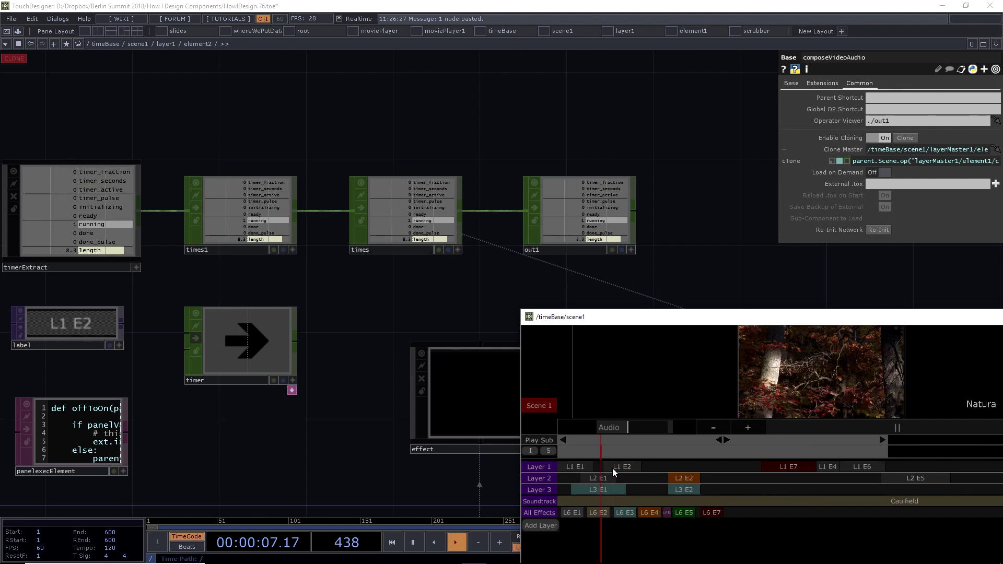
click(591, 459)
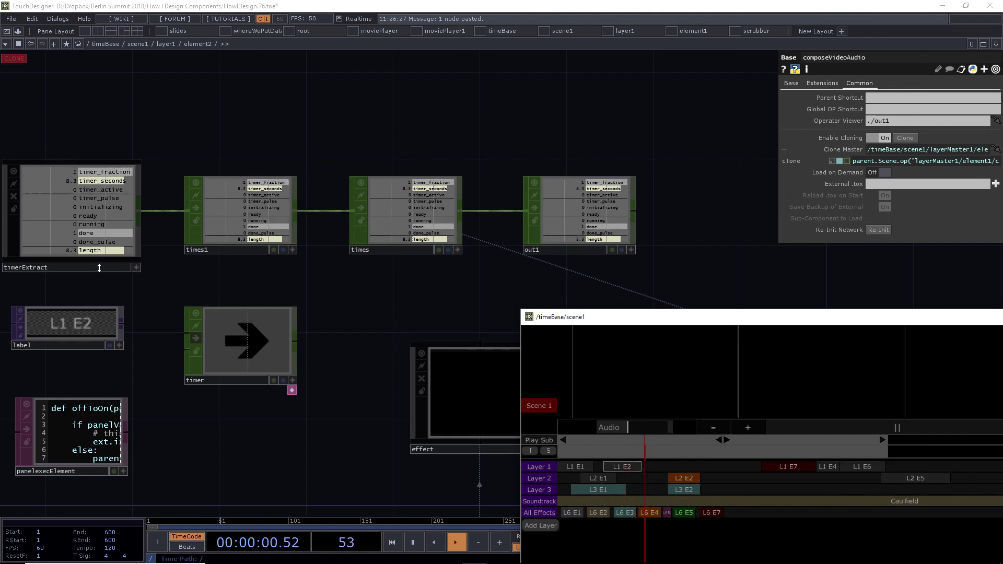
click(592, 458)
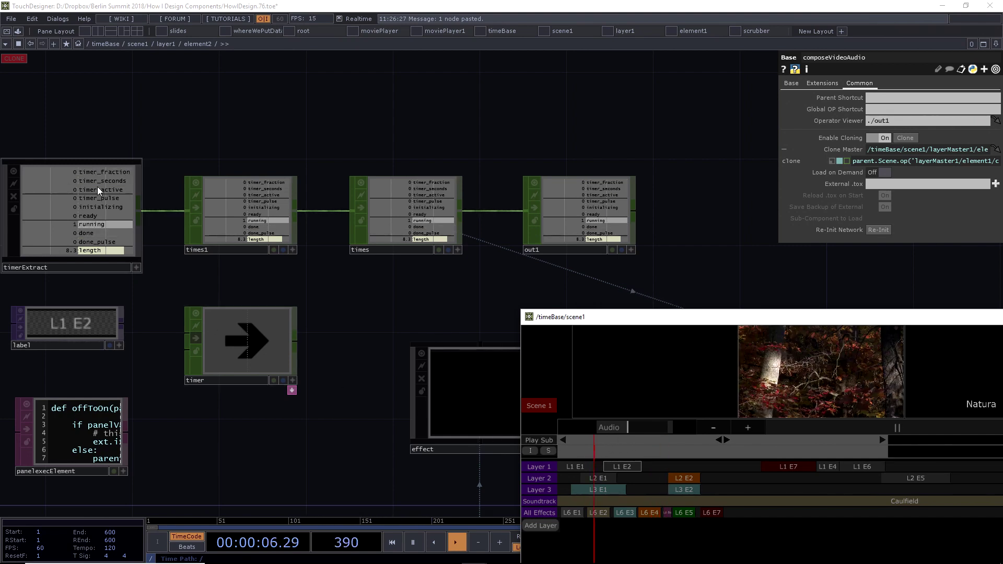
Step: Examine timerExtract's timer channels, including timer_fraction, timer_seconds and done, while the playhead runs through L1 E2
scroll(105, 116, up, 3)
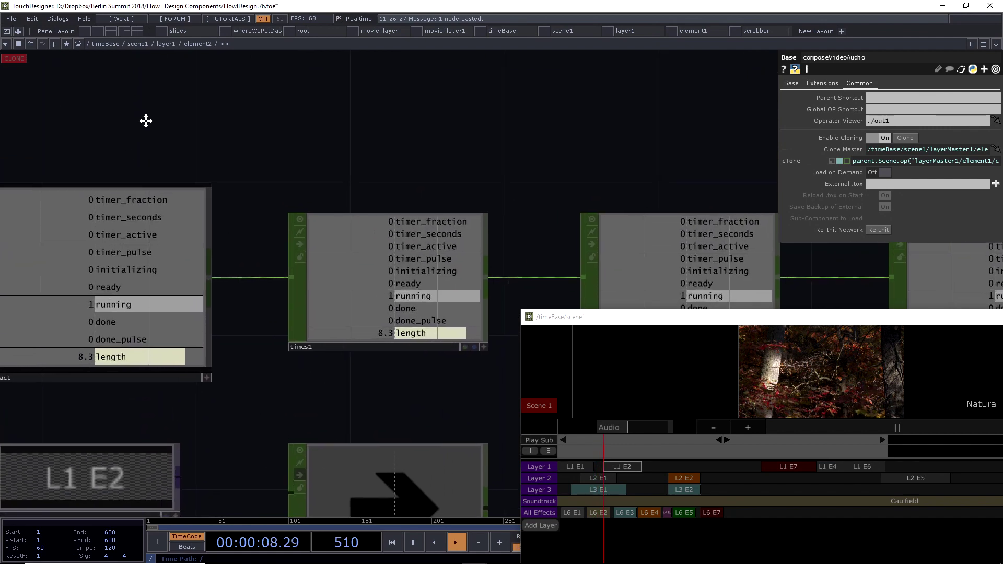
drag(146, 119, 178, 93)
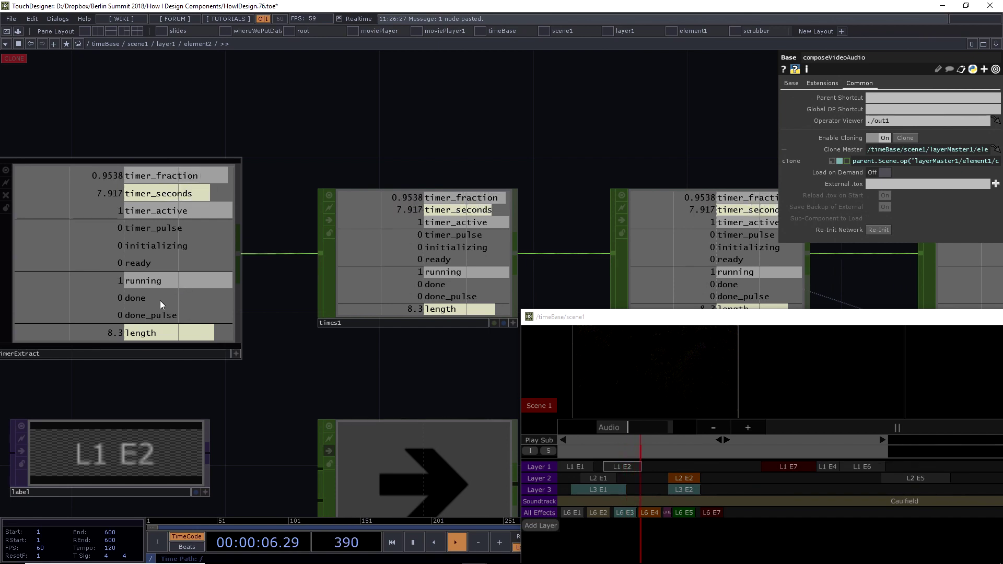
scroll(393, 104, down, 3)
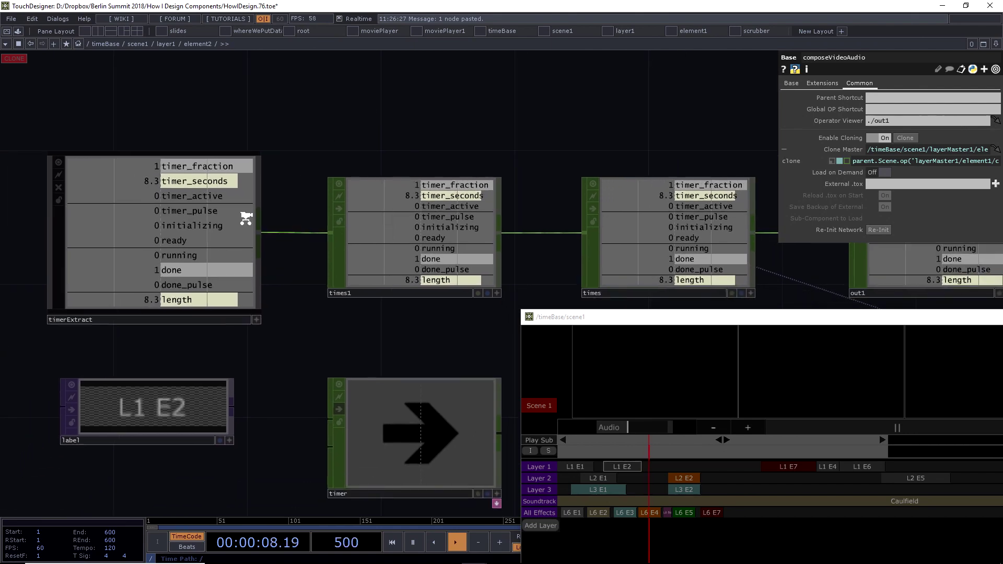
scroll(484, 123, down, 3)
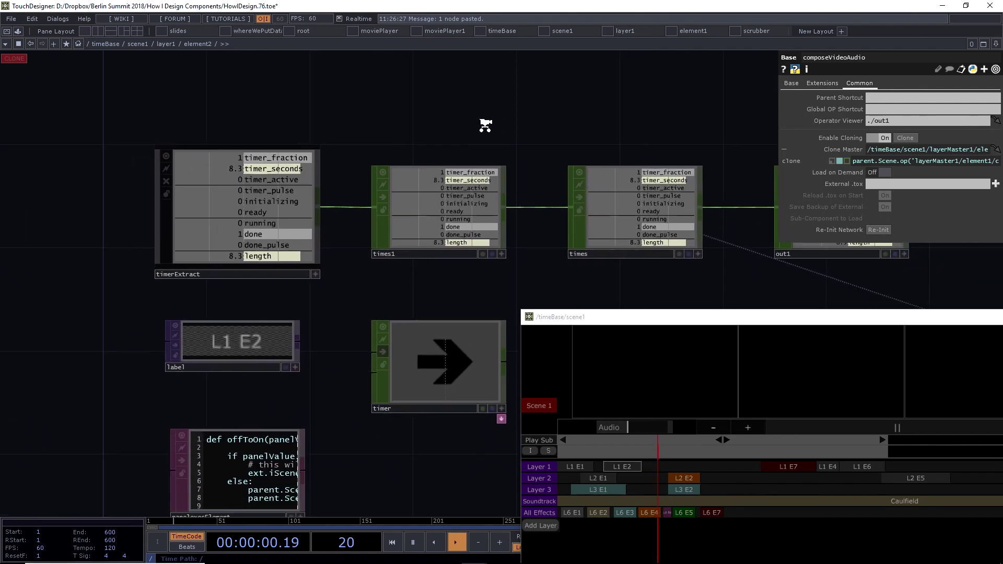
drag(474, 126, 320, 101)
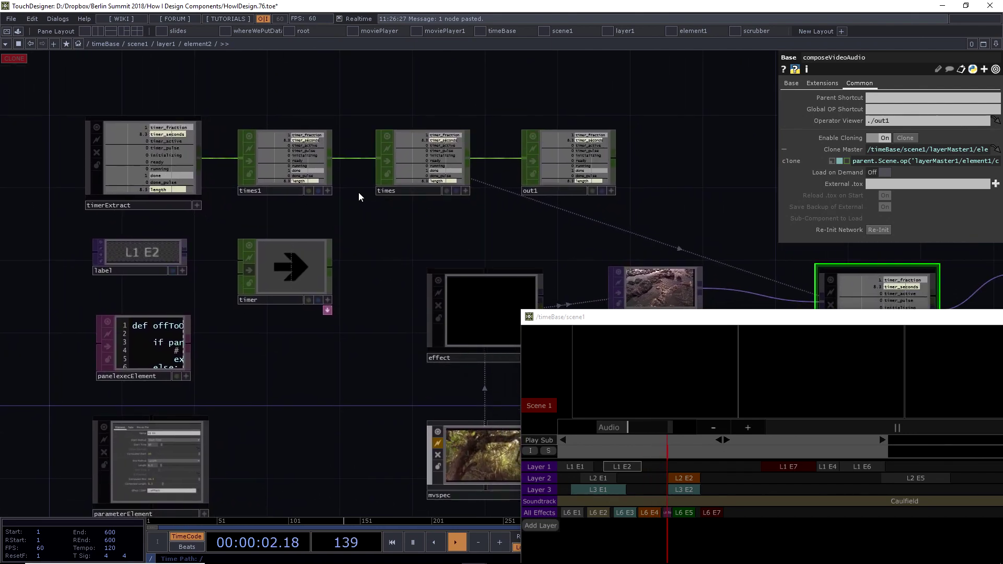
Step: Go into timerExtract's network, inspect eval1's expression, and examine the channels in select3
scroll(137, 162, up, 2)
scroll(135, 163, up, 3)
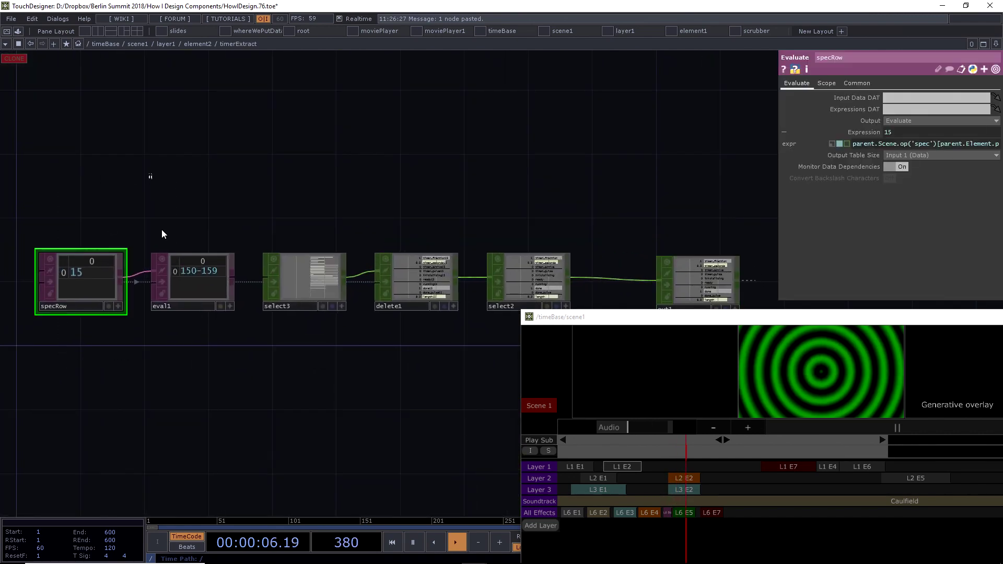
click(191, 282)
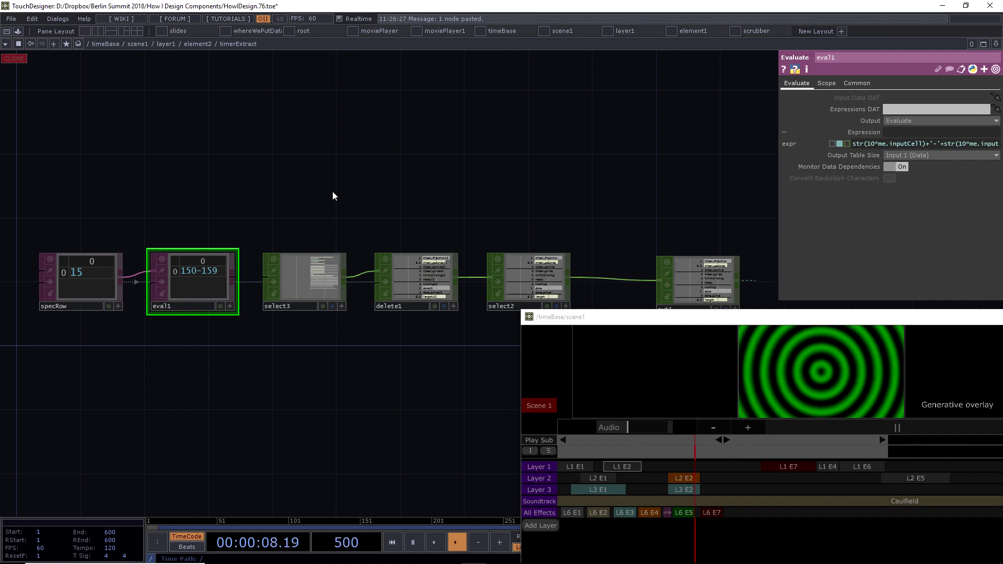
scroll(344, 197, up, 2)
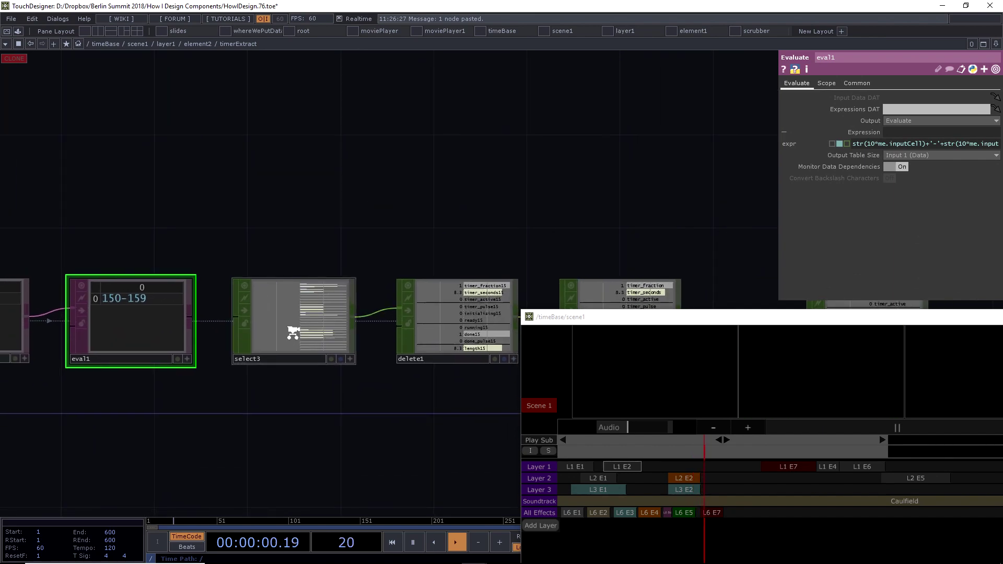
scroll(313, 271, up, 4)
scroll(308, 284, down, 1)
scroll(308, 285, down, 3)
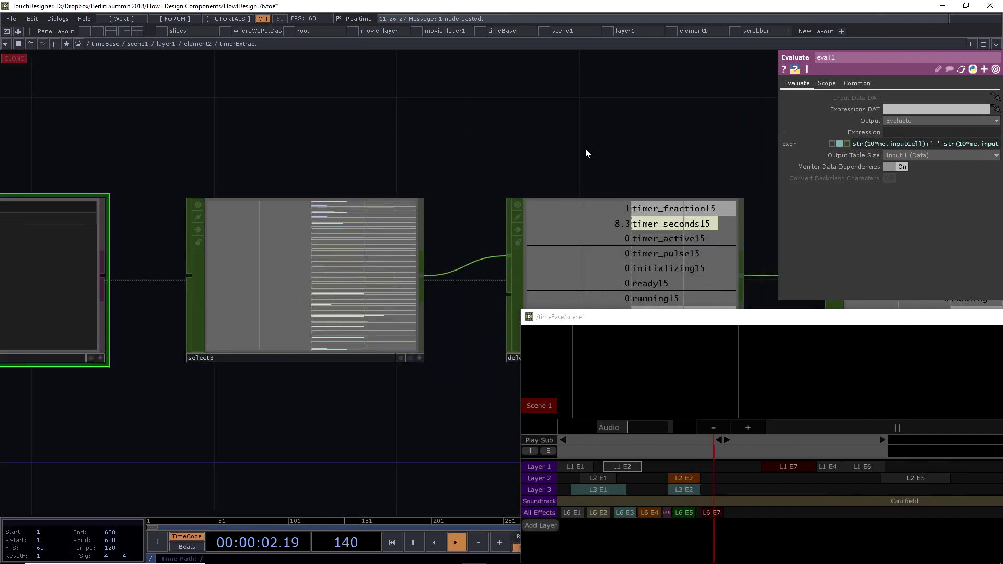
Step: Inspect delete1's channel-number selection and follow its output through select2 to out1
drag(586, 152, 217, 141)
scroll(223, 302, up, 1)
click(223, 303)
scroll(509, 137, down, 2)
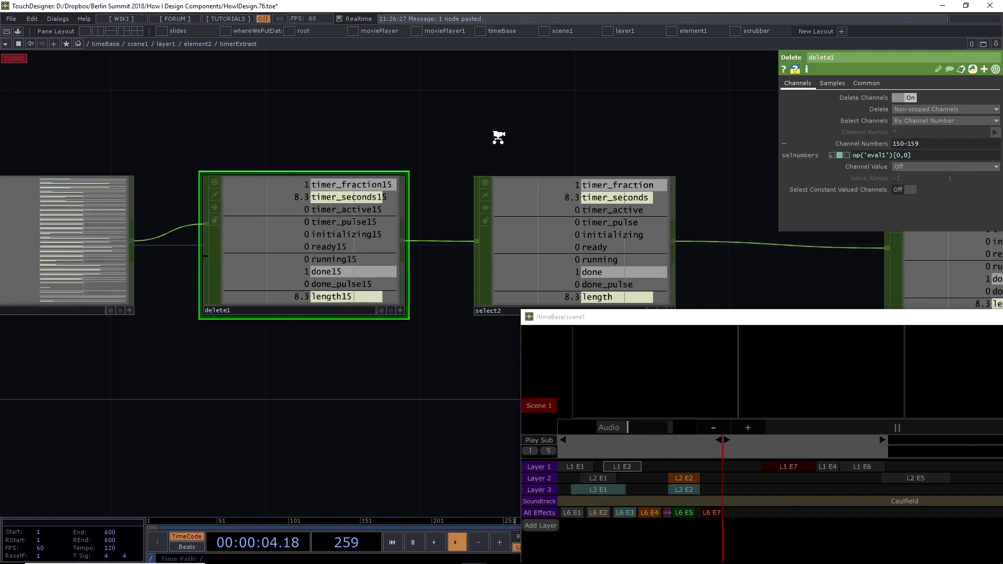
scroll(261, 141, up, 1)
scroll(372, 138, down, 1)
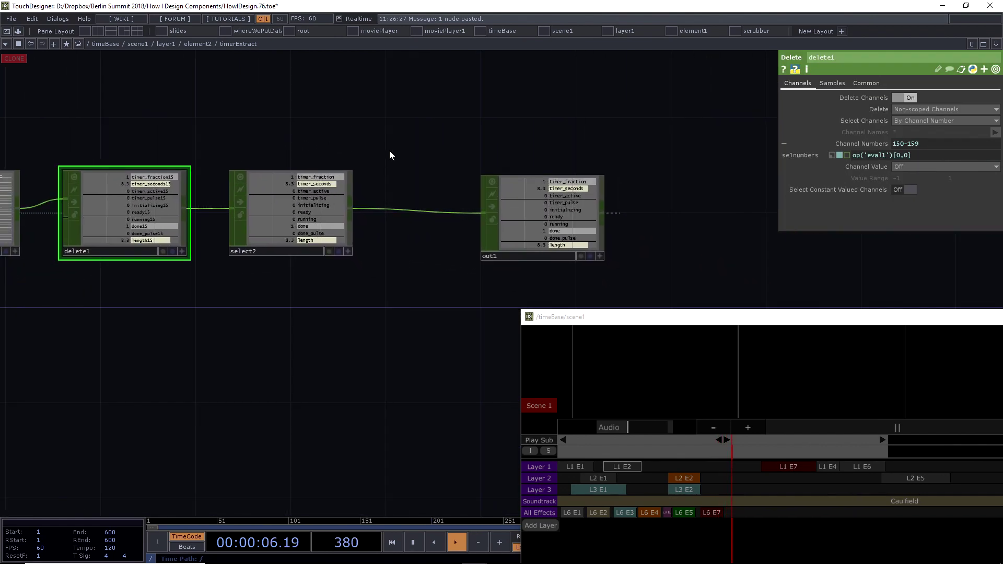
Step: Leave timerExtract for element2's network, look over the chain from times1 to out1, and select the times null
scroll(394, 137, down, 5)
key(p)
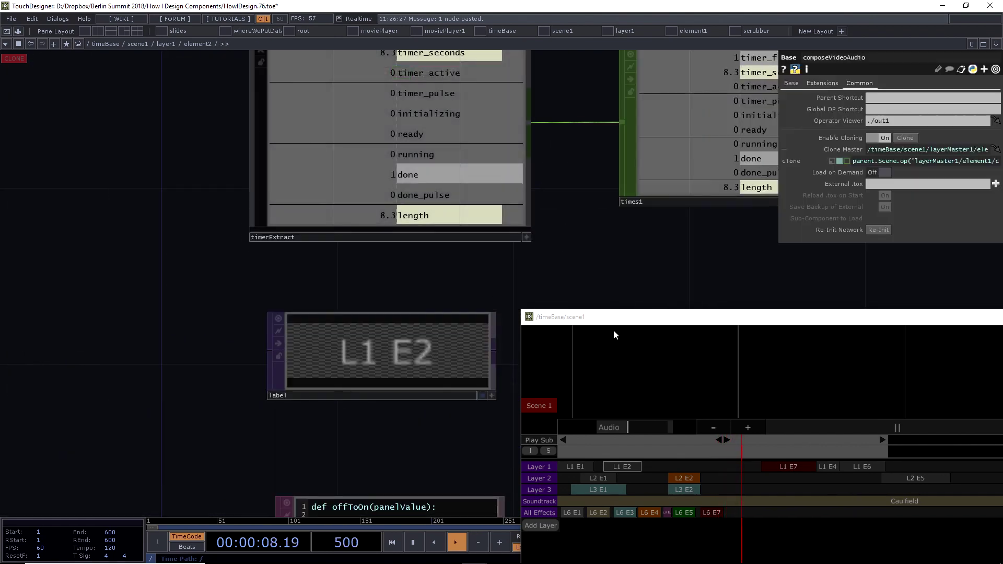
drag(493, 253, 191, 201)
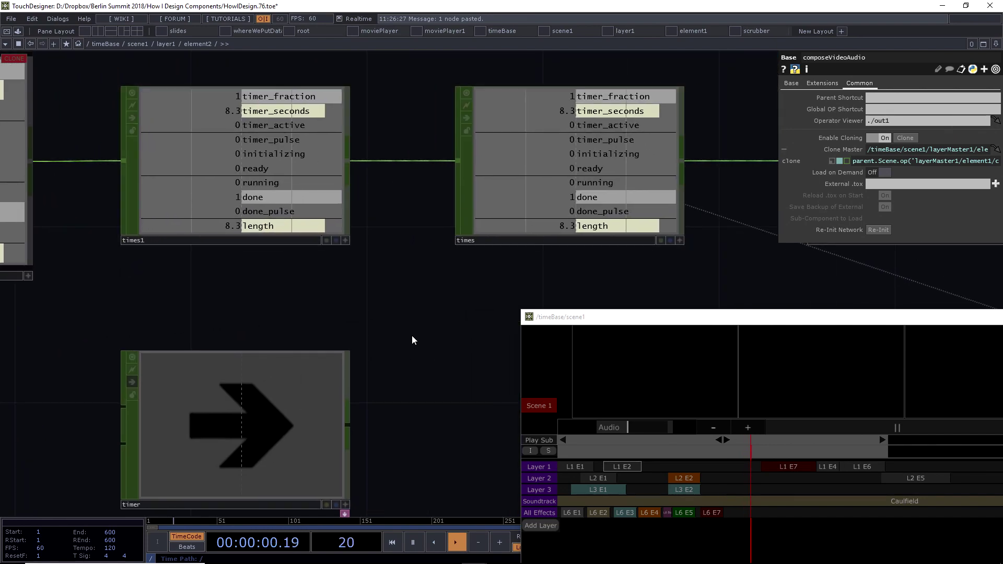
drag(412, 338, 159, 268)
scroll(338, 365, down, 2)
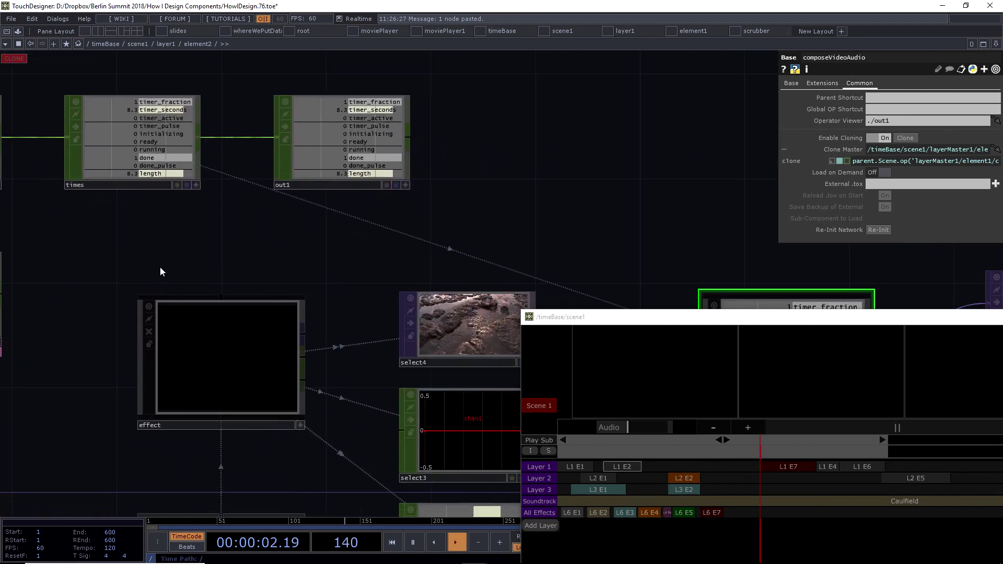
scroll(134, 278, down, 2)
drag(246, 127, 332, 153)
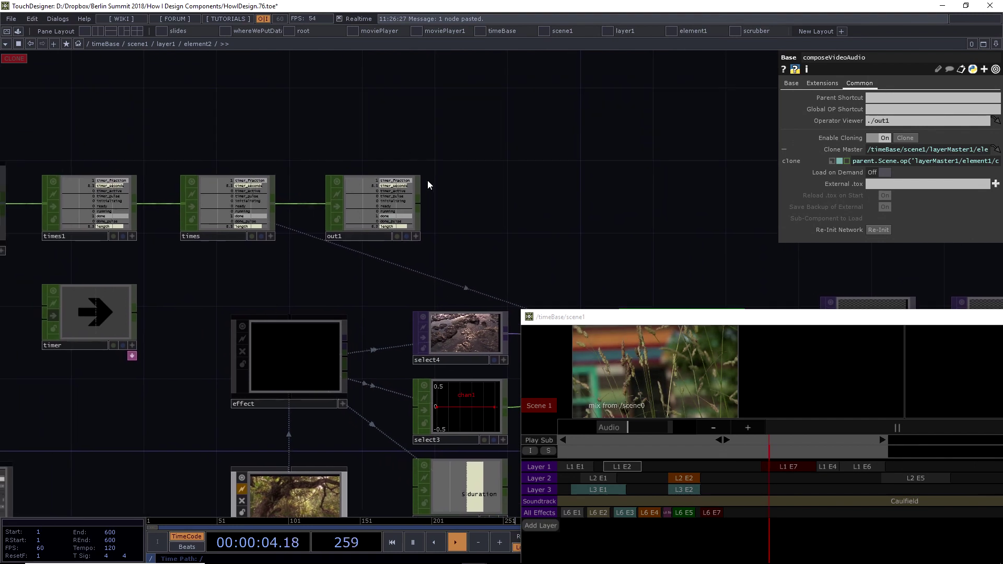
right_drag(226, 141, 198, 181)
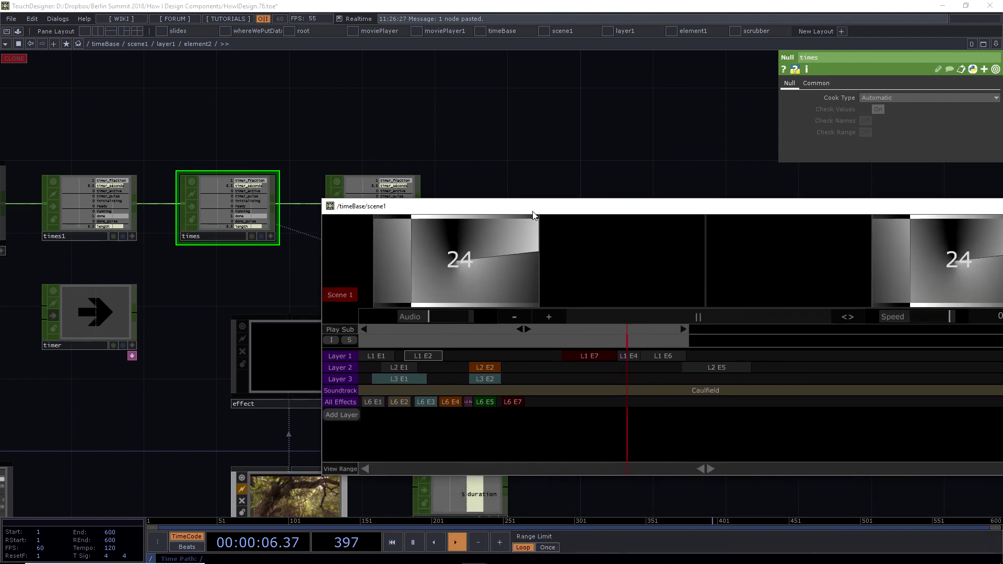
Step: Move scene1's viewer to show its full timeline, scrub to L1 E2, jump to the start of L2 E2 and resume playback
drag(749, 327, 393, 86)
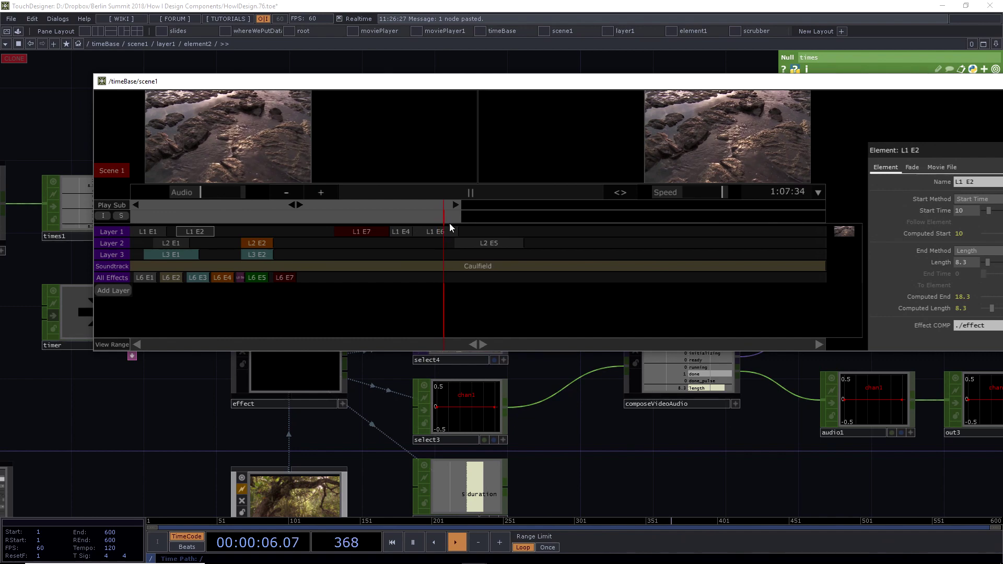
drag(449, 226, 202, 232)
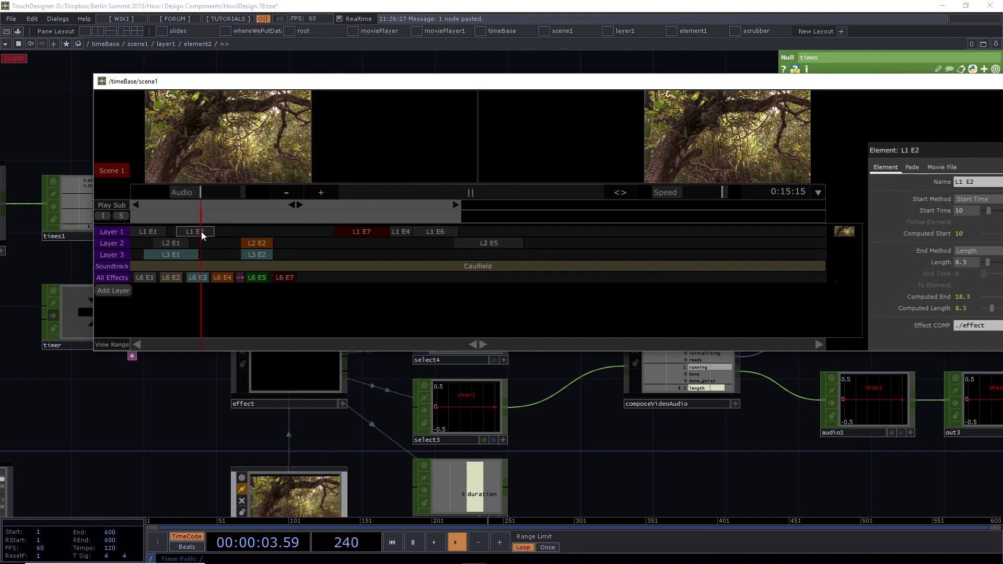
mouse_move(202, 231)
mouse_down()
mouse_move(213, 230)
mouse_move(203, 232)
mouse_up()
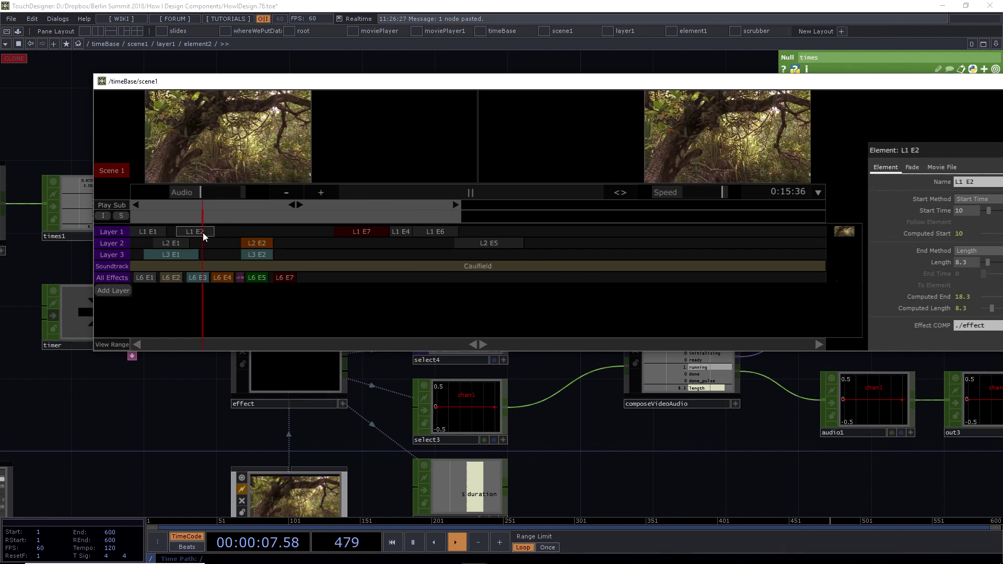
click(240, 219)
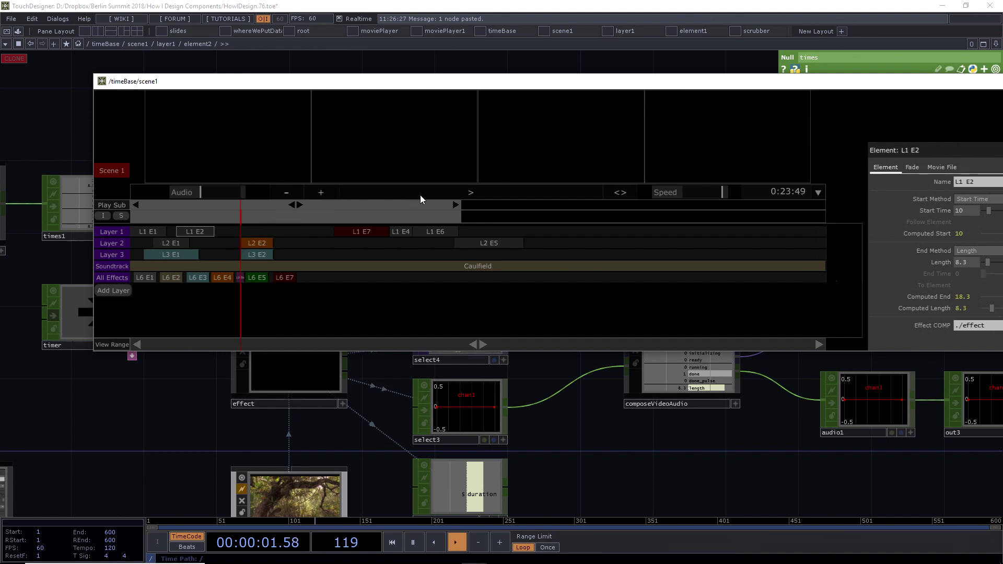
click(466, 192)
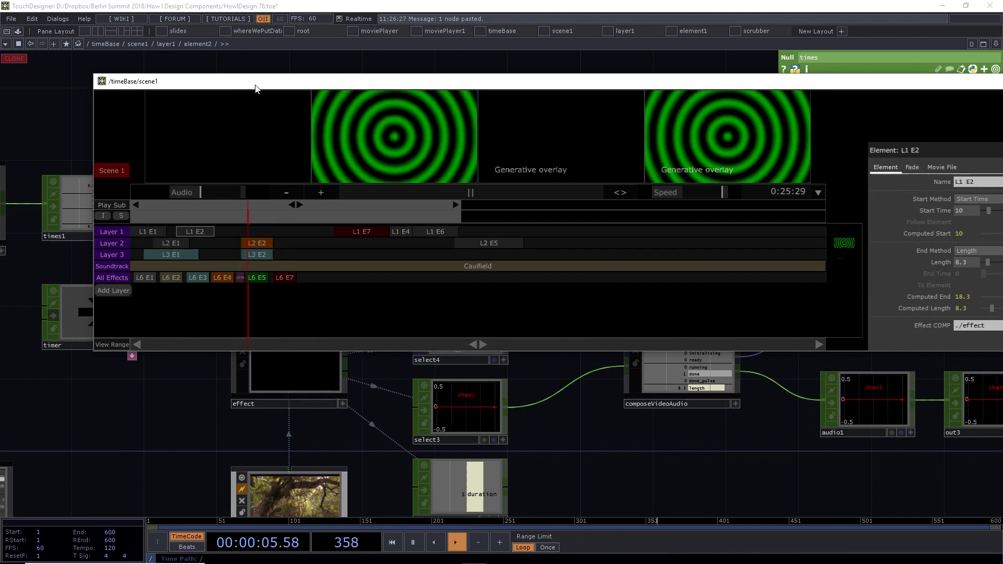
Step: Move scene1's viewer clear of element2's network and look over the effect, mvspec and composeVideoAudio nodes
drag(256, 87, 515, 352)
scroll(495, 215, down, 5)
drag(548, 224, 377, 160)
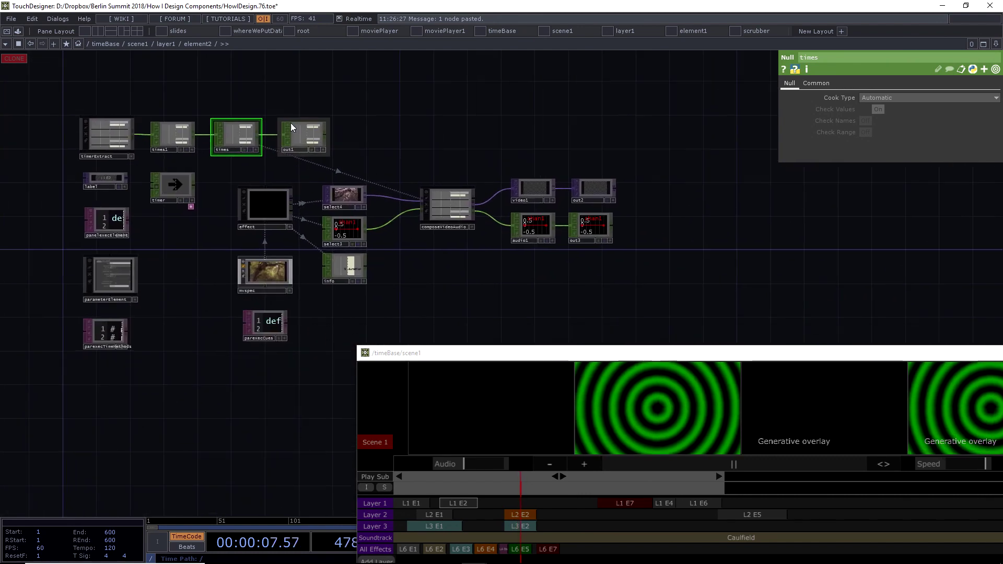
scroll(135, 235, up, 5)
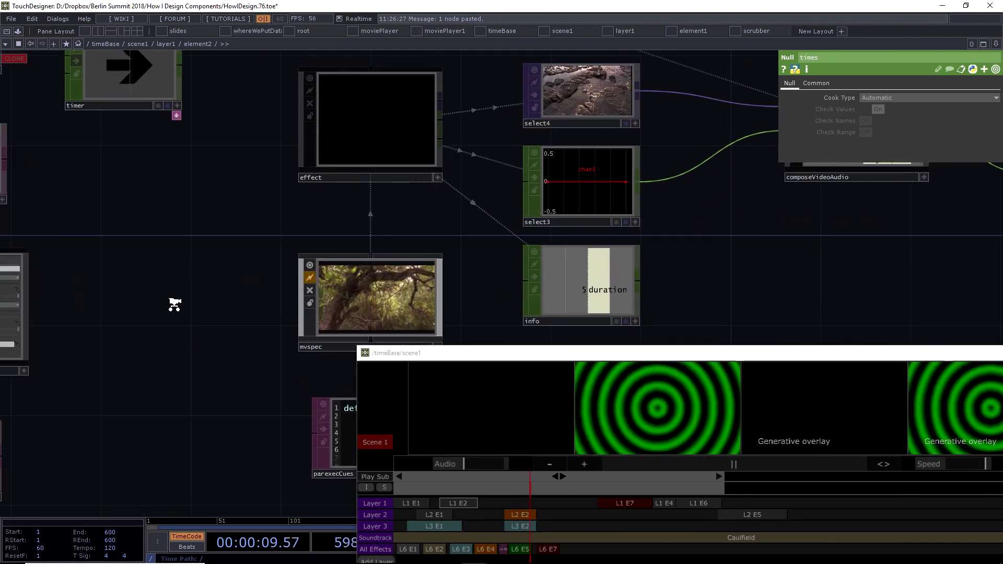
scroll(174, 305, down, 5)
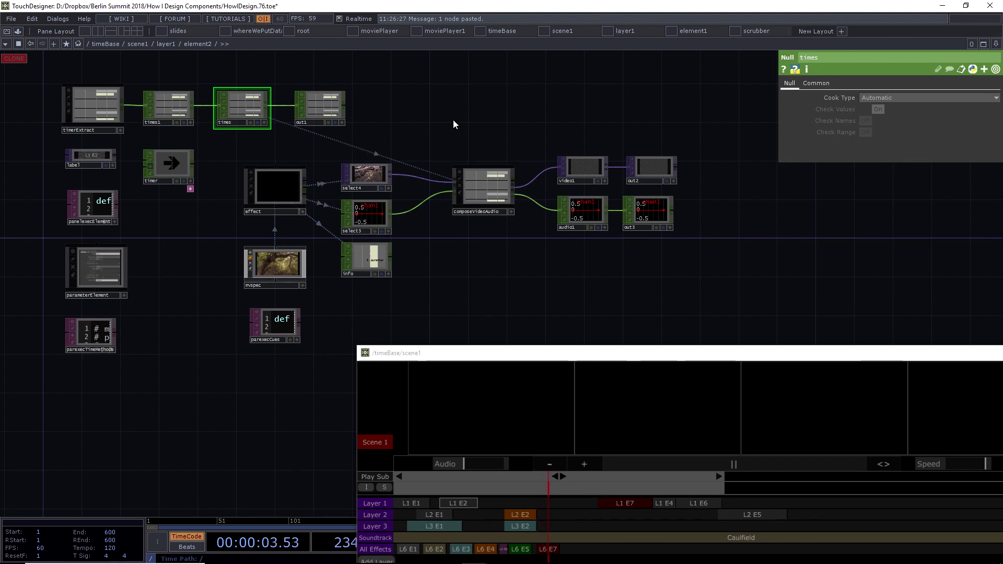
Step: Go up through layer1 to scene1's network, look over the layers and selectVideo chain, and reposition the viewer to show the full timeline
key(u)
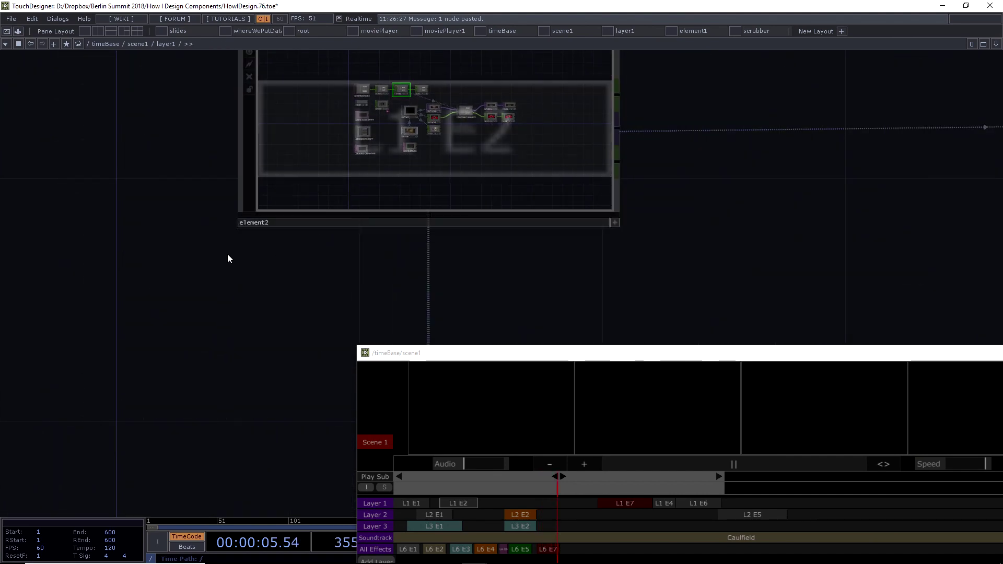
key(p)
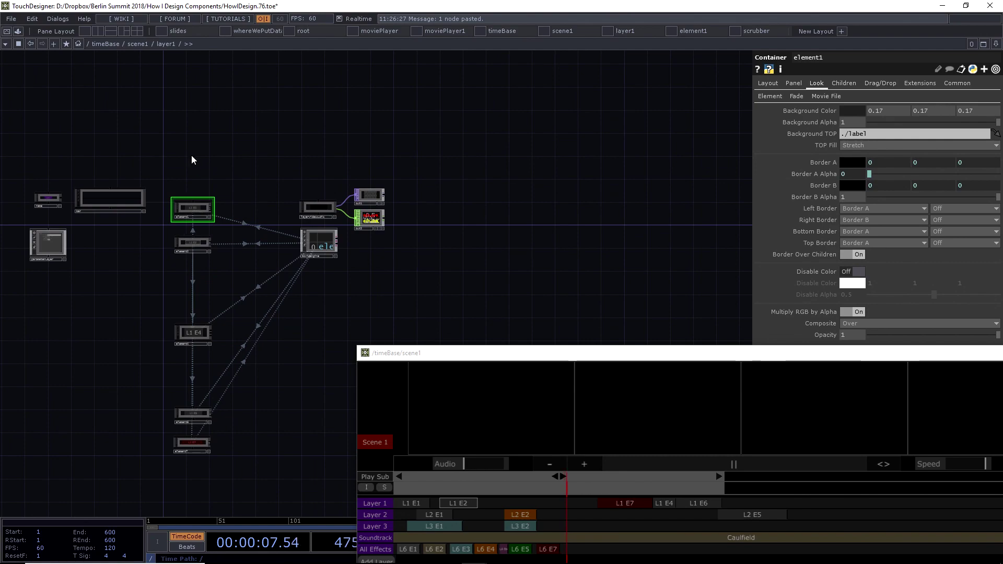
click(138, 43)
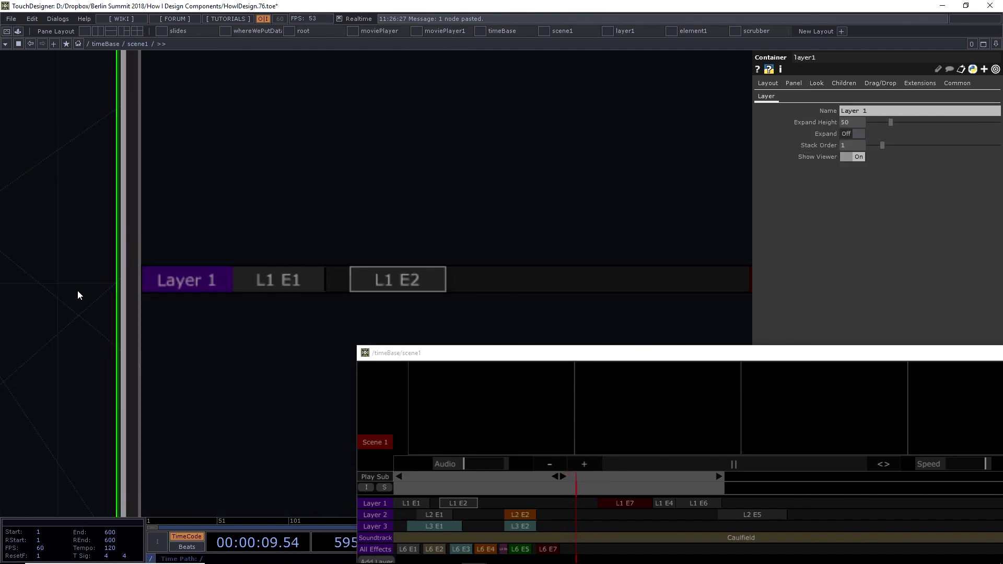
drag(405, 187, 306, 187)
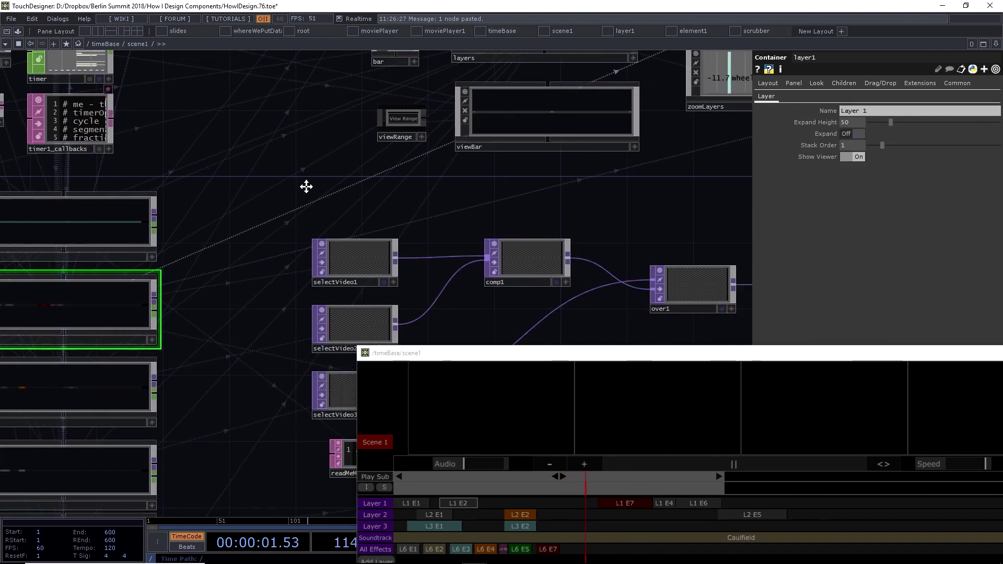
scroll(217, 206, down, 5)
scroll(203, 211, up, 3)
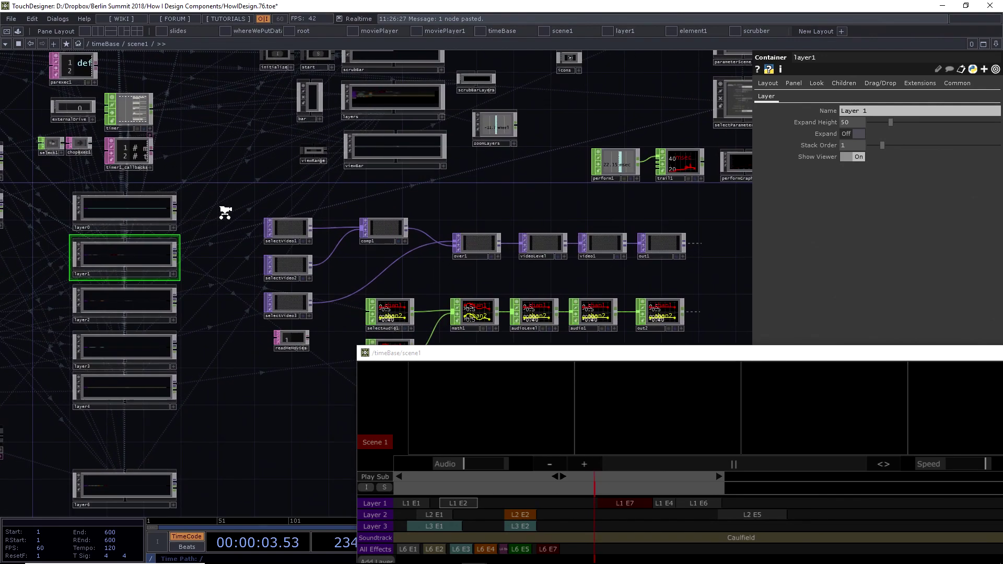
scroll(225, 213, up, 1)
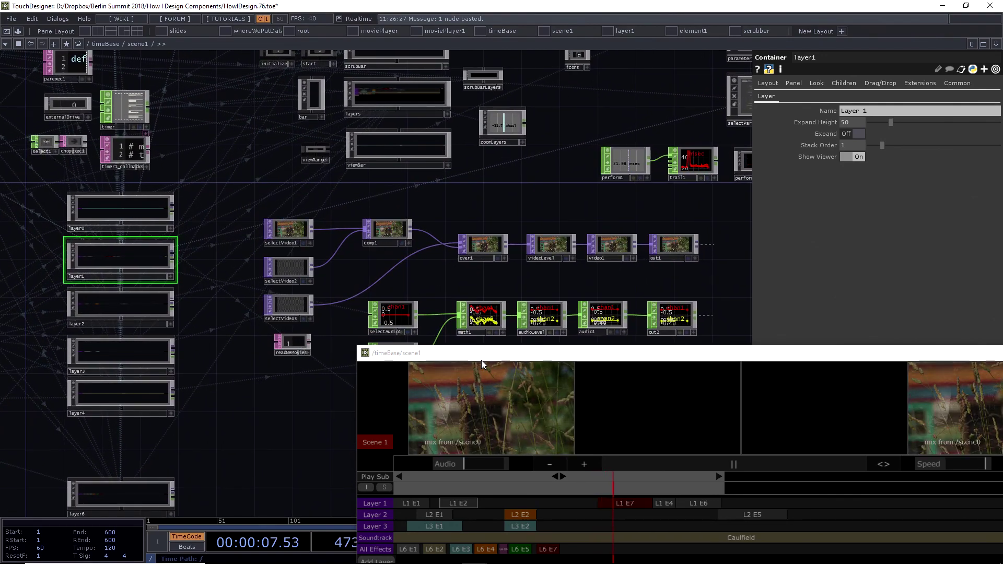
drag(481, 364, 256, 81)
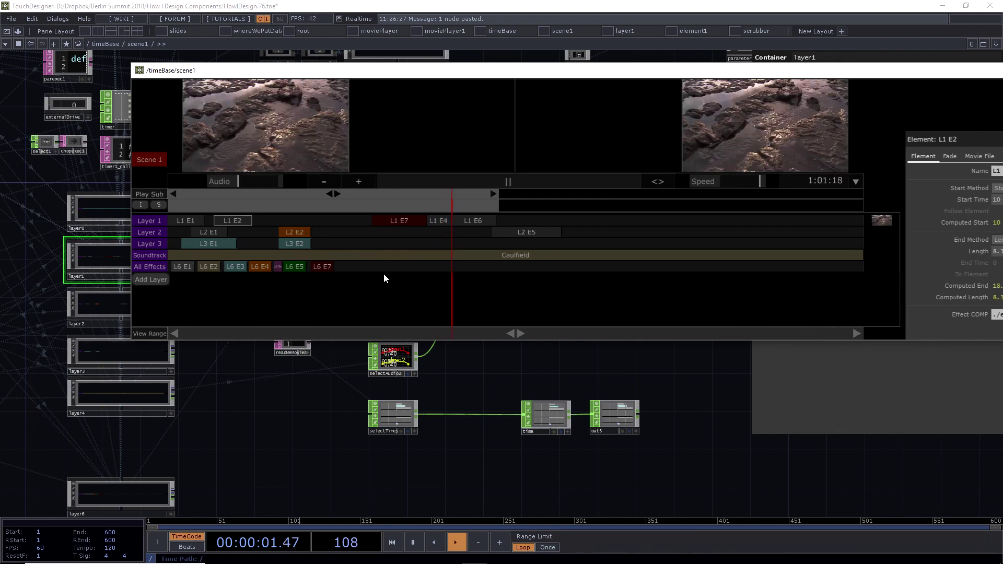
Step: Move scene1's viewer clear of the video chain and inspect the sources of selectVideo1, selectVideo2 and selectVideo3
drag(273, 77, 453, 415)
drag(320, 231, 288, 223)
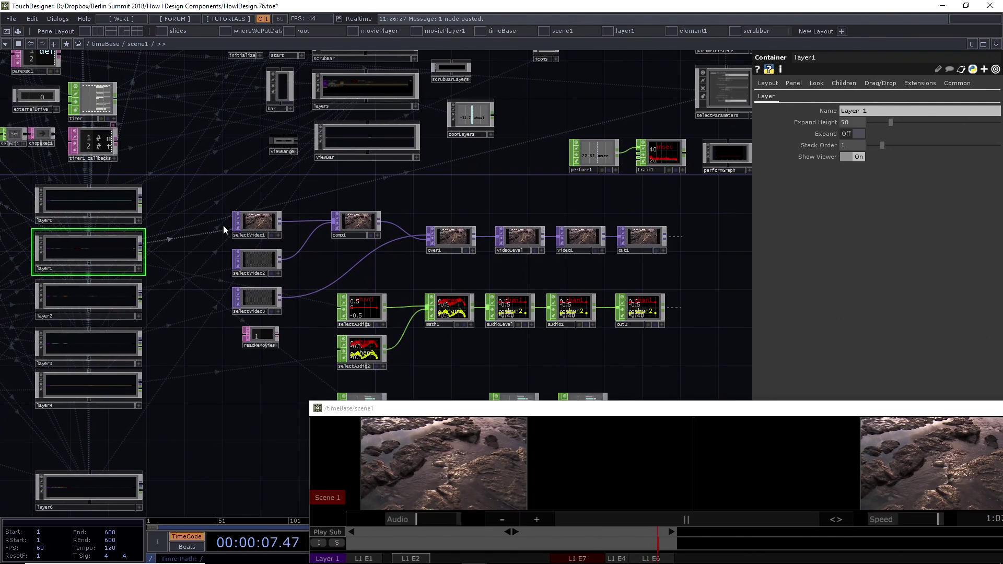
scroll(224, 212, up, 5)
click(269, 254)
scroll(287, 163, down, 4)
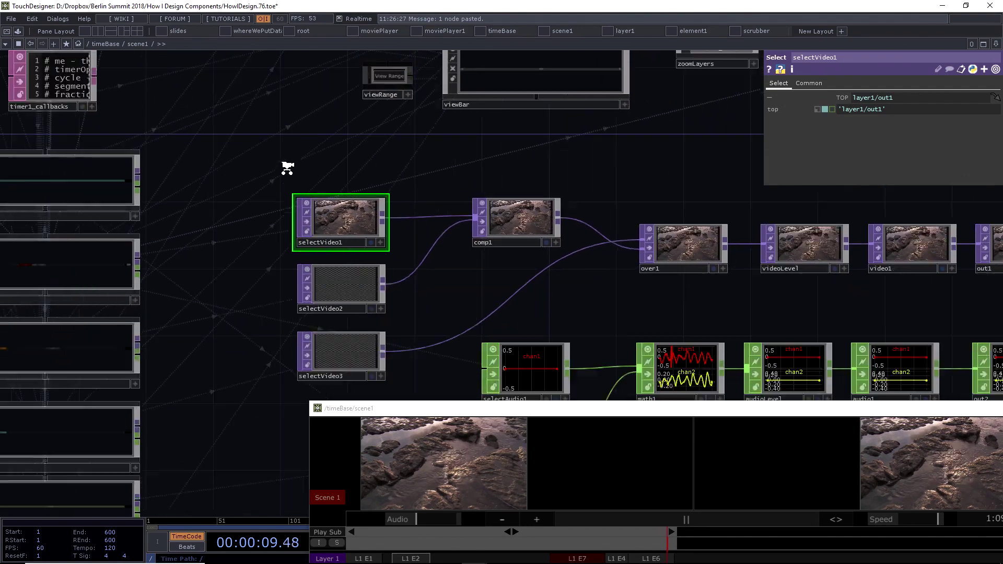
scroll(358, 244, up, 4)
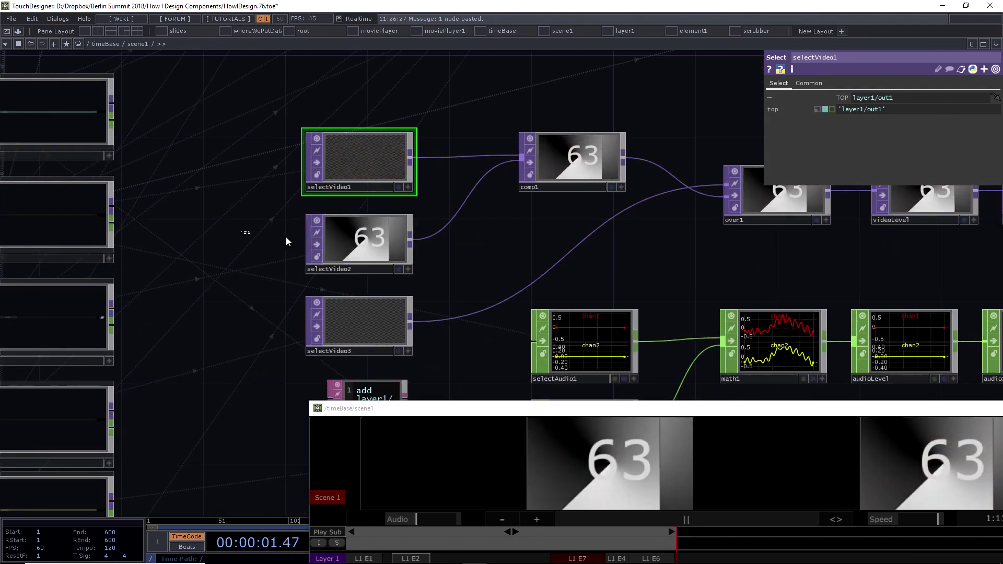
click(309, 241)
click(402, 324)
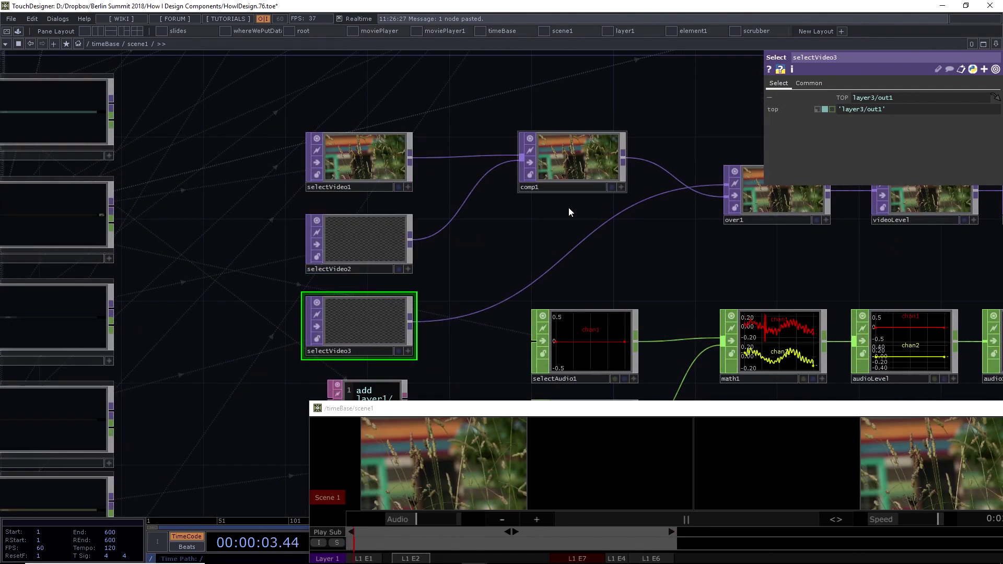
Step: Inspect the comp1 Composite node's parameters and look over how the selected videos are combined
drag(768, 267, 478, 126)
click(365, 116)
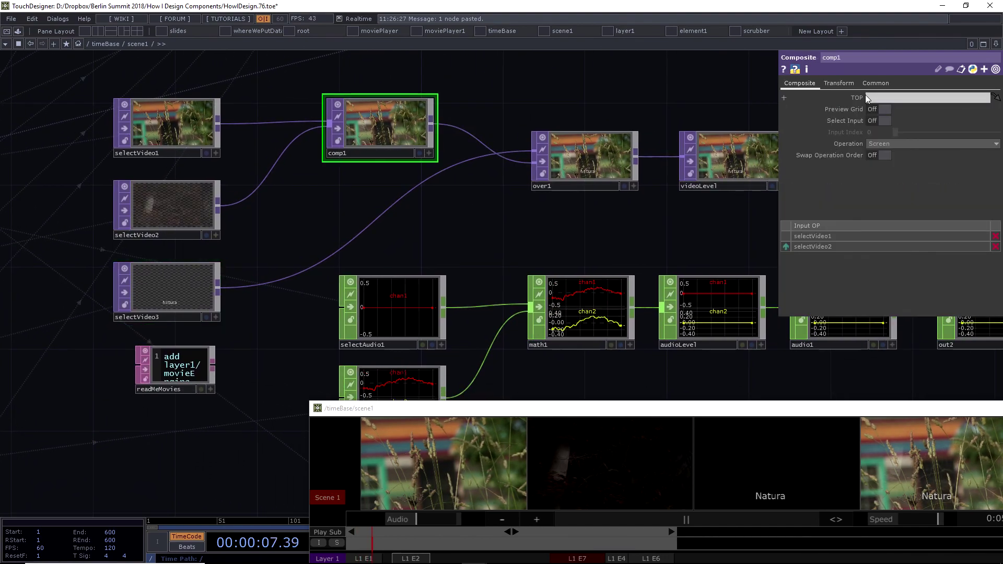
scroll(625, 97, down, 2)
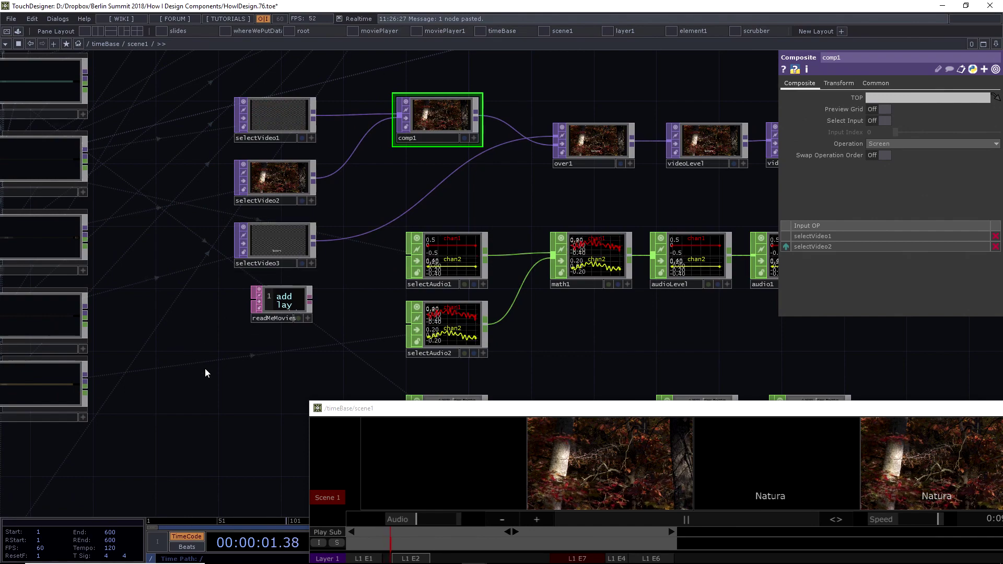
drag(204, 369, 214, 353)
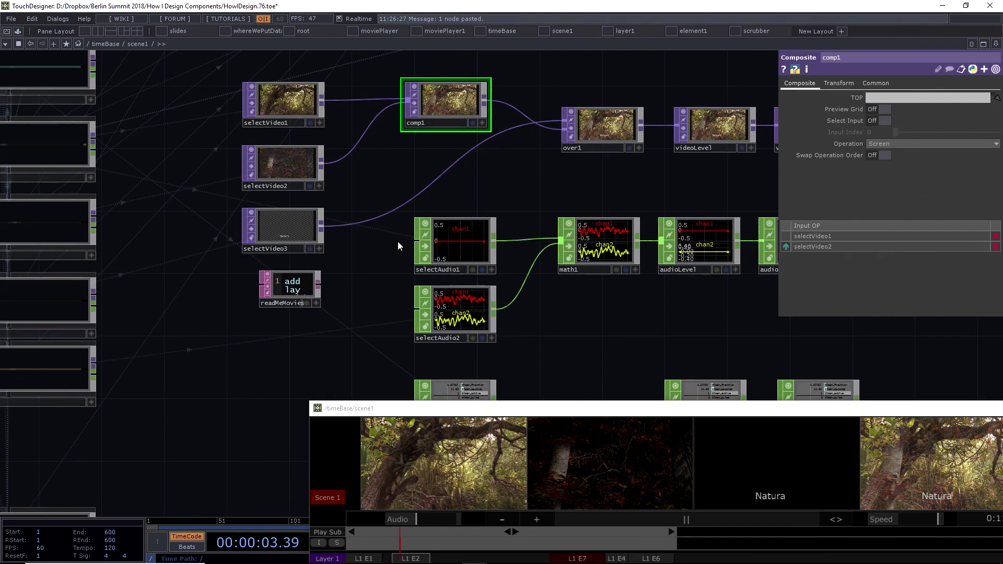
Step: Inspect the sources of selectAudio1 and selectAudio2, and look over the selectTimes chain through to out3
click(447, 250)
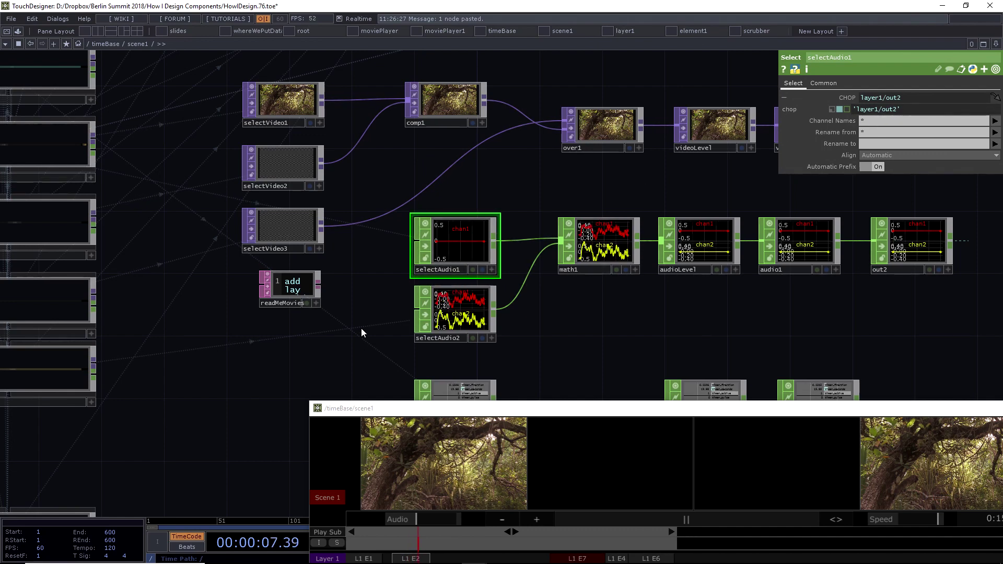
drag(365, 333, 480, 346)
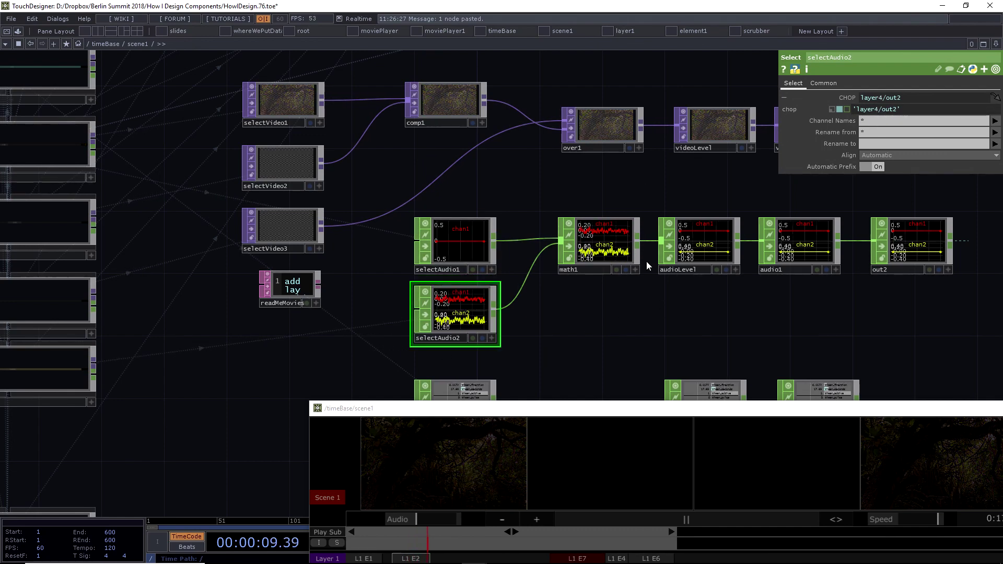
scroll(597, 188, down, 2)
drag(403, 315, 399, 199)
scroll(381, 302, up, 2)
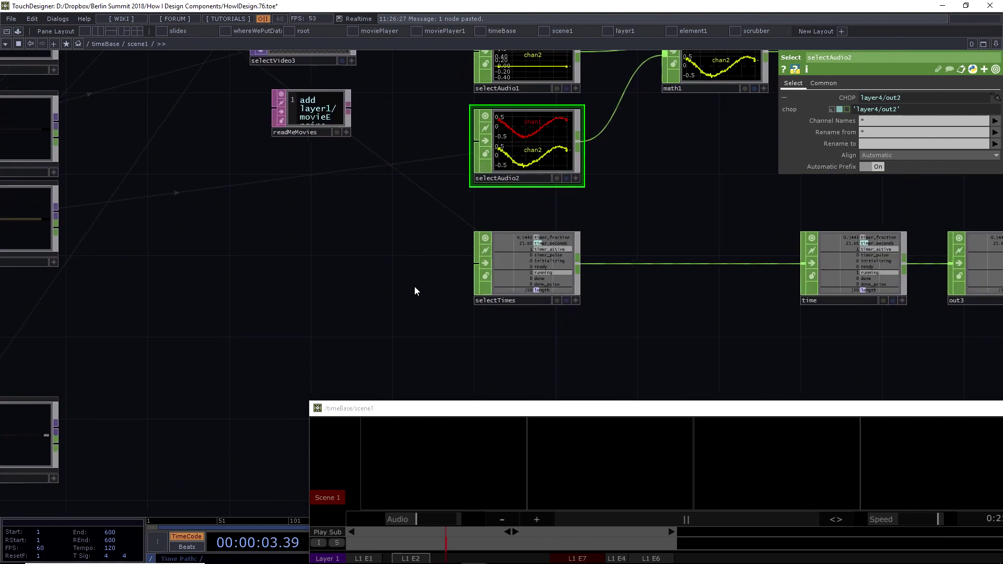
scroll(408, 291, down, 1)
drag(347, 252, 374, 312)
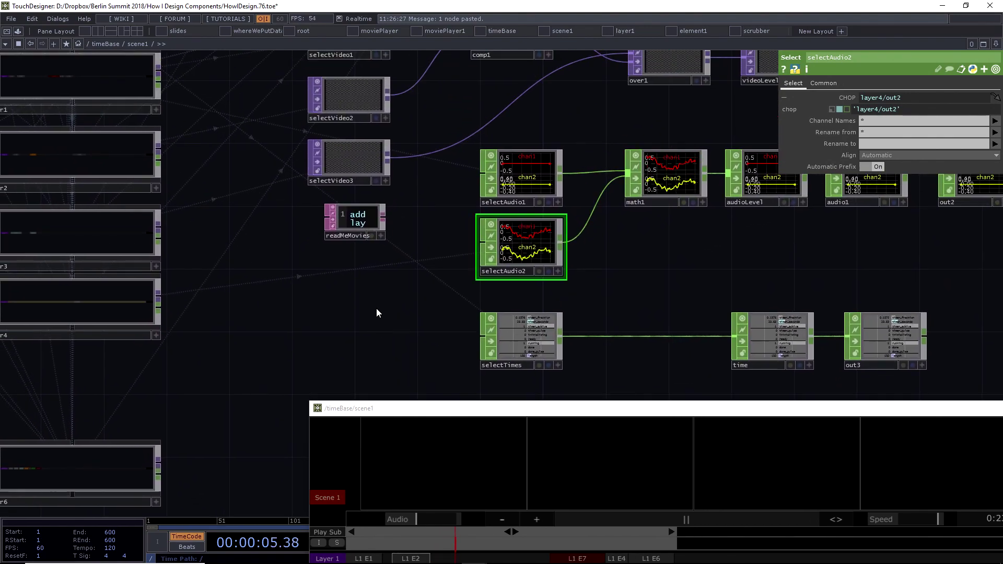
scroll(378, 339, down, 3)
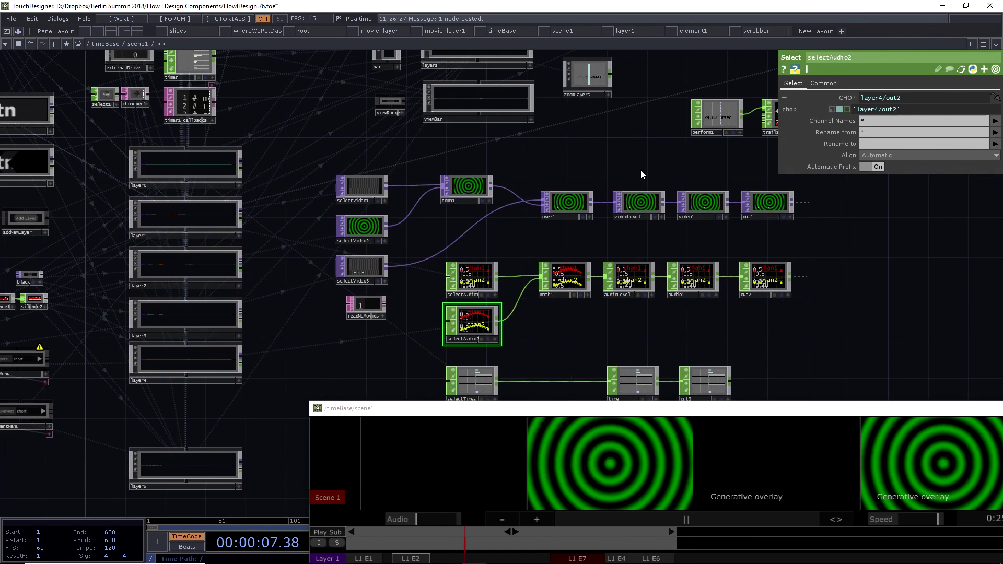
Step: Look over layer6, the stack of other layers, and the black and silence nodes in scene1's network
drag(299, 332, 497, 202)
scroll(351, 342, up, 4)
scroll(351, 342, down, 4)
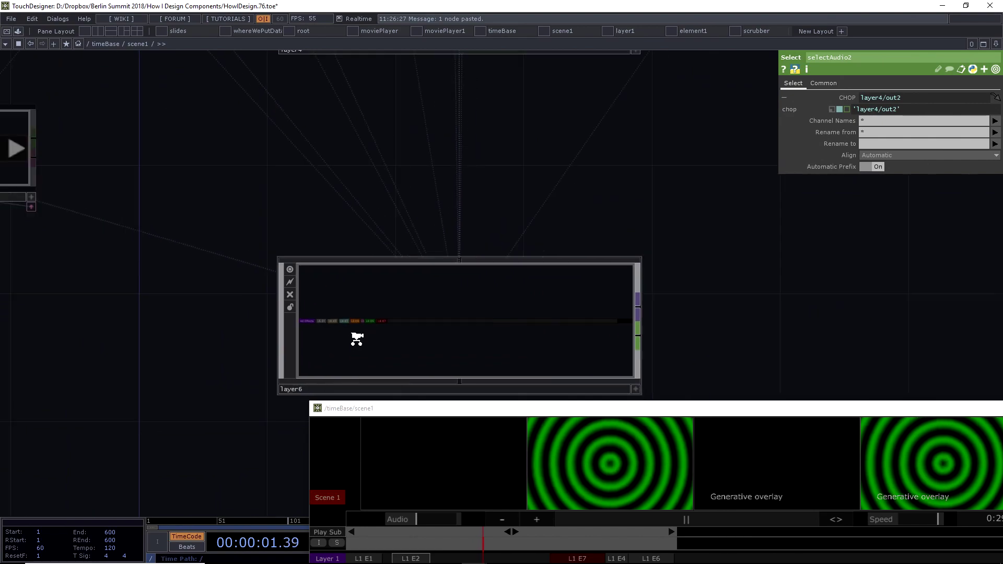
drag(532, 181, 537, 354)
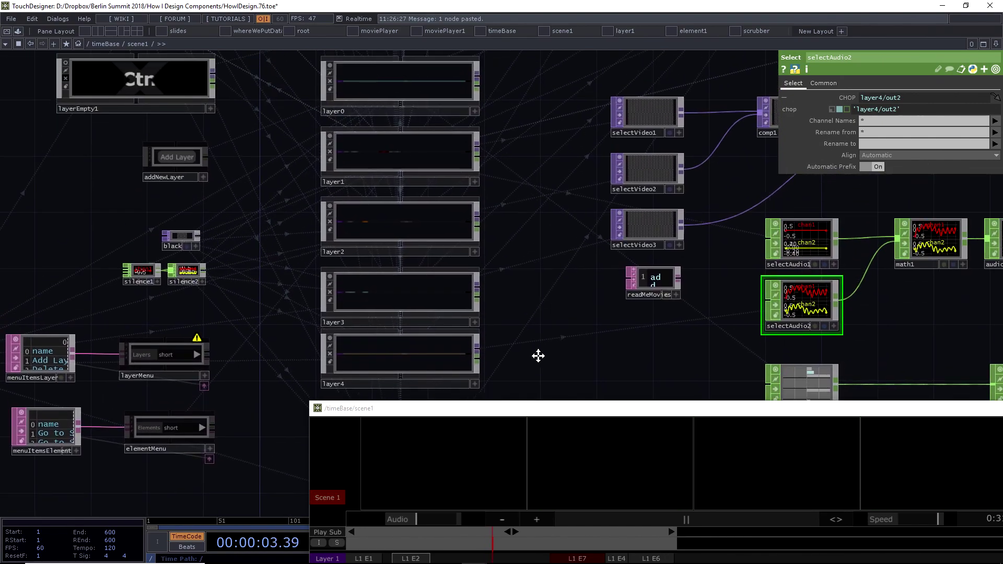
scroll(157, 232, up, 5)
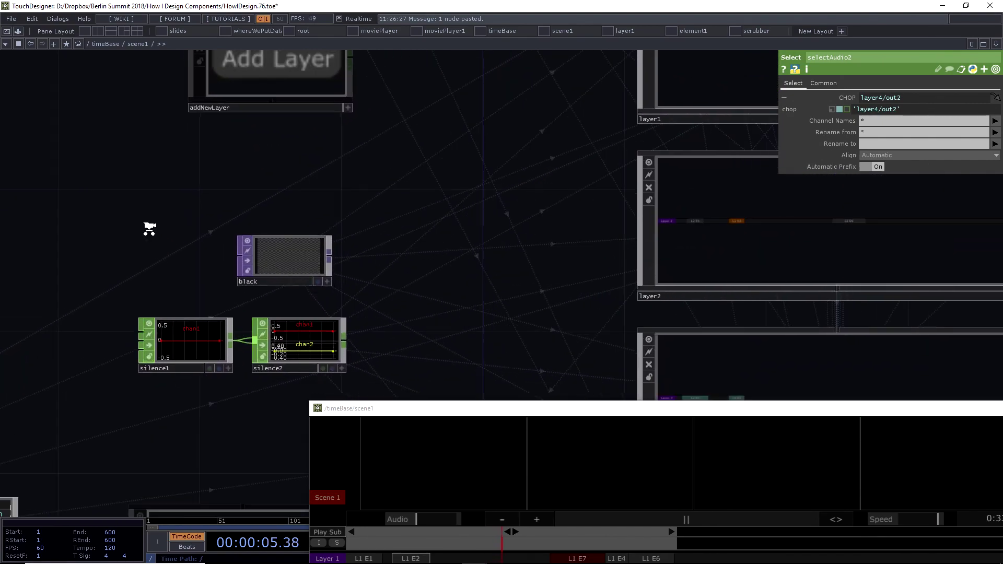
scroll(147, 226, down, 4)
drag(538, 314, 463, 406)
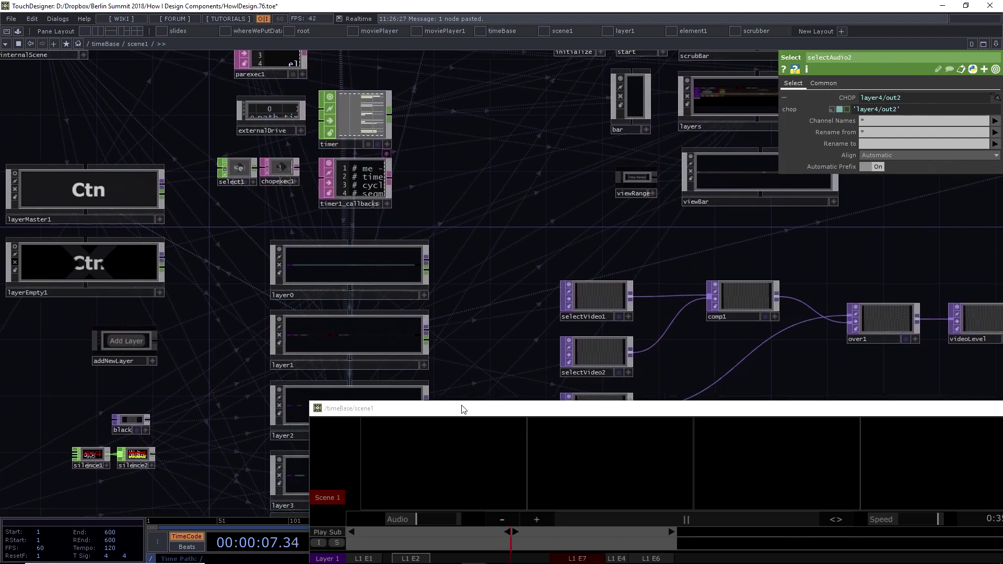
Step: Look over scene1's interface components and select selectParameters to examine its Select Panel expression
scroll(504, 224, down, 3)
drag(510, 209, 329, 299)
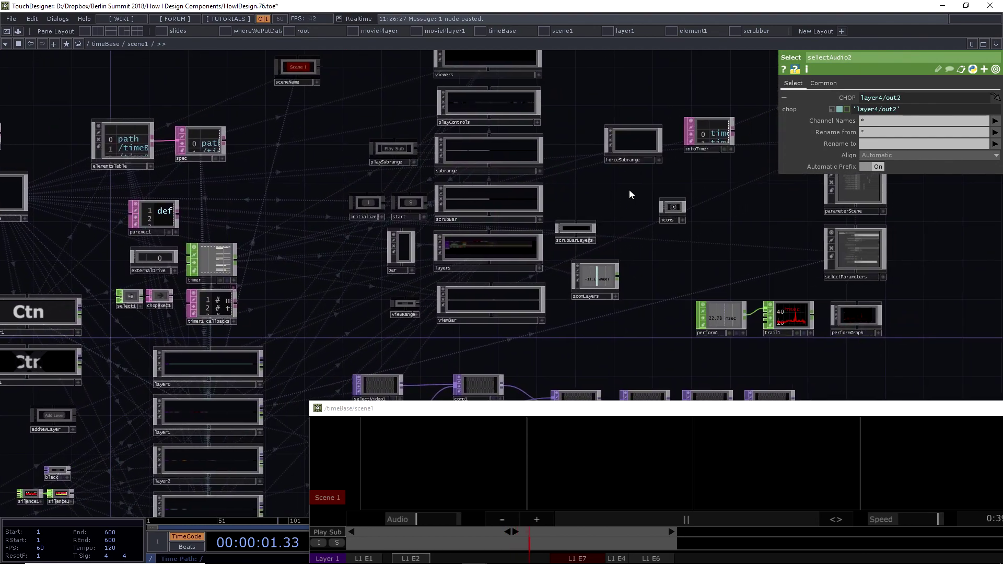
scroll(606, 195, down, 3)
drag(607, 195, 508, 128)
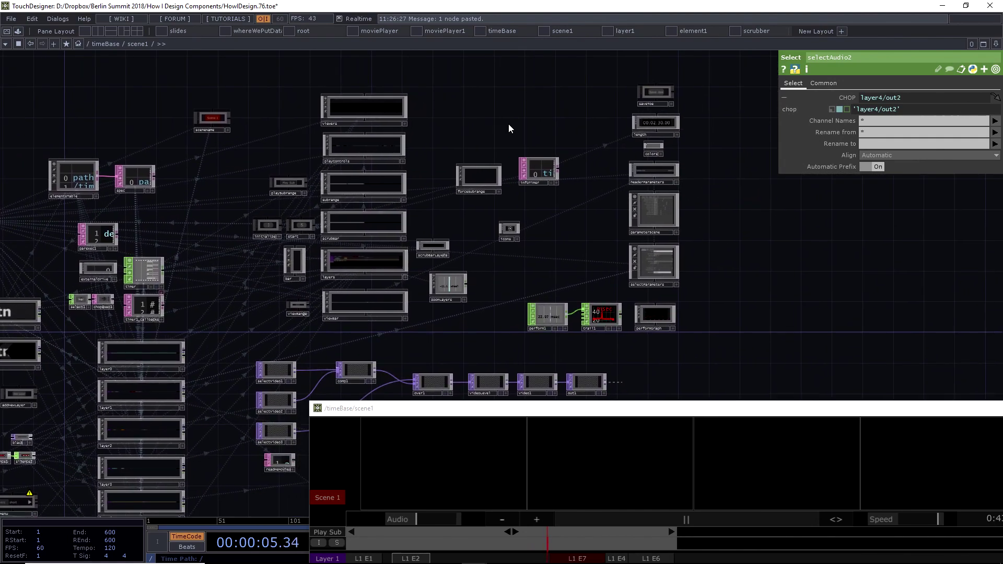
scroll(656, 94, up, 3)
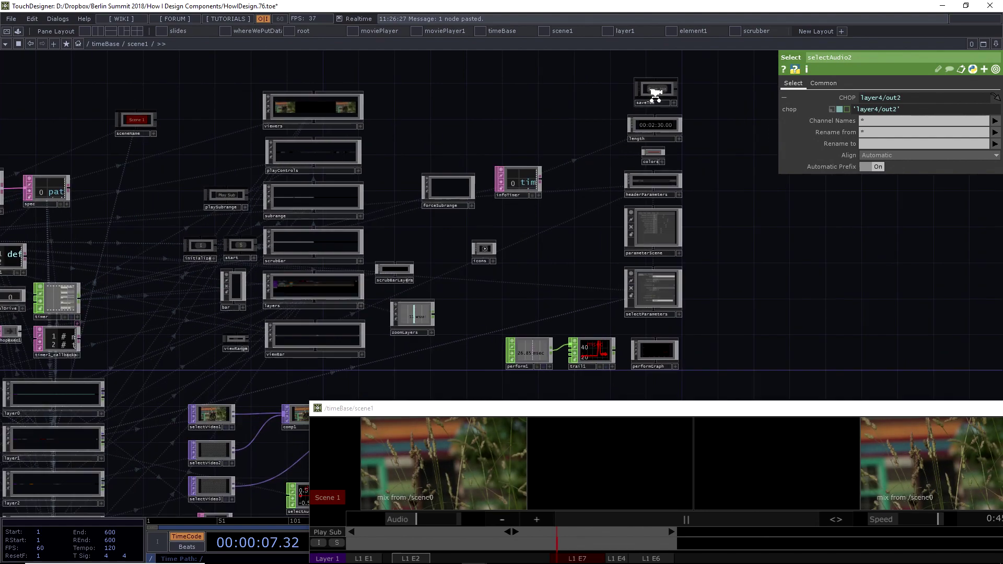
scroll(759, 325, up, 2)
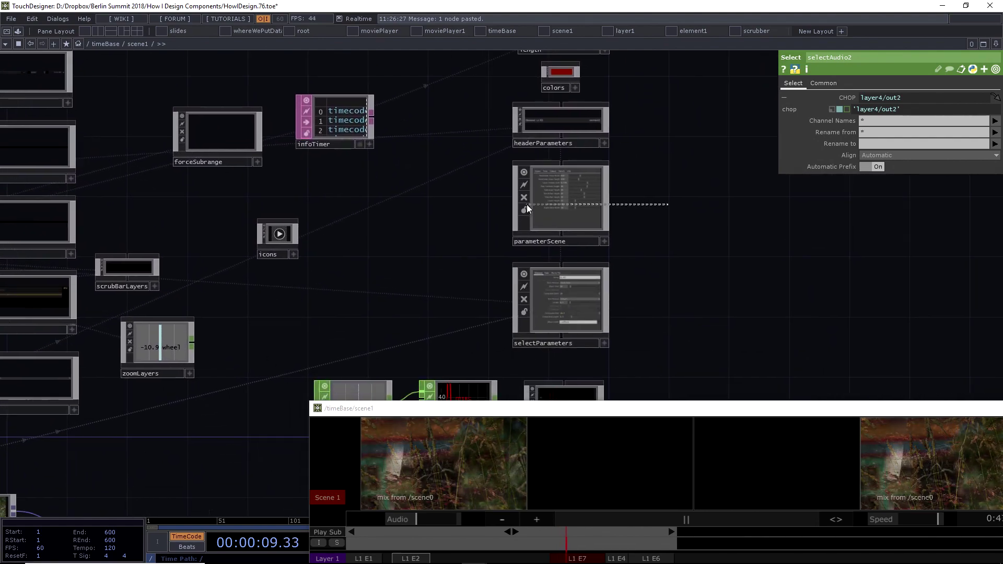
click(611, 212)
right_drag(642, 283, 555, 298)
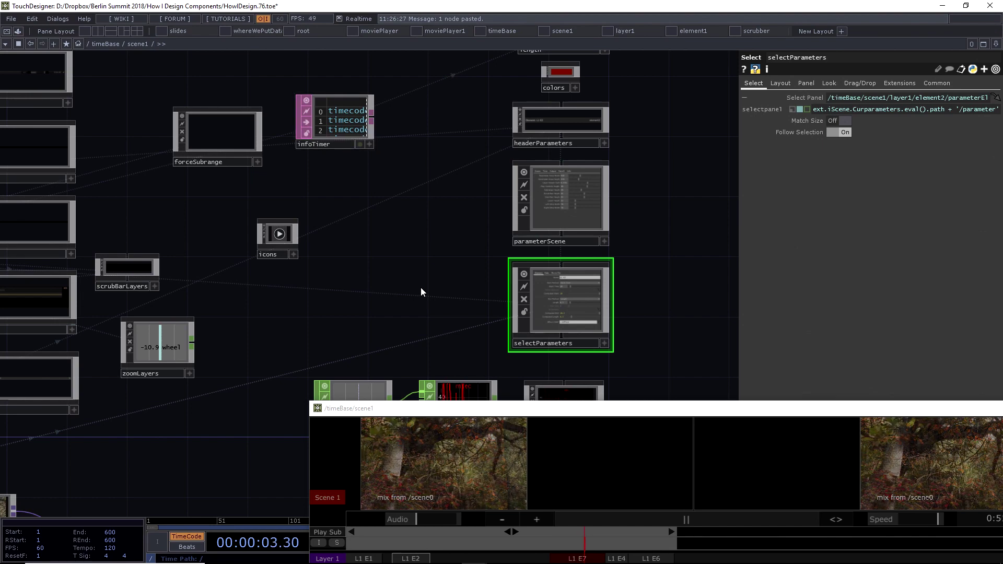
Step: Reposition scene1's viewer so its timeline, the selectParameters node and that node's parameters are all in view
middle_drag(326, 202, 219, 266)
drag(410, 414, 119, 122)
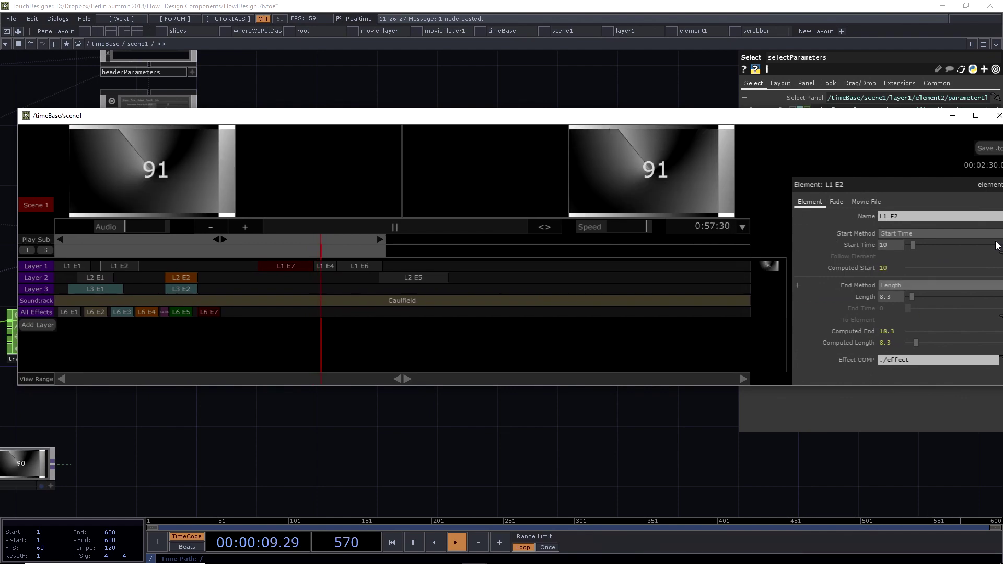
drag(526, 117, 710, 152)
middle_drag(179, 140, 146, 145)
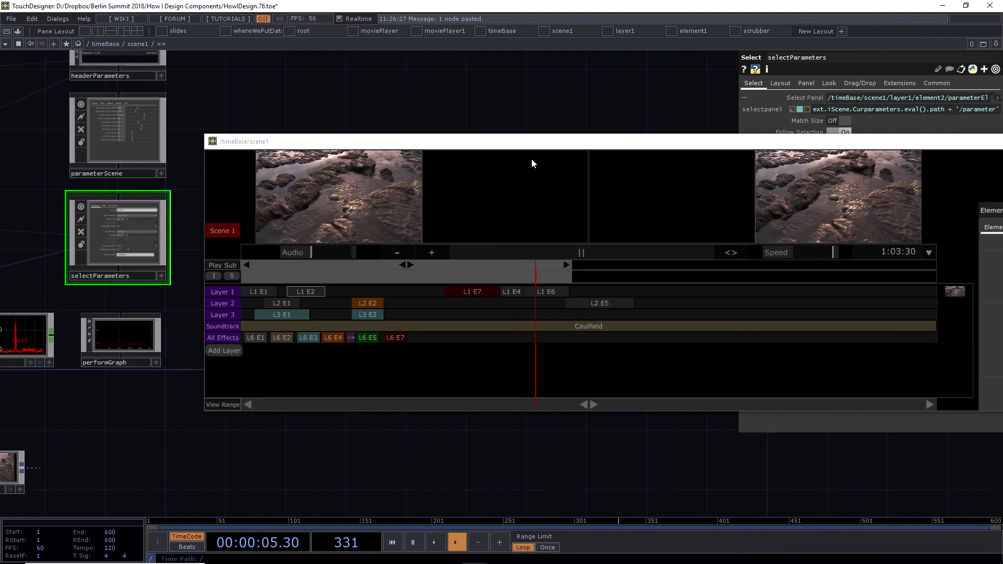
drag(531, 145, 544, 179)
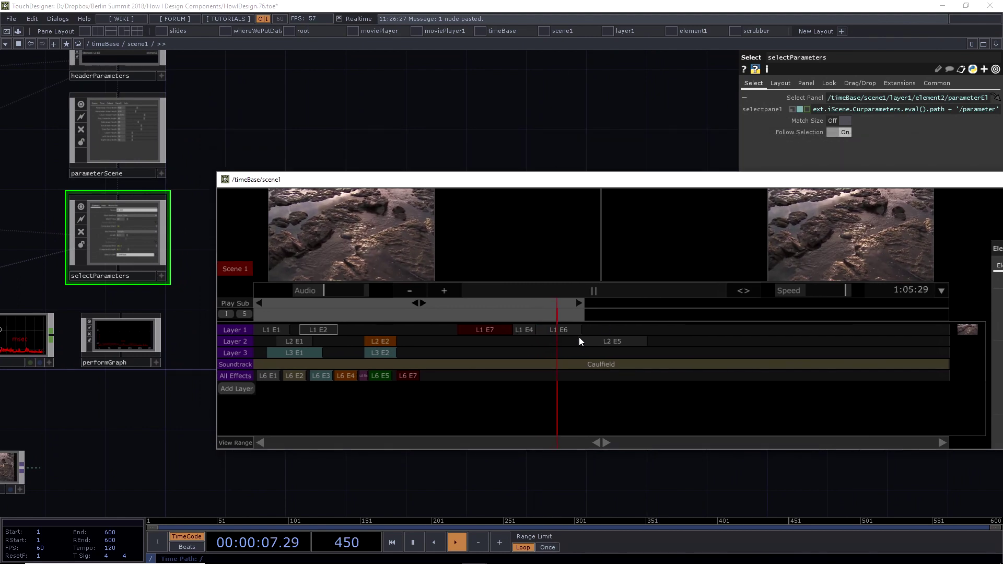
Step: Select elements L1 E4, L1 E7 and L2 E2 in turn and examine selectParameters' Select Panel path for each
click(529, 330)
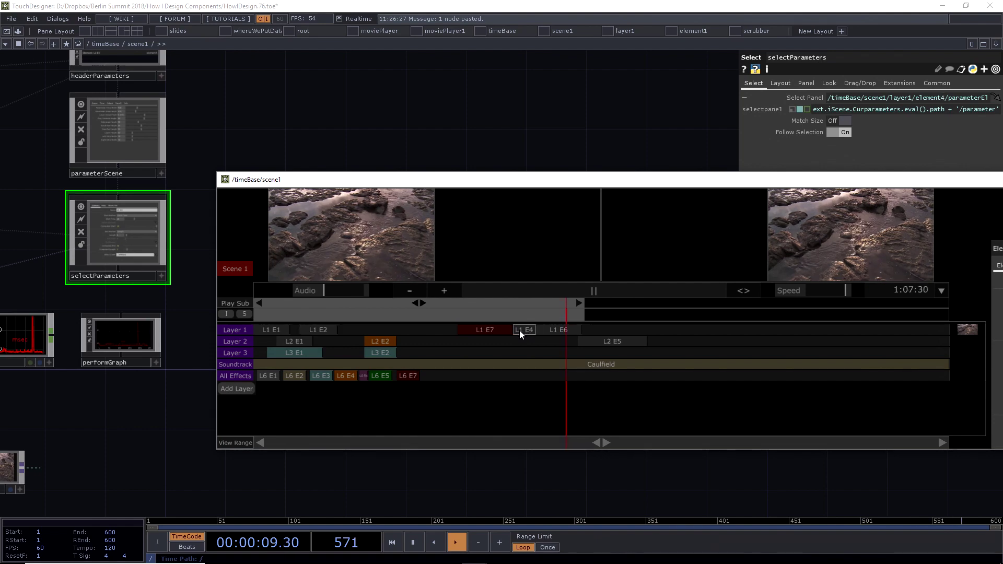
click(469, 328)
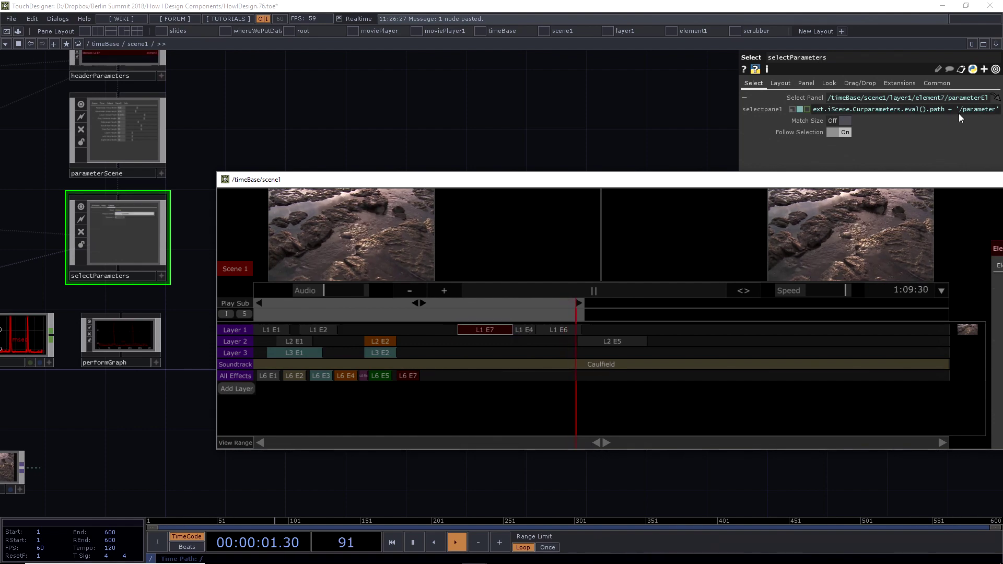
click(389, 343)
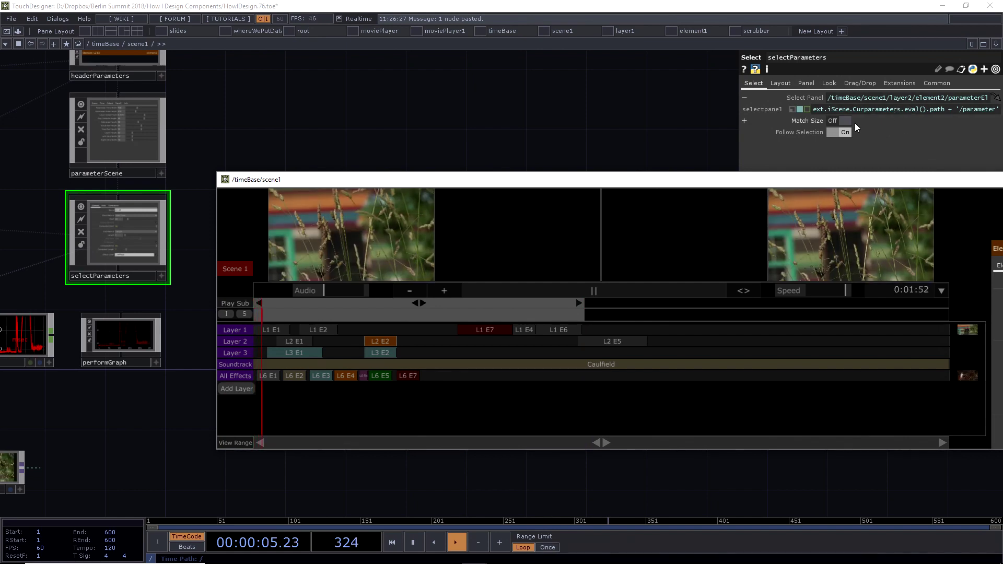
double_click(737, 157)
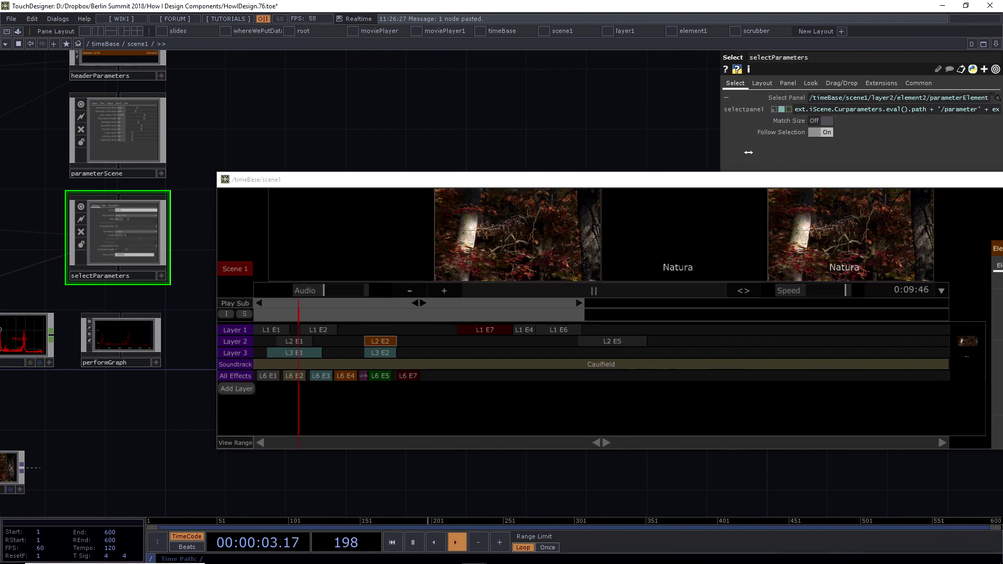
Step: Add a new layer to scene1 and reposition the viewer to show that layer's parameters
drag(625, 182, 616, 174)
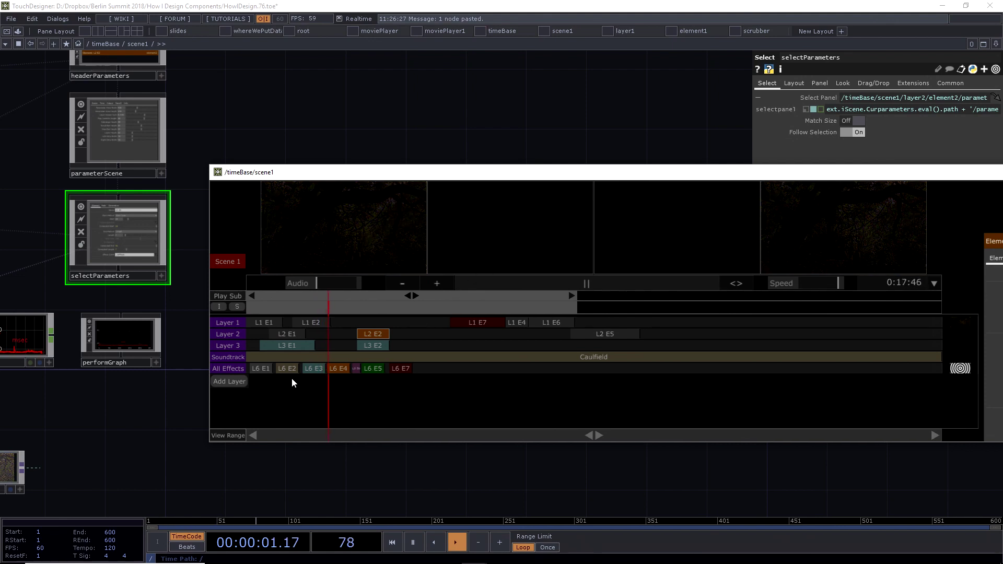
click(245, 383)
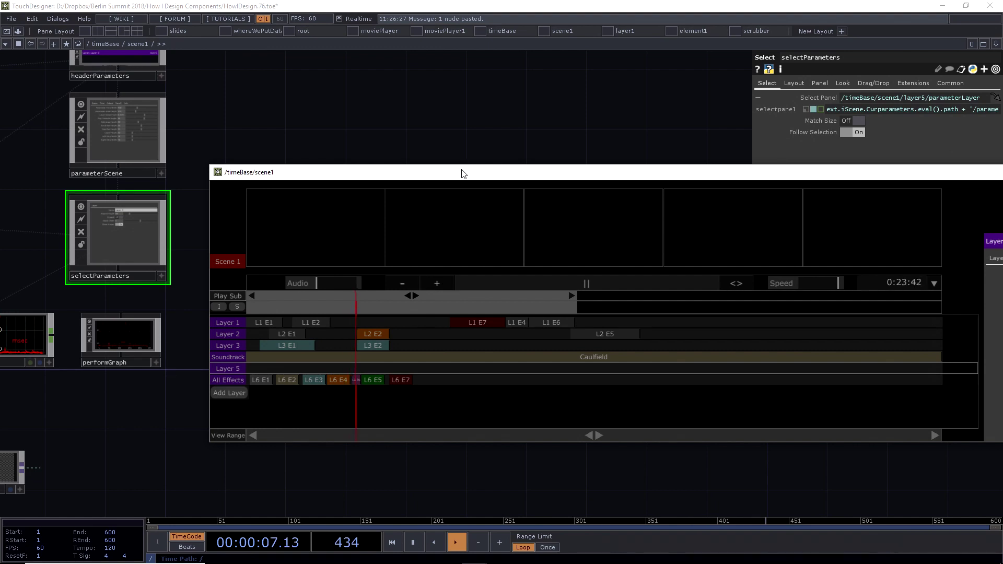
drag(462, 173, 572, 195)
scroll(548, 119, down, 4)
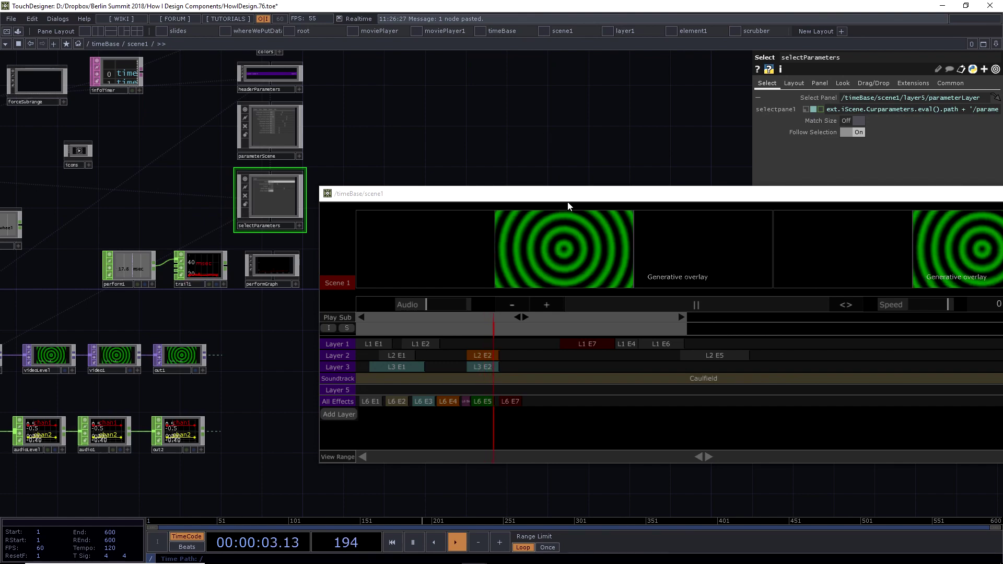
drag(568, 194, 410, 274)
scroll(590, 120, down, 3)
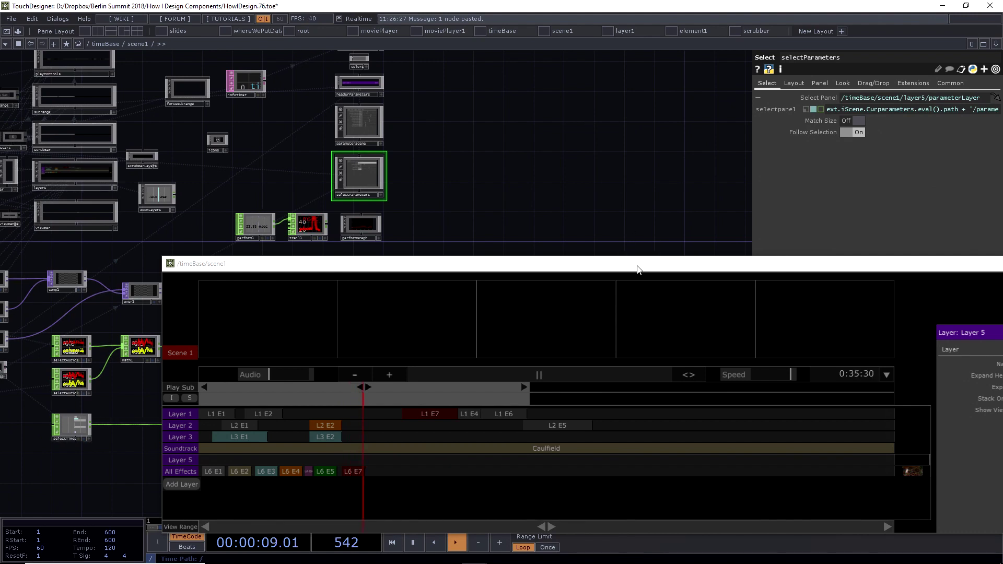
drag(633, 260, 494, 233)
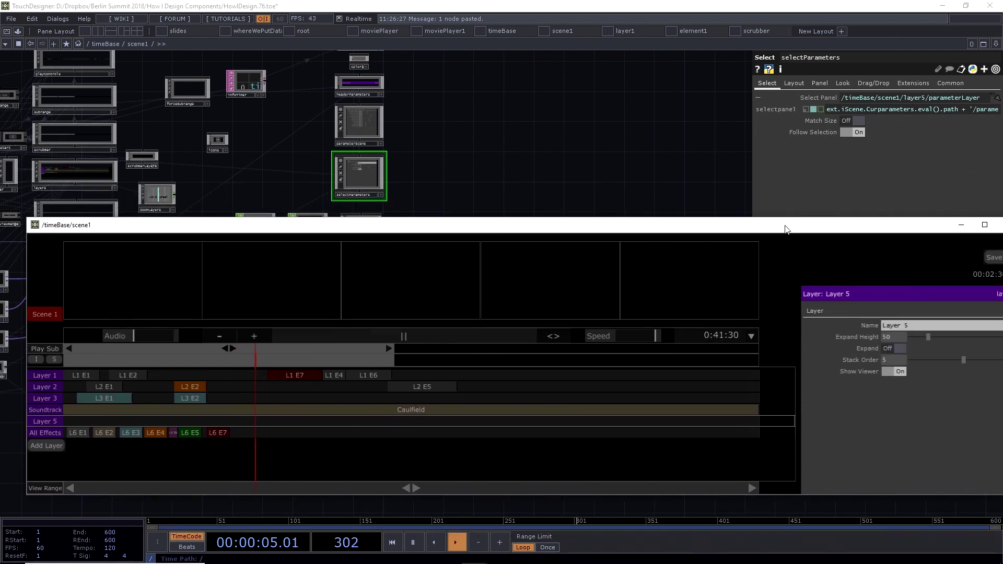
Step: Put away scene1's floating viewer and switch the project to perform mode
drag(786, 230, 818, 285)
click(841, 275)
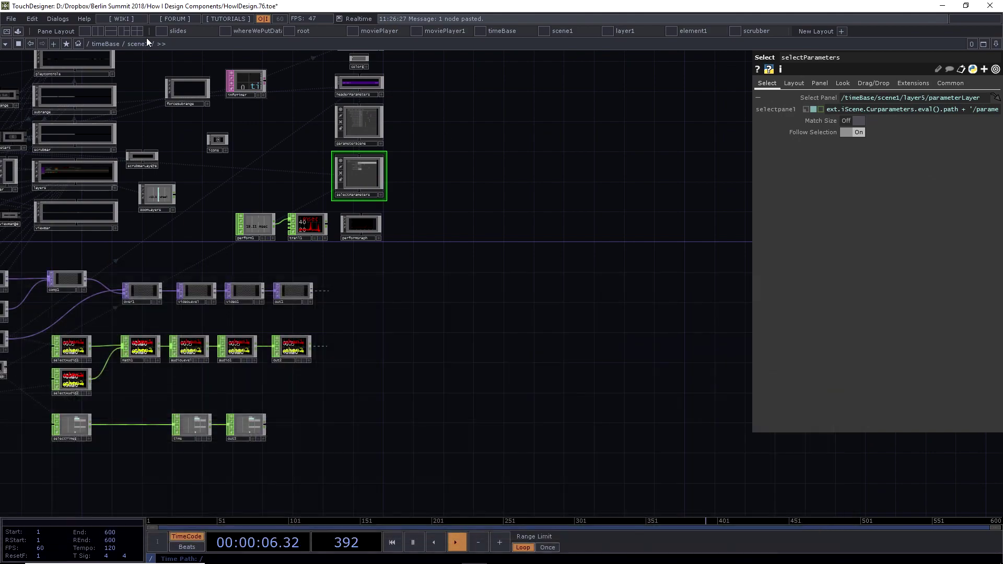
click(6, 32)
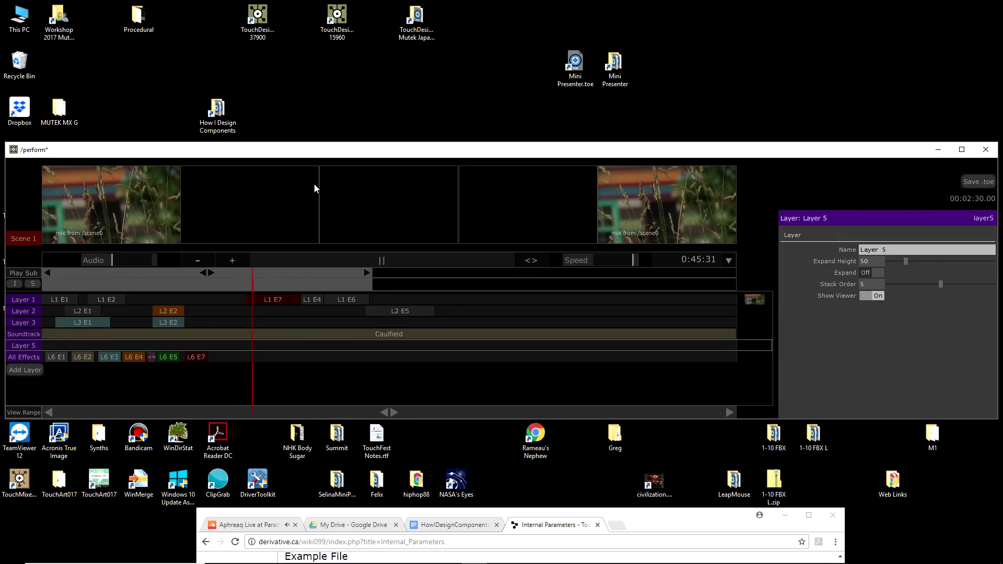
Step: Move the perform window higher on the desktop and select Scene 1 to show its parameters
drag(275, 151, 293, 78)
click(32, 160)
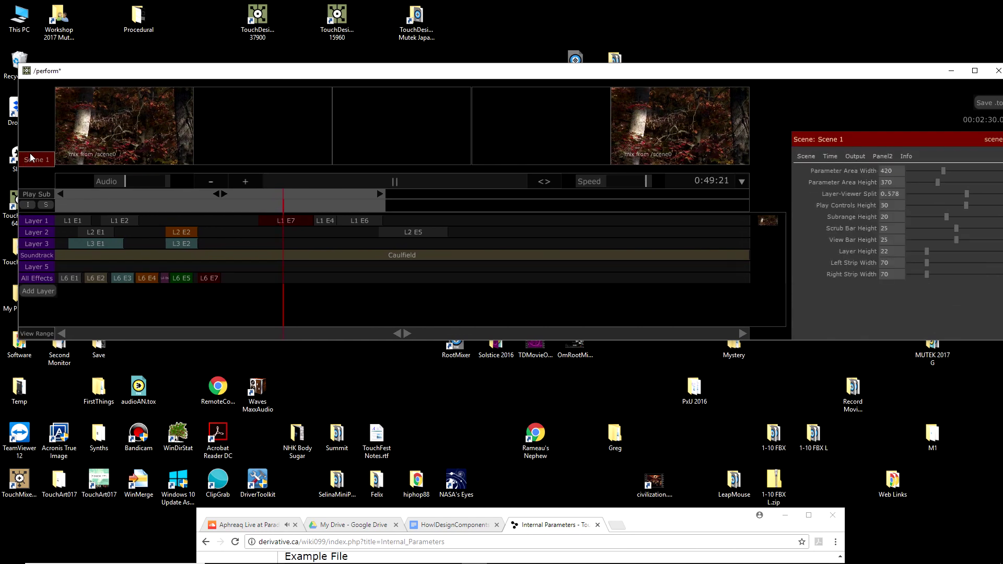
drag(202, 202, 157, 221)
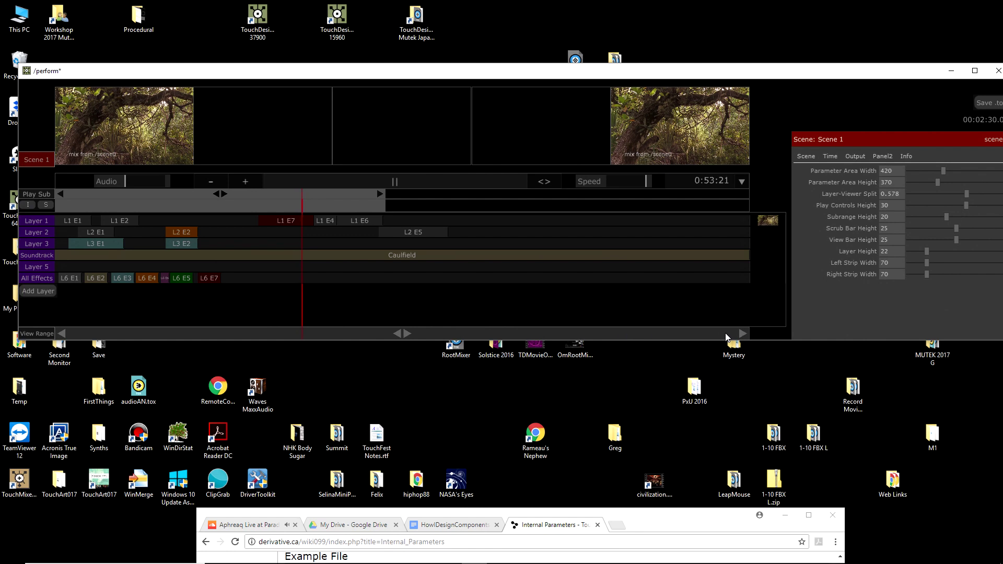
Step: Shorten and shift Scene 1's view range on its bar to start at about 16.37 s with a length of about 70.09 s
drag(742, 333, 321, 341)
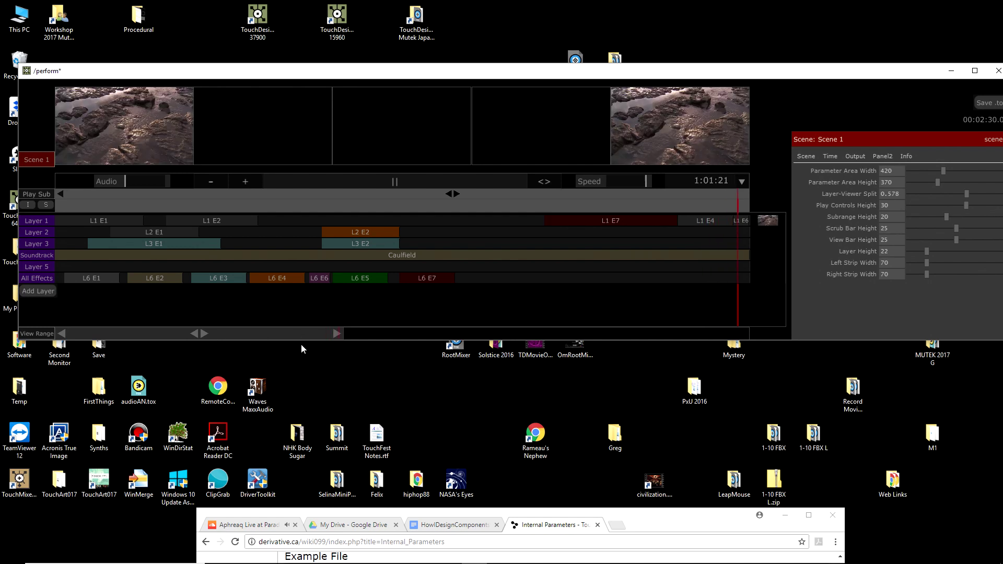
drag(205, 332, 335, 336)
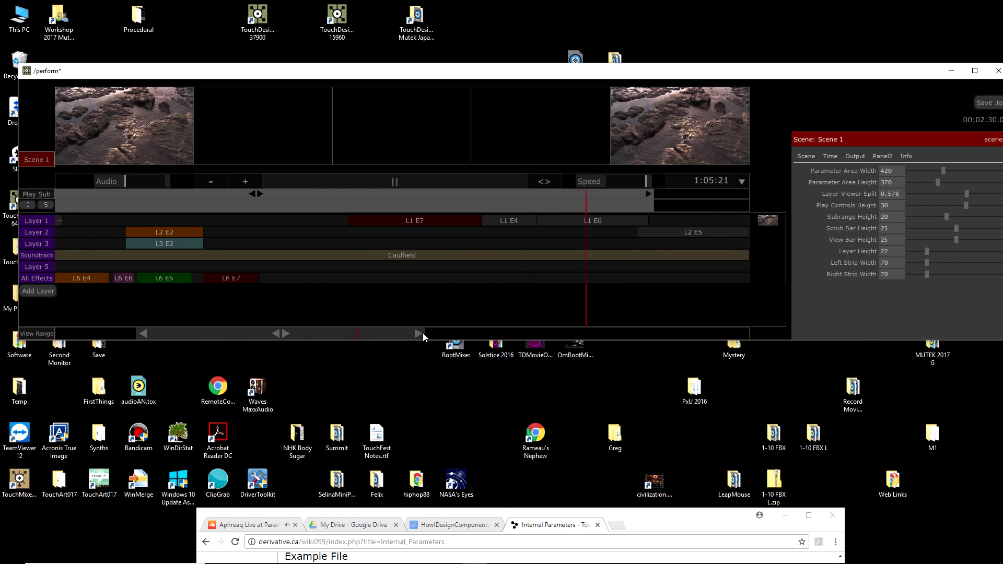
drag(421, 333, 451, 334)
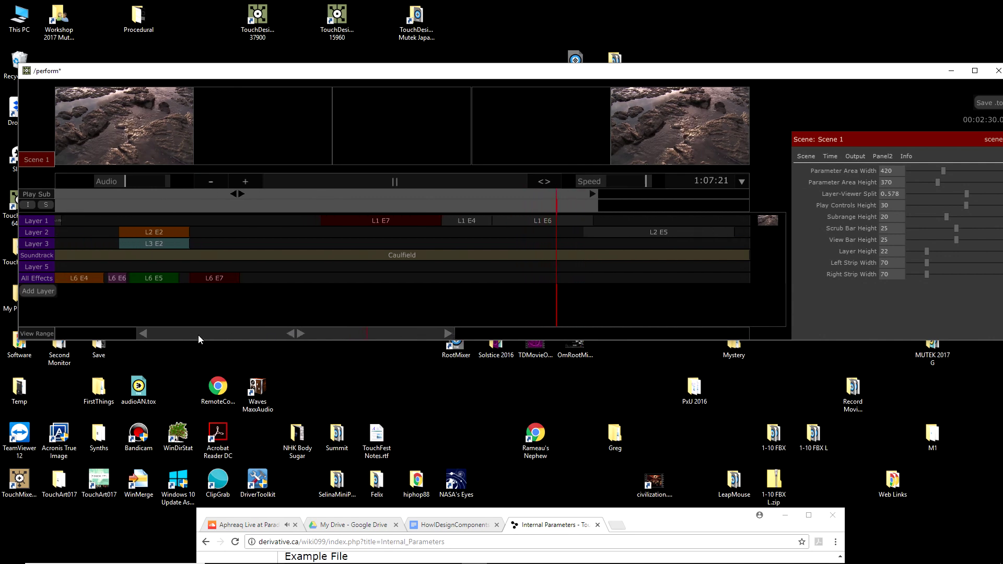
drag(174, 334, 170, 334)
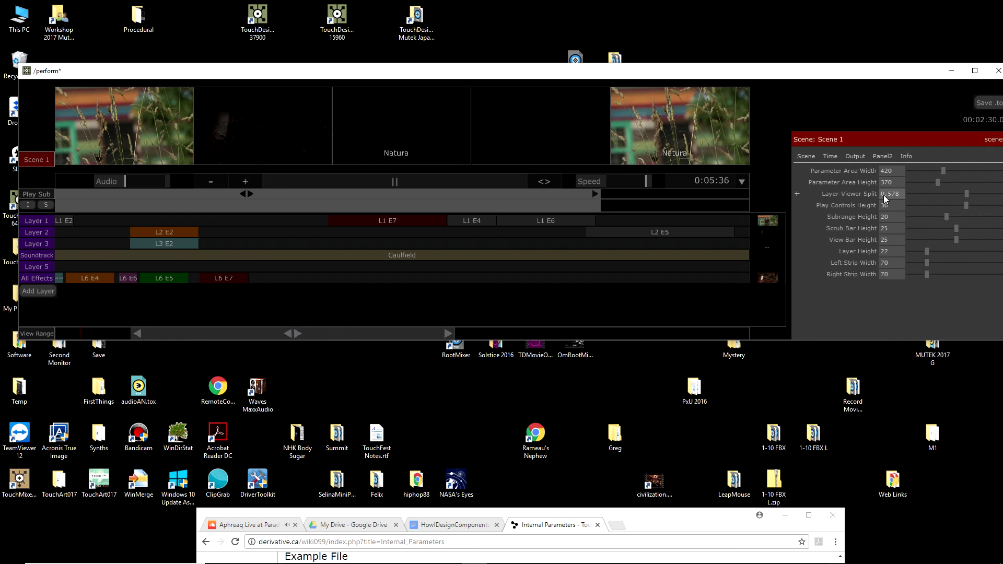
Step: In Scene 1's Scene parameters, set View Range Start to 20.1 and Length to 59.6, and shorten the subrange length to 66.93 s
click(806, 157)
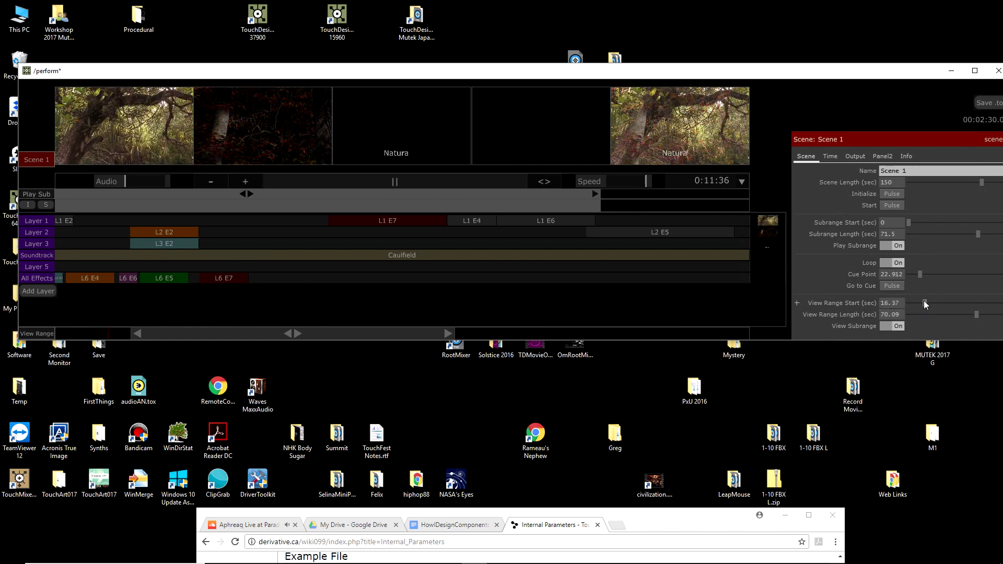
drag(924, 303, 967, 313)
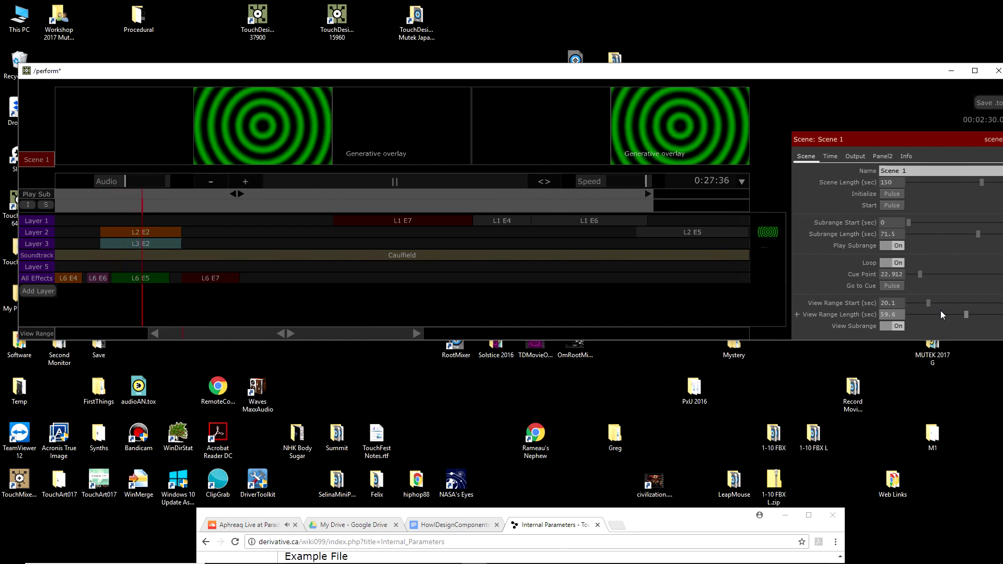
mouse_move(640, 193)
mouse_down()
mouse_move(452, 193)
mouse_move(591, 186)
mouse_up()
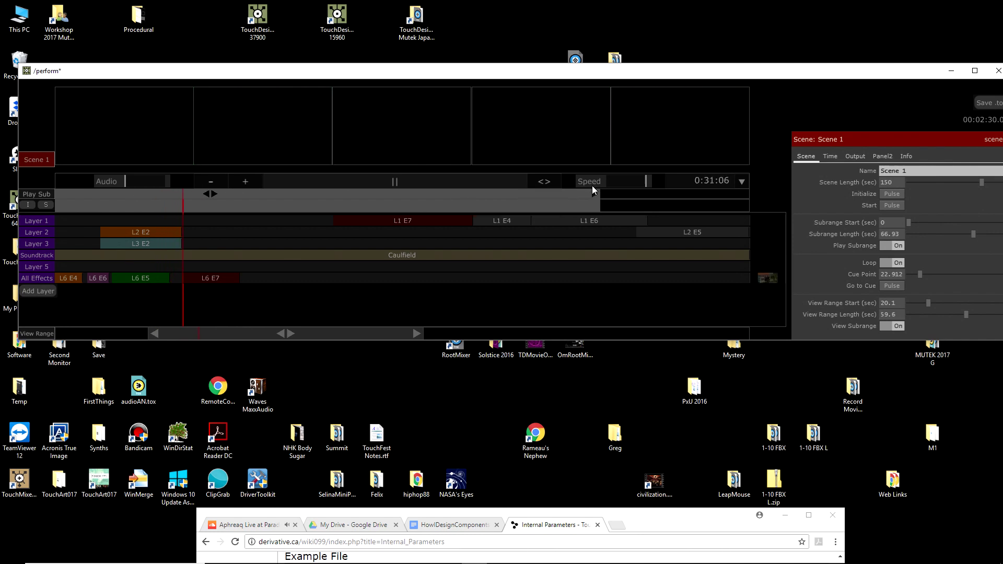
Step: Open a network pane on the view range's bar component, look at it inside viewBar, and close the pane
alt+right_click(287, 334)
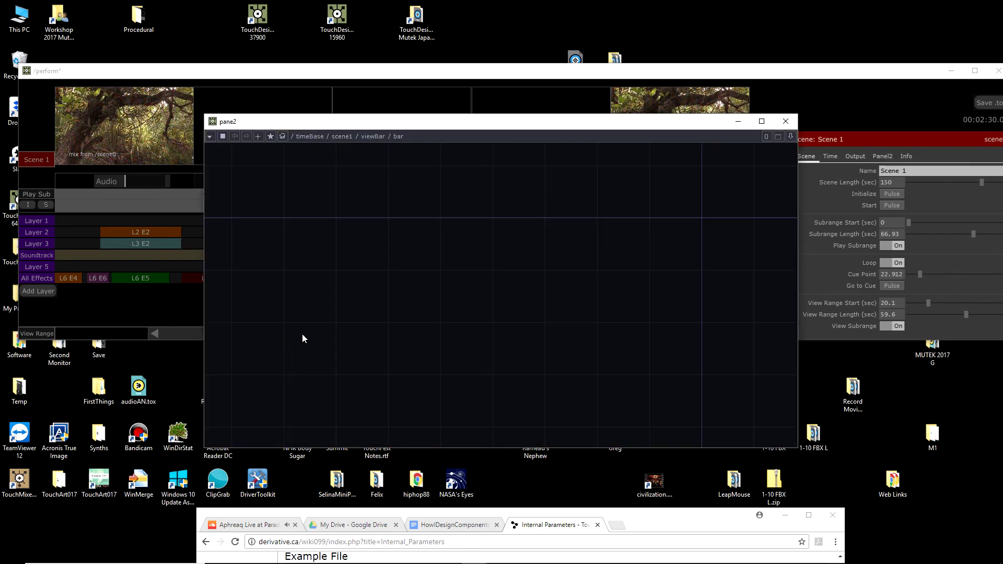
key(h)
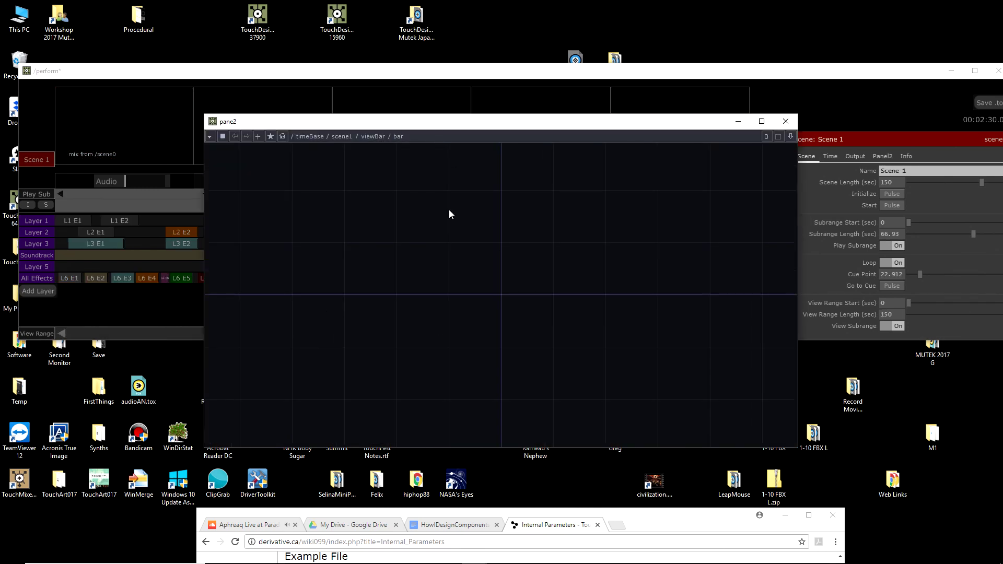
scroll(410, 298, down, 5)
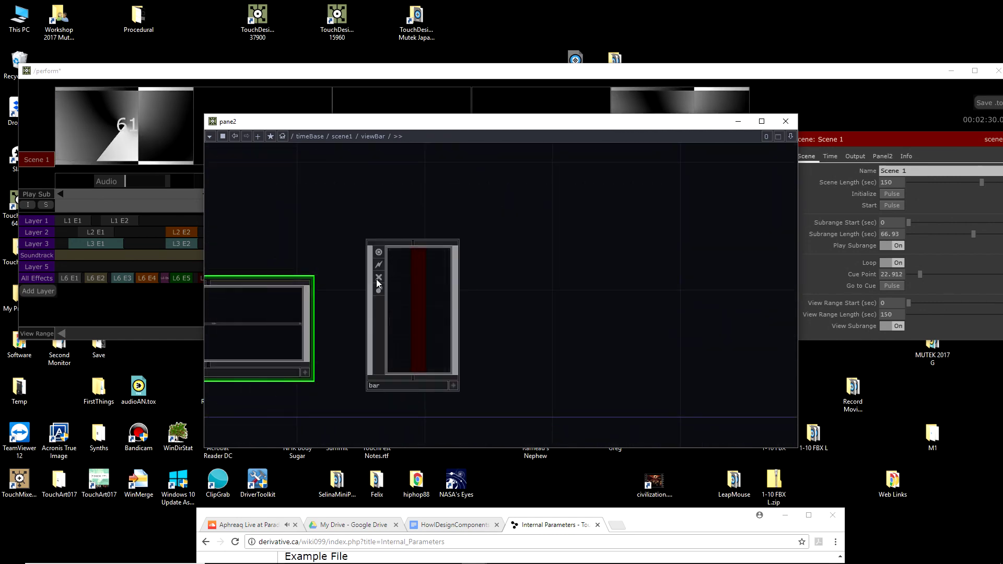
click(786, 121)
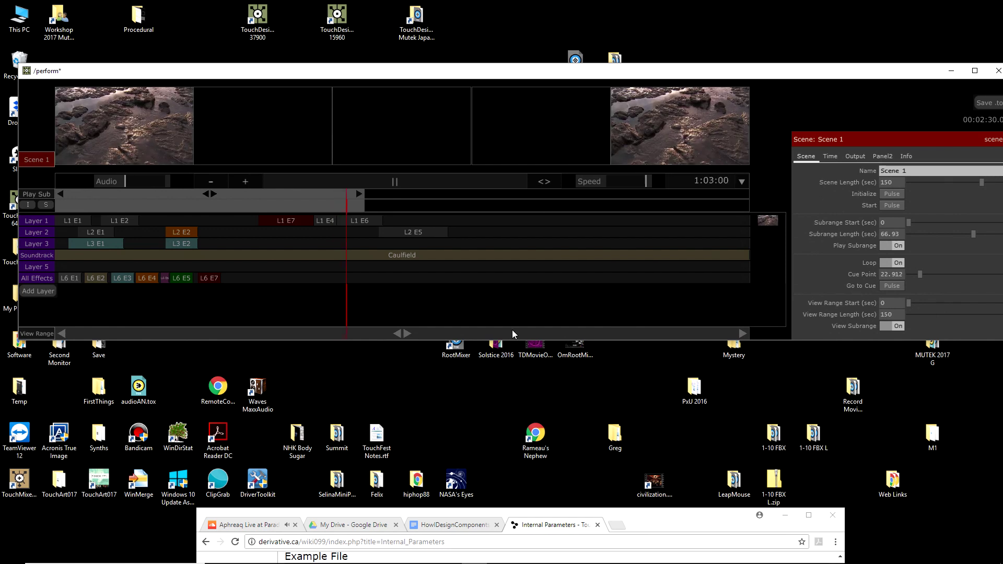
Step: Open the viewRange component's network from the perform window, survey all its nodes, and close the pane
alt+right_click(481, 330)
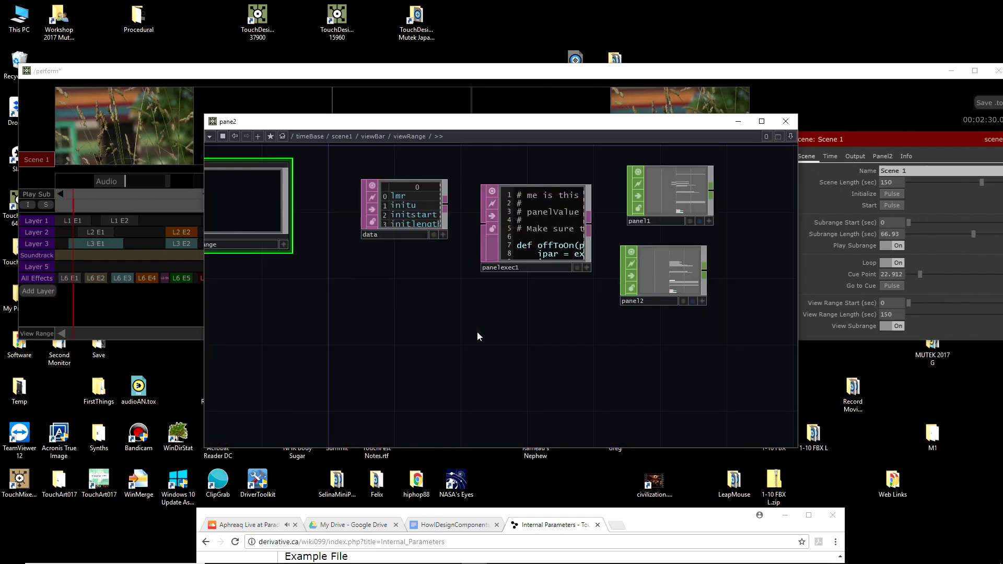
scroll(449, 321, down, 5)
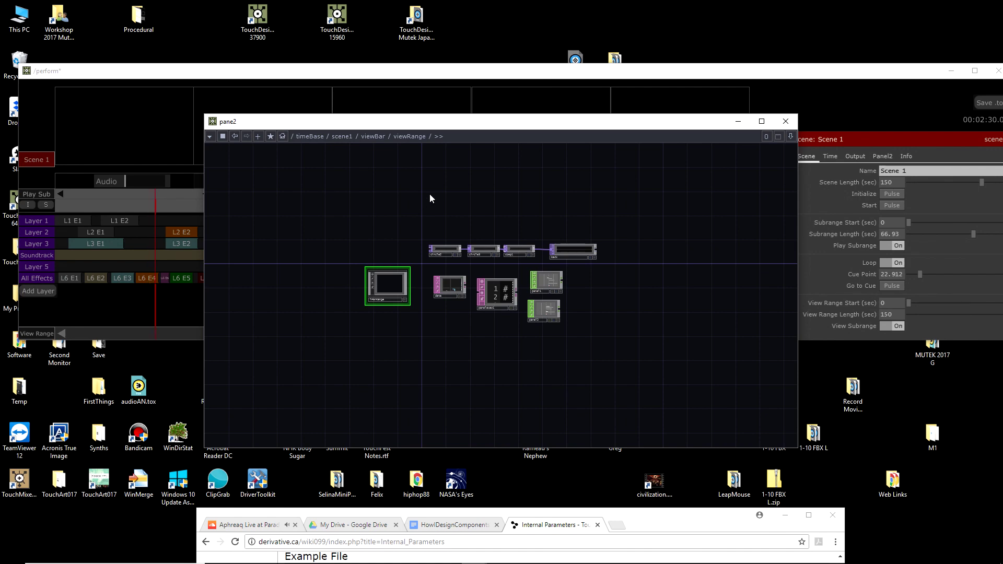
drag(490, 121, 554, 325)
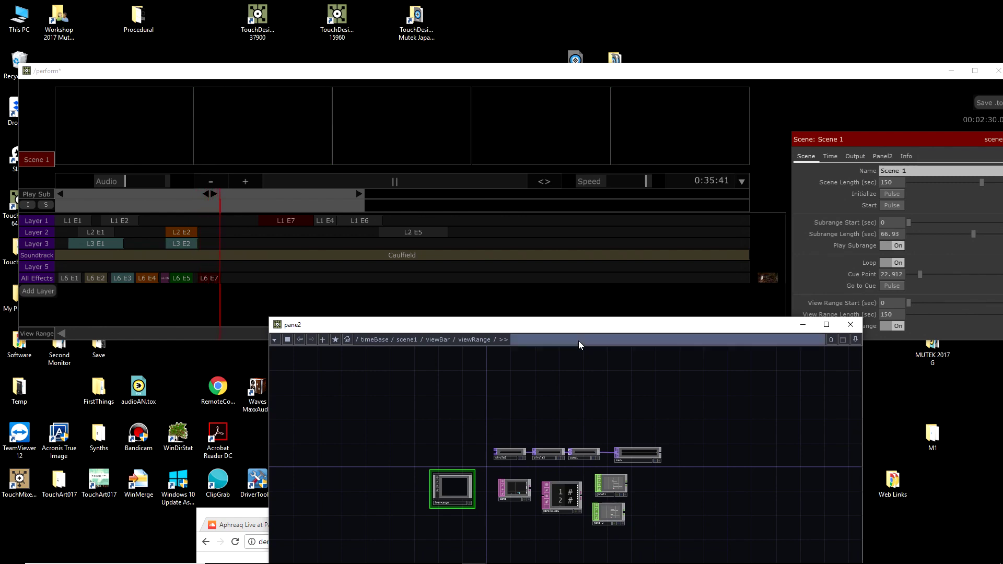
drag(574, 325, 507, 123)
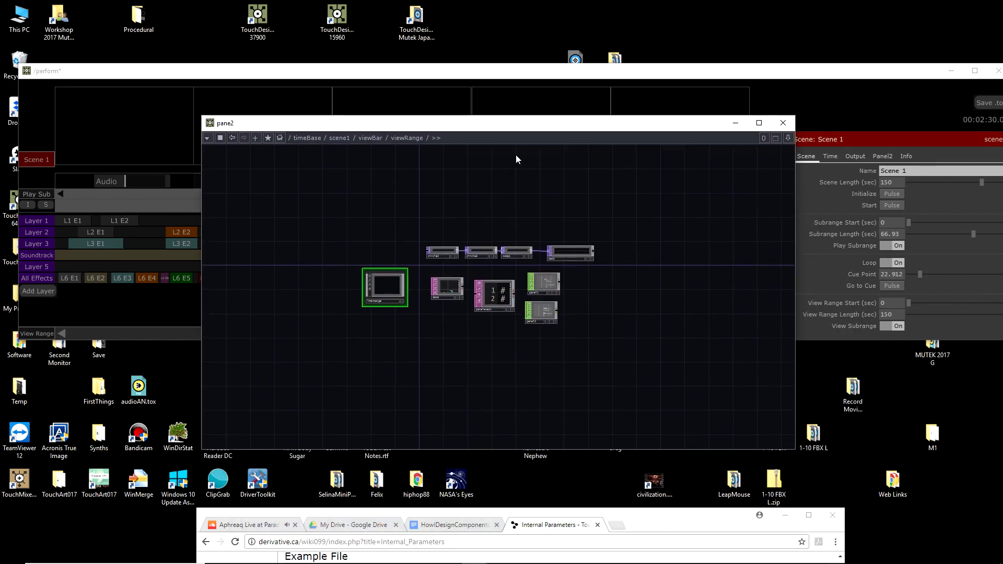
click(783, 124)
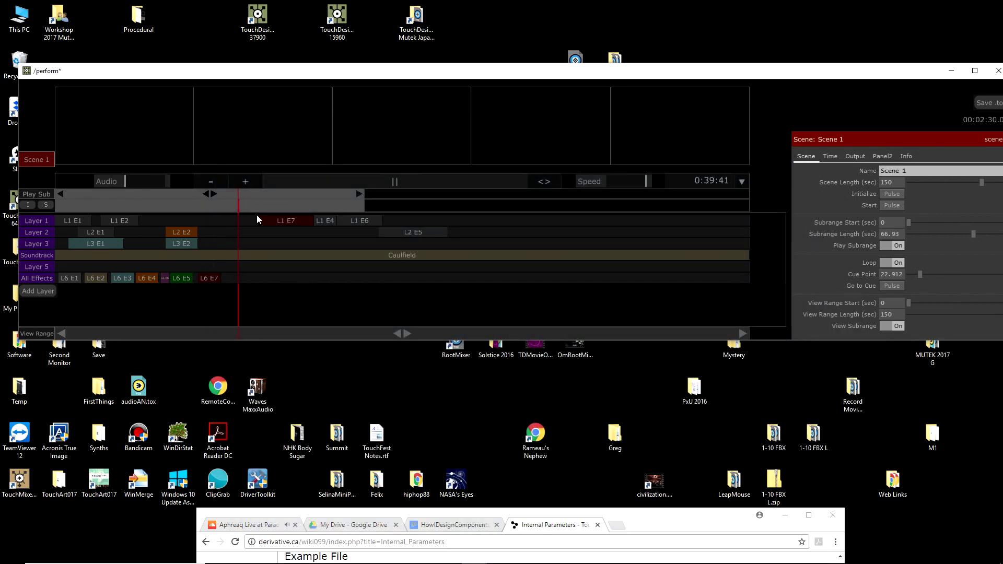
Step: Open the network location of element L2 E2, view the nodes inside element2, and close the pane
double_click(183, 239)
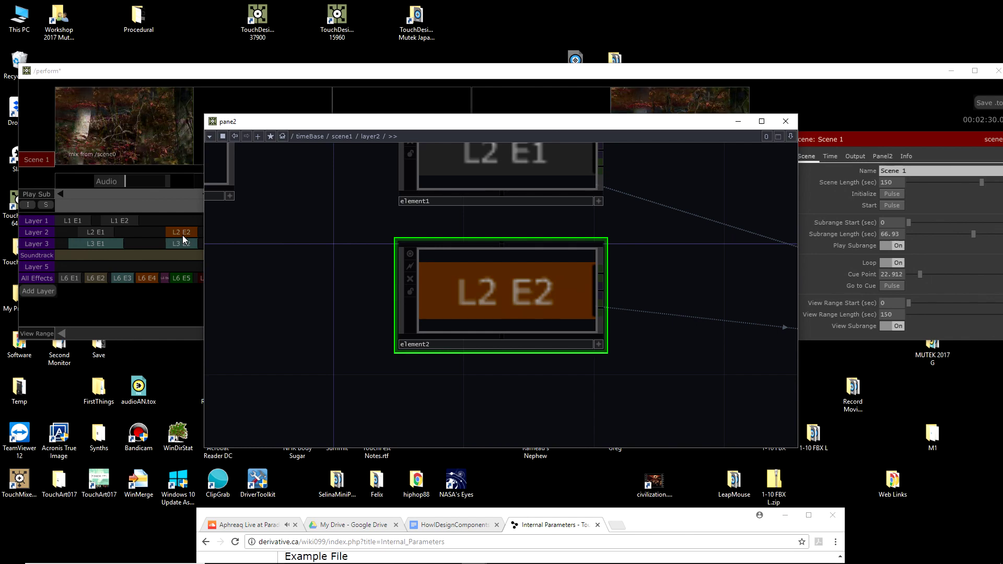
double_click(505, 279)
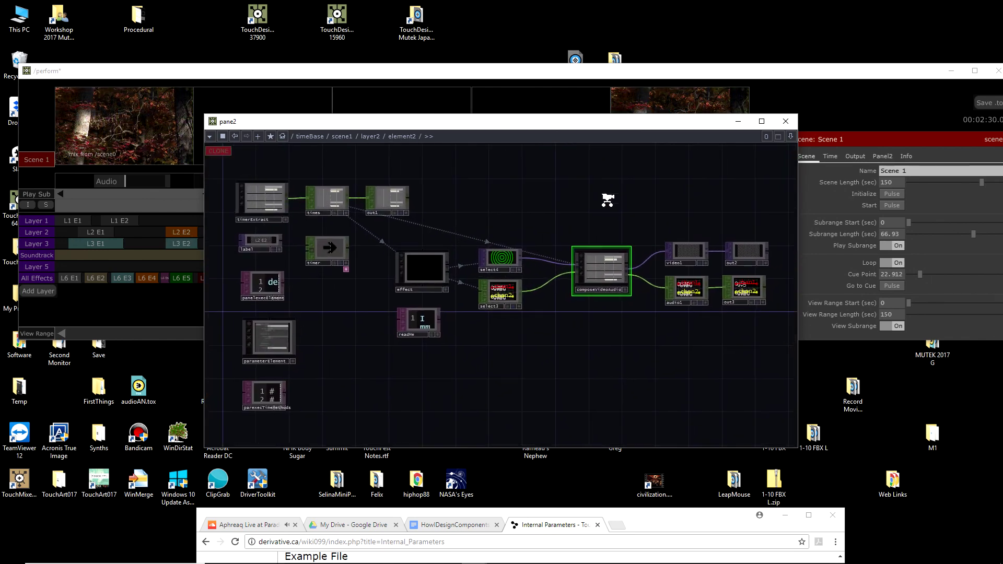
click(779, 123)
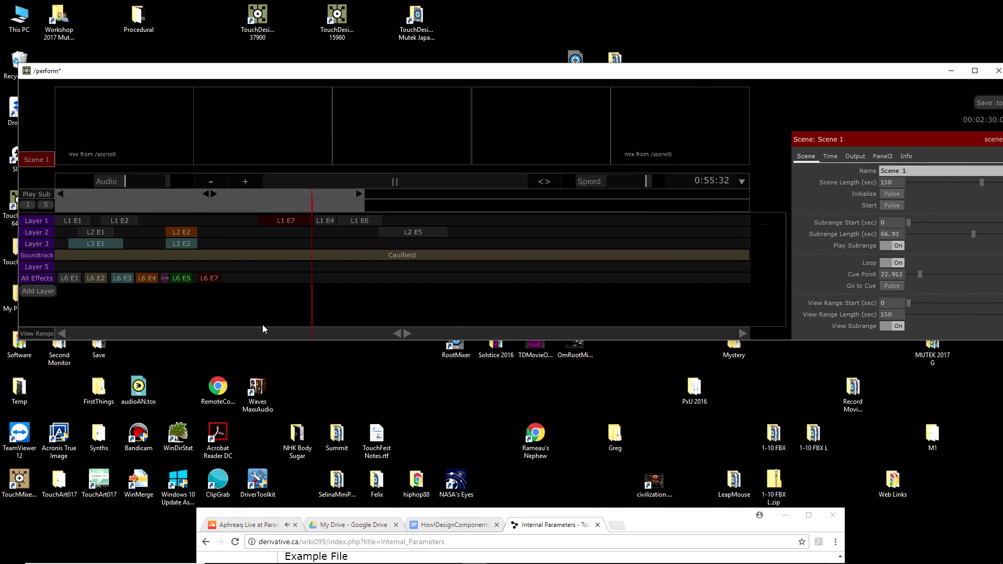
Step: Open viewBar's network from the view range bar and enter viewRange to look over its nodes
ctrl+right_click(298, 333)
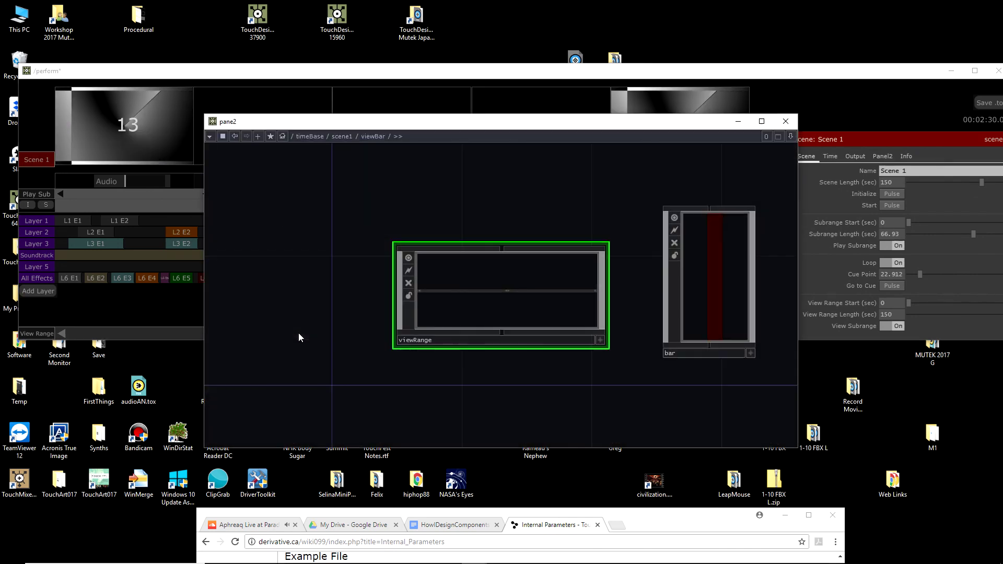
key(i)
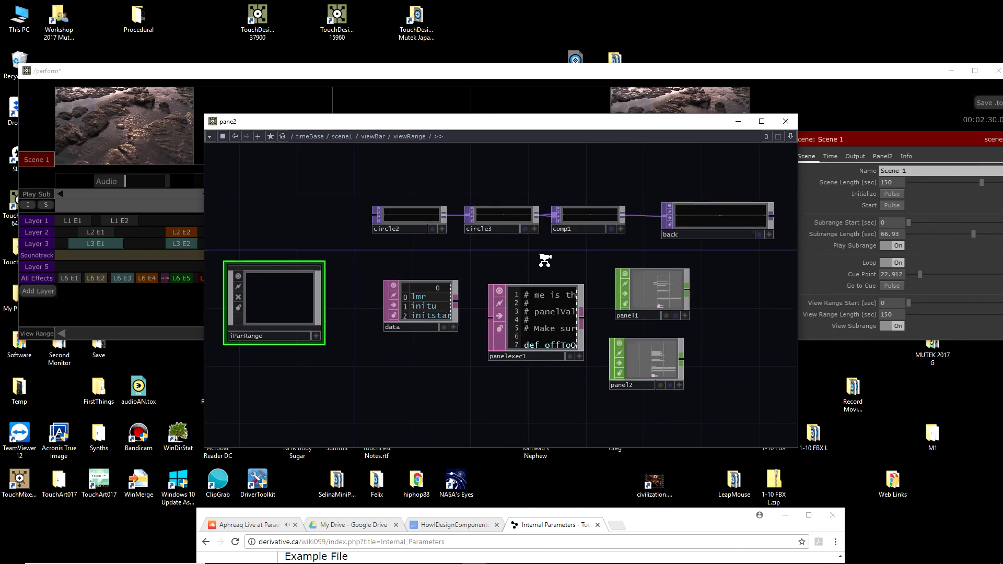
scroll(499, 264, up, 5)
scroll(504, 251, down, 3)
drag(507, 240, 423, 196)
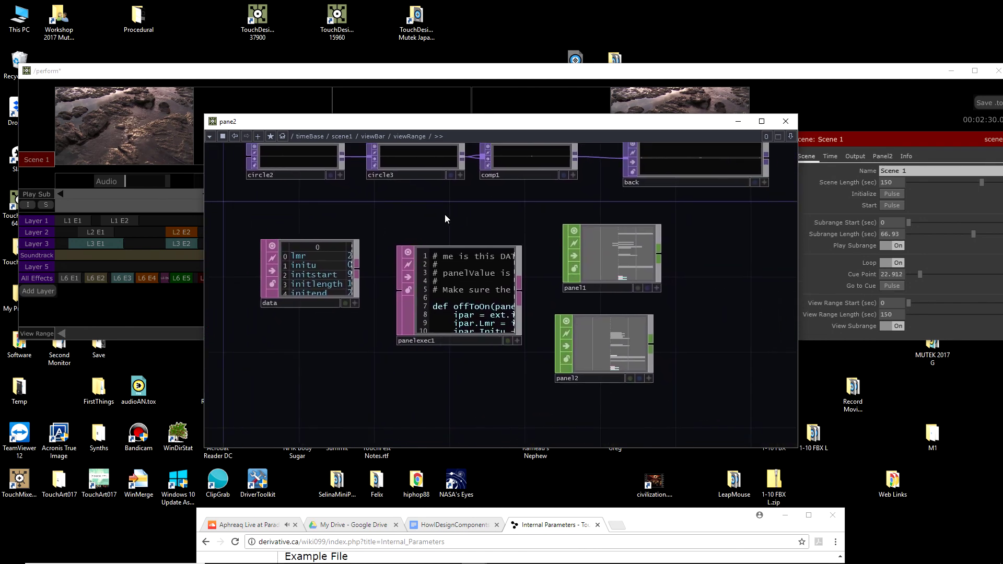
Step: Inspect the images of the circle2 and circle3 nodes up close, following the chain towards comp1
drag(365, 217, 432, 331)
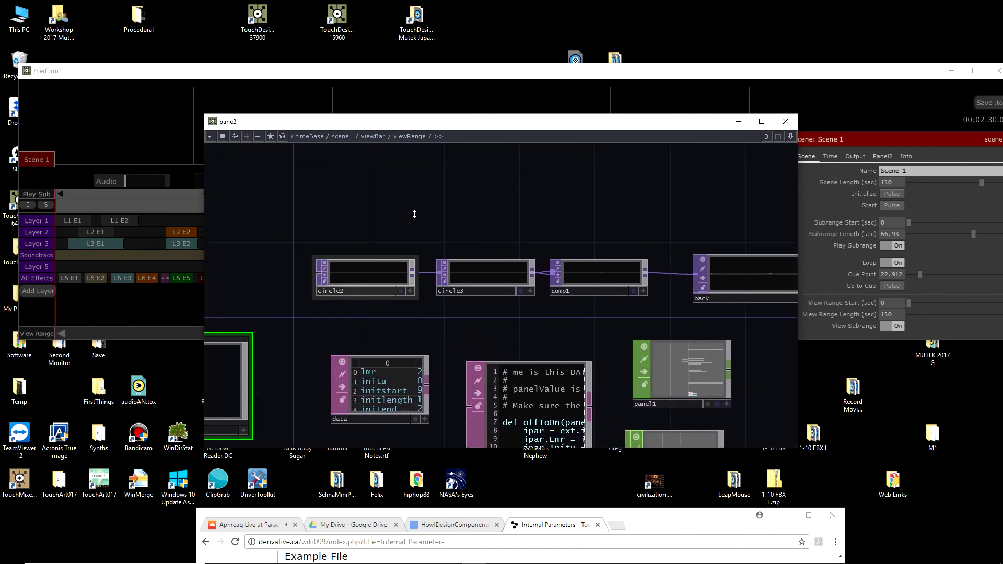
scroll(414, 214, up, 5)
drag(475, 282, 551, 171)
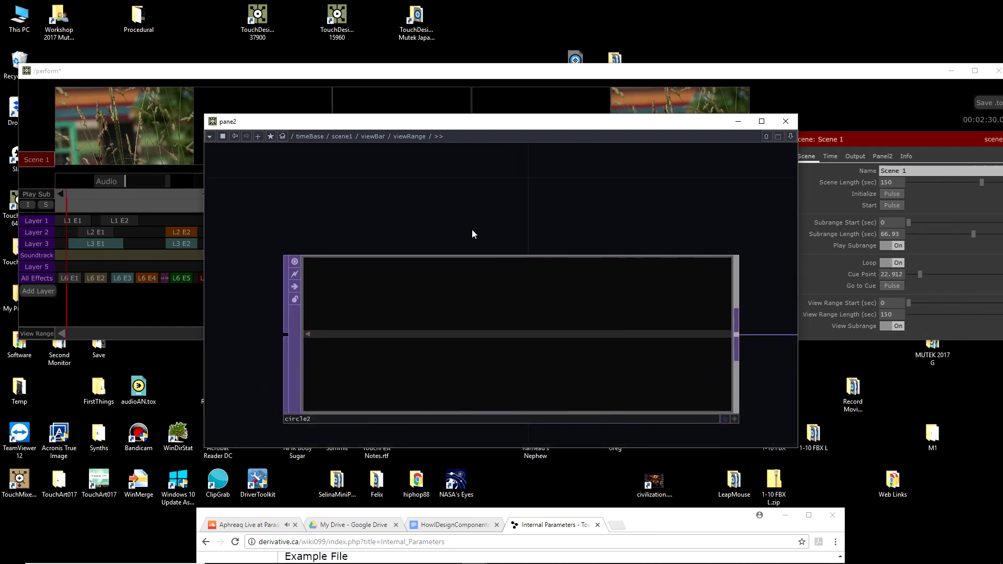
drag(472, 228, 484, 186)
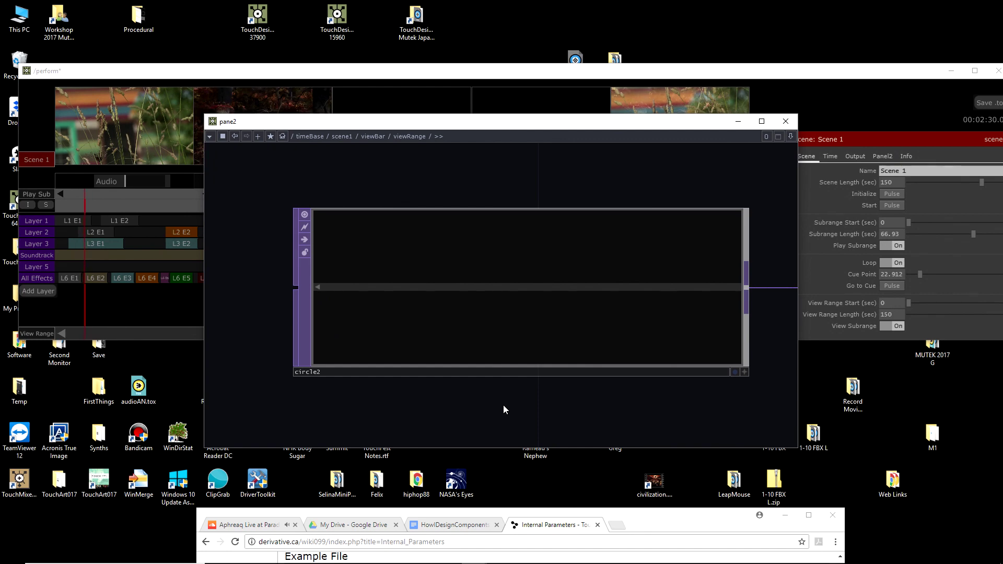
click(526, 307)
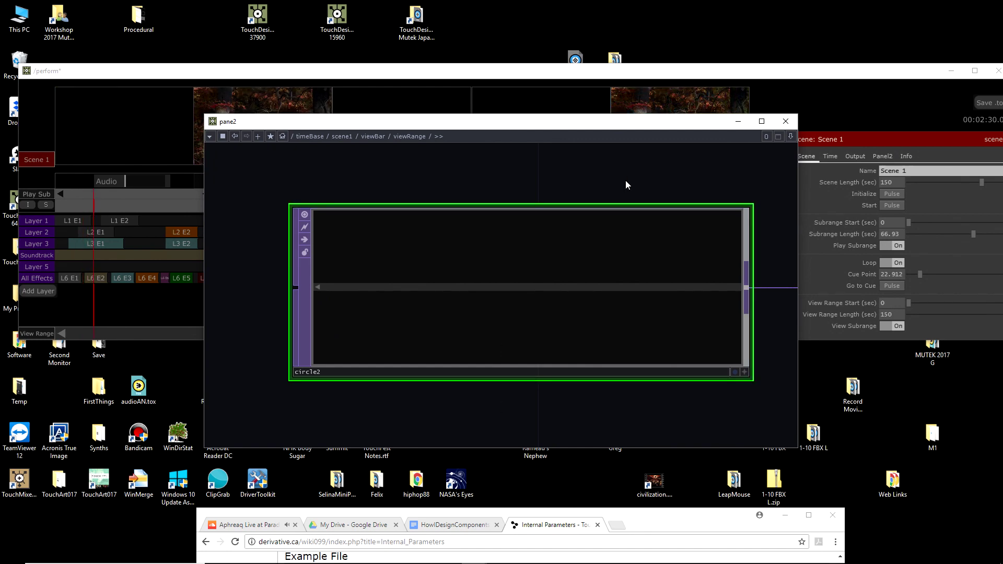
scroll(625, 180, down, 3)
scroll(649, 307, right, 5)
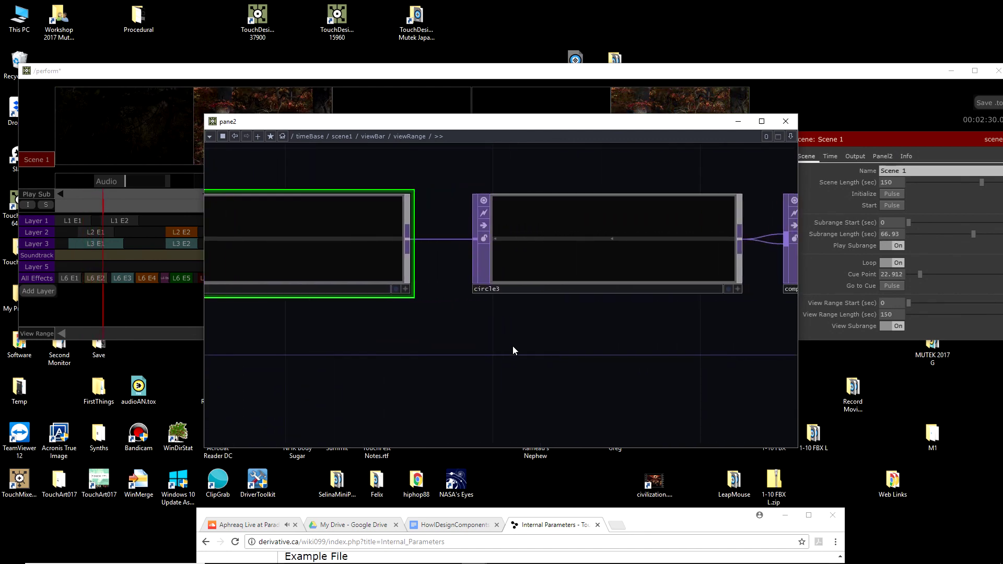
scroll(595, 164, up, 3)
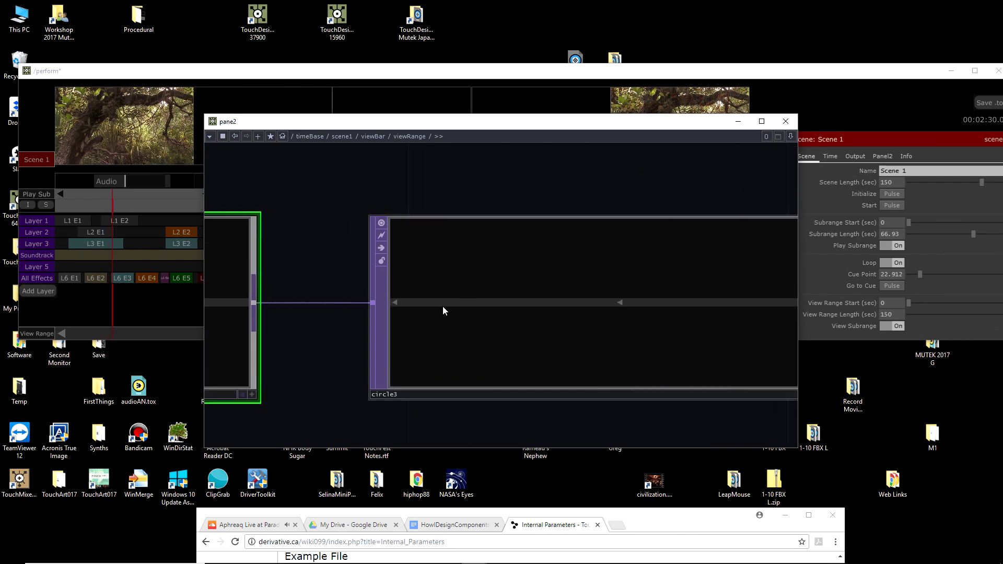
scroll(666, 194, down, 2)
drag(656, 194, 492, 191)
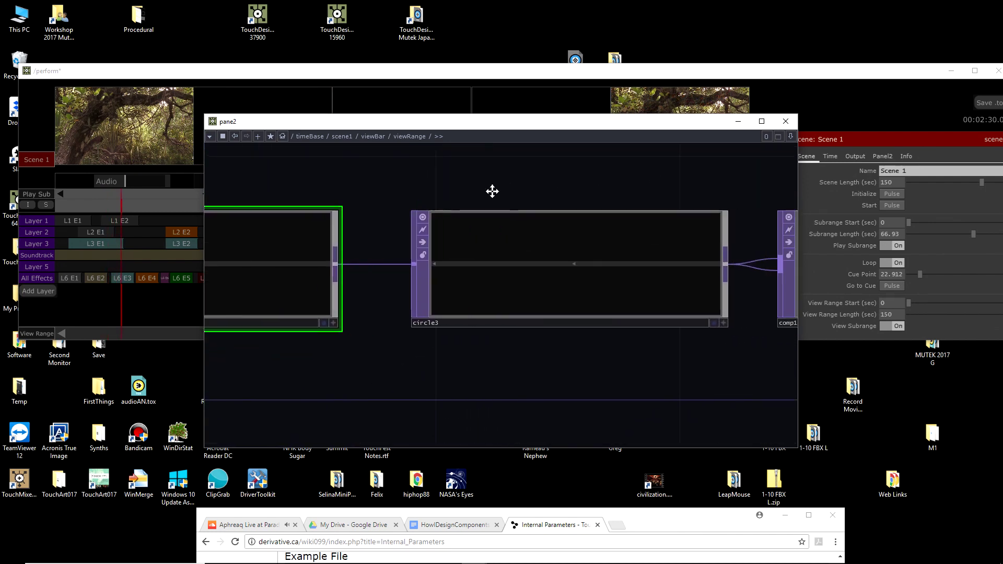
scroll(519, 197, right, 4)
scroll(502, 219, right, 4)
Step: Select comp1, inspect its composited arrows, and check its Transform parameters before hiding them again
click(480, 317)
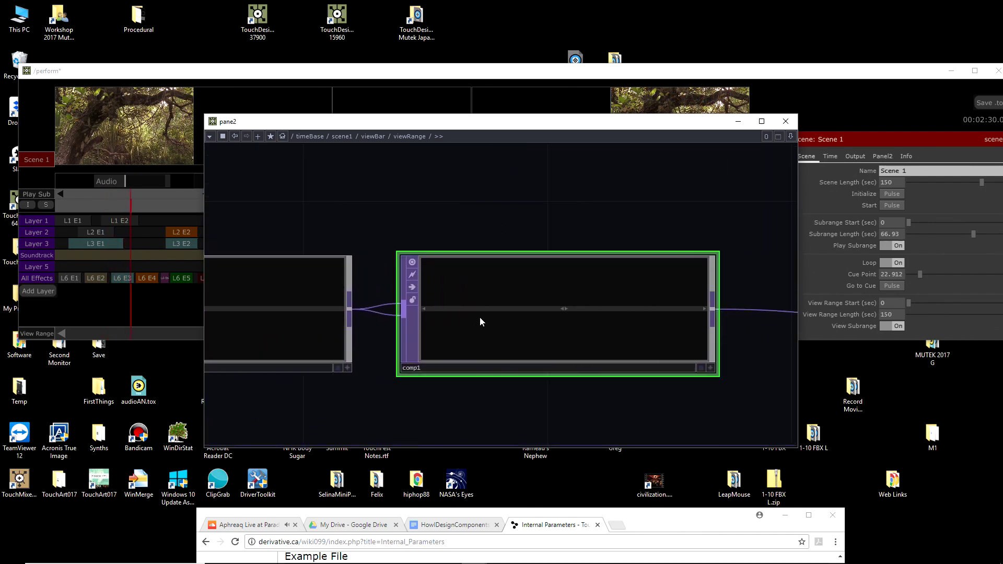
scroll(610, 201, up, 2)
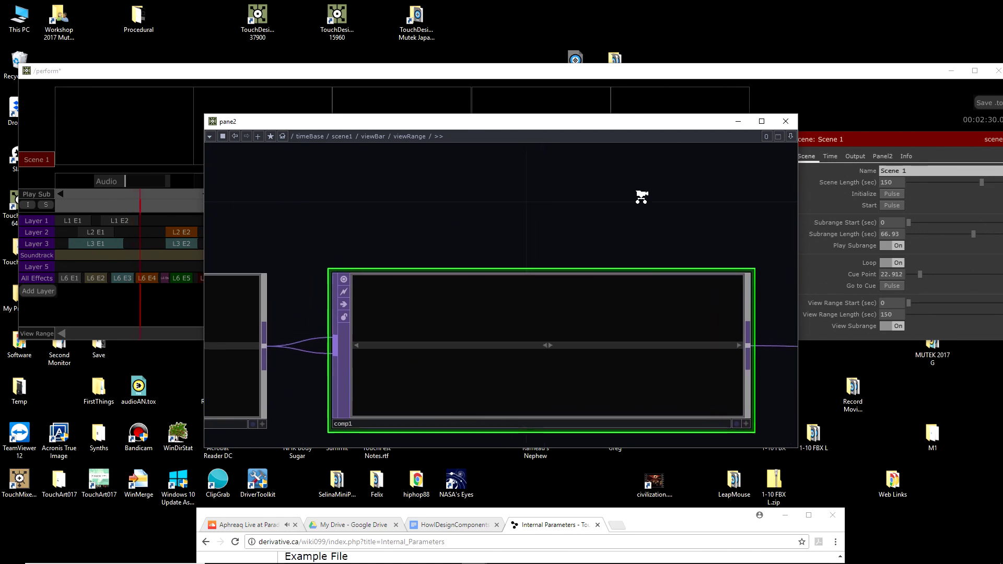
scroll(616, 199, down, 2)
key(p)
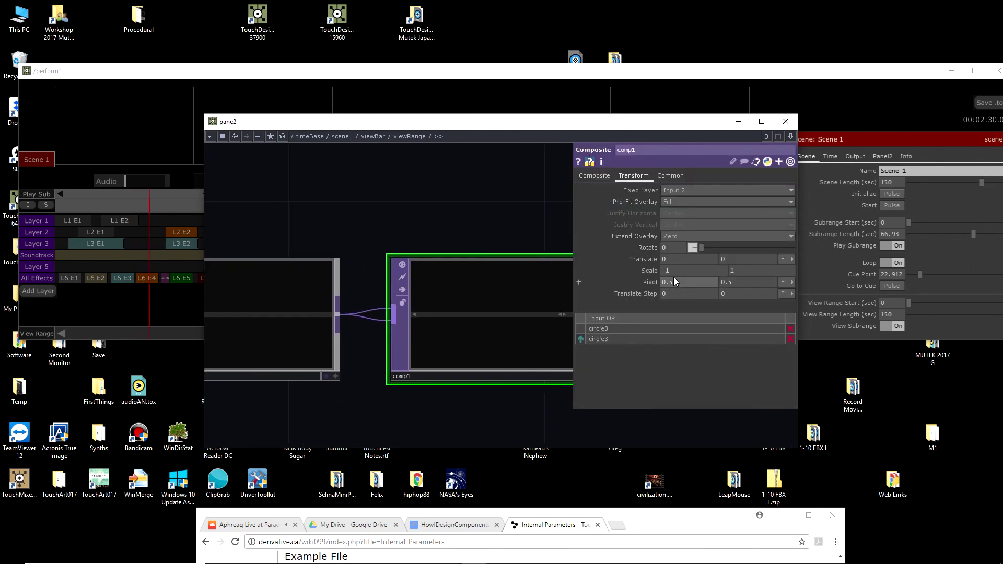
key(p)
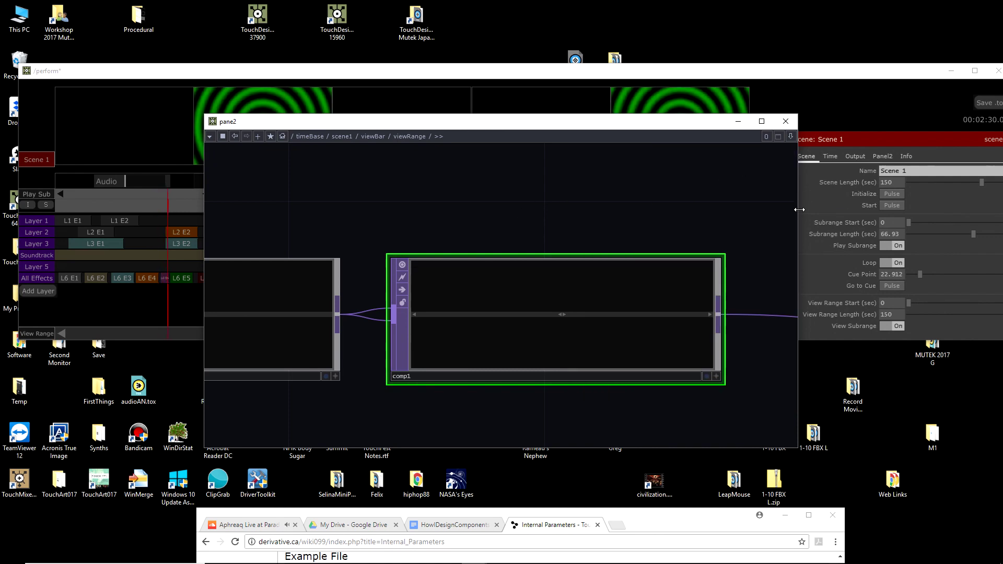
Step: Widen the viewRange network pane, move it higher on the desktop, and follow the chain from comp1 to the back node
drag(799, 197, 908, 197)
scroll(668, 209, down, 3)
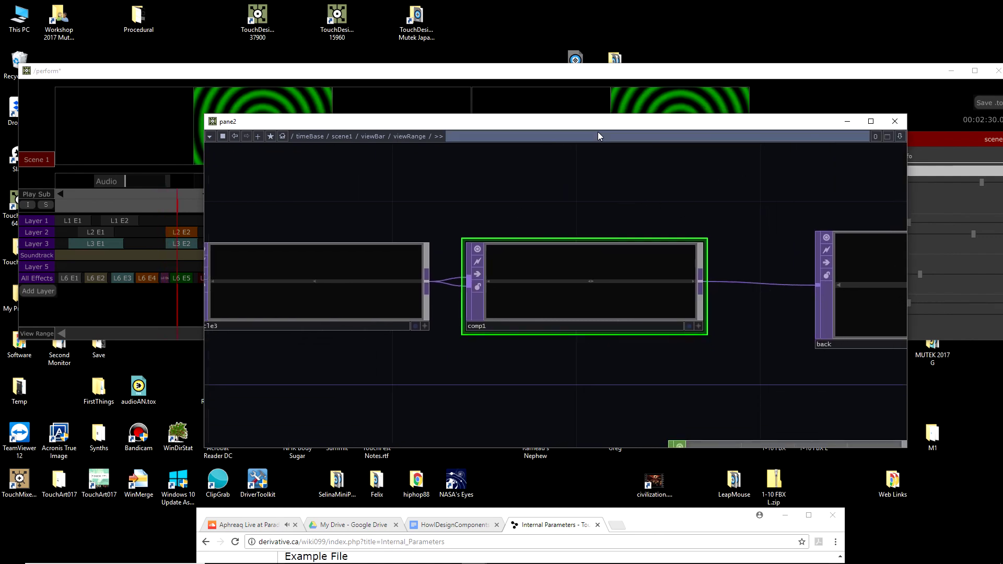
drag(591, 115, 574, 57)
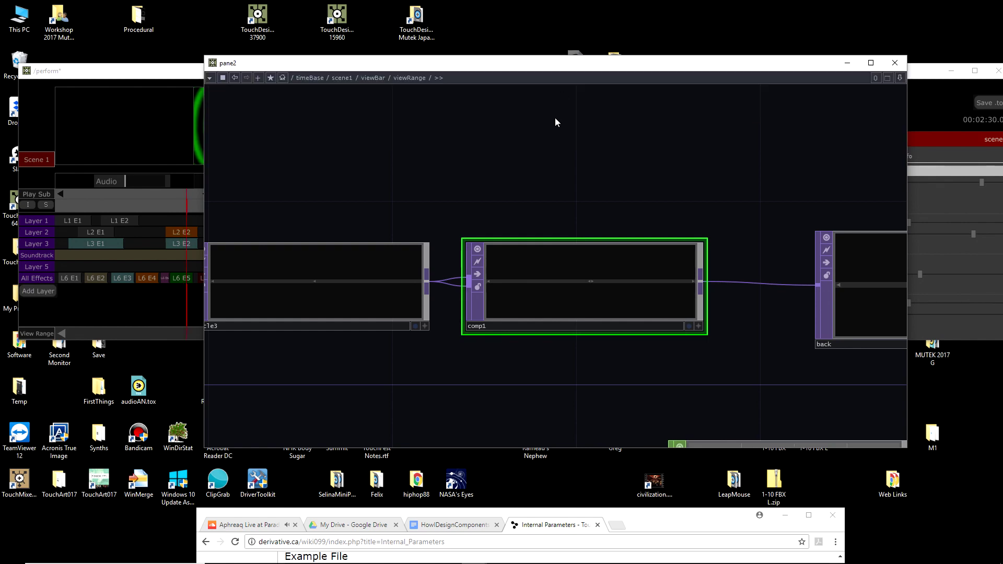
scroll(533, 175, down, 3)
drag(475, 146, 368, 170)
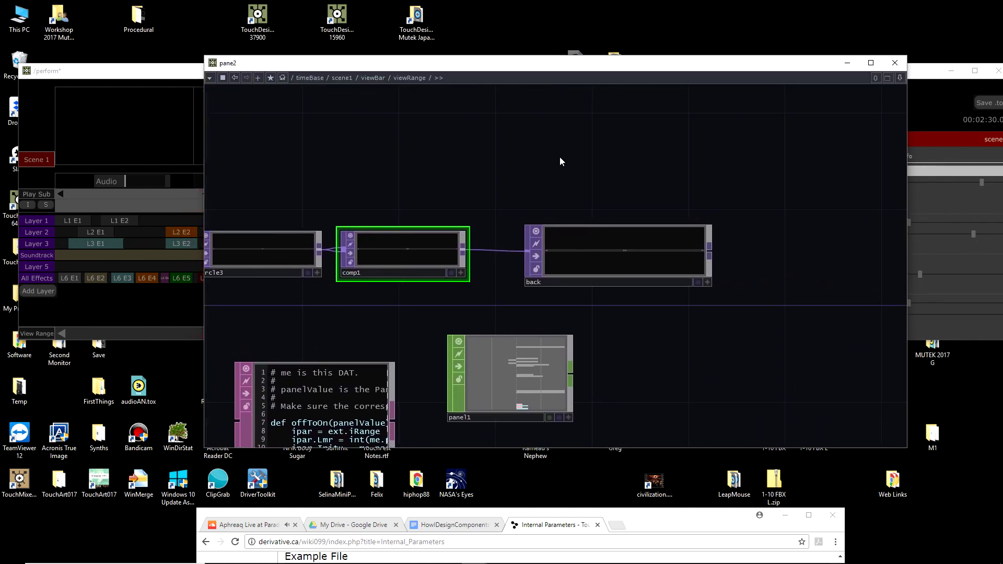
scroll(688, 177, up, 3)
drag(694, 177, 499, 150)
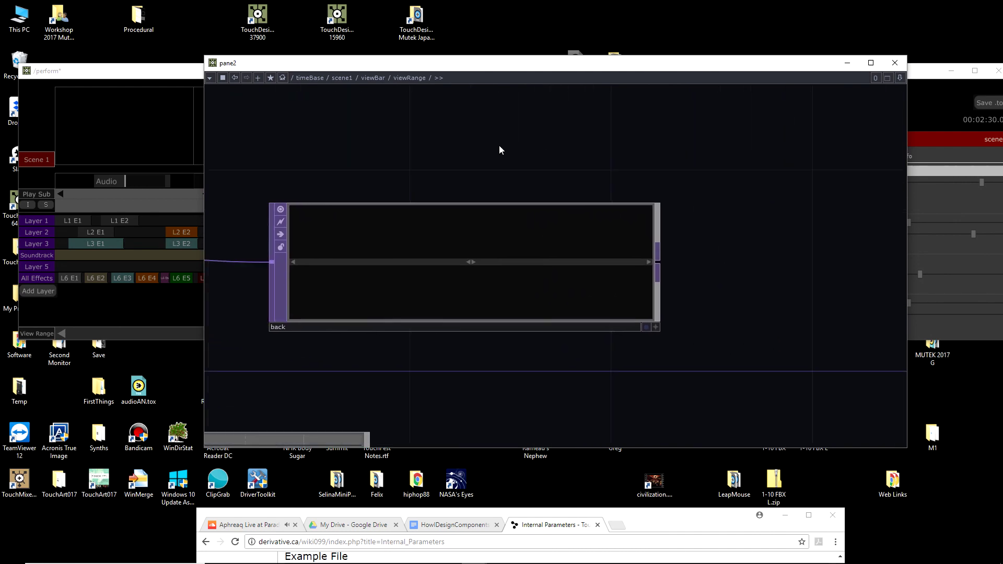
Step: Look over the nodes surrounding back and comp1, and briefly show comp1's parameters before hiding them again
right_click(500, 150)
click(475, 146)
scroll(475, 145, down, 3)
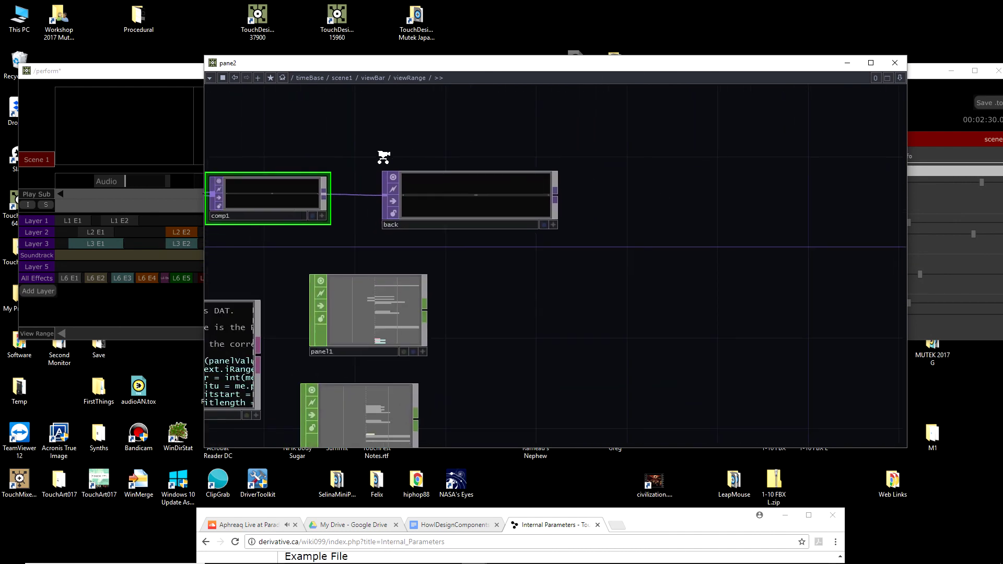
drag(382, 145, 508, 146)
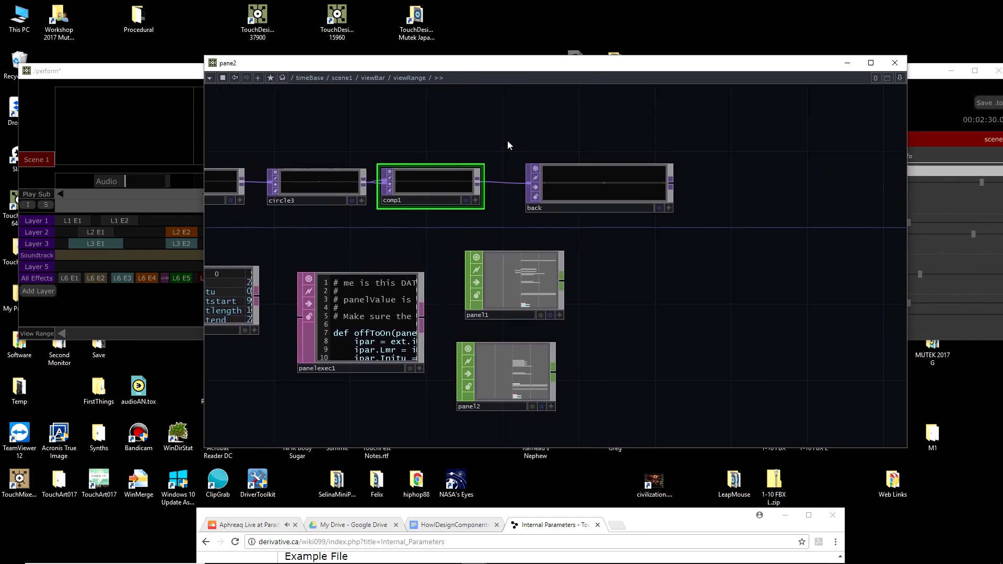
key(p)
key(p)
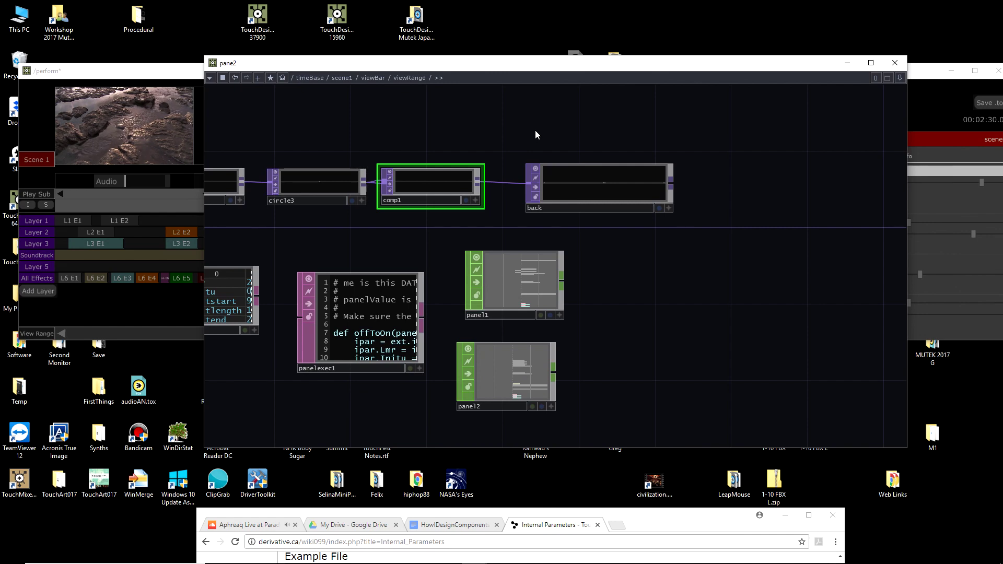
Step: View the whole viewRange network, and rearrange the pane and perform windows so the timeline and nodes can be seen side by side
scroll(550, 121, down, 5)
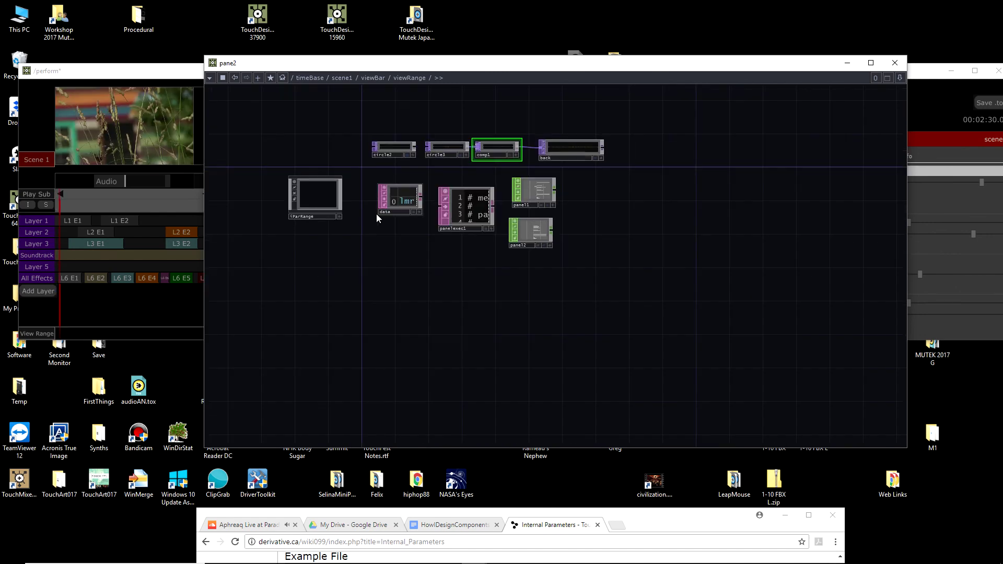
scroll(464, 125, up, 5)
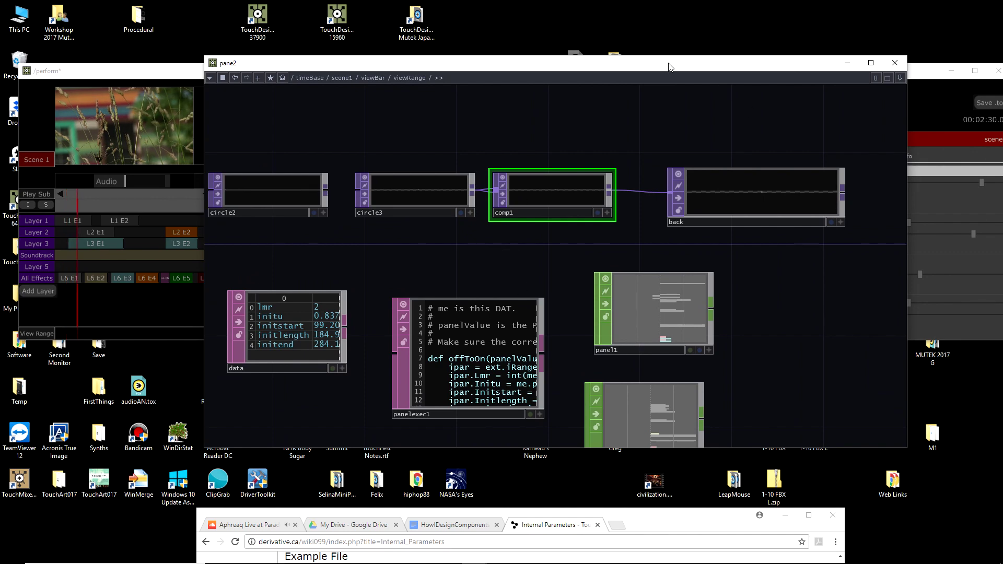
drag(670, 67, 849, 84)
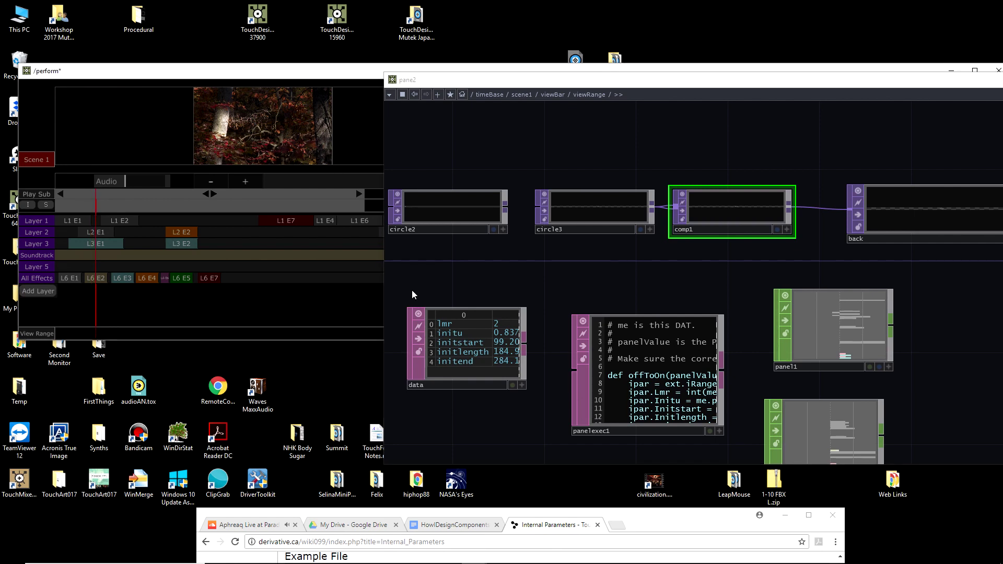
drag(351, 70, 320, 12)
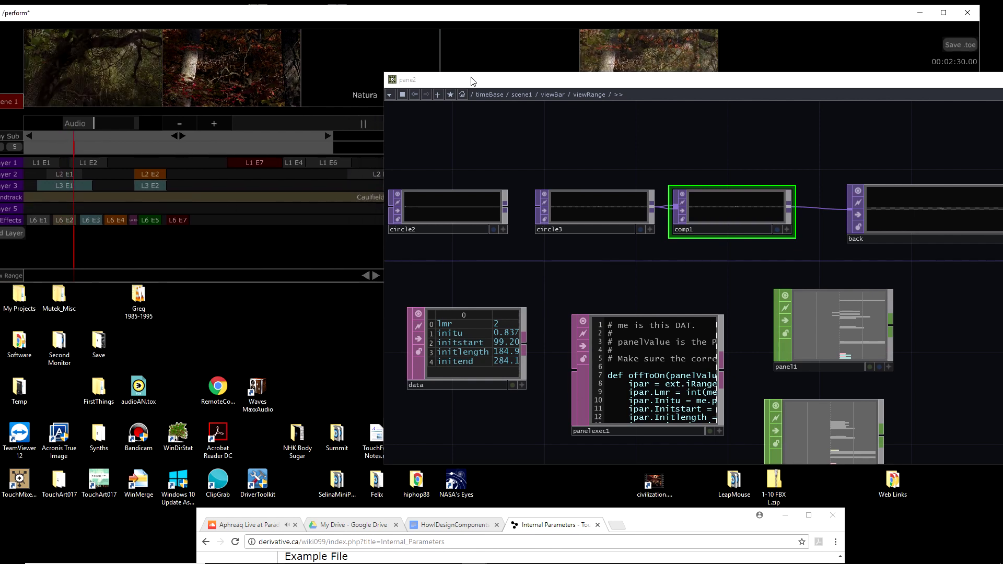
drag(473, 81, 268, 81)
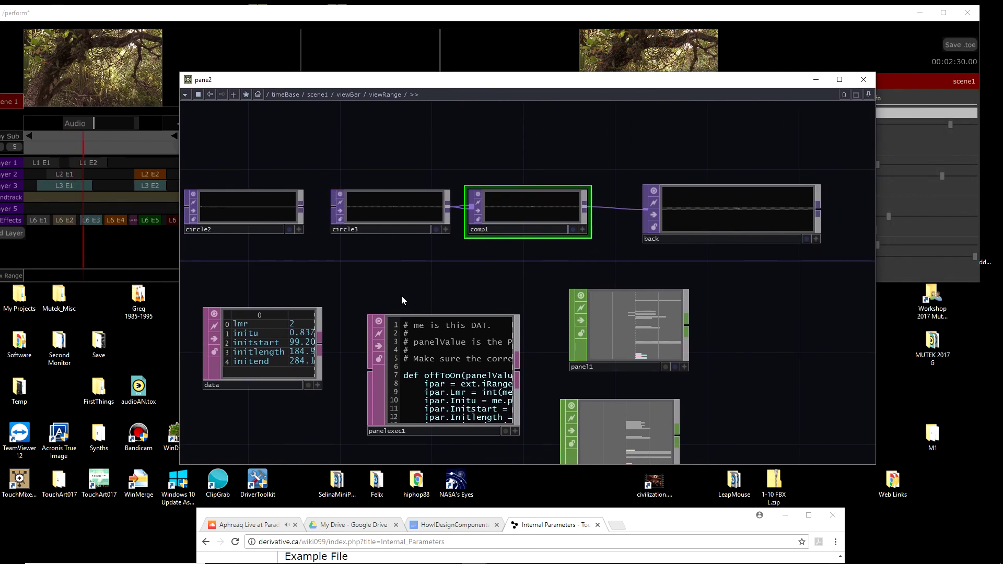
Step: Read panelexec1's offToOn, whileOn and onToOff code in the viewRange network, and close the pane
scroll(401, 300, up, 5)
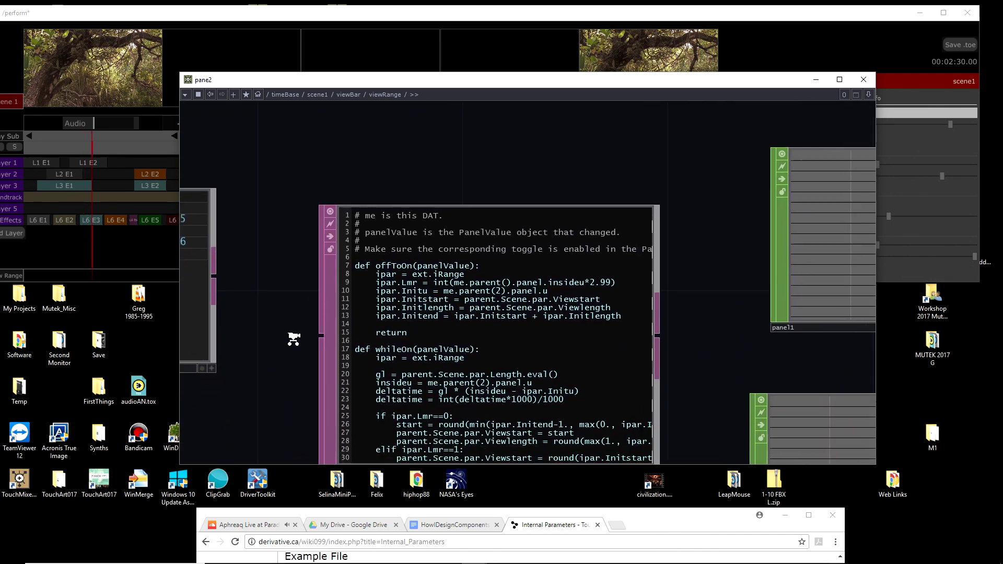
scroll(293, 340, up, 2)
drag(319, 328, 224, 318)
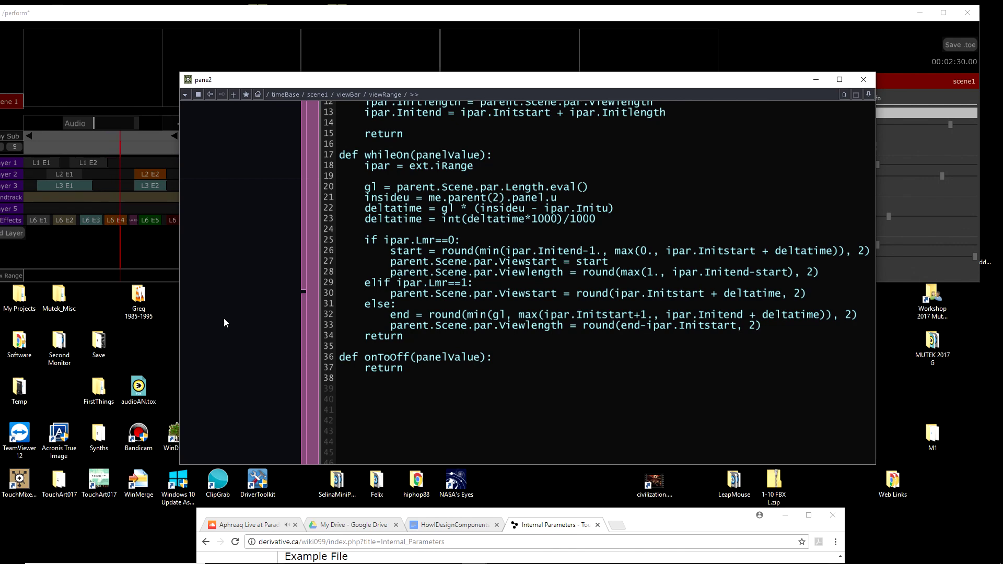
scroll(223, 319, down, 4)
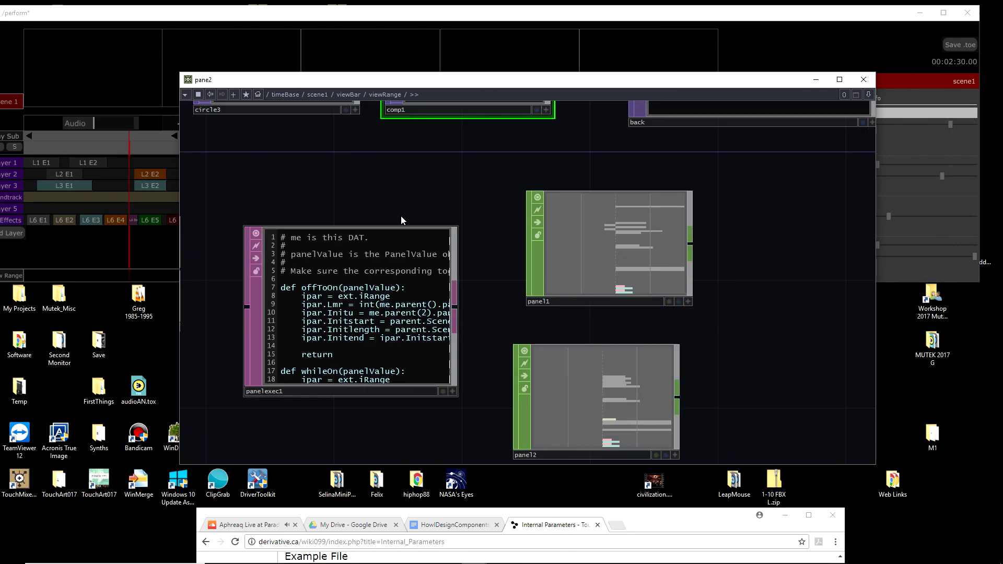
click(865, 79)
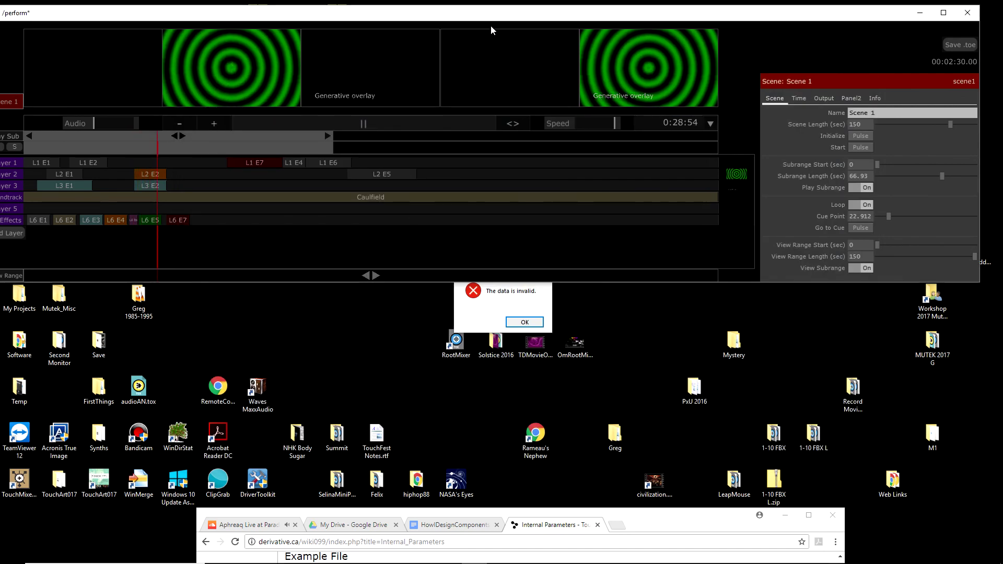
Step: Reposition the perform window, shorten Scene 1's view range length to about 135.35 seconds, and move the cue point to about 2.546 seconds
drag(456, 19, 527, 29)
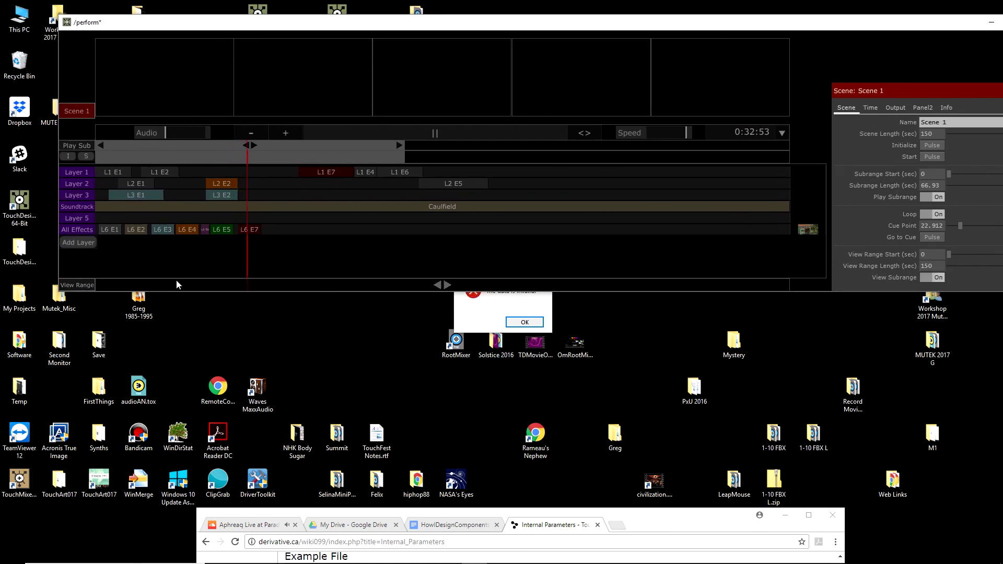
drag(949, 268, 728, 291)
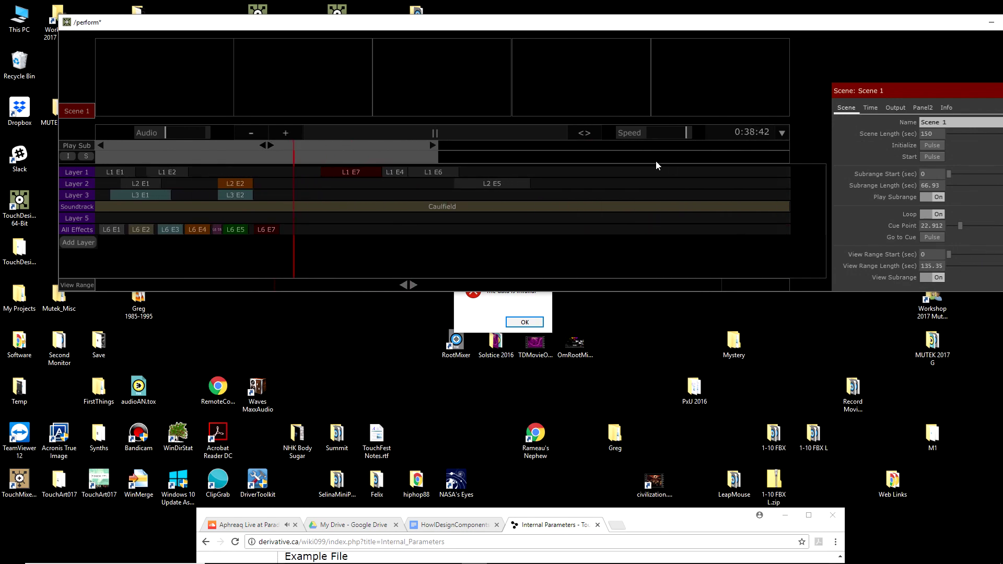
click(108, 154)
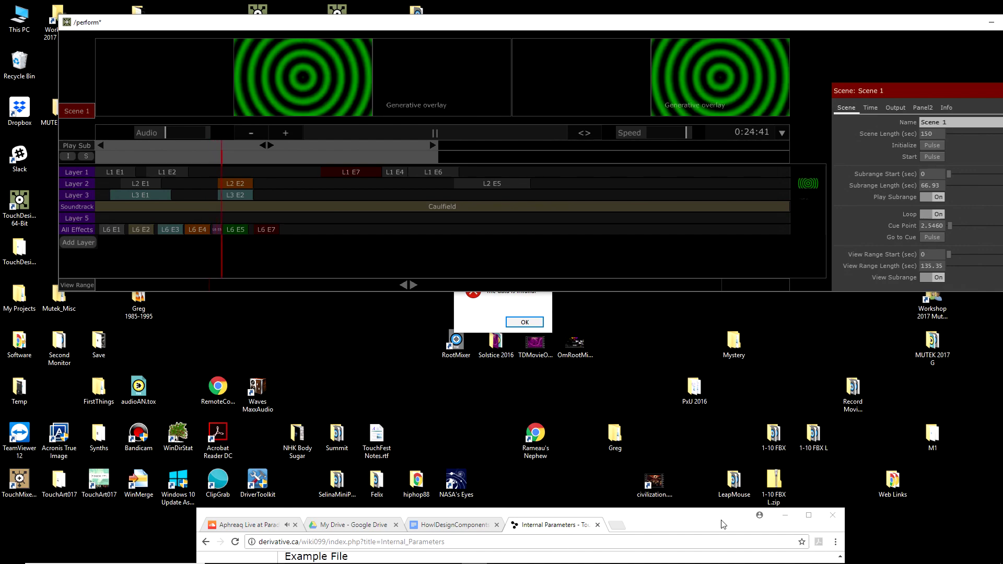
Step: Switch to the HowIDesignComponents document in the browser, go to the "Family of Execute DATs" section, and move the browser window aside
drag(708, 511, 682, 64)
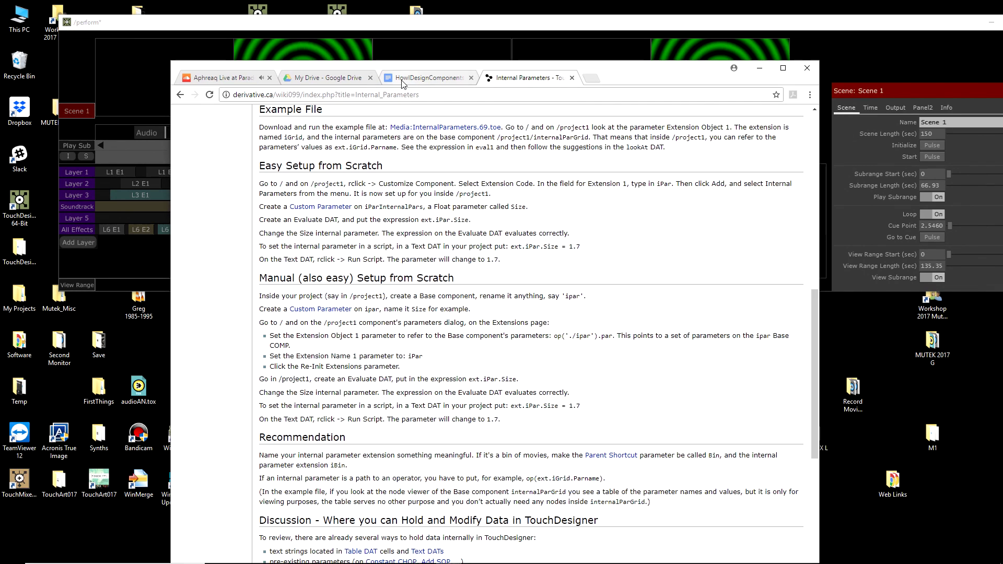
click(426, 78)
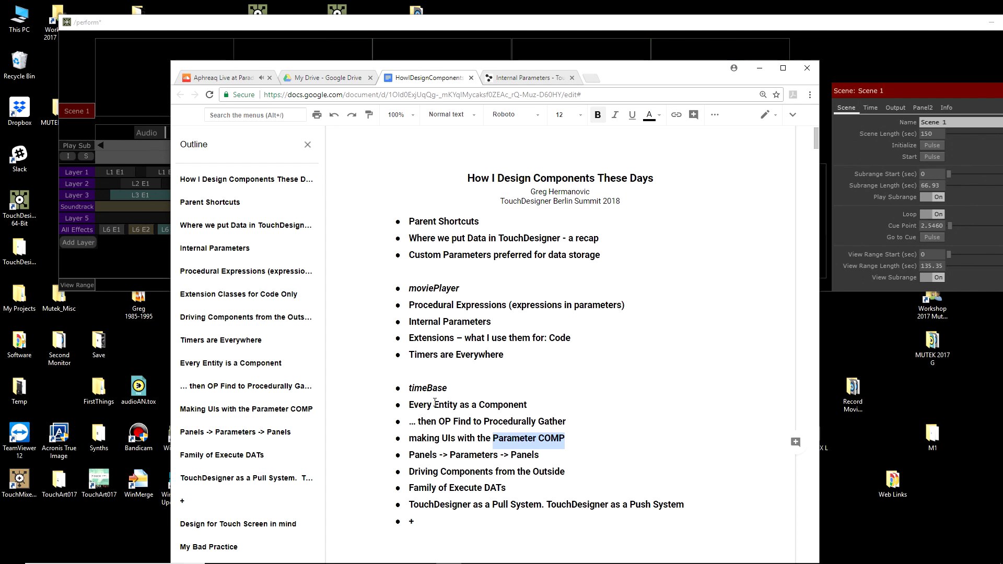
click(184, 454)
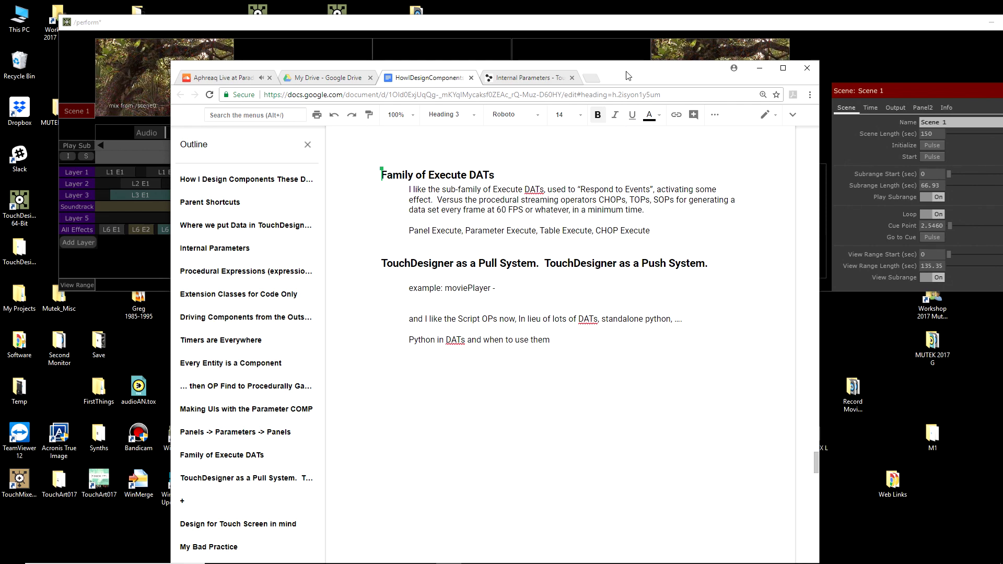
drag(626, 75, 455, 112)
Step: Return to TouchDesigner, exit perform mode, switch to the moviePlayer network, and enter moviePlayer1
click(444, 47)
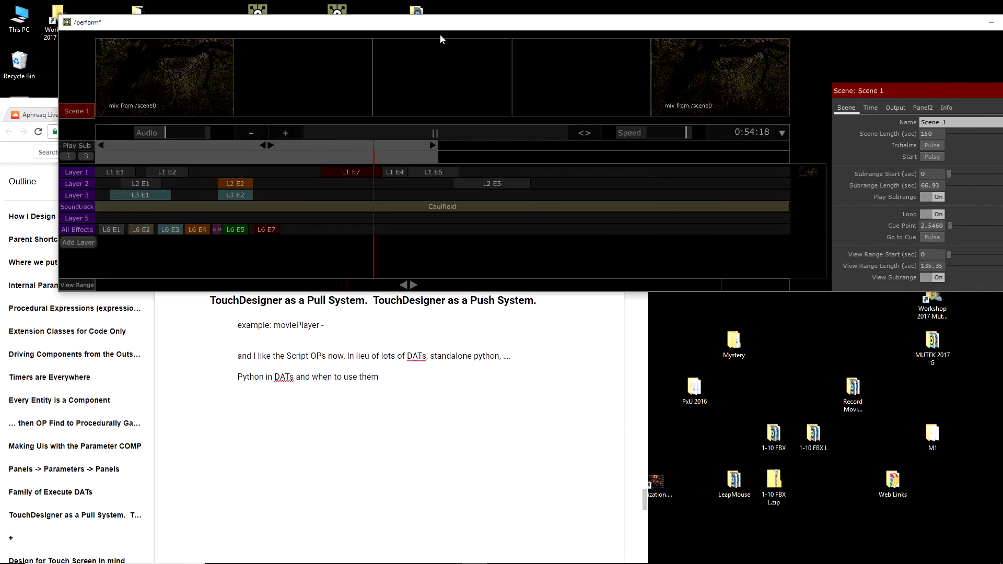
key(Escape)
scroll(493, 209, down, 5)
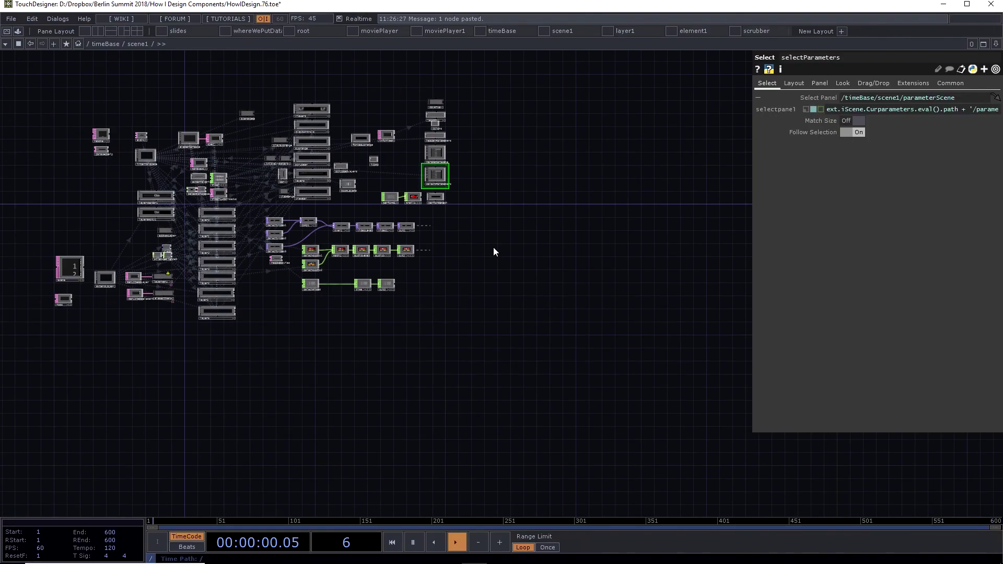
drag(493, 247, 557, 281)
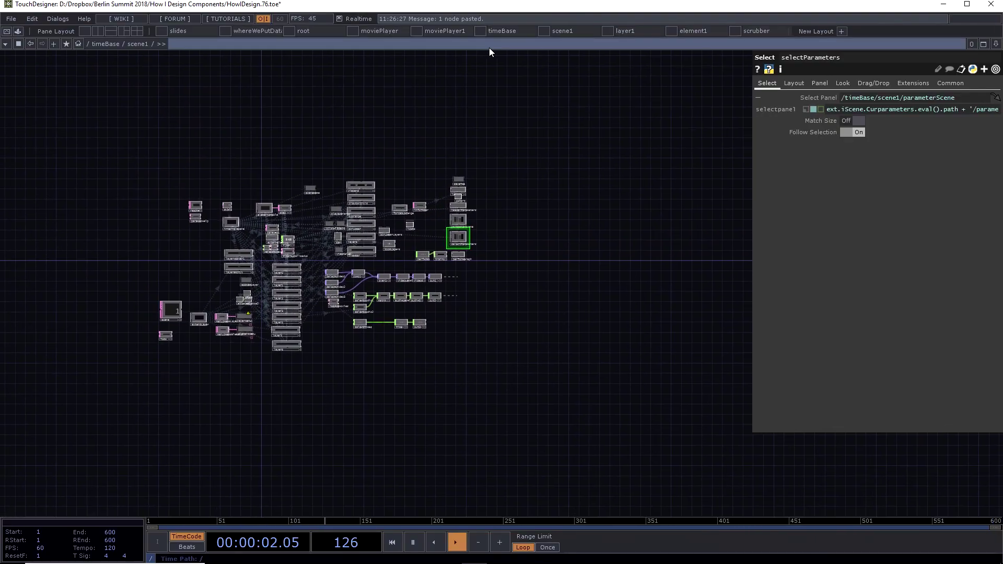
click(377, 32)
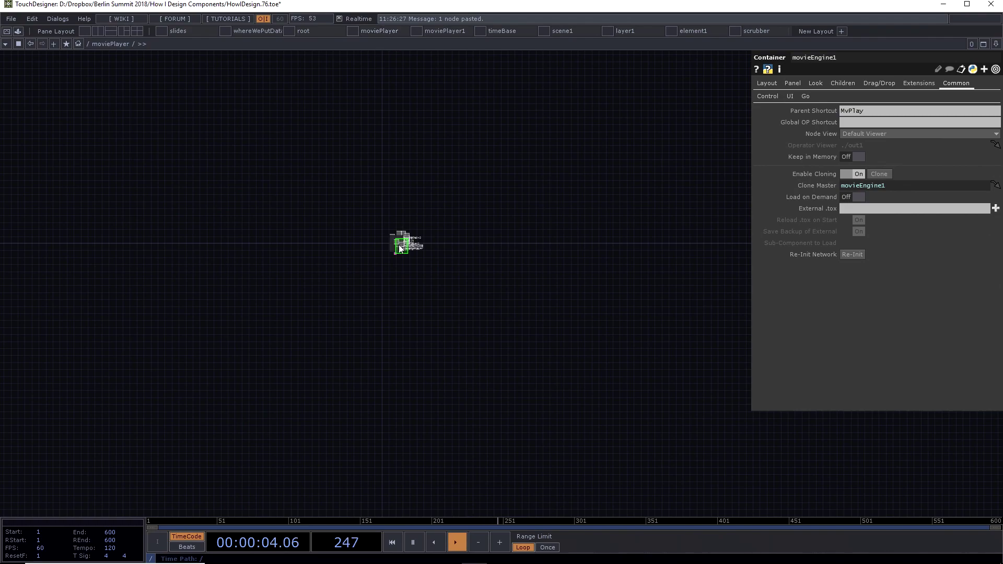
scroll(377, 256, up, 5)
scroll(377, 256, up, 5)
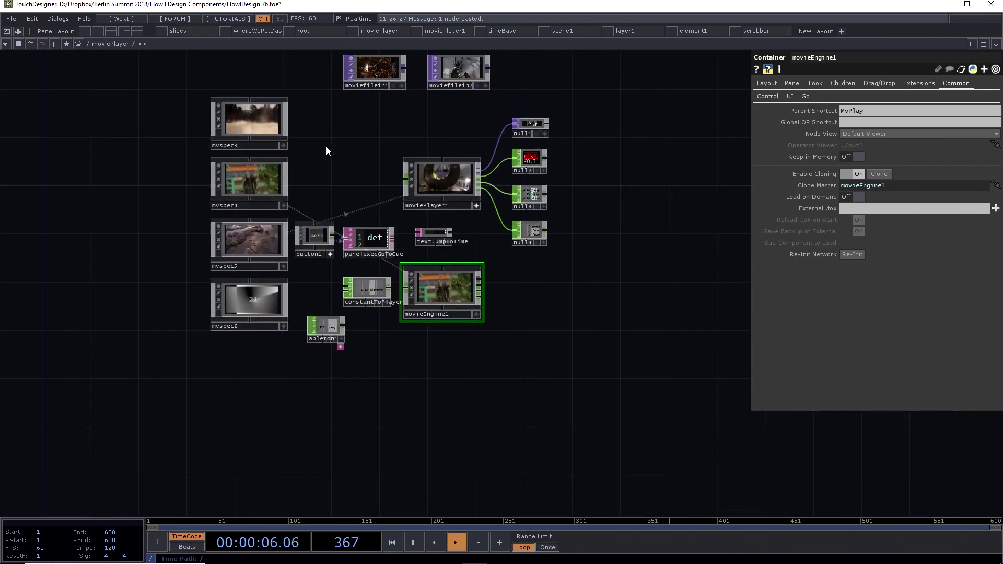
scroll(448, 172, up, 5)
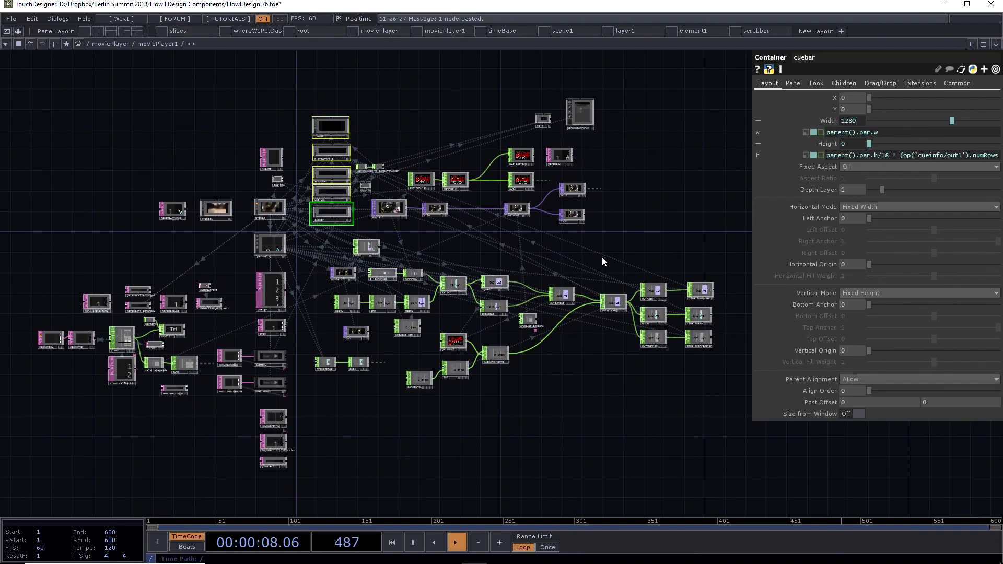
Step: Select the back Null node at the end of moviePlayer1's movie image chain to show its parameters
drag(611, 208, 581, 210)
scroll(598, 206, up, 2)
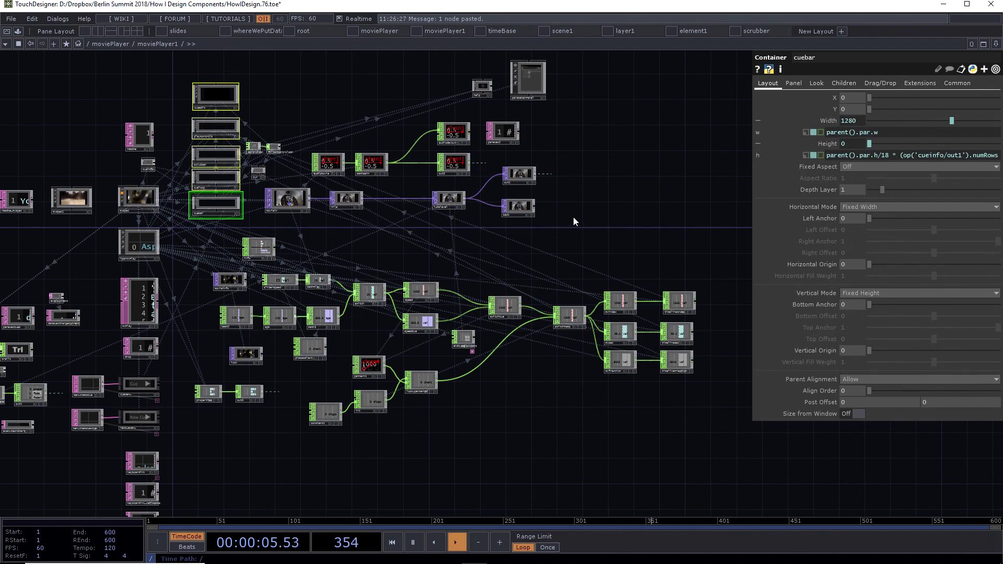
scroll(536, 158, up, 3)
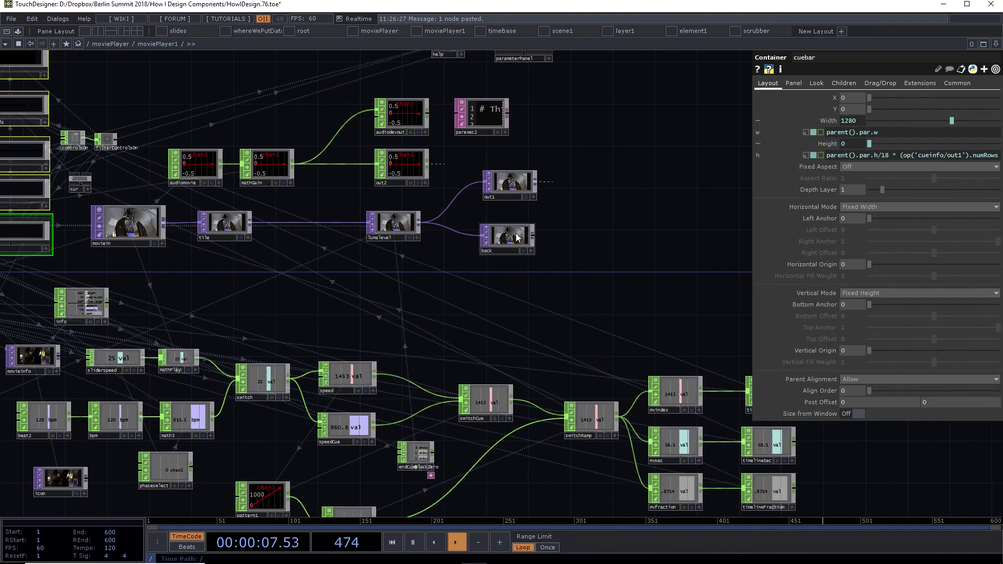
click(504, 238)
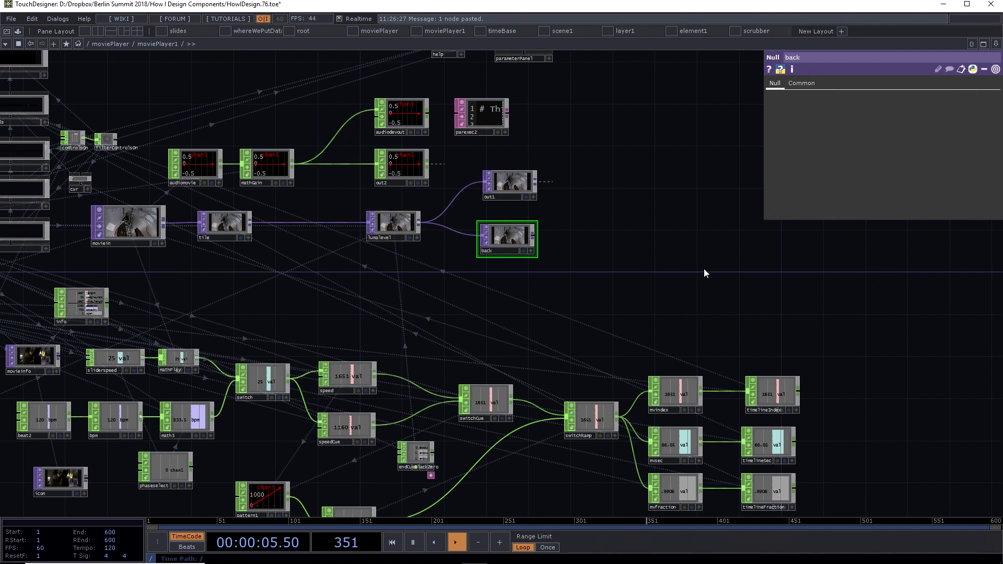
Step: Look over moviePlayer1's timer, iparMvPlay and Execute DATs, and its column of control panels
scroll(704, 268, down, 3)
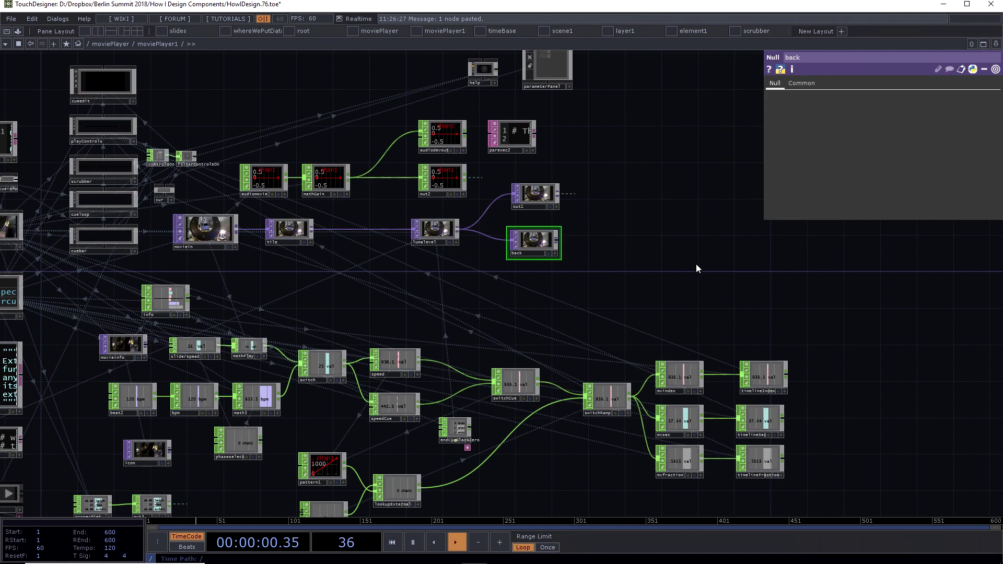
scroll(600, 270, down, 3)
scroll(104, 370, up, 5)
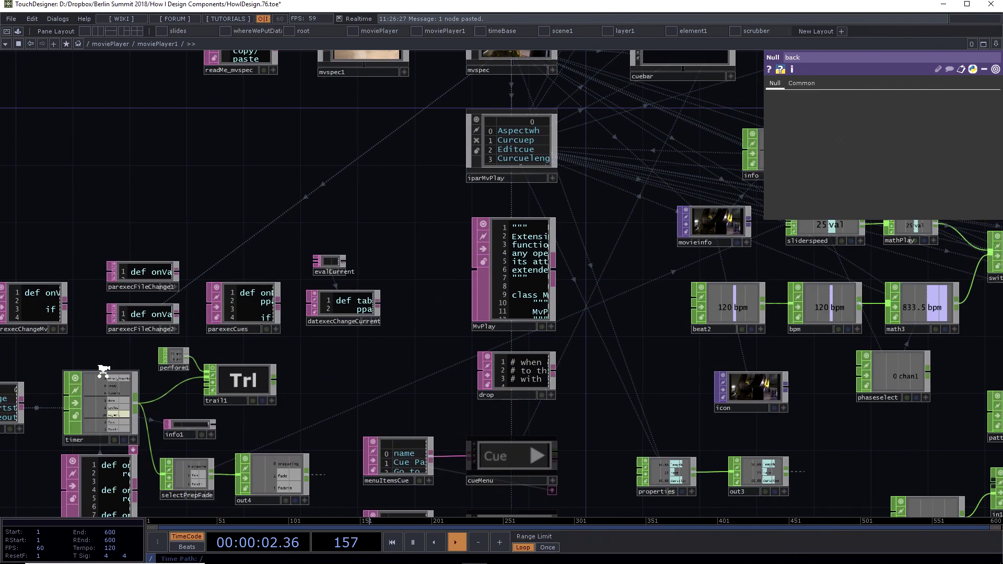
scroll(105, 369, down, 3)
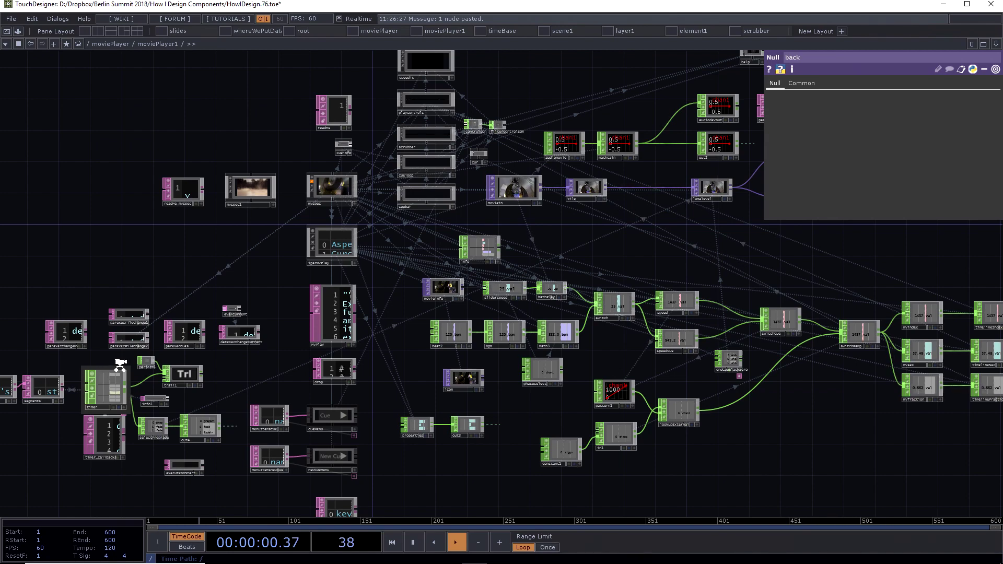
drag(55, 124, 62, 230)
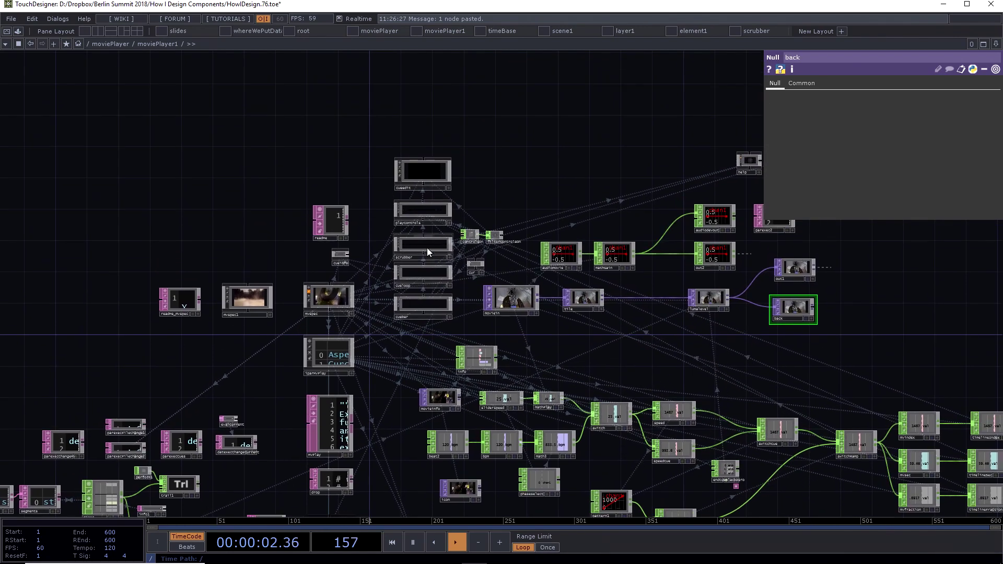
Step: Select the scrubber slider in moviePlayer1's column of control panels and show its layout parameters
scroll(433, 255, up, 5)
click(410, 180)
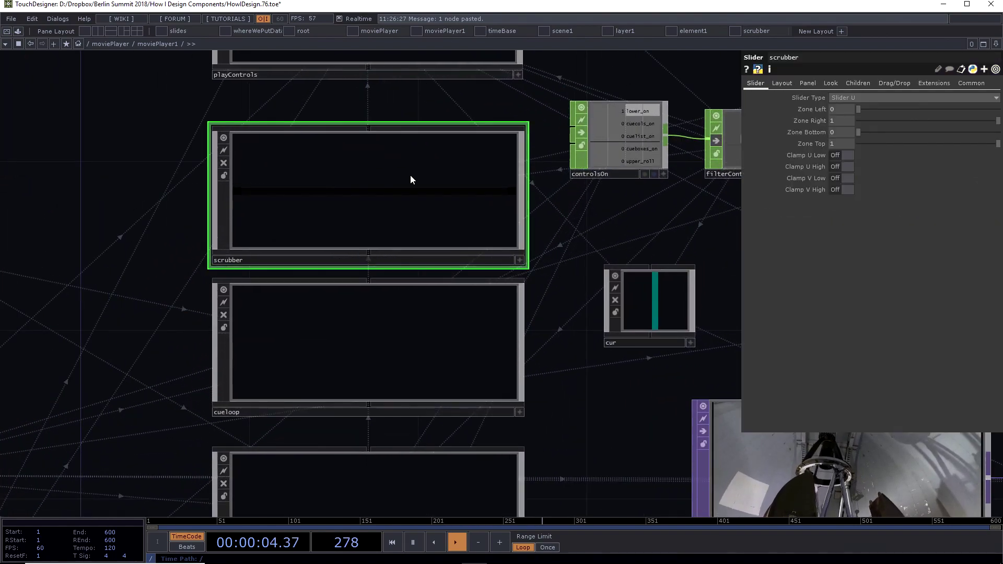
click(780, 84)
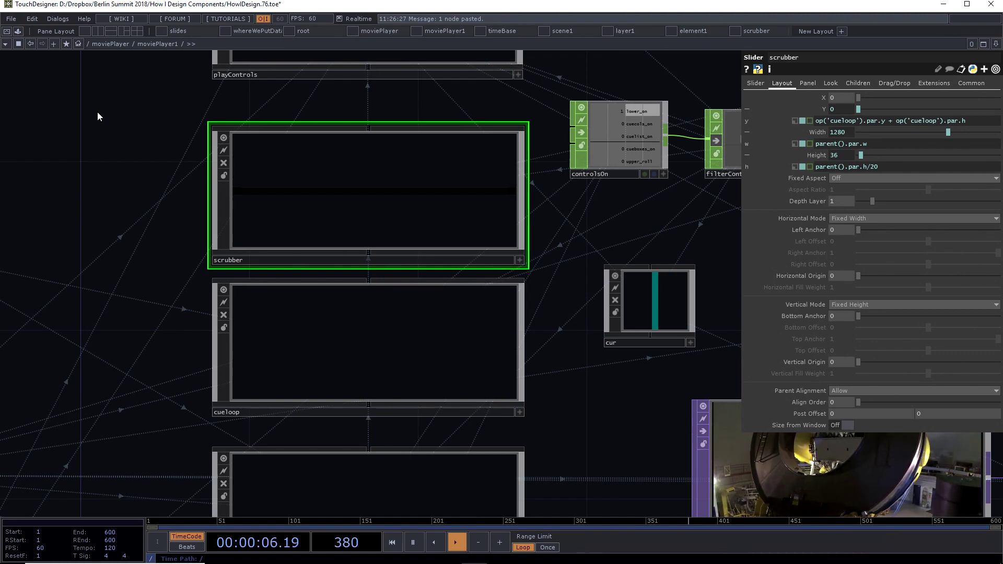
Step: Open moviePlayer1's viewer window, check scrubber's panel display and layout parameters beside it, and close the viewer
click(19, 44)
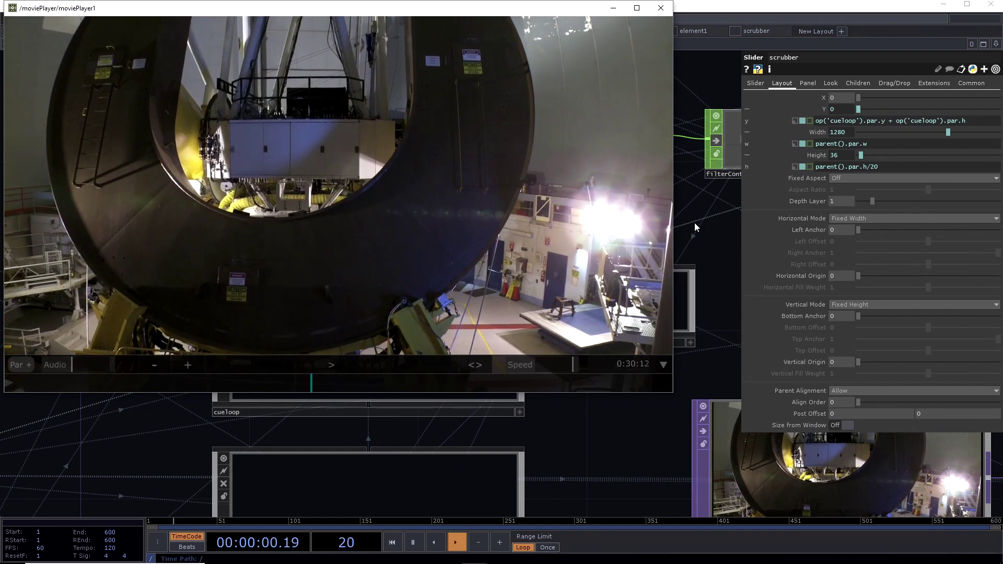
click(805, 84)
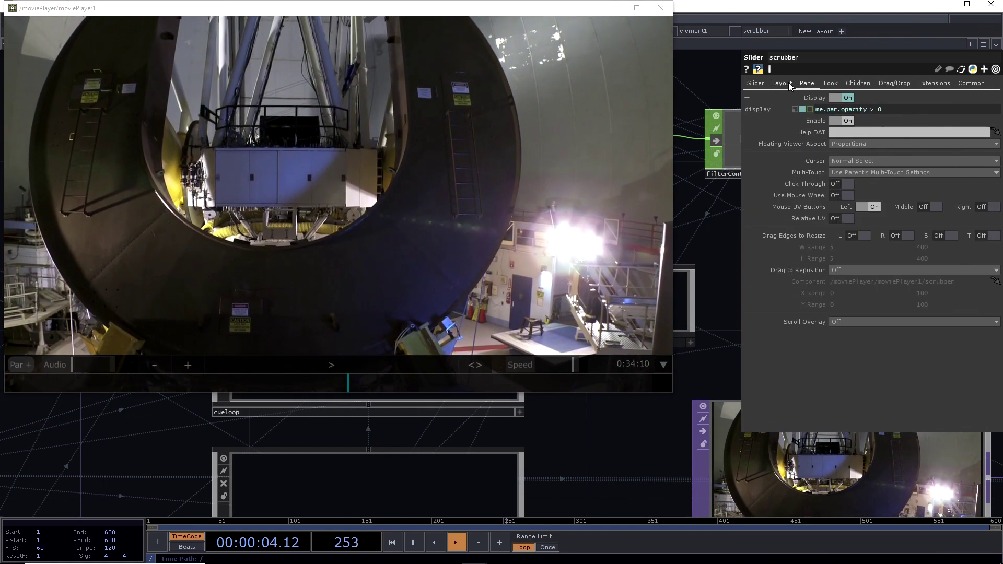
click(786, 83)
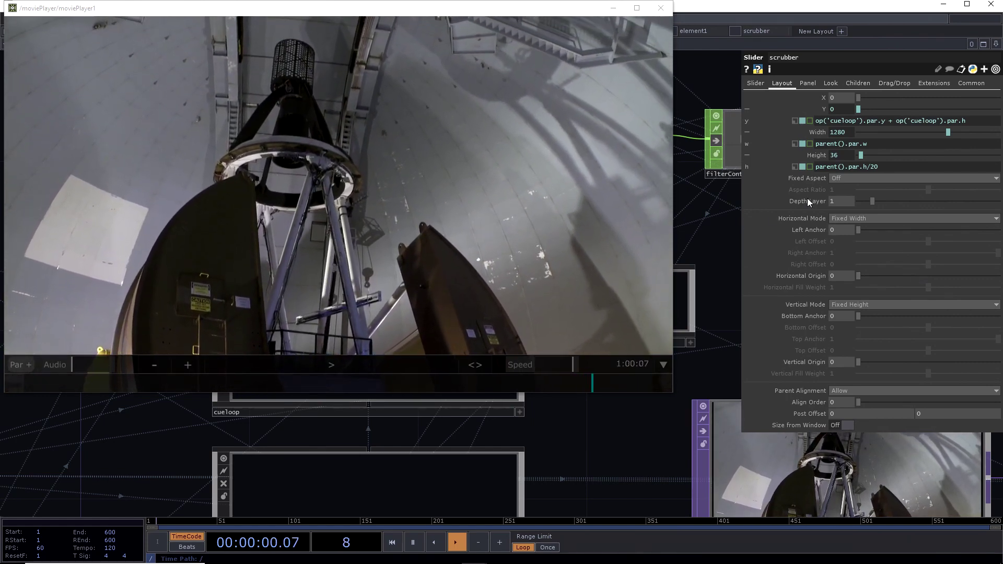
mouse_move(654, 74)
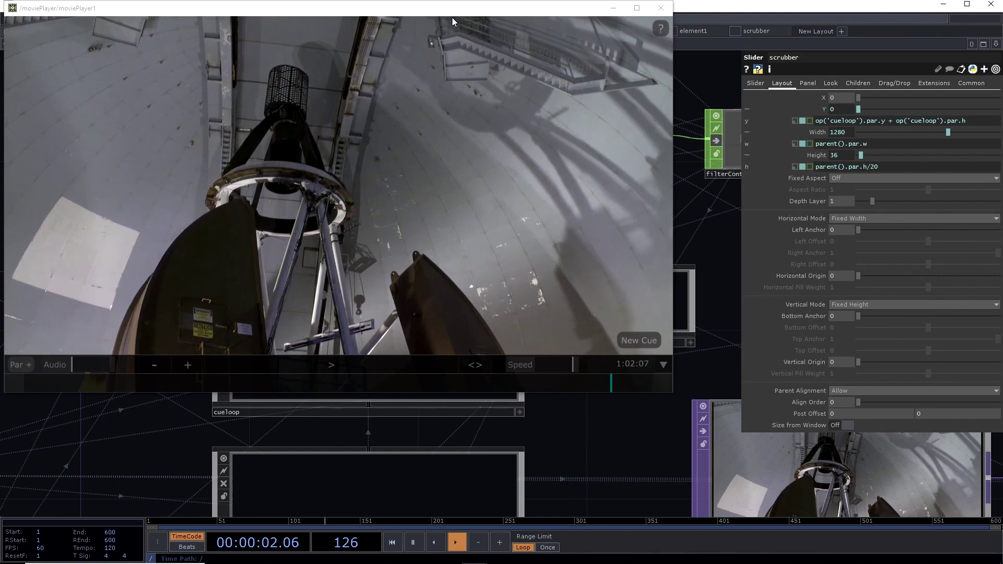
drag(546, 8, 595, 105)
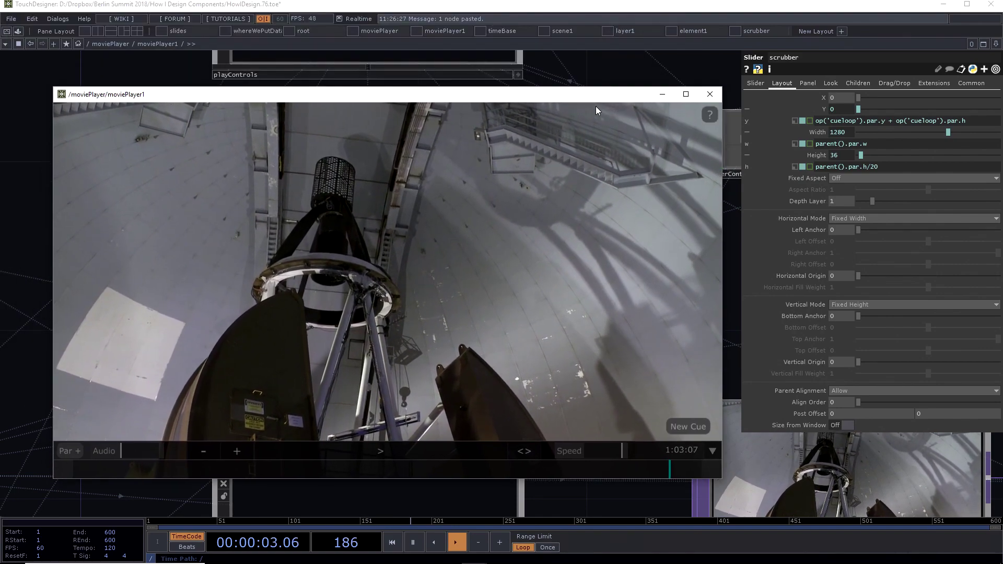
click(709, 94)
Step: Leave moviePlayer1 for the parent moviePlayer network, and go on to the root network
scroll(700, 91, down, 2)
scroll(421, 251, down, 8)
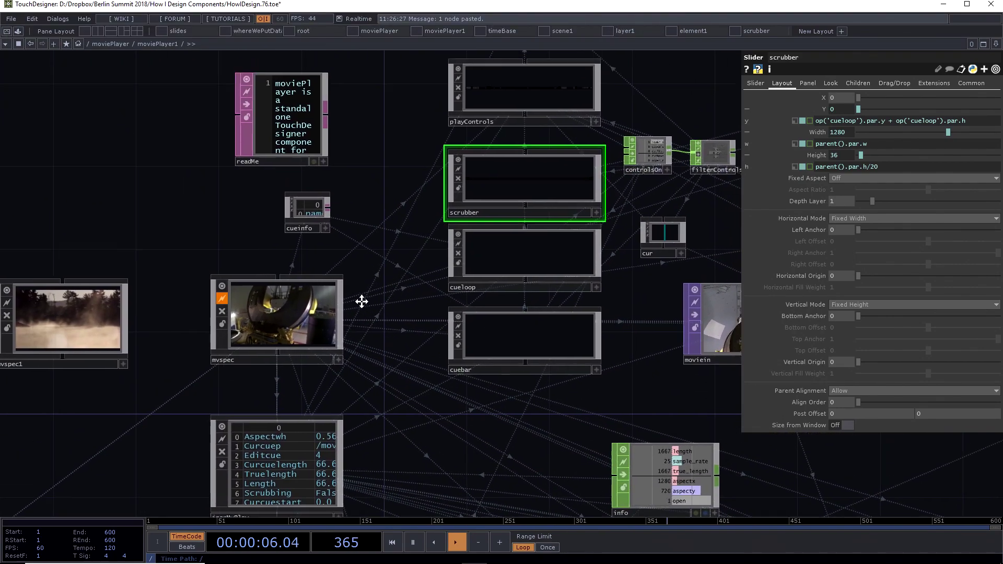
drag(133, 191, 95, 115)
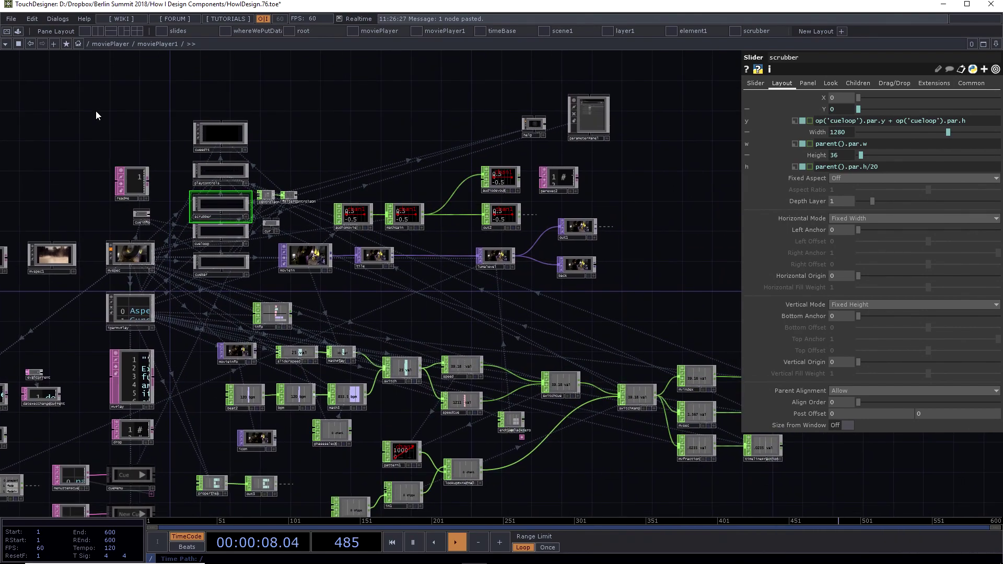
click(104, 43)
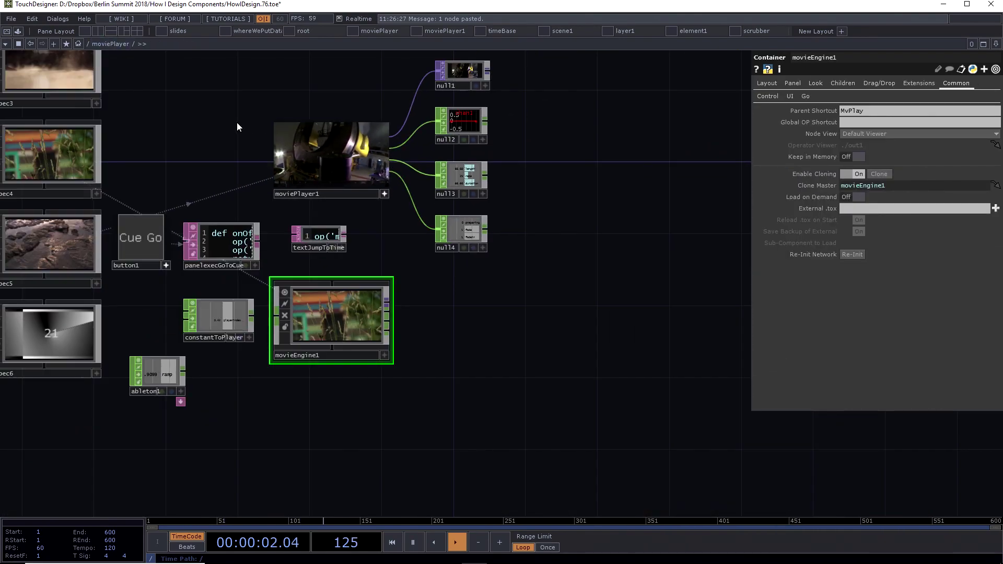
scroll(237, 123, down, 5)
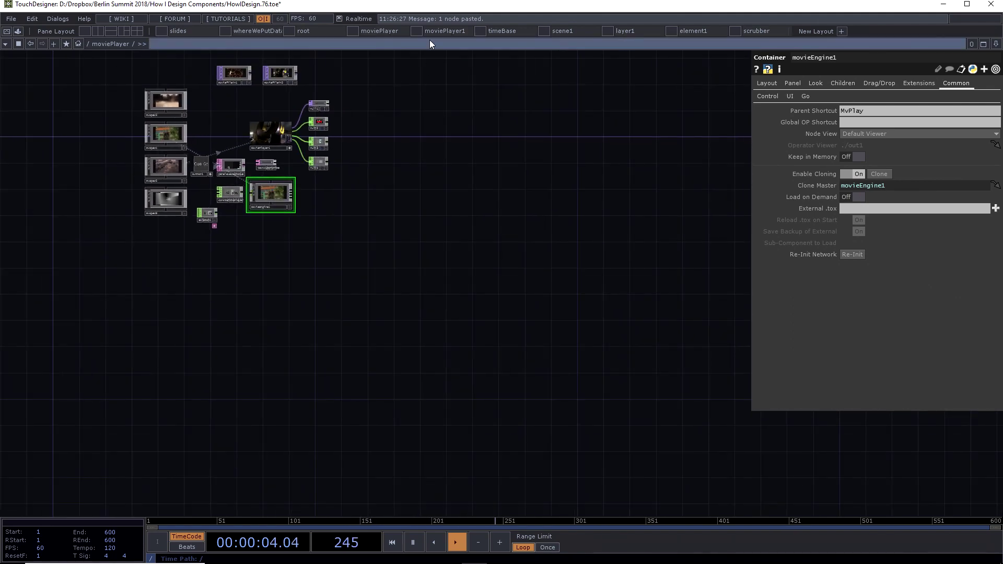
click(328, 29)
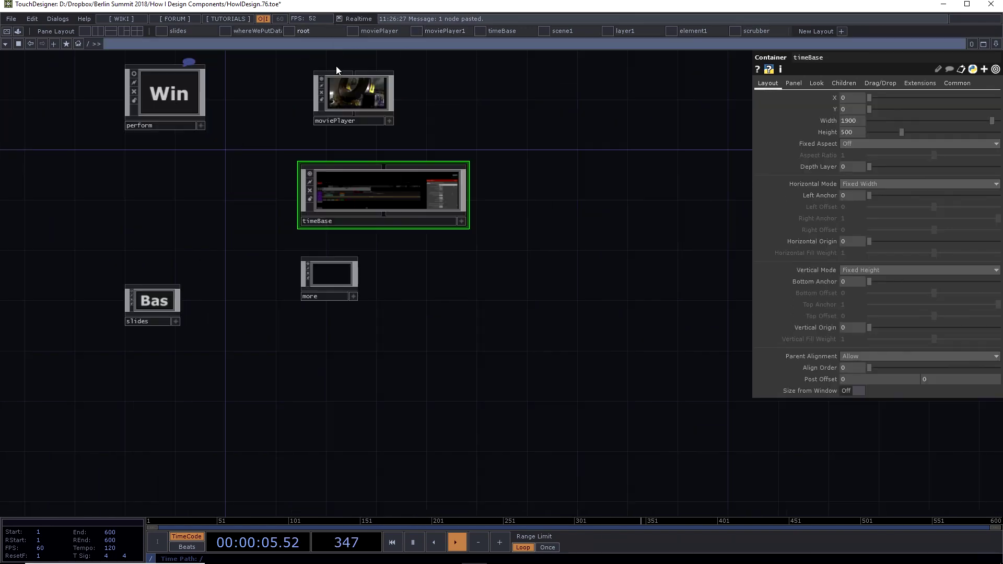
Step: Examine the timeBase component's miniature panel in the root network, including its timeline layers
drag(484, 303, 481, 331)
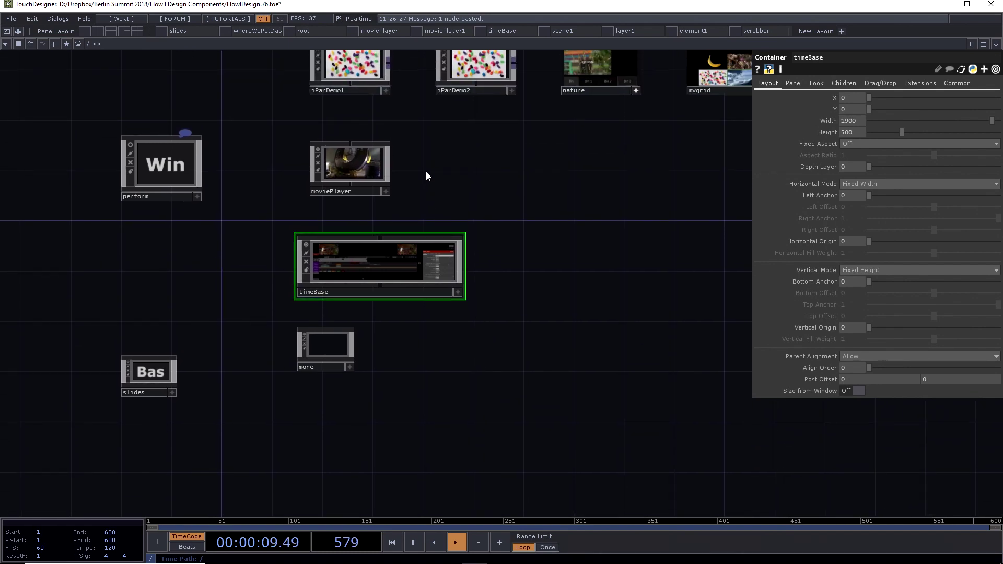
scroll(534, 161, up, 5)
drag(534, 161, 556, 138)
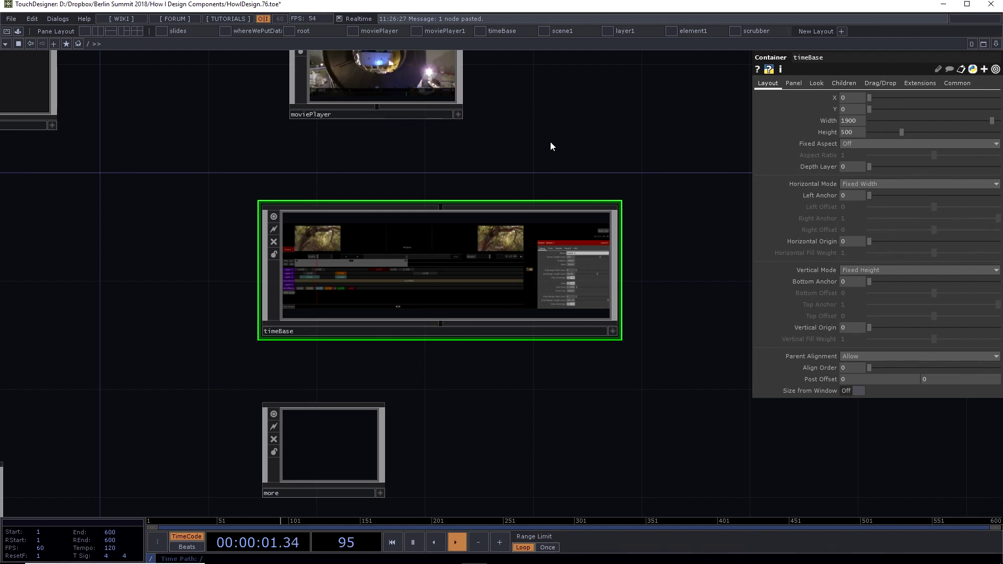
scroll(375, 261, up, 10)
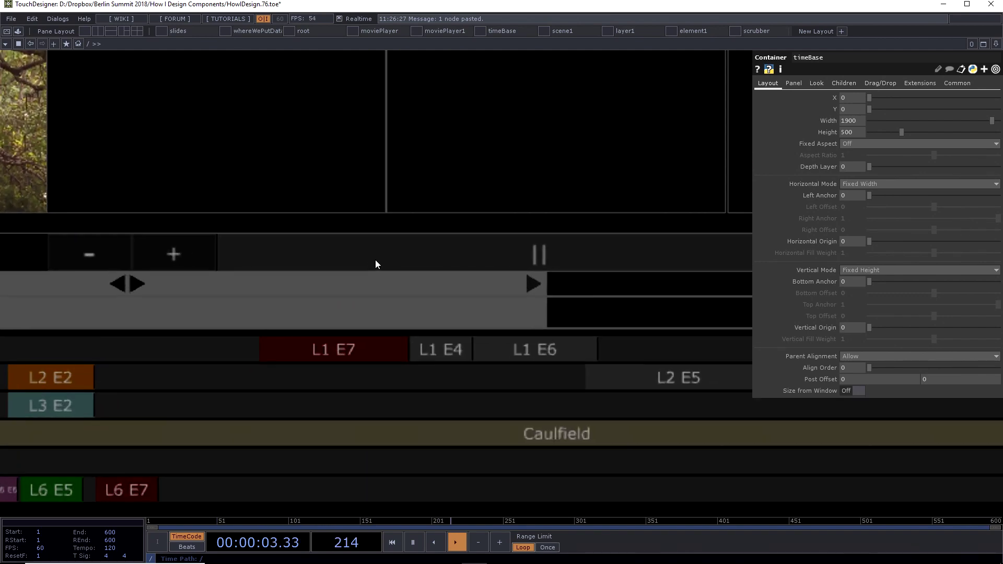
scroll(375, 259, down, 15)
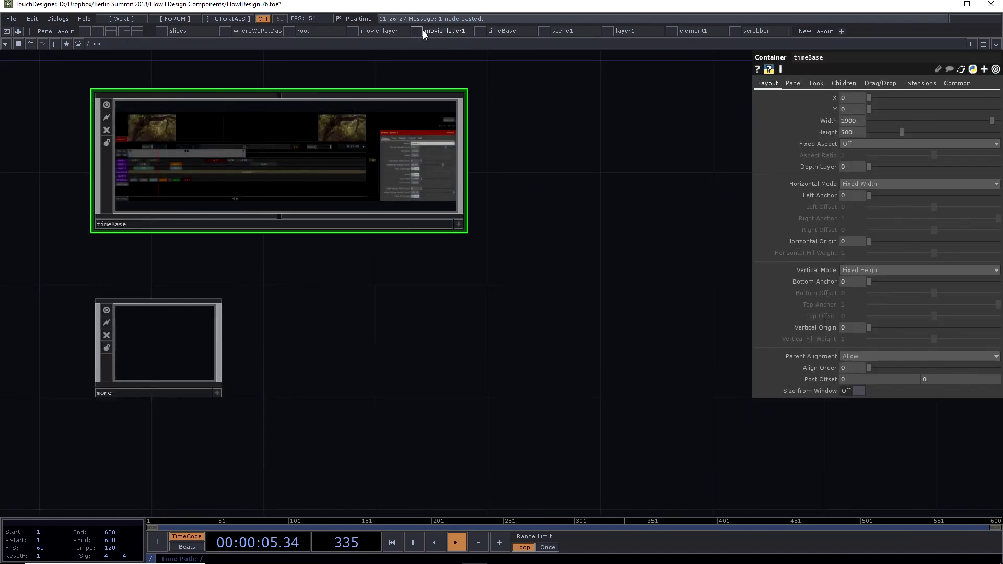
Step: Return to the moviePlayer1 network and open moviePlayer1's viewer window
click(423, 33)
scroll(297, 252, up, 8)
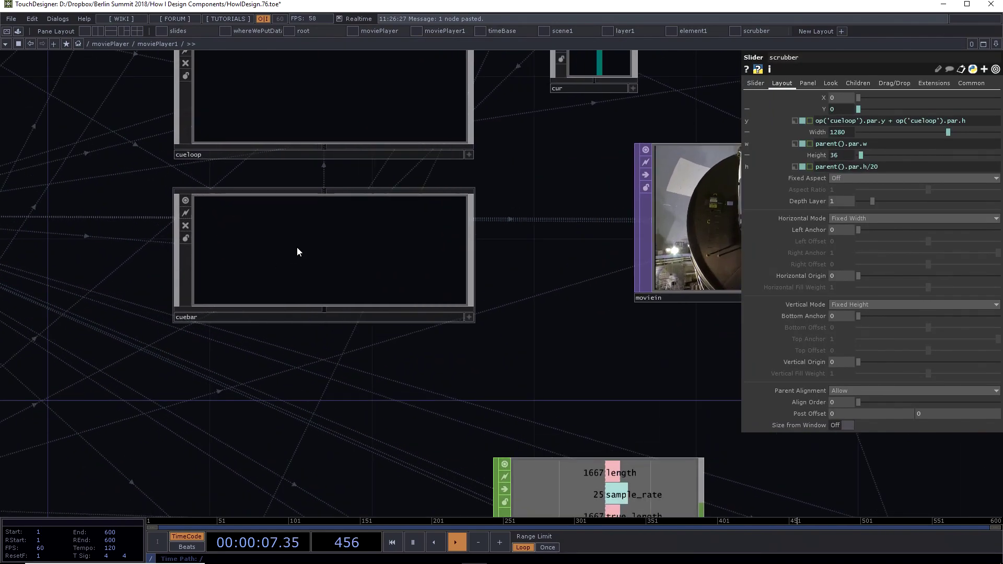
scroll(296, 251, down, 8)
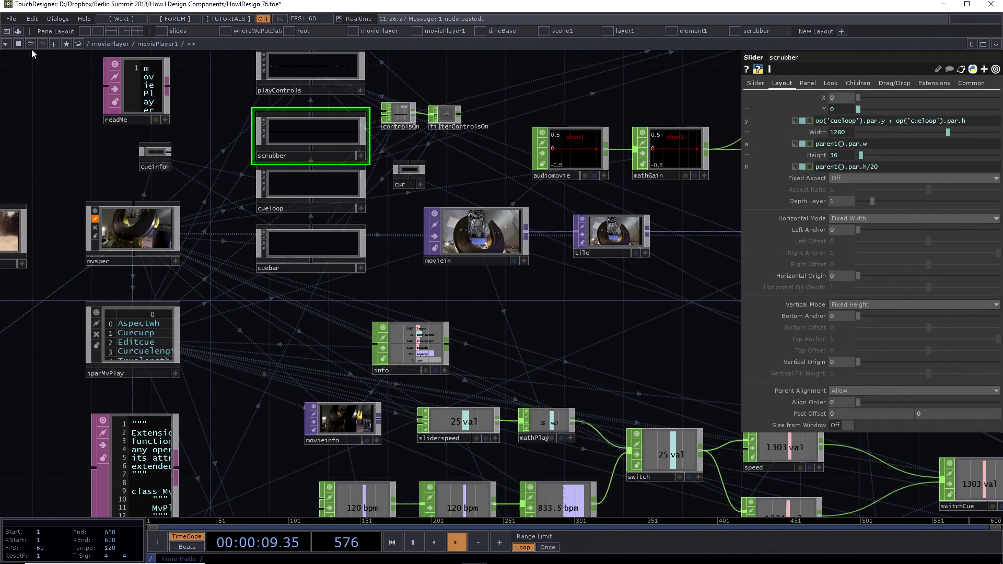
click(20, 43)
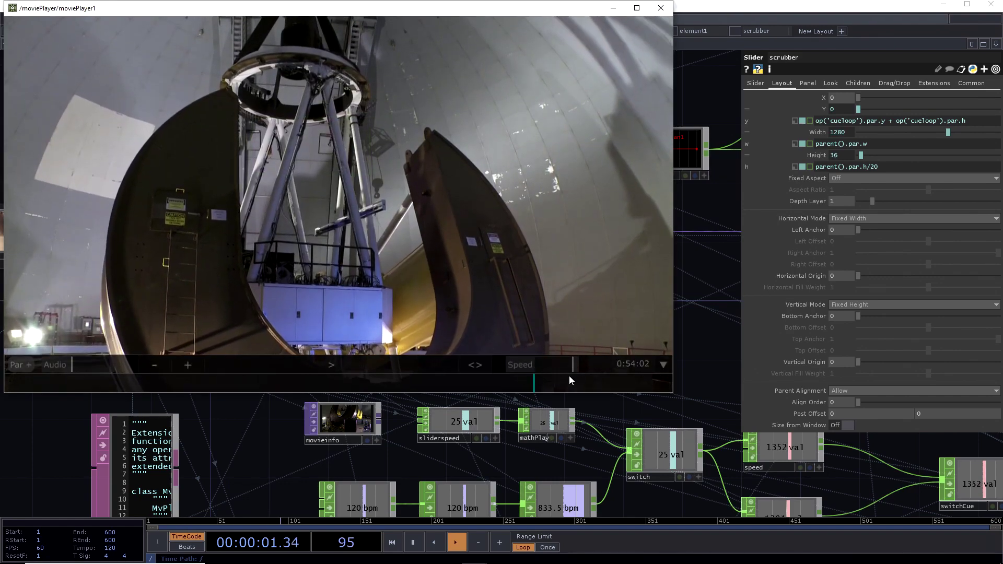
Step: Create three cues at different points along the movie's timeline and close the viewer window
mouse_move(508, 340)
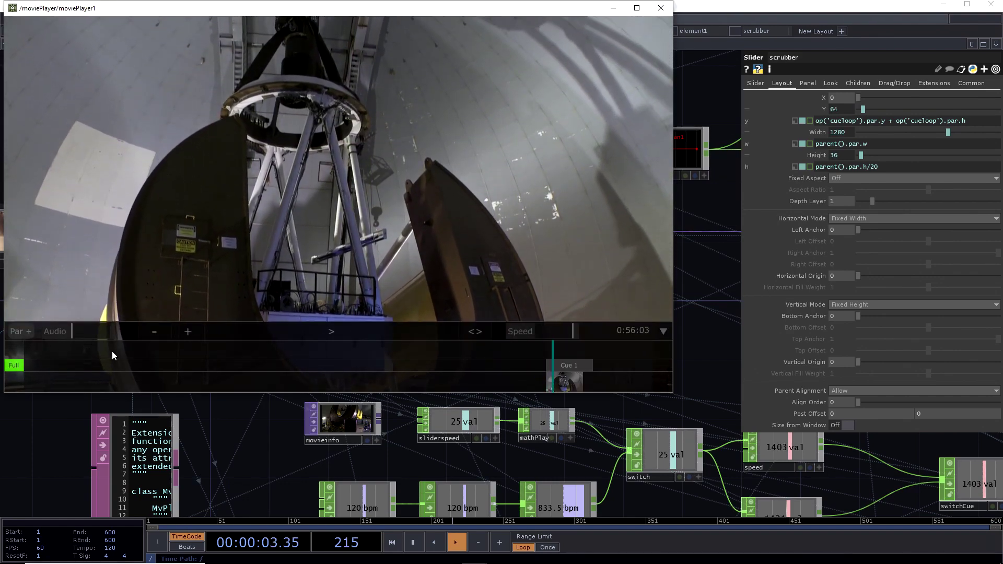
click(163, 346)
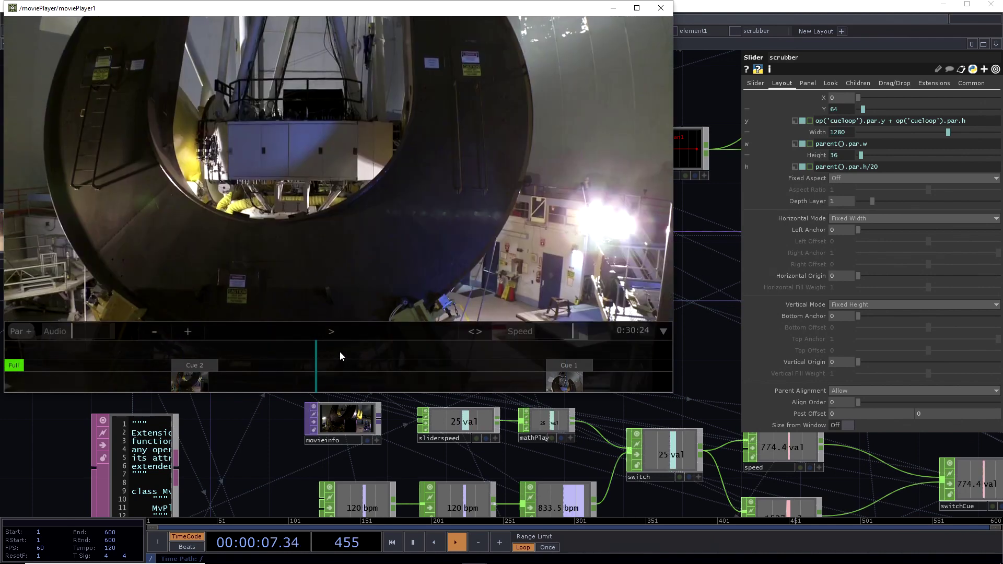
key(c)
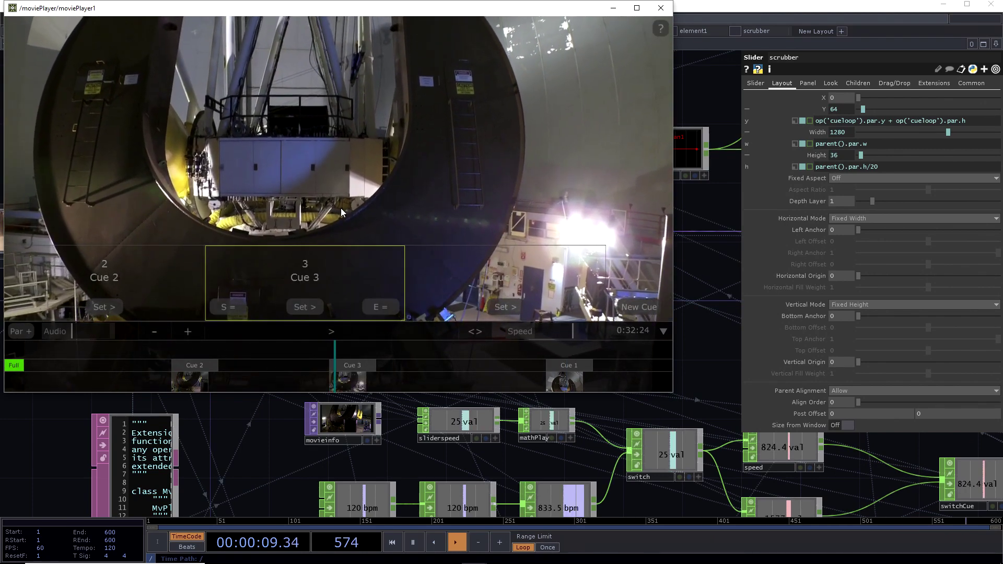
key(Escape)
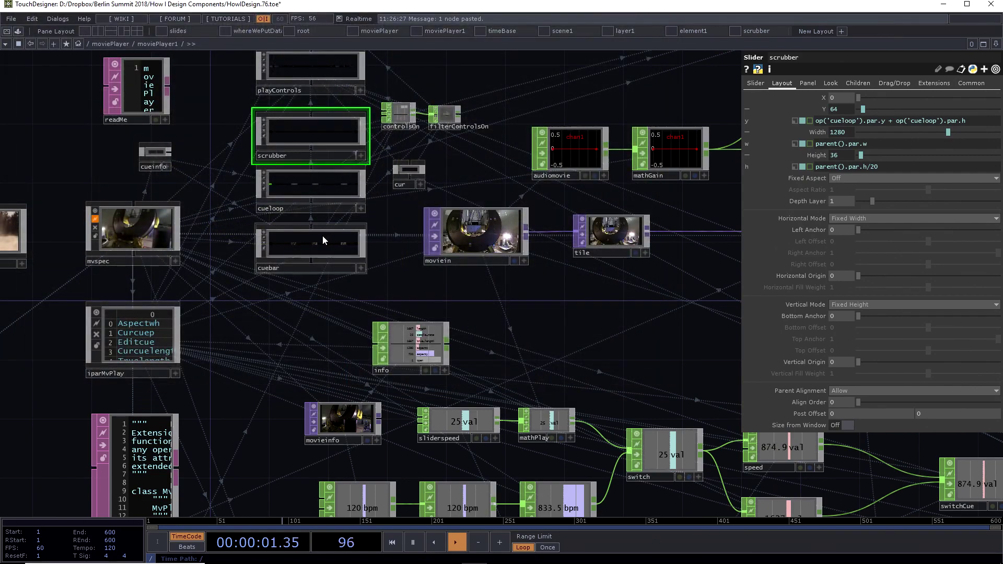
Step: Enter the cuebar component at the end of moviePlayer1's column of control panels
scroll(321, 236, up, 5)
scroll(239, 271, up, 5)
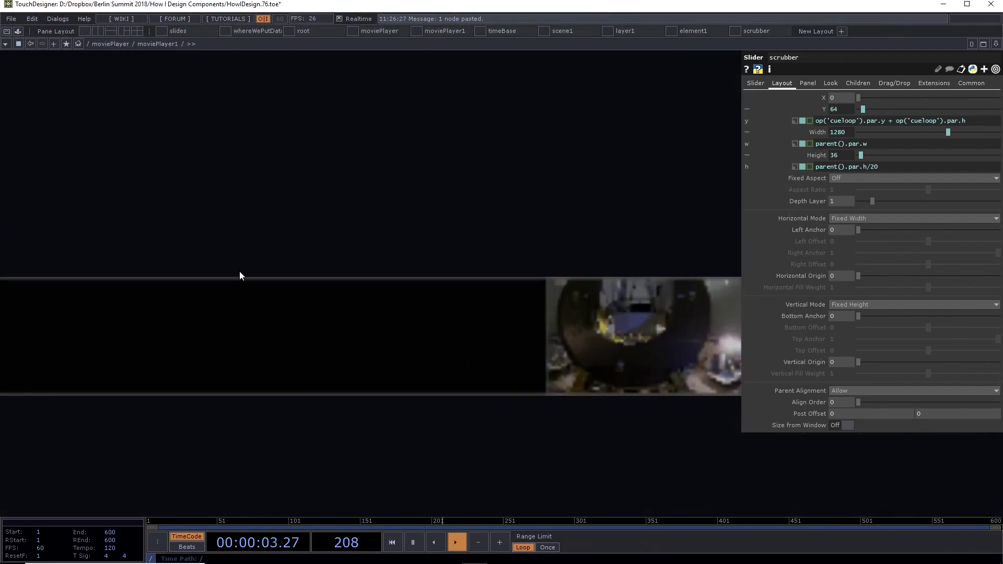
scroll(96, 137, up, 3)
scroll(96, 137, up, 8)
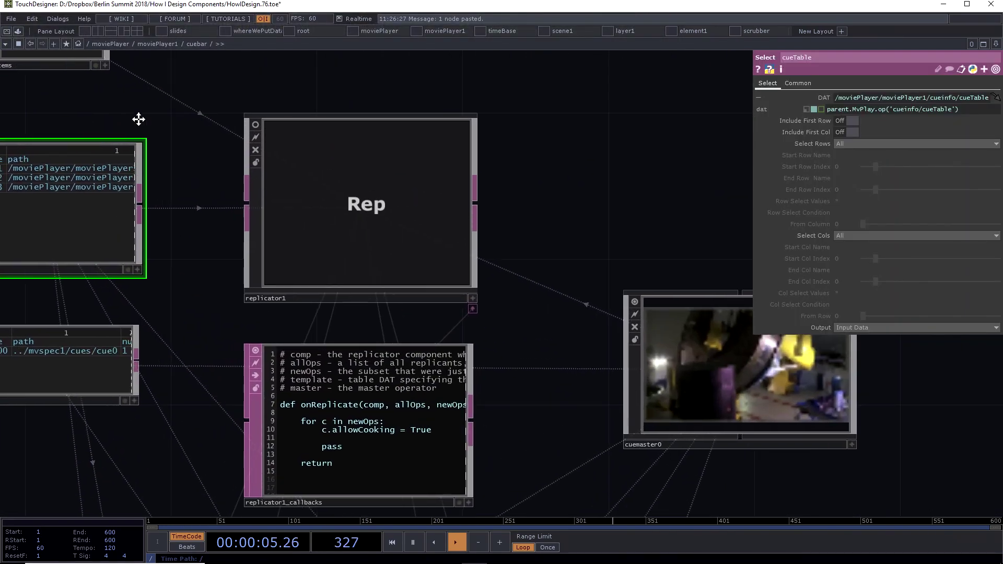
Step: Show the parameters of replicator1 and of its master operator cuemaster0 in the cuebar network
scroll(332, 115, down, 8)
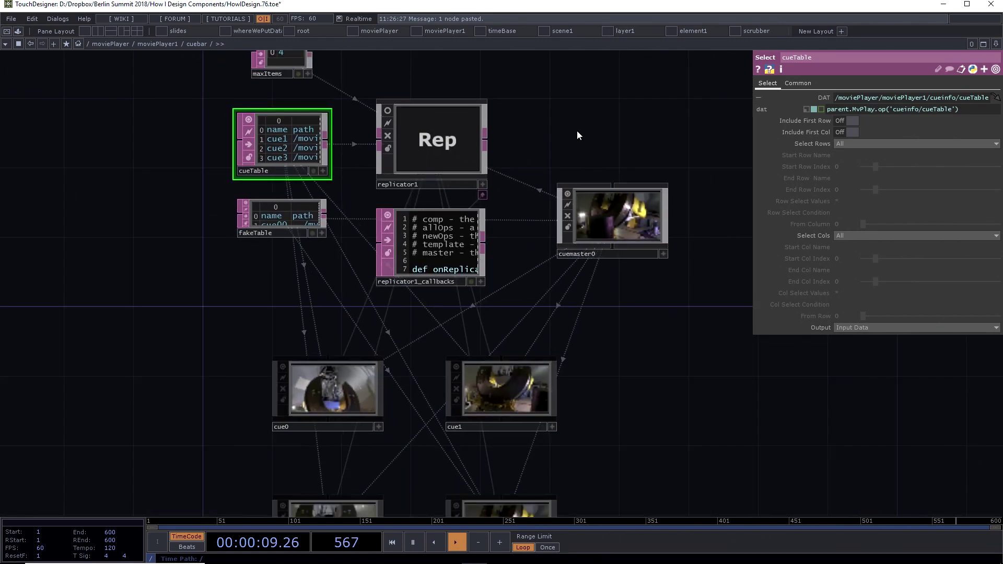
drag(564, 127, 453, 131)
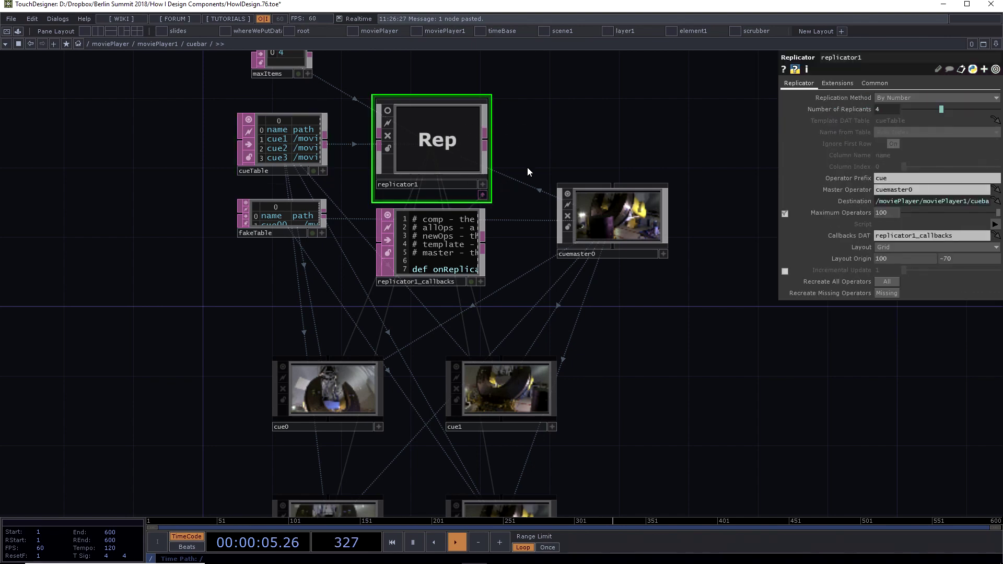
drag(562, 142, 594, 240)
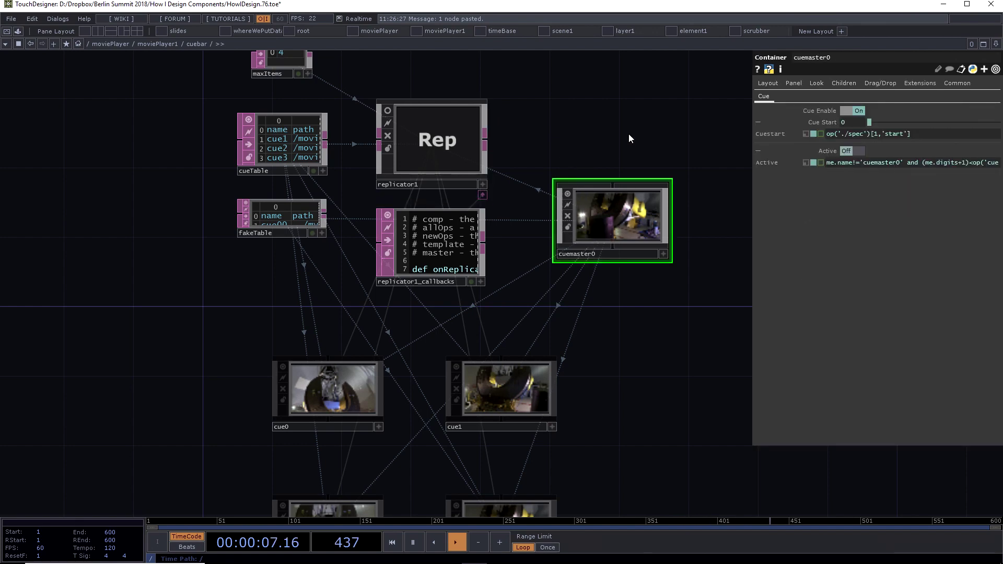
Step: Enter cuemaster0 and inspect the parameters of moviefilein1 and of the back Null in its image chain
key(i)
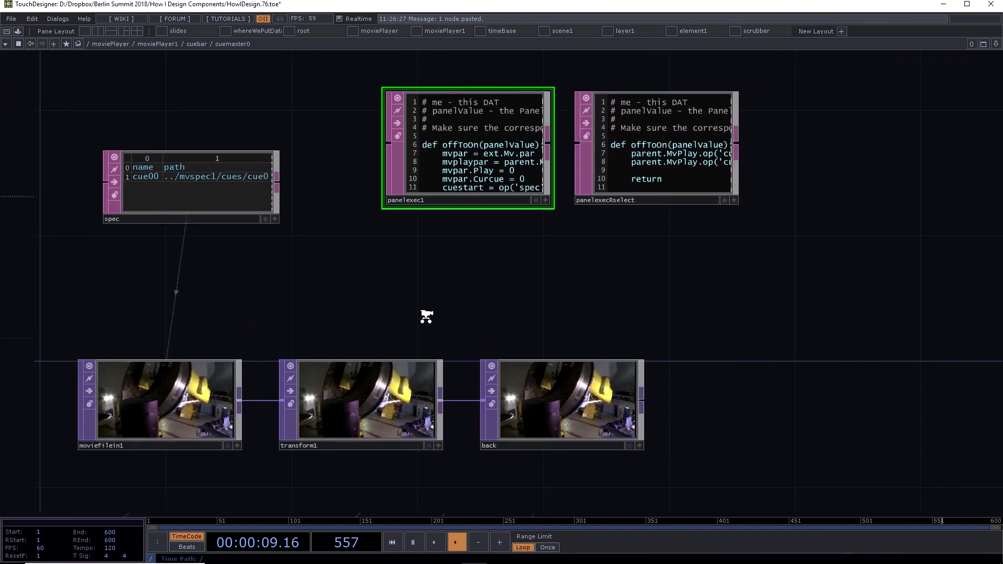
drag(215, 310, 139, 499)
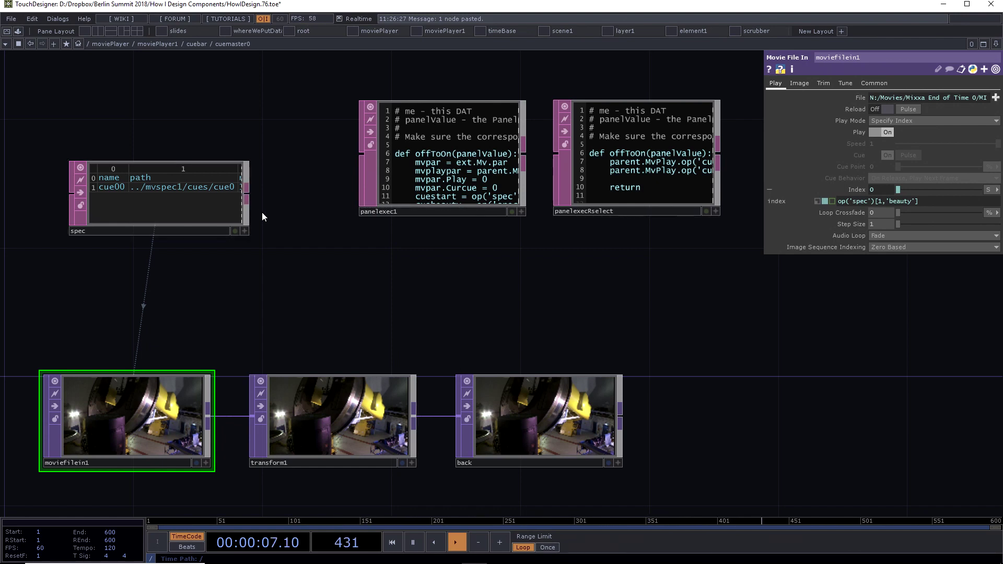
drag(358, 284, 337, 254)
right_drag(261, 377, 261, 377)
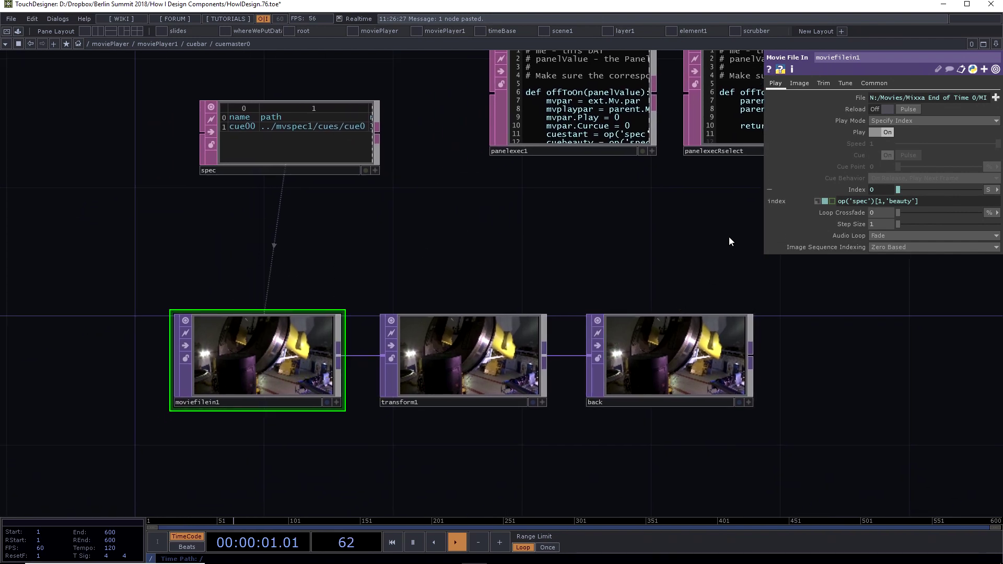
click(701, 368)
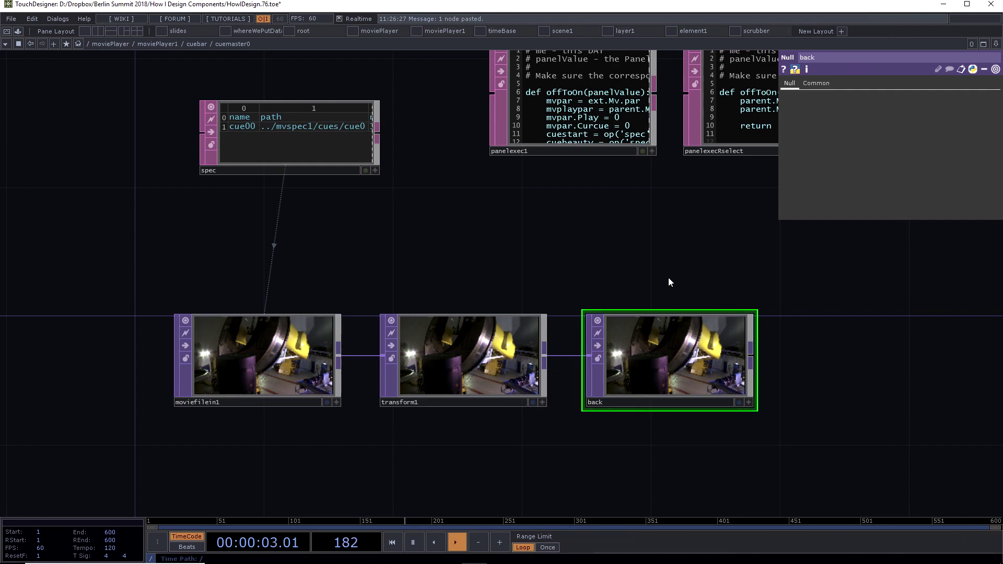
Step: Go up to the cuebar network to view the replicated cue components, and enter cuemaster0 again
key(u)
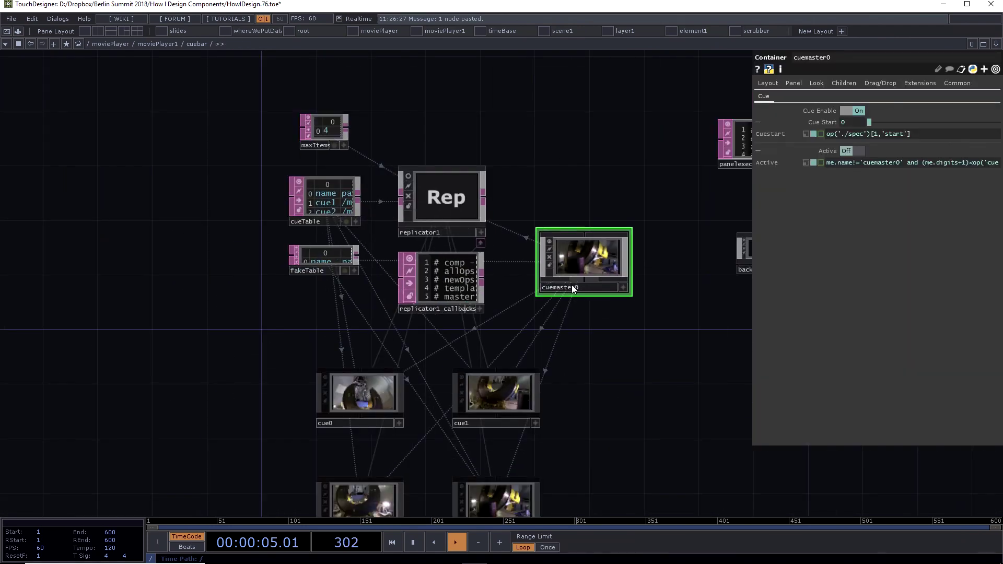
drag(601, 363, 595, 326)
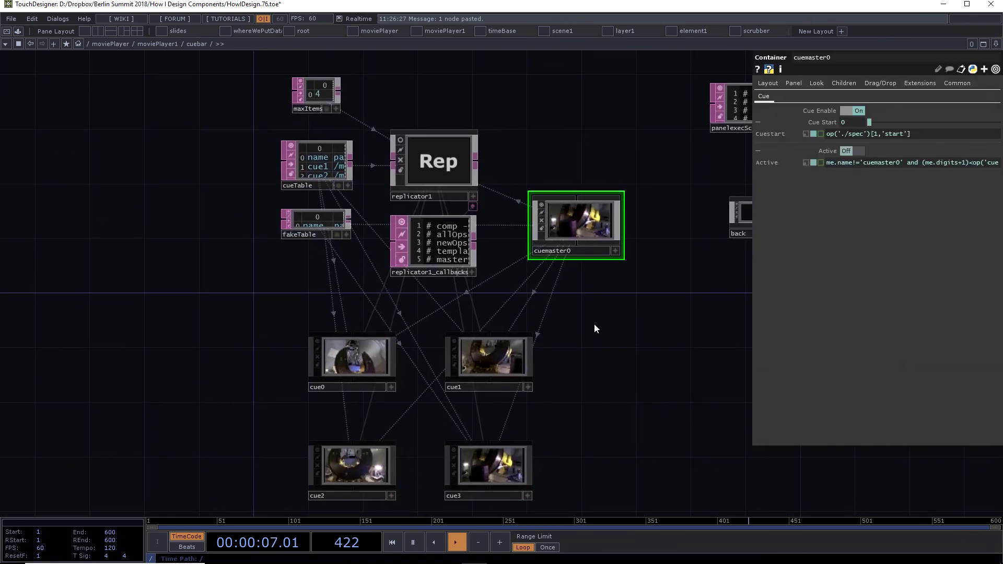
key(i)
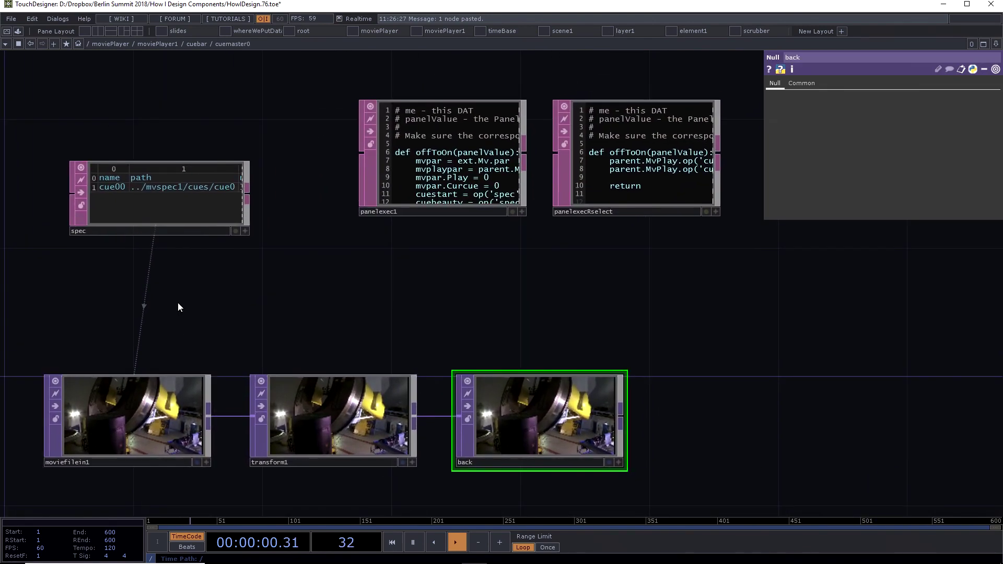
Step: Inspect the playback, common output-resolution and tuning parameters of moviefilein1 in cuemaster0
click(174, 437)
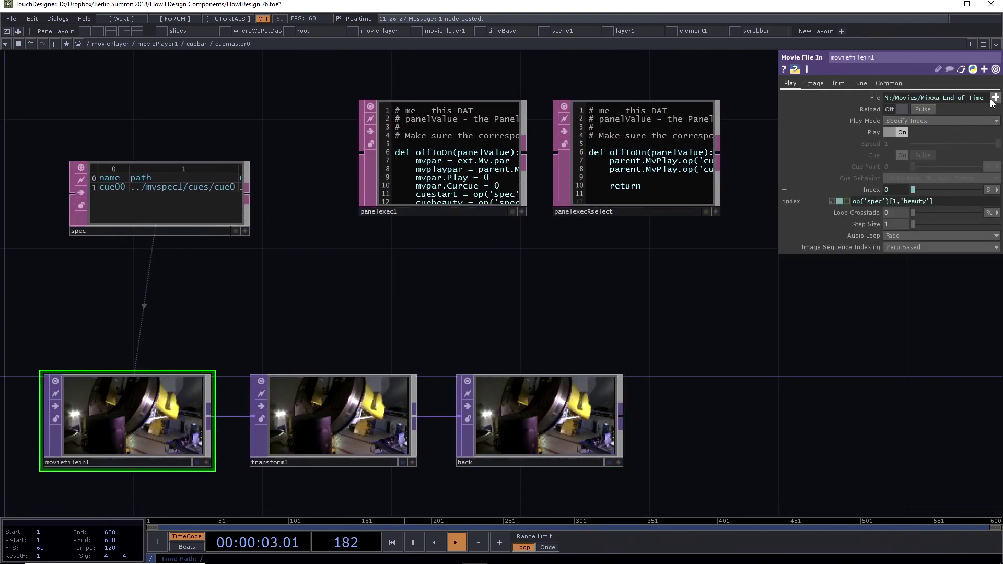
click(899, 83)
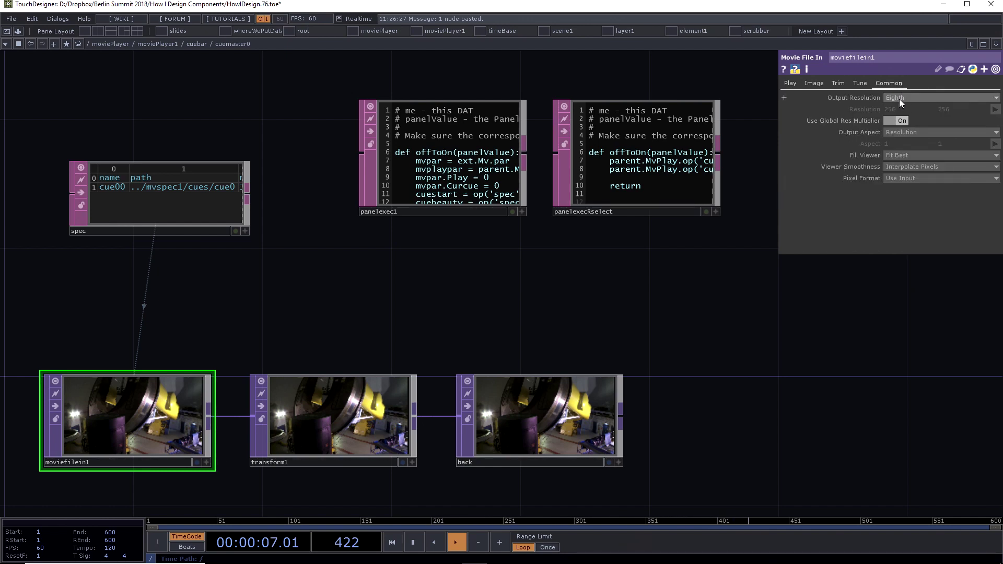
middle_click(160, 402)
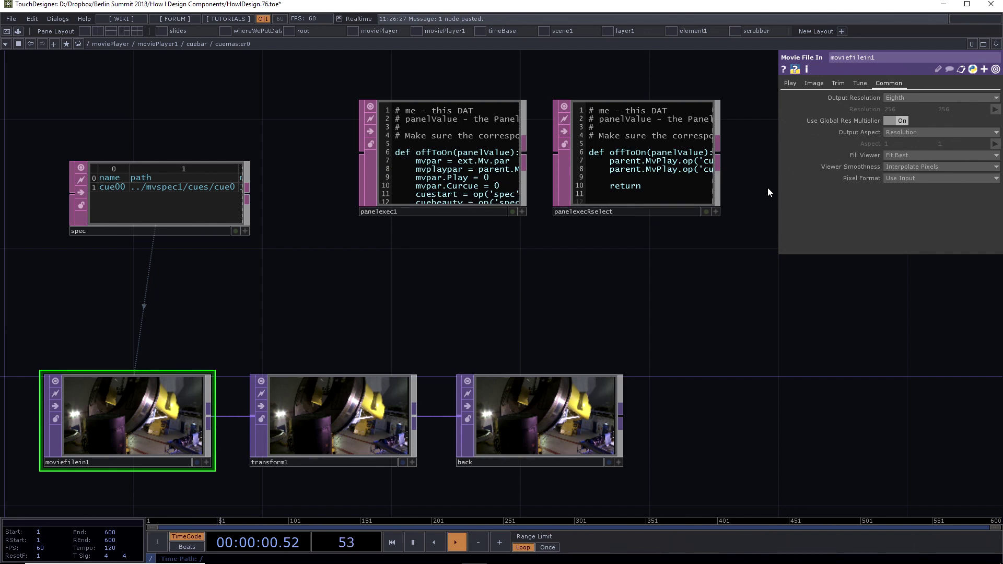
click(860, 83)
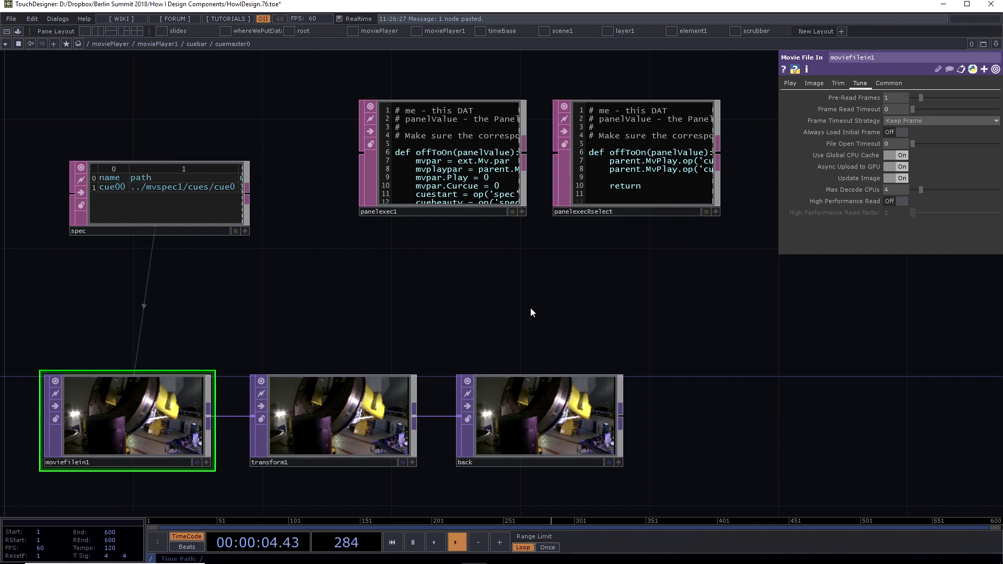
Step: Go back up to the cuebar network and view cuemaster0 together with the replicator, its tables and the replicated cues
scroll(532, 308, down, 4)
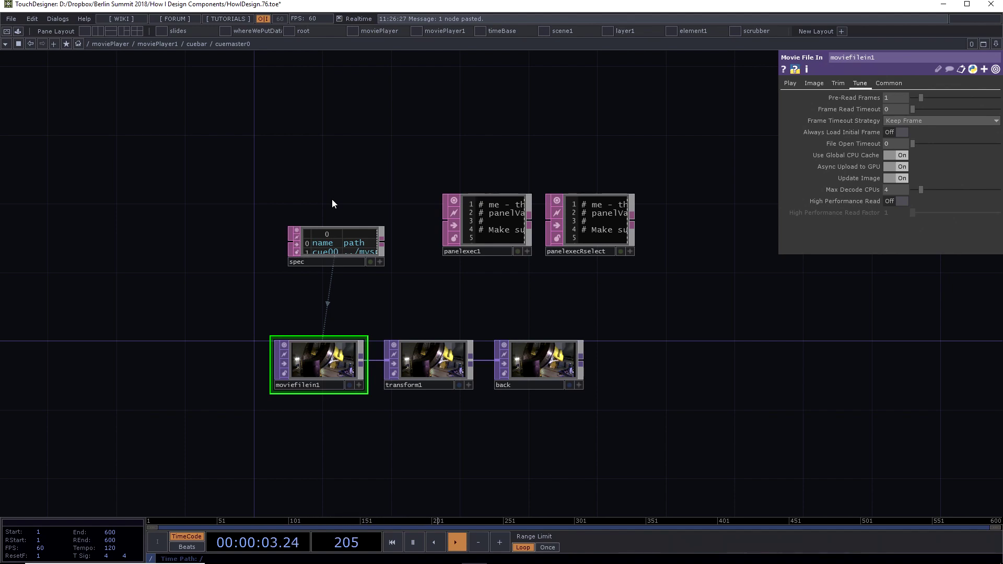
scroll(368, 186, down, 5)
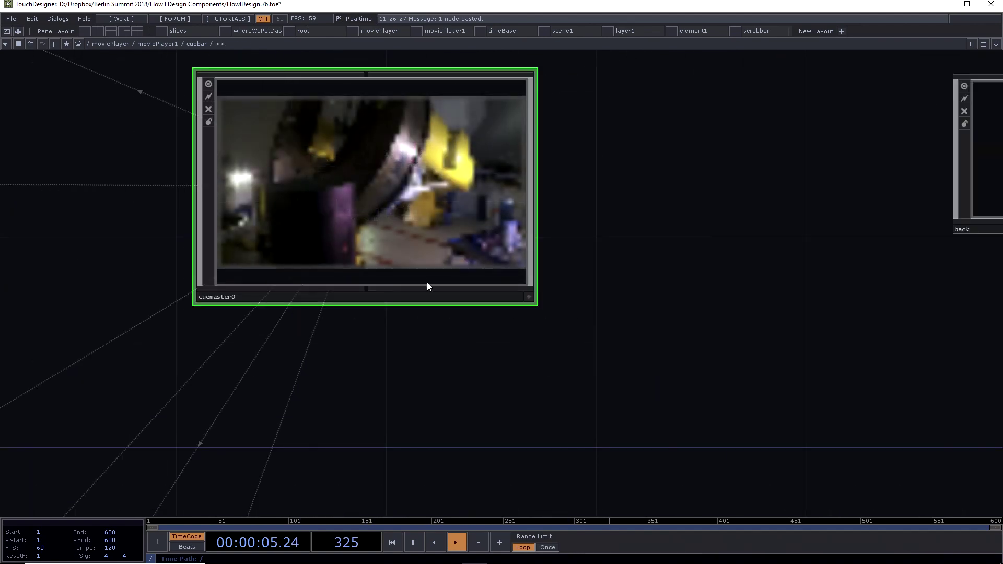
scroll(424, 260, down, 3)
drag(376, 319, 490, 311)
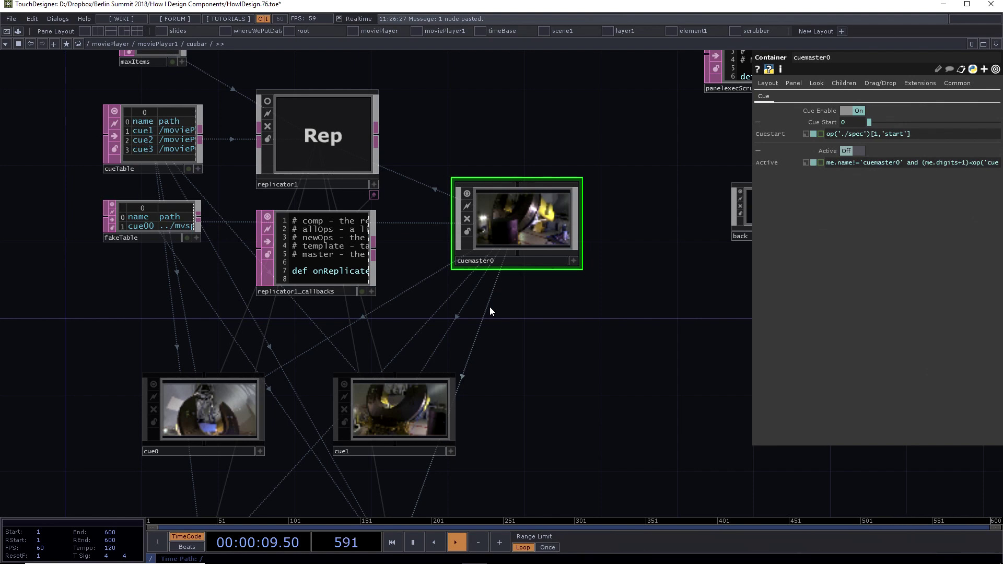
scroll(539, 318, down, 5)
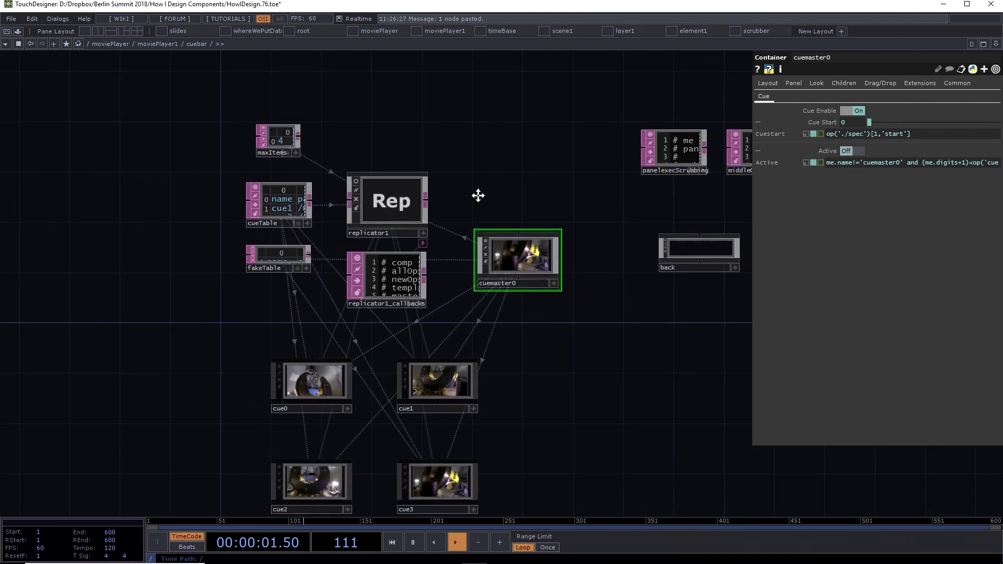
drag(425, 208, 408, 219)
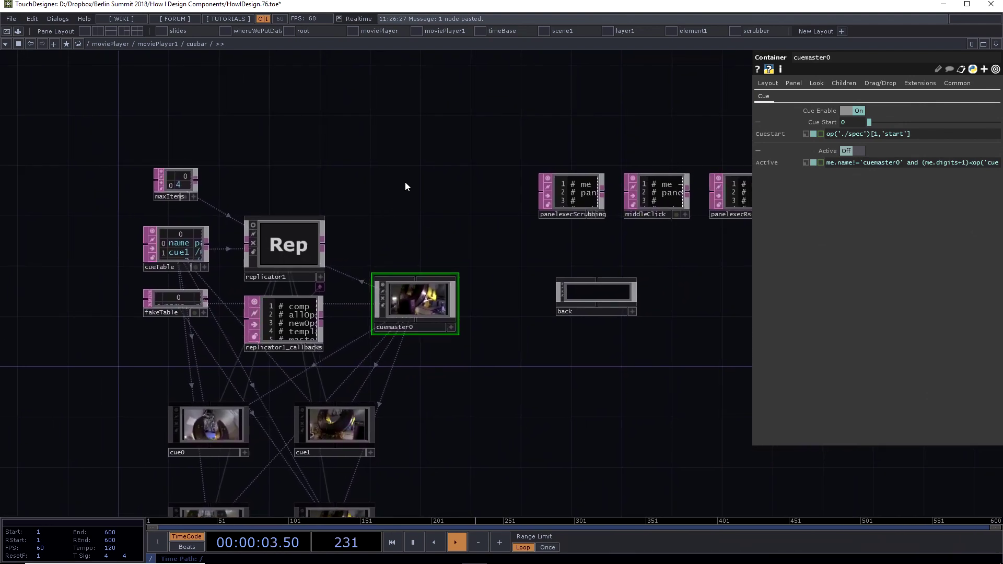